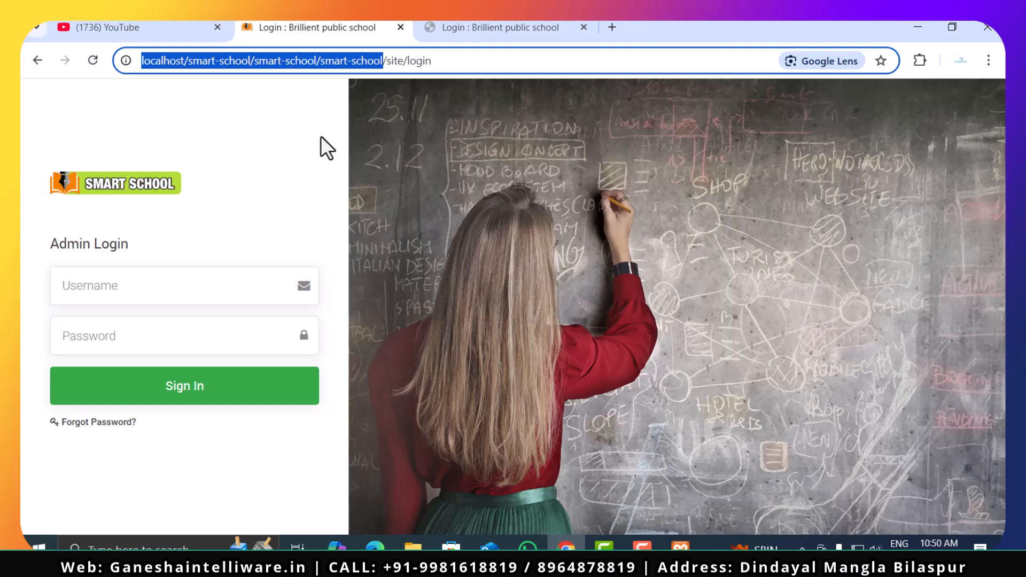
# - Log in to the Admin Login page with the account's e-mail as username and the account password
pyautogui.click(469, 27)
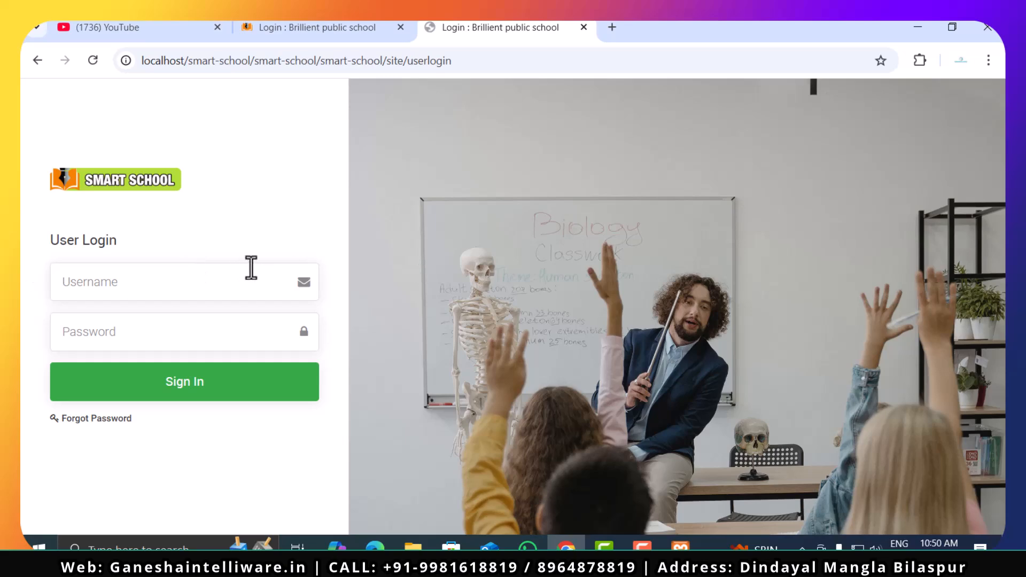
pyautogui.click(294, 27)
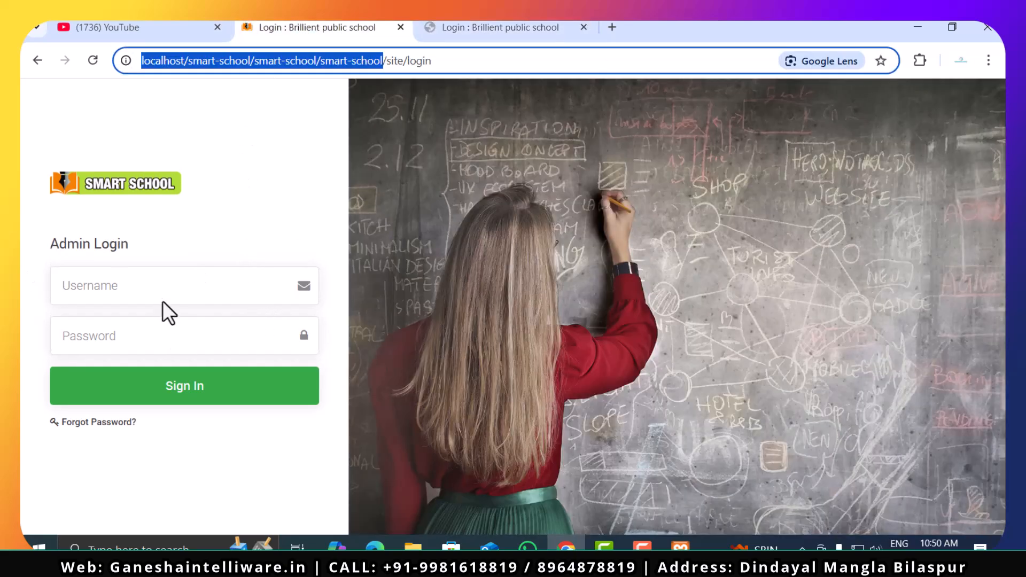
pyautogui.click(170, 286)
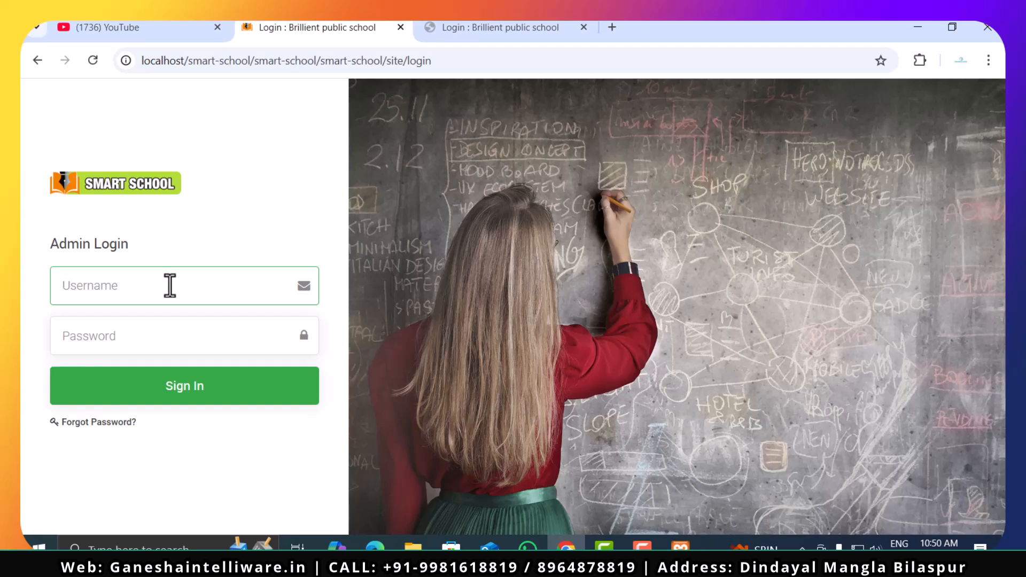
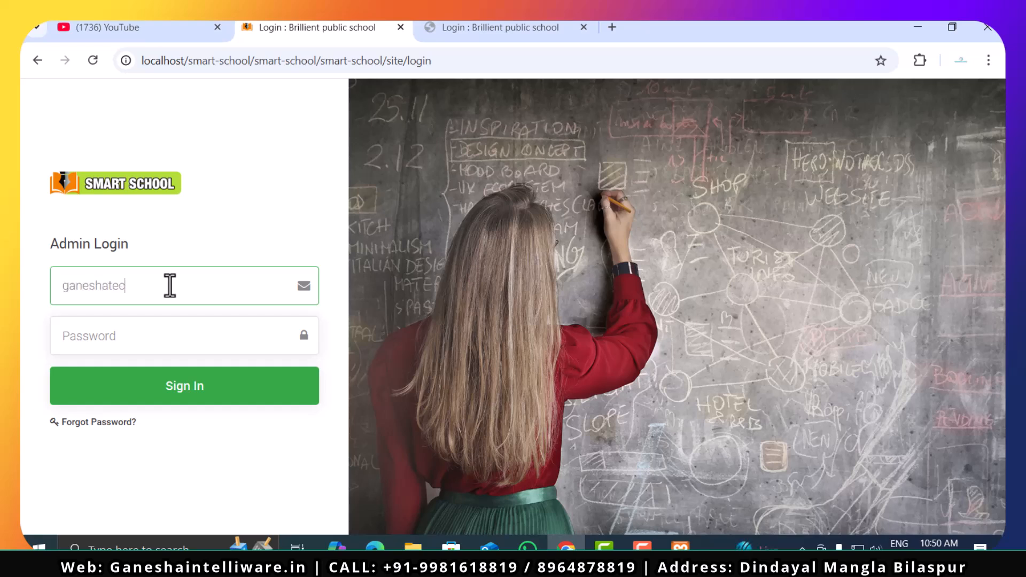
pyautogui.click(192, 327)
pyautogui.write('1234')
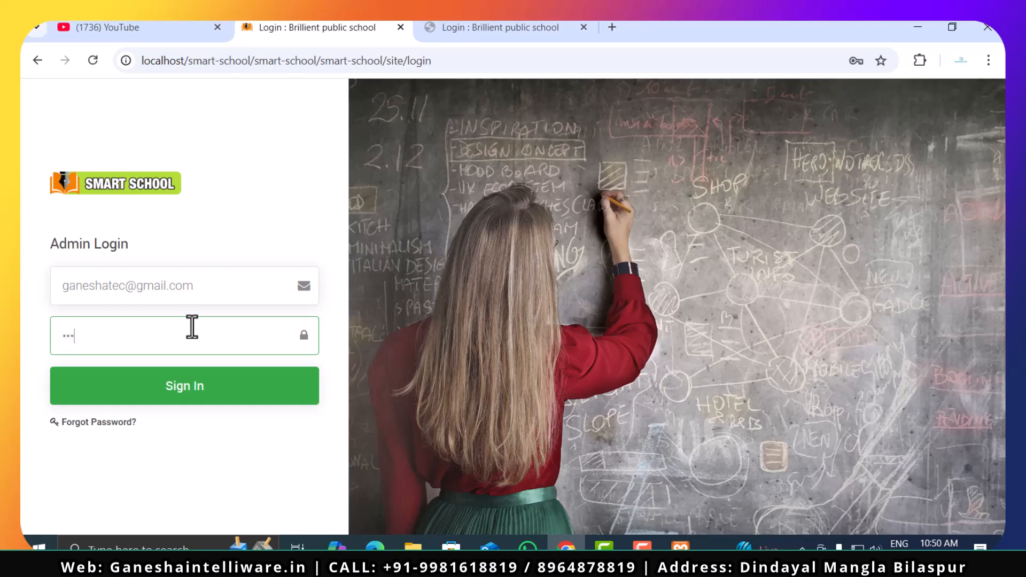
pyautogui.write('5678')
pyautogui.click(200, 407)
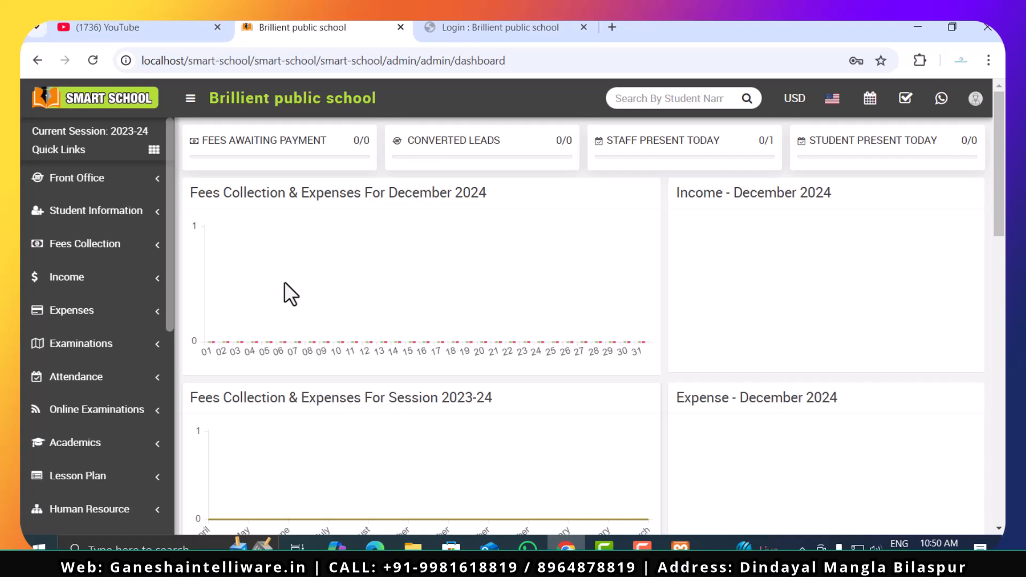
# - Open the General Setting page under System Setting in the school admin dashboard
pyautogui.click(484, 24)
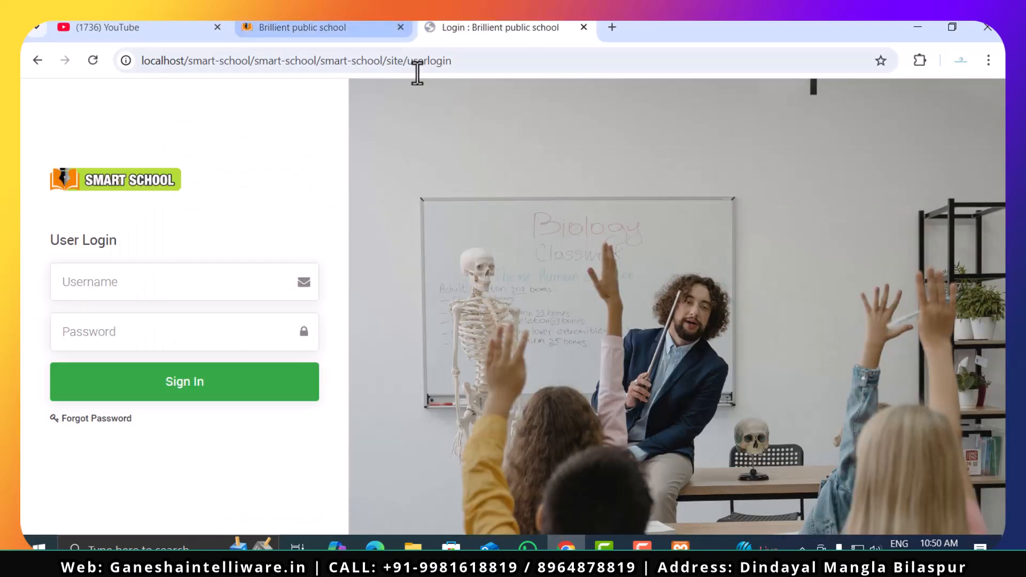
pyautogui.click(289, 21)
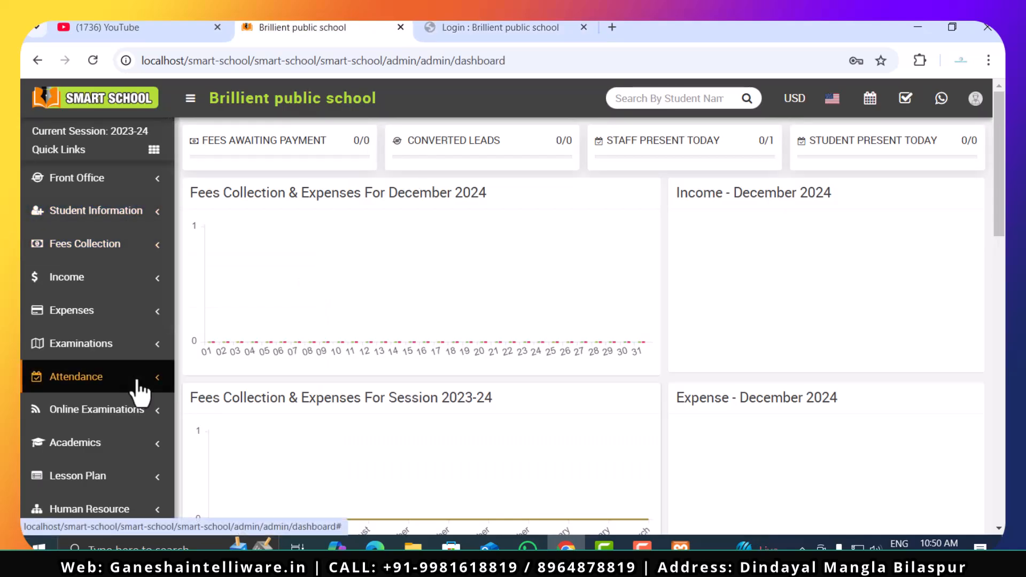
pyautogui.scroll(-6, 138, 390)
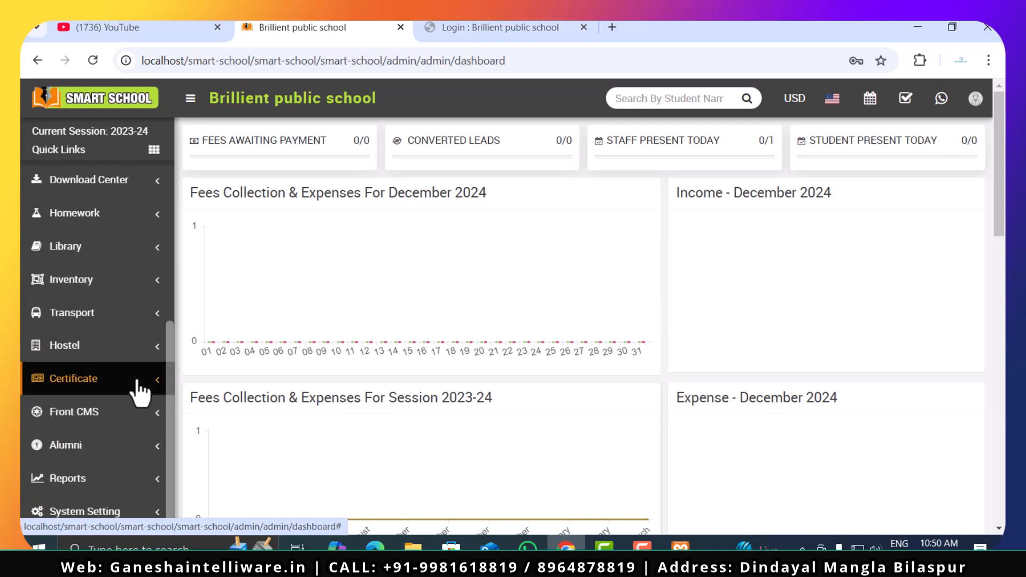
pyautogui.scroll(6, 138, 391)
pyautogui.scroll(-5, 151, 384)
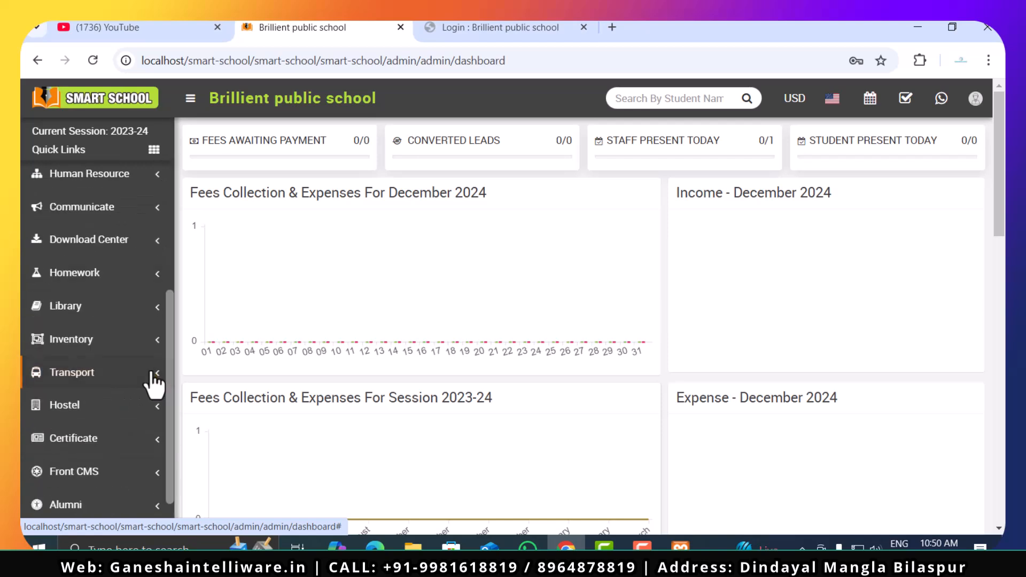
pyautogui.click(87, 513)
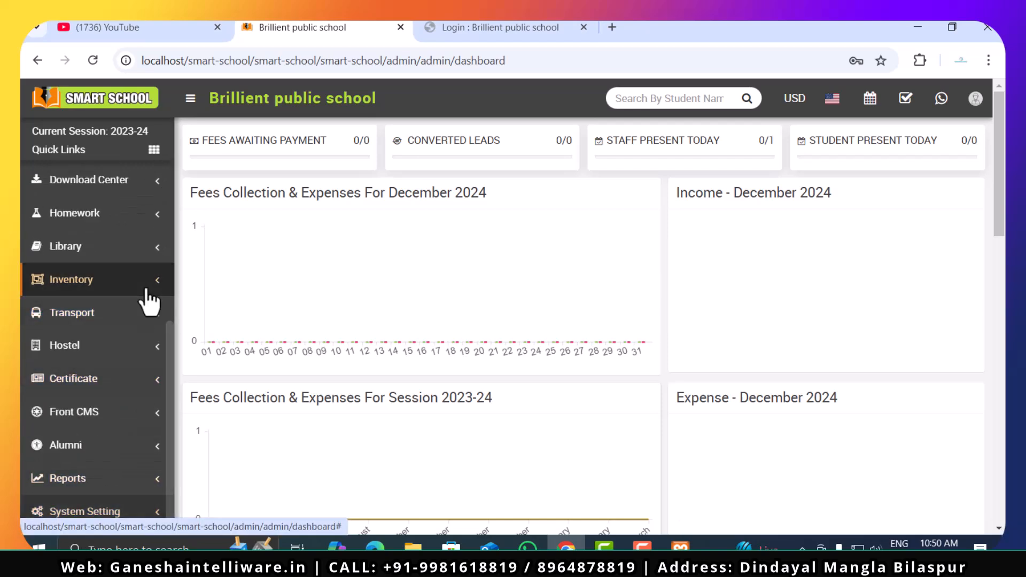
pyautogui.scroll(2, 107, 340)
pyautogui.scroll(2, 100, 344)
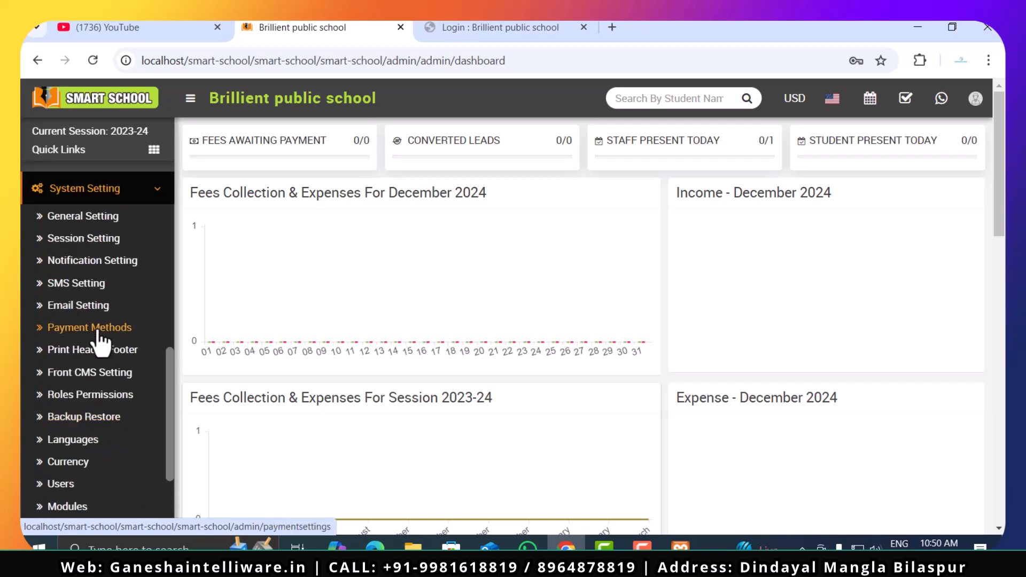
pyautogui.click(75, 216)
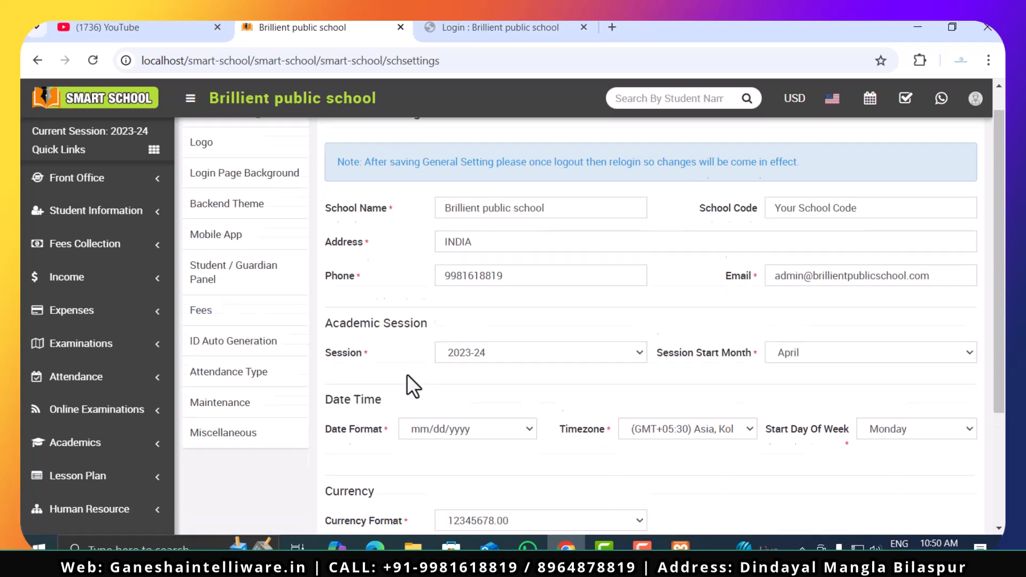
# - Review the general settings form and the login page backgrounds for the admin and user panels
pyautogui.scroll(-4, 408, 376)
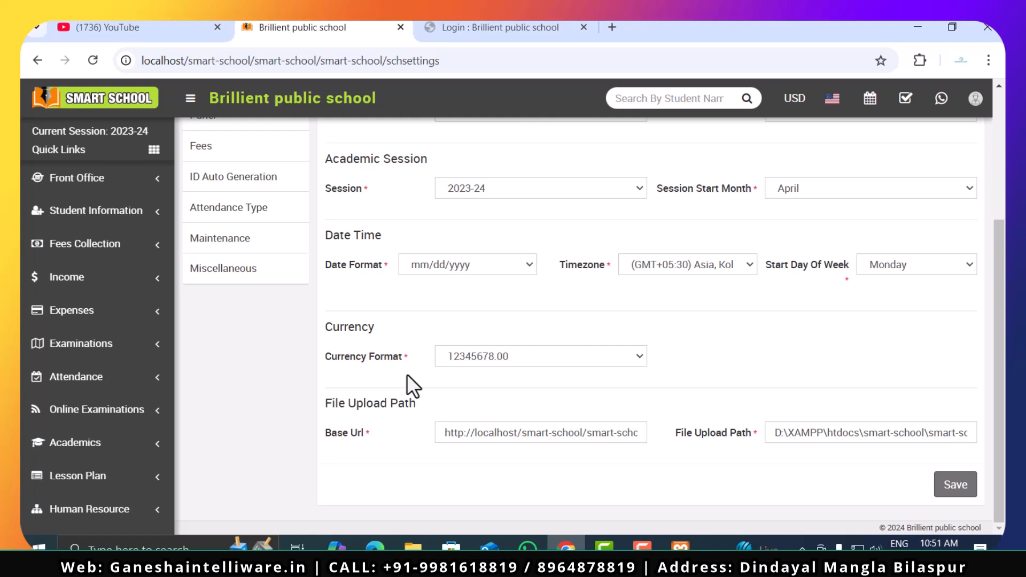
pyautogui.scroll(4, 406, 373)
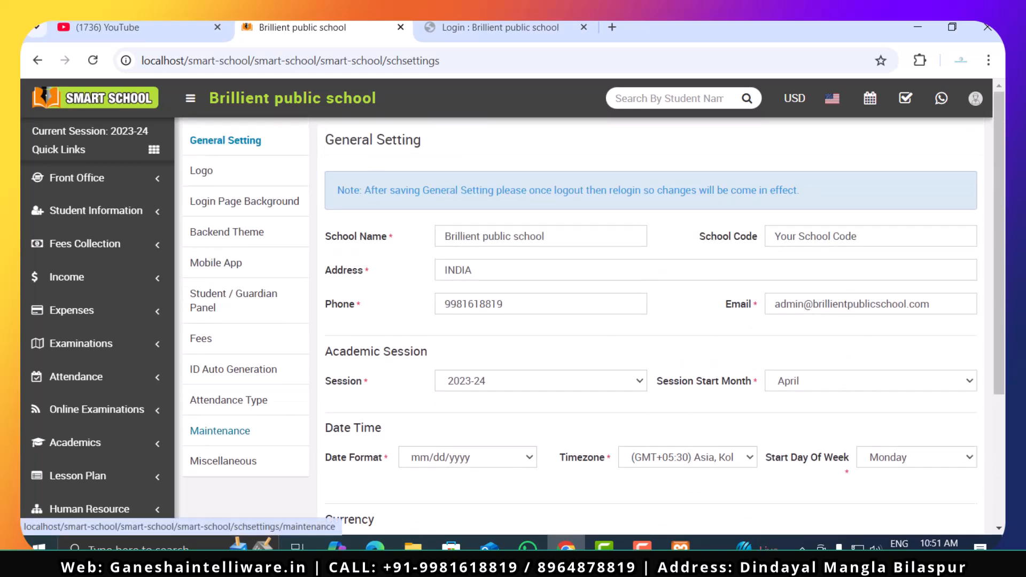
pyautogui.click(251, 211)
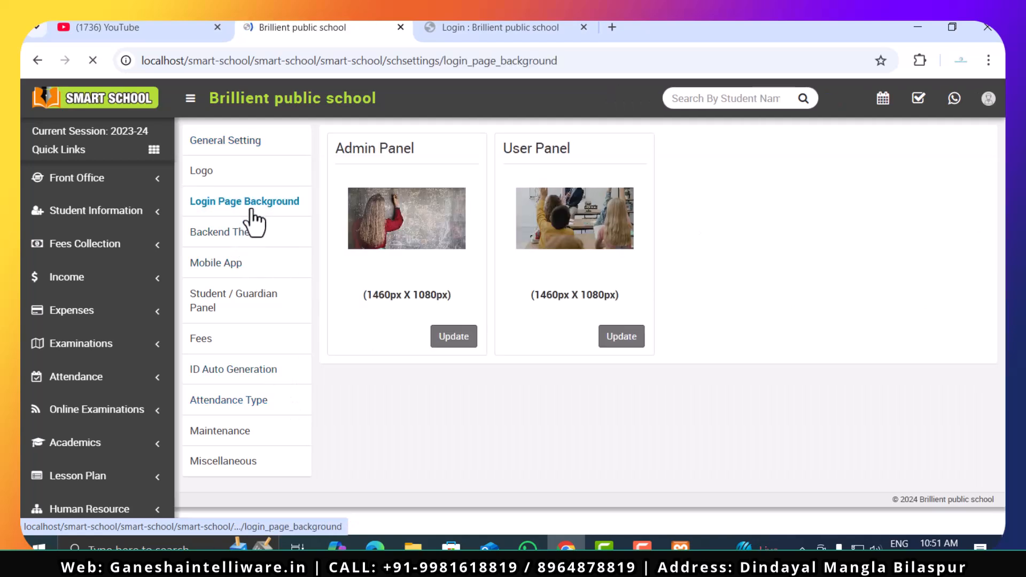
# - Change the backend theme to White, save it and reload the page to apply it
pyautogui.click(206, 235)
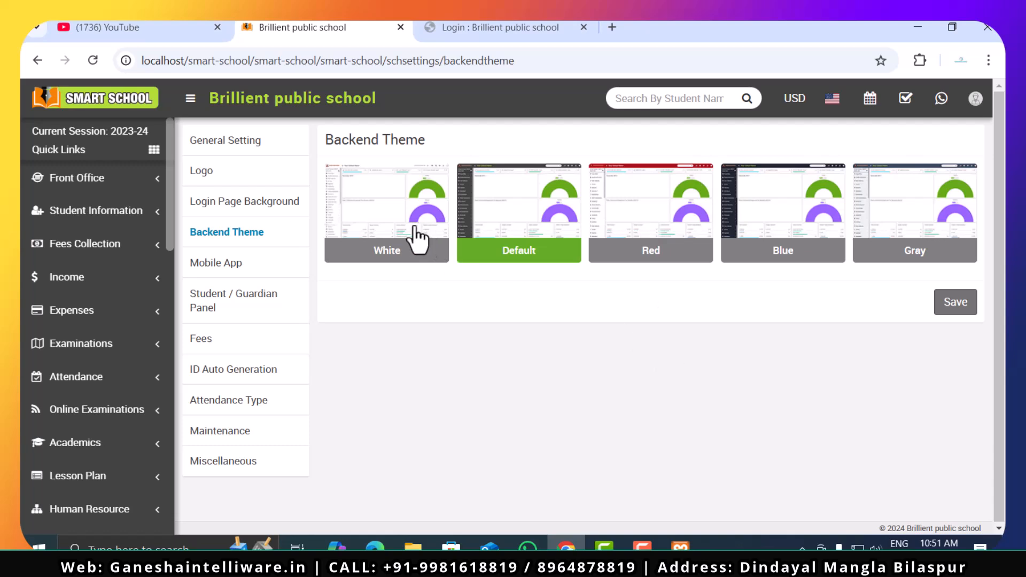
pyautogui.click(379, 231)
pyautogui.click(957, 309)
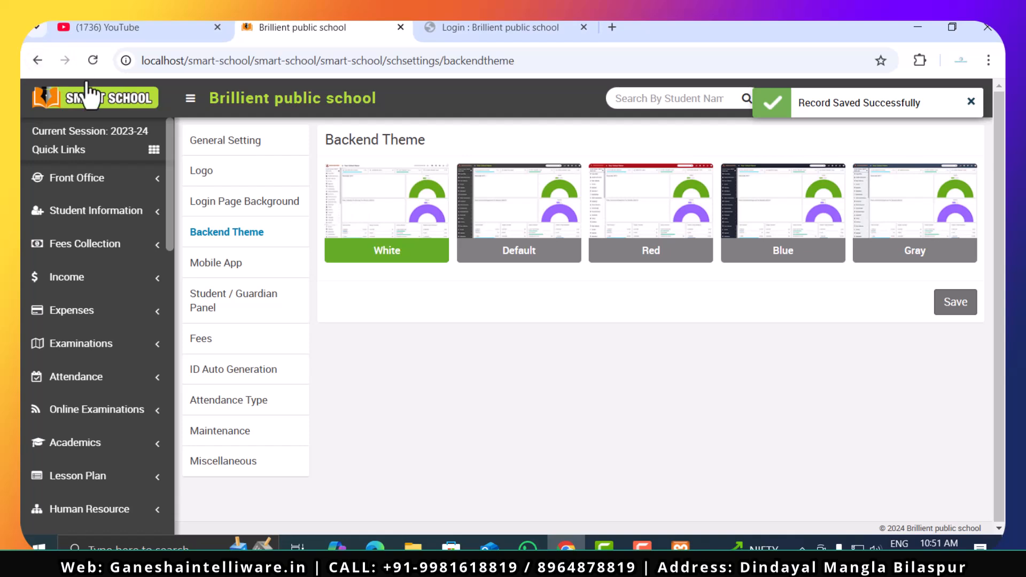
pyautogui.click(94, 60)
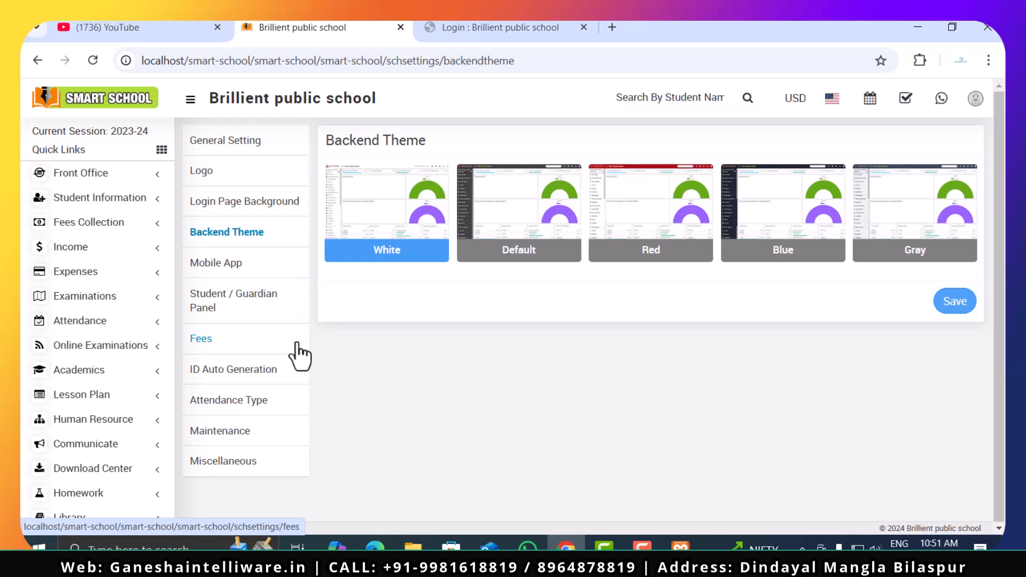
# - Examine the Mobile App settings and the Student / Guardian Panel login options
pyautogui.click(212, 263)
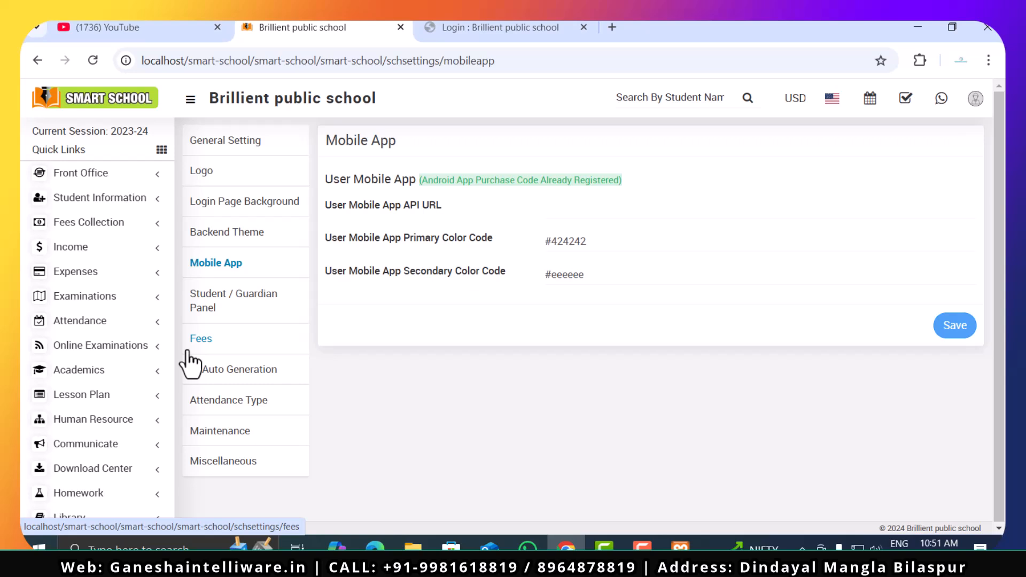
pyautogui.click(211, 311)
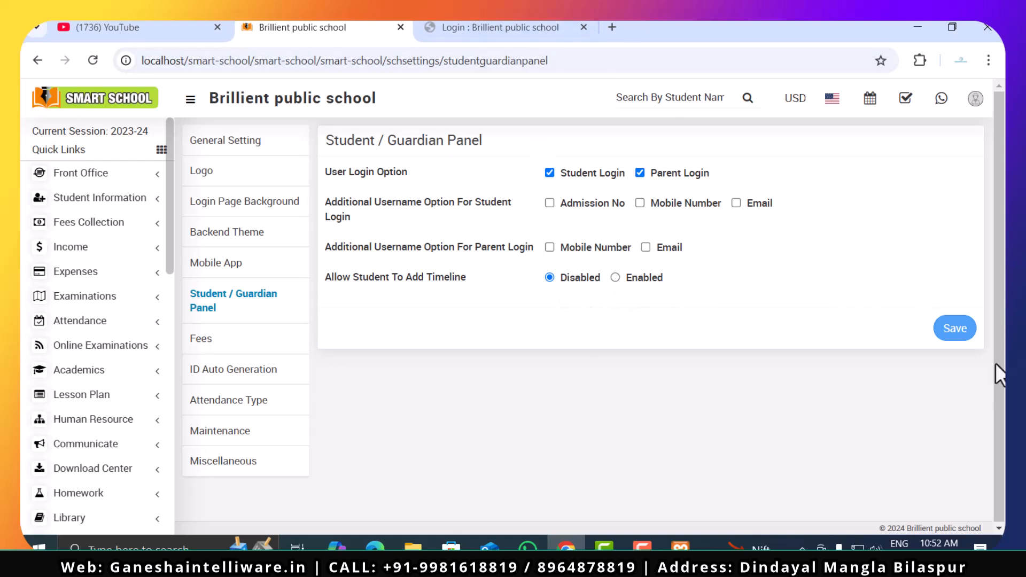
# - Examine the Fees settings, including the offline bank payment instruction, student panel lock, receipt copies and carry-forward due days
pyautogui.click(233, 350)
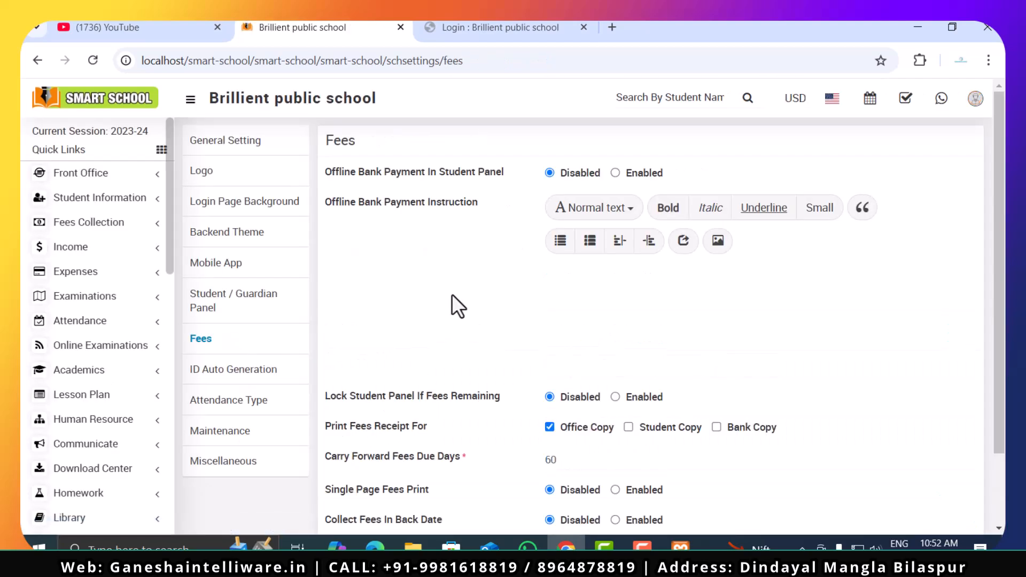
pyautogui.scroll(-2, 325, 383)
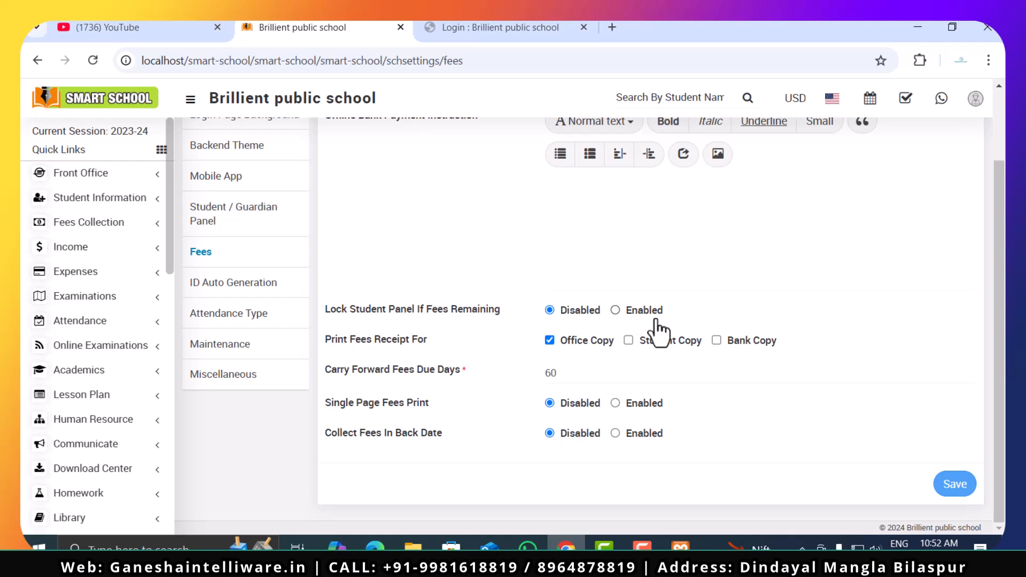
pyautogui.scroll(2, 643, 323)
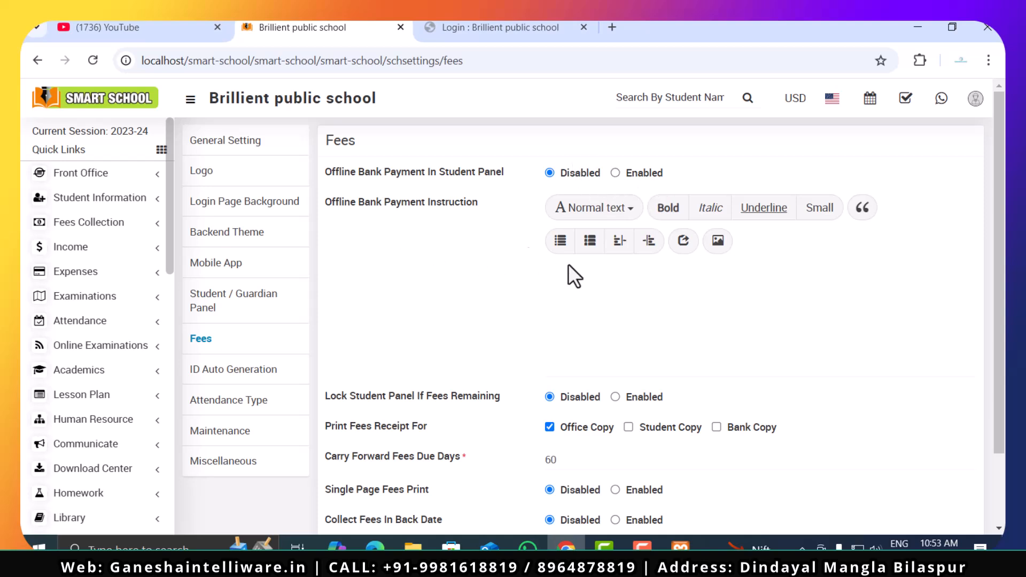
pyautogui.click(621, 286)
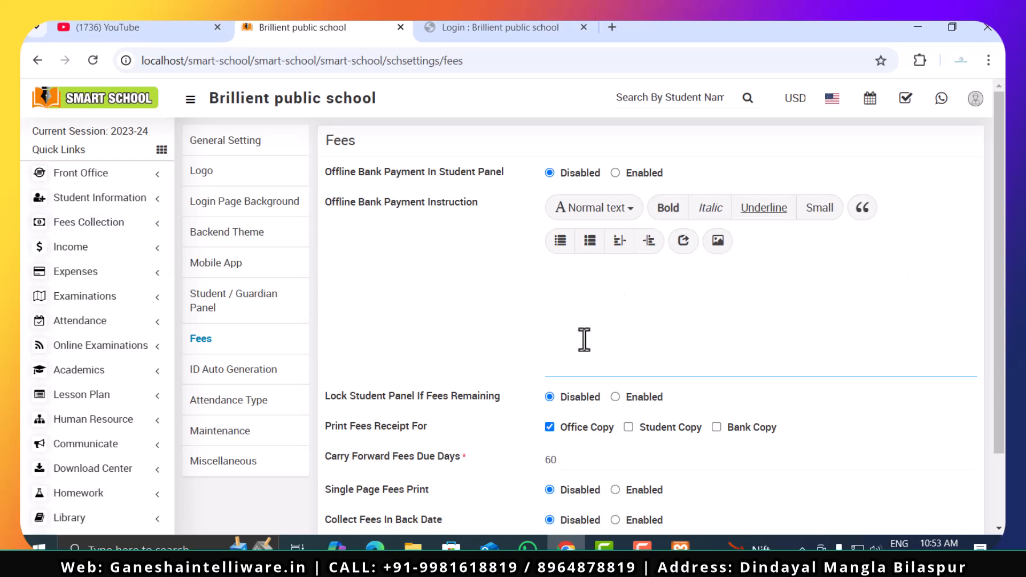
pyautogui.scroll(-1, 584, 340)
pyautogui.scroll(-2, 584, 340)
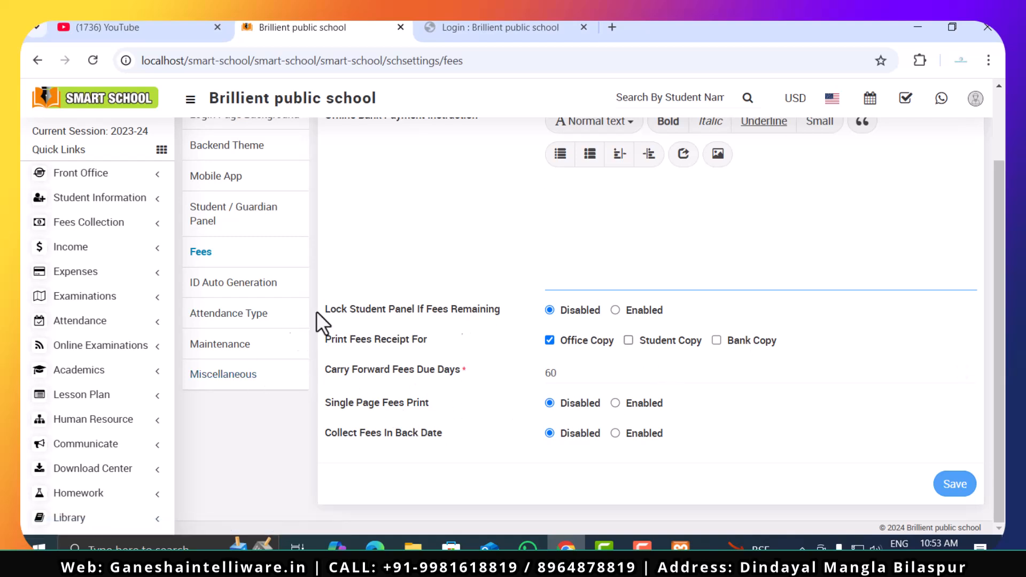
pyautogui.click(582, 371)
pyautogui.click(496, 380)
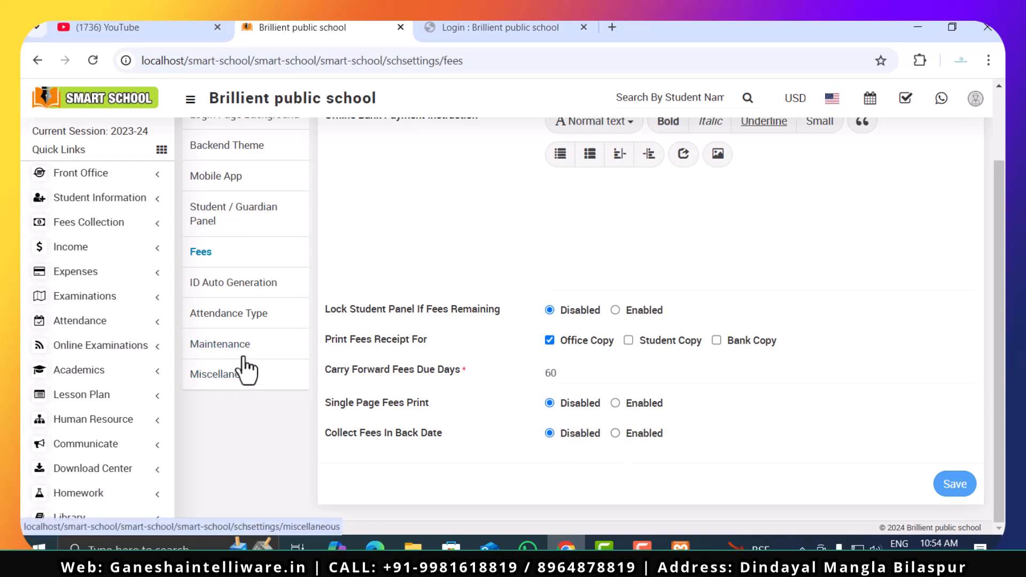
# - Examine the student admission number auto-generation settings, including the enable option, prefix, digit choices and start number
pyautogui.click(243, 299)
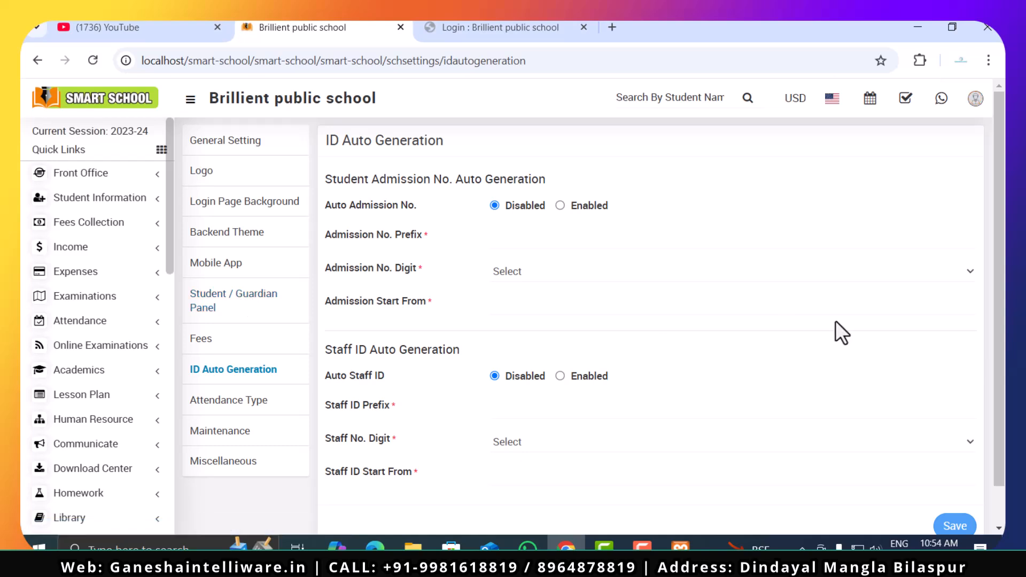
pyautogui.click(559, 207)
pyautogui.click(494, 206)
pyautogui.click(509, 235)
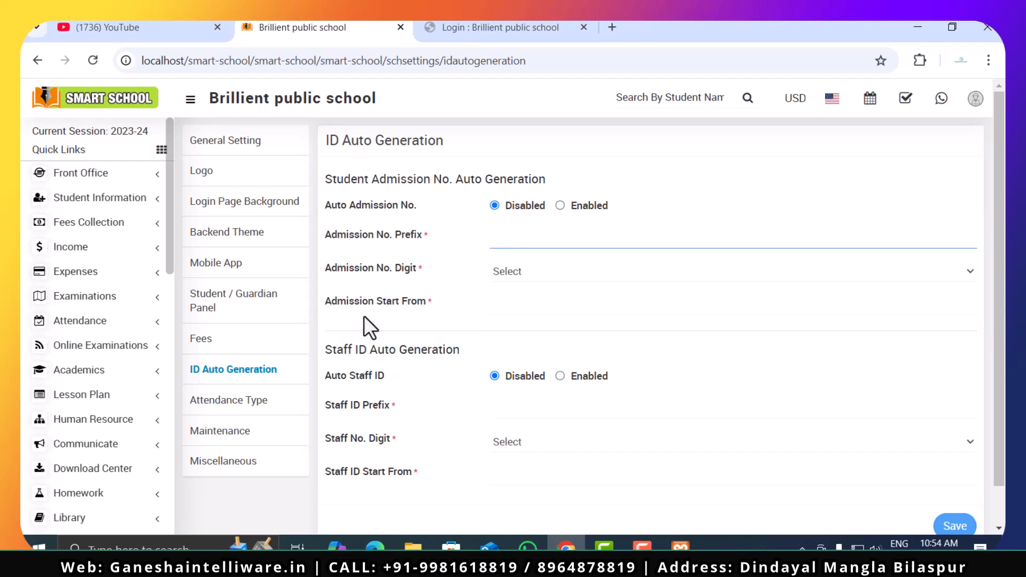
pyautogui.click(538, 275)
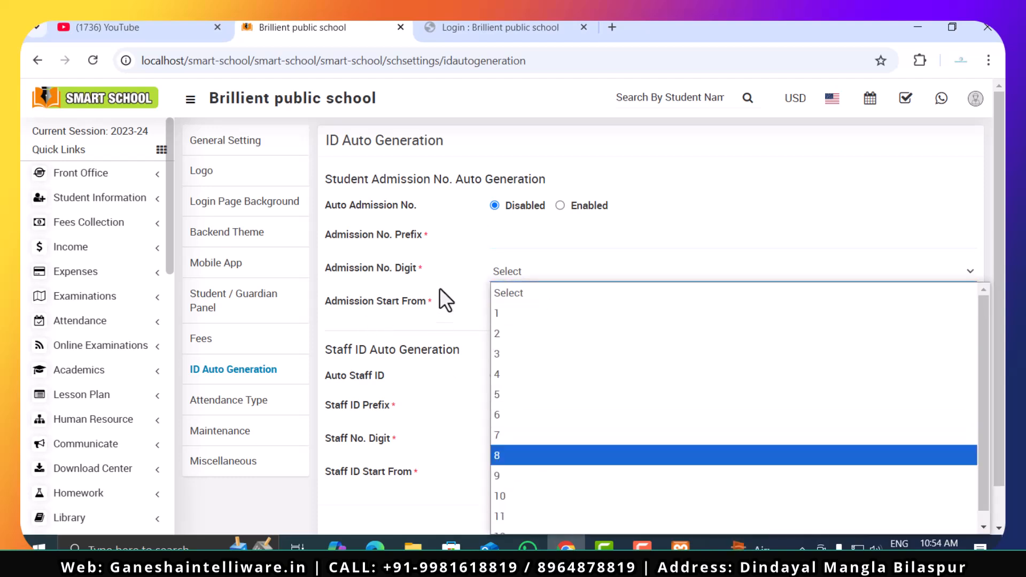
pyautogui.click(443, 261)
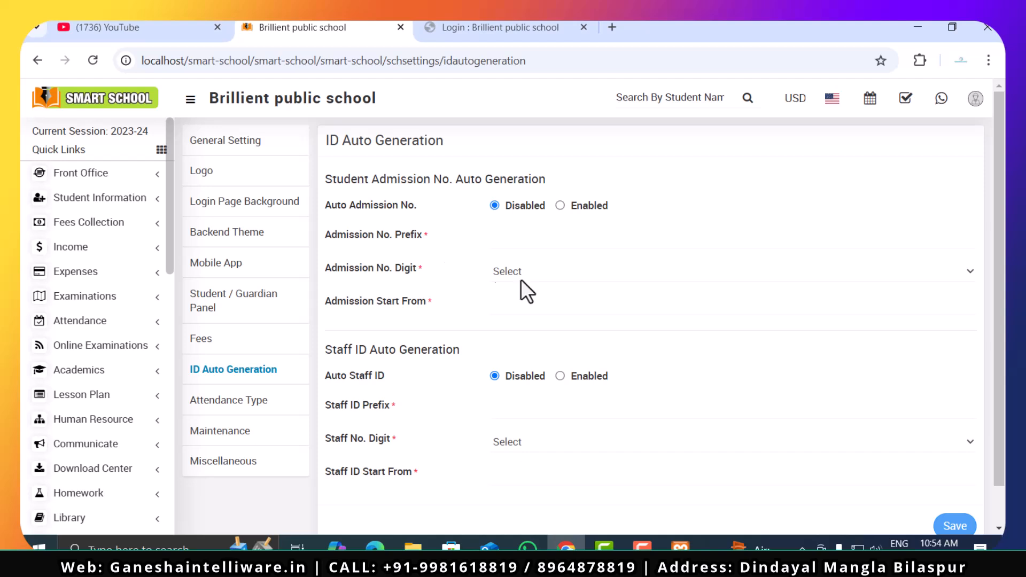
pyautogui.click(525, 315)
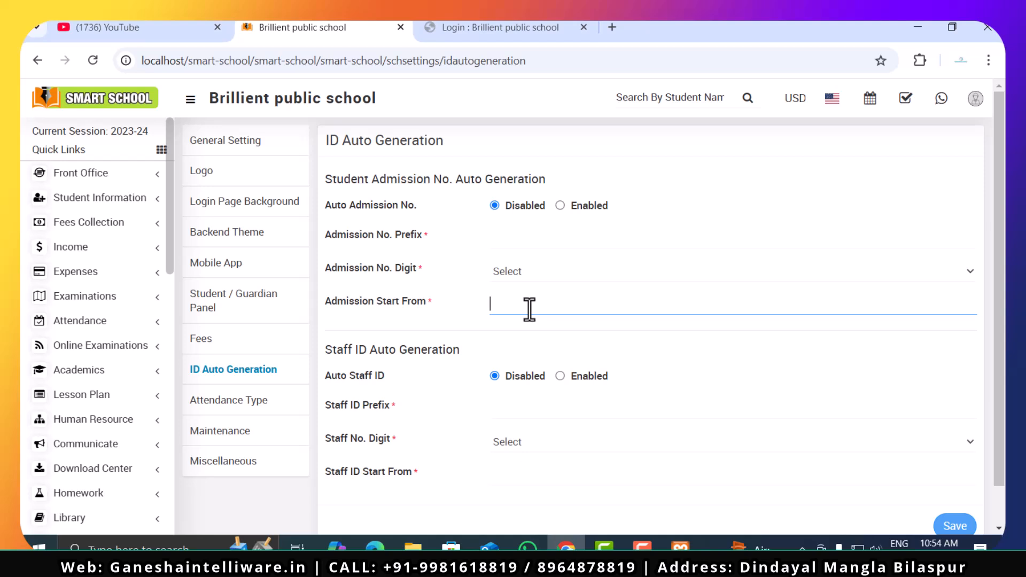
# - Examine the staff ID auto-generation settings and the available digit choices
pyautogui.scroll(-1, 555, 345)
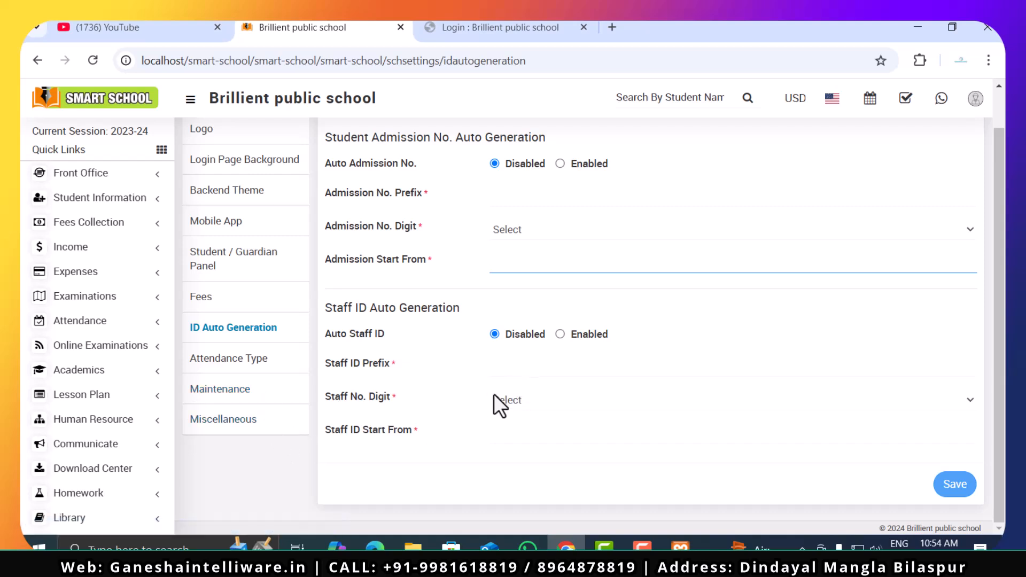
pyautogui.click(579, 398)
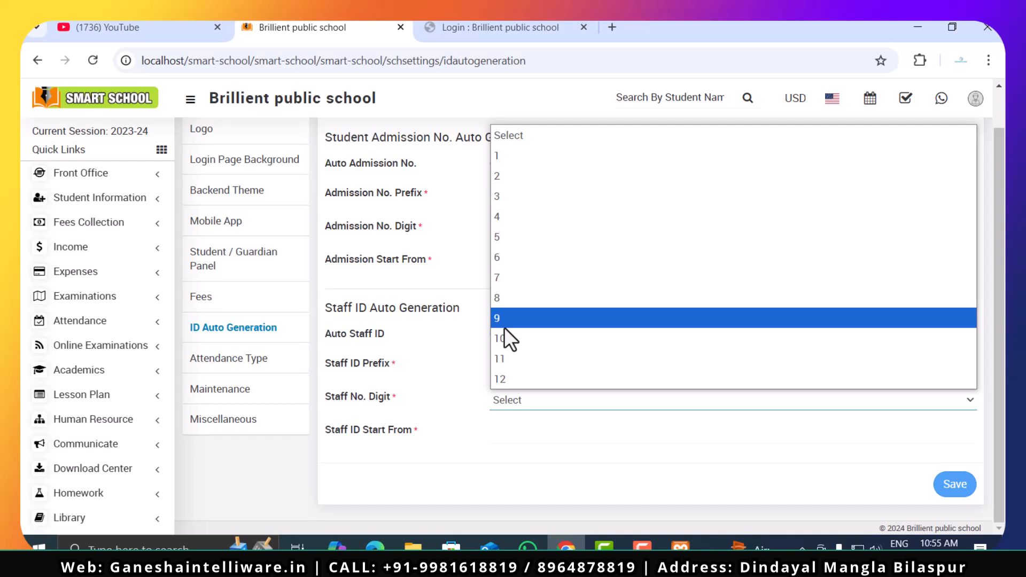
pyautogui.click(438, 373)
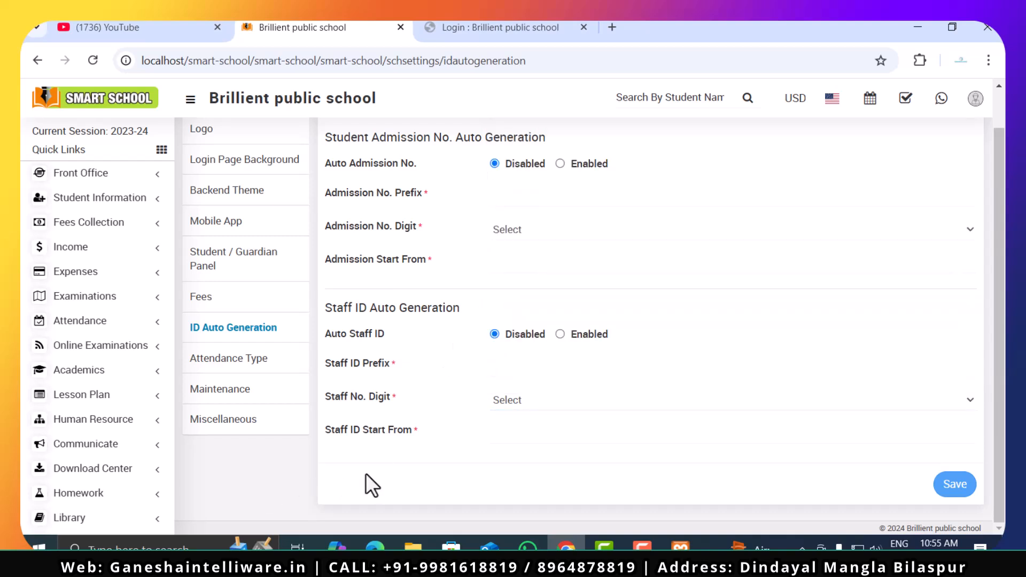
# - Examine the start number fields for automatic student admission numbers and staff IDs
pyautogui.click(539, 423)
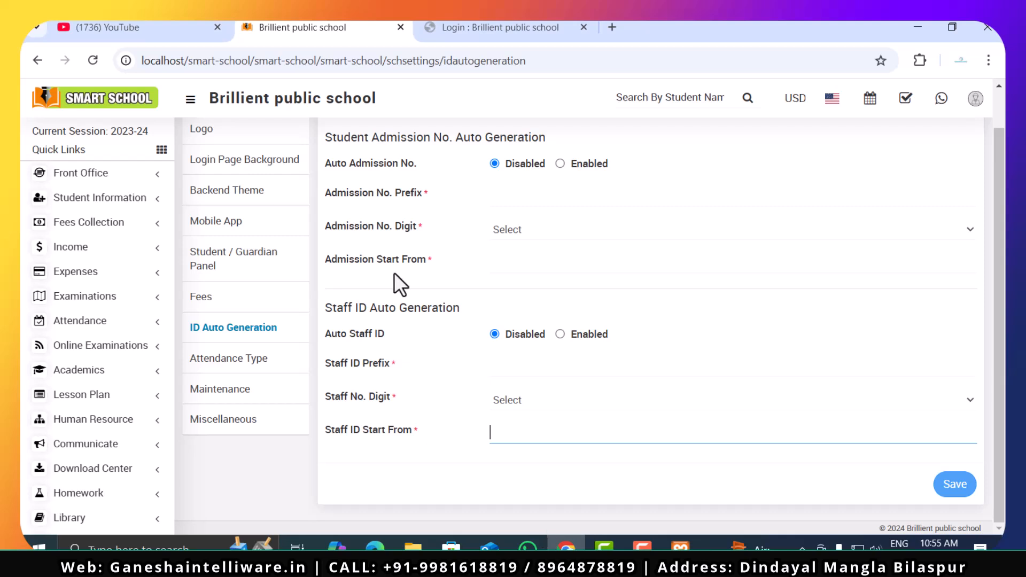
pyautogui.click(538, 262)
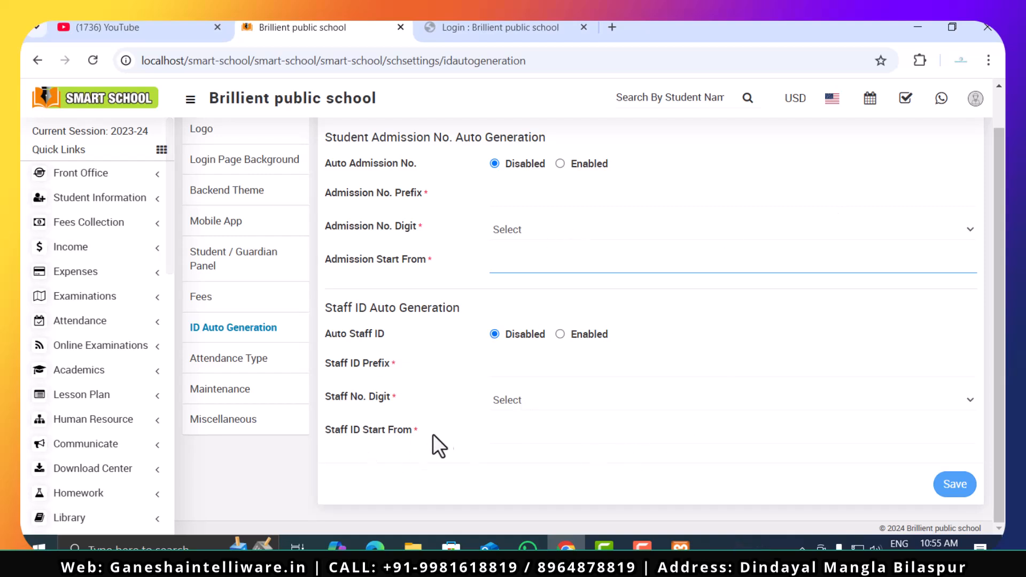
pyautogui.click(552, 431)
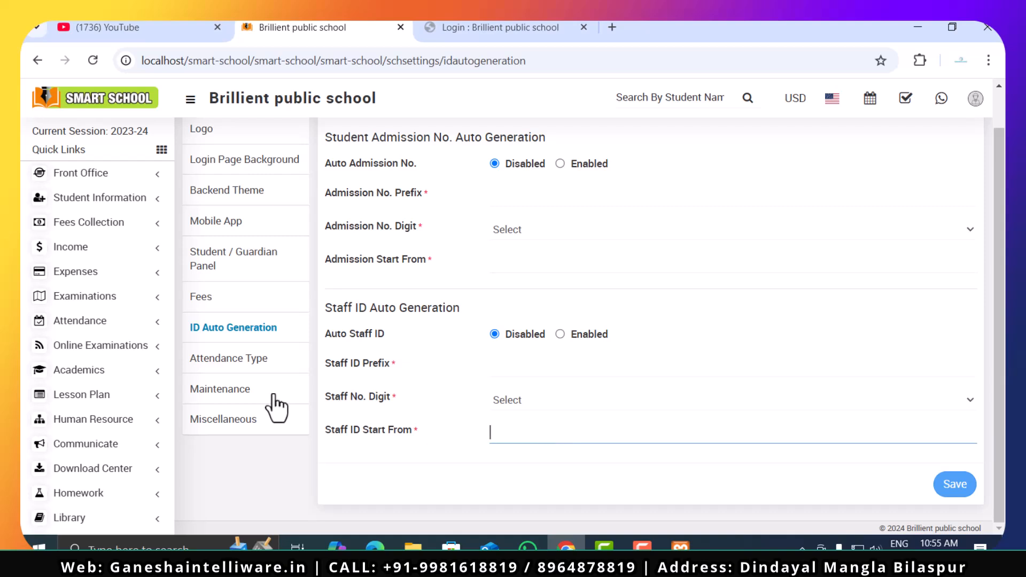
# - Open the Attendance Type settings and examine the attendance mode, biometric devices and low attendance limit fields
pyautogui.click(214, 361)
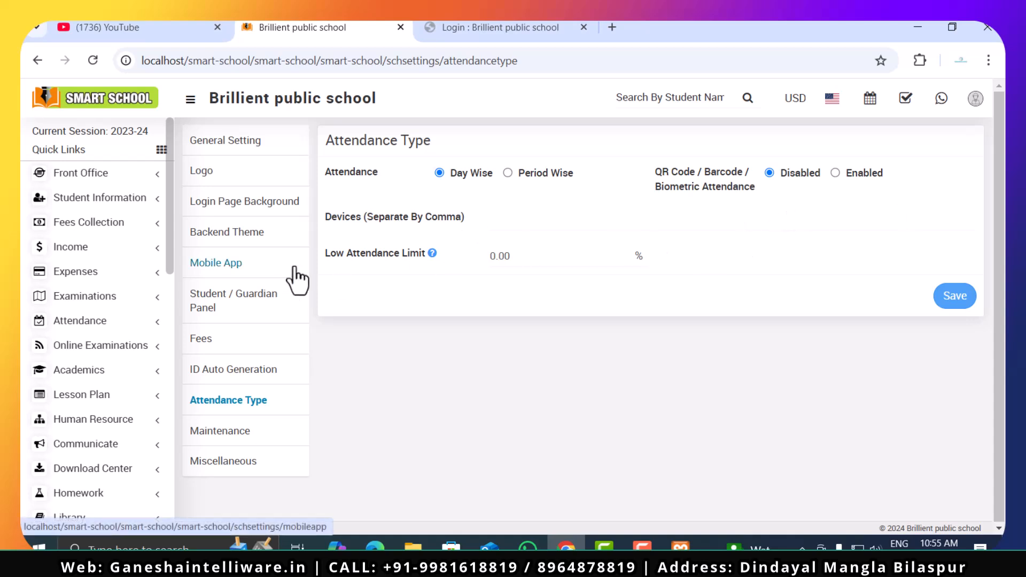
pyautogui.click(531, 212)
pyautogui.click(329, 230)
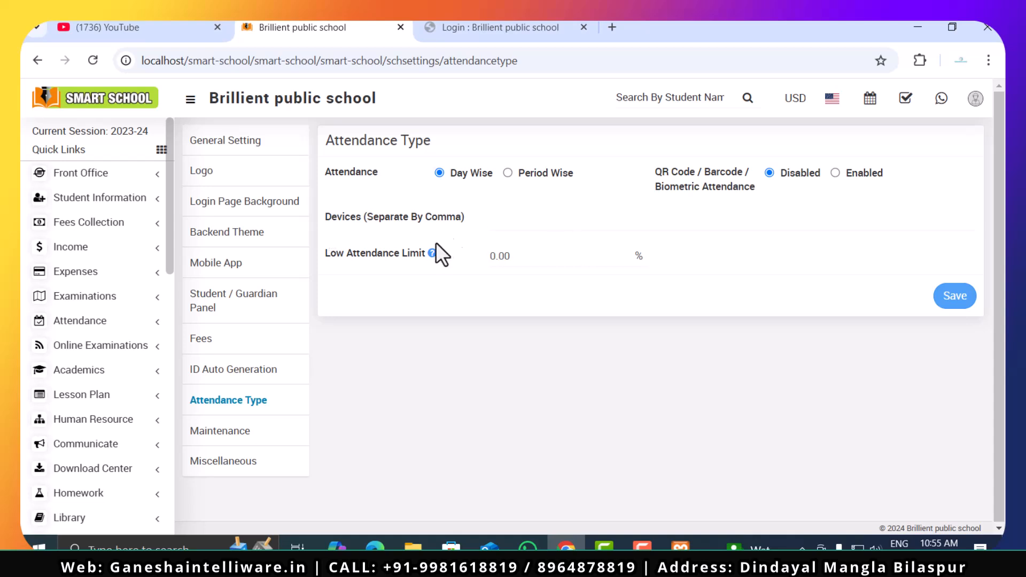
pyautogui.click(565, 216)
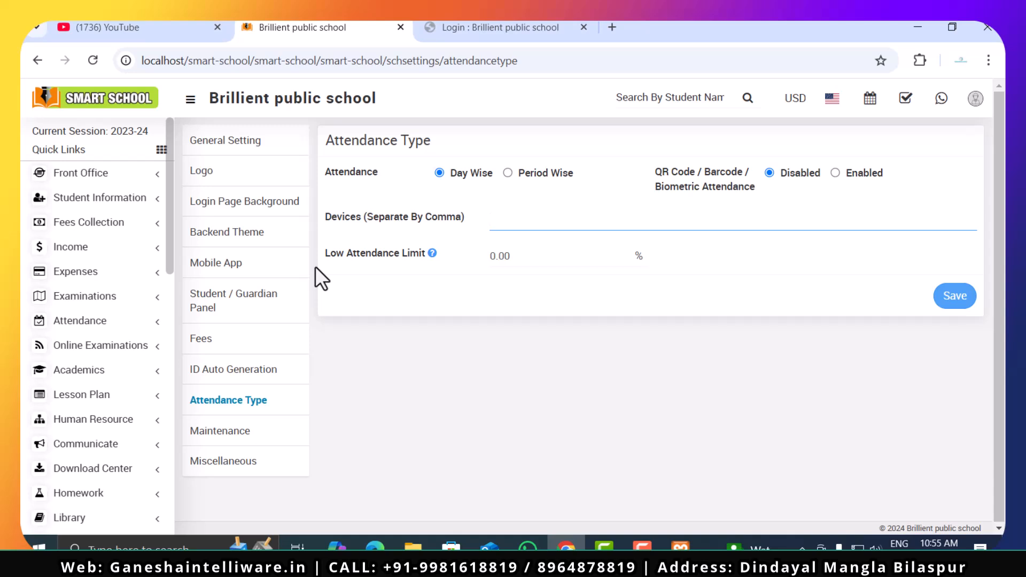
pyautogui.click(536, 263)
pyautogui.click(703, 279)
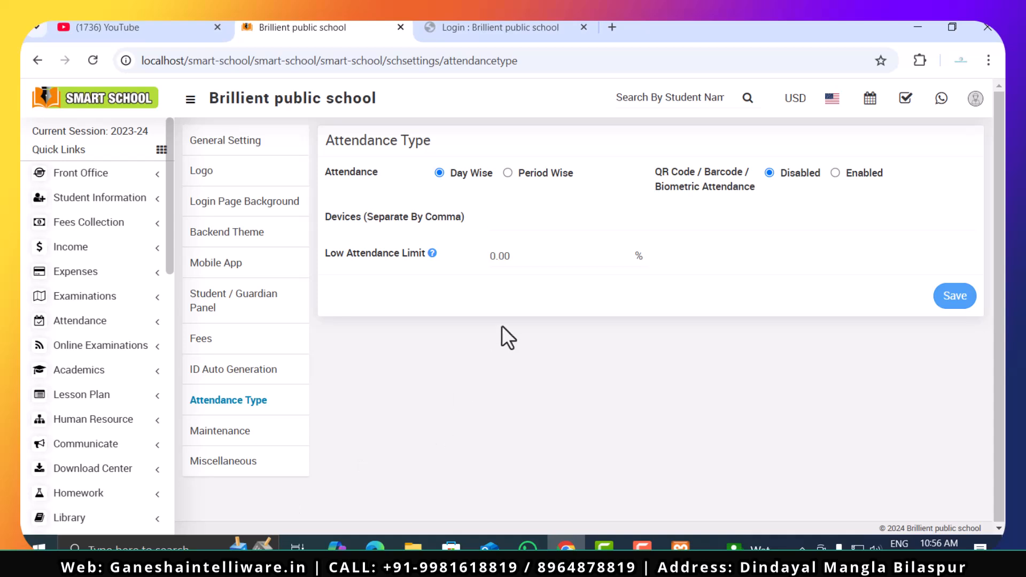
# - Examine the Maintenance mode option and the Miscellaneous settings, including the online examination Show Me Only My Question option
pyautogui.click(229, 436)
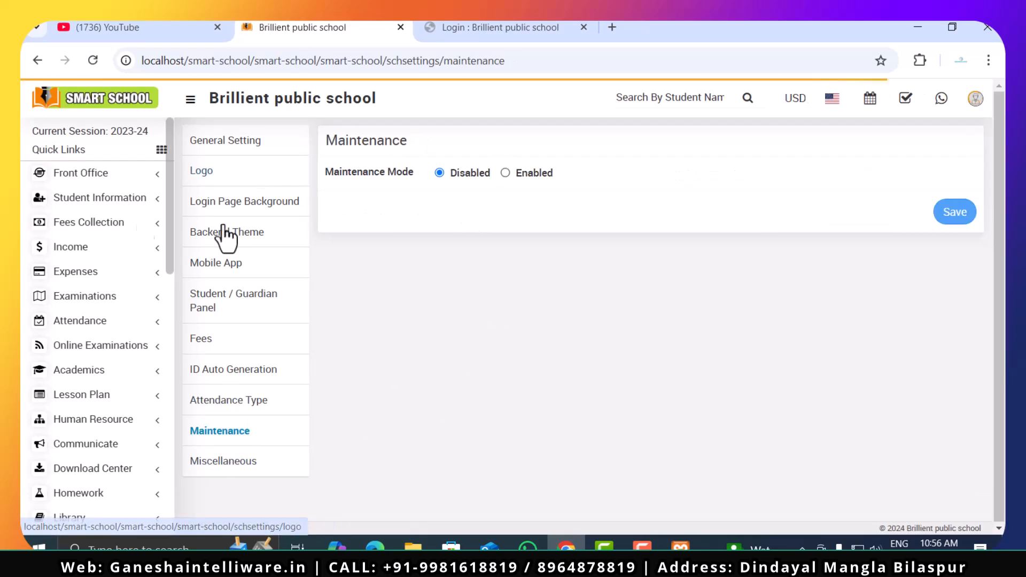
pyautogui.click(209, 458)
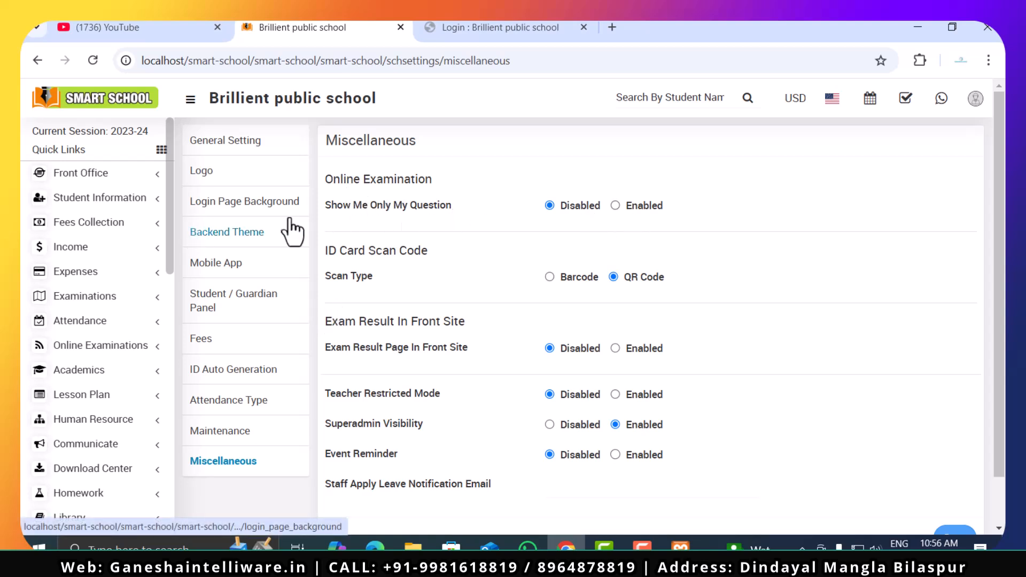
pyautogui.moveTo(321, 206); pyautogui.dragTo(479, 205)
pyautogui.click(480, 205)
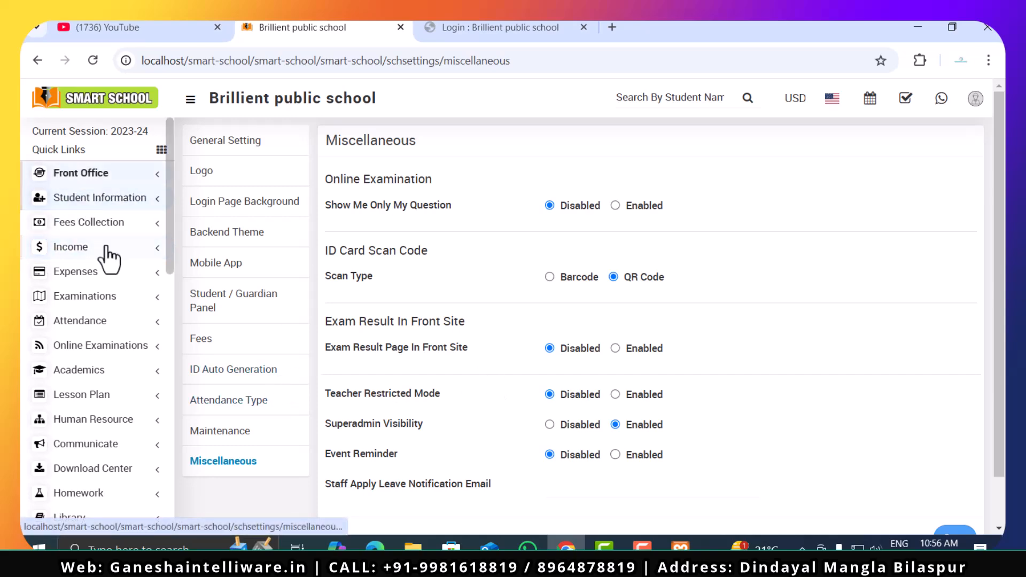
# - Open the Session Setting page under System Setting to view the list of academic sessions
pyautogui.scroll(-10, 105, 431)
pyautogui.scroll(3, 110, 439)
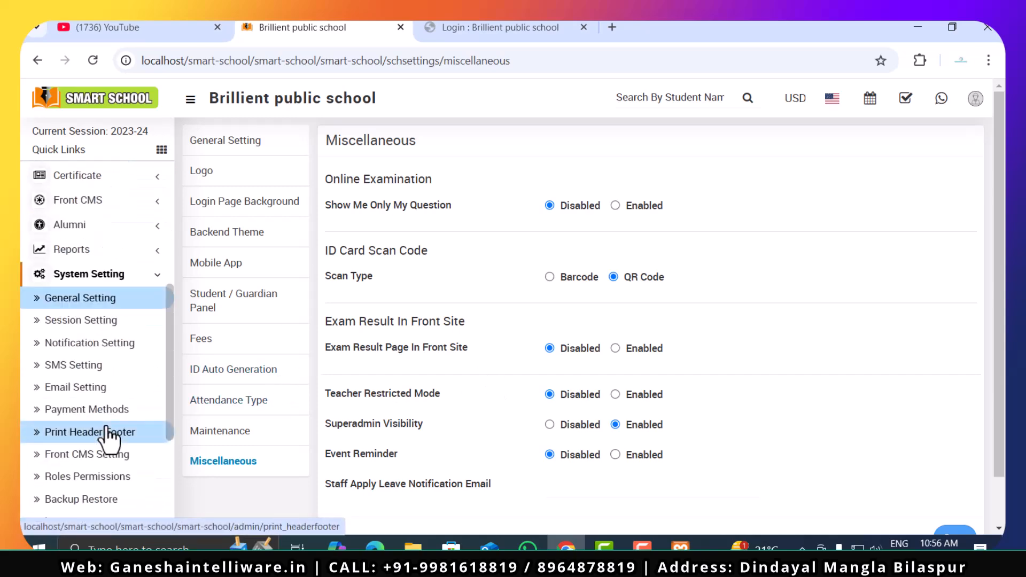
pyautogui.scroll(-3, 105, 435)
pyautogui.scroll(3, 98, 417)
pyautogui.click(92, 323)
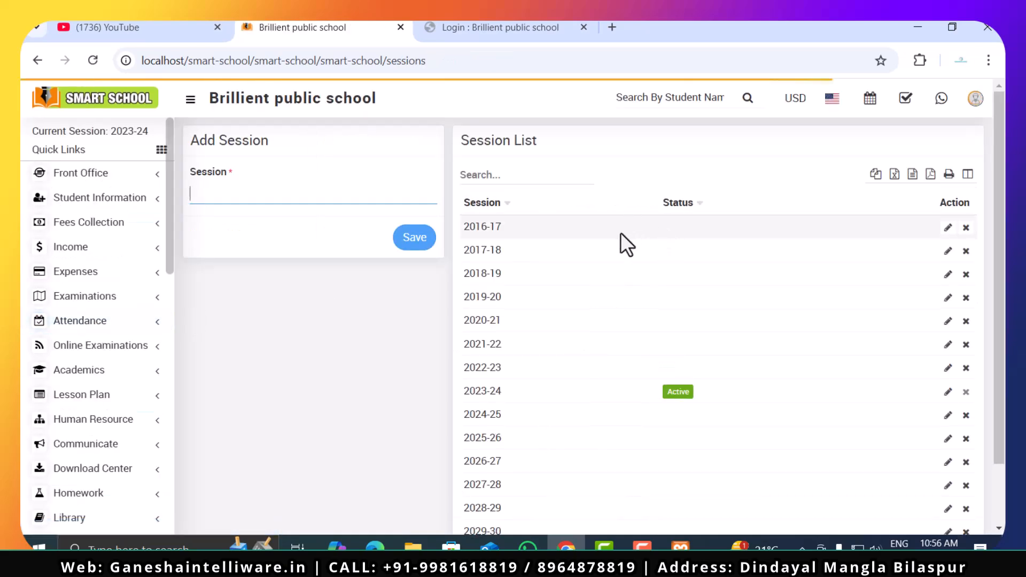
# - Open Notification Setting and examine the destination and recipient options for the Student Admission and Exam Result events
pyautogui.scroll(-10, 85, 387)
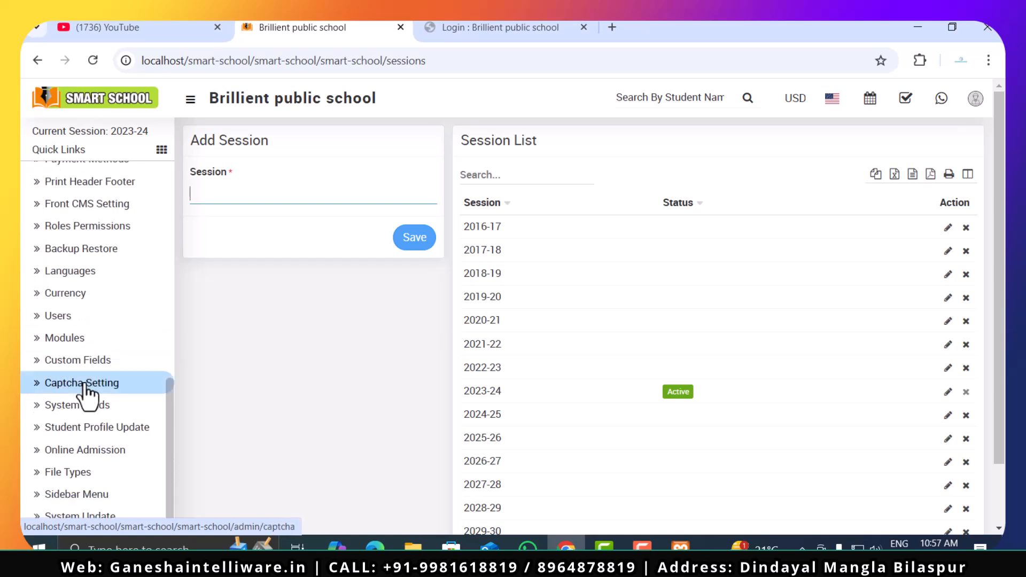
pyautogui.scroll(3, 84, 390)
pyautogui.click(100, 260)
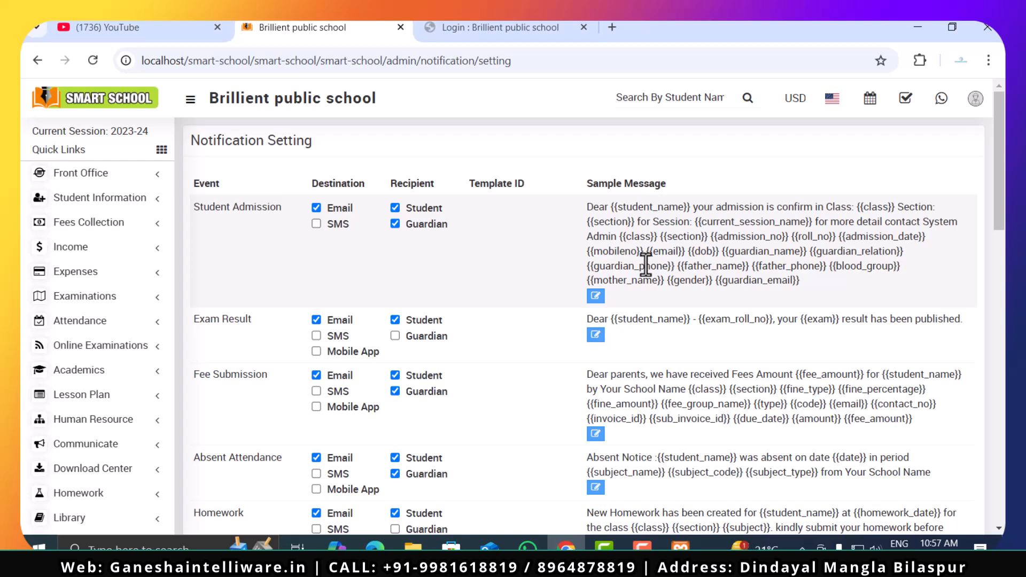
pyautogui.click(316, 224)
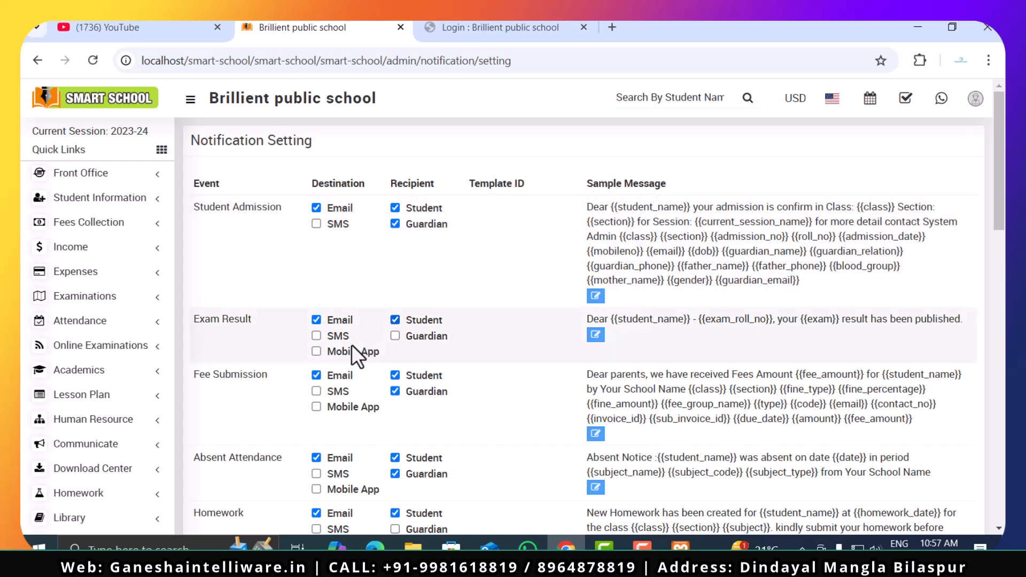
pyautogui.scroll(-1, 287, 332)
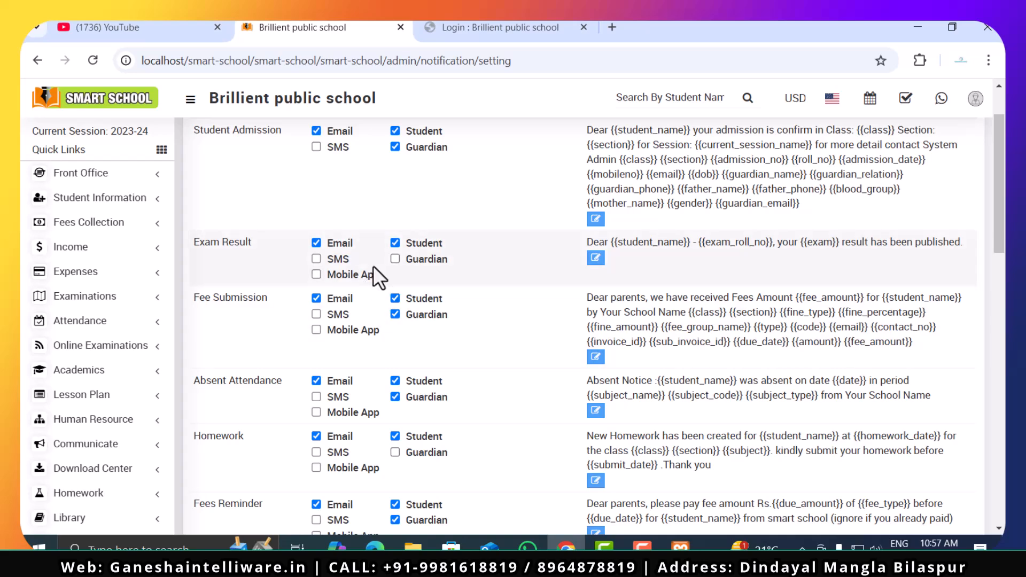
pyautogui.scroll(1, 393, 299)
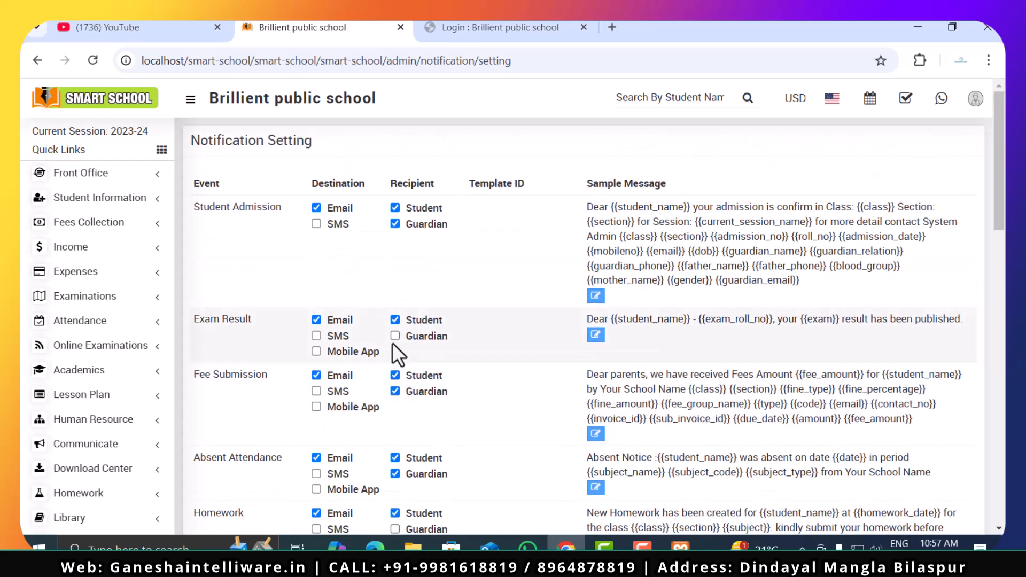
# - Try the SMS destination option for Exam Result and examine the remaining notification events through Email PDF Exam Marksheet
pyautogui.click(314, 337)
pyautogui.click(316, 337)
pyautogui.scroll(-3, 608, 325)
pyautogui.scroll(-15, 608, 323)
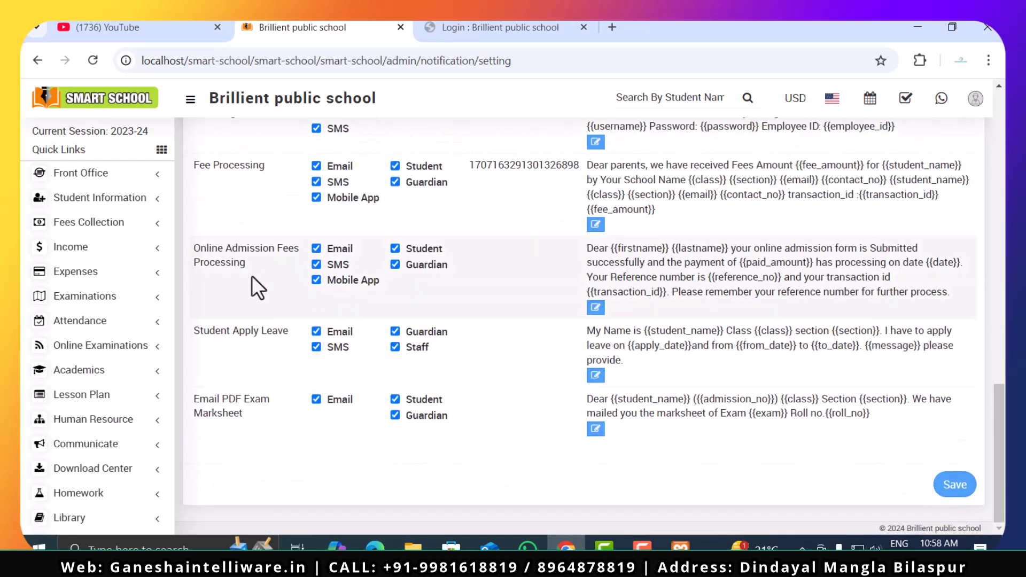
# - Open SMS Setting and examine the Twilio SMS Gateway fields and its status choices
pyautogui.scroll(-8, 86, 380)
pyautogui.scroll(3, 91, 393)
pyautogui.click(99, 288)
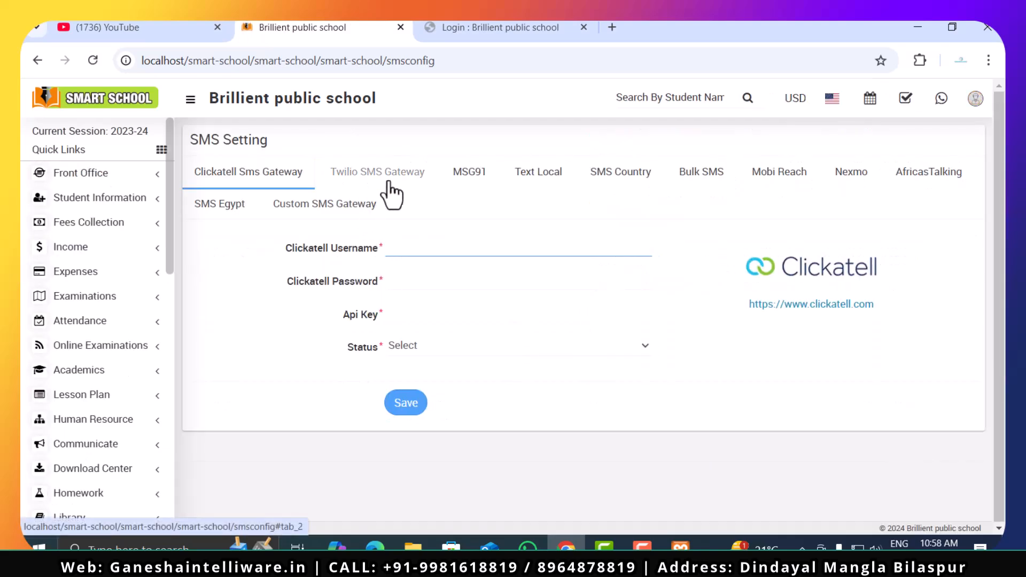
pyautogui.click(414, 181)
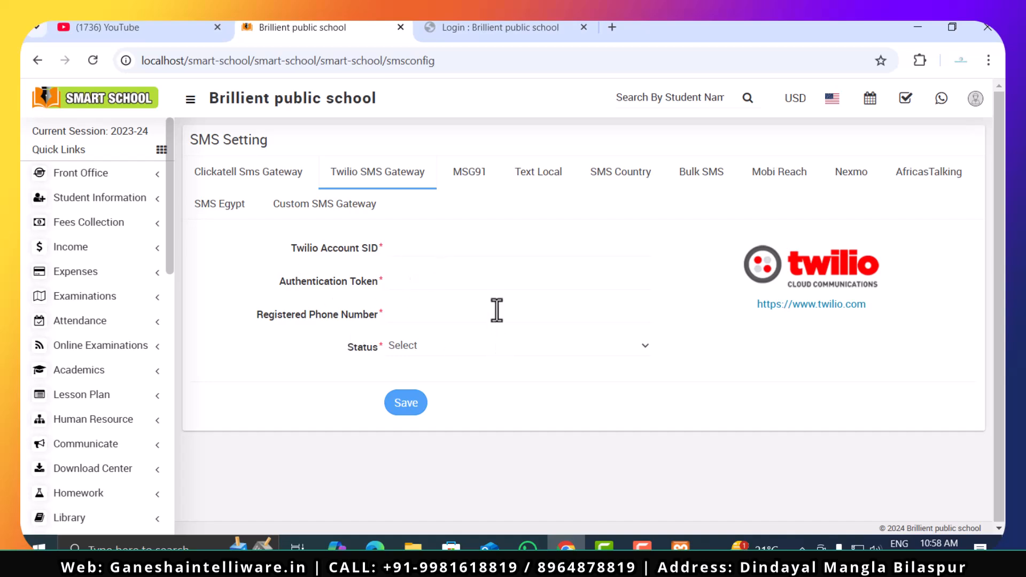
pyautogui.click(444, 345)
pyautogui.click(444, 344)
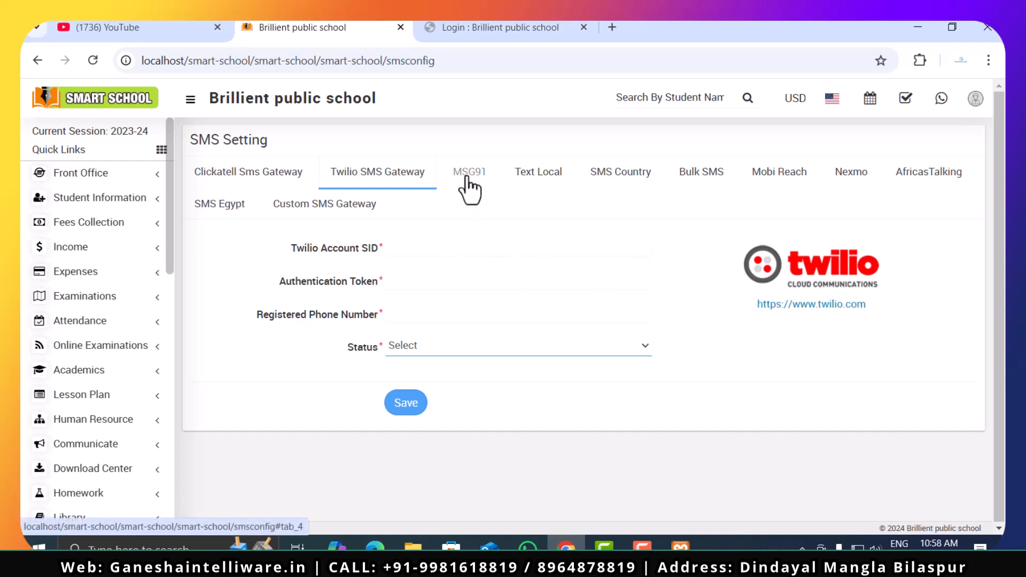
# - Examine the Text Local gateway's credential fields and status choices
pyautogui.click(520, 177)
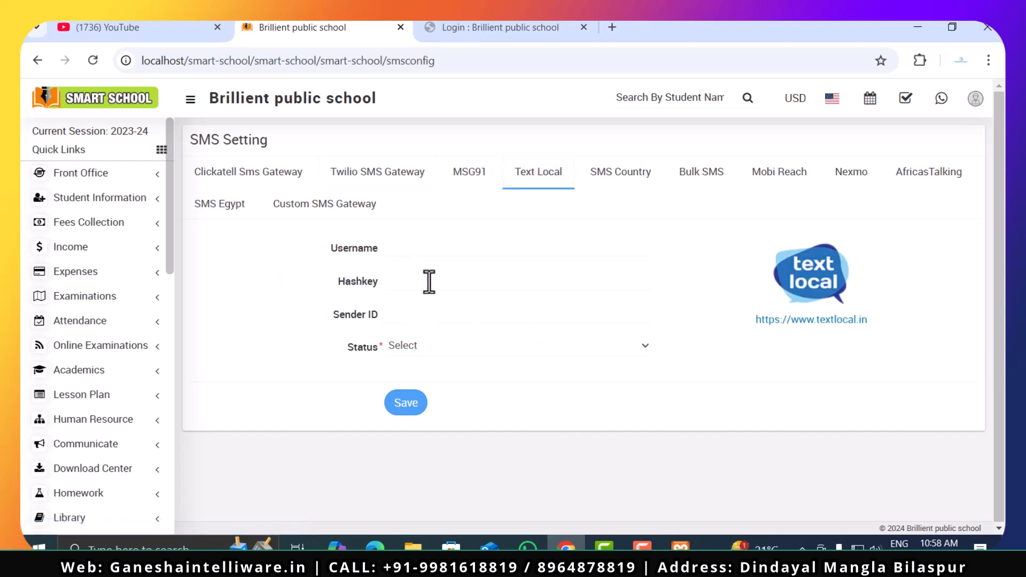
pyautogui.click(456, 346)
pyautogui.click(455, 348)
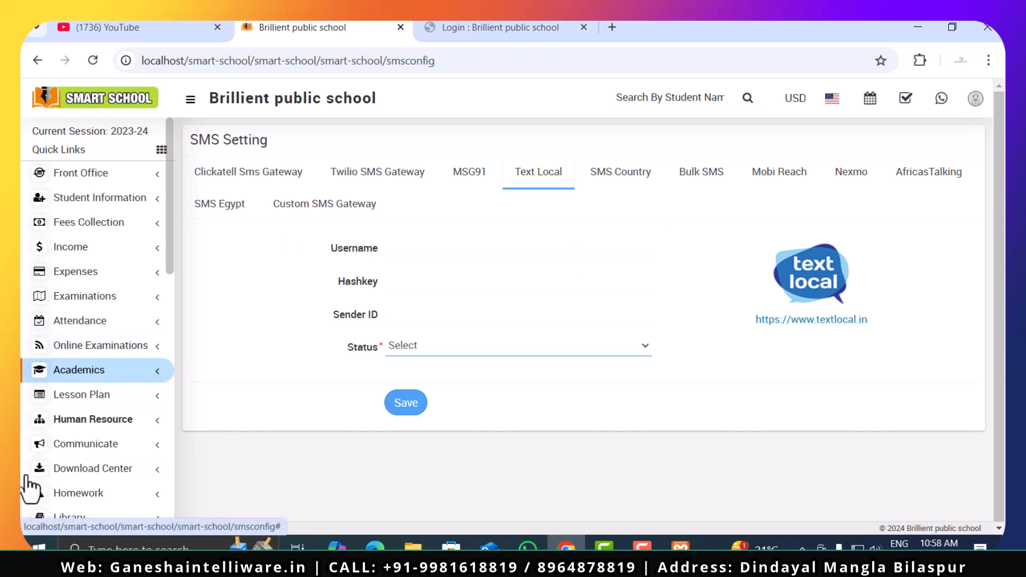
# - Open Email Setting and examine the available email engine choices, keeping SendMail selected
pyautogui.scroll(-12, 102, 449)
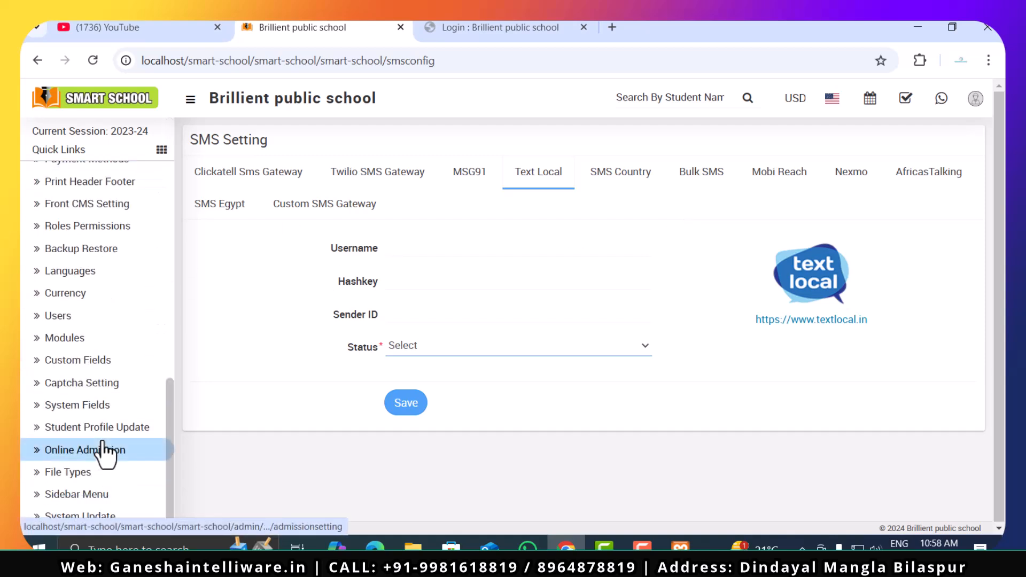
pyautogui.scroll(5, 102, 452)
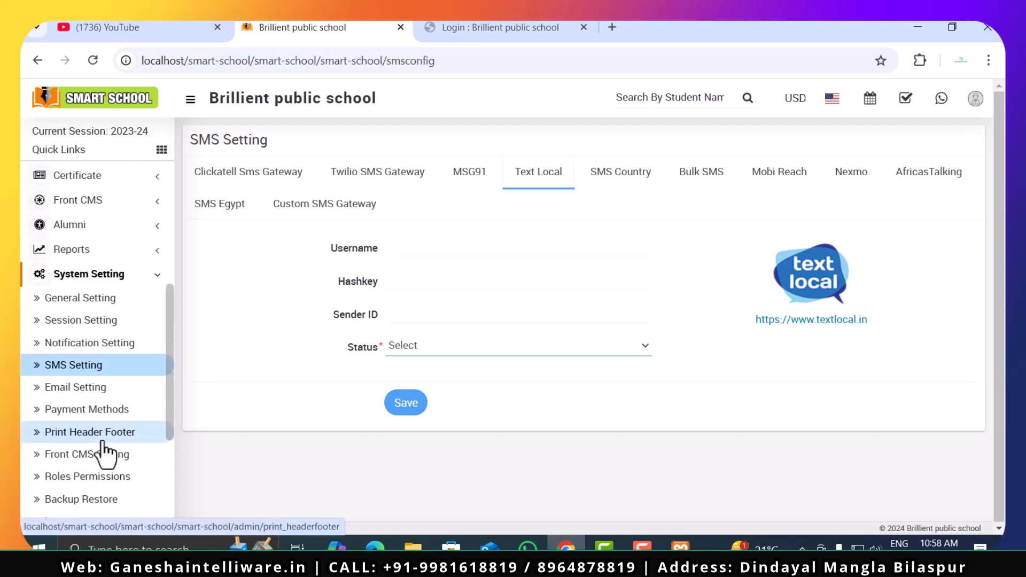
pyautogui.click(99, 393)
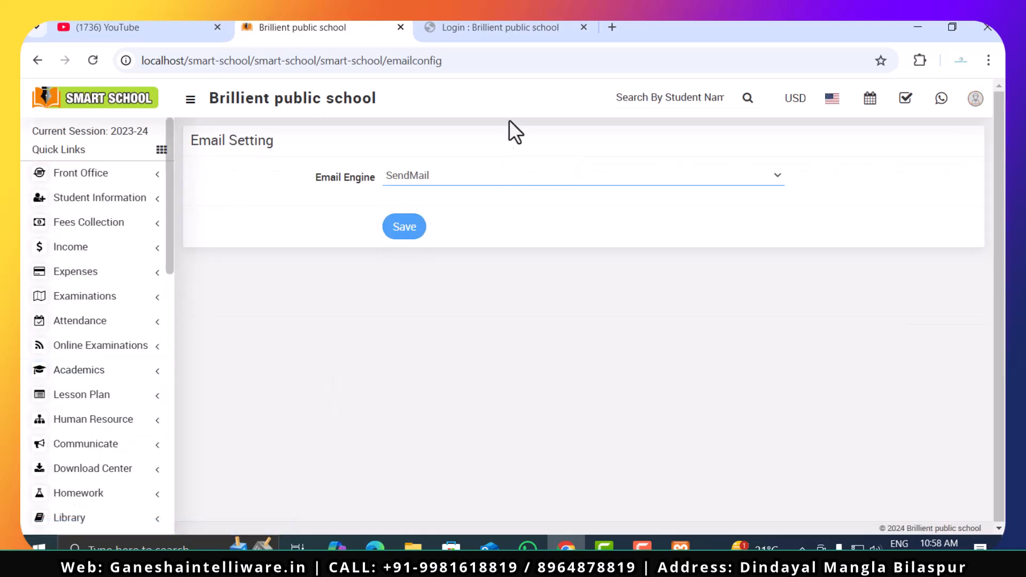
pyautogui.click(503, 175)
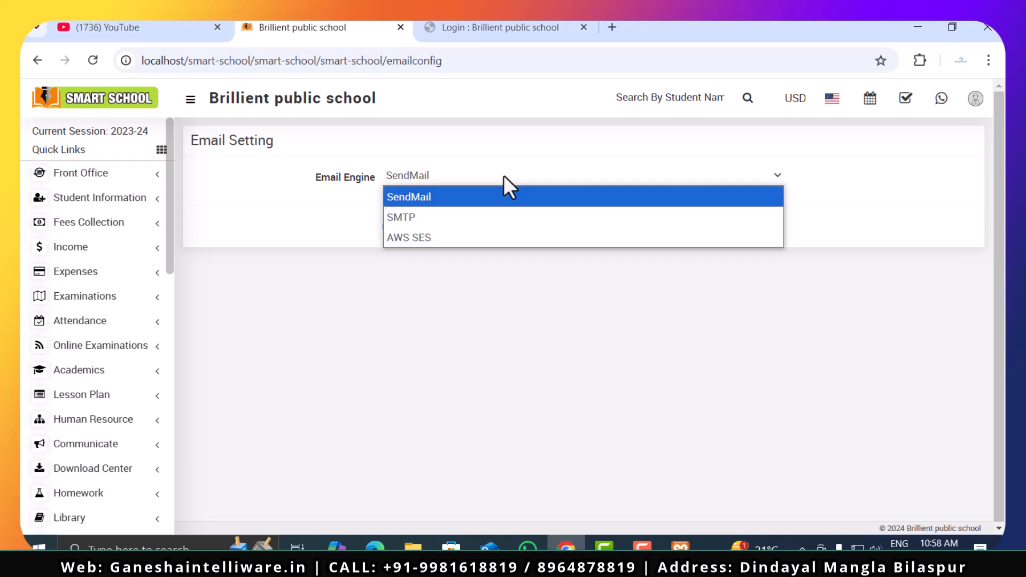
pyautogui.click(538, 362)
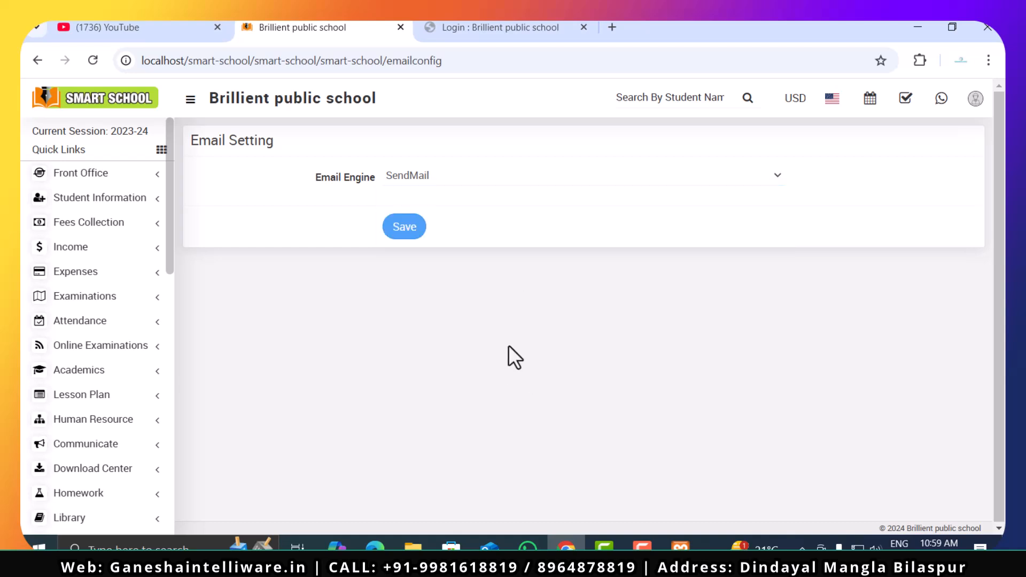
# - Open Payment Methods and examine the credential fields required for the CCAvenue and Razorpay gateways
pyautogui.scroll(-10, 119, 309)
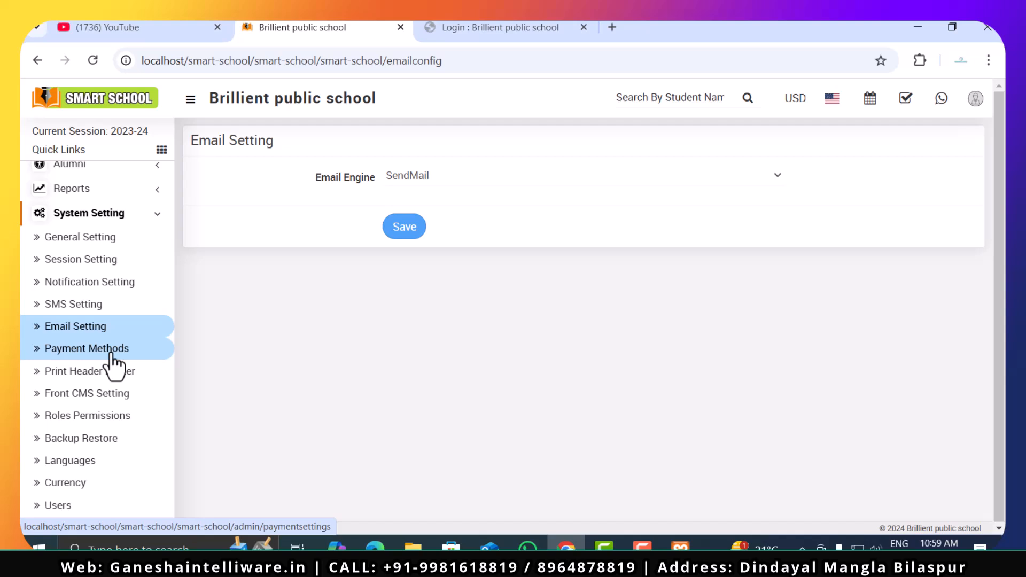
pyautogui.click(110, 354)
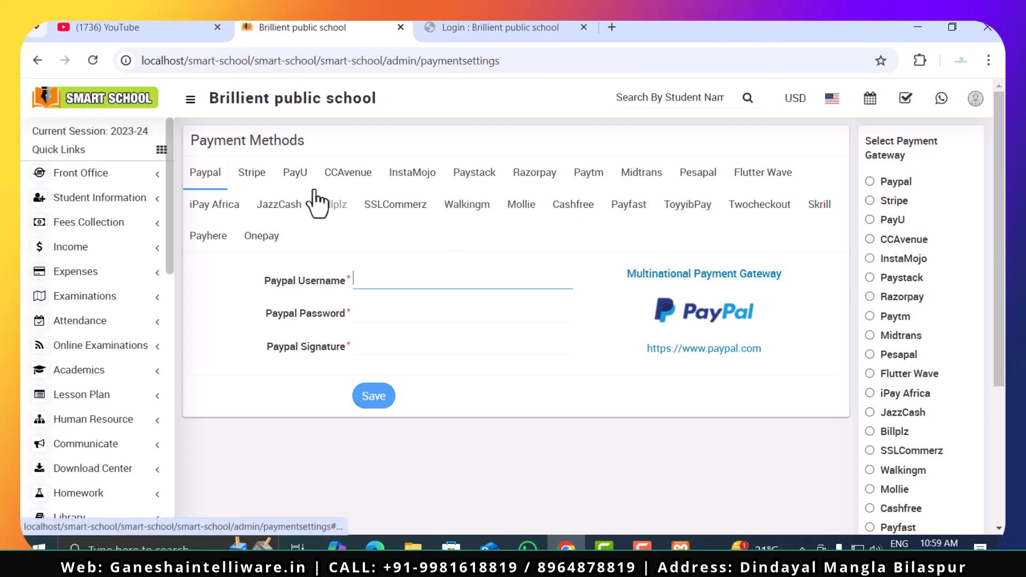
pyautogui.click(342, 181)
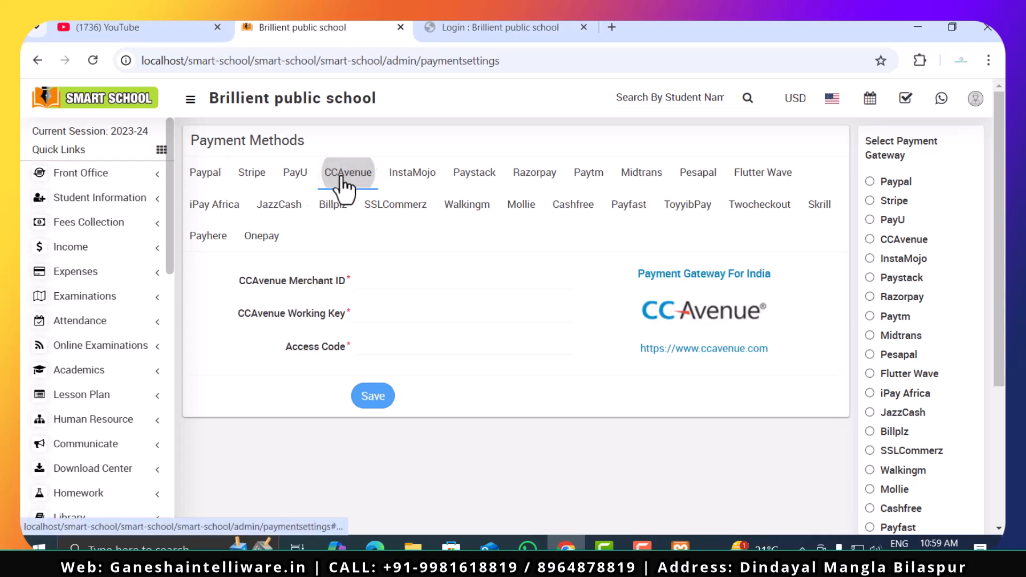
pyautogui.click(533, 179)
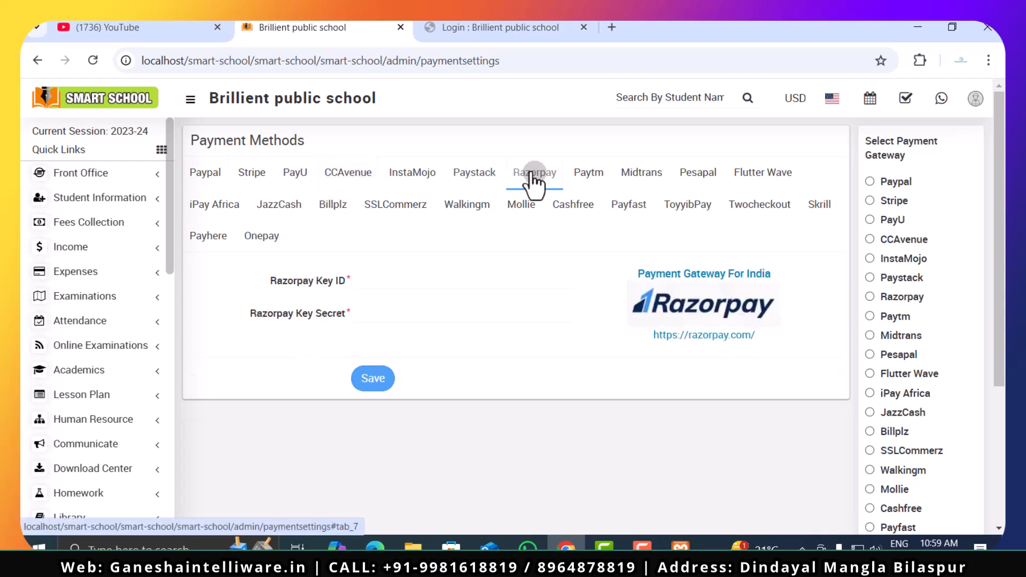
pyautogui.click(390, 280)
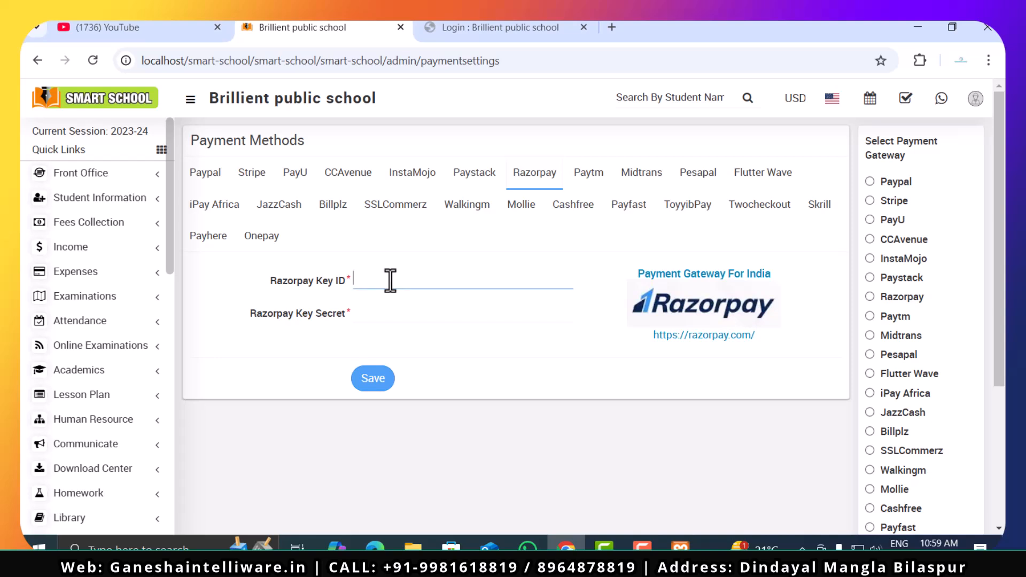
pyautogui.click(379, 317)
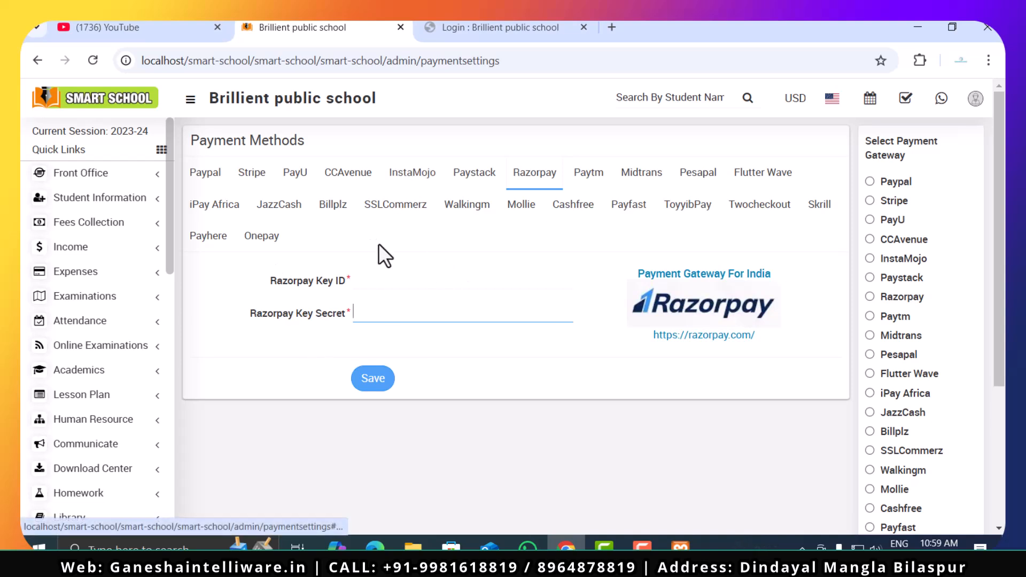
pyautogui.click(357, 177)
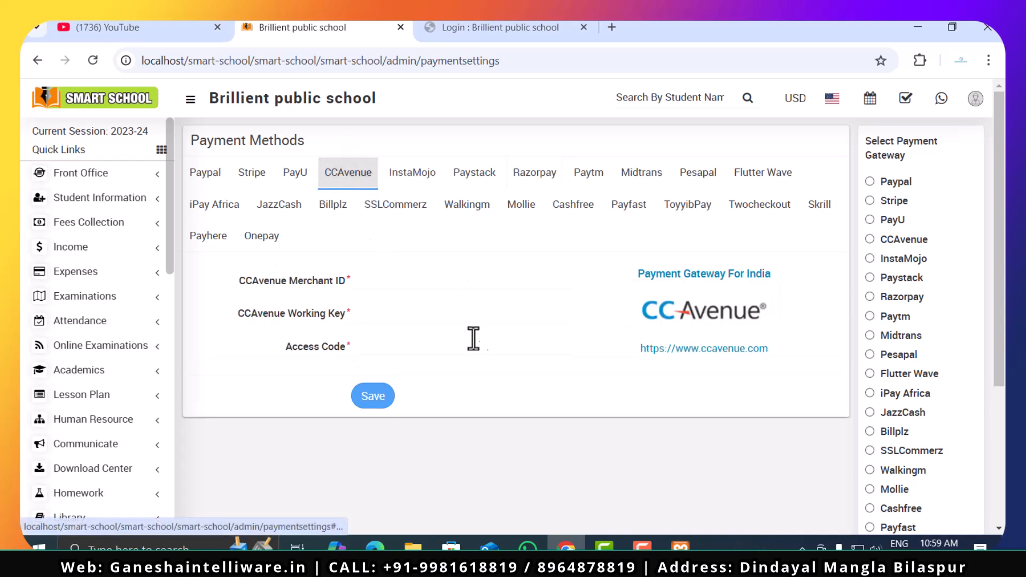
# - Review CCAvenue's Merchant ID, Working Key and Access Code fields one by one without entering anything
pyautogui.click(412, 275)
pyautogui.click(406, 307)
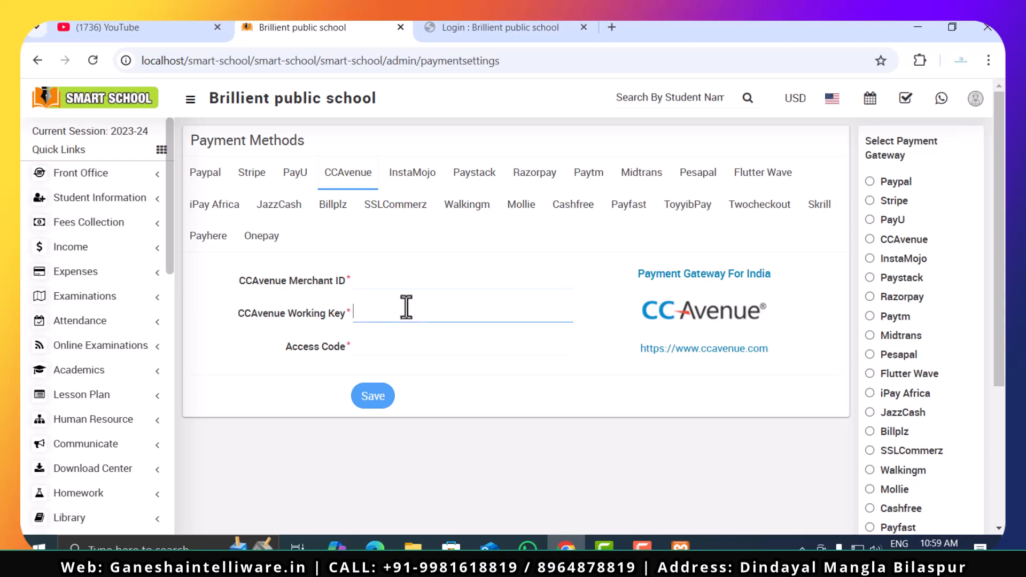
pyautogui.click(386, 343)
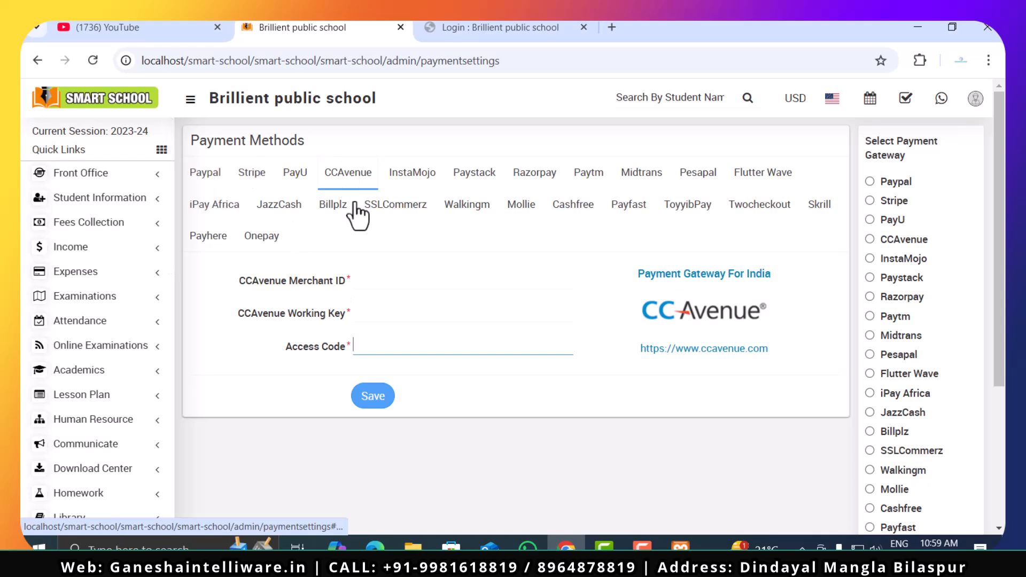
# - Open Print Header Footer and examine the Fees Receipt's header image and footer content
pyautogui.scroll(-12, 101, 390)
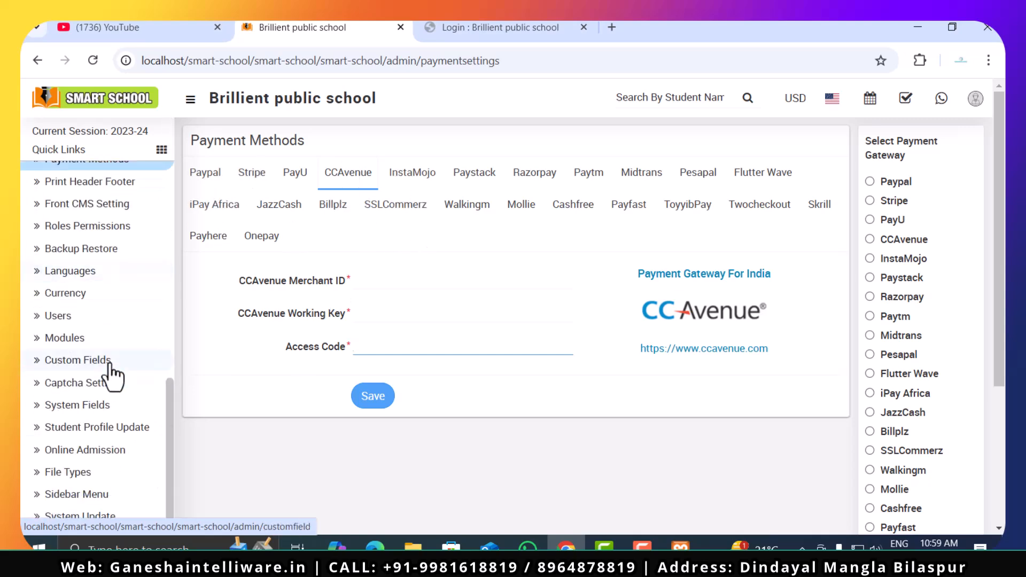
pyautogui.scroll(5, 114, 378)
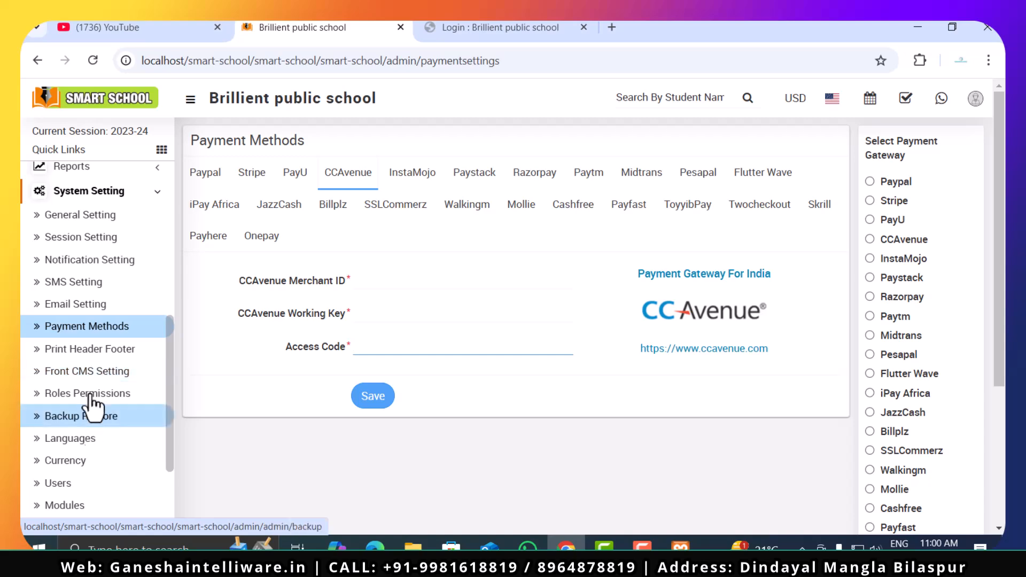
pyautogui.click(106, 358)
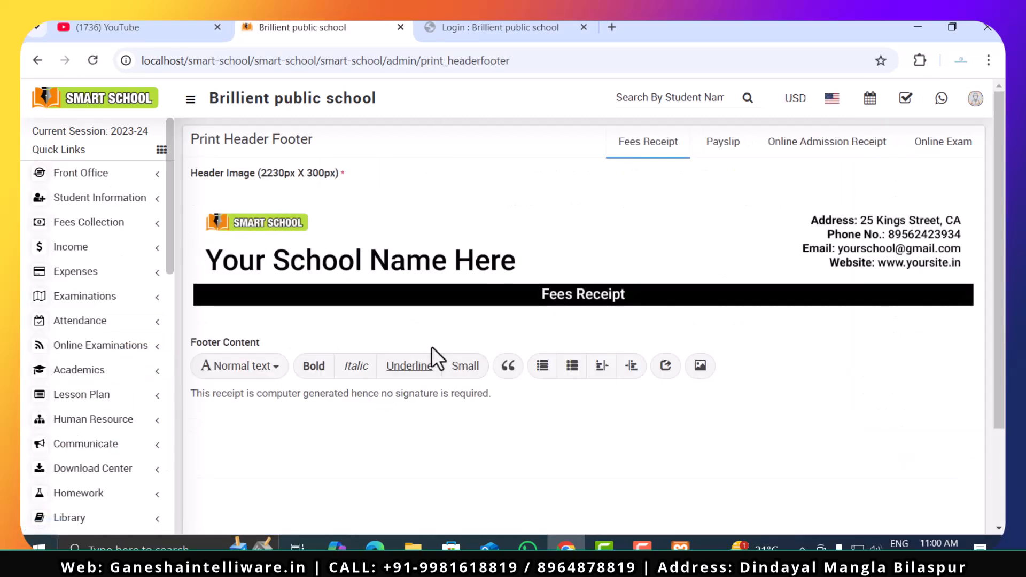
pyautogui.scroll(-2, 432, 346)
pyautogui.scroll(2, 433, 346)
# - Open Front CMS Setting and look at the website theme choices under Current Theme
pyautogui.moveTo(782, 250)
pyautogui.scroll(-5, 91, 420)
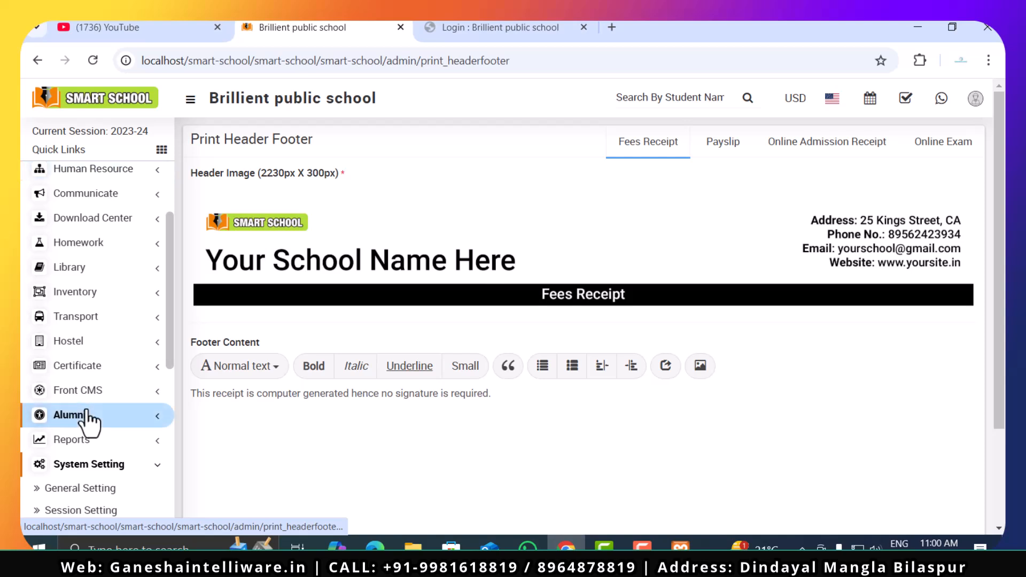
pyautogui.scroll(-3, 88, 421)
pyautogui.scroll(-5, 86, 416)
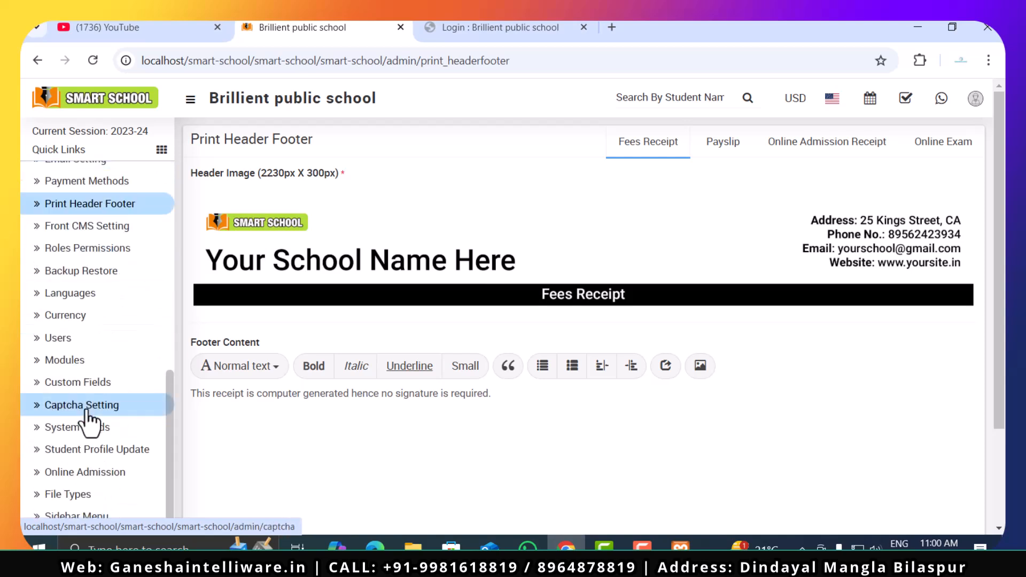
pyautogui.click(118, 236)
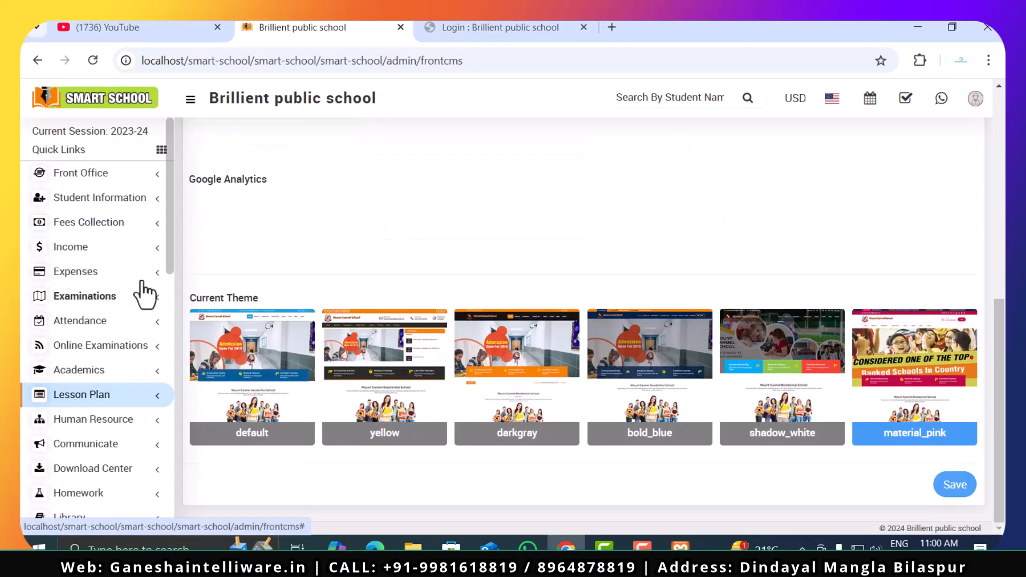
# - Open Roles Permissions and add a new role named "Trasnsport Manager"
pyautogui.scroll(-1, 175, 283)
pyautogui.scroll(-10, 175, 284)
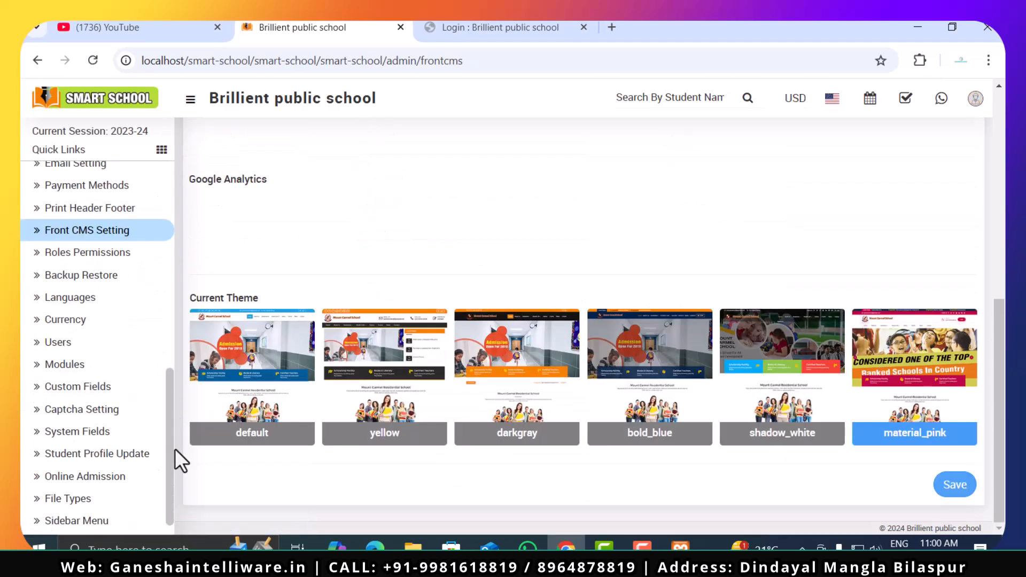
pyautogui.click(89, 226)
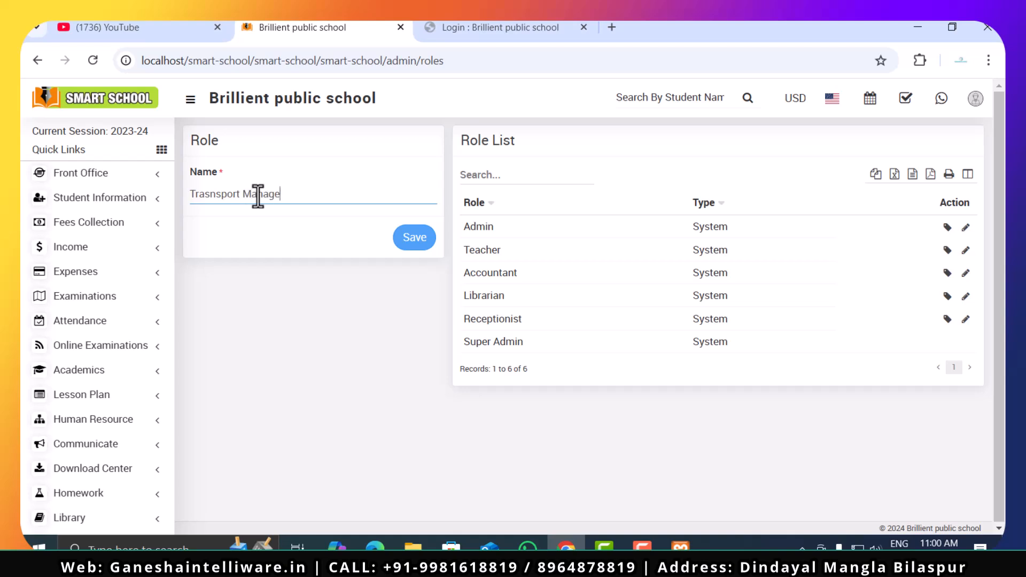
pyautogui.click(417, 242)
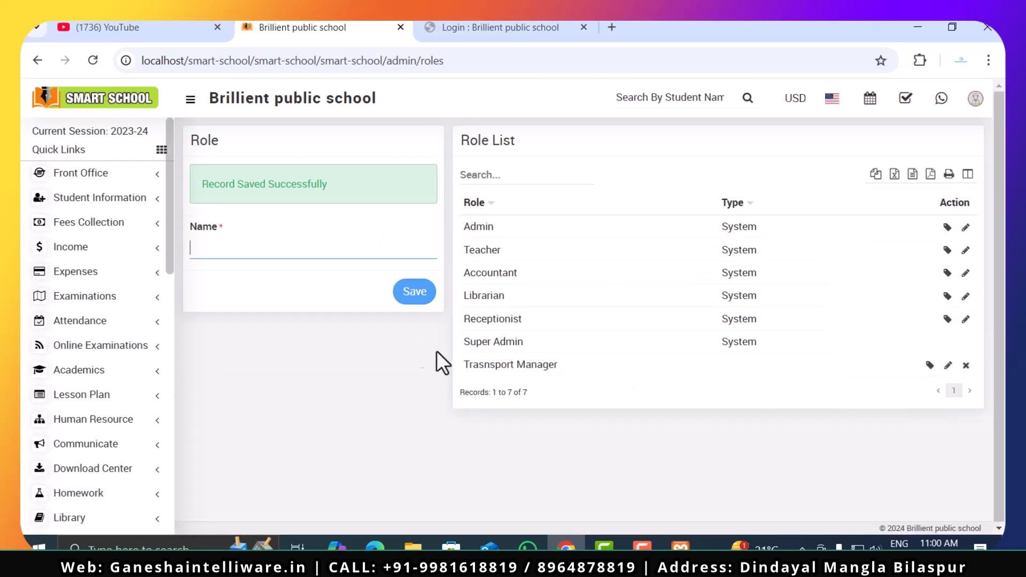
# - Open the Trasnsport Manager role for editing without changing its name, and bring up its Assign Permission page
pyautogui.click(948, 365)
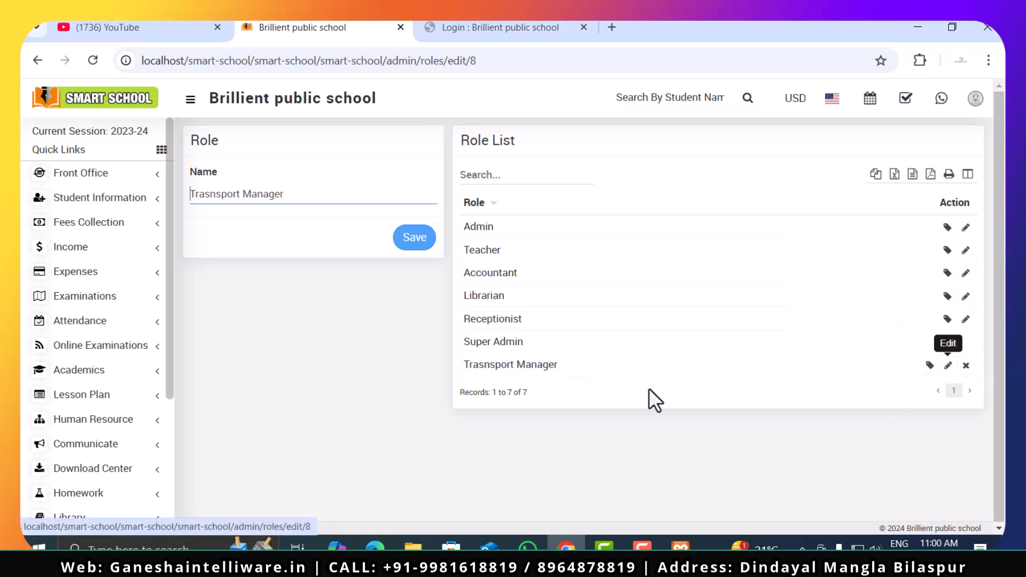
pyautogui.click(930, 366)
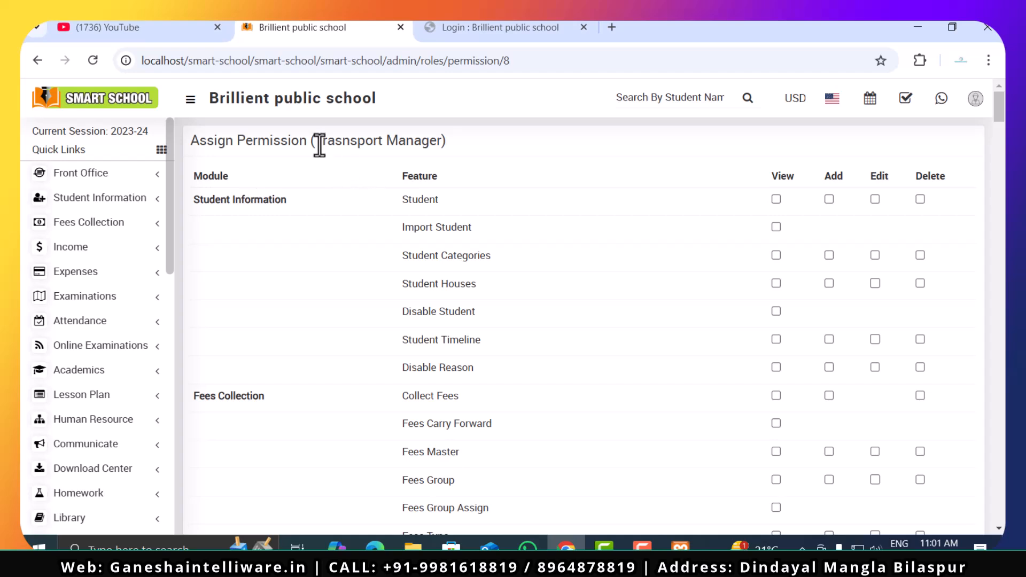
pyautogui.moveTo(312, 141); pyautogui.dragTo(442, 138)
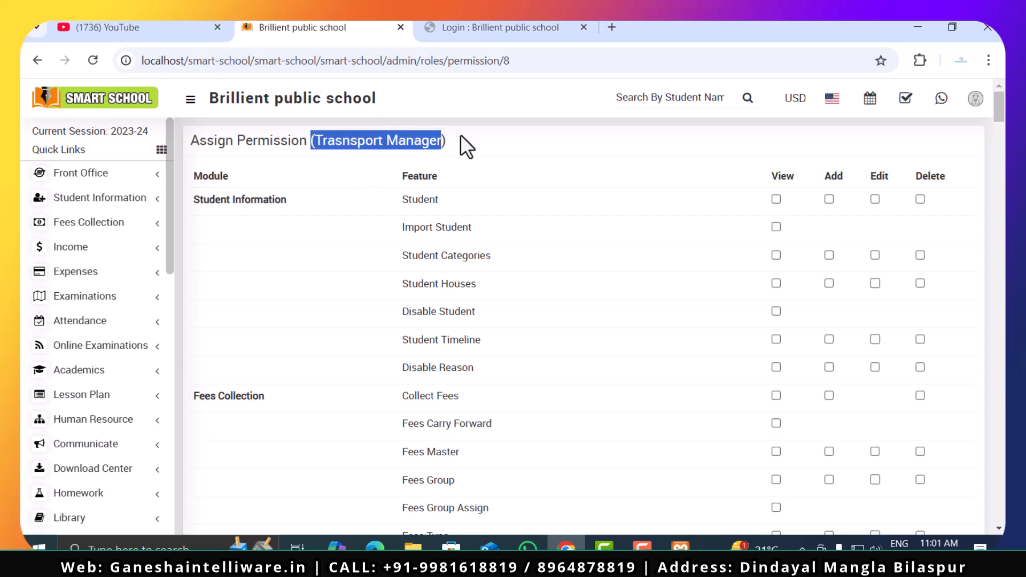
pyautogui.click(512, 179)
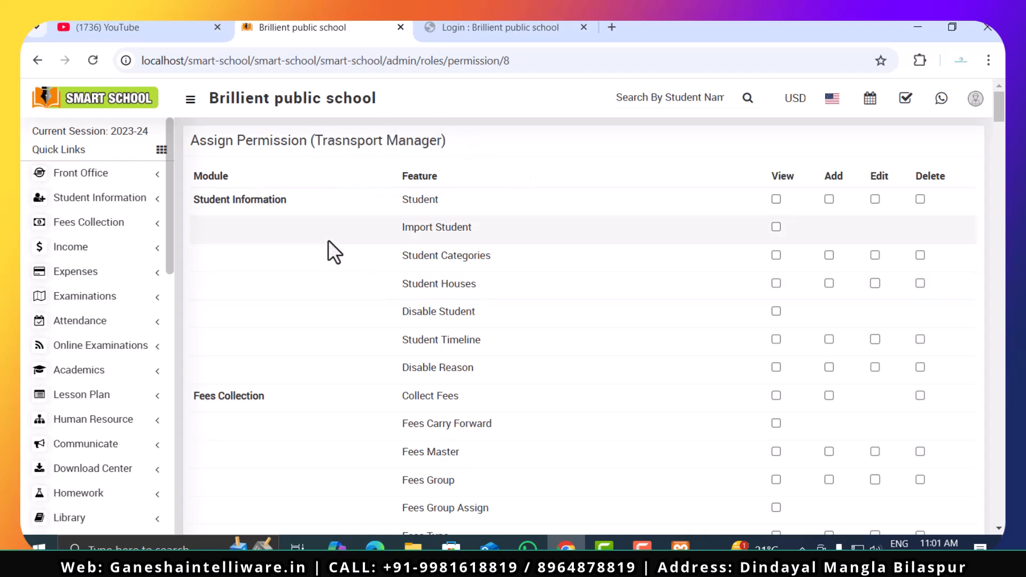
# - Grant the Trasnsport Manager role View, Add, Edit and Delete permissions for Routes in the Transport module
pyautogui.moveTo(1000, 109); pyautogui.dragTo(1005, 107)
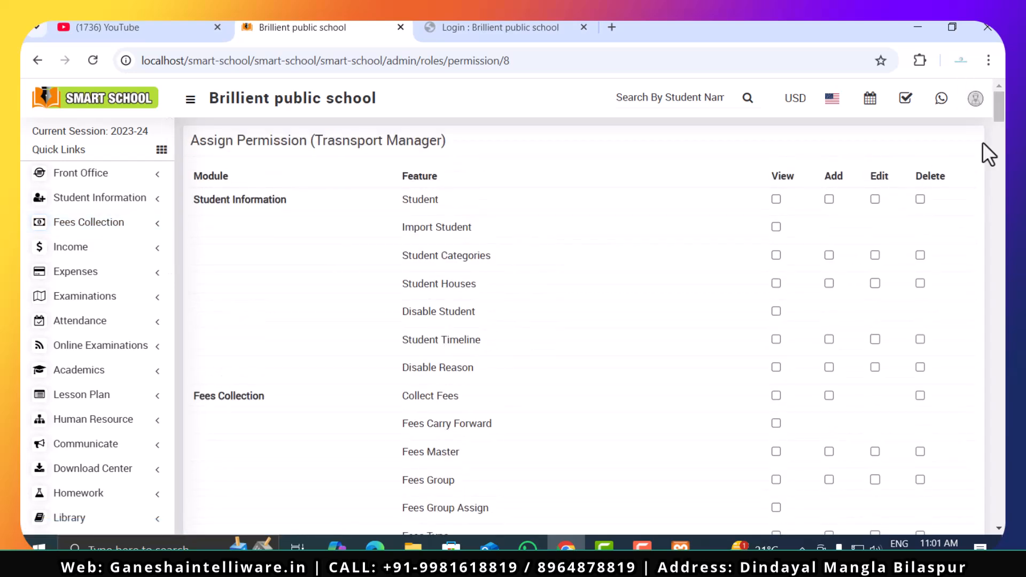
pyautogui.moveTo(1003, 116); pyautogui.dragTo(1003, 243)
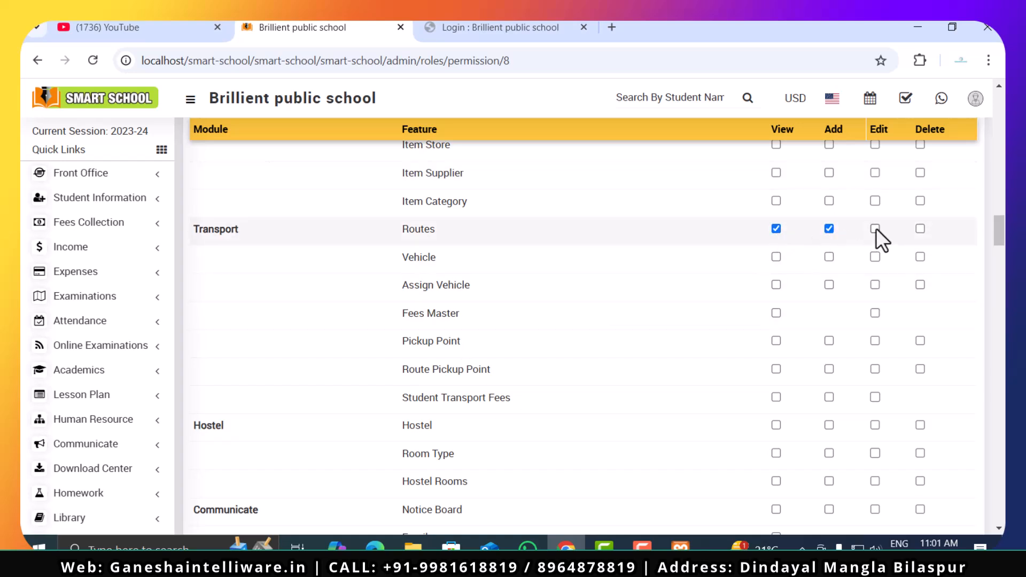
pyautogui.click(921, 228)
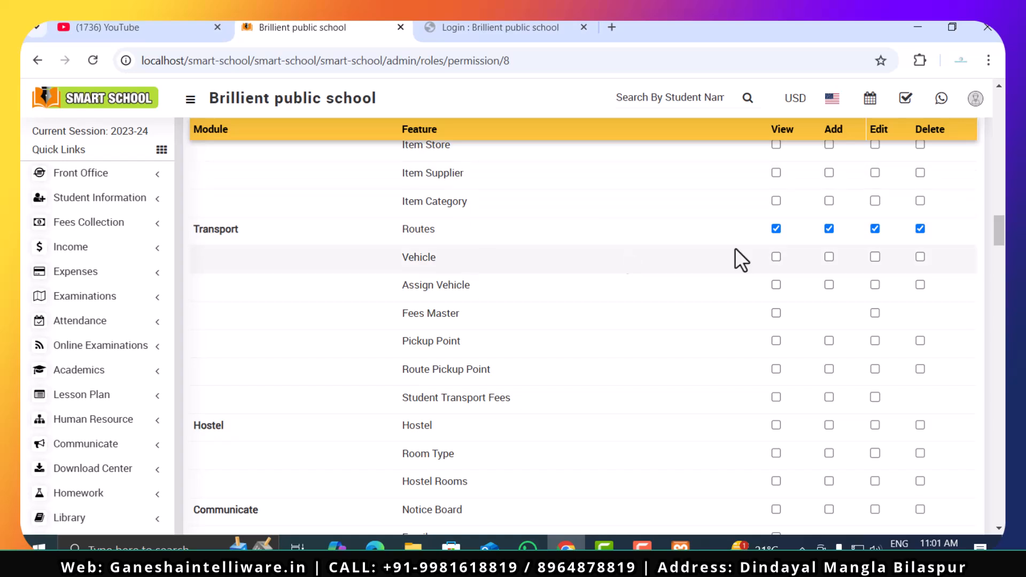
# - Revoke the Edit, Add and Delete permissions for Transport Routes, leaving only View granted
pyautogui.click(777, 257)
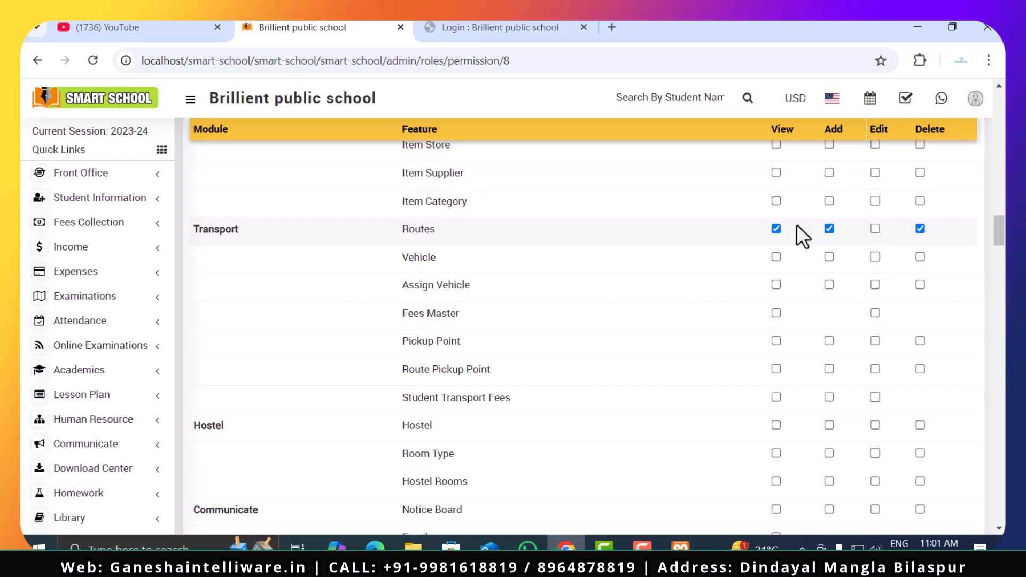
pyautogui.click(829, 229)
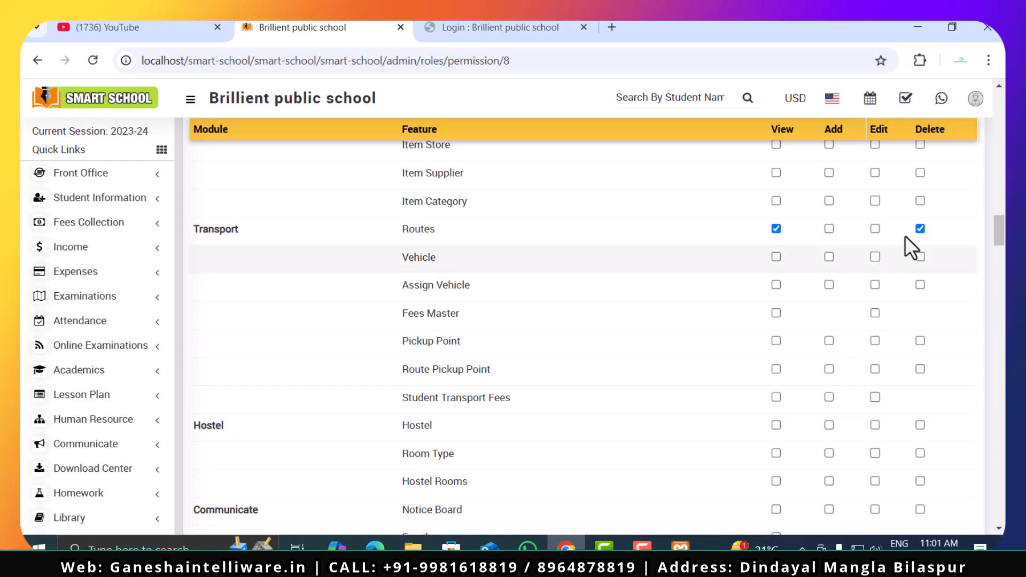
pyautogui.click(920, 229)
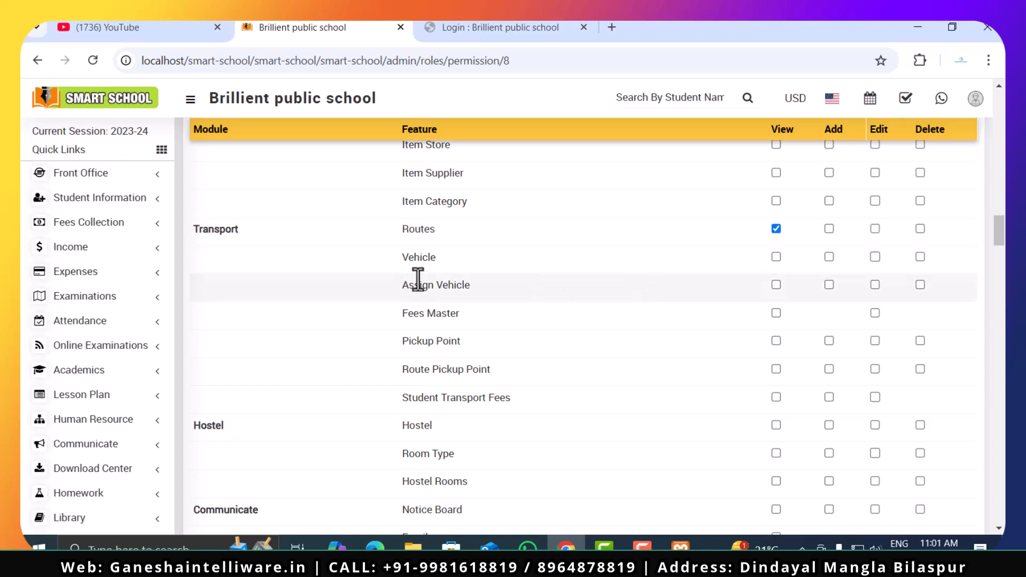
# - Grant View for Vehicle and Transport Fees Master, and View, Add and Edit for Assign Vehicle
pyautogui.click(773, 257)
pyautogui.click(776, 284)
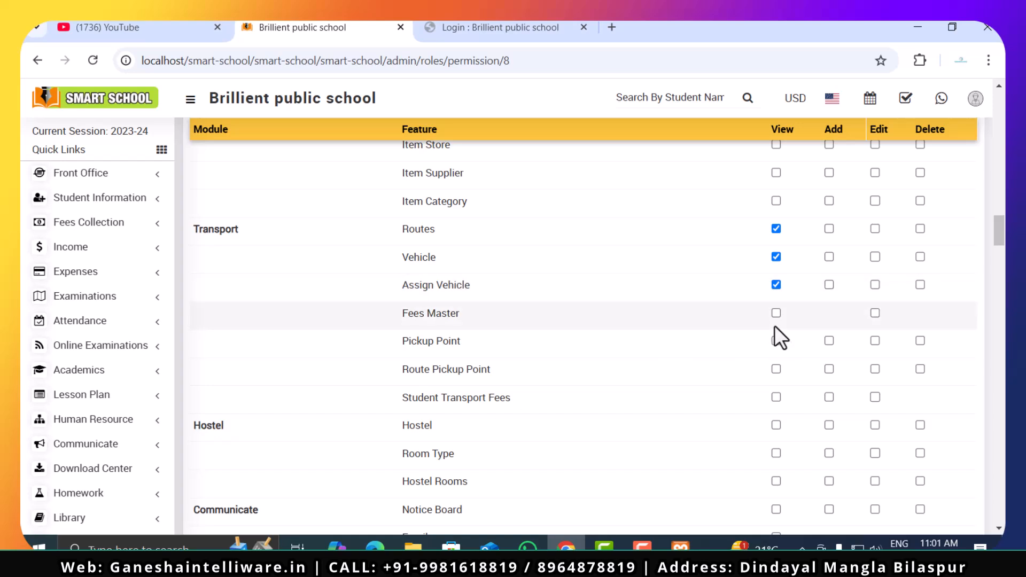
pyautogui.click(829, 286)
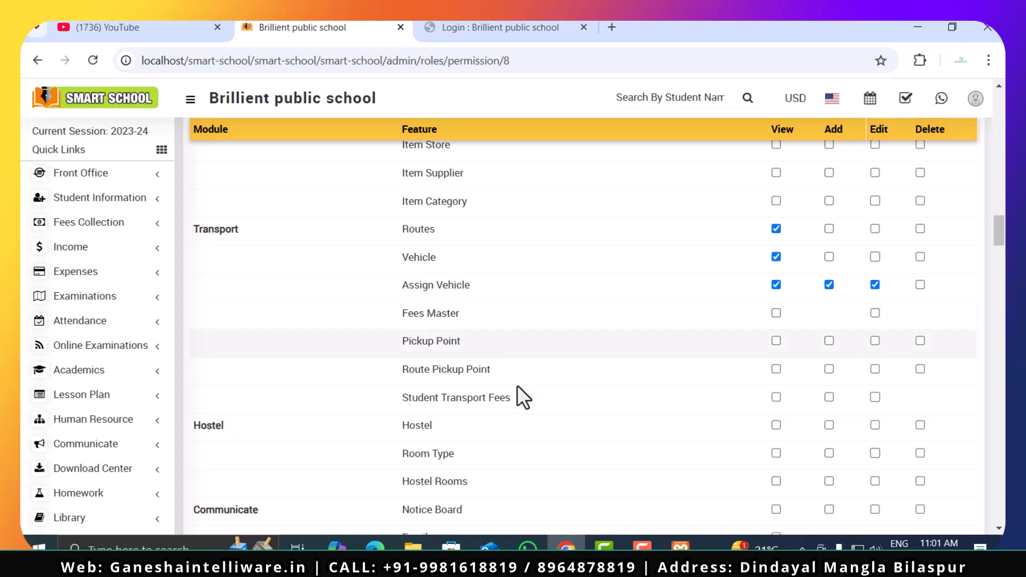
pyautogui.click(776, 314)
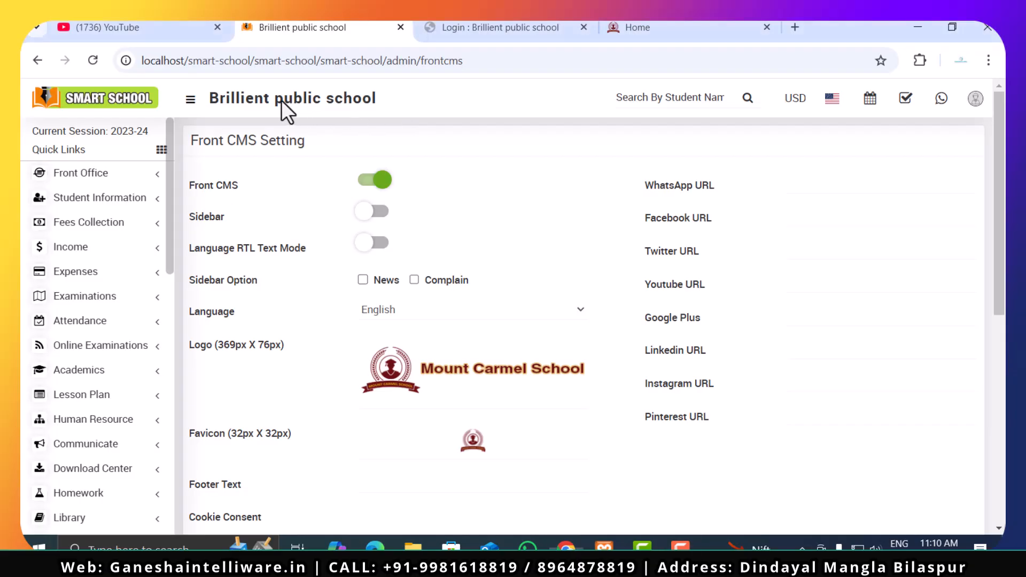
# - Examine the Front CMS Setting page from its toggles, logo and social media URLs down to the Current Theme choices
pyautogui.scroll(-7, 27, 355)
pyautogui.scroll(-5, 27, 356)
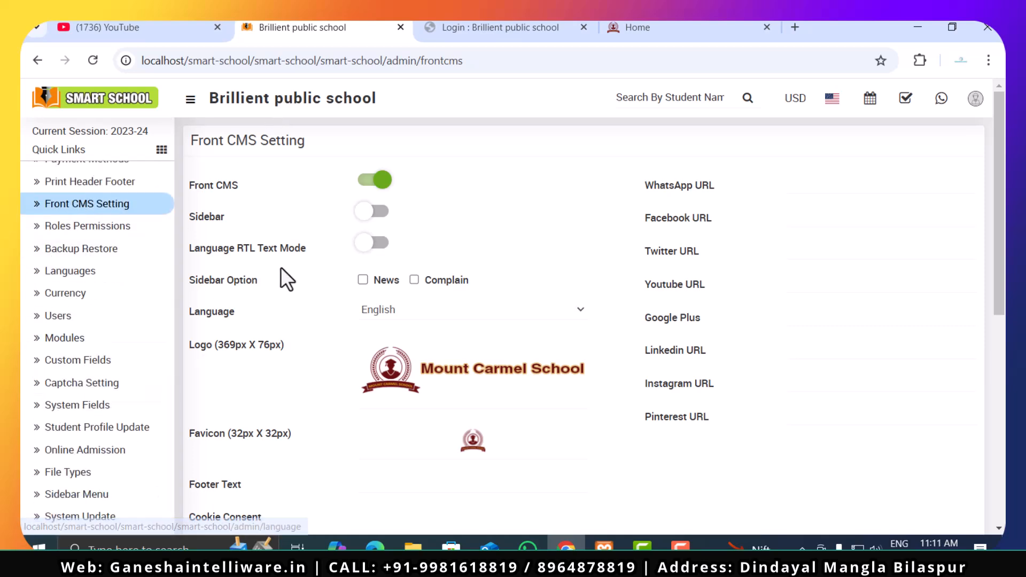
pyautogui.scroll(-4, 481, 390)
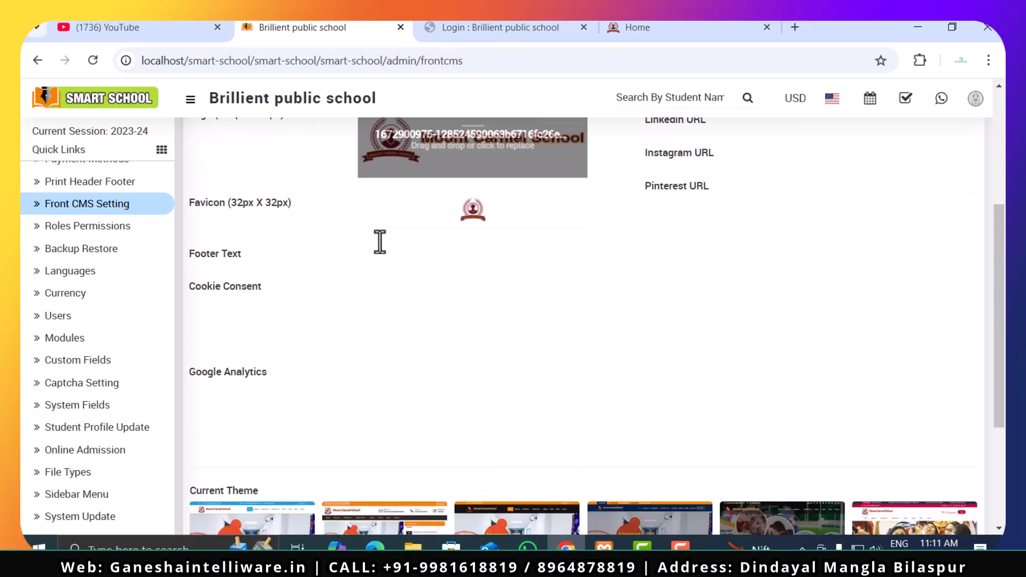
pyautogui.scroll(-3, 463, 241)
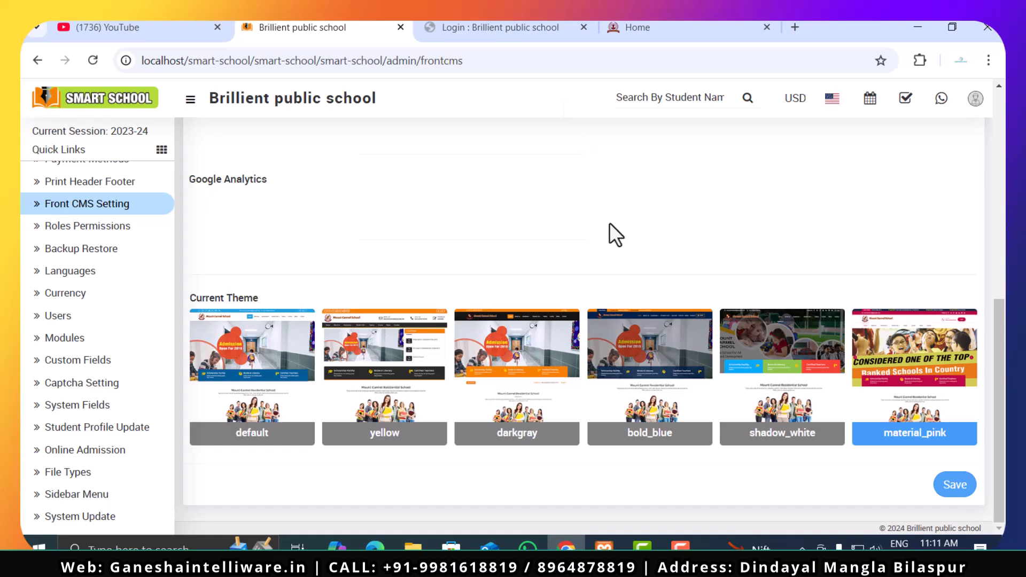
# - Switch to the school's public website, look through its home page, and return to the admin panel
pyautogui.click(684, 33)
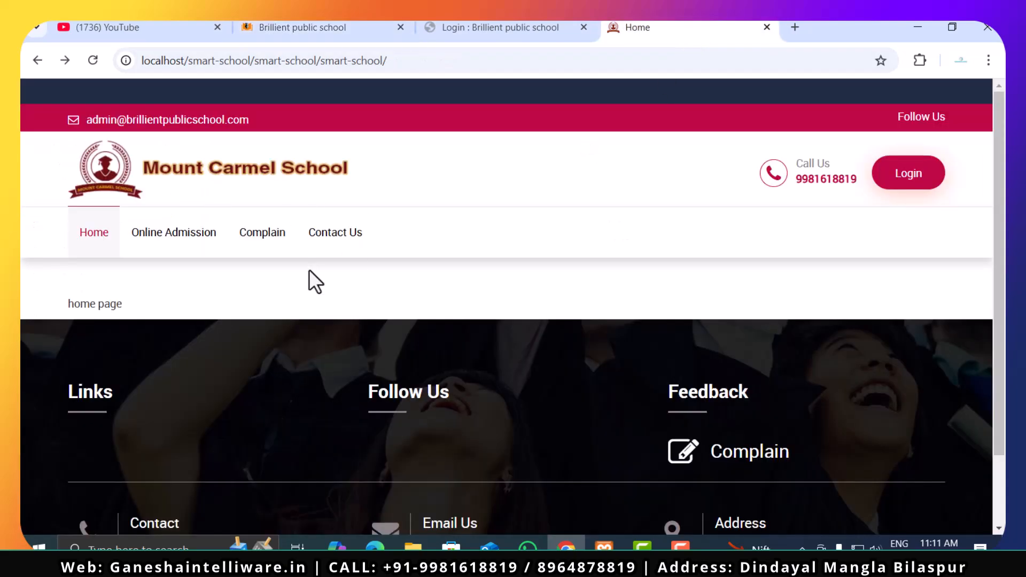
pyautogui.scroll(-2, 234, 305)
pyautogui.scroll(2, 234, 305)
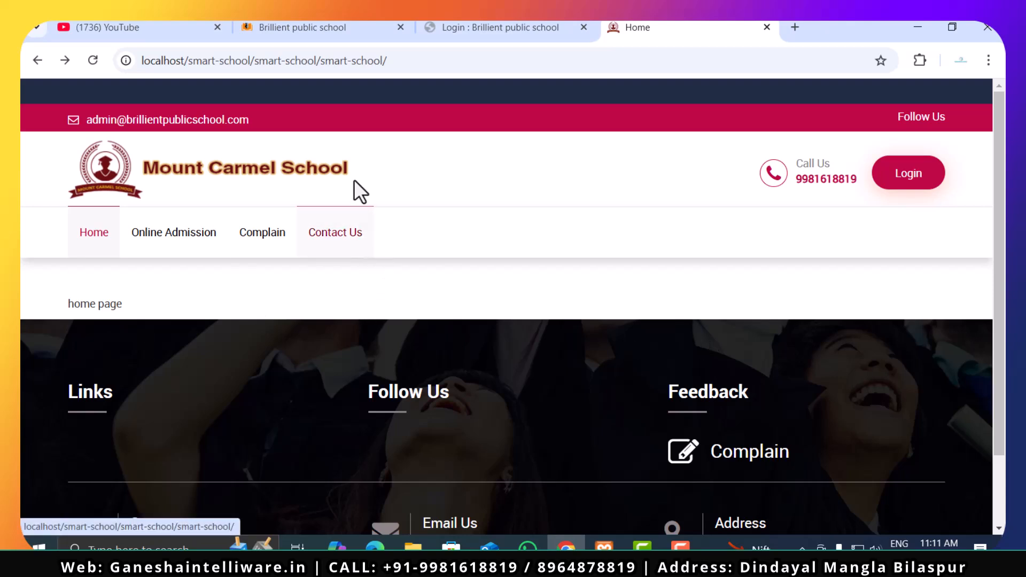
pyautogui.click(317, 24)
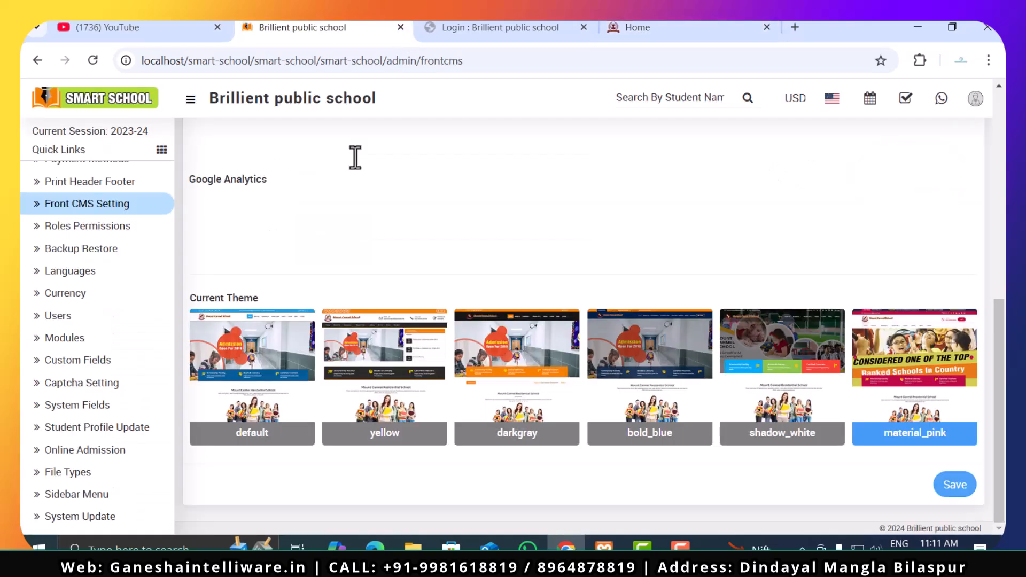
# - Revisit the Roles Permissions page, and open Languages to look through the Language List
pyautogui.click(67, 226)
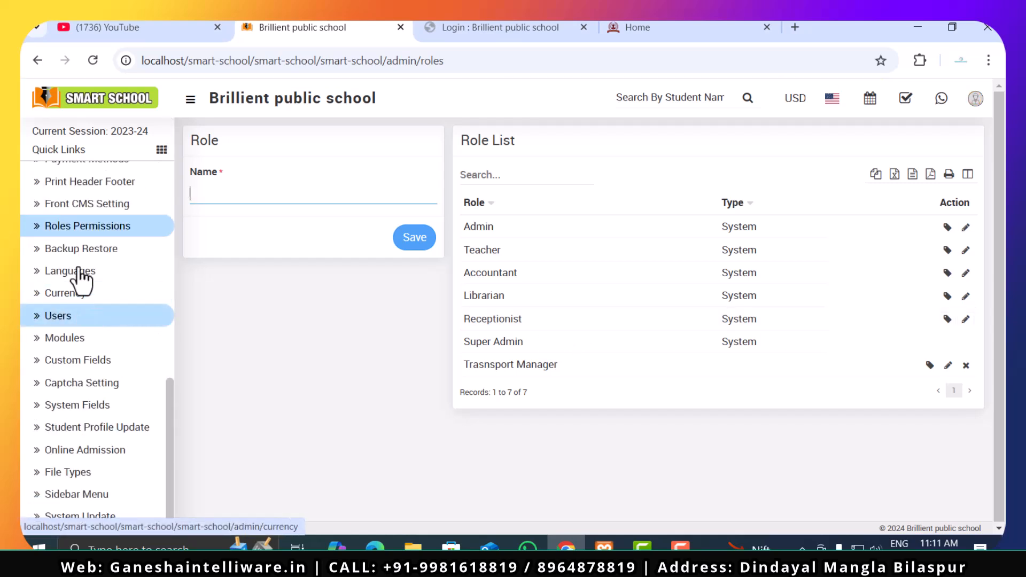
pyautogui.click(92, 281)
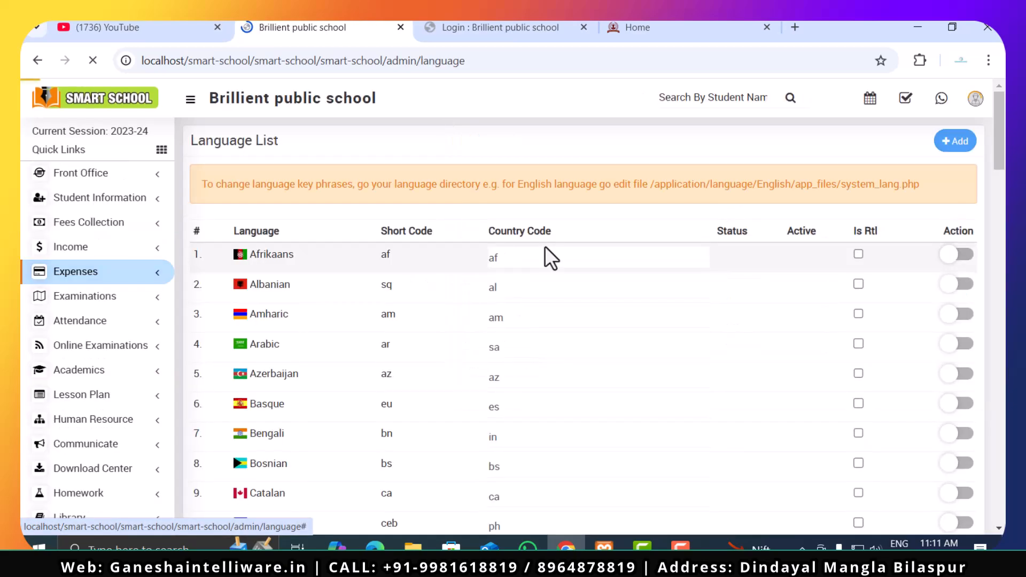
pyautogui.scroll(-12, 655, 350)
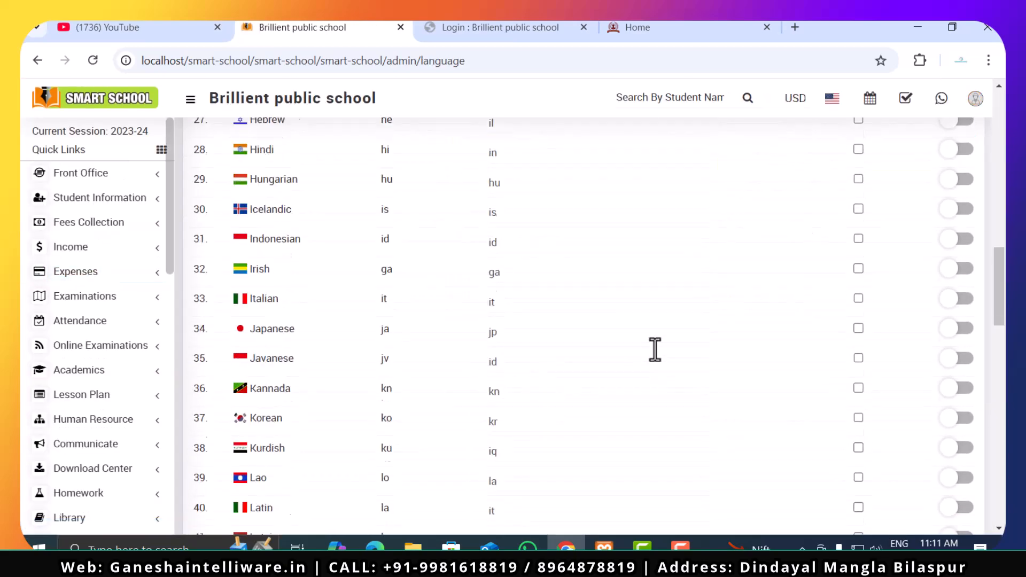
pyautogui.scroll(-14, 655, 350)
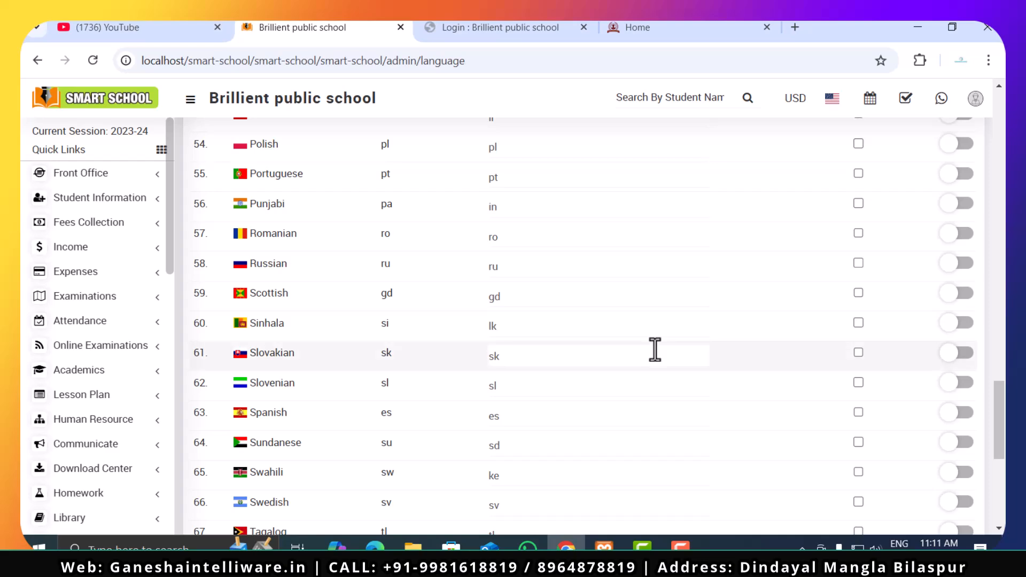
pyautogui.scroll(-6, 656, 350)
pyautogui.scroll(3, 655, 350)
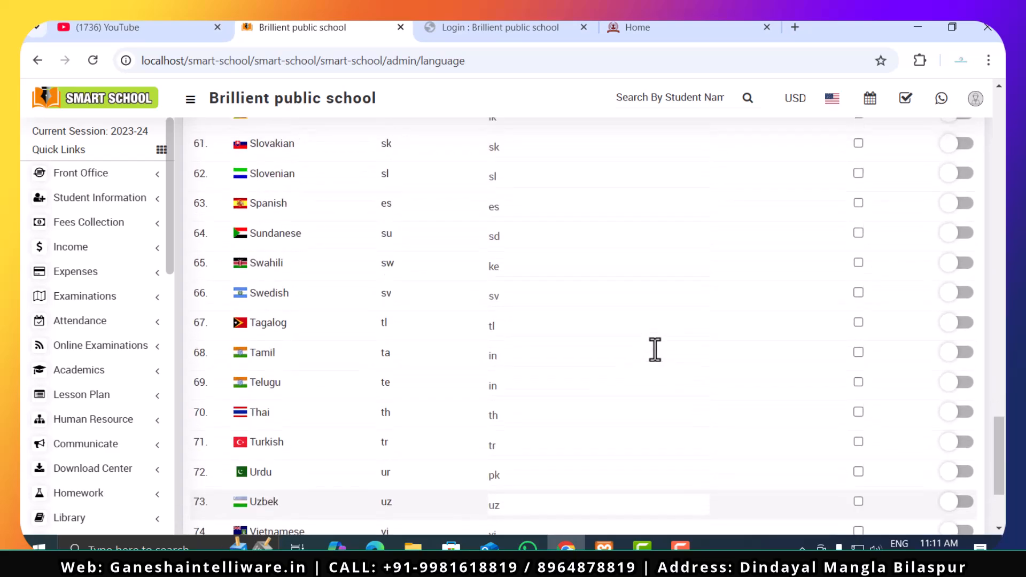
# - Mark Hindi as Is Rtl in the Language List and enable the language
pyautogui.scroll(13, 655, 350)
pyautogui.scroll(5, 655, 350)
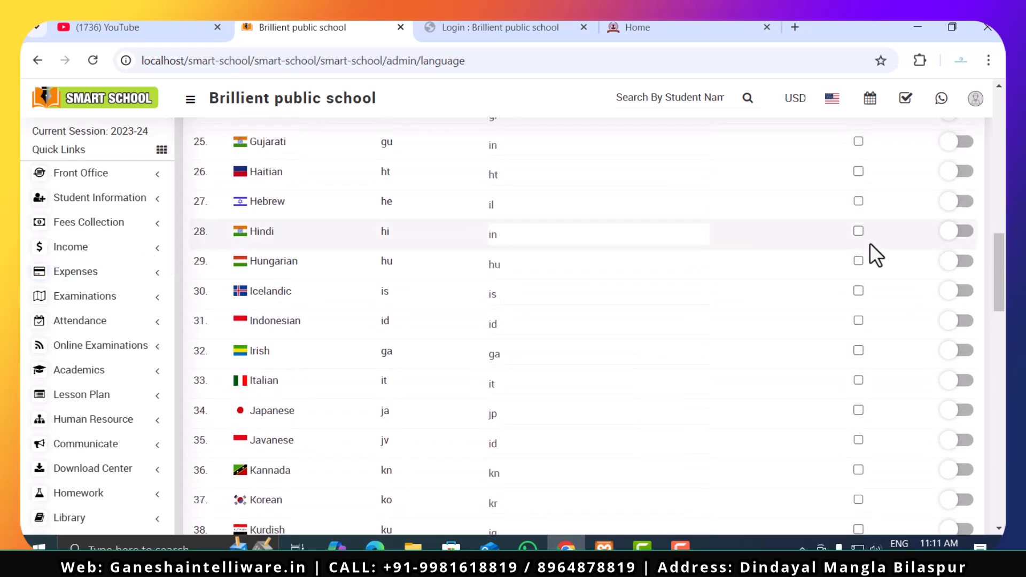
pyautogui.click(857, 231)
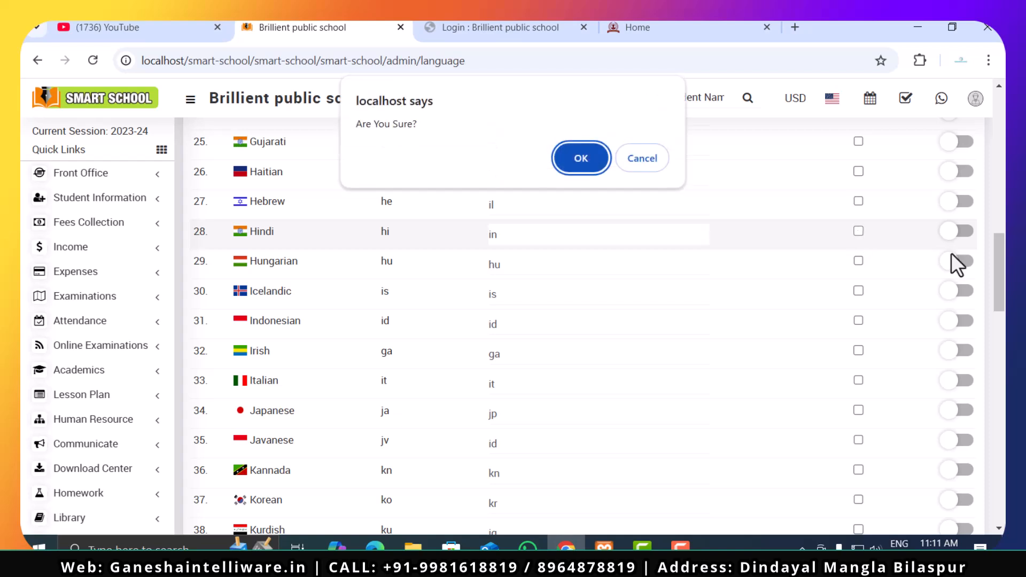
pyautogui.click(580, 158)
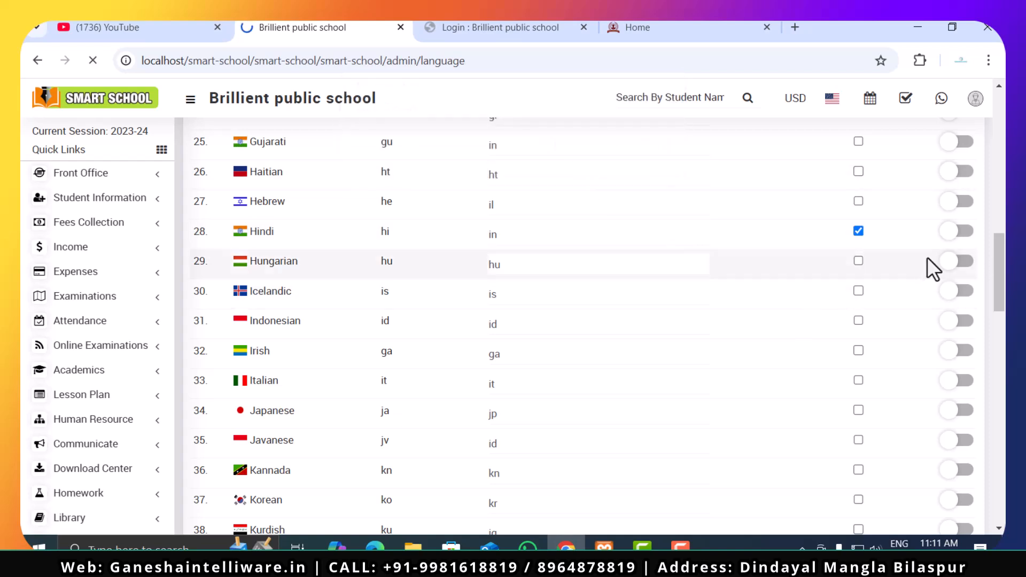
pyautogui.click(964, 240)
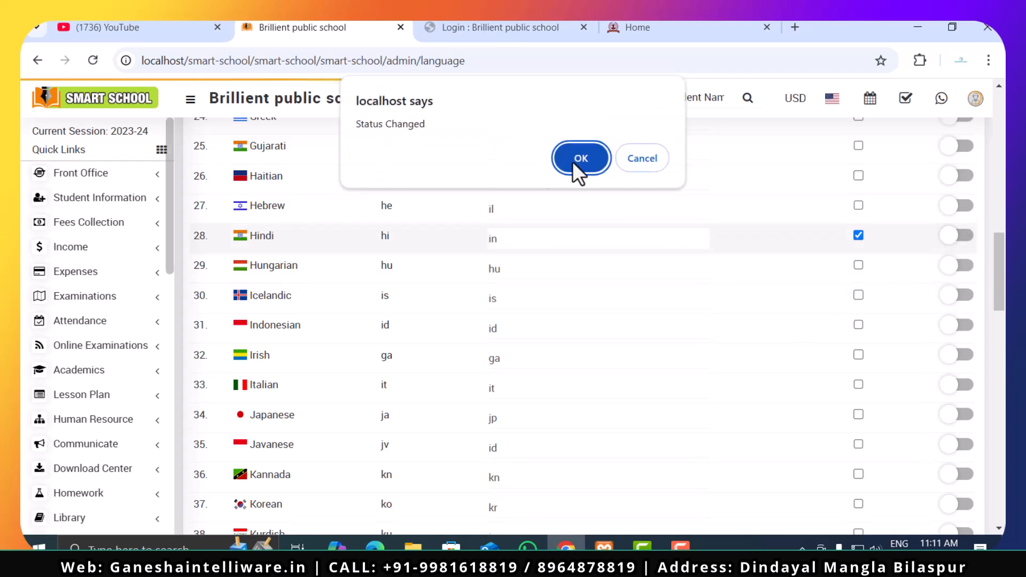
pyautogui.click(587, 165)
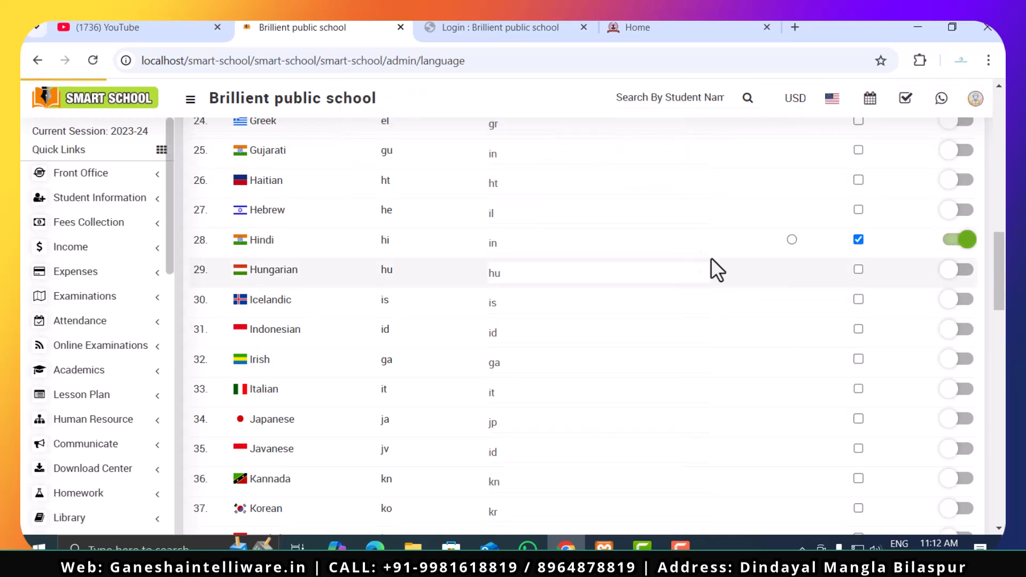
# - Open the Currency page from System Setting and enable the INR currency
pyautogui.scroll(-20, 718, 255)
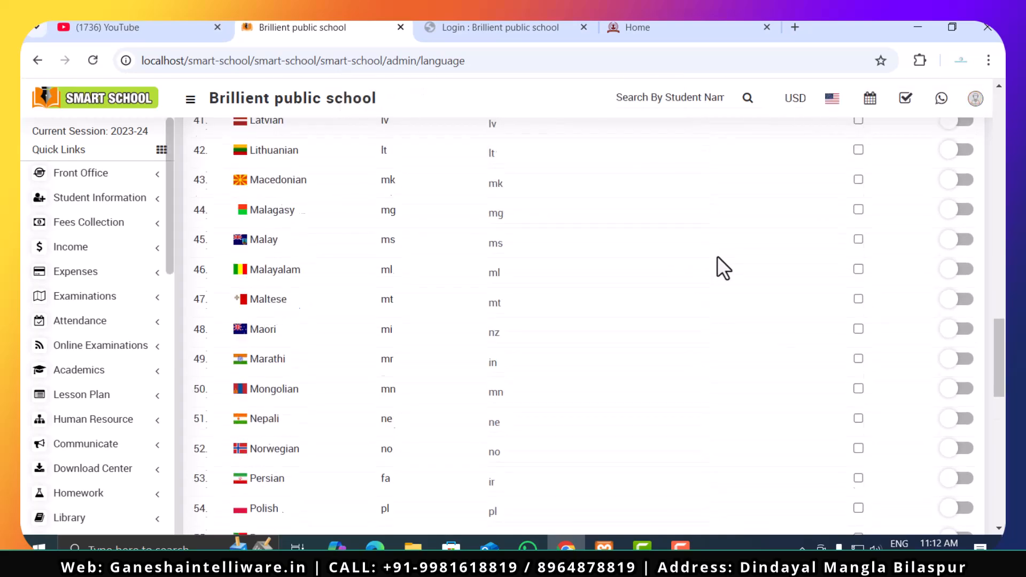
pyautogui.scroll(20, 717, 255)
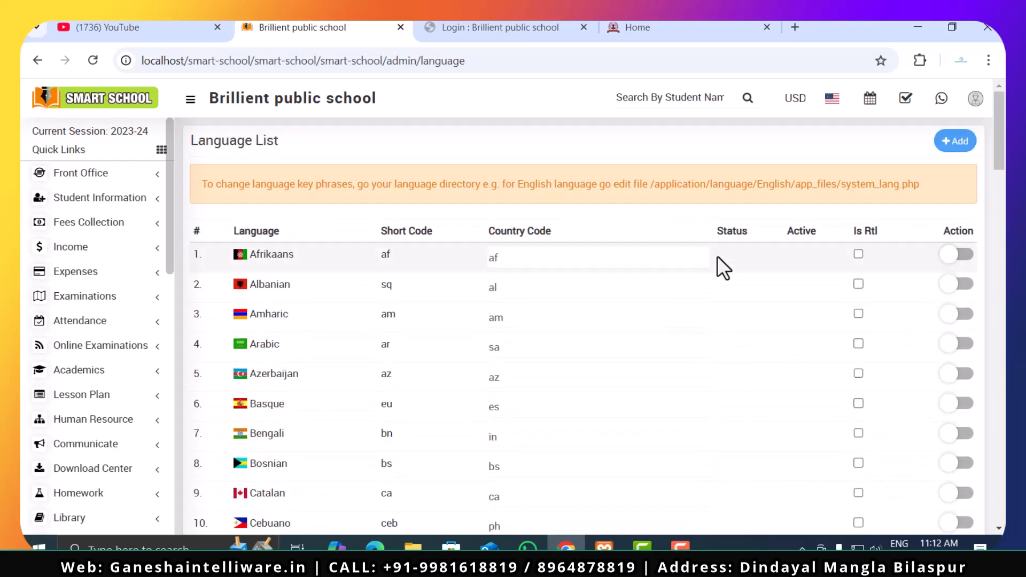
pyautogui.scroll(-5, 717, 255)
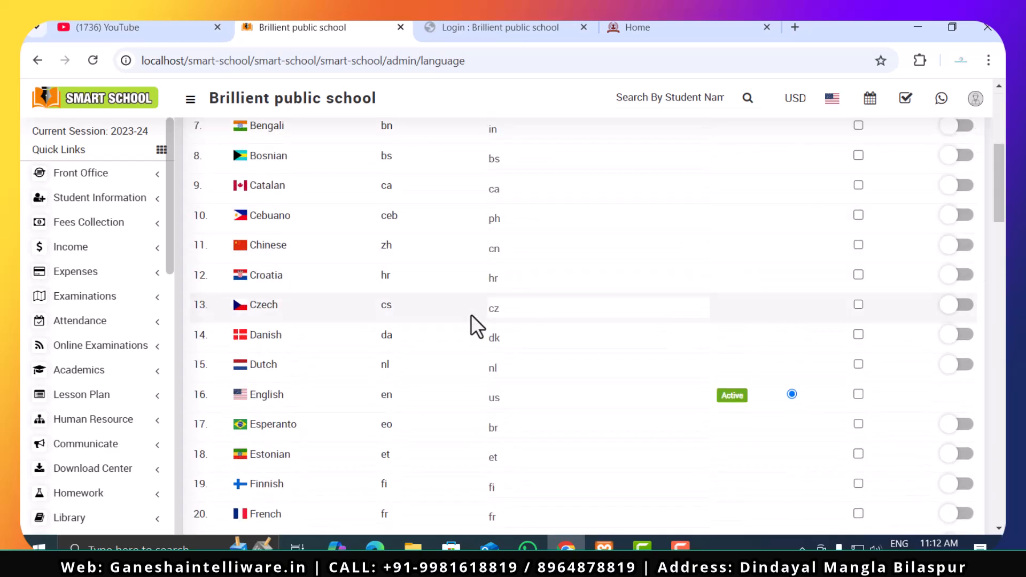
pyautogui.scroll(-10, 101, 414)
pyautogui.click(90, 295)
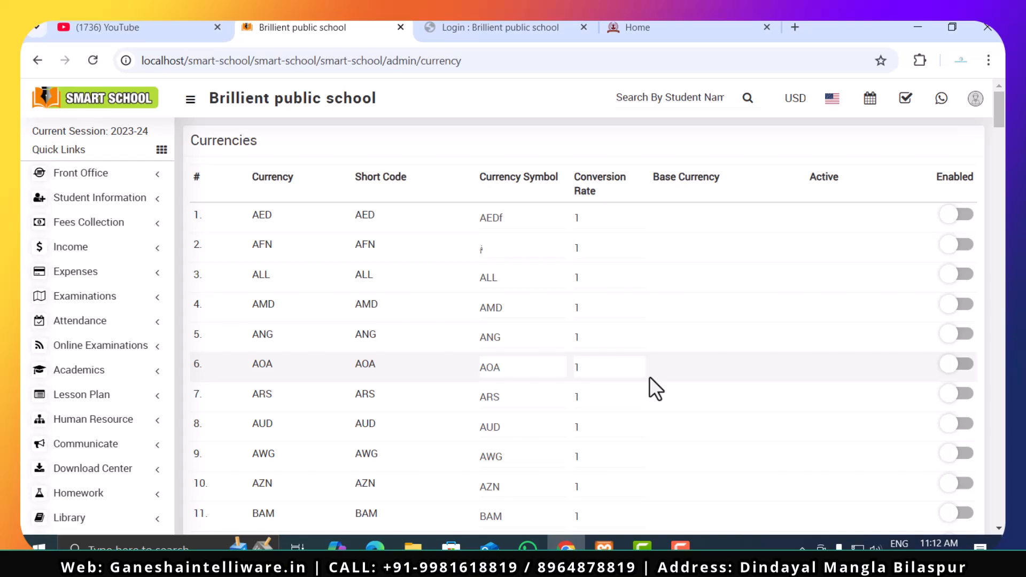
pyautogui.scroll(-15, 649, 377)
pyautogui.scroll(-19, 650, 376)
pyautogui.scroll(3, 650, 376)
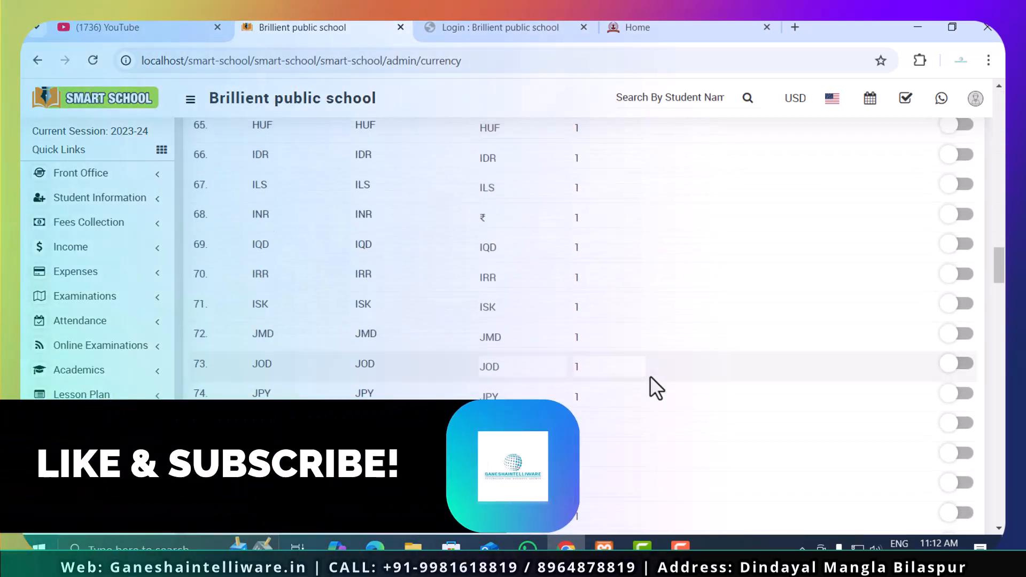
pyautogui.scroll(3, 650, 376)
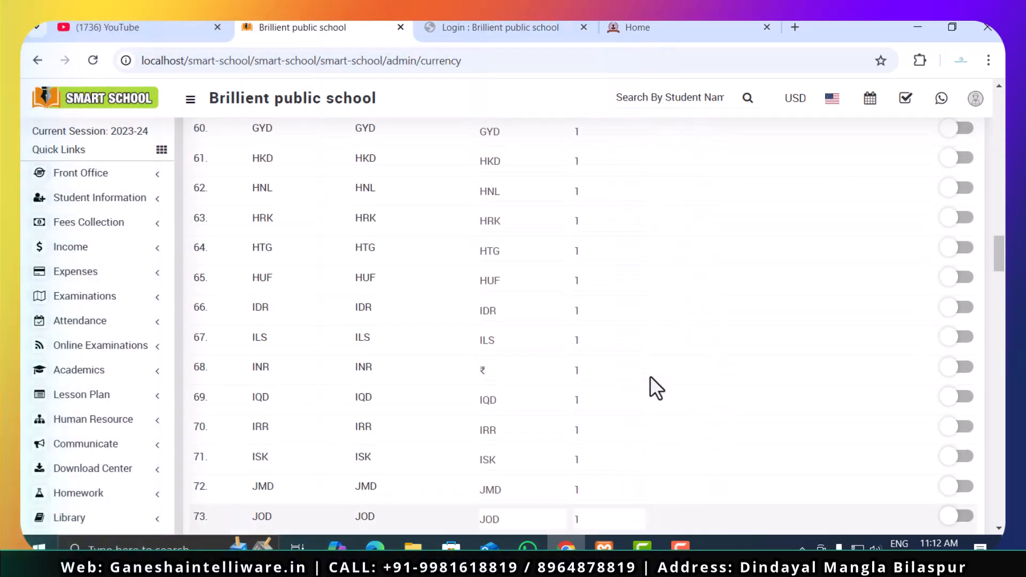
pyautogui.click(957, 373)
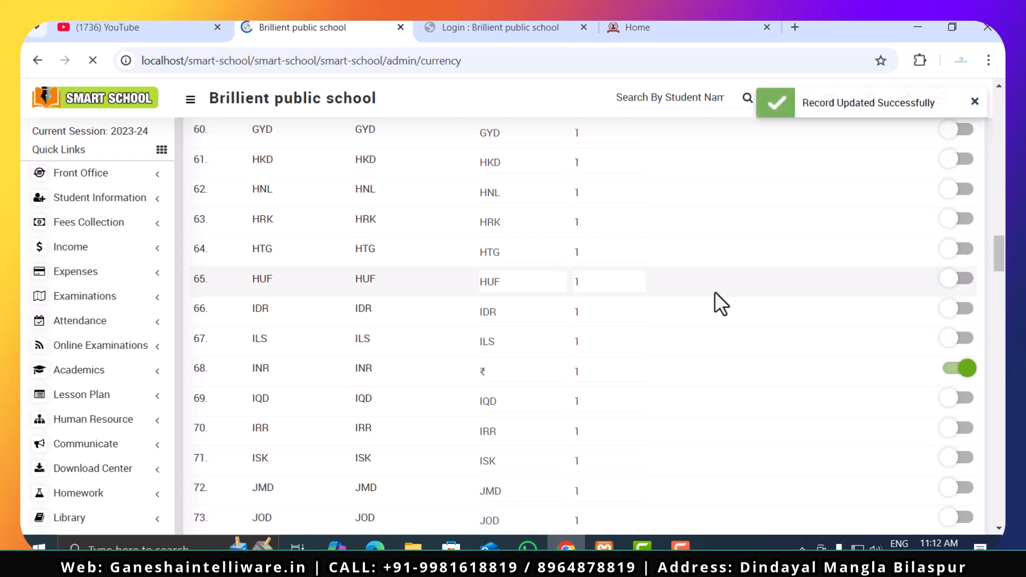
# - Expand the Front Office section and open its Admission Enquiry page
pyautogui.scroll(20, 330, 358)
pyautogui.scroll(5, 329, 369)
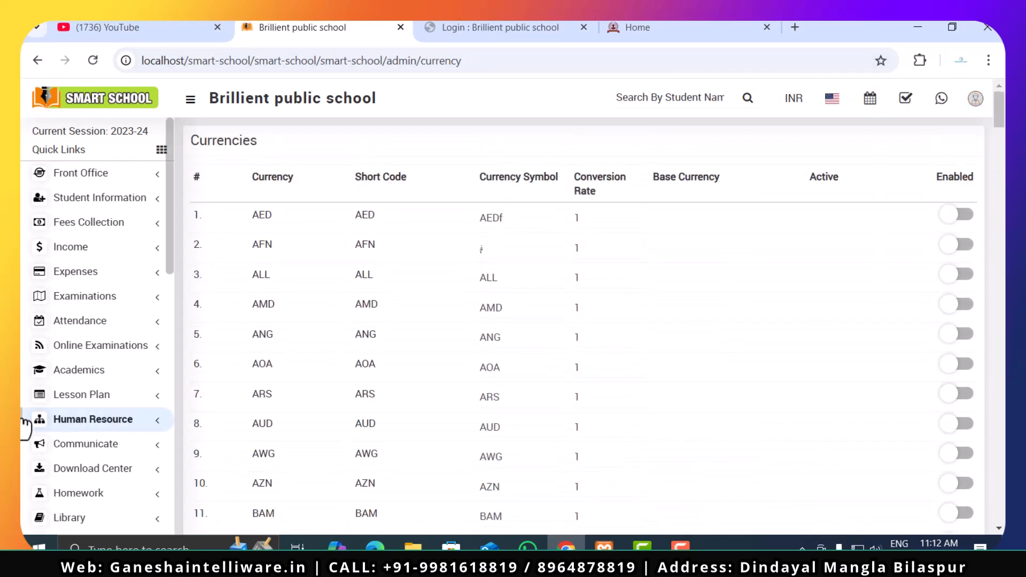
pyautogui.scroll(-10, 24, 419)
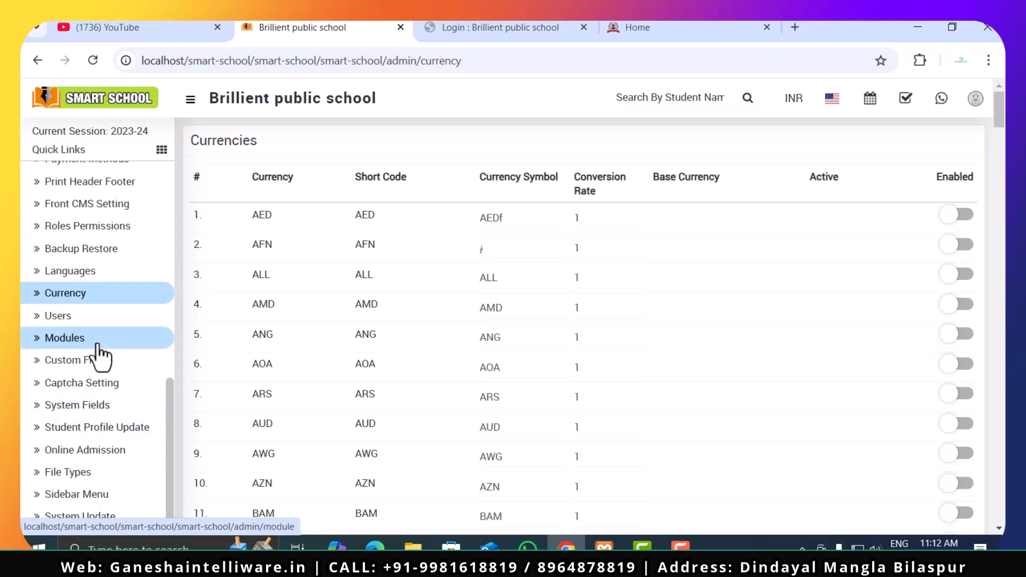
pyautogui.scroll(5, 110, 465)
pyautogui.scroll(5, 109, 465)
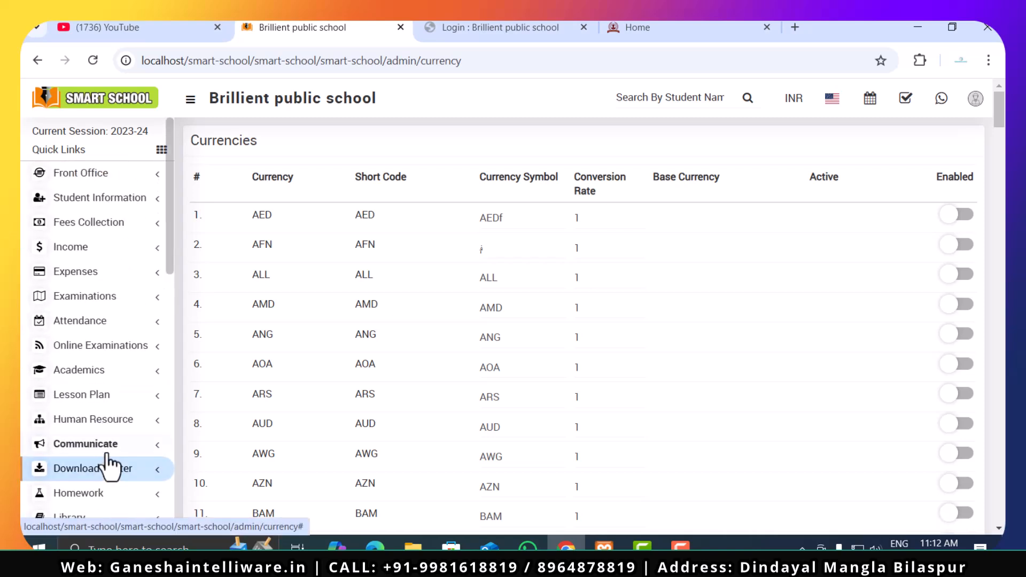
pyautogui.click(98, 176)
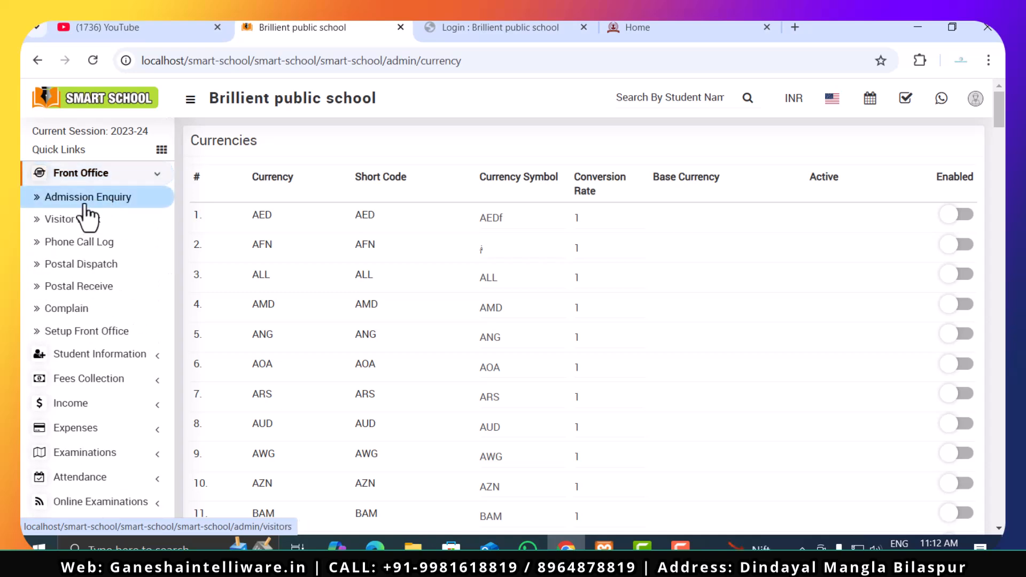
pyautogui.click(105, 175)
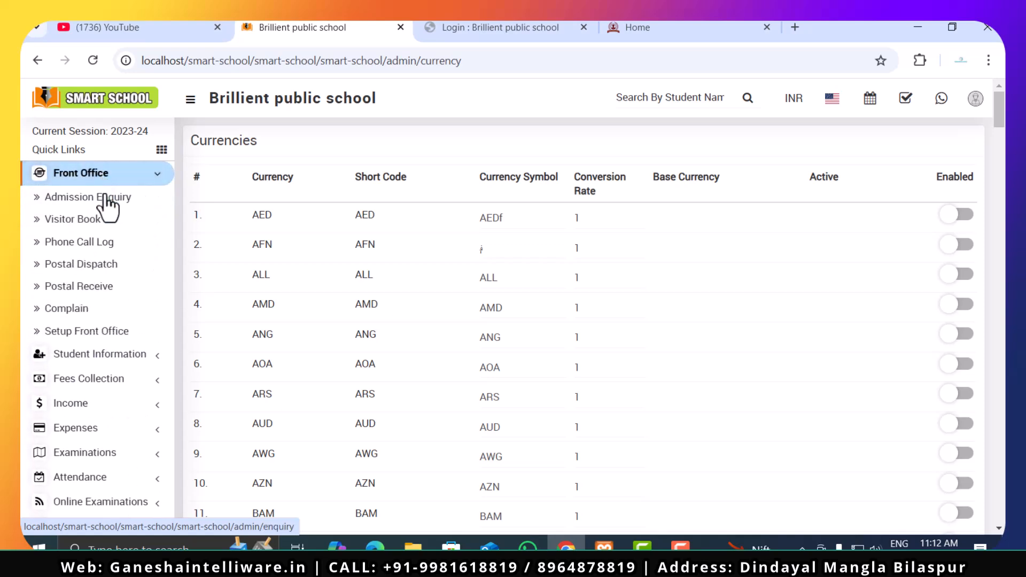
pyautogui.click(110, 197)
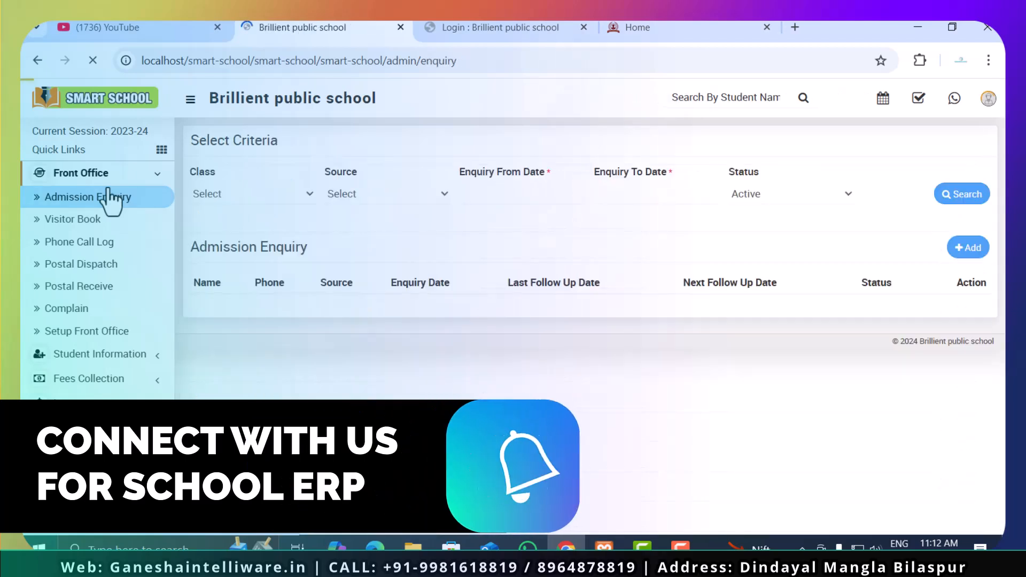
pyautogui.click(109, 179)
pyautogui.click(109, 177)
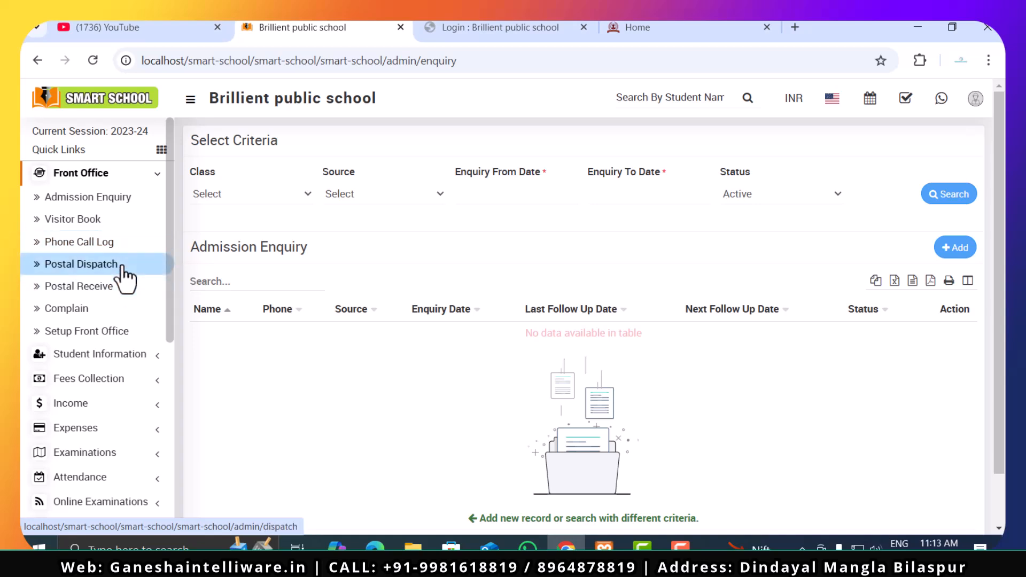
# - Open Setup Front Office and look through its Purpose, Complaint Type, Source and Reference pages
pyautogui.click(127, 334)
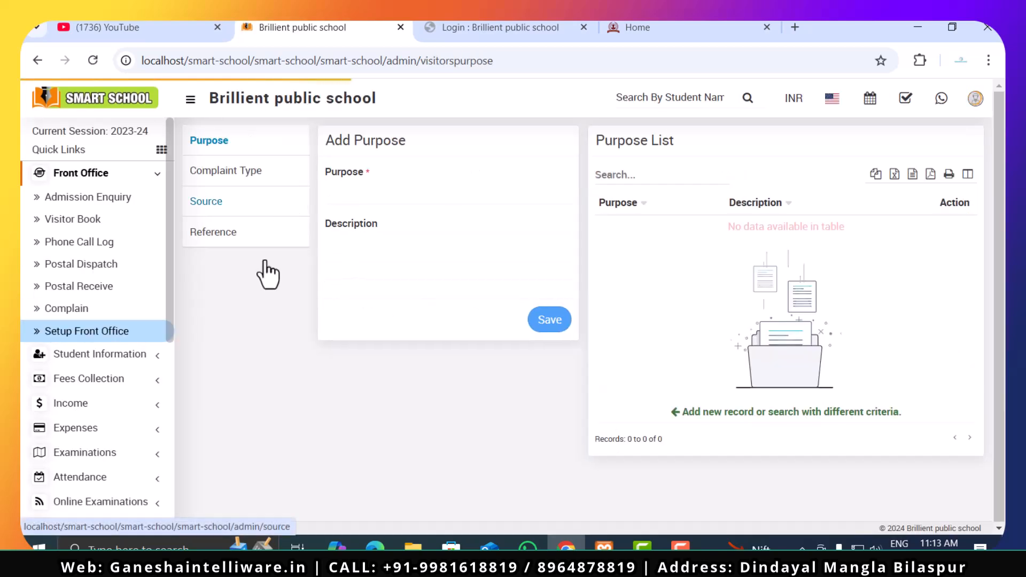
pyautogui.click(244, 181)
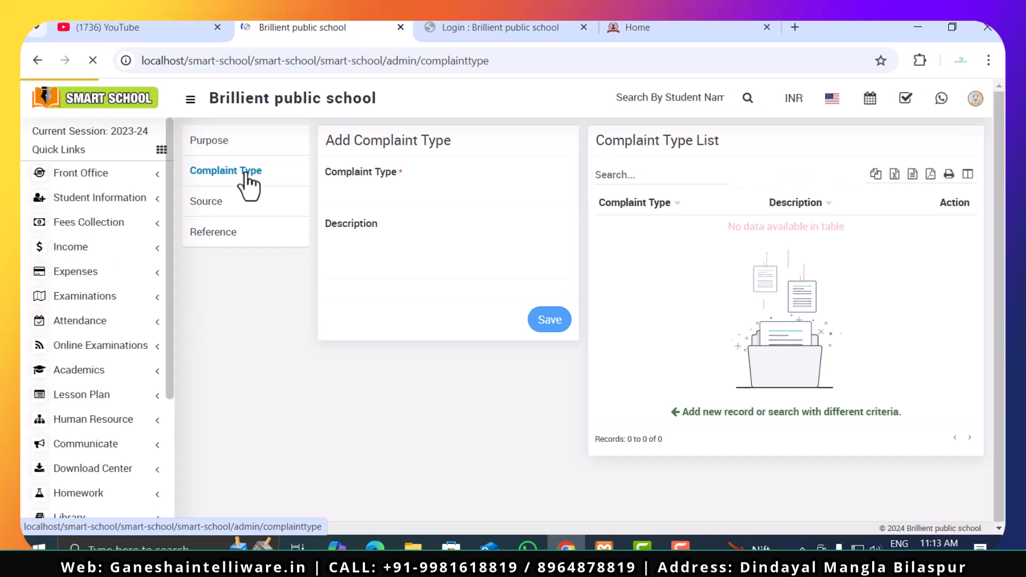
pyautogui.click(437, 198)
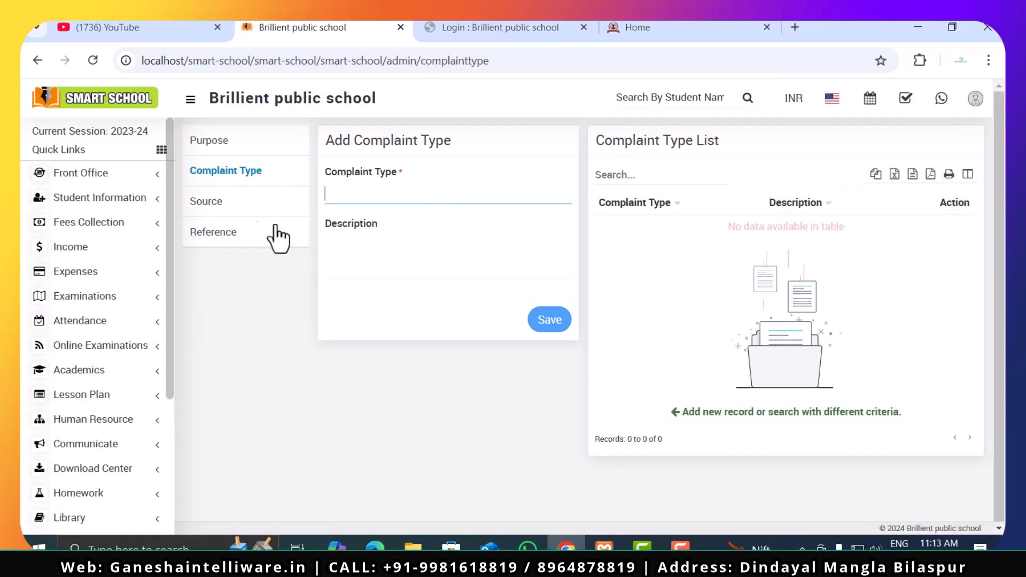
pyautogui.click(233, 204)
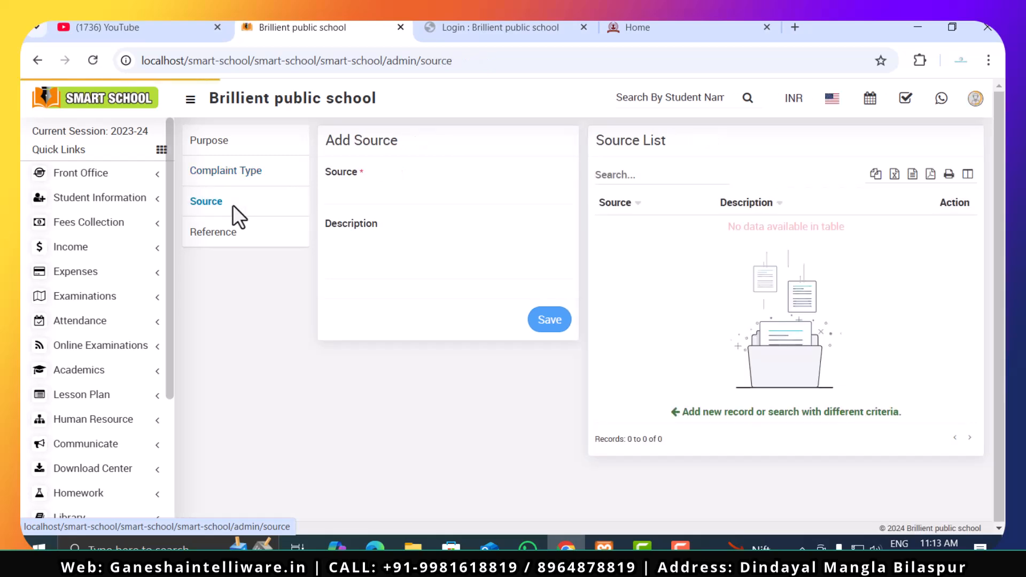
pyautogui.click(229, 243)
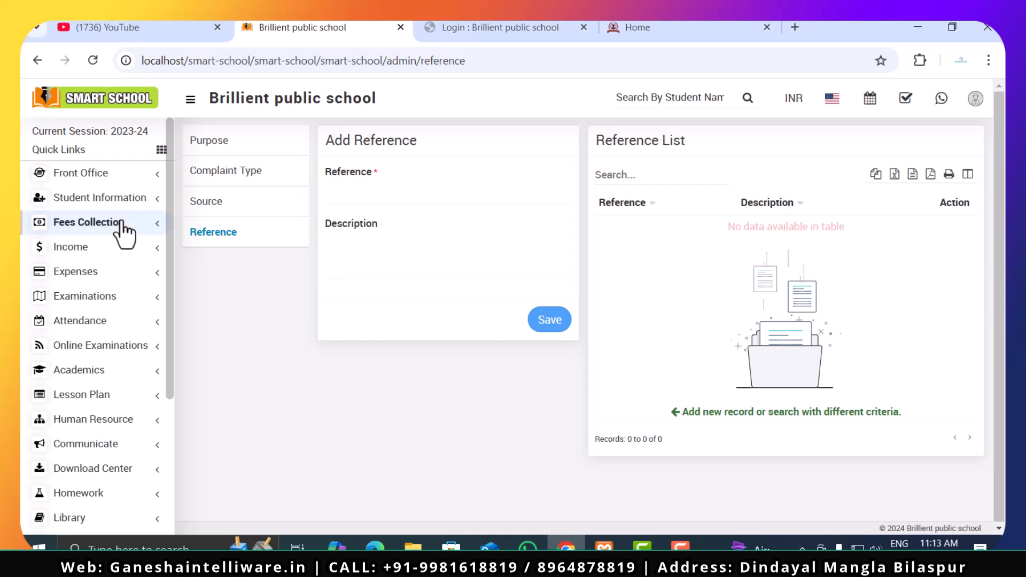
# - Add a complaint type named Infrastructure in Setup Front Office
pyautogui.click(215, 174)
pyautogui.click(448, 196)
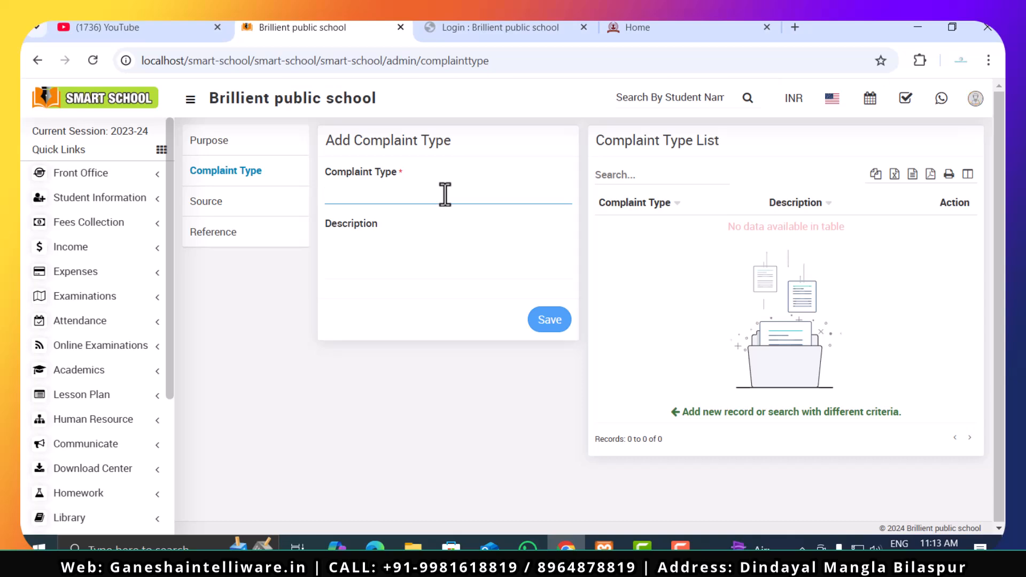
pyautogui.write('Infrastructure')
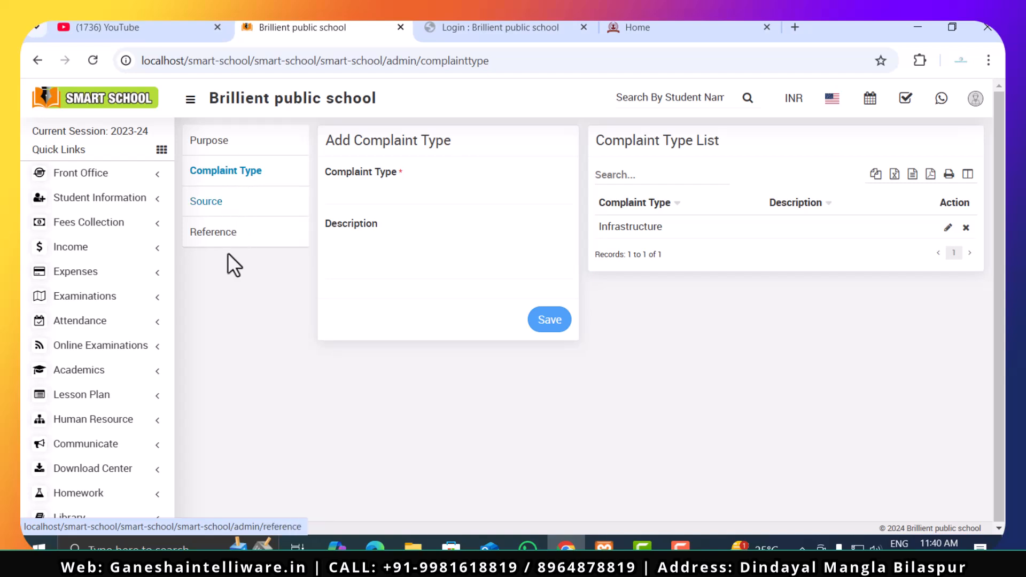
# - Save a second complaint type named "faculty complaint" and reload the Complaint Type page
pyautogui.click(399, 195)
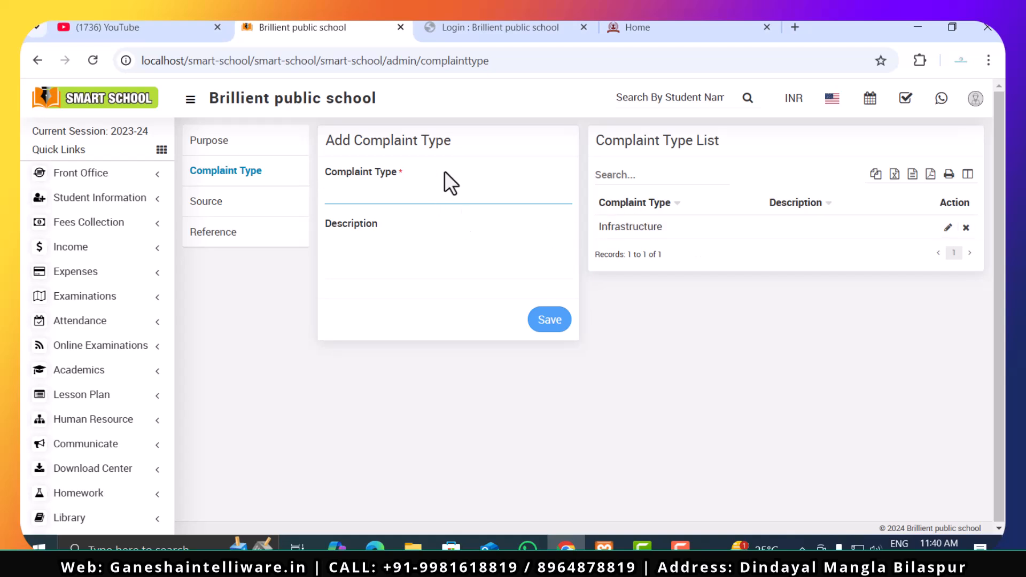
pyautogui.write('faculty complaint')
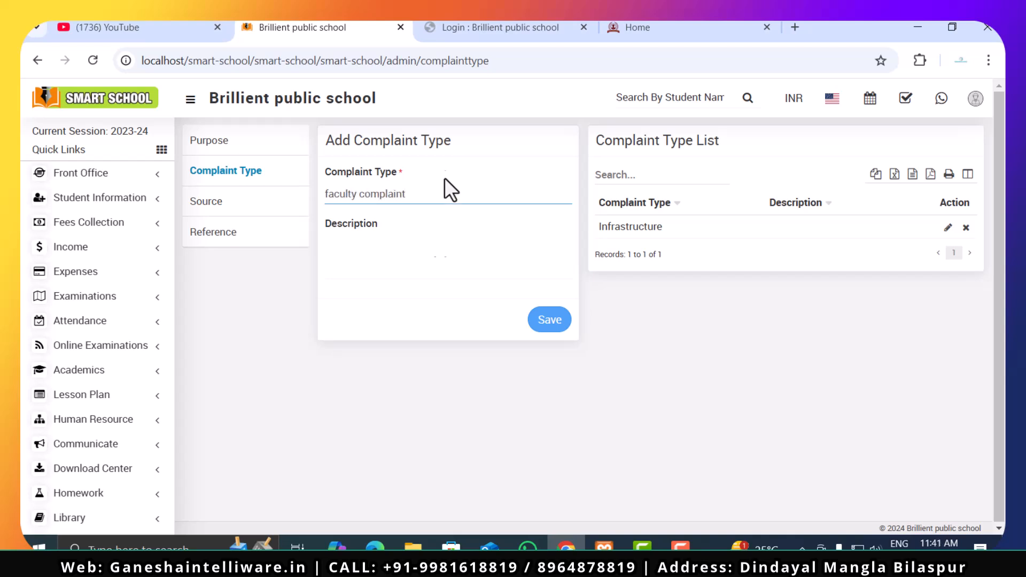
pyautogui.click(557, 318)
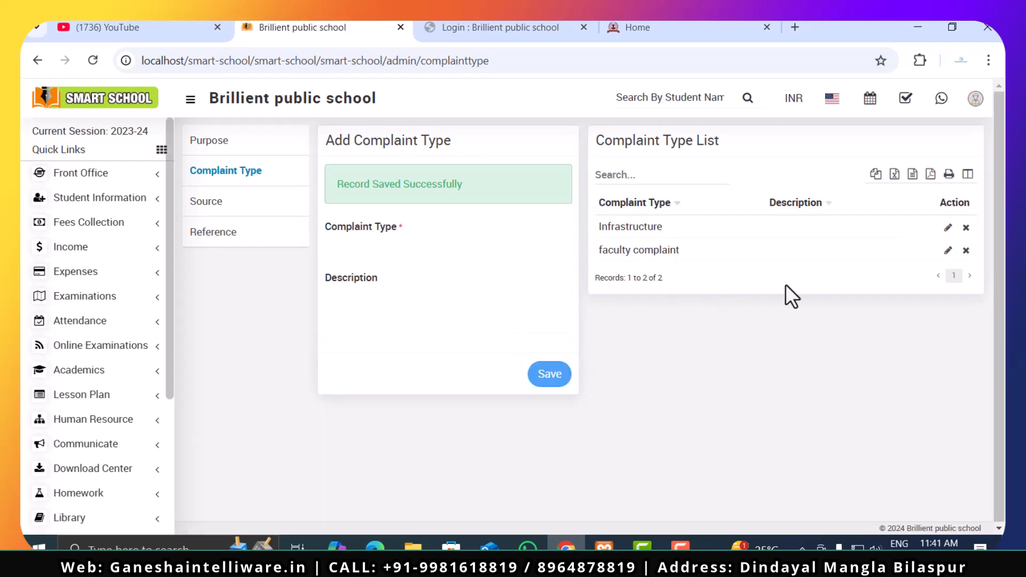
pyautogui.click(90, 62)
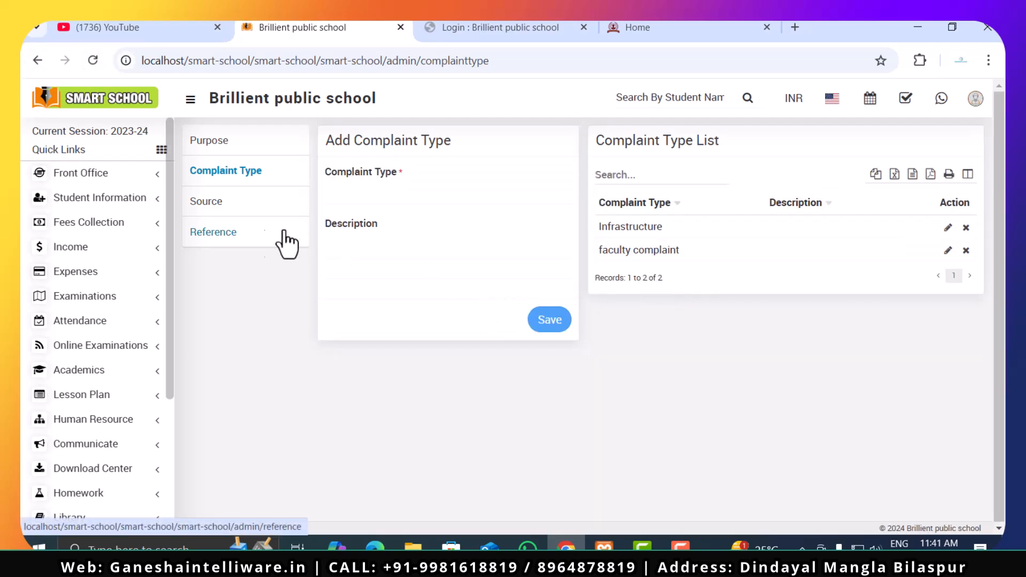
# - View the Source page of Setup Front Office and open Front Office's Admission Enquiry page
pyautogui.click(227, 209)
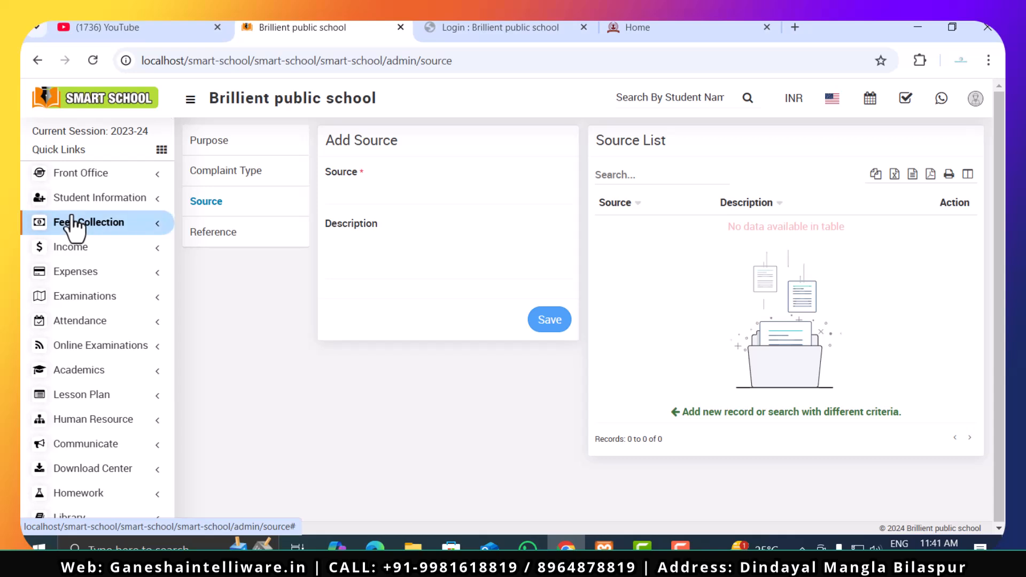
pyautogui.click(81, 174)
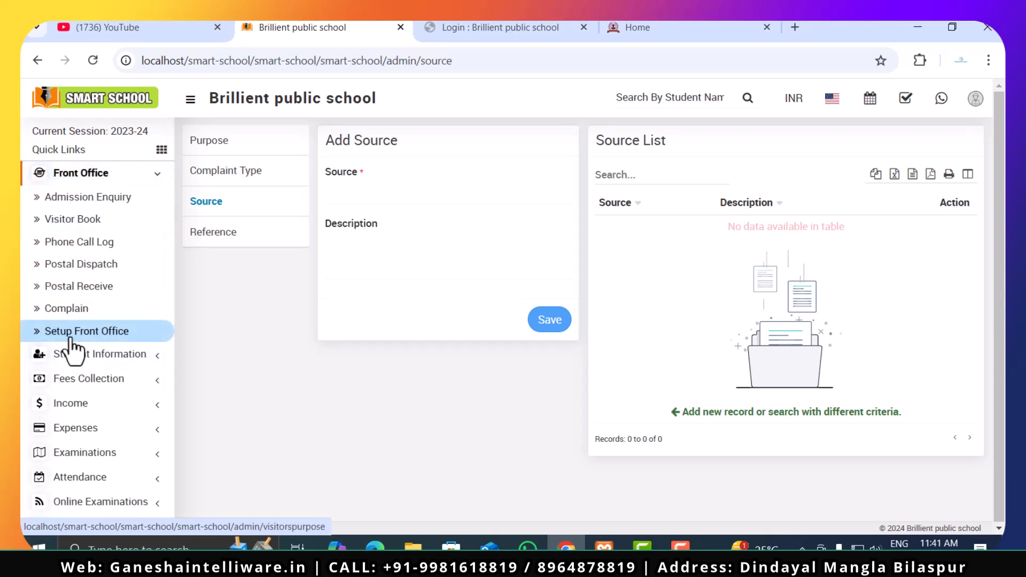
pyautogui.click(72, 196)
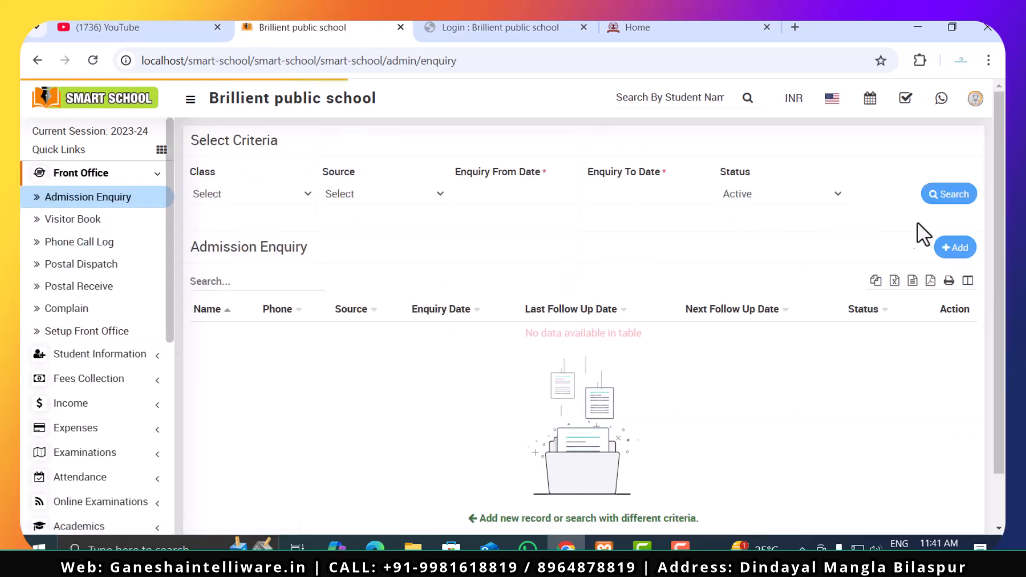
# - Open a blank admission enquiry, go through its contact, date, Assigned, Reference, Source and Class fields, and close it unsaved
pyautogui.click(949, 249)
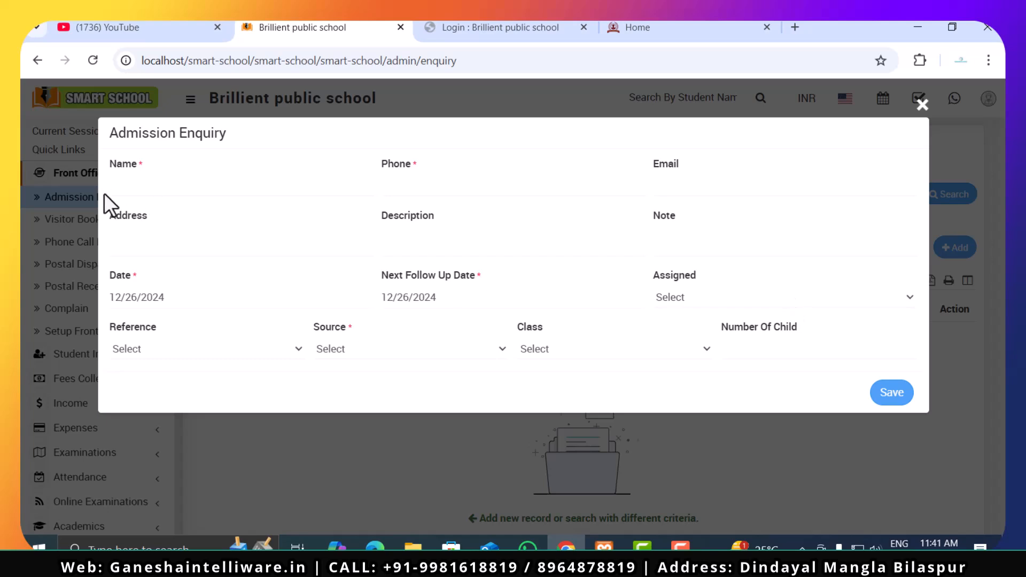
pyautogui.click(144, 191)
pyautogui.click(428, 187)
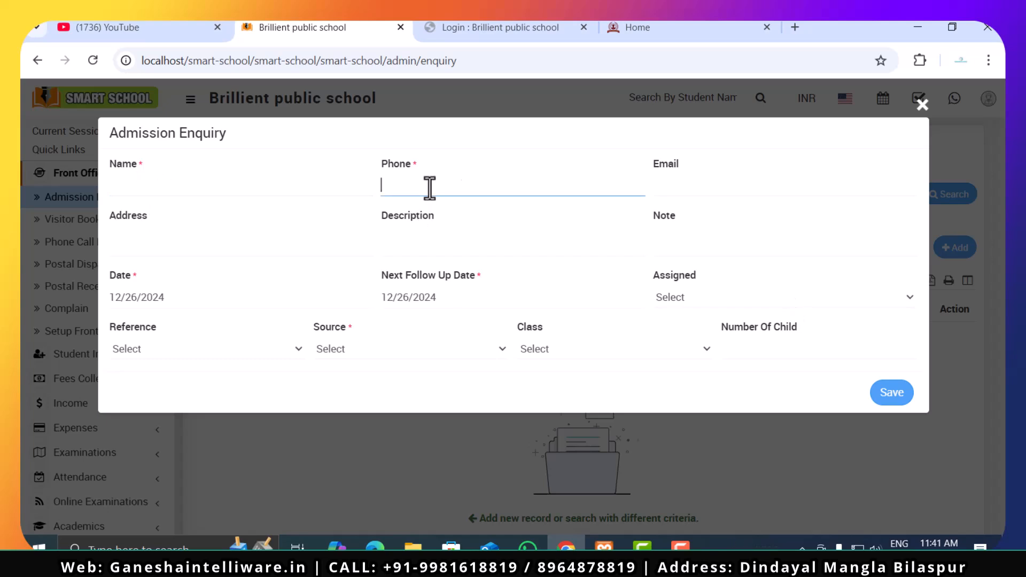
pyautogui.click(677, 190)
pyautogui.click(216, 251)
pyautogui.click(448, 244)
pyautogui.click(663, 238)
pyautogui.click(174, 295)
pyautogui.click(400, 297)
pyautogui.click(700, 296)
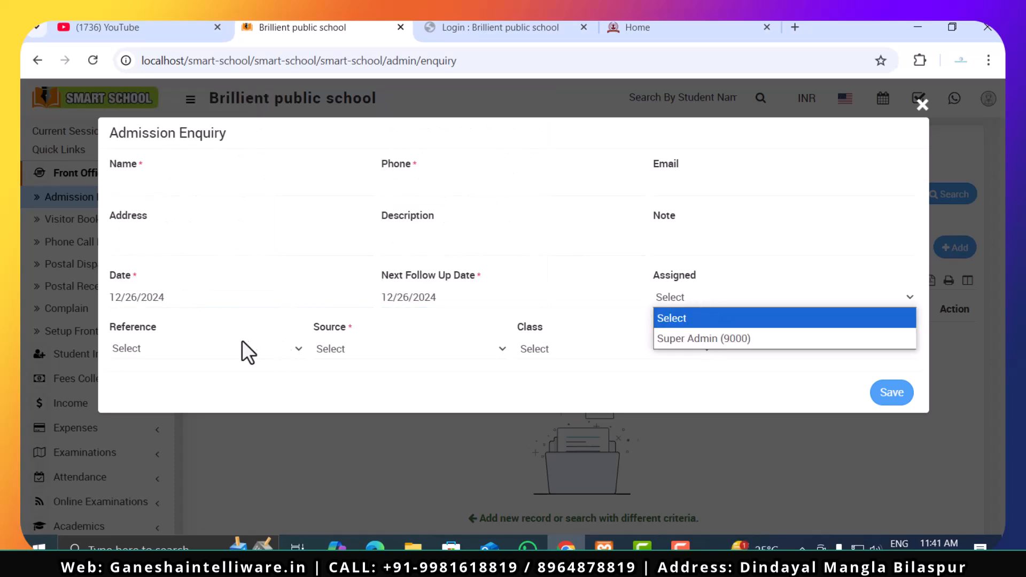
pyautogui.click(194, 346)
pyautogui.click(426, 345)
pyautogui.click(558, 348)
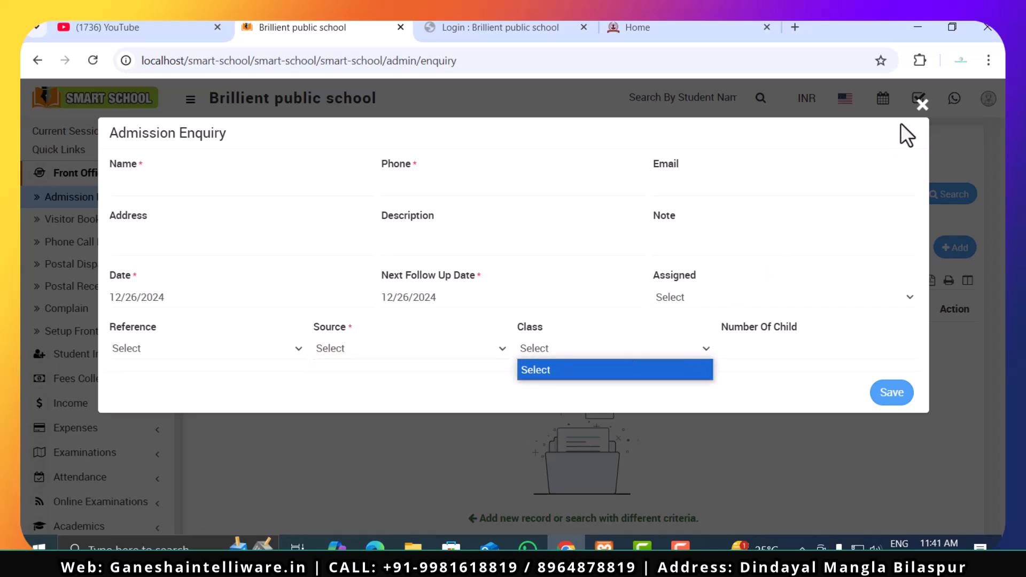
pyautogui.click(923, 103)
pyautogui.click(922, 103)
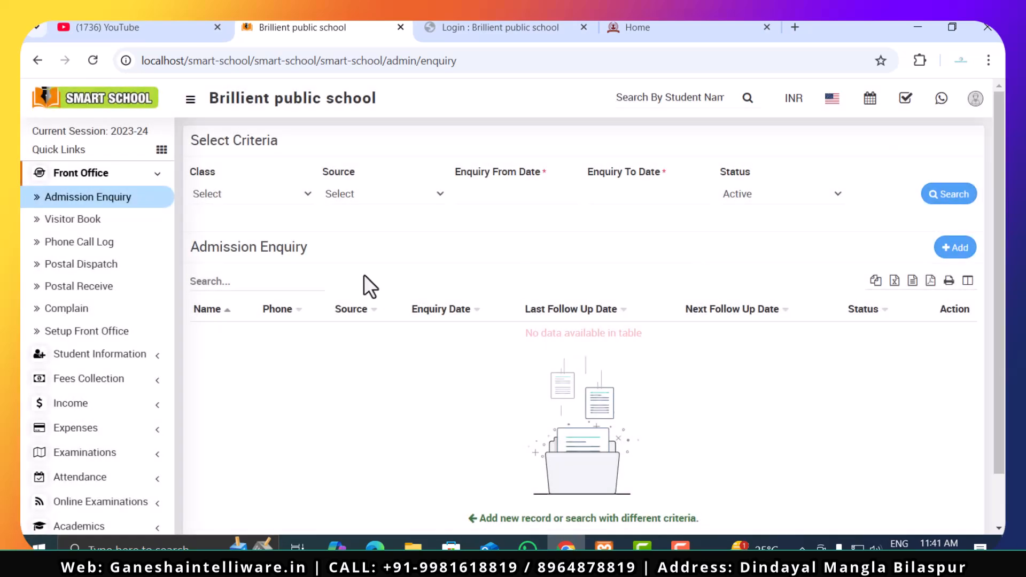
# - Check the available Class and Source options in the Admission Enquiry search criteria
pyautogui.click(281, 198)
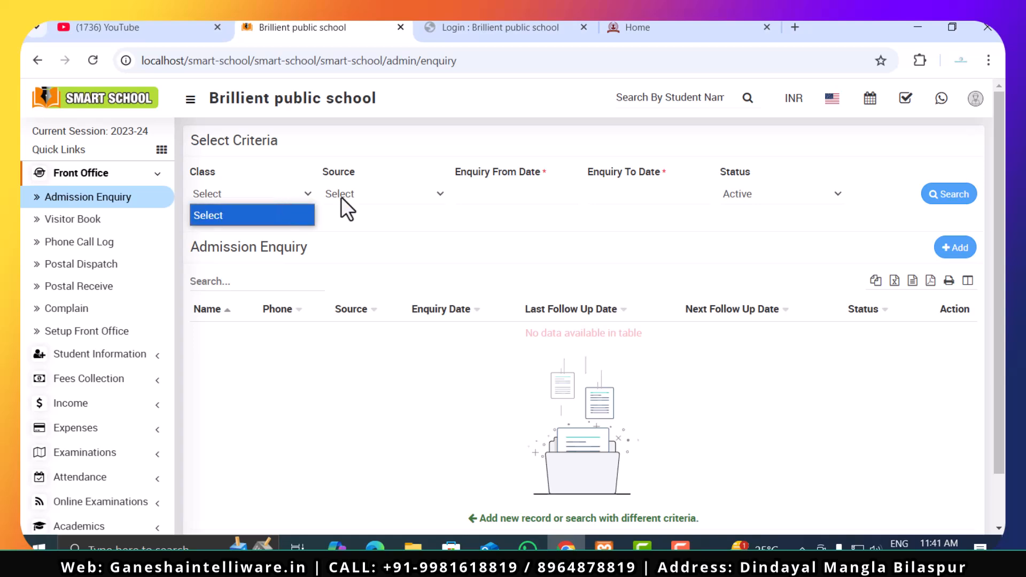
pyautogui.click(385, 197)
pyautogui.click(255, 195)
pyautogui.click(391, 194)
pyautogui.click(189, 191)
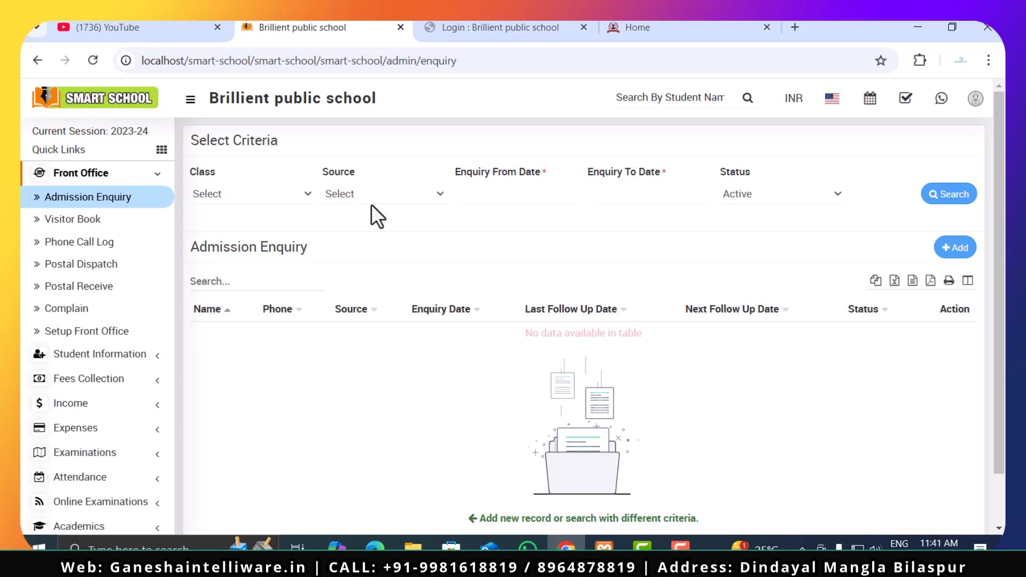
# - Open the Visitor Book, view the blank Add Visitor form and close it
pyautogui.click(56, 226)
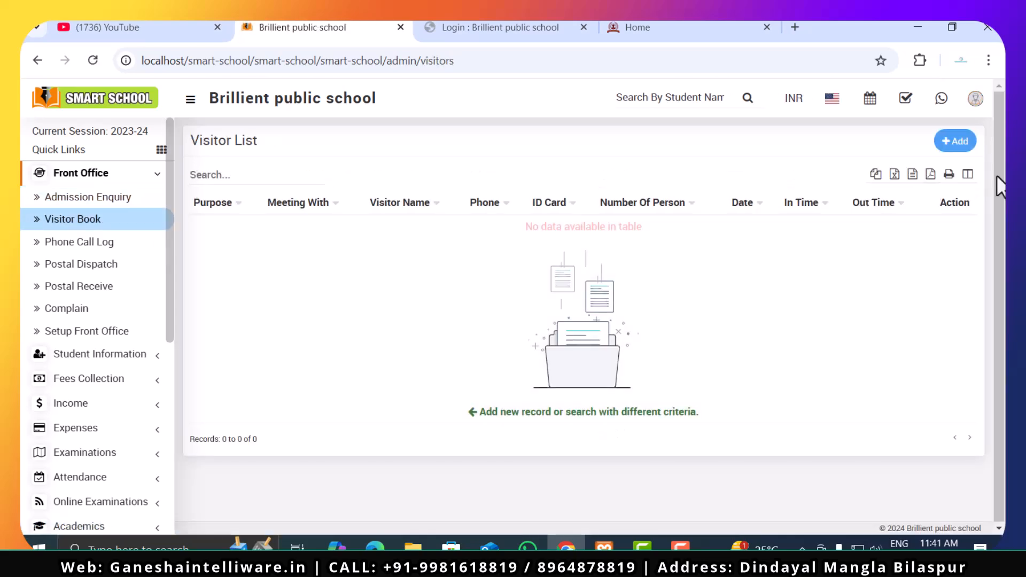
pyautogui.click(955, 141)
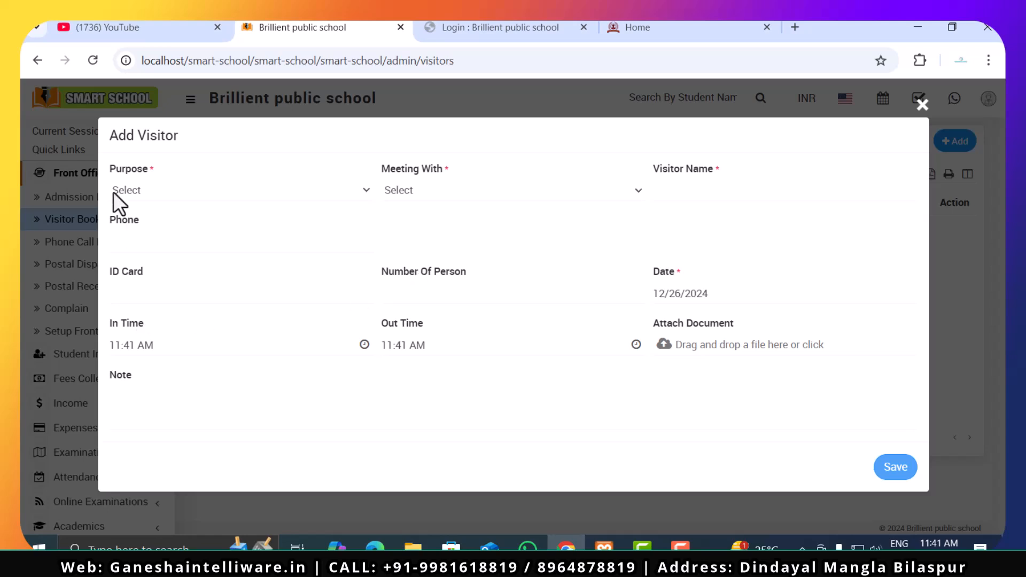
pyautogui.click(923, 104)
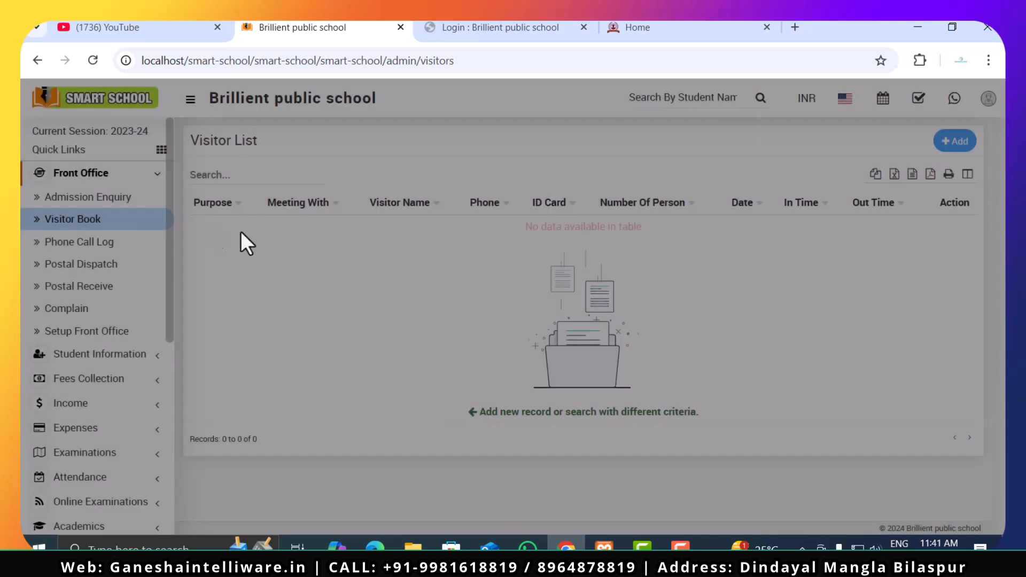
# - Open the Phone Call Log and examine its entry form from Name and Phone through follow-up date, Call Duration and Note
pyautogui.click(51, 244)
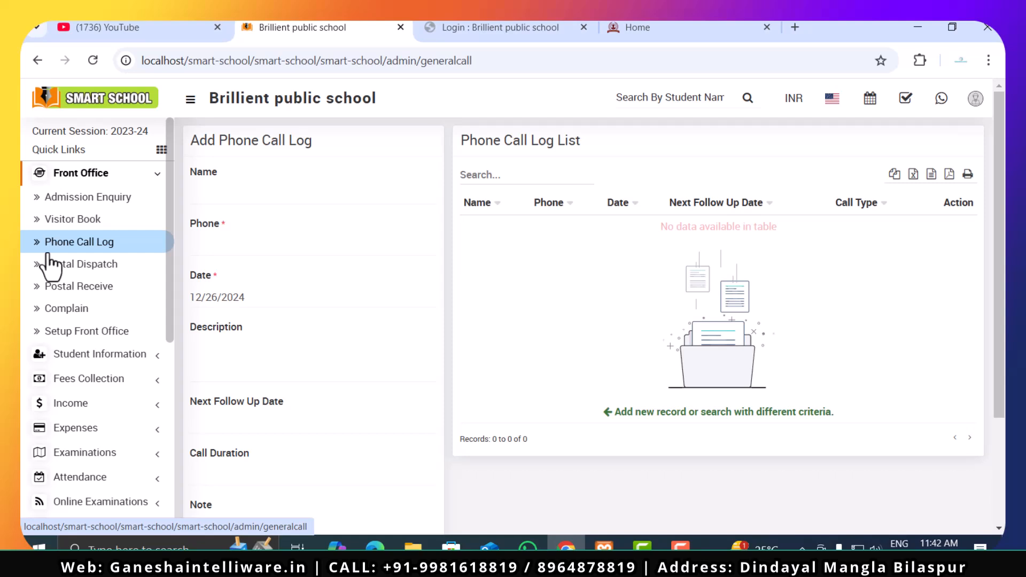
pyautogui.scroll(-3, 227, 360)
pyautogui.scroll(3, 229, 359)
pyautogui.click(304, 192)
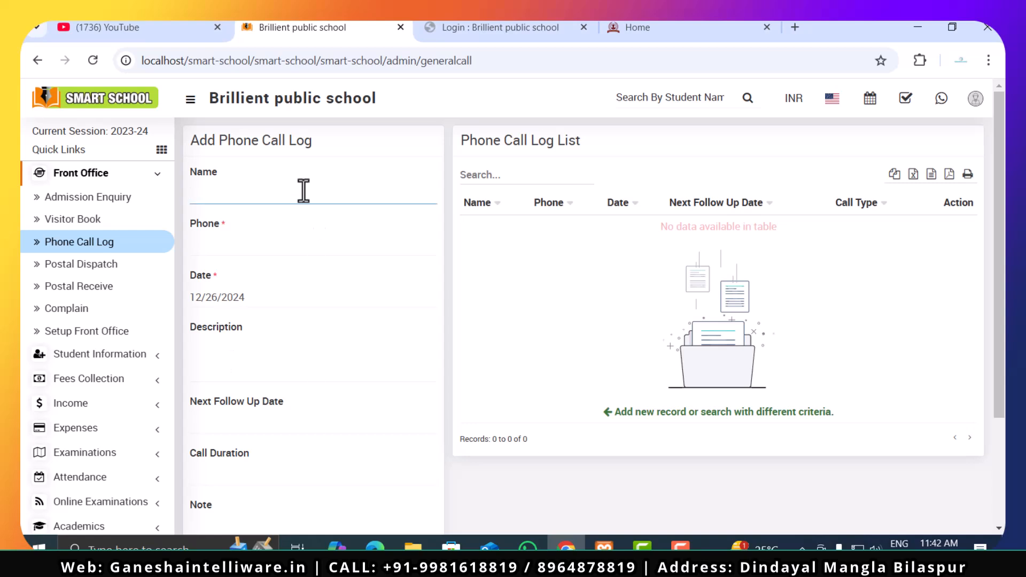
pyautogui.click(279, 244)
pyautogui.click(252, 354)
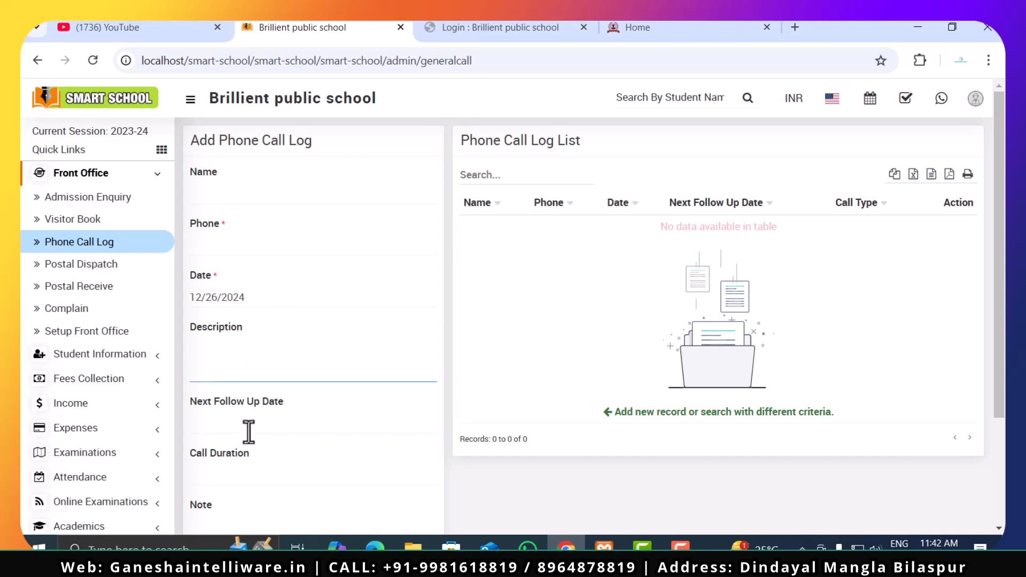
pyautogui.scroll(-3, 248, 431)
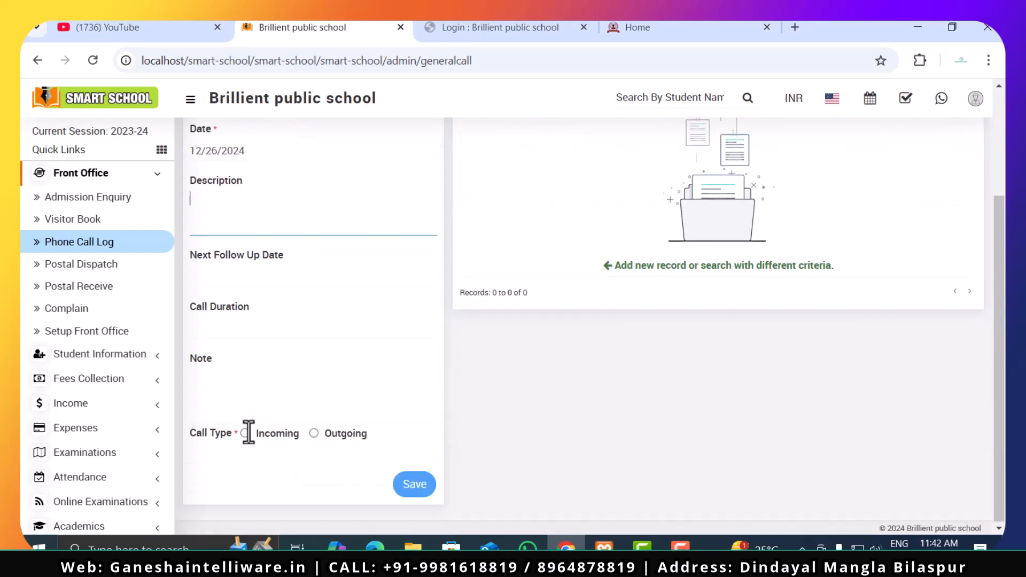
pyautogui.click(255, 286)
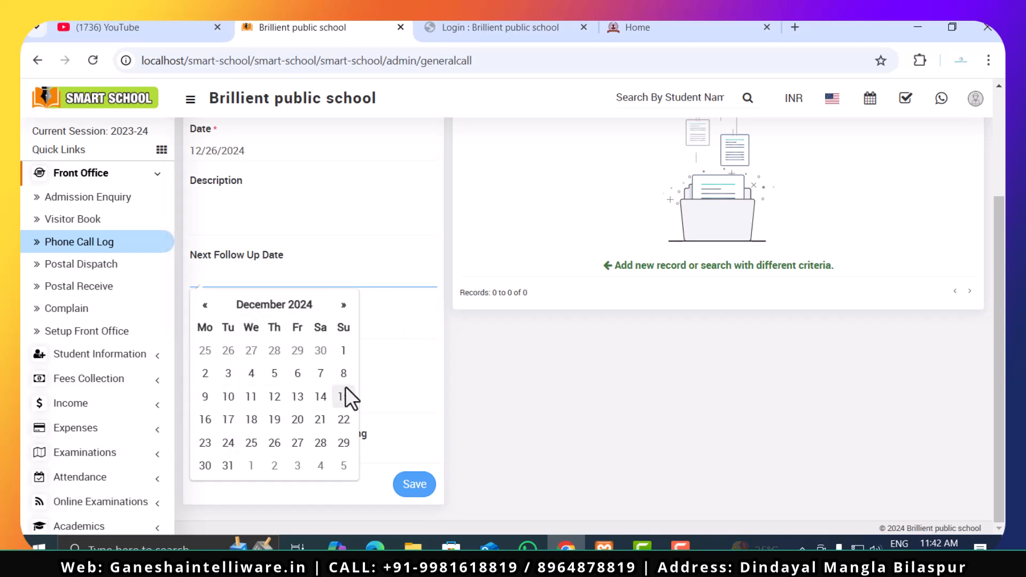
pyautogui.click(396, 366)
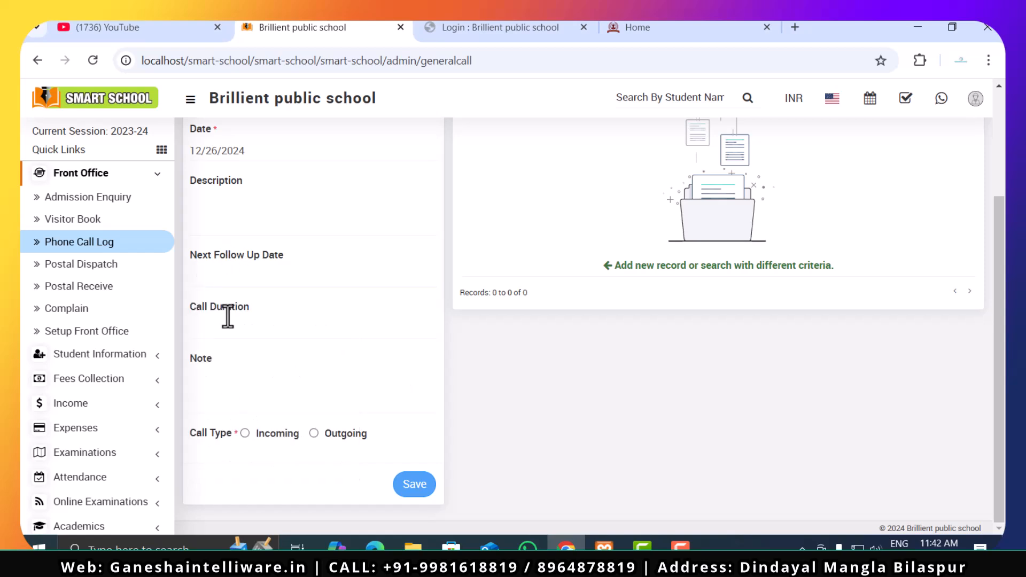
pyautogui.click(229, 336)
pyautogui.click(231, 395)
pyautogui.scroll(3, 307, 394)
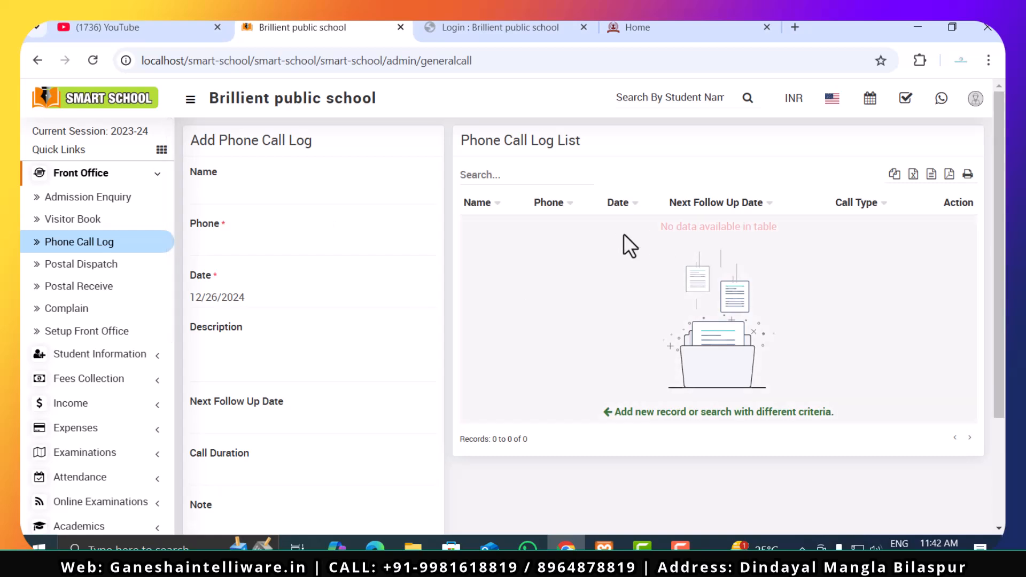
# - View the Postal Dispatch and Postal Receive pages and open the Complain page
pyautogui.click(101, 265)
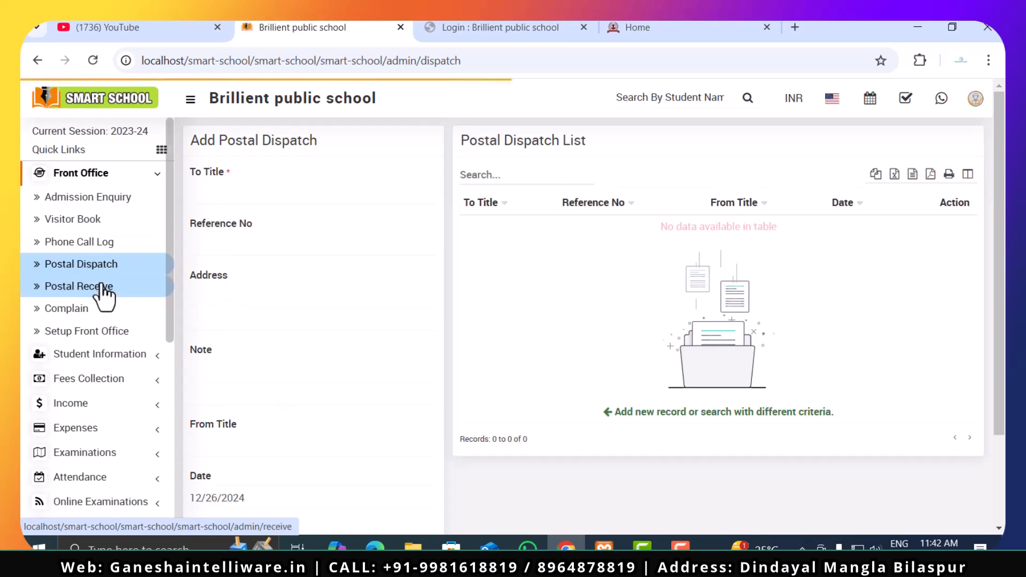
pyautogui.click(103, 287)
pyautogui.click(103, 309)
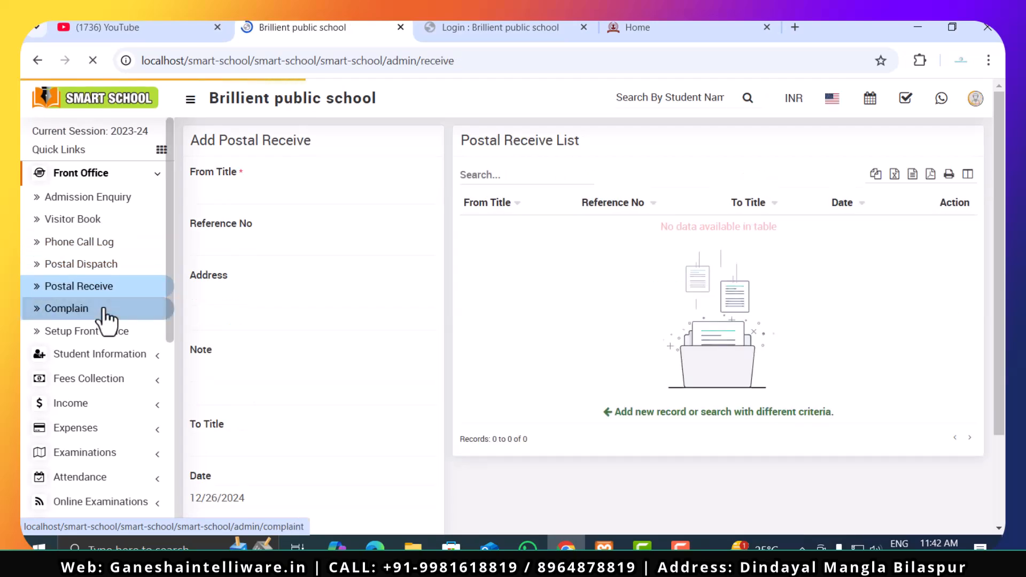
# - Set the new complaint's type to "faculty complaint" and check the Source options, leaving Source unselected
pyautogui.click(329, 193)
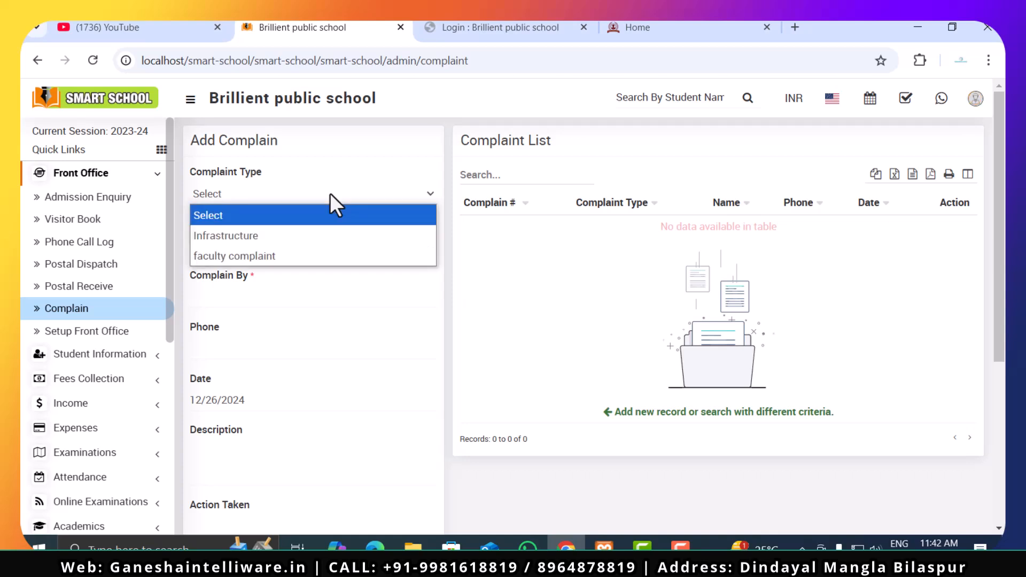
pyautogui.click(306, 268)
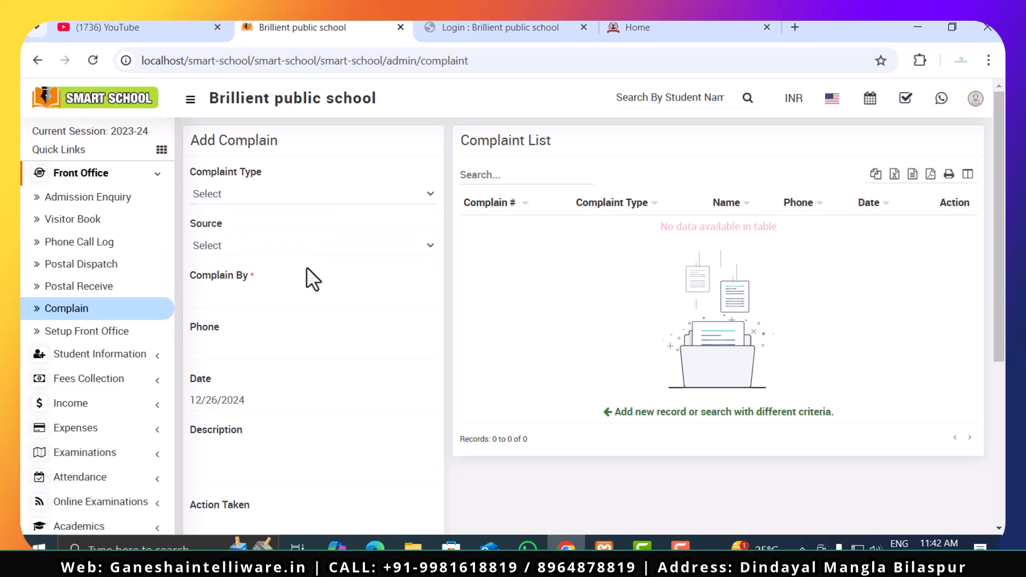
pyautogui.click(308, 191)
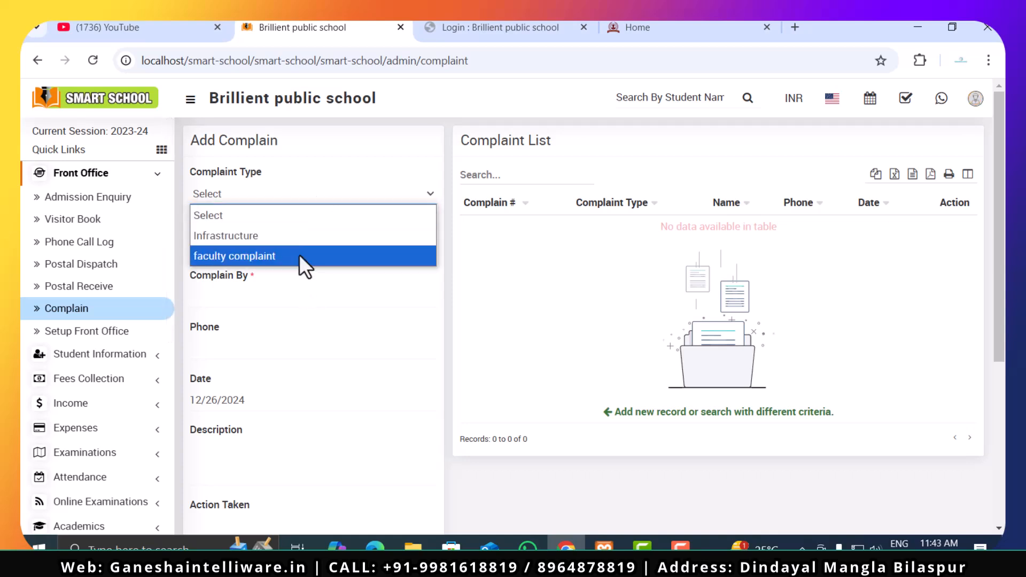
pyautogui.click(300, 255)
pyautogui.click(298, 246)
pyautogui.click(293, 267)
pyautogui.click(292, 247)
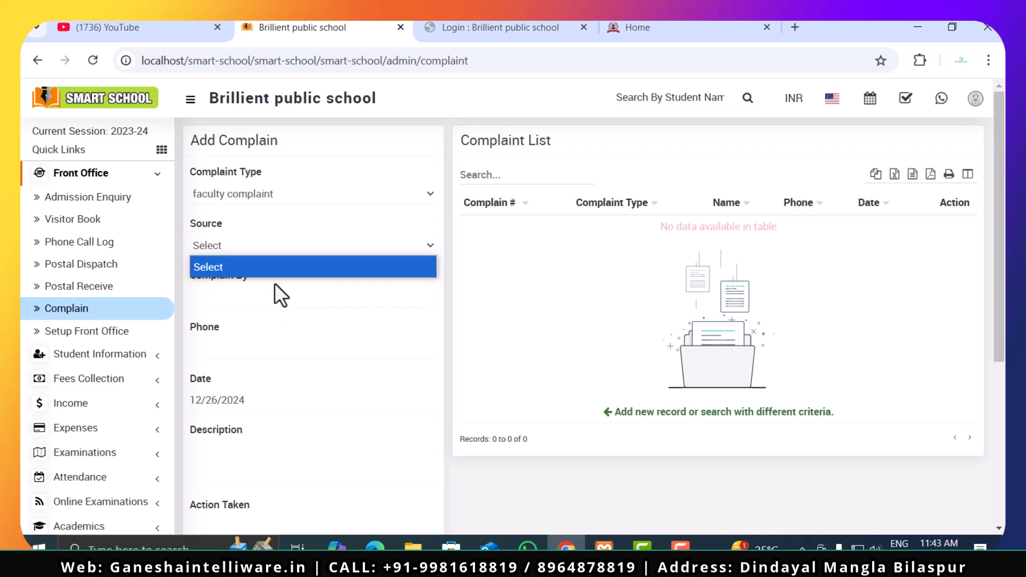
pyautogui.click(274, 263)
# - Enter the complainant's name and phone number in the new complaint
pyautogui.click(286, 298)
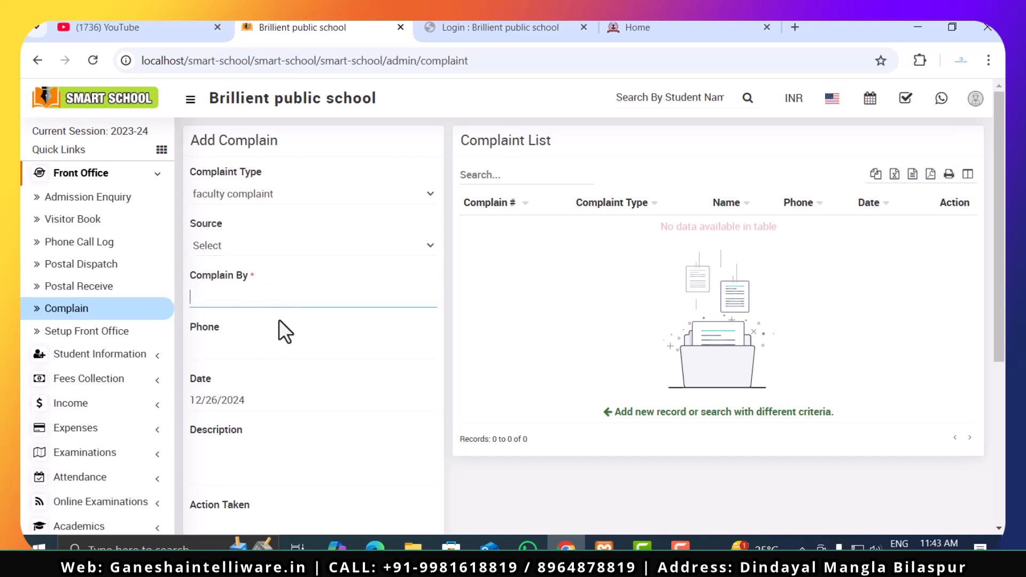
pyautogui.write('Mr. x')
pyautogui.scroll(-3, 279, 319)
pyautogui.click(282, 205)
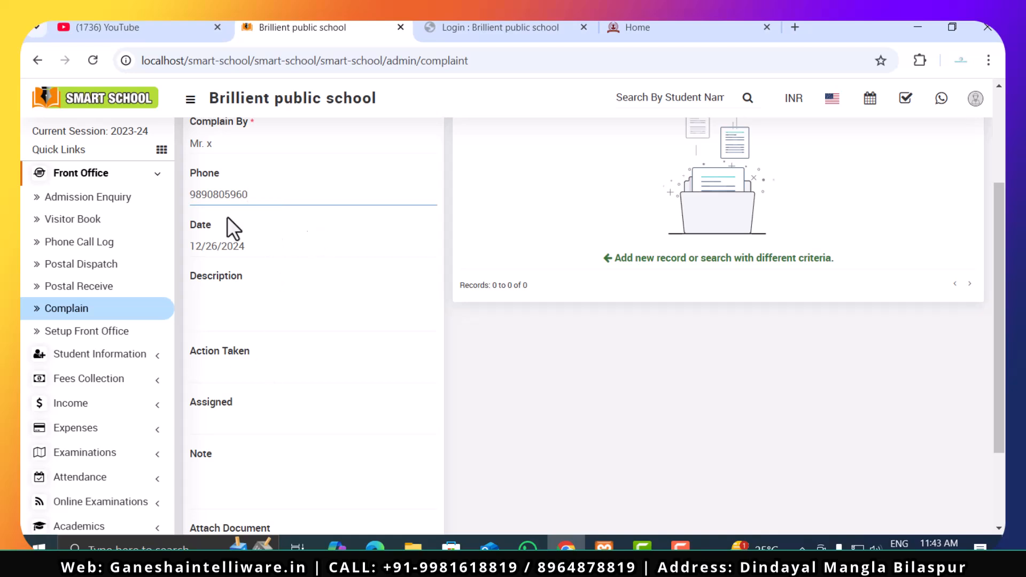
# - Enter "testing" as the complaint's description and "taken" as the action taken
pyautogui.click(320, 308)
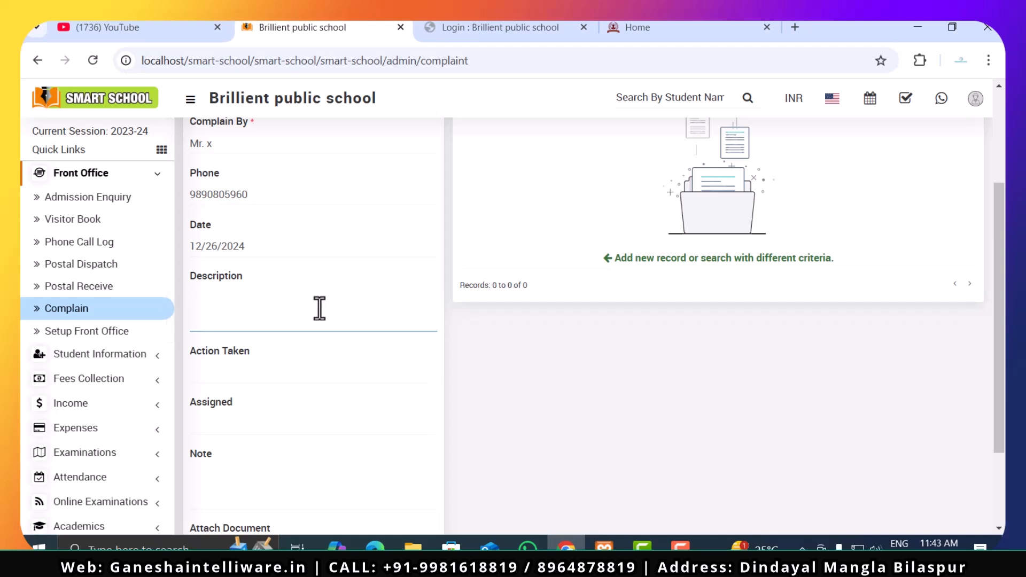
pyautogui.scroll(3, 320, 308)
pyautogui.scroll(-5, 318, 307)
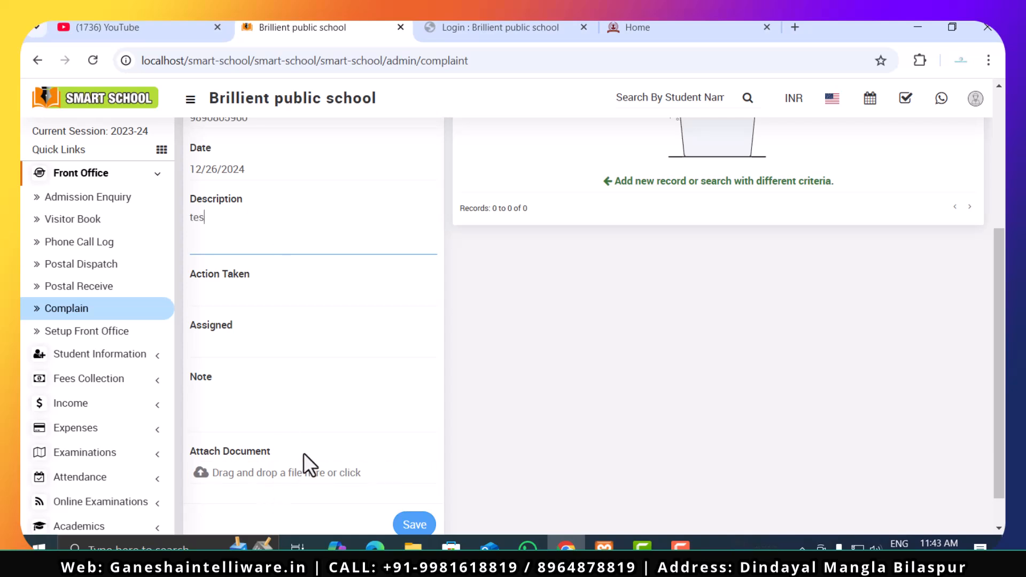
pyautogui.click(217, 292)
pyautogui.write('taken')
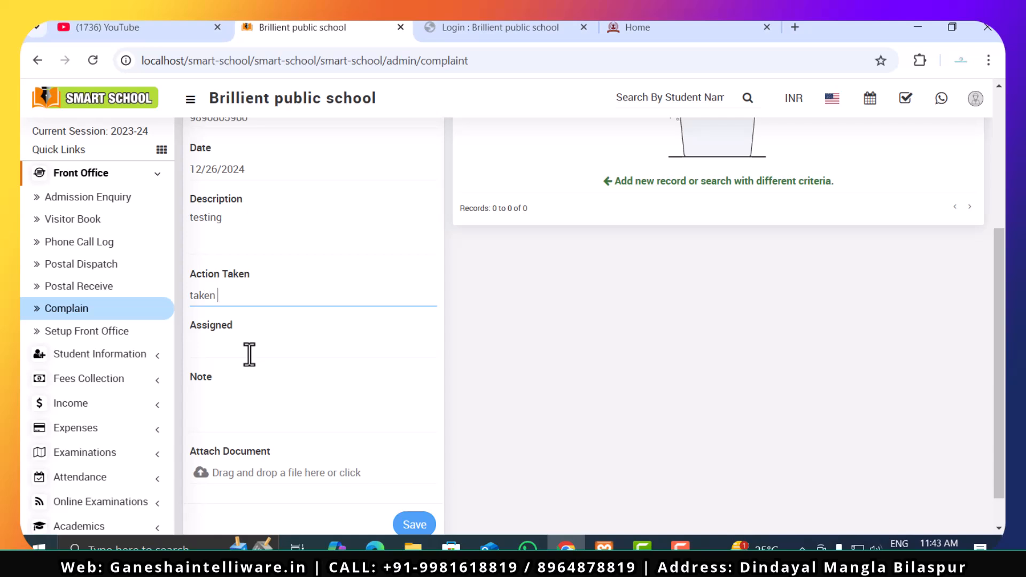
# - Go through the complaint's Assigned and Note fields, and open the document attachment picker and dismiss it without choosing a file
pyautogui.click(249, 354)
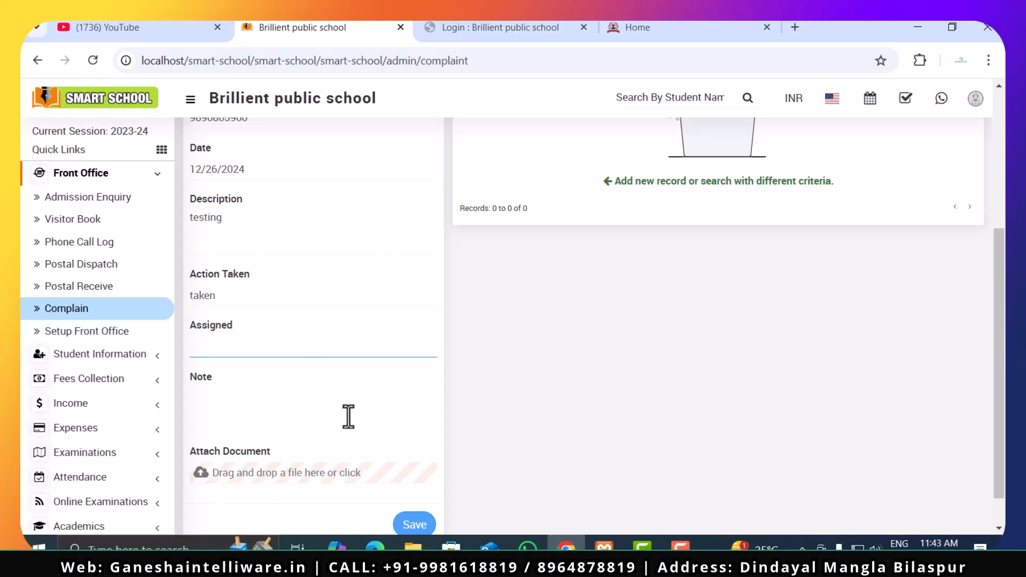
pyautogui.scroll(-1, 337, 419)
pyautogui.click(309, 373)
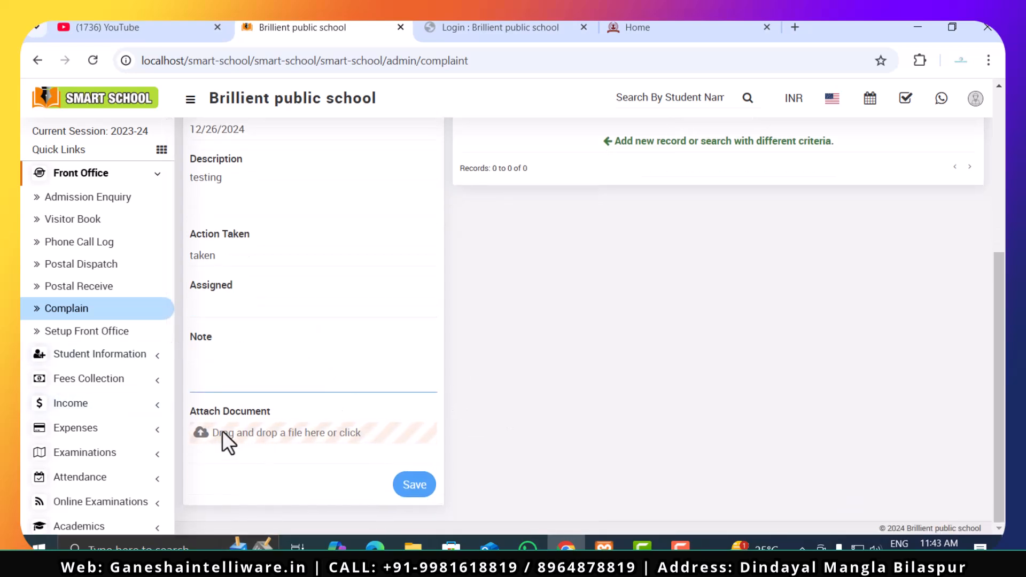
pyautogui.click(291, 434)
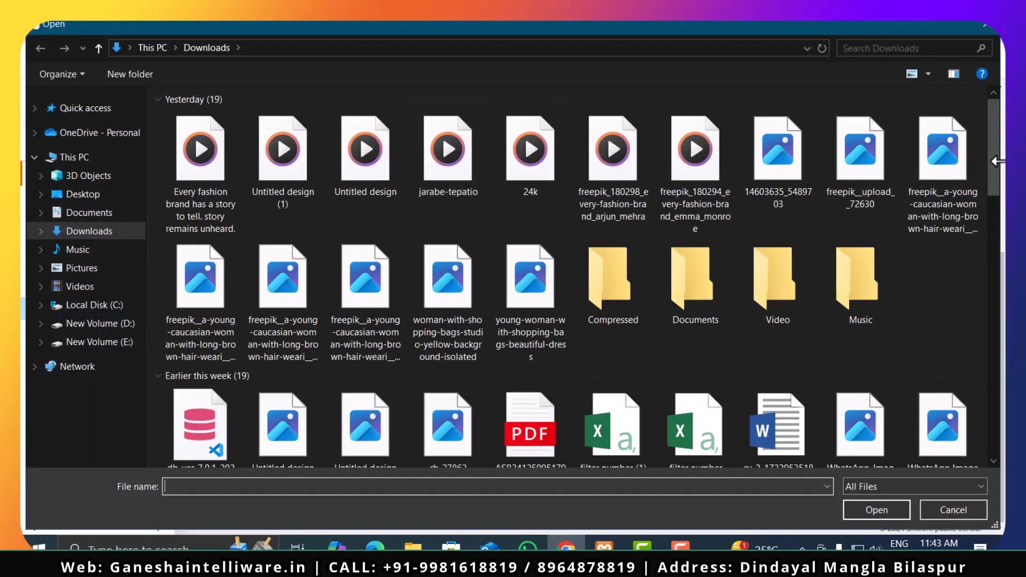
pyautogui.click(983, 28)
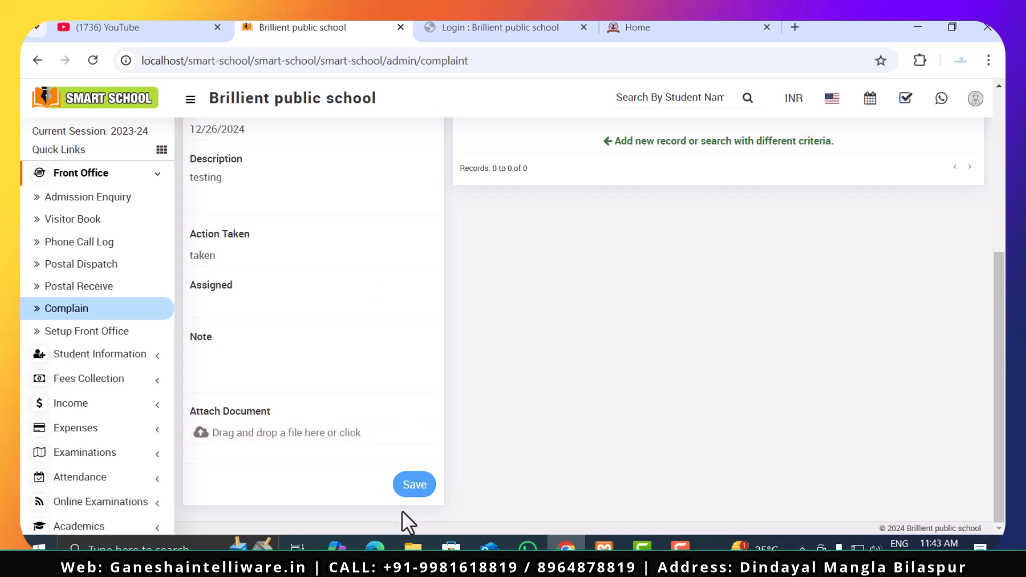
# - Save the faculty complaint and expand the Student Information section
pyautogui.click(423, 485)
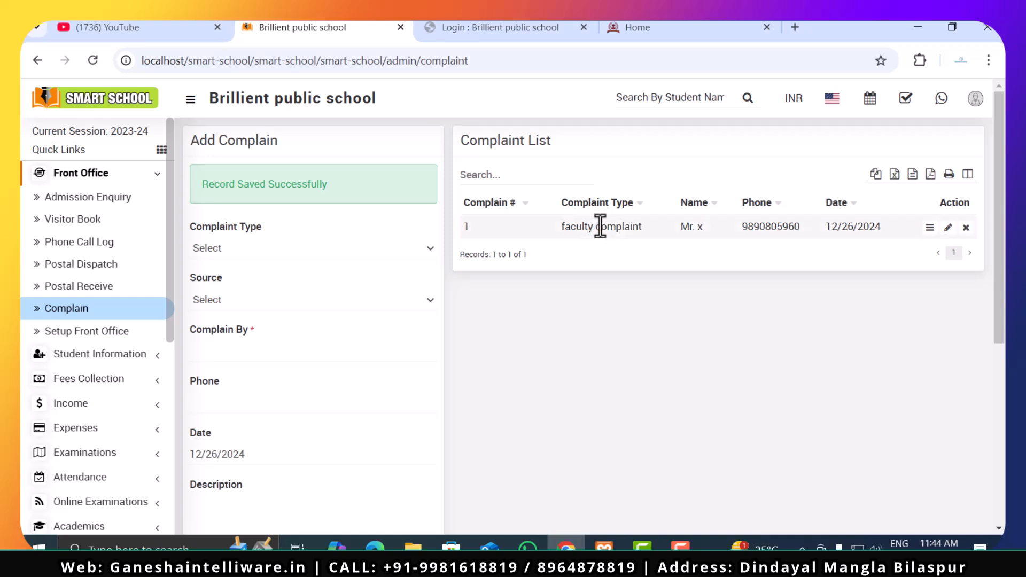
pyautogui.click(62, 351)
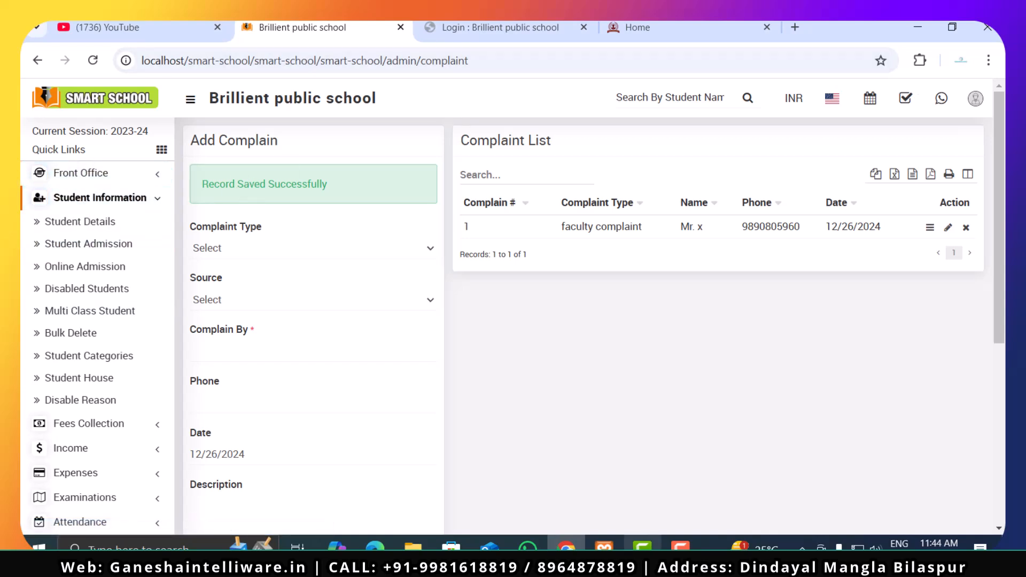
pyautogui.click(680, 547)
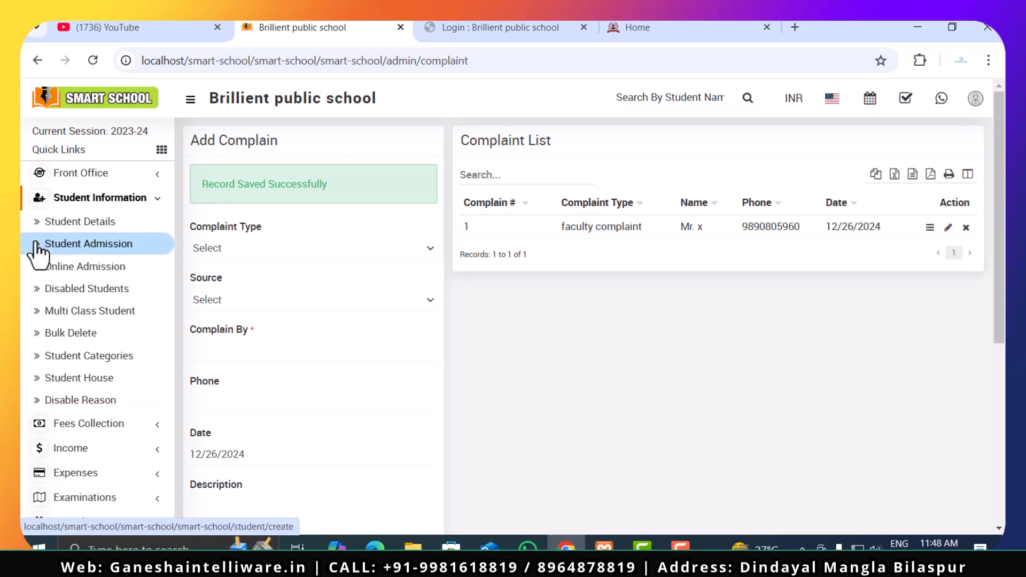
# - Open Student Details and look at both the details view and the list view of the student records
pyautogui.click(61, 229)
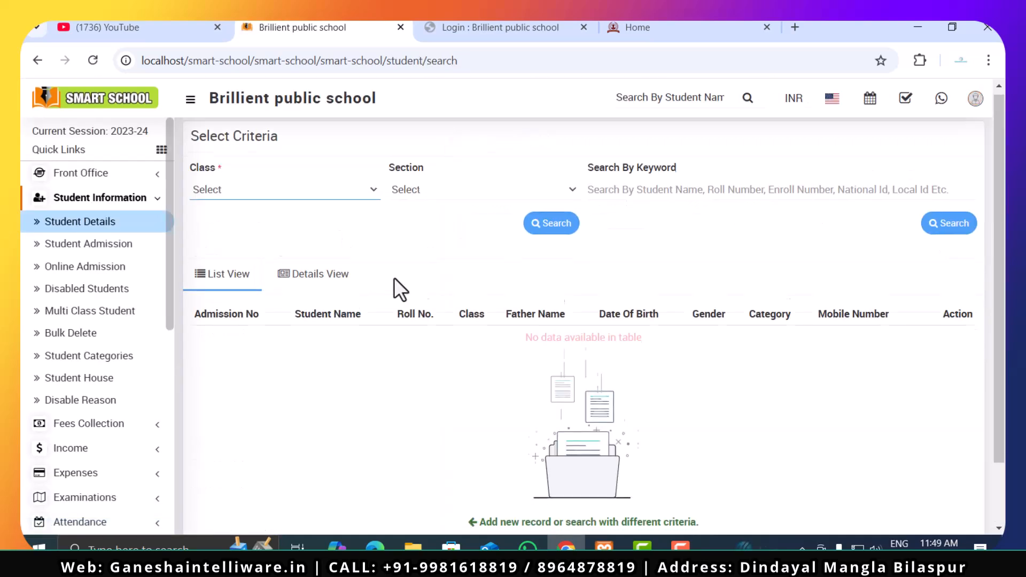
pyautogui.scroll(-2, 394, 279)
pyautogui.scroll(2, 394, 277)
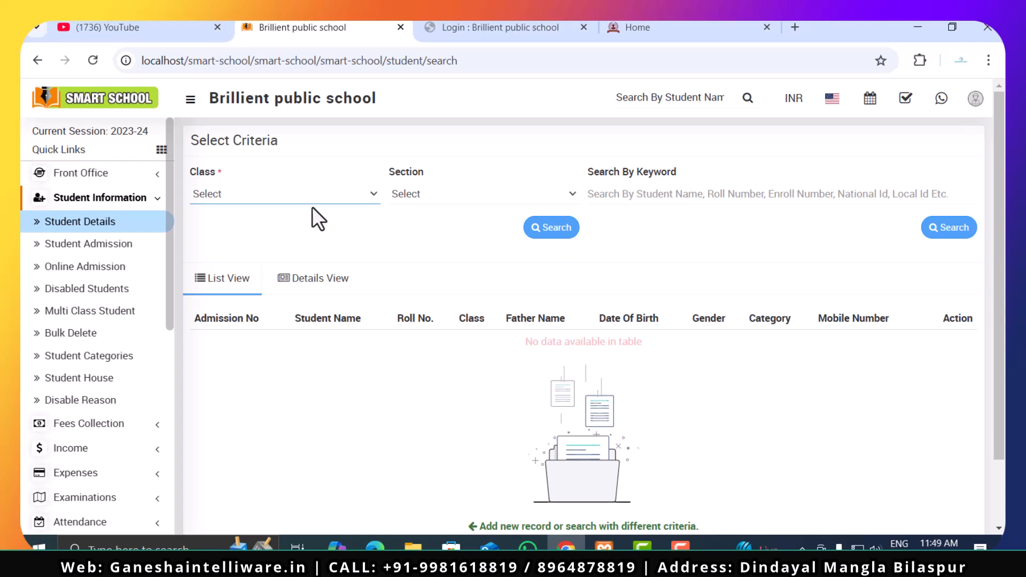
pyautogui.click(319, 278)
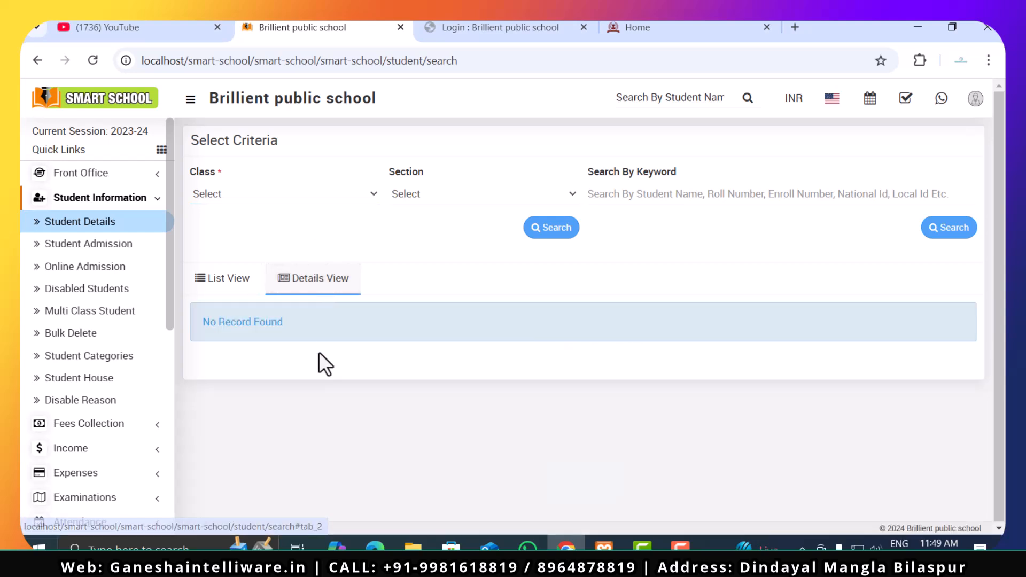
pyautogui.click(222, 292)
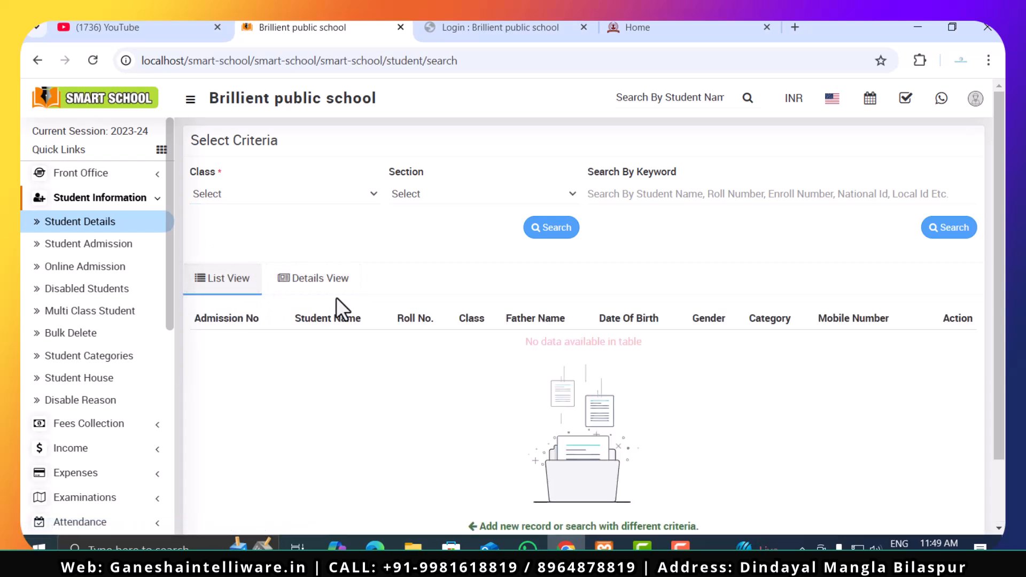
# - Check the Class and Section options of the student search without choosing any, and try the search
pyautogui.click(295, 197)
pyautogui.click(294, 216)
pyautogui.click(470, 195)
pyautogui.click(483, 218)
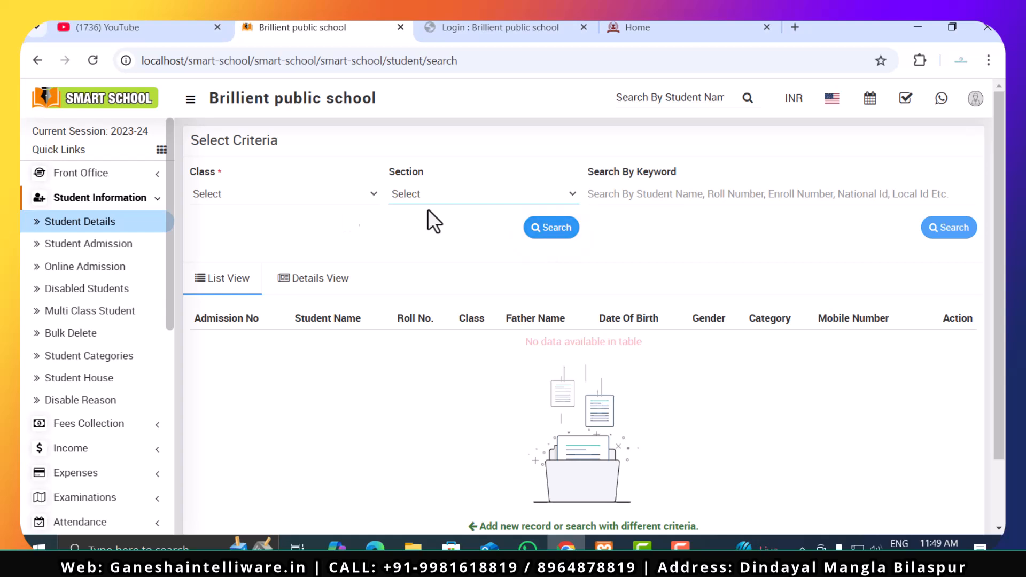
pyautogui.click(551, 227)
# - Open the Student Admission form and look over its sections from start to end
pyautogui.click(55, 249)
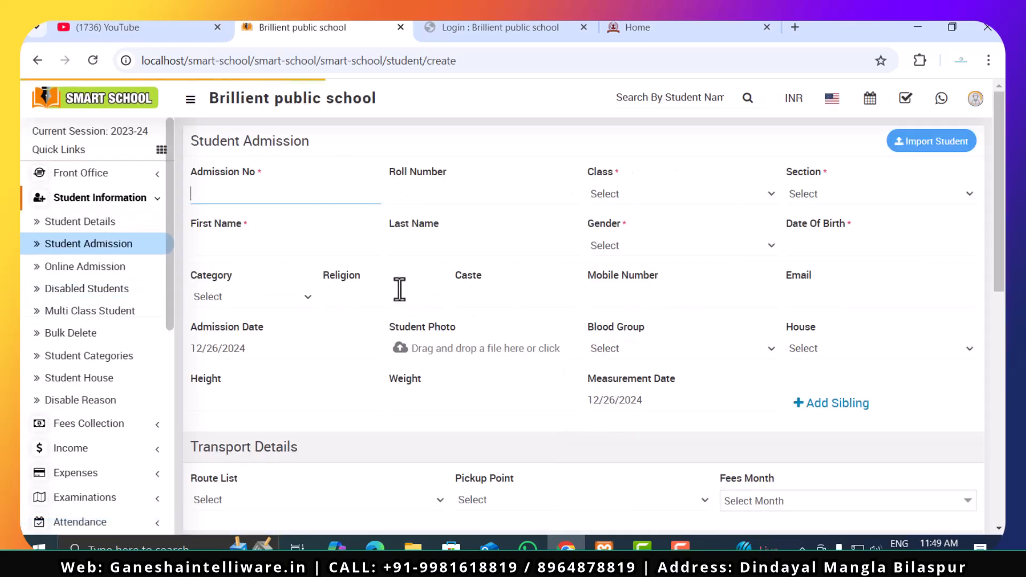
pyautogui.scroll(-10, 677, 286)
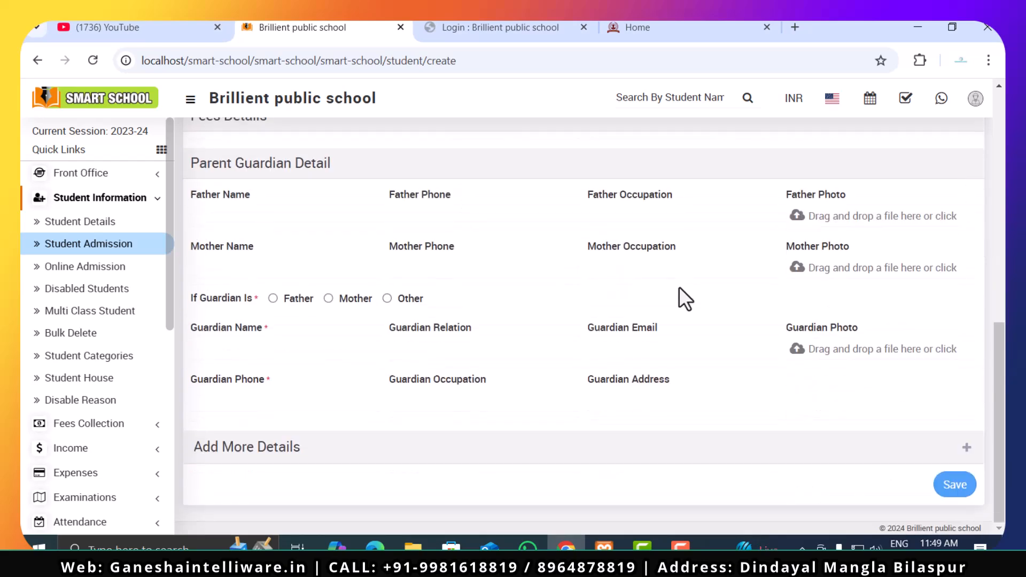
pyautogui.scroll(9, 679, 286)
pyautogui.scroll(1, 679, 287)
# - Go through the Roll Number, Class and Section fields of the admission form, checking the available options
pyautogui.click(426, 191)
pyautogui.click(664, 191)
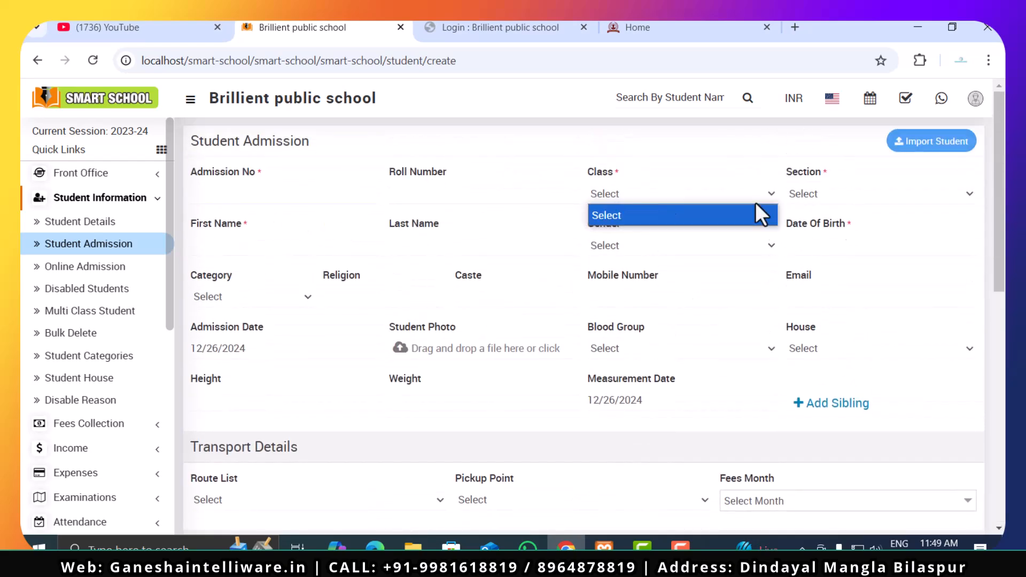
pyautogui.click(837, 198)
pyautogui.click(677, 216)
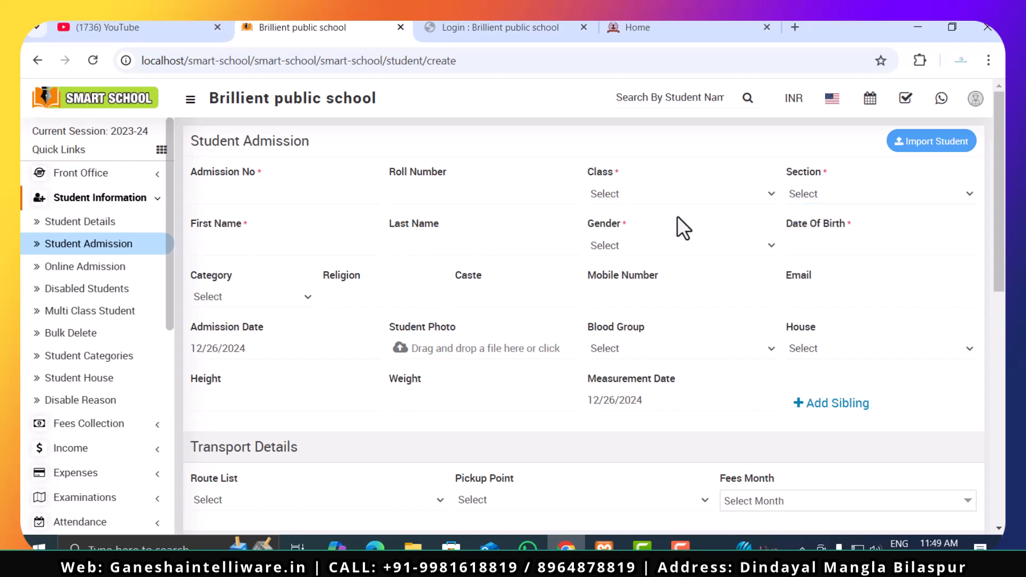
pyautogui.click(650, 193)
pyautogui.click(920, 196)
pyautogui.click(245, 267)
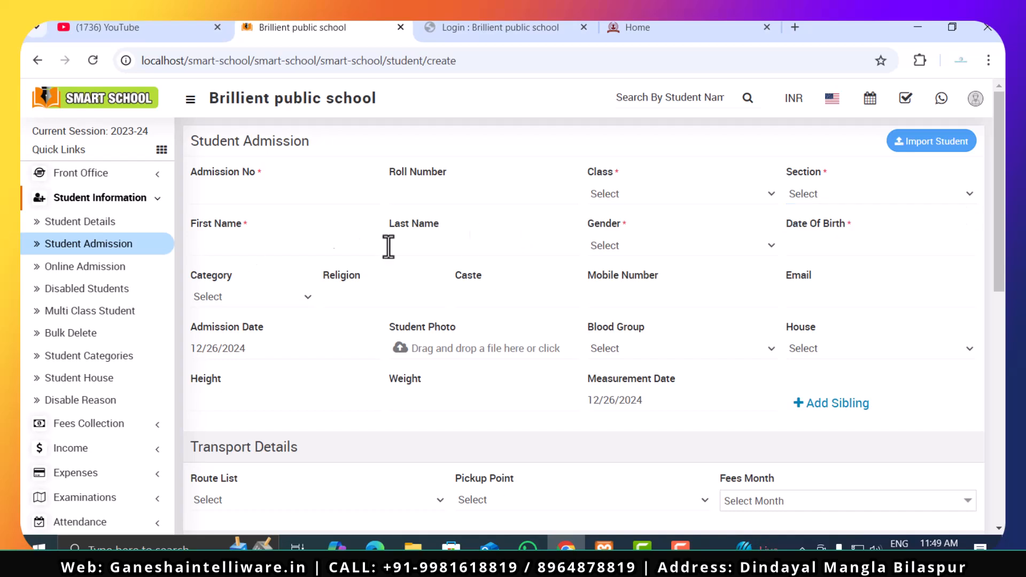
# - Go through the student's name, gender, date of birth, category, religion and caste fields without filling them in
pyautogui.click(199, 245)
pyautogui.click(438, 241)
pyautogui.click(716, 246)
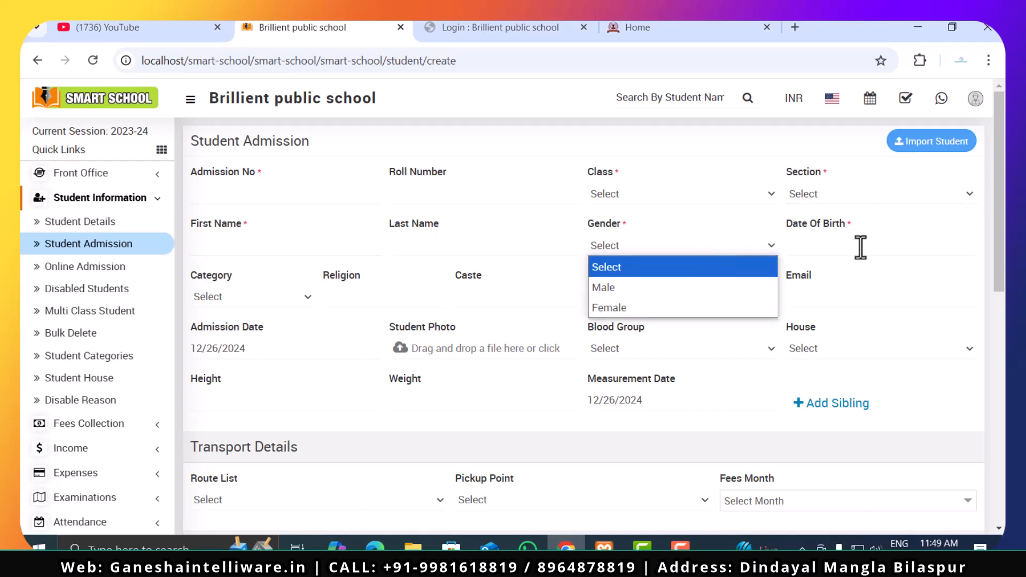
pyautogui.click(857, 245)
pyautogui.click(298, 300)
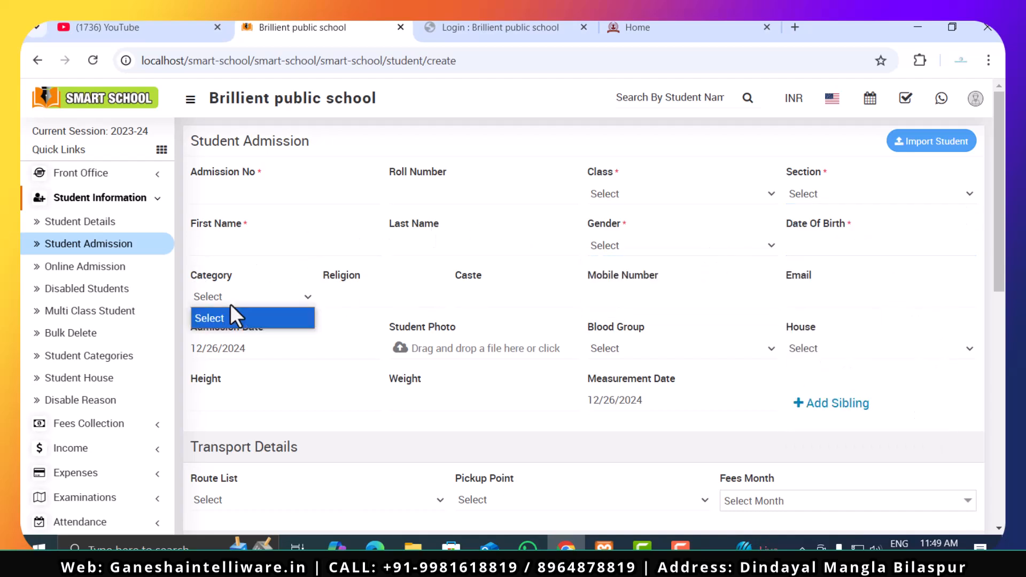
pyautogui.click(345, 300)
pyautogui.click(489, 296)
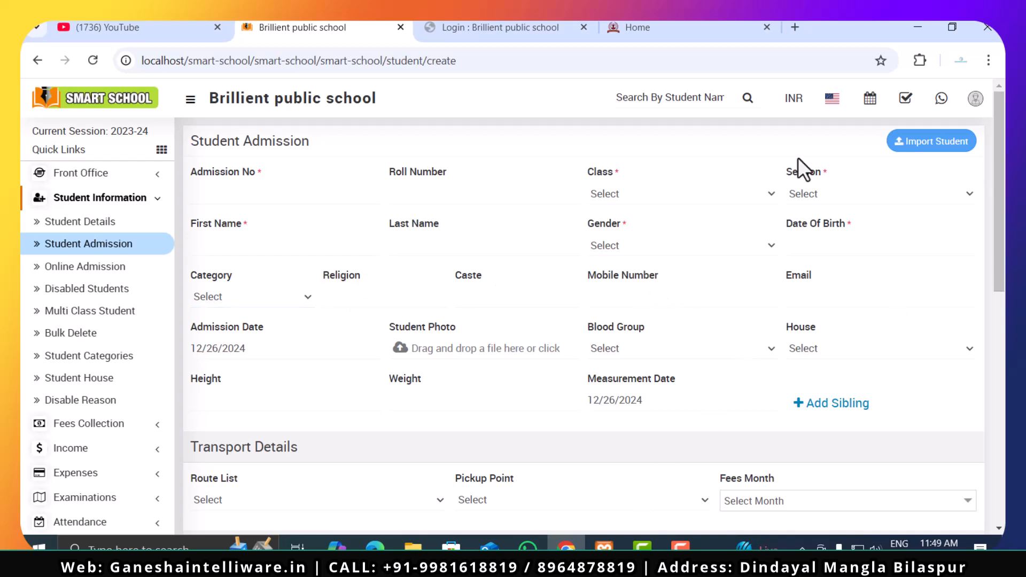
# - Open the student photo file picker and dismiss it without choosing a file, and visit the Height and Weight fields
pyautogui.click(460, 355)
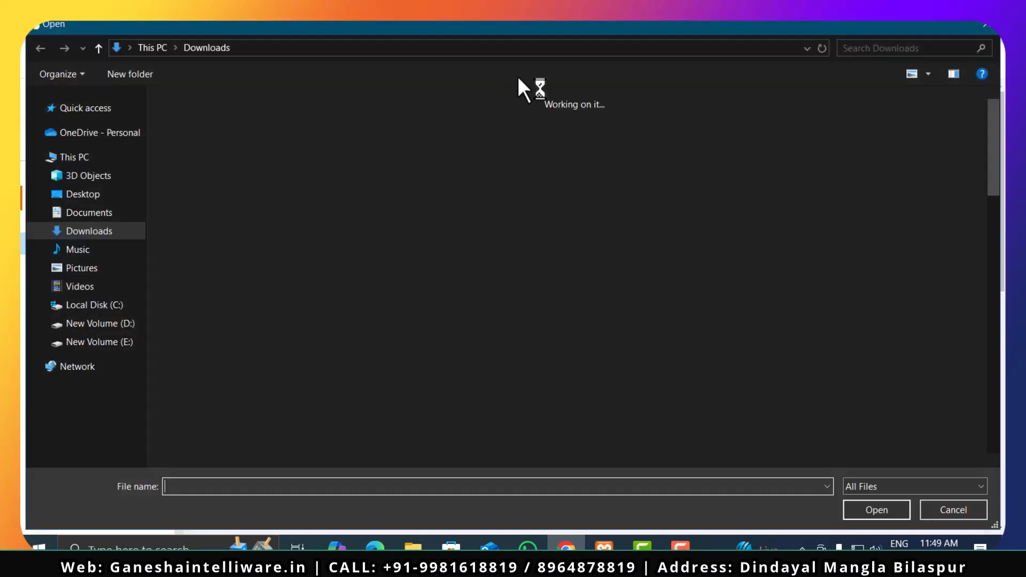
pyautogui.click(986, 25)
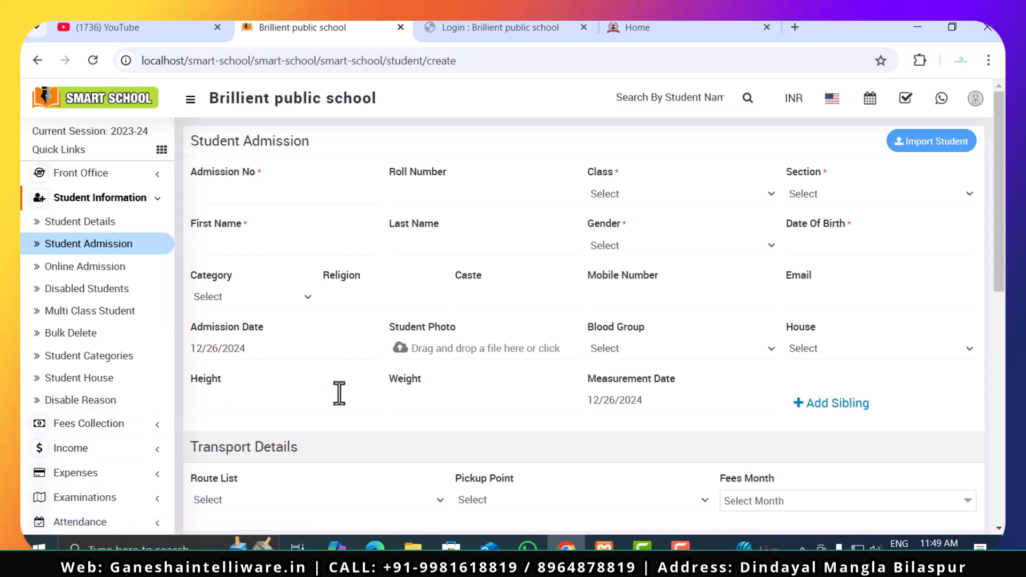
pyautogui.click(347, 404)
pyautogui.click(438, 404)
# - Open the Add Sibling dialog, check its Class, Section and Student options, and close it without adding anyone
pyautogui.click(831, 409)
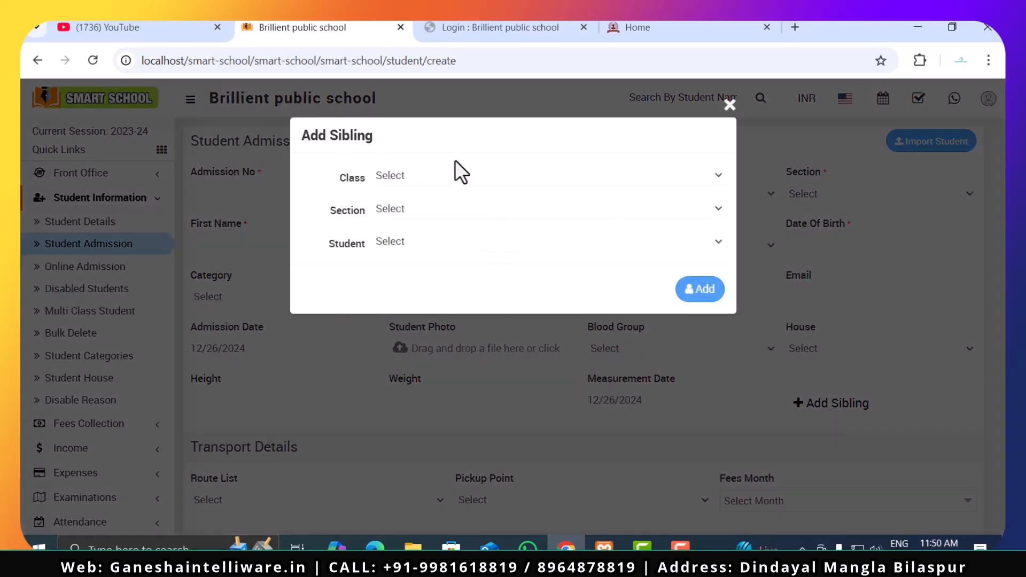
pyautogui.click(421, 177)
pyautogui.click(422, 178)
pyautogui.click(425, 213)
pyautogui.click(427, 214)
pyautogui.click(427, 243)
pyautogui.click(428, 246)
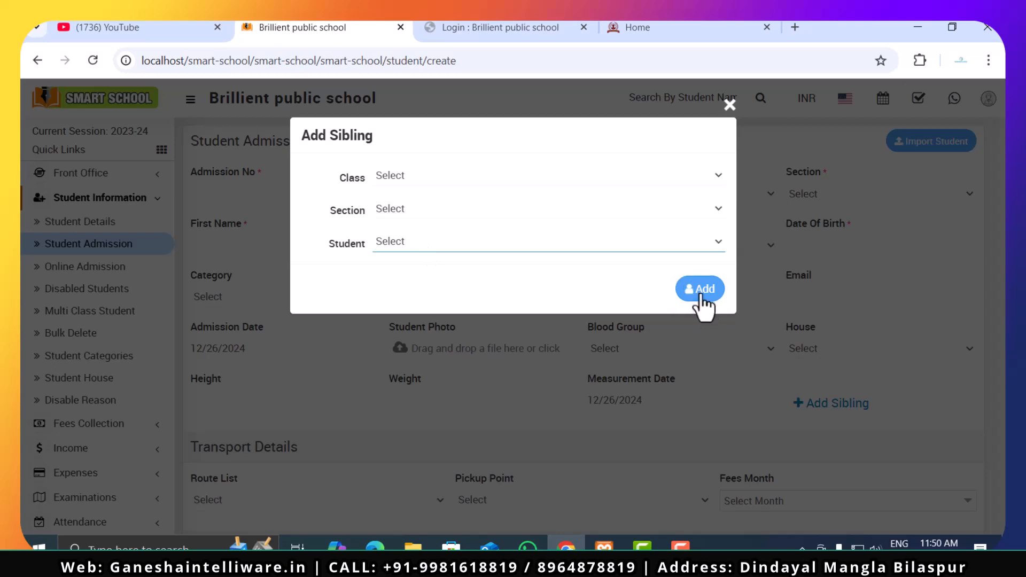
pyautogui.click(724, 105)
# - Check the Route List, Pickup Point and Fees Month options under Transport Details without selecting any
pyautogui.scroll(-3, 181, 296)
pyautogui.click(236, 348)
pyautogui.click(237, 348)
pyautogui.click(237, 348)
pyautogui.click(238, 348)
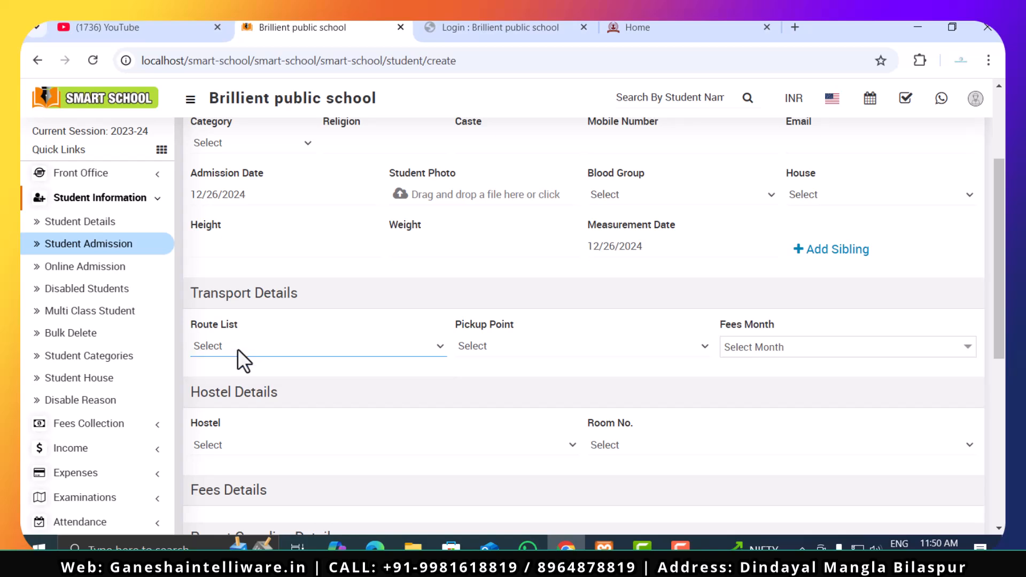
pyautogui.click(277, 347)
pyautogui.click(379, 362)
pyautogui.click(524, 346)
pyautogui.click(541, 364)
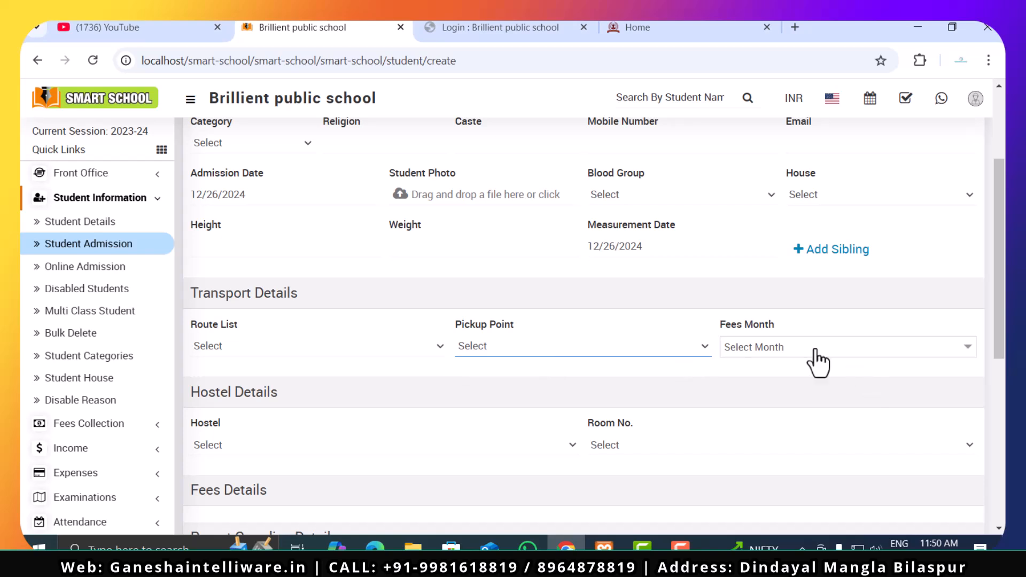
pyautogui.click(816, 362)
# - Check the Hostel and Room No. options under Hostel Details, leaving both unselected
pyautogui.scroll(-3, 806, 382)
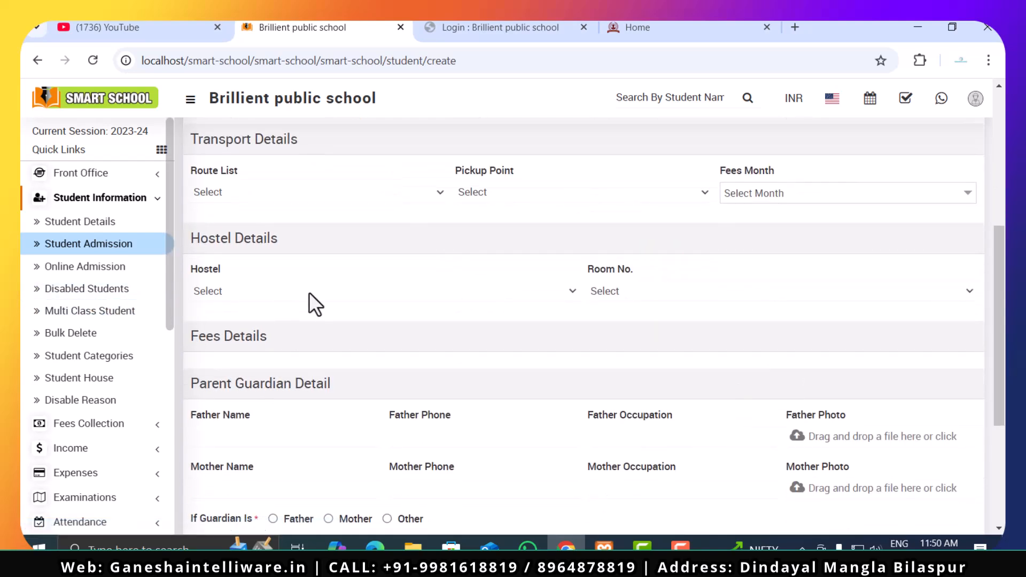
pyautogui.click(223, 297)
pyautogui.click(702, 303)
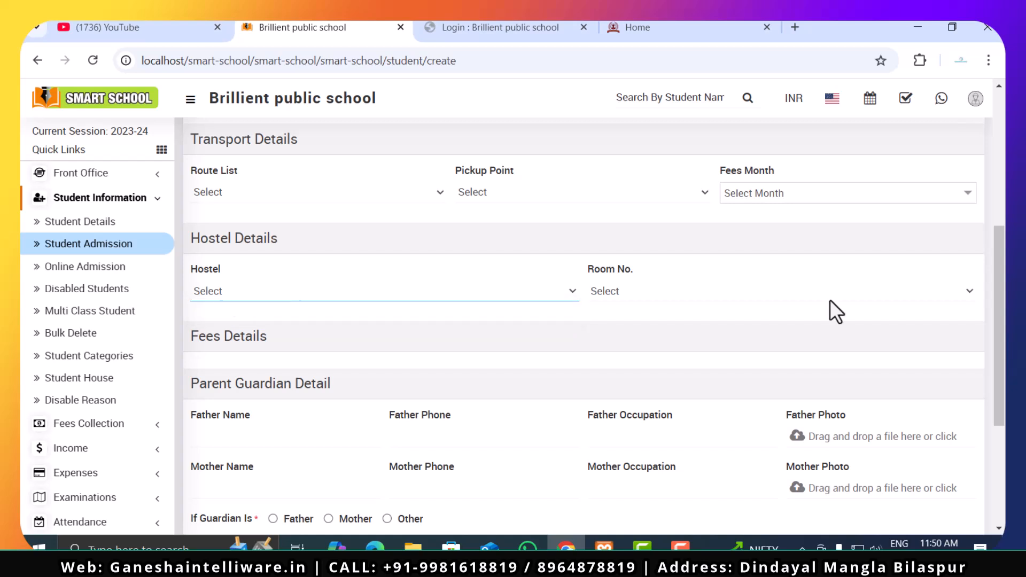
pyautogui.click(743, 282)
pyautogui.click(743, 282)
pyautogui.click(414, 306)
pyautogui.click(681, 302)
pyautogui.click(681, 300)
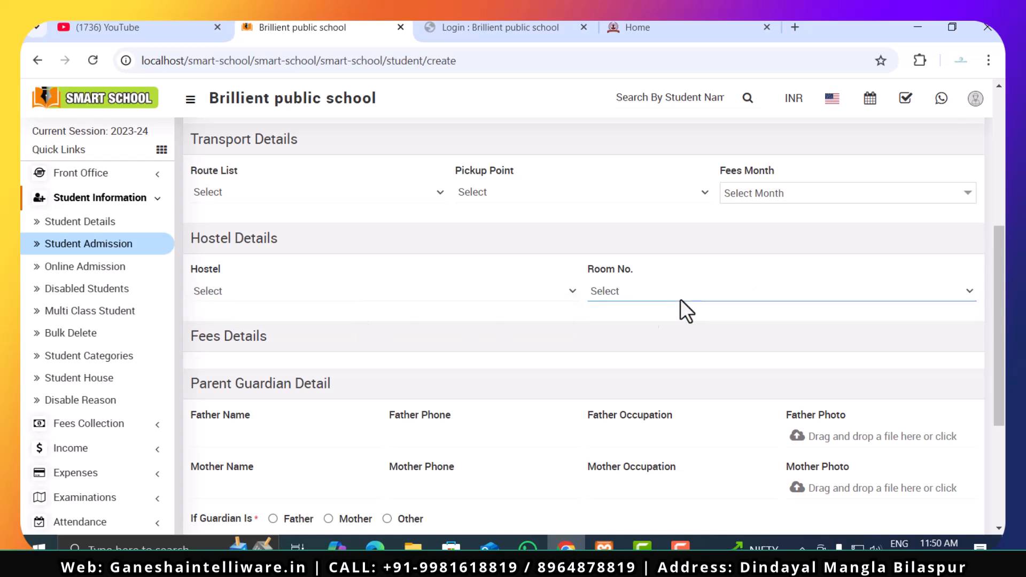
# - Go through the father's and mother's detail fields, and open the mother's photo picker and dismiss it without choosing a file
pyautogui.scroll(-3, 229, 374)
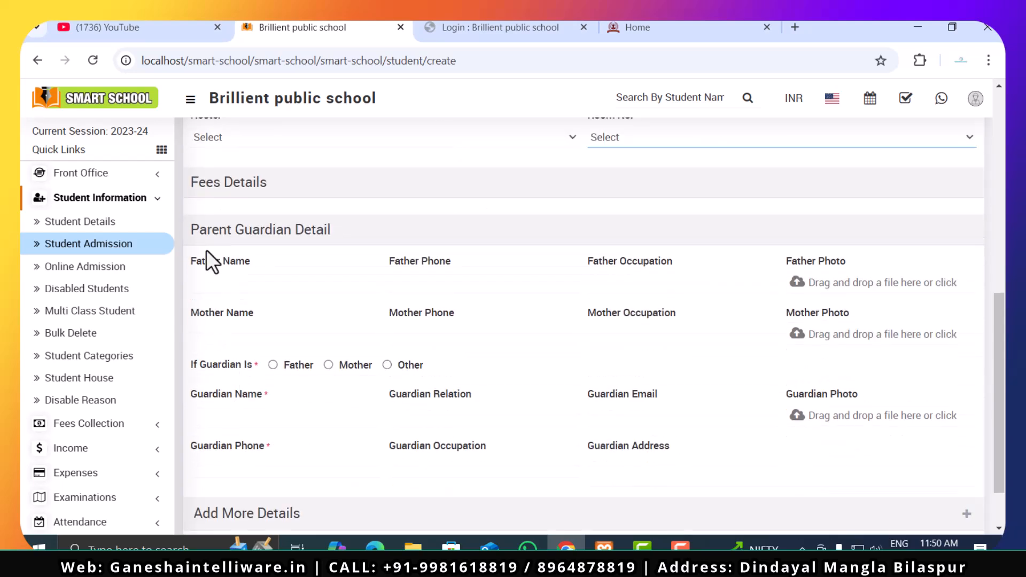
pyautogui.click(229, 284)
pyautogui.click(448, 284)
pyautogui.click(669, 278)
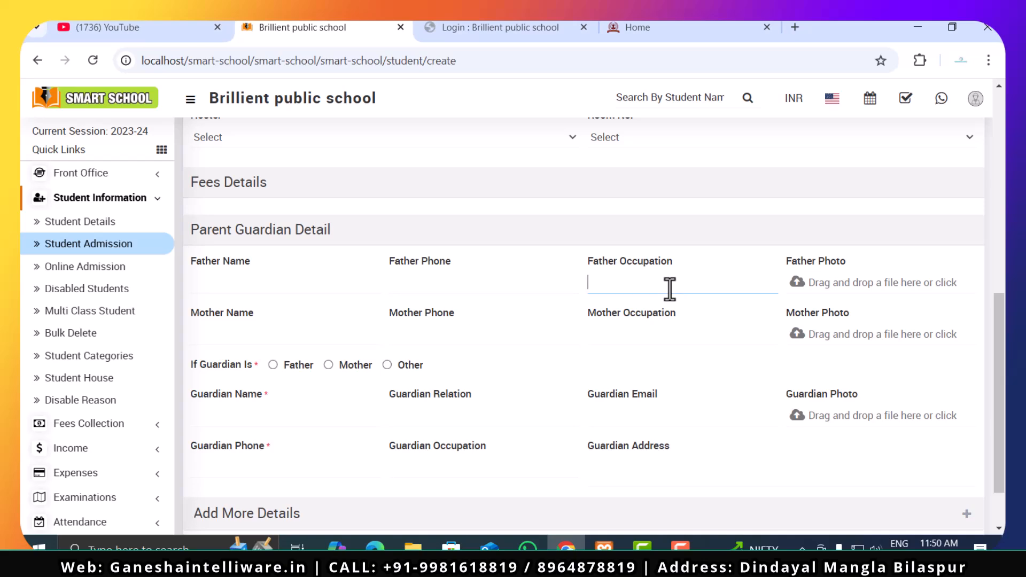
pyautogui.click(211, 338)
pyautogui.click(539, 340)
pyautogui.click(686, 337)
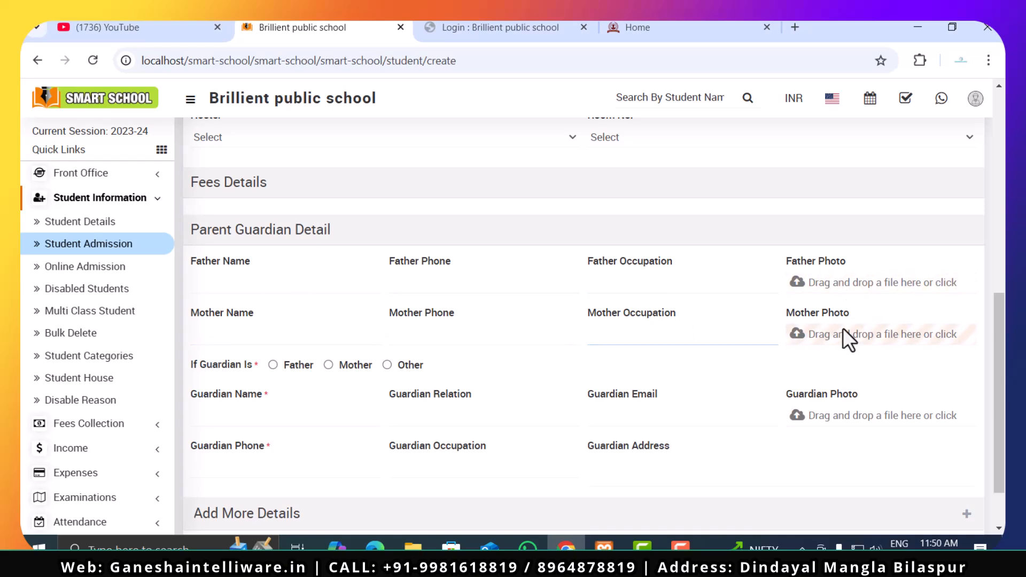
pyautogui.click(843, 330)
pyautogui.click(986, 27)
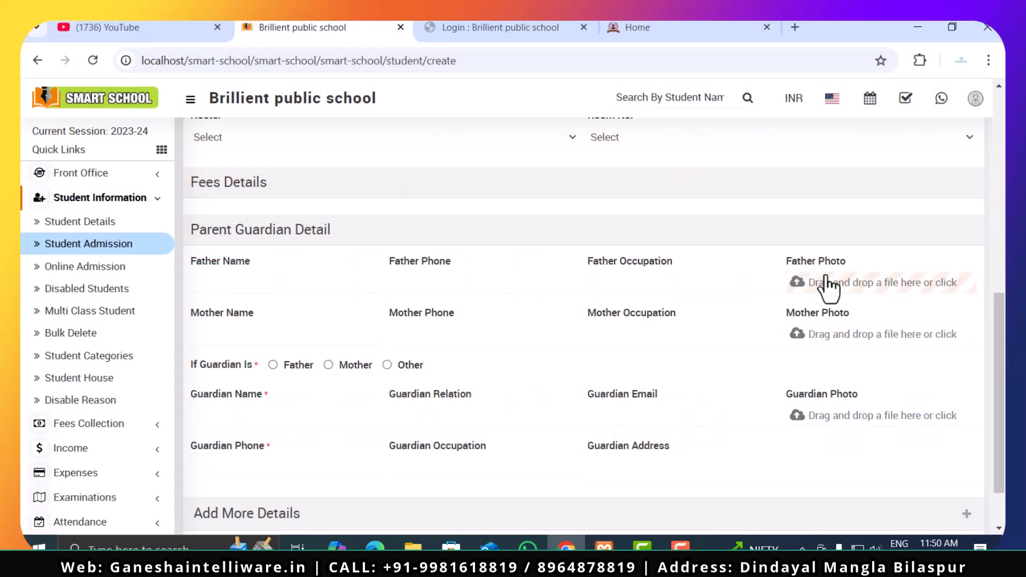
# - Go through the Guardian Name, Guardian Relation, Guardian Email and remaining guardian fields, leaving them empty
pyautogui.scroll(-1, 427, 390)
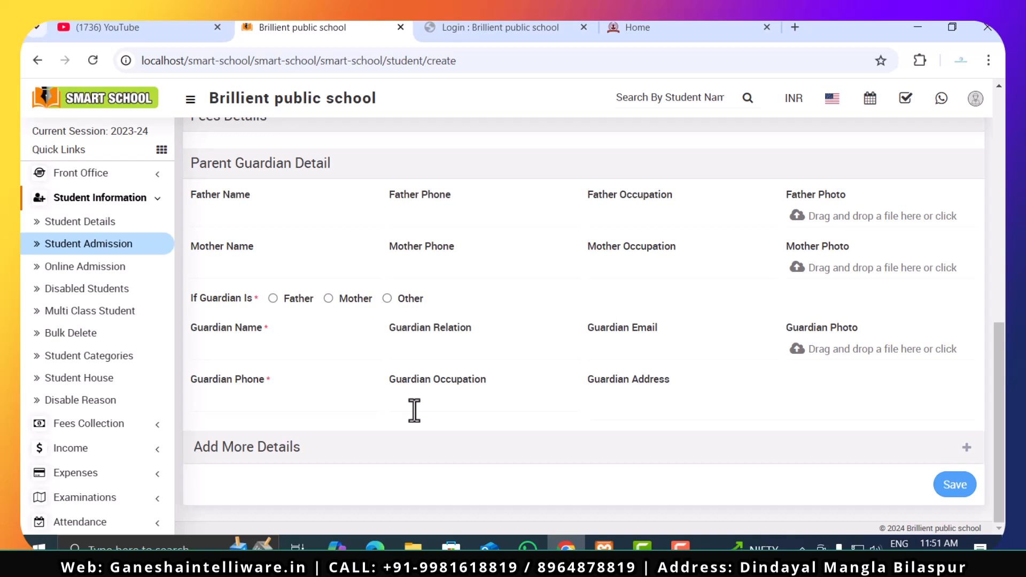
pyautogui.click(245, 351)
pyautogui.click(490, 348)
pyautogui.click(644, 354)
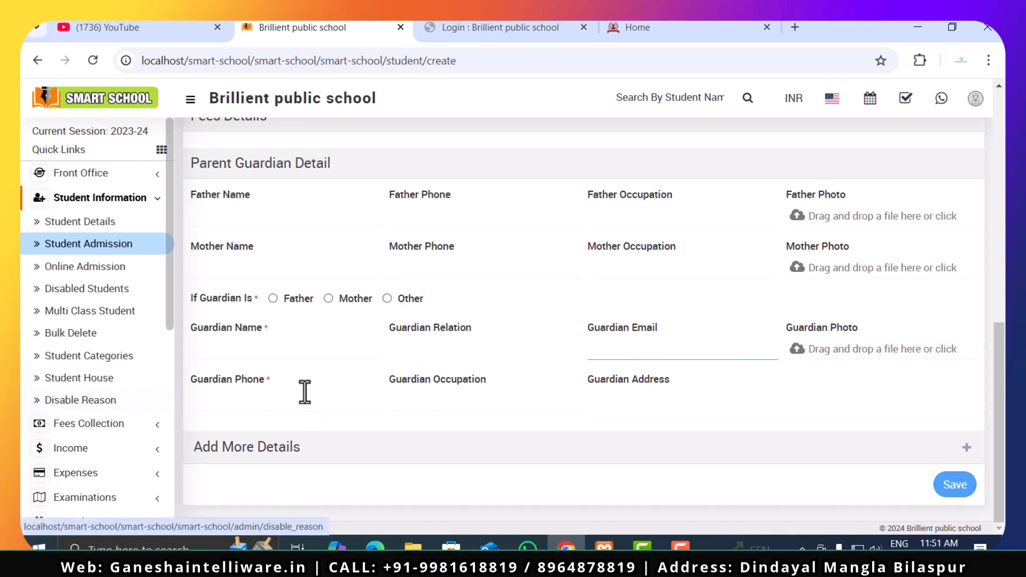
pyautogui.click(752, 384)
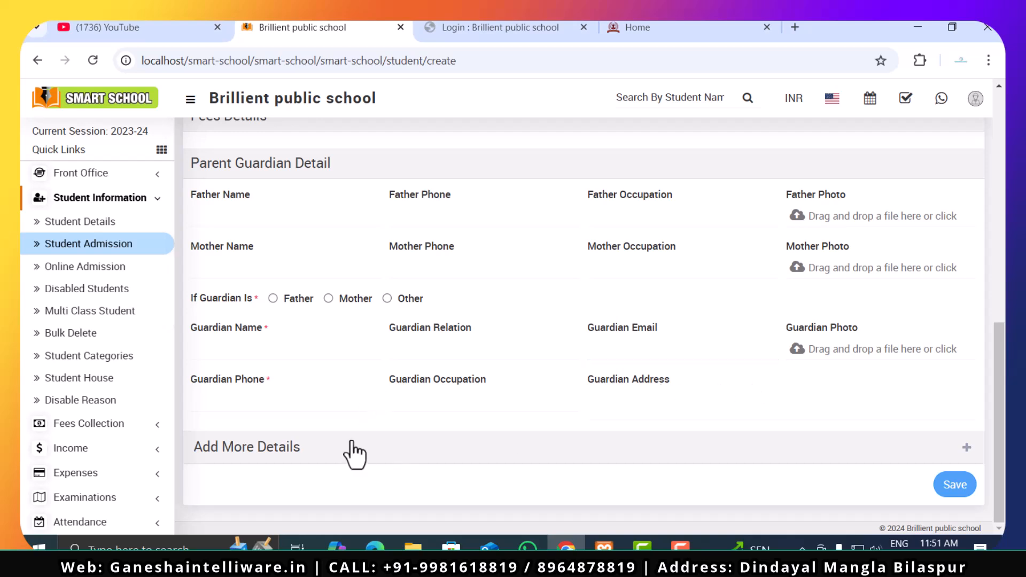
# - Expand Add More Details and review the student address, miscellaneous bank details and document upload fields
pyautogui.click(966, 448)
pyautogui.scroll(-4, 580, 340)
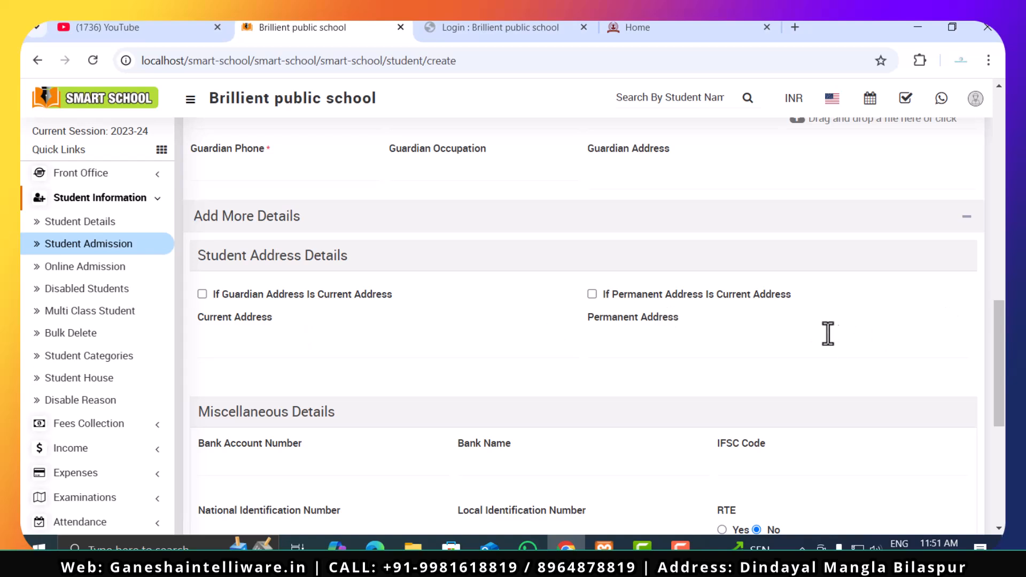
pyautogui.scroll(-4, 729, 337)
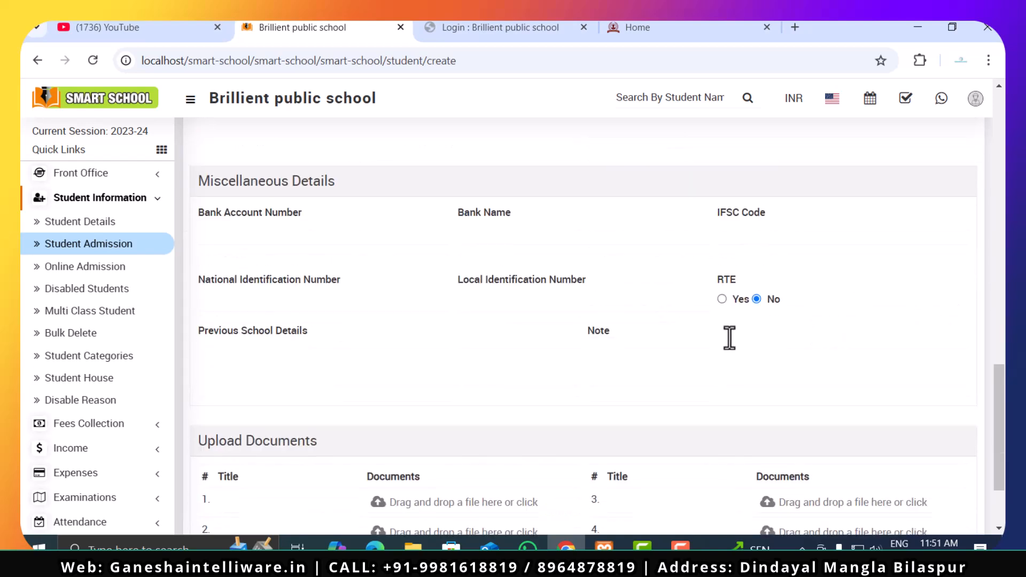
pyautogui.click(260, 231)
pyautogui.click(521, 236)
pyautogui.scroll(-3, 756, 315)
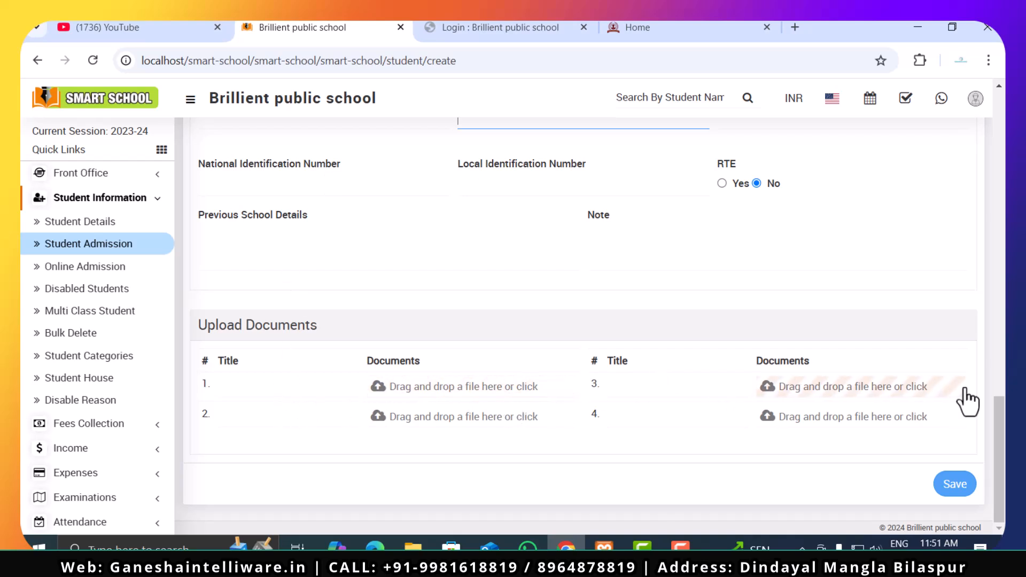
# - Return to the start of the Student Admission form and open the Online Admission student list
pyautogui.scroll(10, 638, 400)
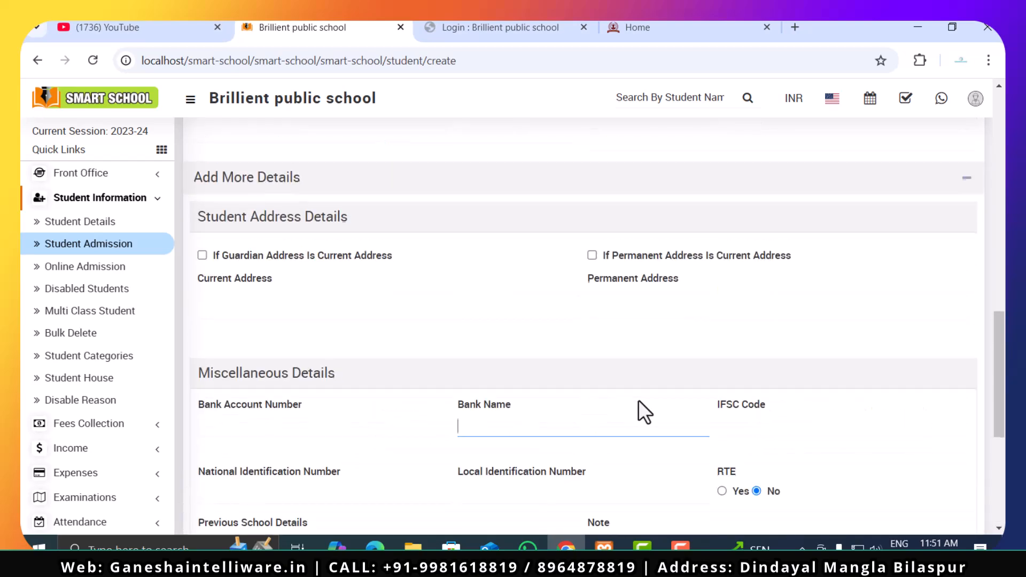
pyautogui.scroll(6, 638, 400)
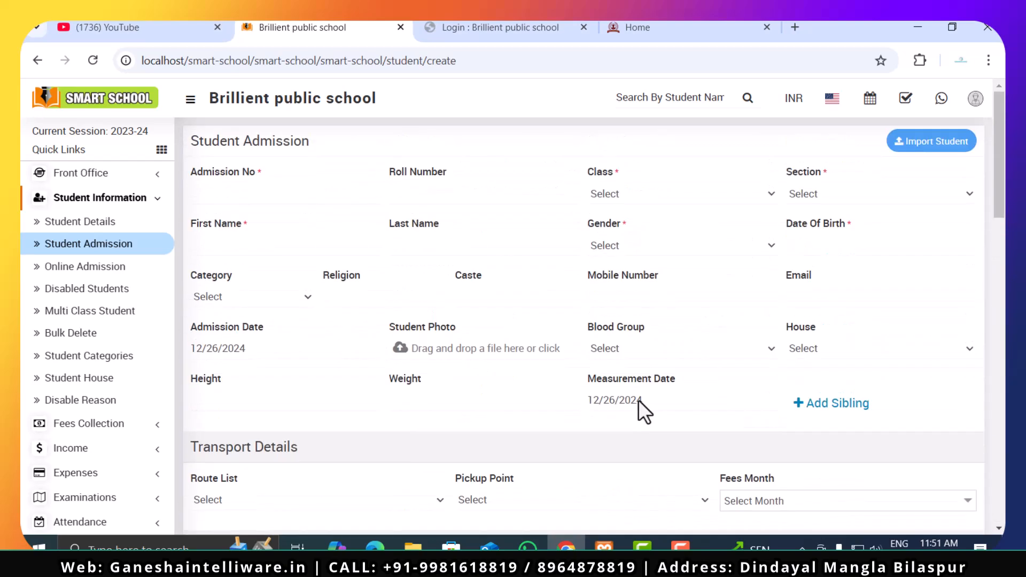
pyautogui.click(62, 269)
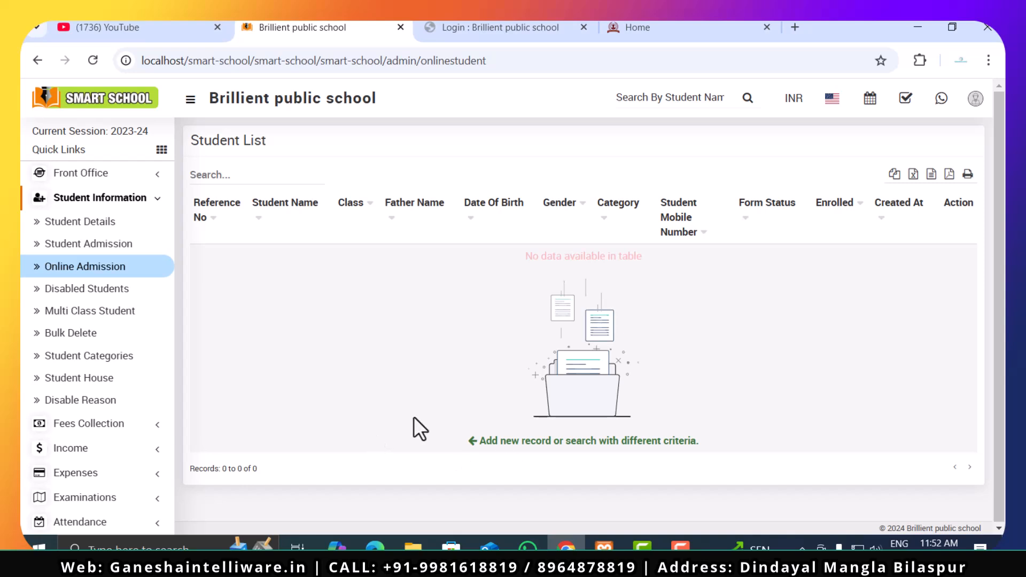
# - Open the Online Admission page in System Setting and review its form setting and fields setting
pyautogui.scroll(-5, 137, 424)
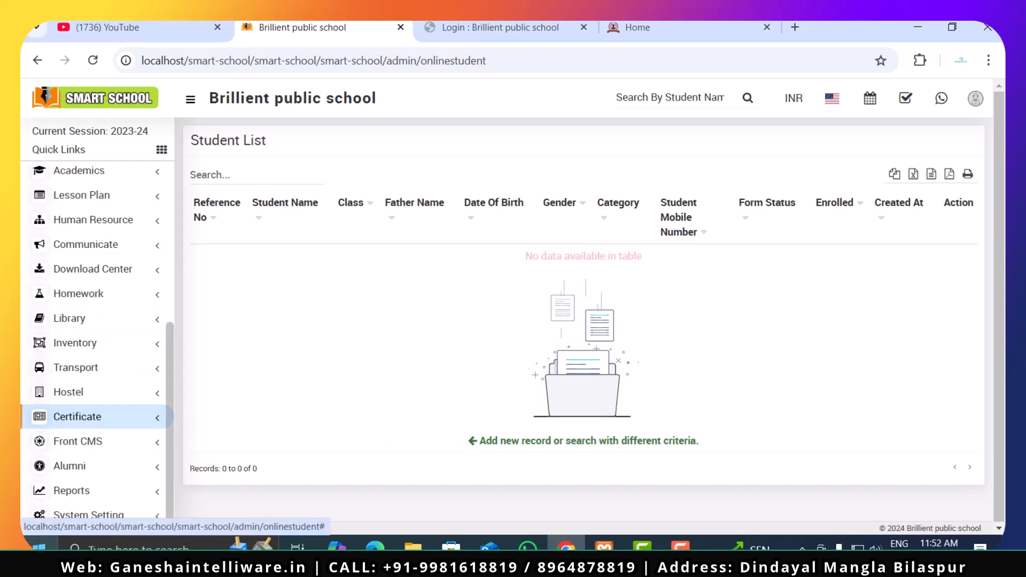
pyautogui.click(70, 516)
pyautogui.scroll(-9, 79, 511)
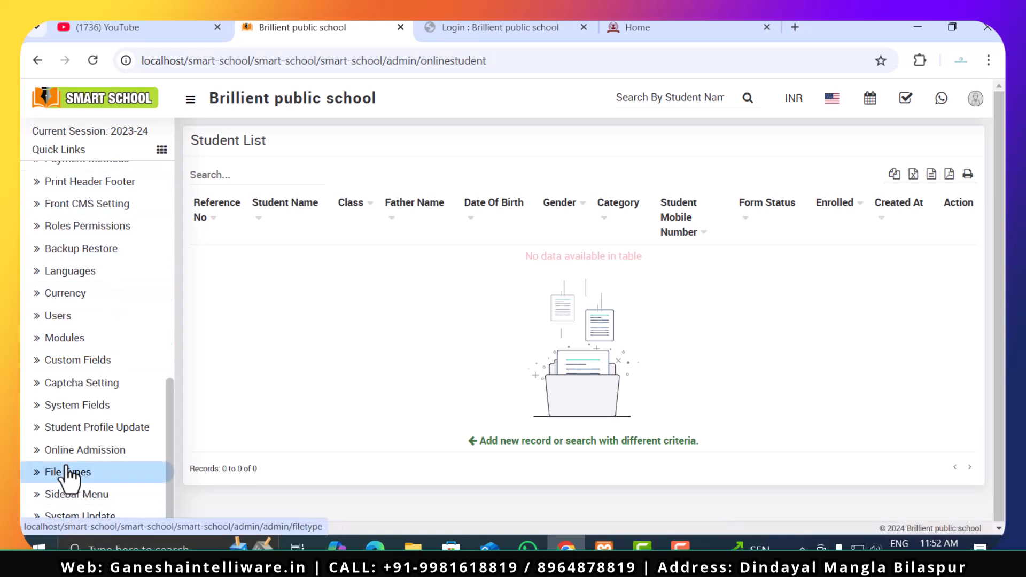
pyautogui.click(50, 452)
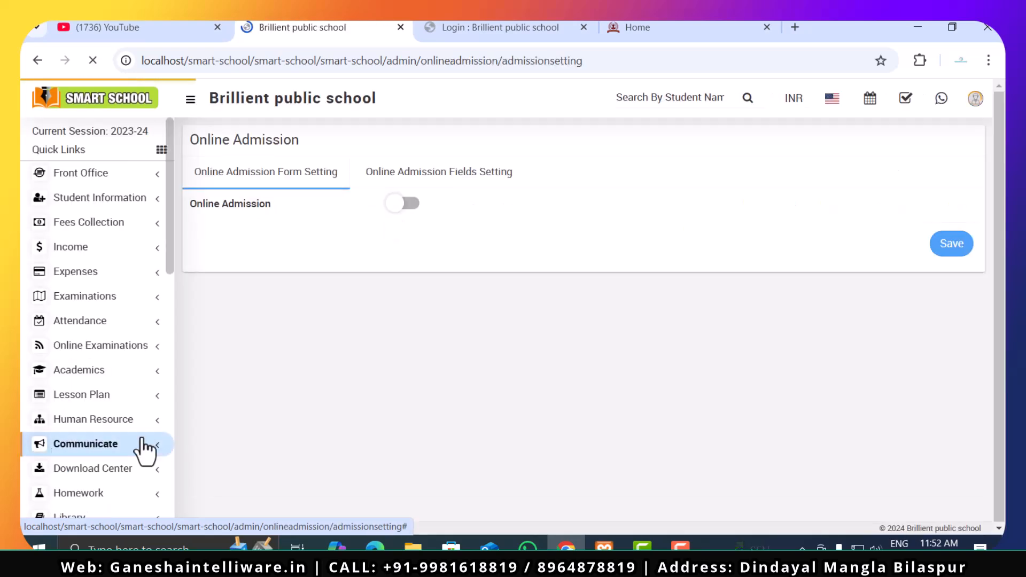
pyautogui.click(421, 179)
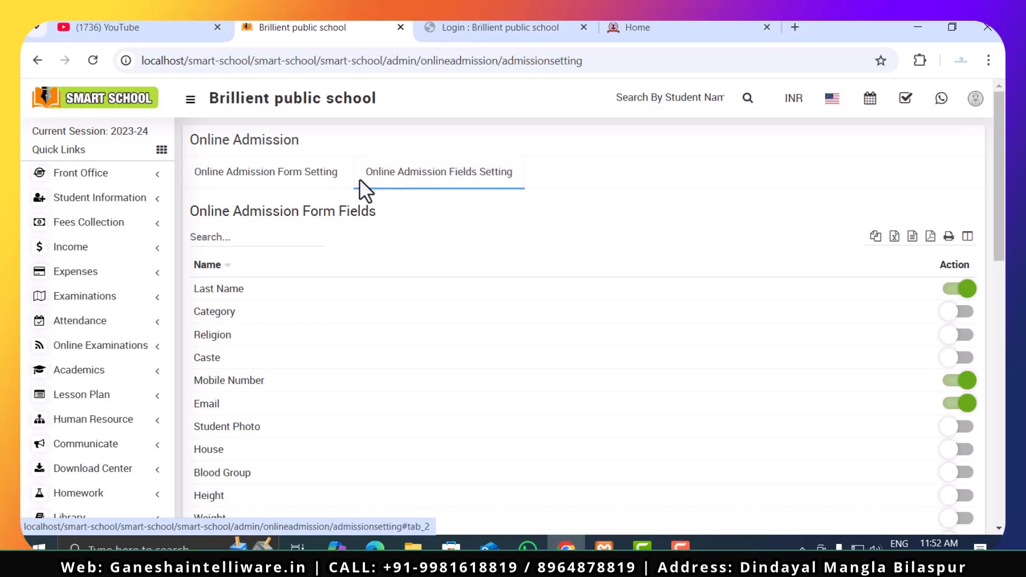
pyautogui.click(244, 180)
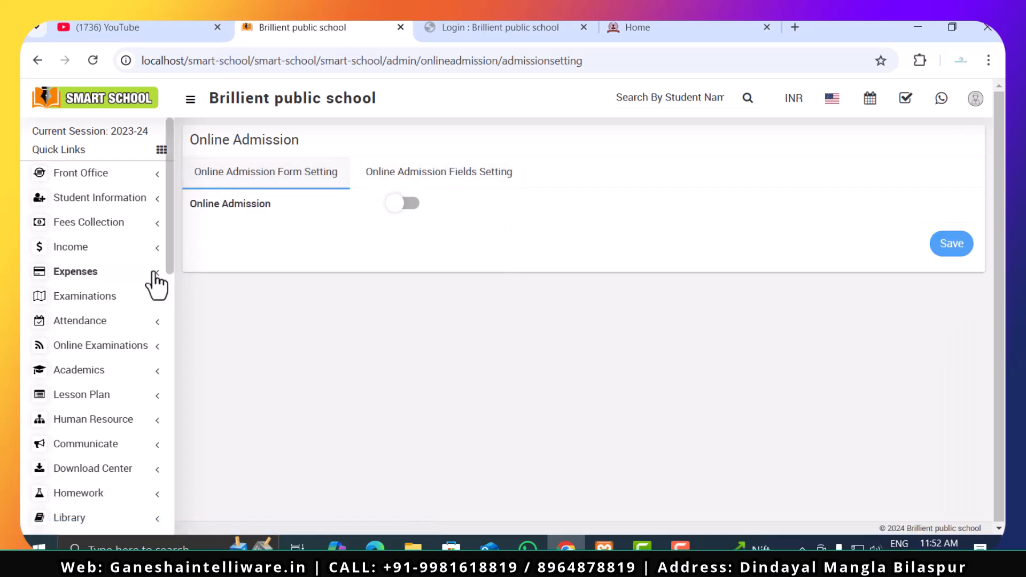
# - Go back to Student Information and open the Disabled Students page to review its search criteria and list
pyautogui.click(61, 173)
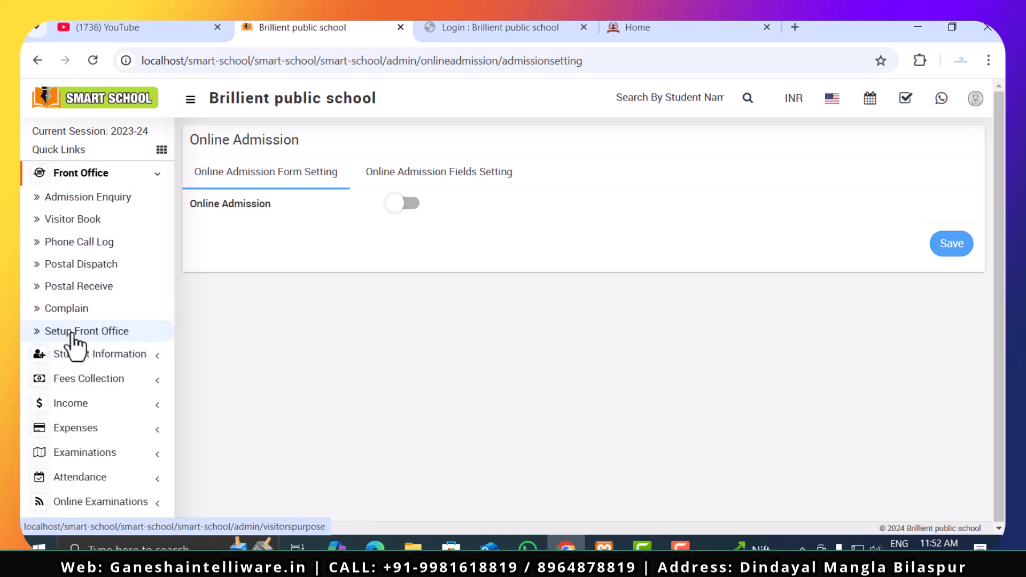
pyautogui.scroll(-2, 73, 344)
pyautogui.click(86, 274)
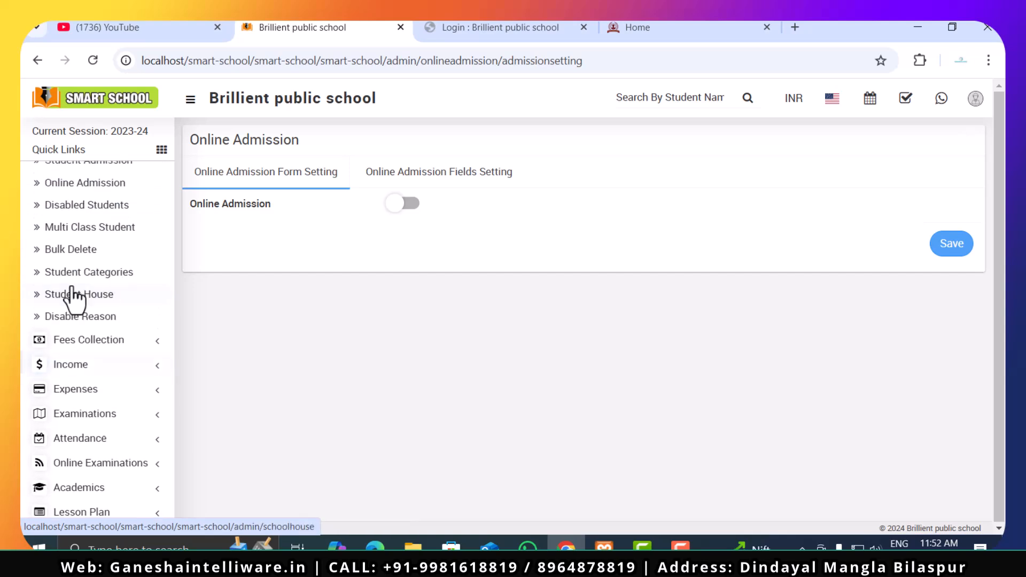
pyautogui.scroll(2, 75, 295)
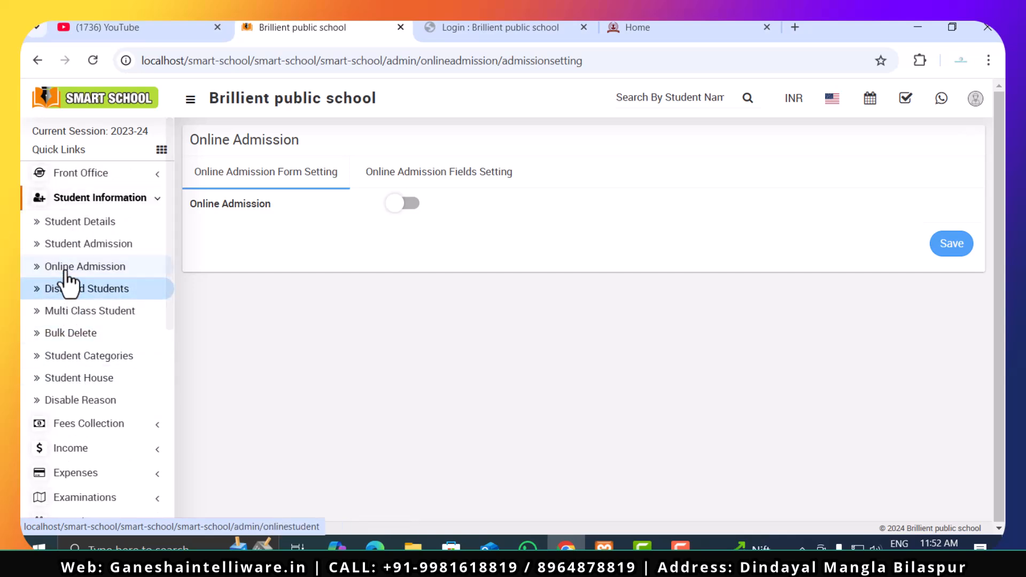
pyautogui.click(63, 290)
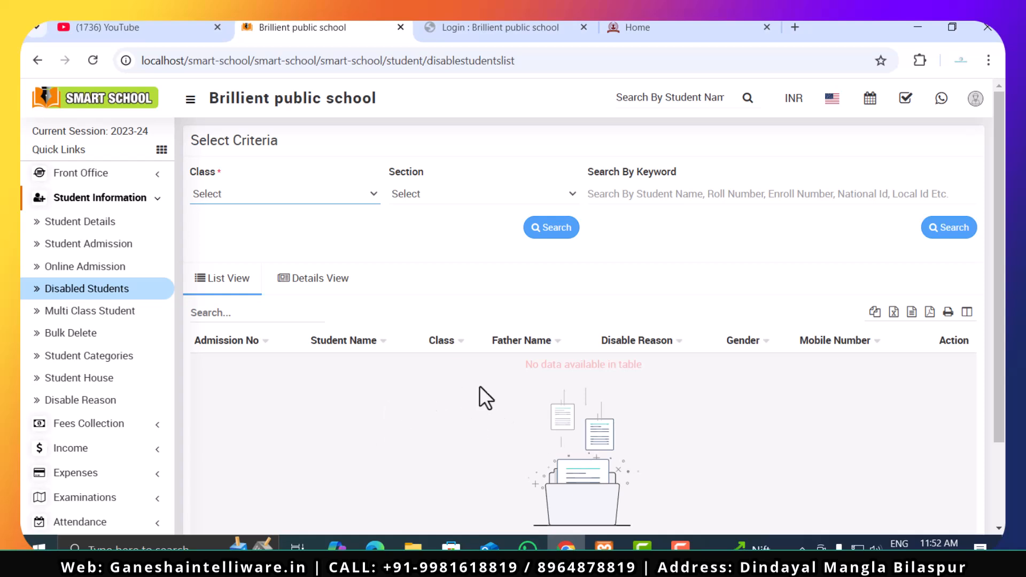
# - Open the Multi Class Student page and check the Class and Section options, leaving both unselected
pyautogui.click(84, 315)
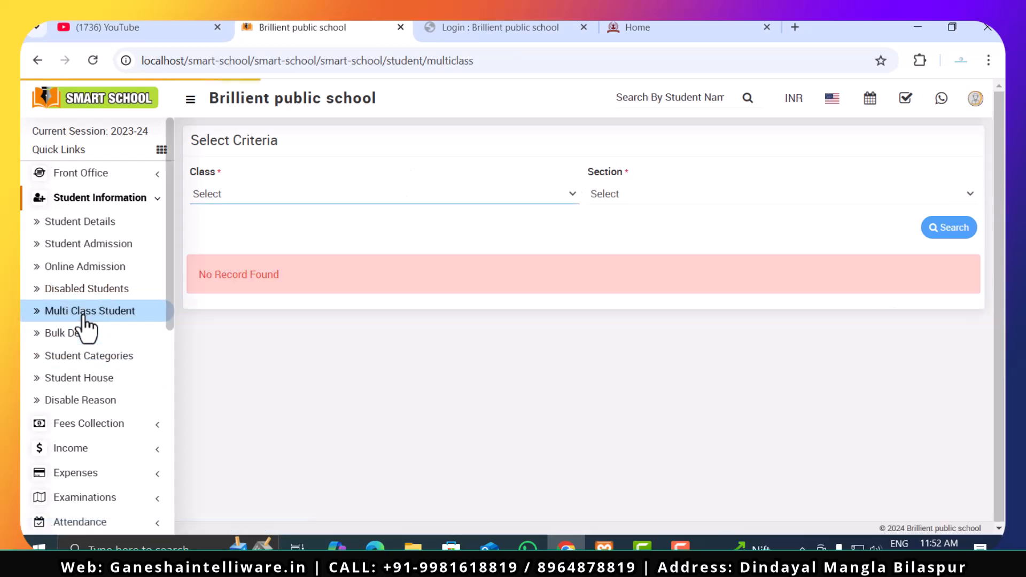
pyautogui.click(345, 198)
pyautogui.click(353, 197)
pyautogui.click(627, 194)
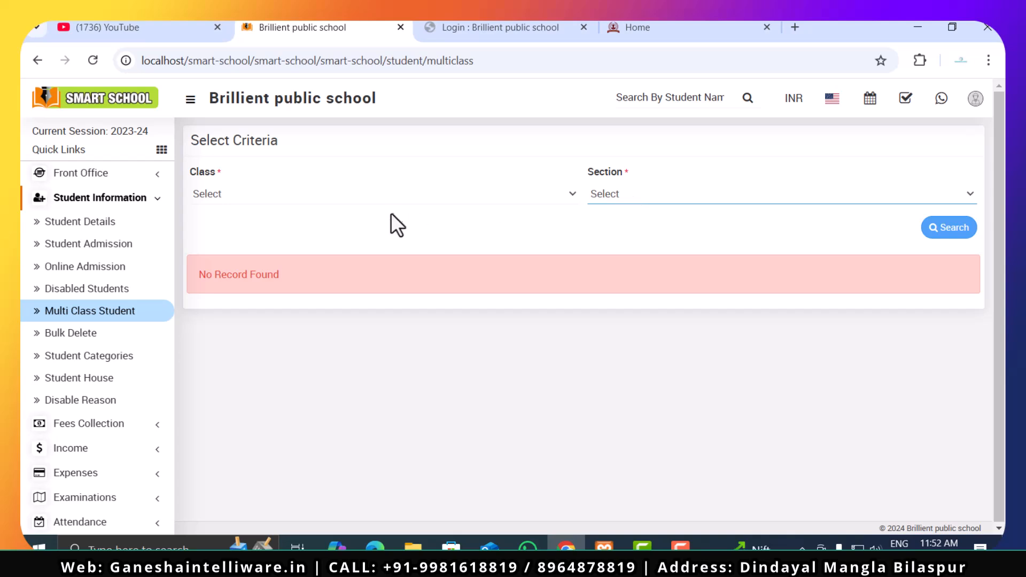
pyautogui.click(386, 198)
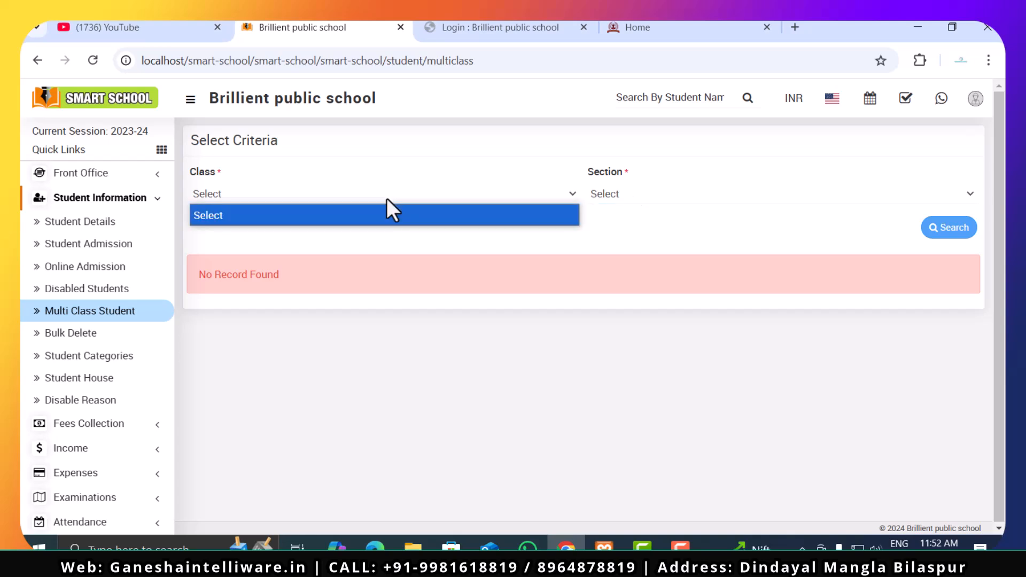
pyautogui.click(386, 198)
pyautogui.click(386, 198)
pyautogui.click(386, 197)
pyautogui.click(386, 198)
pyautogui.click(386, 198)
pyautogui.click(739, 200)
pyautogui.click(740, 200)
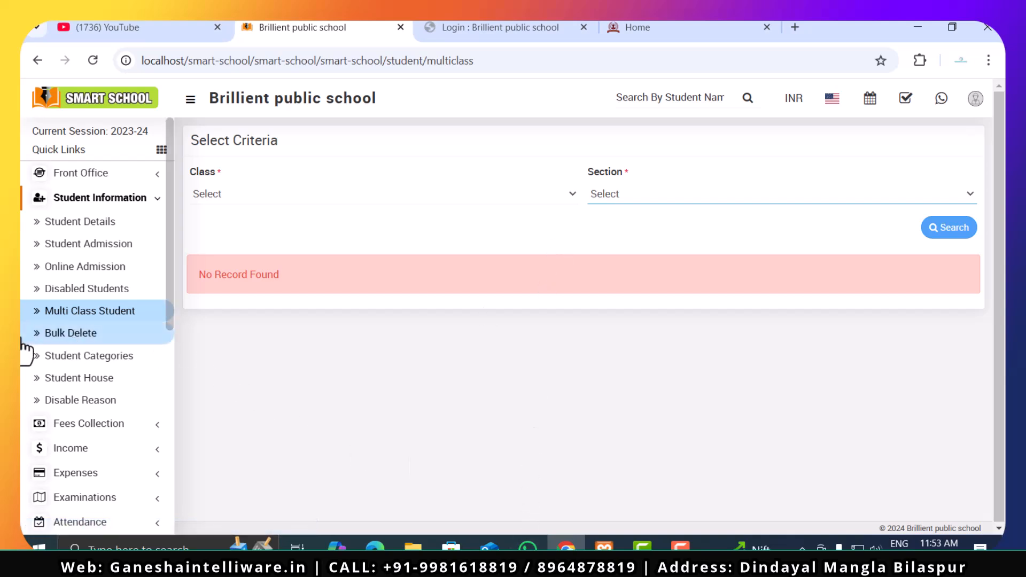
# - Open the Bulk Delete page and check its Class and Section options without selecting any
pyautogui.click(90, 334)
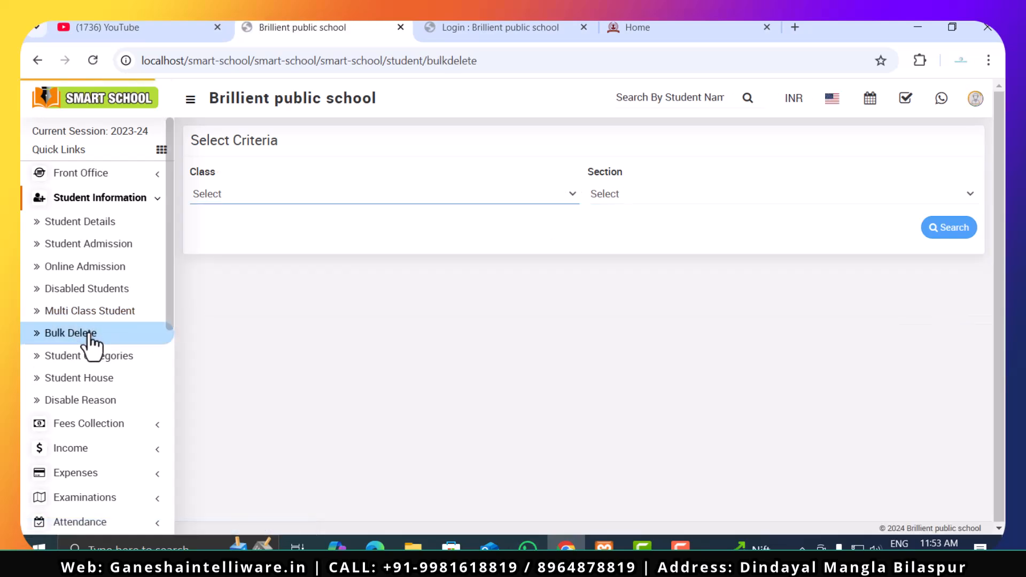
pyautogui.click(494, 203)
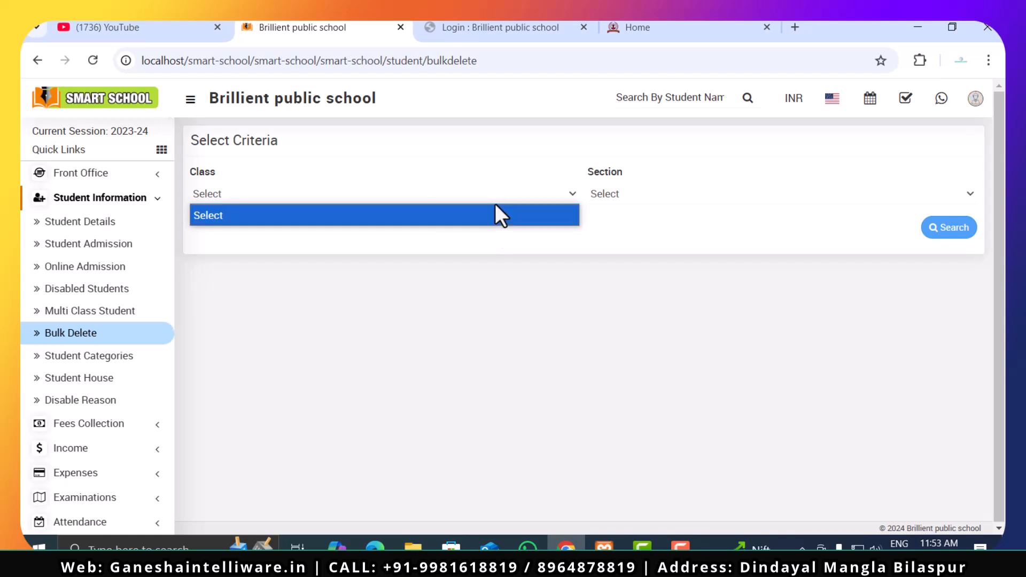
pyautogui.click(657, 212)
pyautogui.click(666, 194)
pyautogui.click(670, 213)
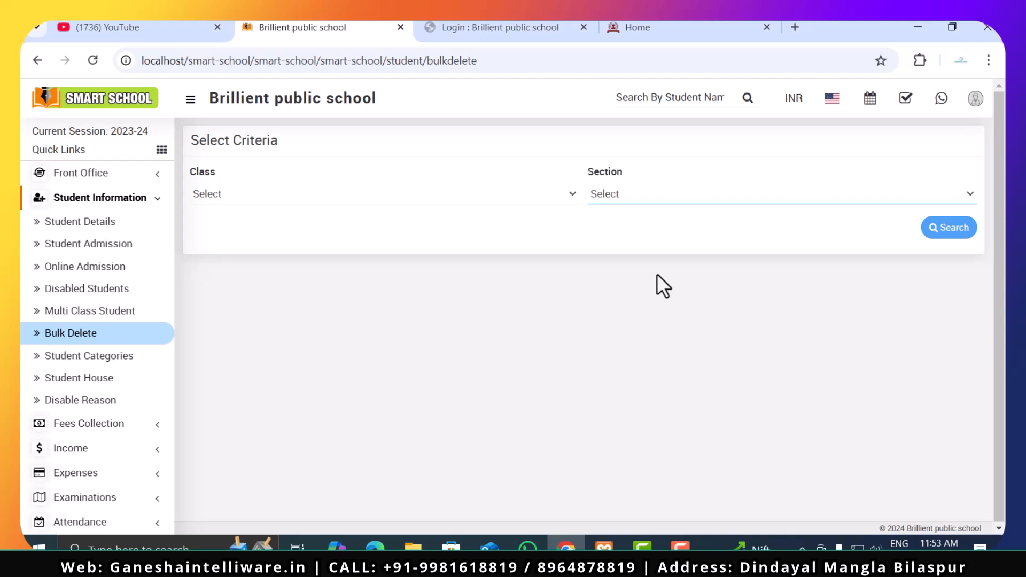
pyautogui.click(287, 193)
pyautogui.click(294, 215)
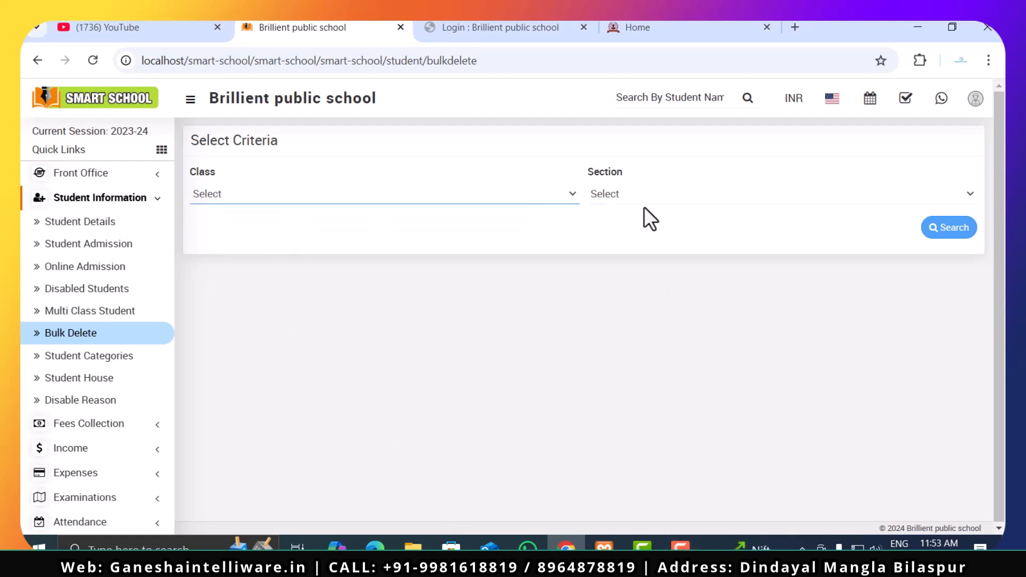
pyautogui.click(658, 197)
pyautogui.click(669, 225)
pyautogui.click(681, 201)
pyautogui.click(680, 229)
pyautogui.click(681, 230)
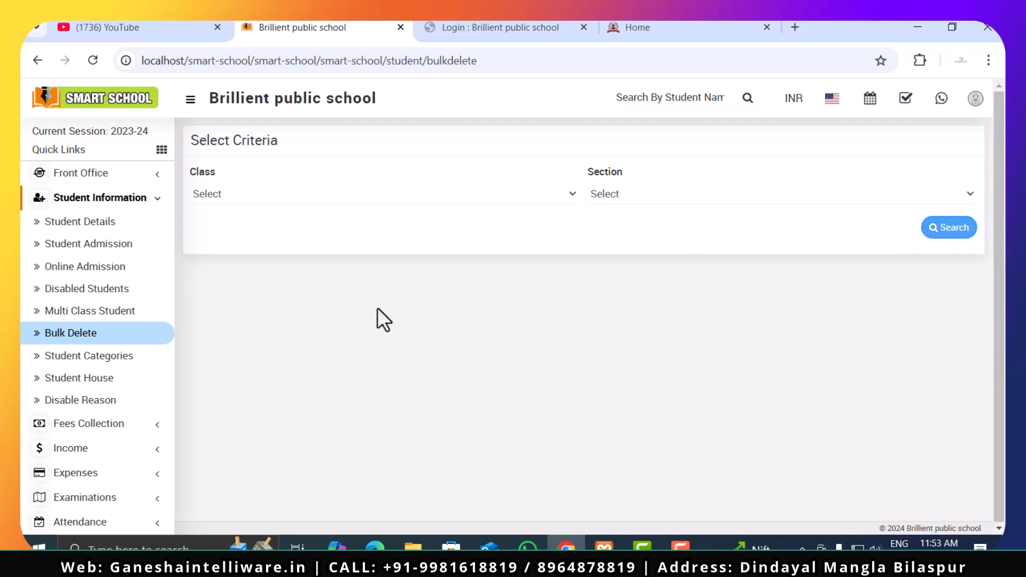
# - View the Student Categories page, followed by the Student House page with its Add School House form
pyautogui.click(106, 366)
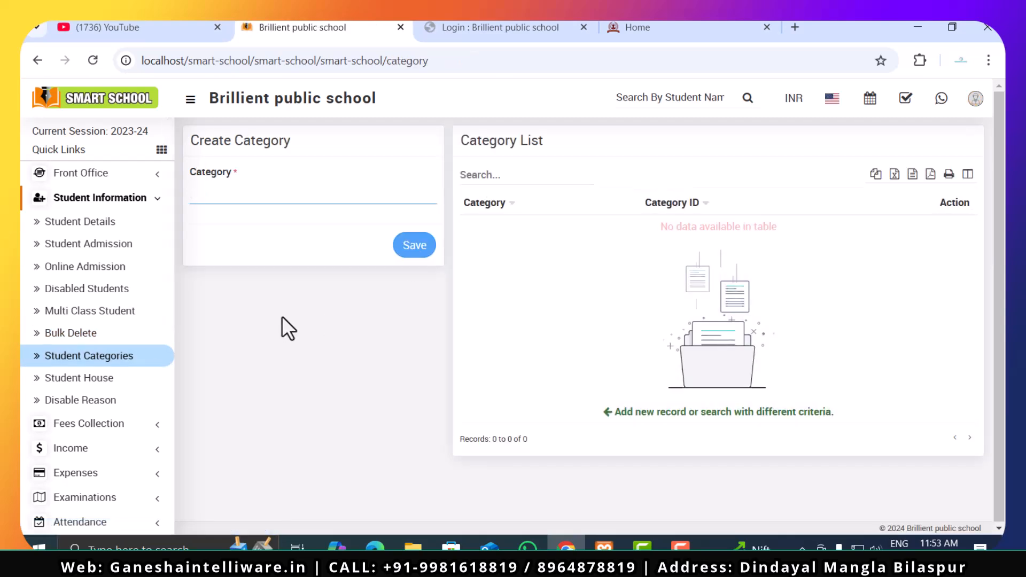
pyautogui.click(105, 397)
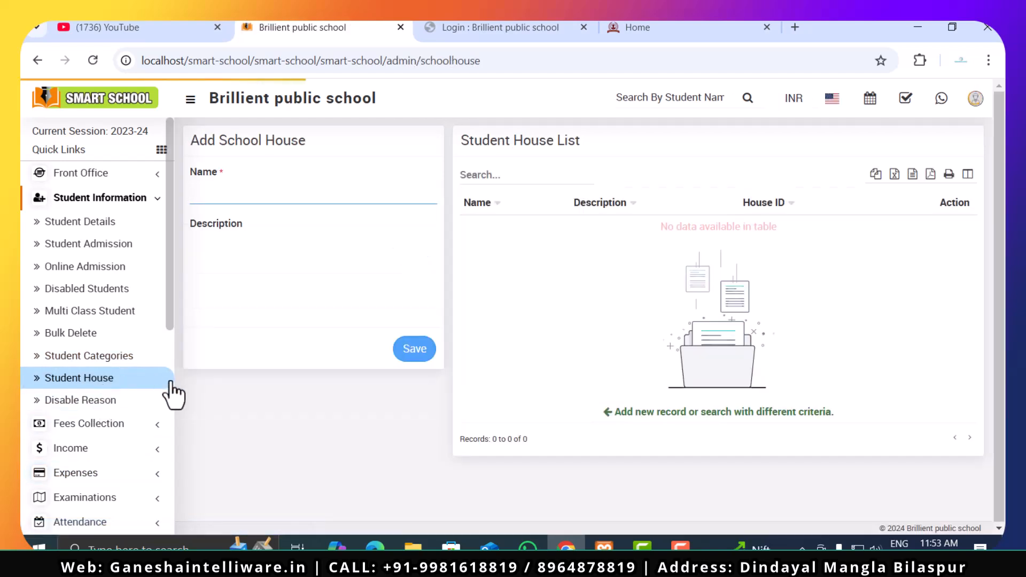
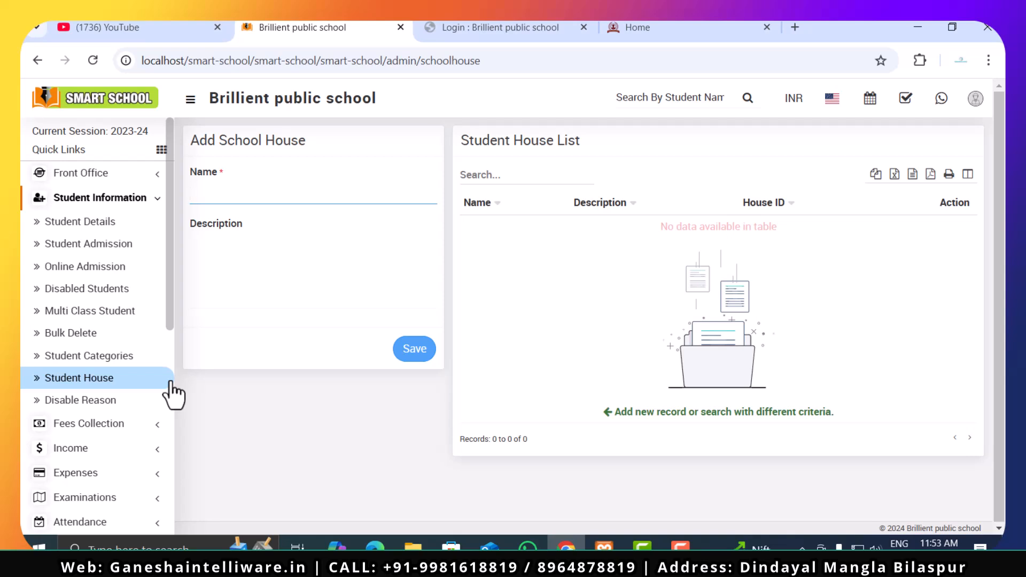
# - Open the Disable Reason page and place the cursor in the Disable Reason field of the add form
pyautogui.click(124, 402)
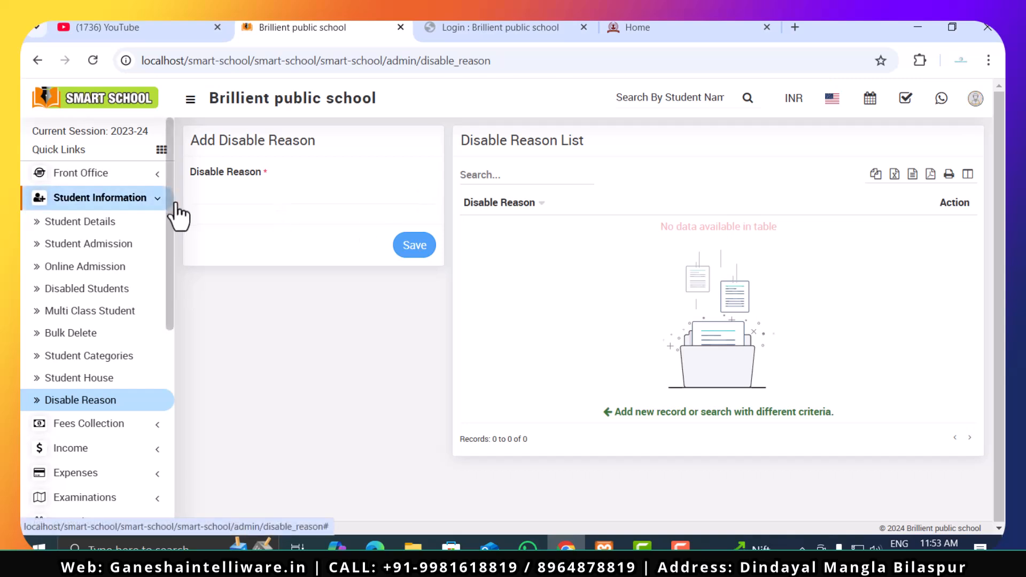
pyautogui.click(257, 204)
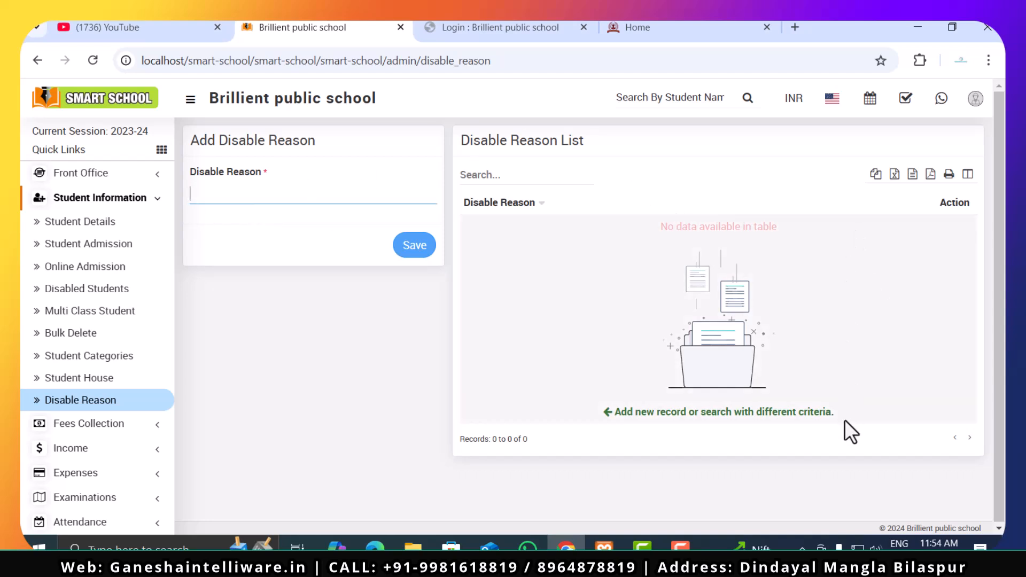
# - Open the Collect Fees page under Fees Collection and review its Class and Section options and student list
pyautogui.click(121, 434)
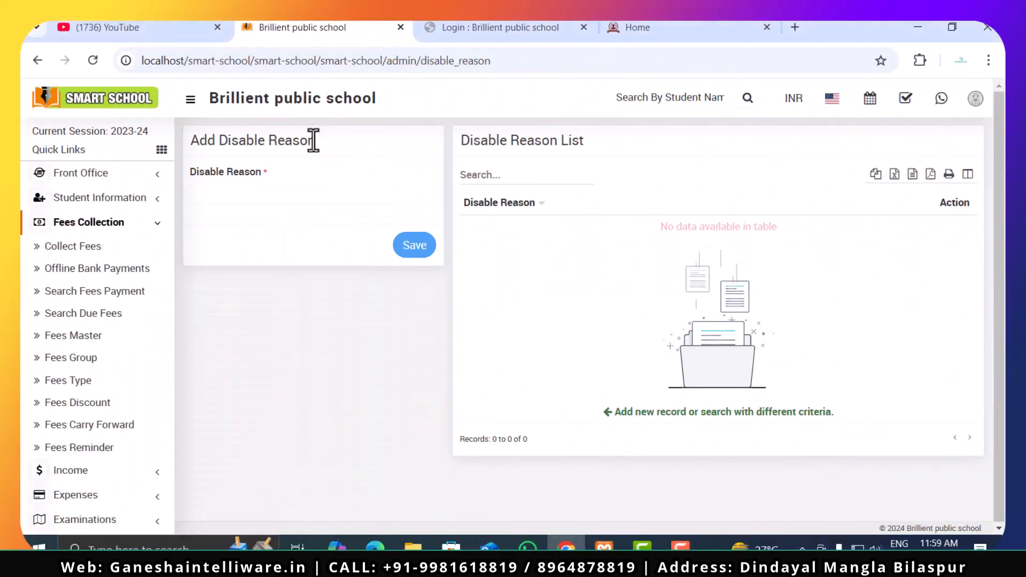
pyautogui.click(77, 257)
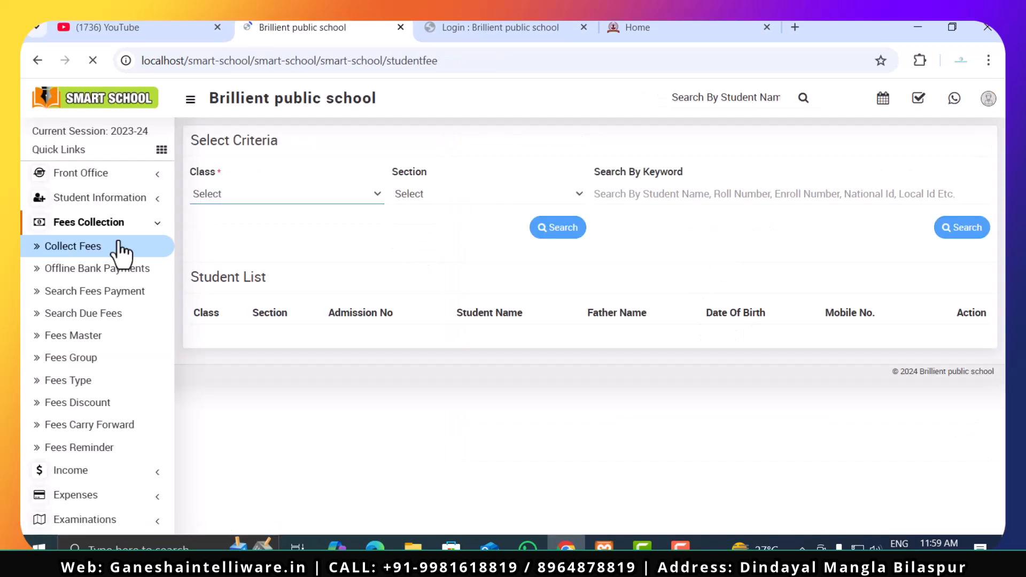
pyautogui.click(326, 195)
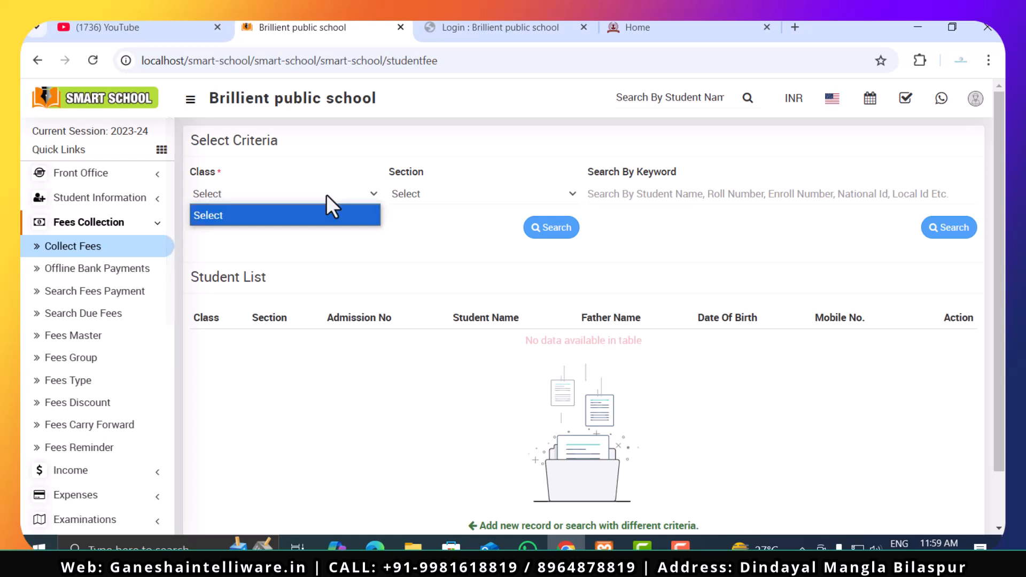
pyautogui.click(318, 220)
pyautogui.click(483, 199)
pyautogui.click(481, 240)
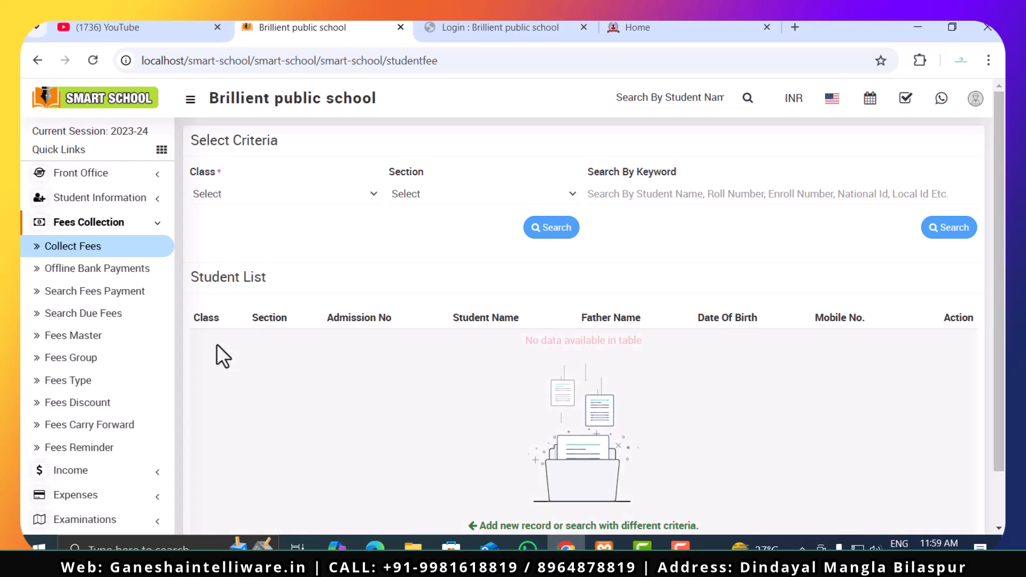
pyautogui.scroll(-1, 232, 409)
pyautogui.scroll(1, 233, 408)
# - View the Offline Bank Payments page, followed by the Search Fees Payment page with its Payment ID field
pyautogui.click(51, 272)
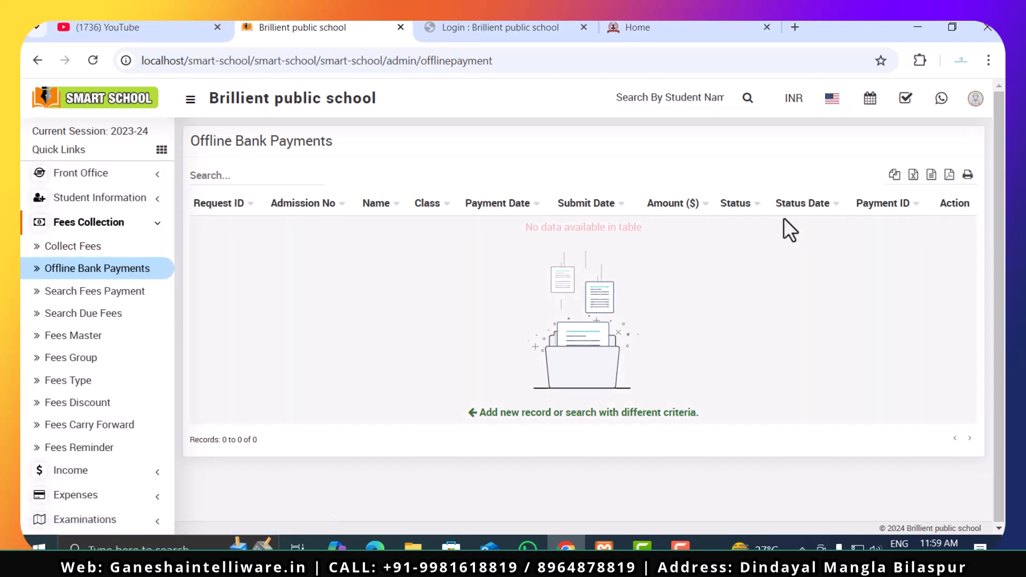
pyautogui.click(96, 293)
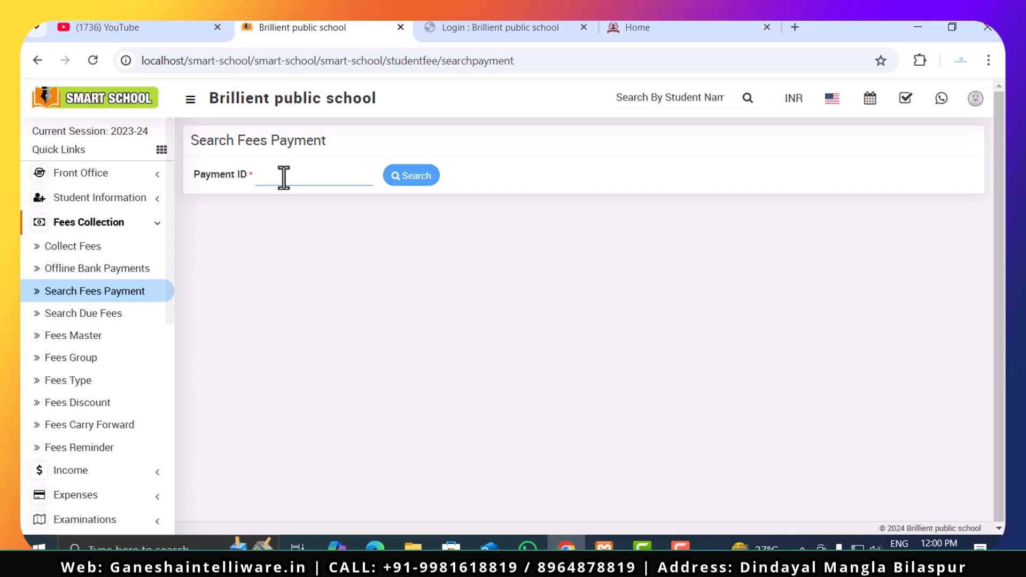
# - Open the Search Due Fees page and check the Fees Group, Class and Section options without selecting any
pyautogui.click(107, 323)
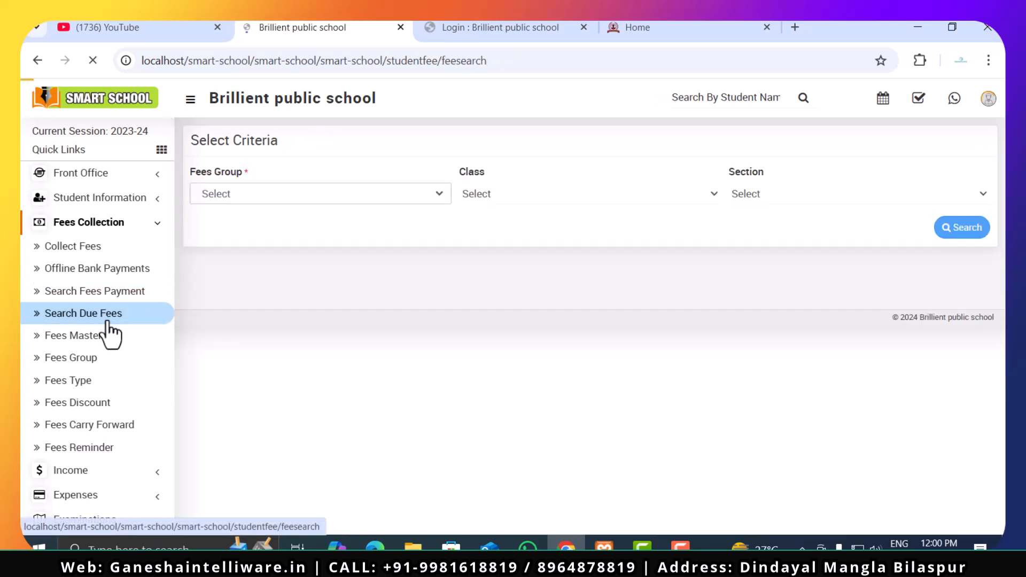
pyautogui.click(311, 196)
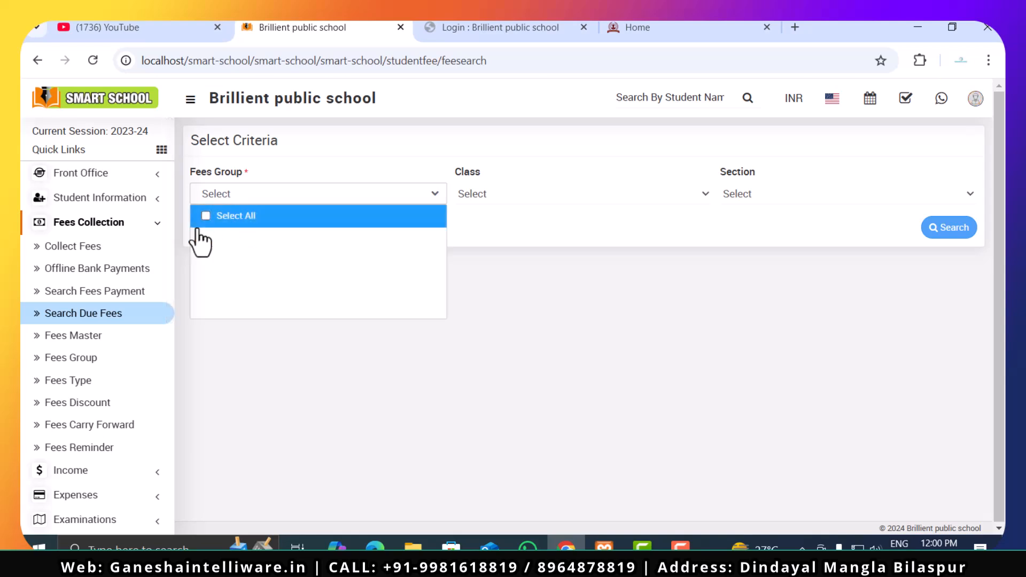
pyautogui.click(576, 248)
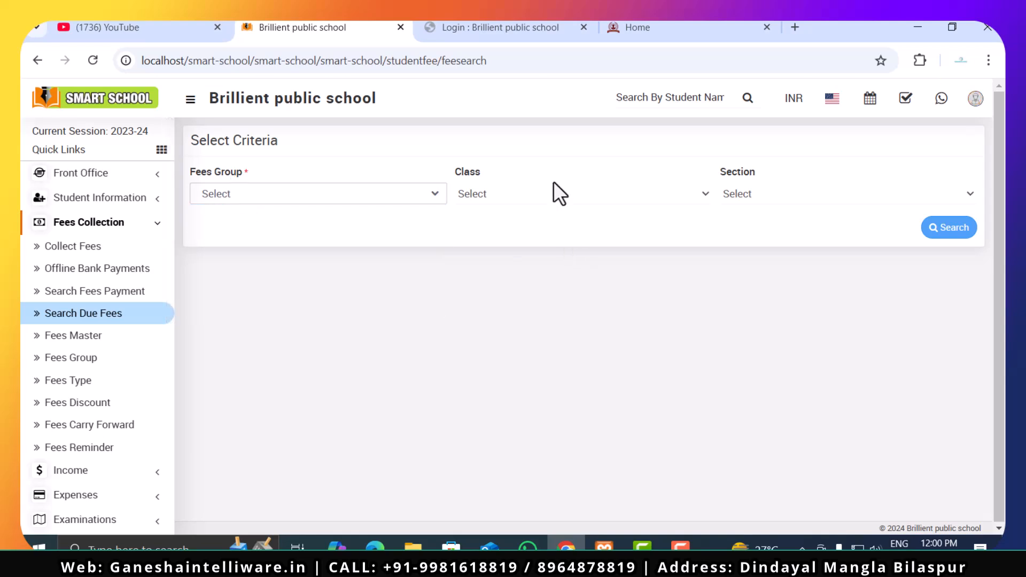
pyautogui.click(547, 193)
pyautogui.click(803, 190)
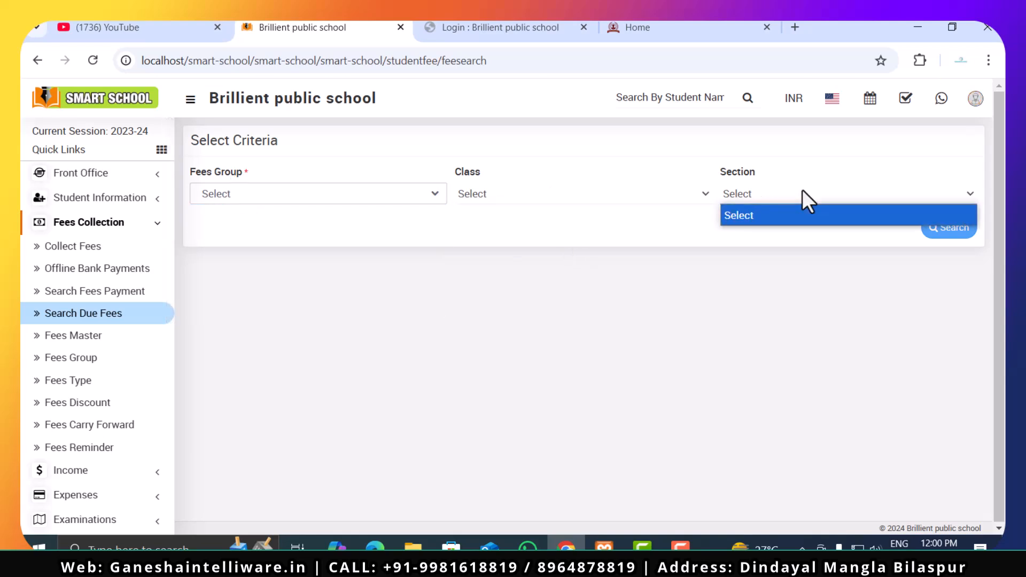
pyautogui.click(621, 231)
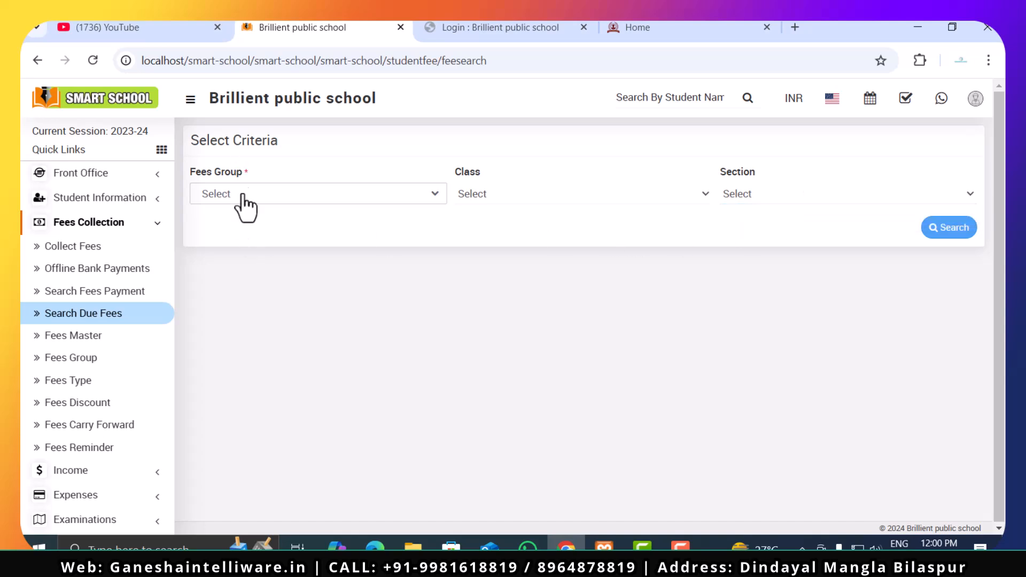
pyautogui.click(243, 197)
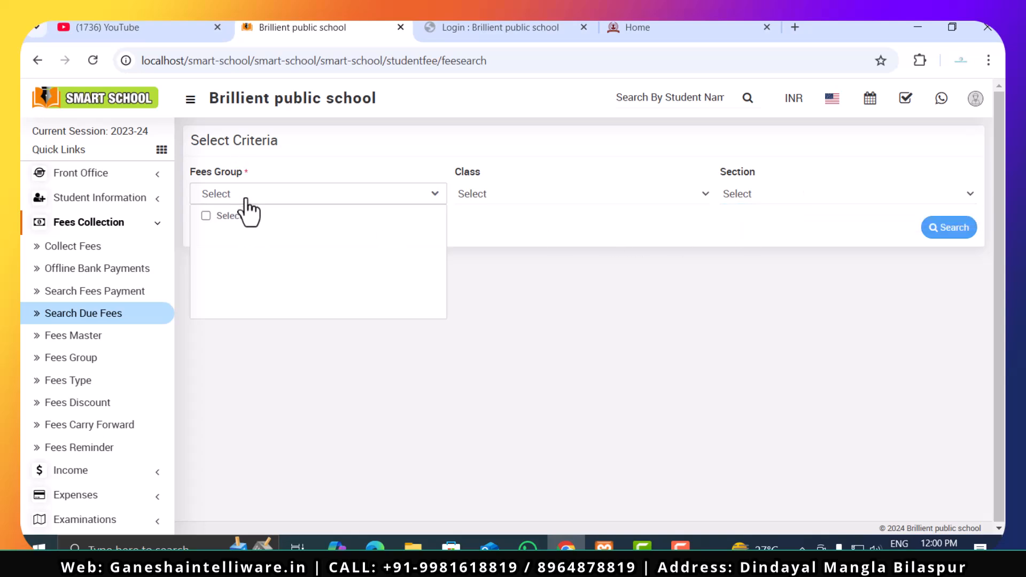
pyautogui.click(475, 225)
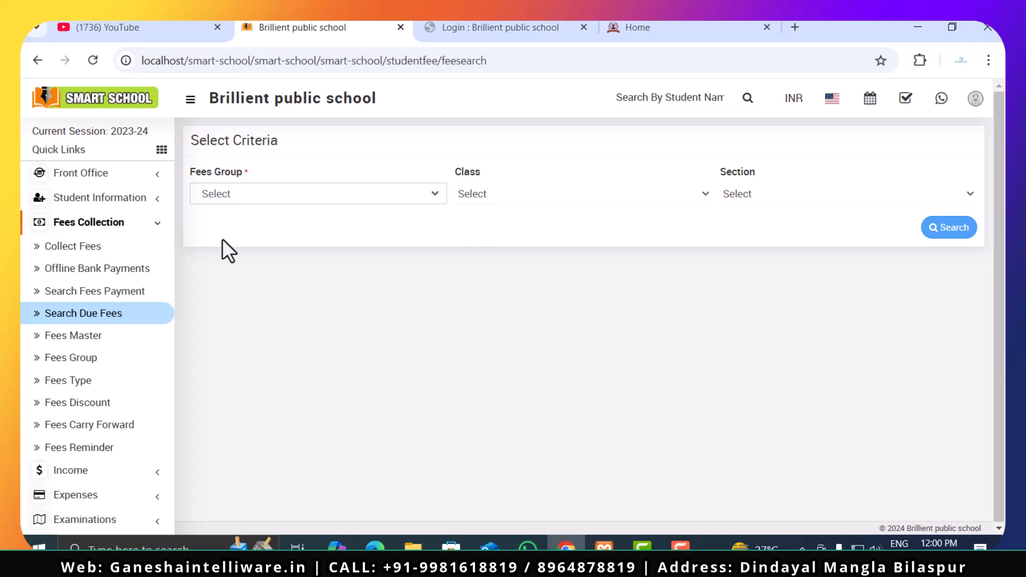
pyautogui.click(556, 198)
pyautogui.click(773, 195)
pyautogui.click(577, 243)
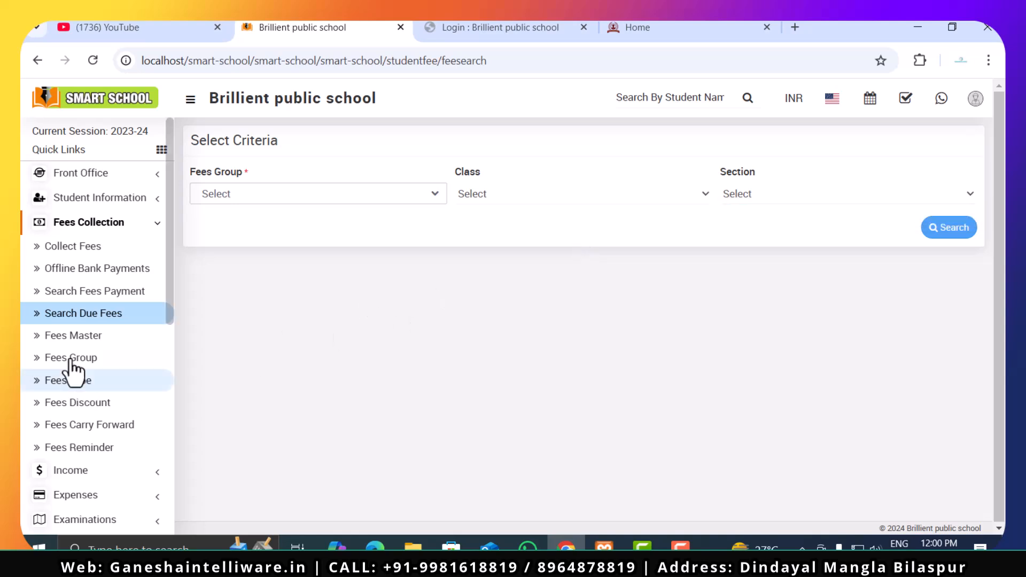
# - Open the Fees Master page and review the Fees Group, Fees Type, Due Date and Amount fields, leaving them unfilled
pyautogui.click(56, 344)
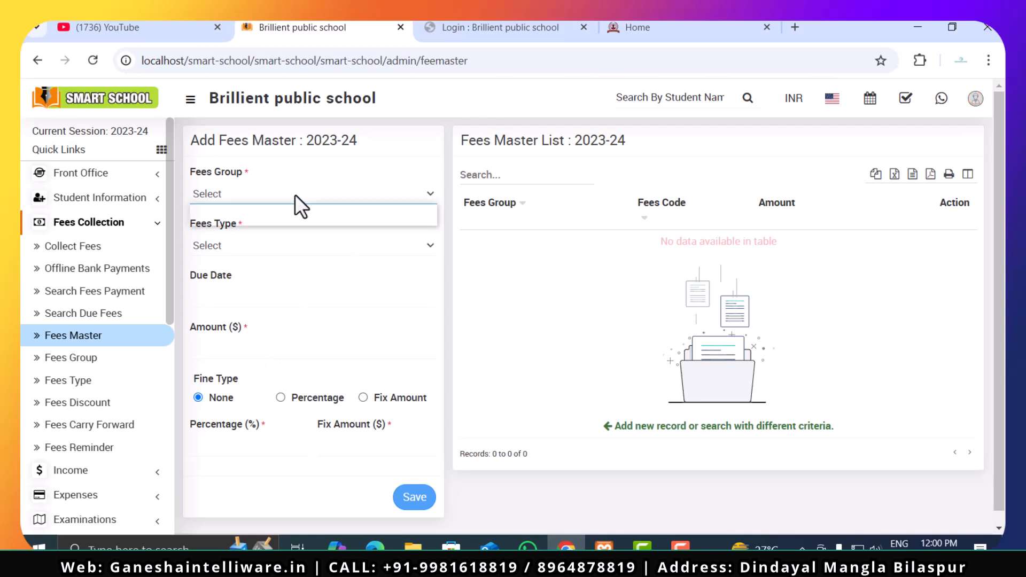
pyautogui.click(280, 245)
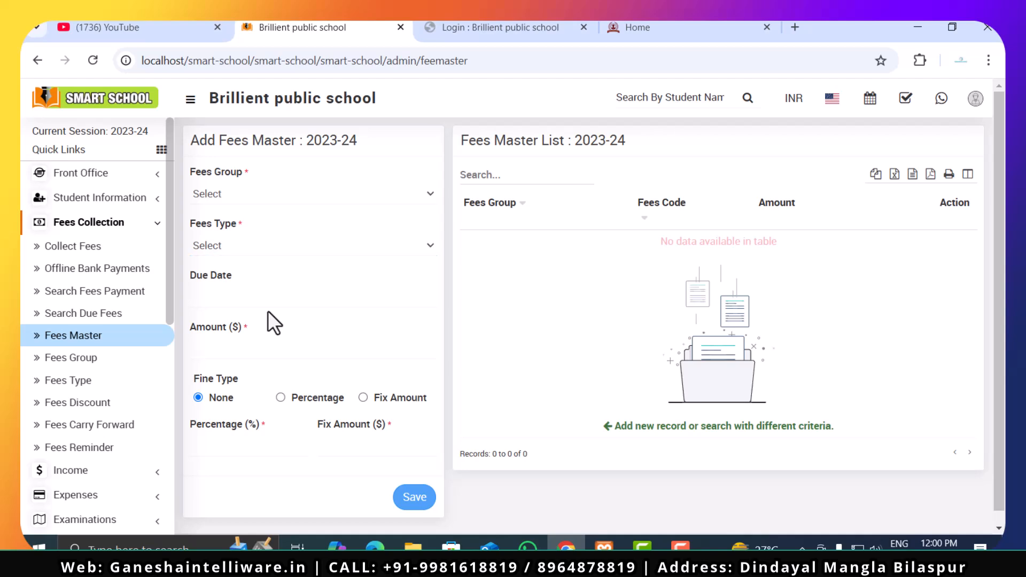
pyautogui.click(278, 300)
pyautogui.click(284, 324)
pyautogui.click(212, 305)
pyautogui.click(219, 347)
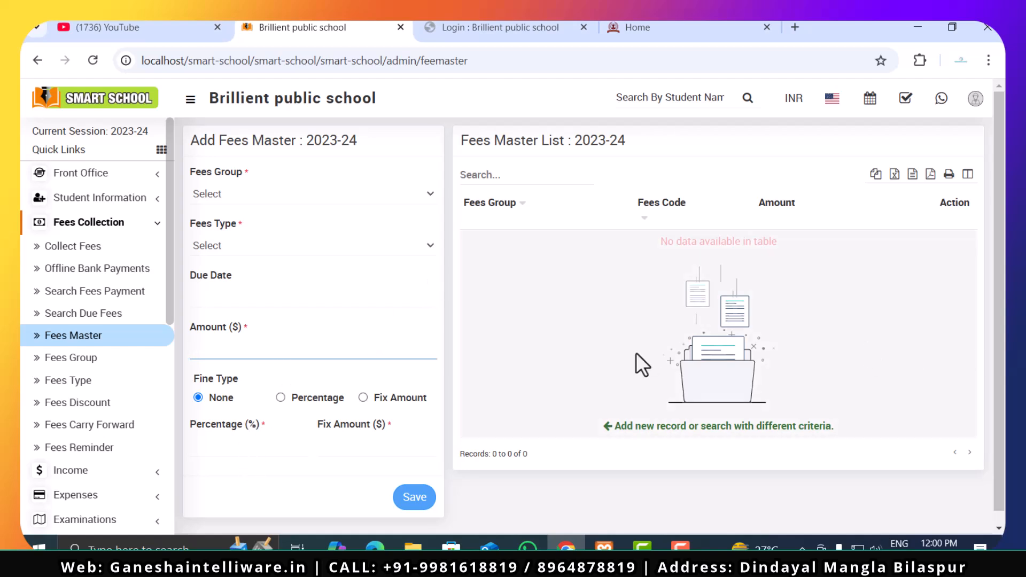
pyautogui.scroll(-1, 338, 425)
pyautogui.scroll(1, 338, 426)
pyautogui.click(240, 188)
pyautogui.click(239, 199)
pyautogui.click(240, 245)
pyautogui.click(239, 245)
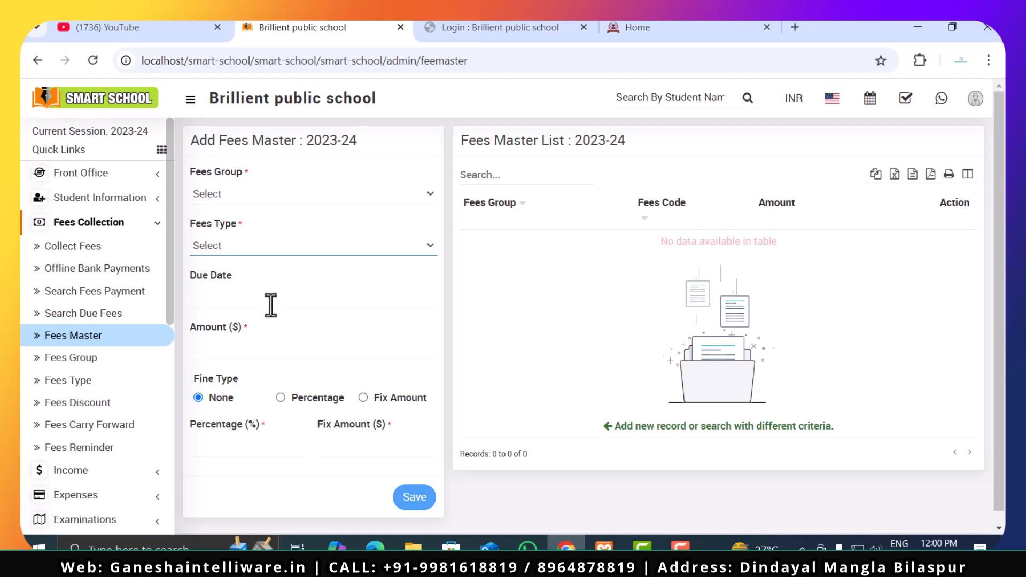
# - View the Fees Group page, followed by the Fees Type page with its Add Fees Type form
pyautogui.click(63, 361)
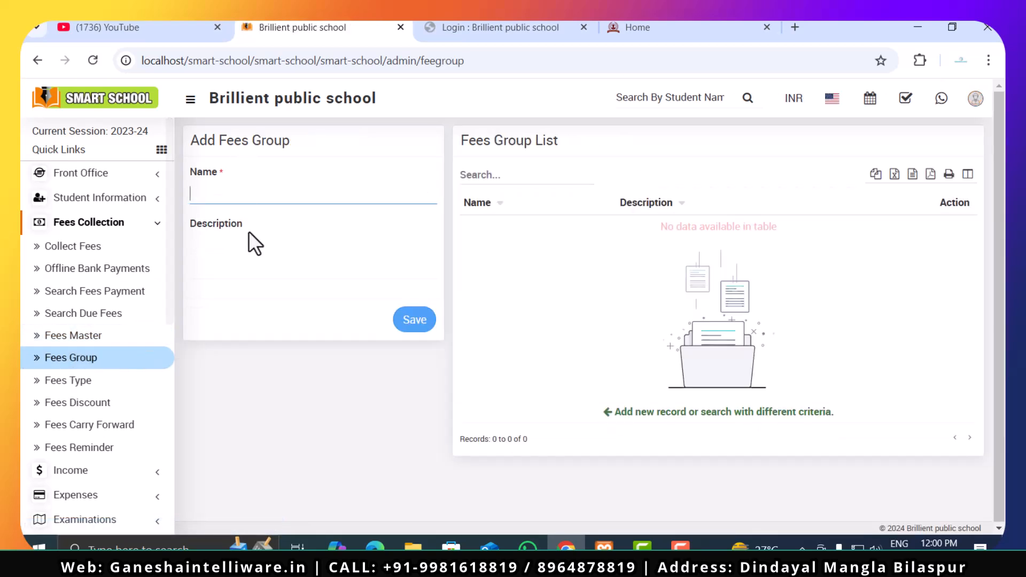
pyautogui.click(56, 388)
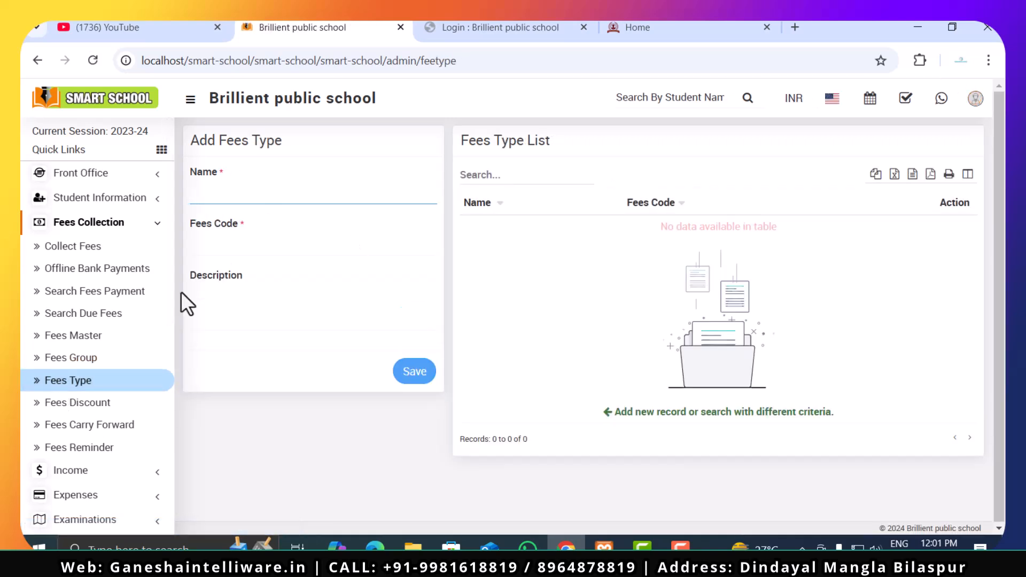
# - Open the Fees Discount page and review its form fields, trying both the Percentage and Fix Amount discount types without saving
pyautogui.click(92, 405)
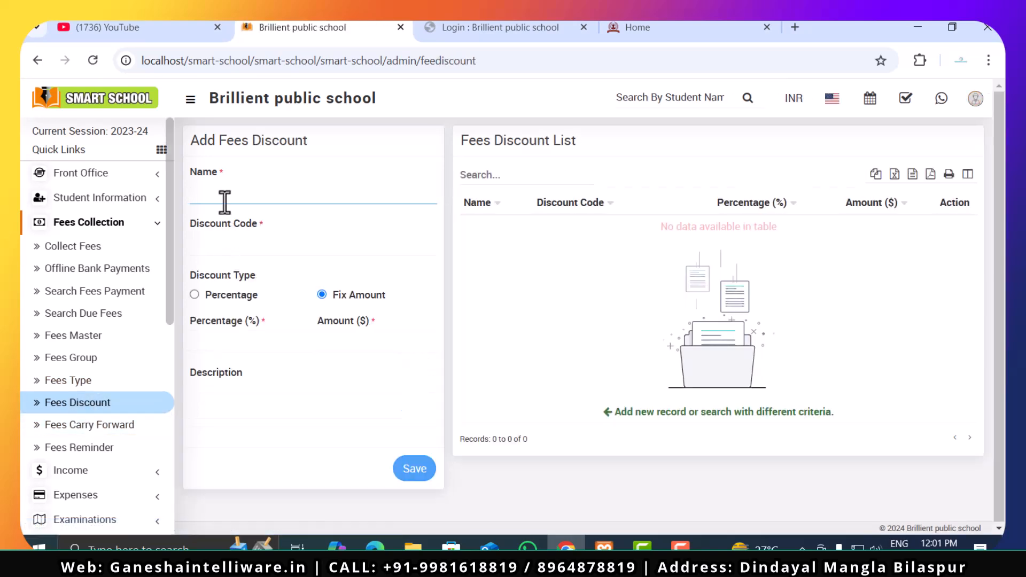
pyautogui.click(259, 251)
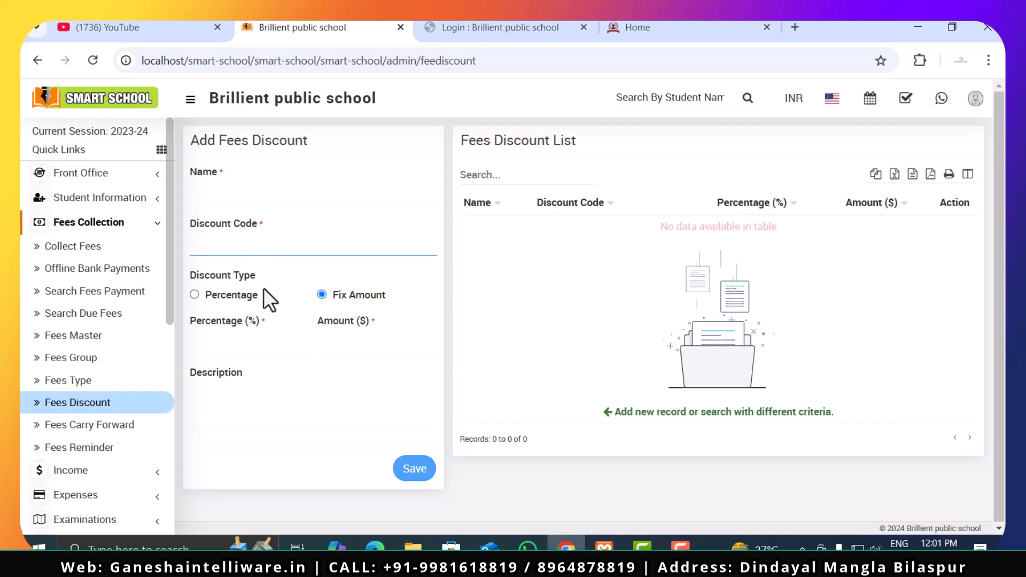
pyautogui.click(194, 294)
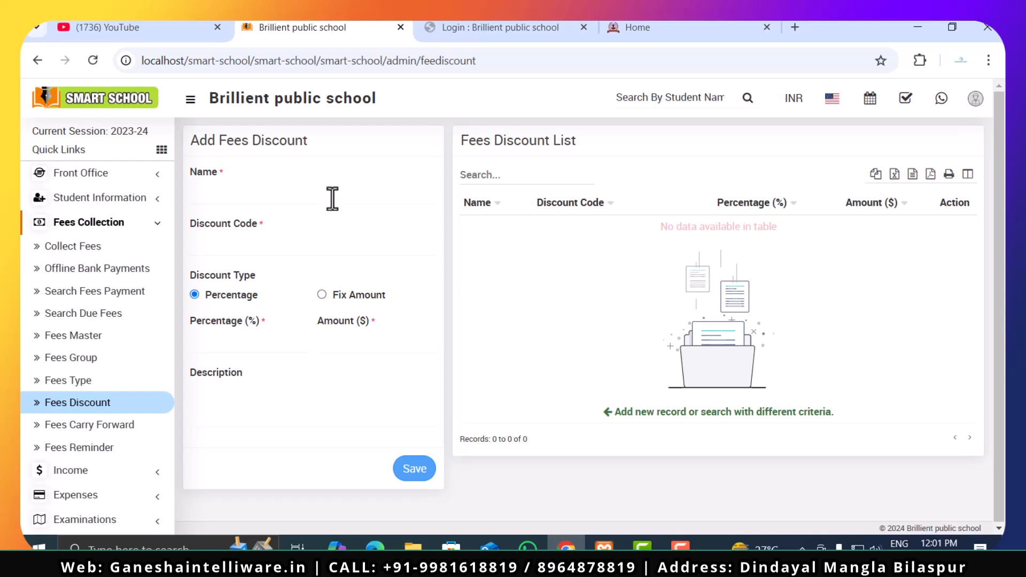
pyautogui.click(251, 347)
pyautogui.click(322, 295)
pyautogui.click(336, 346)
pyautogui.click(193, 295)
pyautogui.click(257, 410)
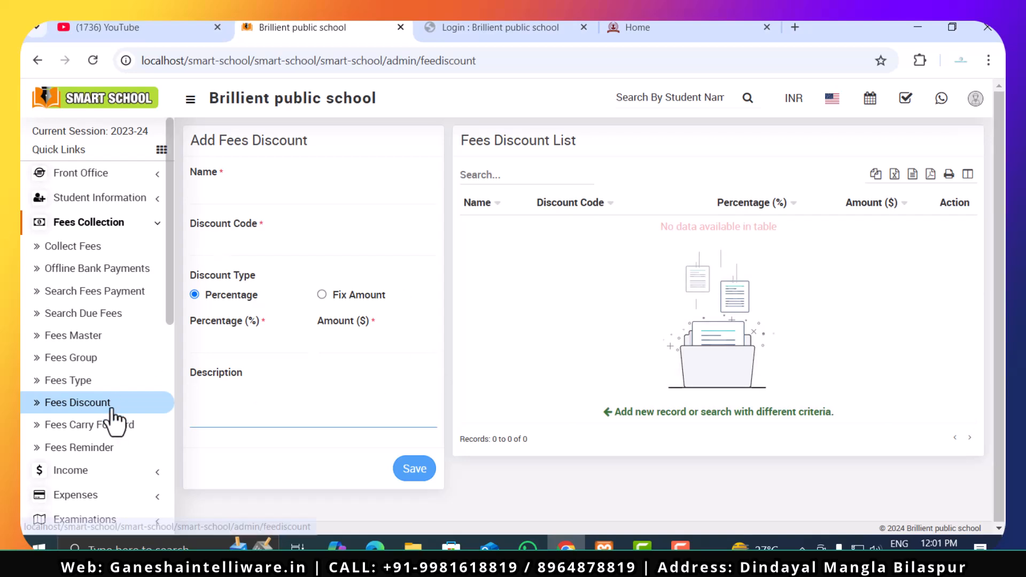
# - Open the Fees Carry Forward page and check its Class and Section options without selecting any
pyautogui.click(99, 430)
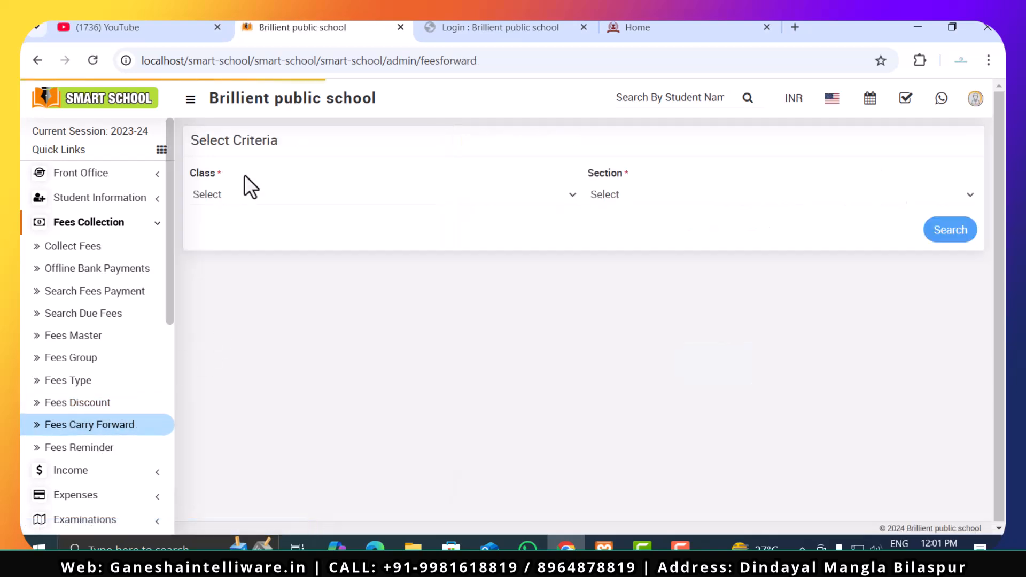
pyautogui.click(261, 213)
pyautogui.click(698, 202)
pyautogui.click(698, 202)
pyautogui.click(618, 241)
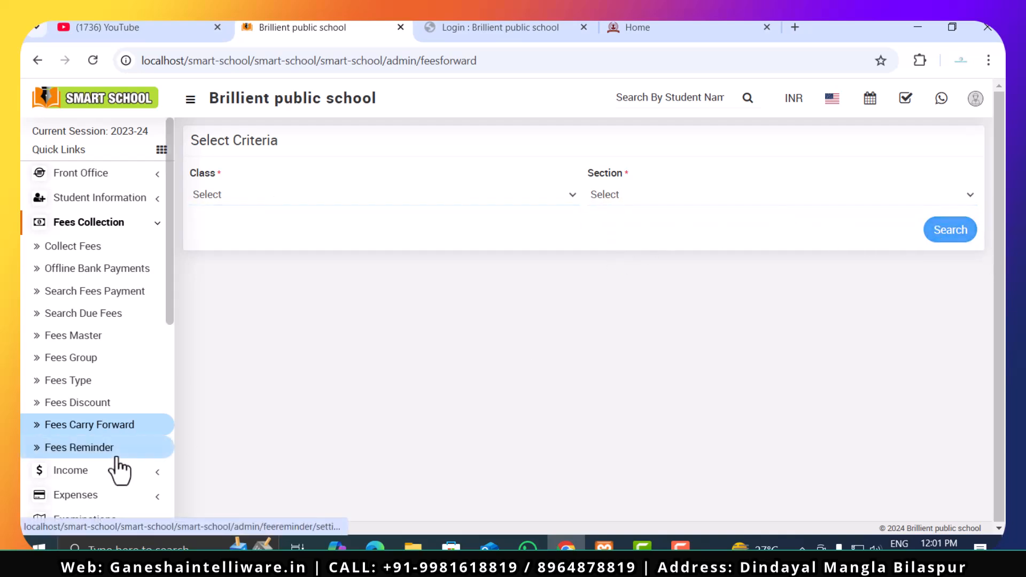
# - Open the Fees Reminder page and toggle the first Before reminder's Active option on and back off
pyautogui.click(112, 449)
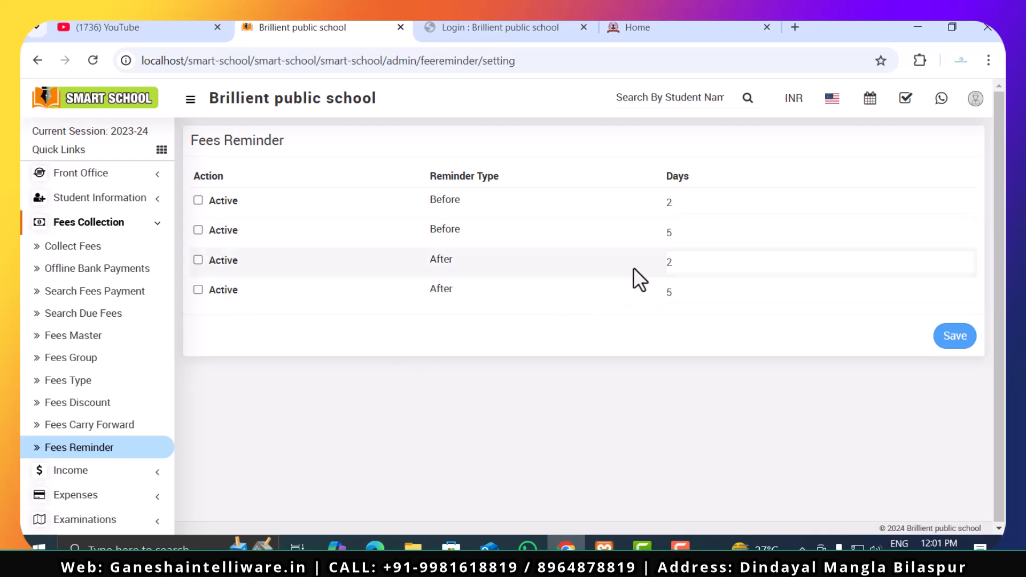
pyautogui.click(196, 200)
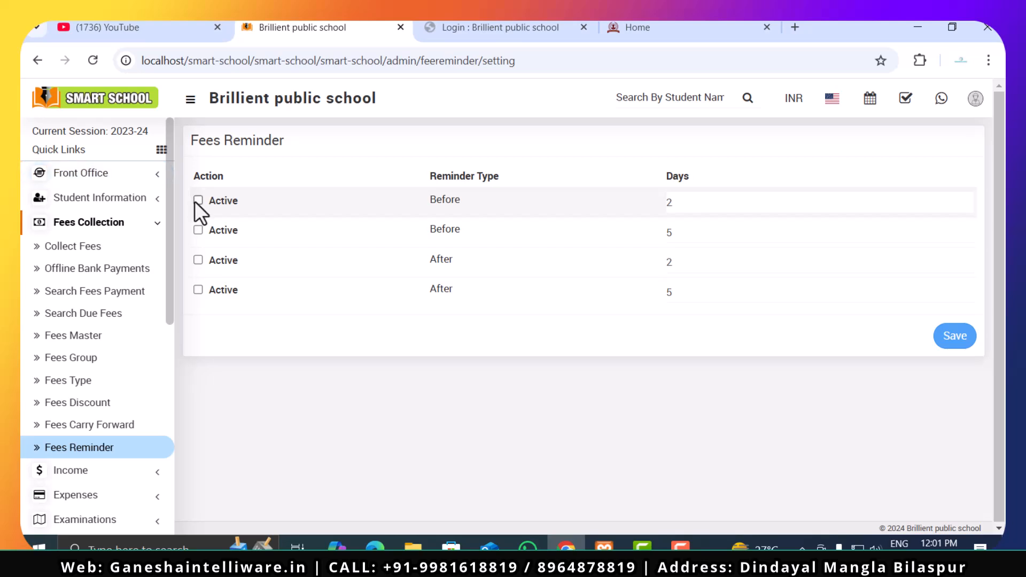
pyautogui.click(195, 200)
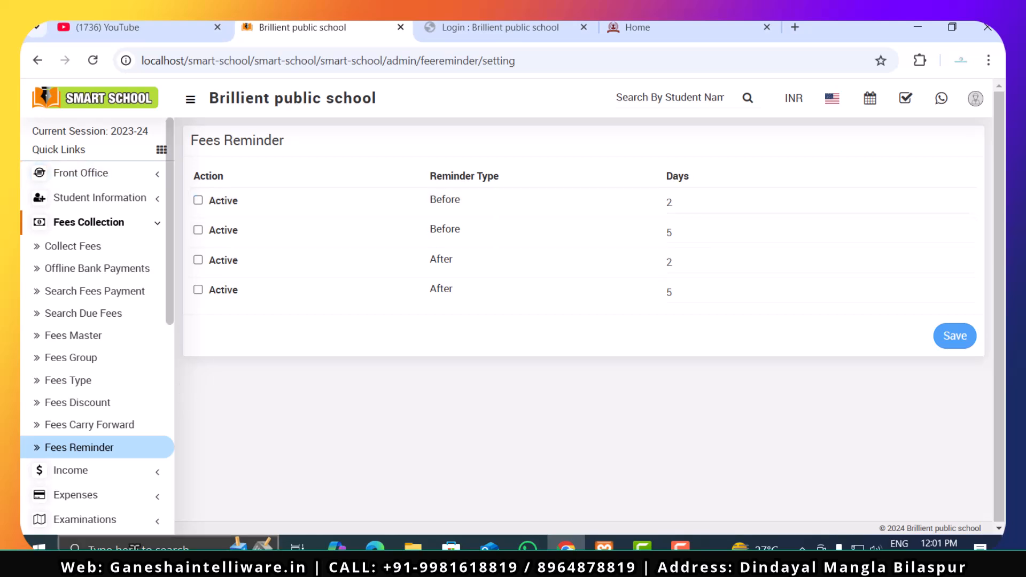
# - Open the Add Income page and review the Income Head, Name, Invoice Number, Date and Amount fields without filling them
pyautogui.click(108, 225)
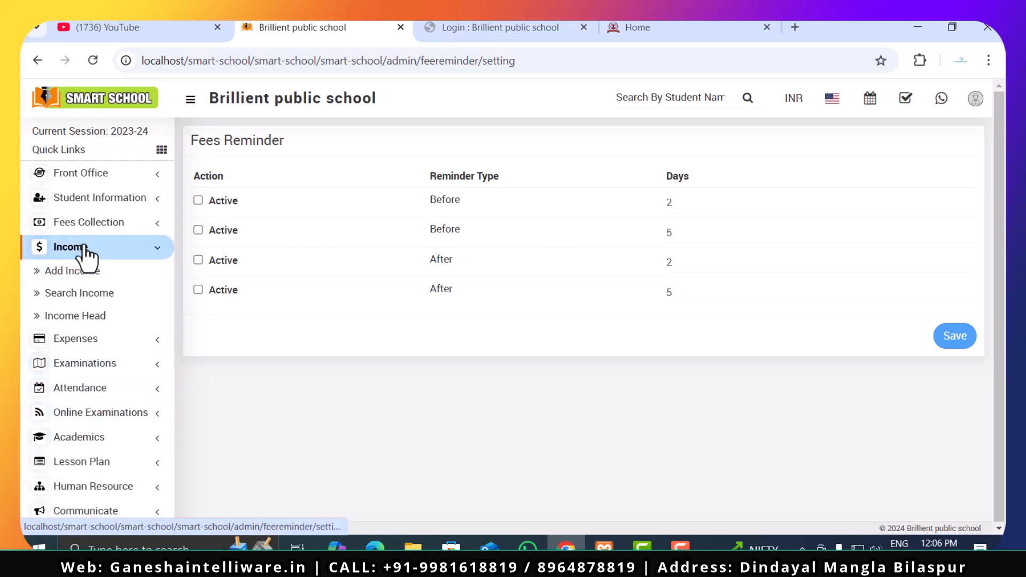
pyautogui.click(110, 272)
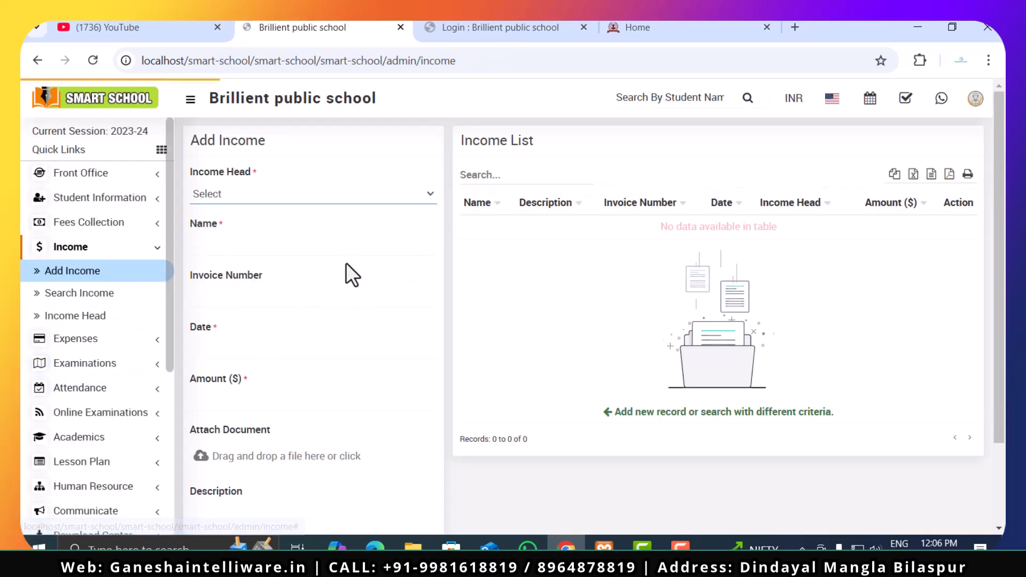
pyautogui.click(241, 194)
pyautogui.click(246, 211)
pyautogui.click(251, 241)
pyautogui.click(251, 291)
pyautogui.click(246, 342)
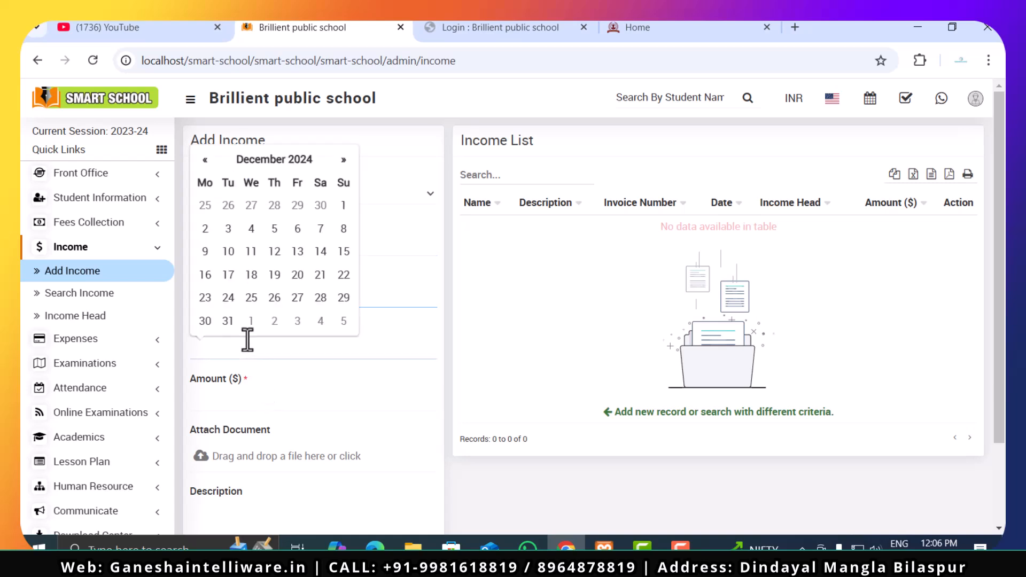
pyautogui.click(249, 386)
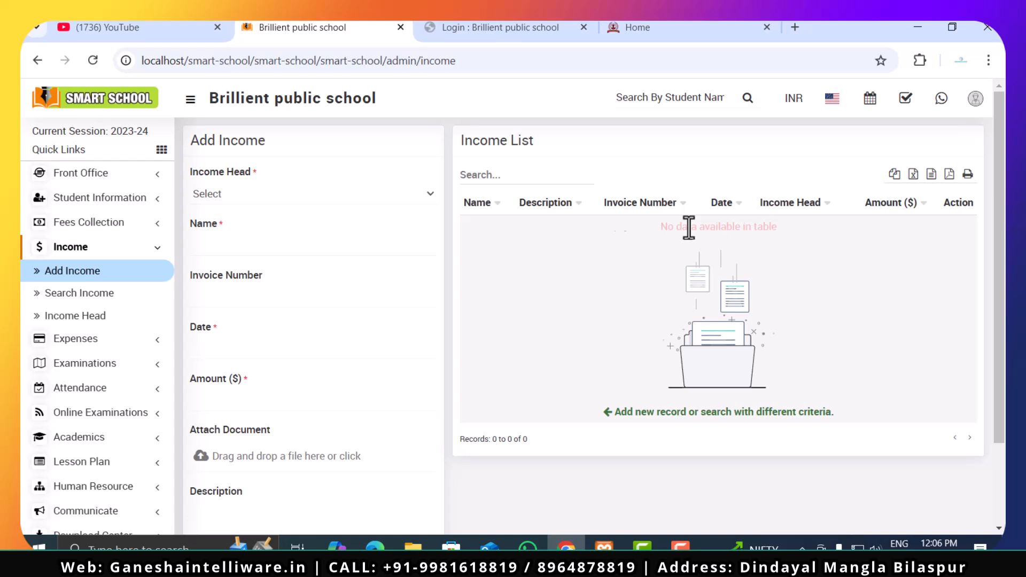
# - Review the Search Income page with the This Week search type, then check the Income Head options on the Add Income page
pyautogui.click(47, 300)
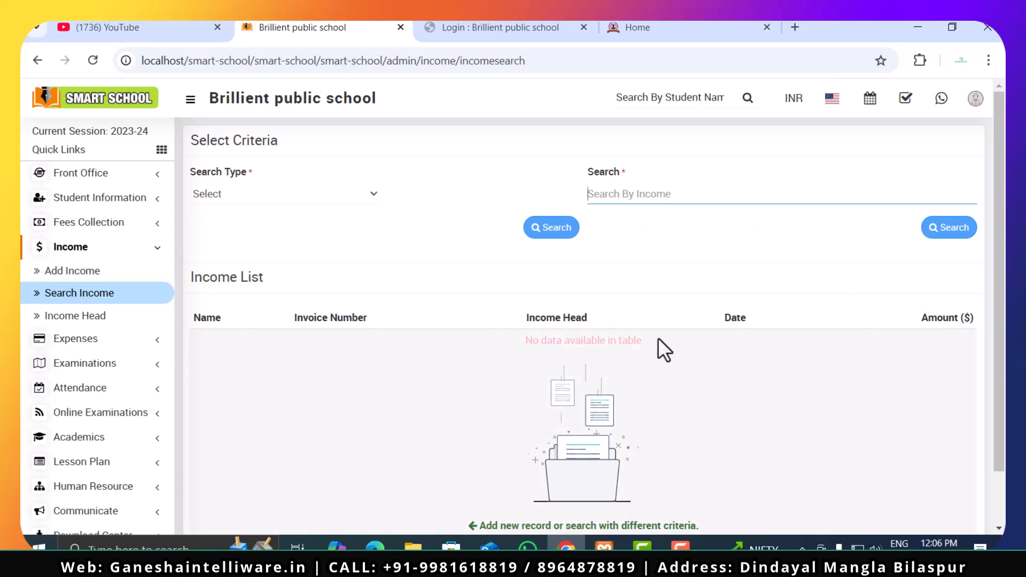
pyautogui.click(296, 195)
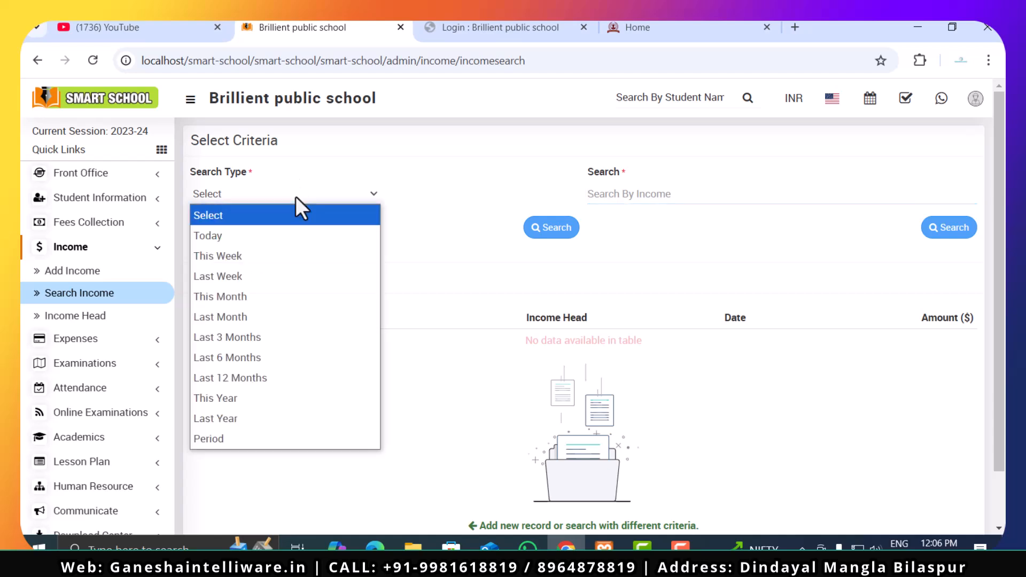
pyautogui.click(281, 259)
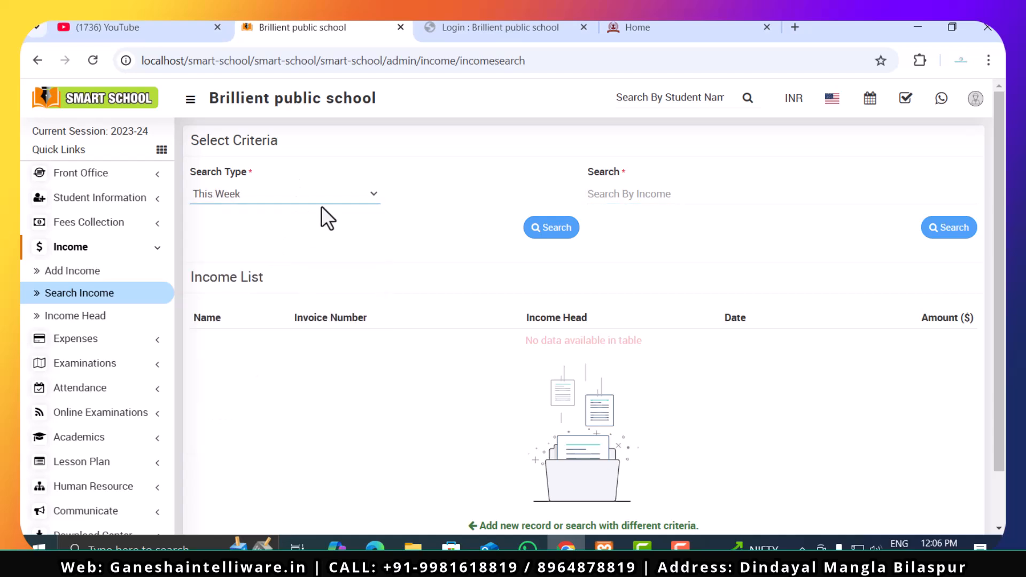
pyautogui.click(107, 270)
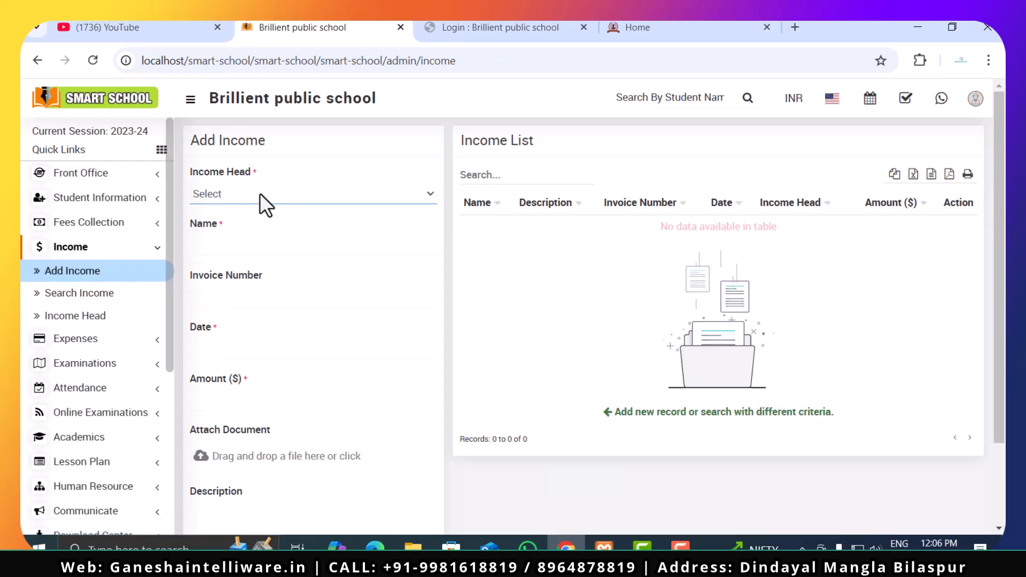
pyautogui.click(274, 198)
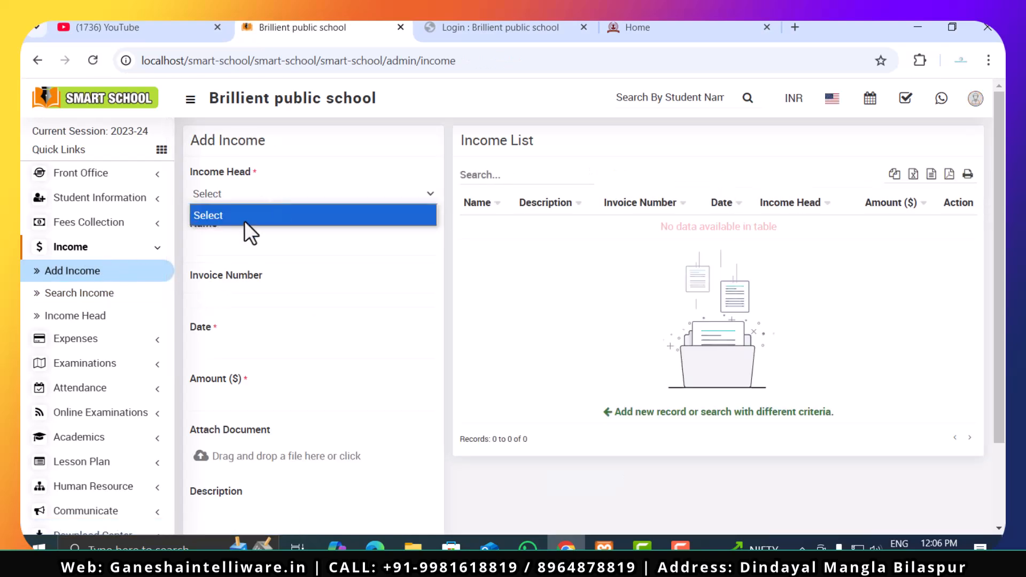
# - Add two income heads named "transport" and "Student Fees", leaving their descriptions empty
pyautogui.click(85, 319)
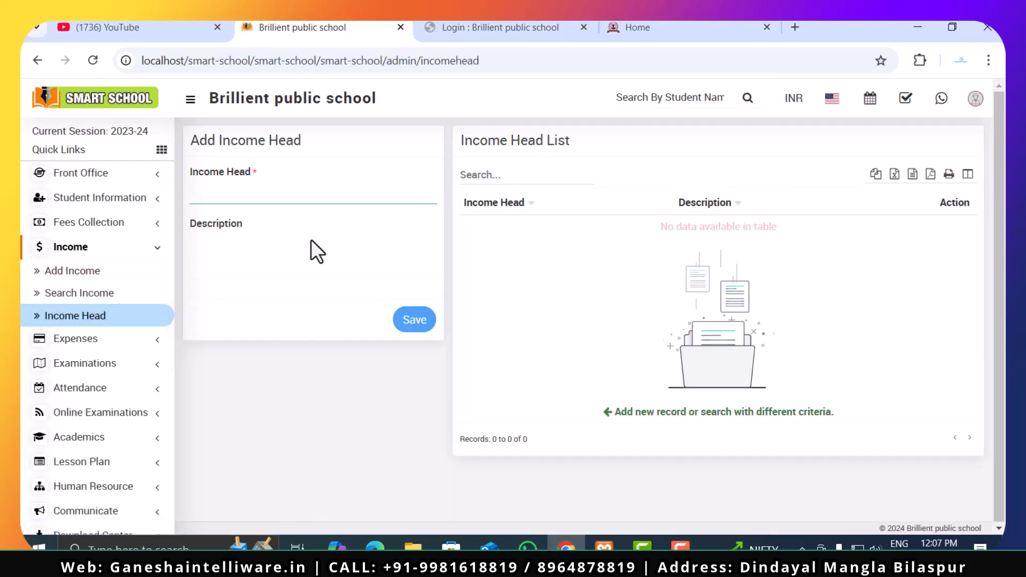
pyautogui.write('transport')
pyautogui.click(416, 331)
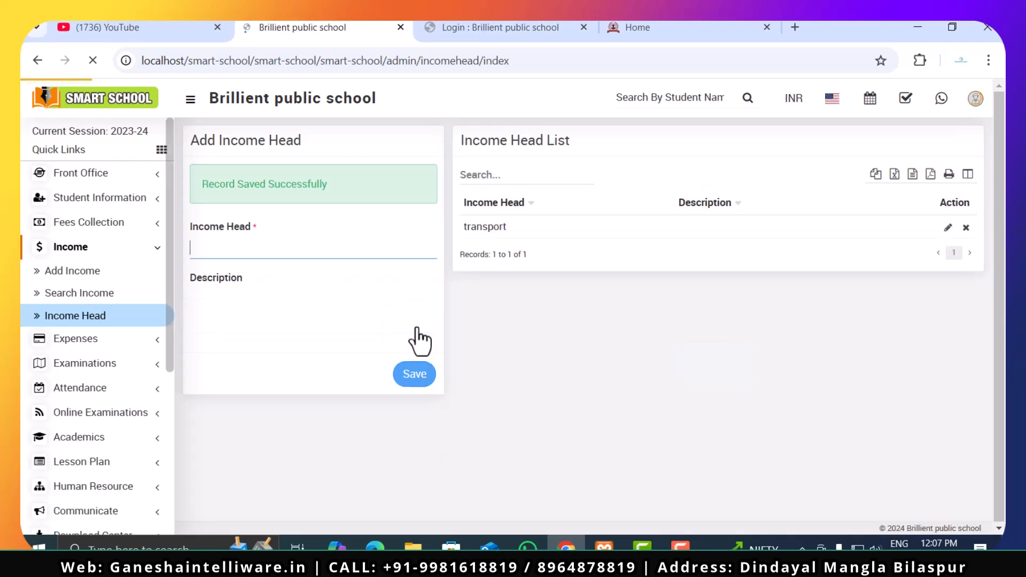
pyautogui.write('Student Fees')
pyautogui.click(405, 381)
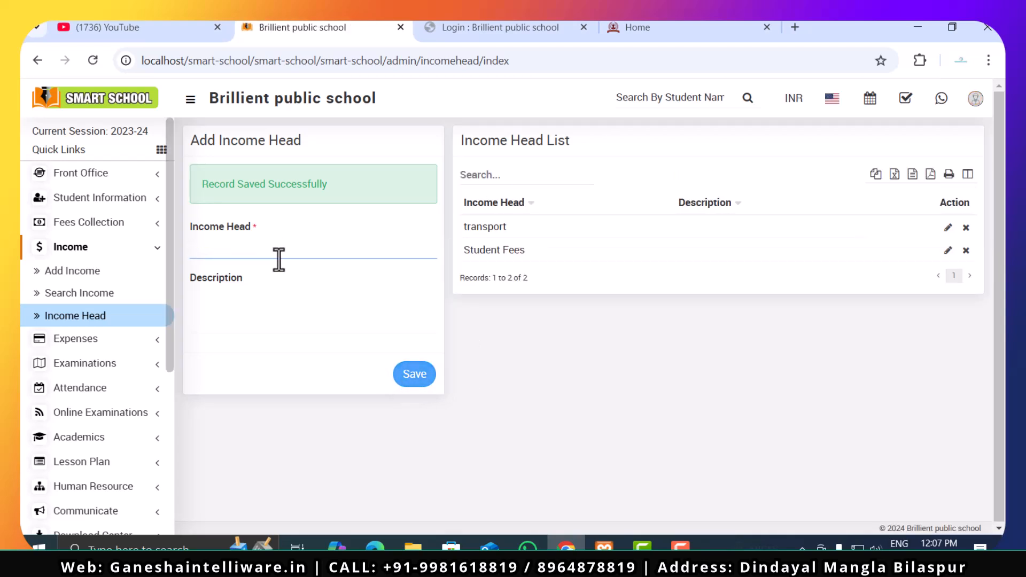
# - Add two more income heads named "Uniform" and "Books", without descriptions
pyautogui.write('Uniform')
pyautogui.click(415, 379)
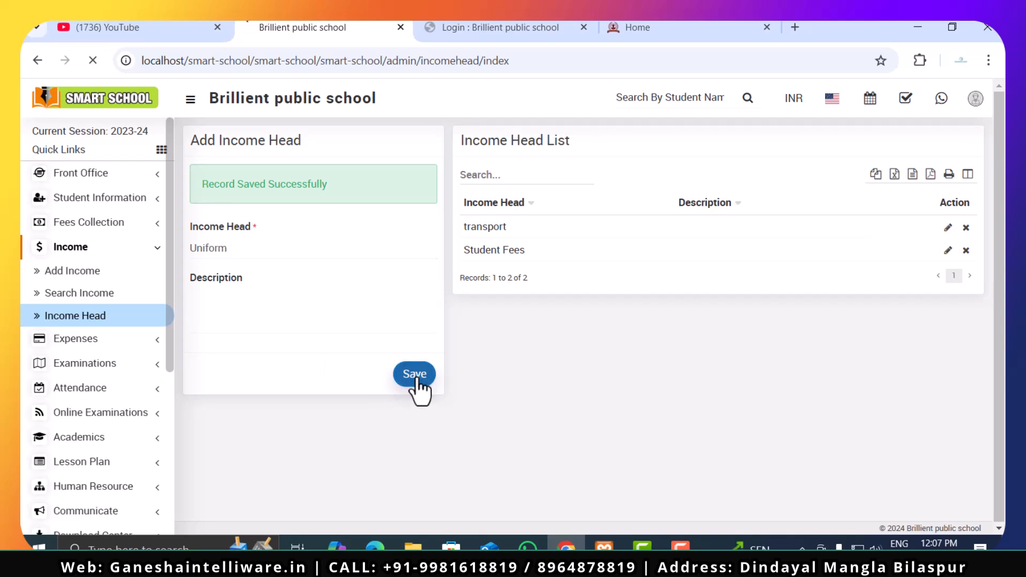
pyautogui.write('Books')
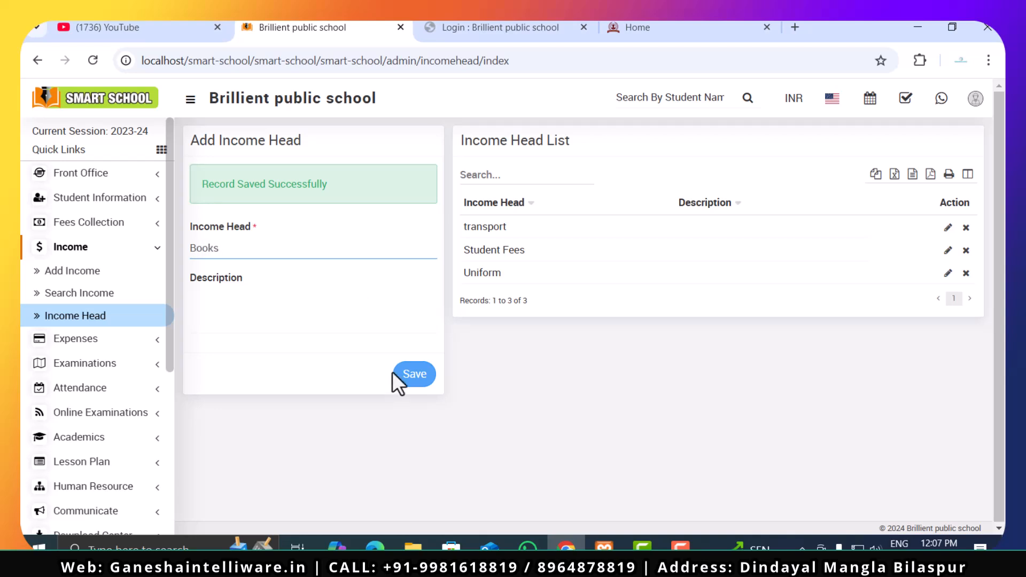
pyautogui.click(423, 381)
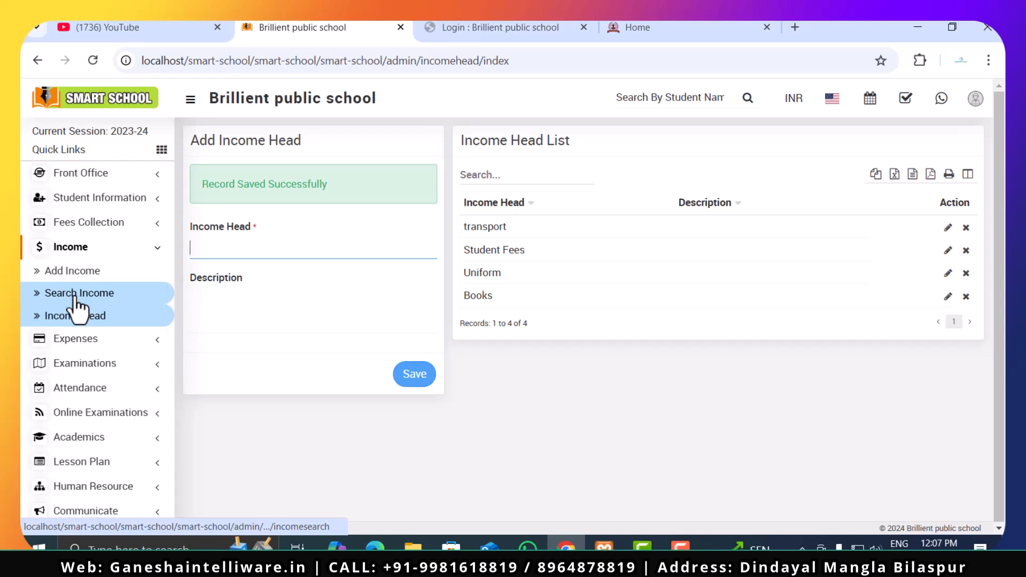
# - Start a new income record with Student Fees as the income head and enter the student's name
pyautogui.click(58, 272)
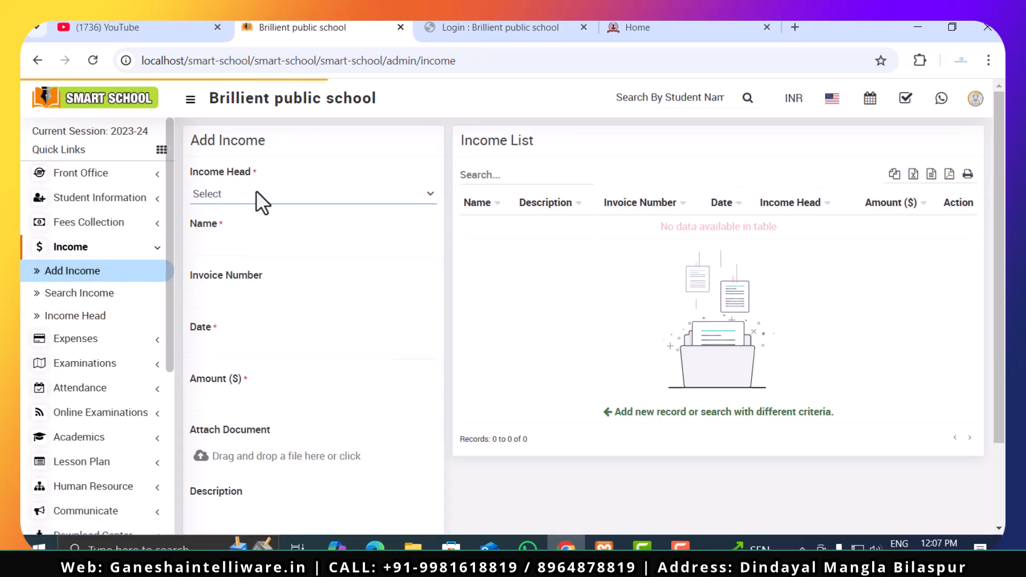
pyautogui.click(256, 191)
pyautogui.click(244, 236)
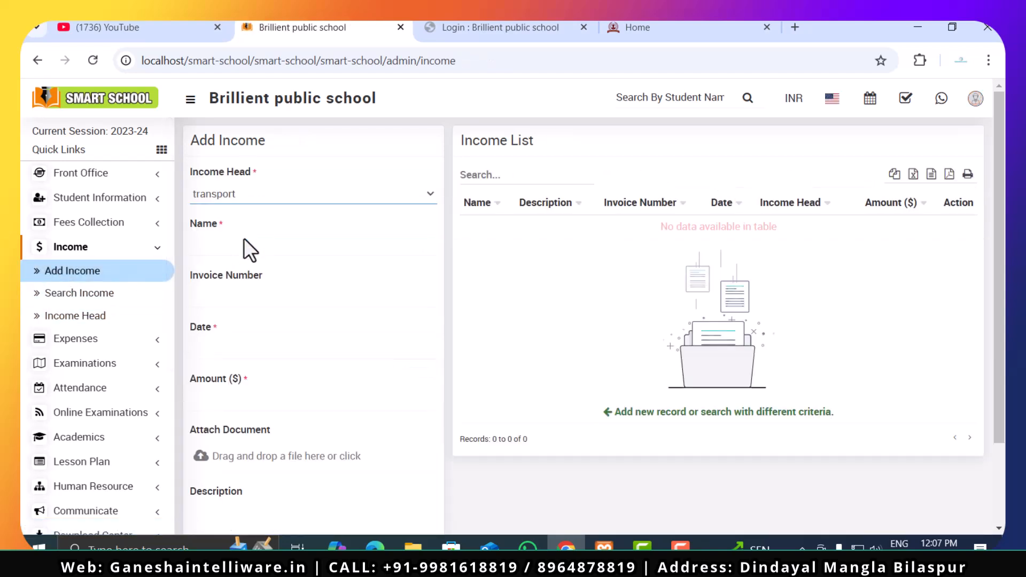
pyautogui.click(262, 192)
pyautogui.click(257, 258)
pyautogui.click(255, 256)
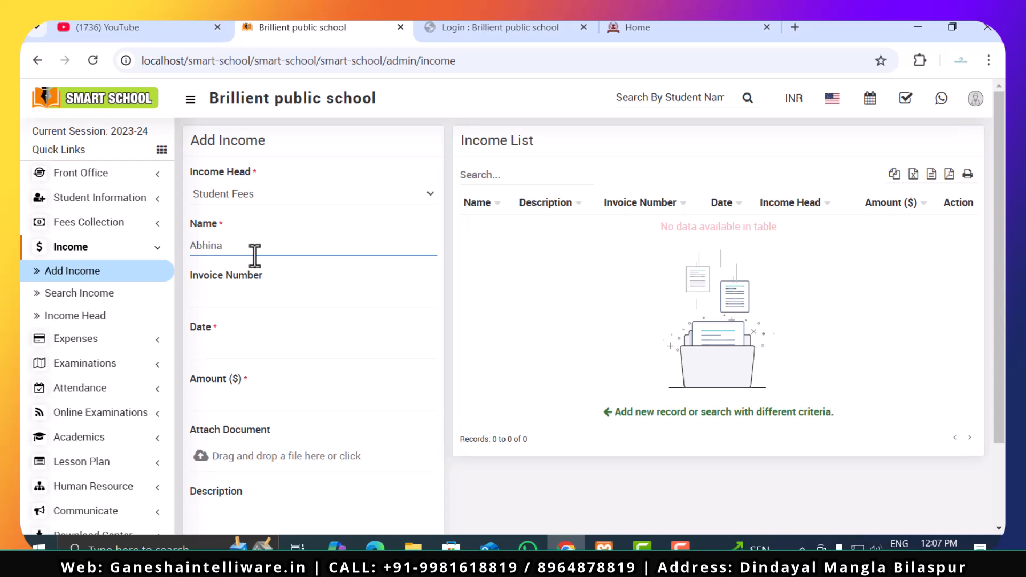
# - Enter the invoice number for the income record and set its date to 12/25/2024
pyautogui.click(256, 299)
pyautogui.write('8097435')
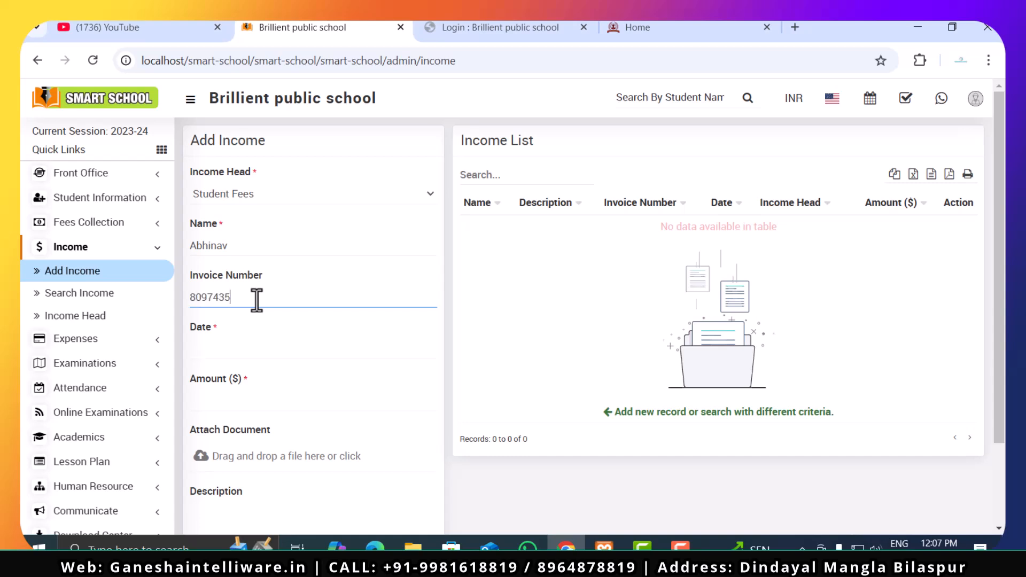
pyautogui.click(255, 352)
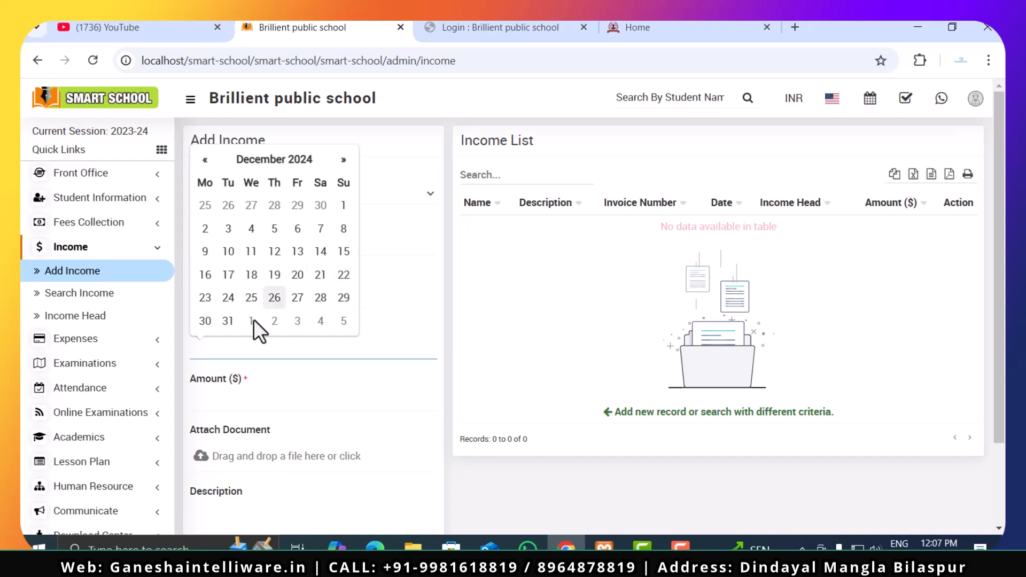
pyautogui.click(251, 297)
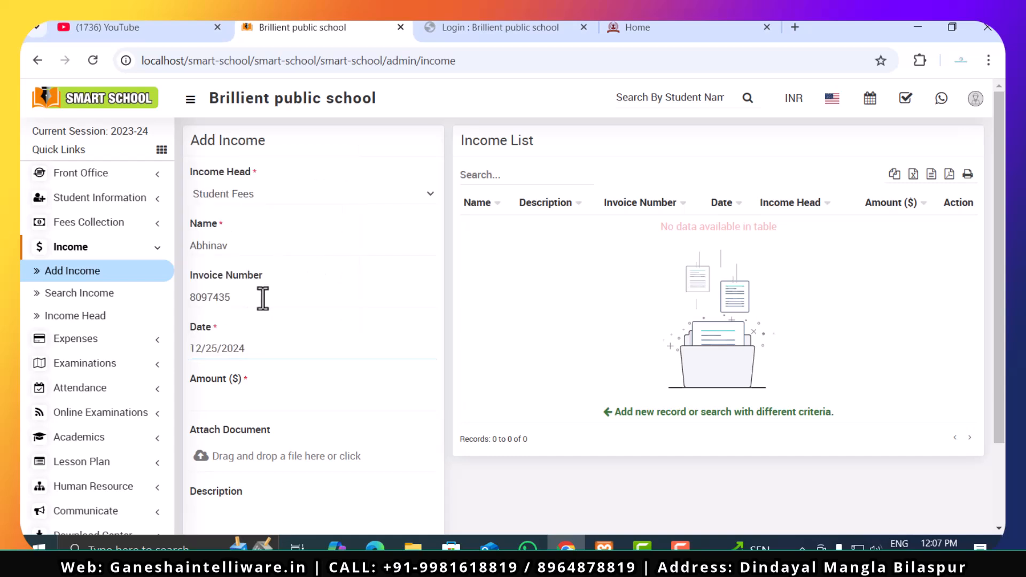
# - Set the income amount to 20000, describe it as "this is student fees collected upfront", and save the record
pyautogui.scroll(-2, 290, 371)
pyautogui.click(272, 297)
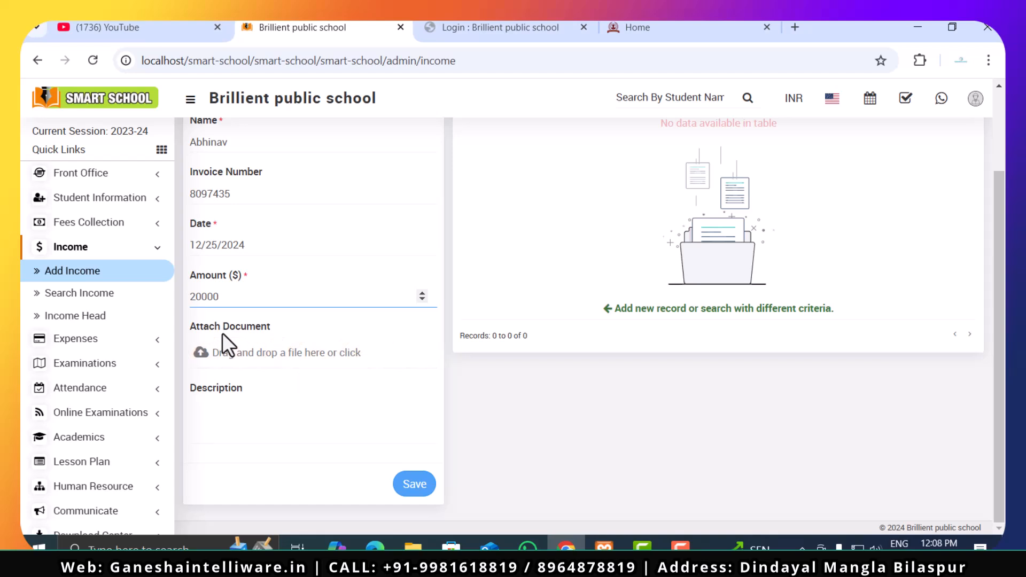
pyautogui.click(252, 441)
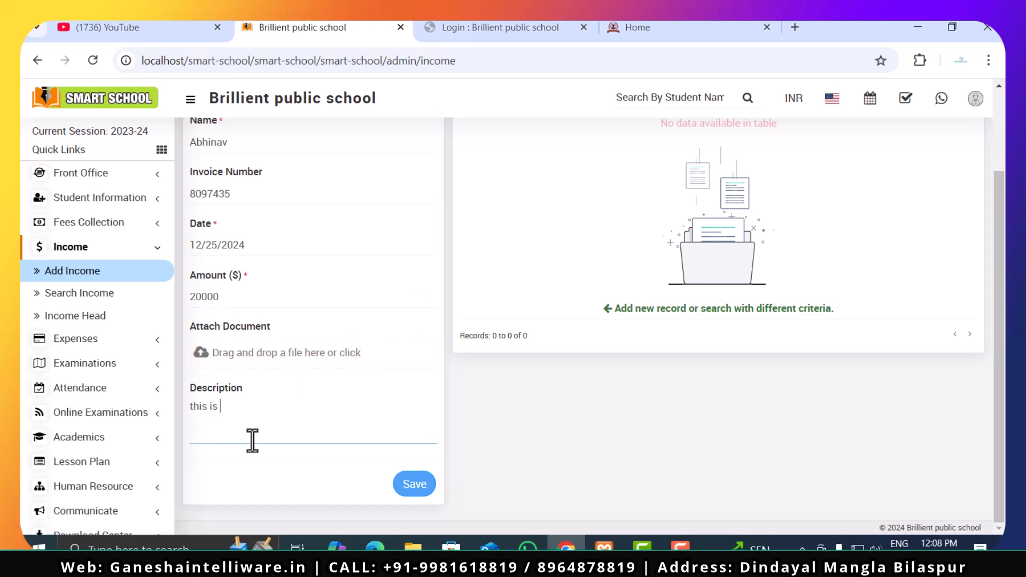
pyautogui.write('this is student fees collected upfront ye')
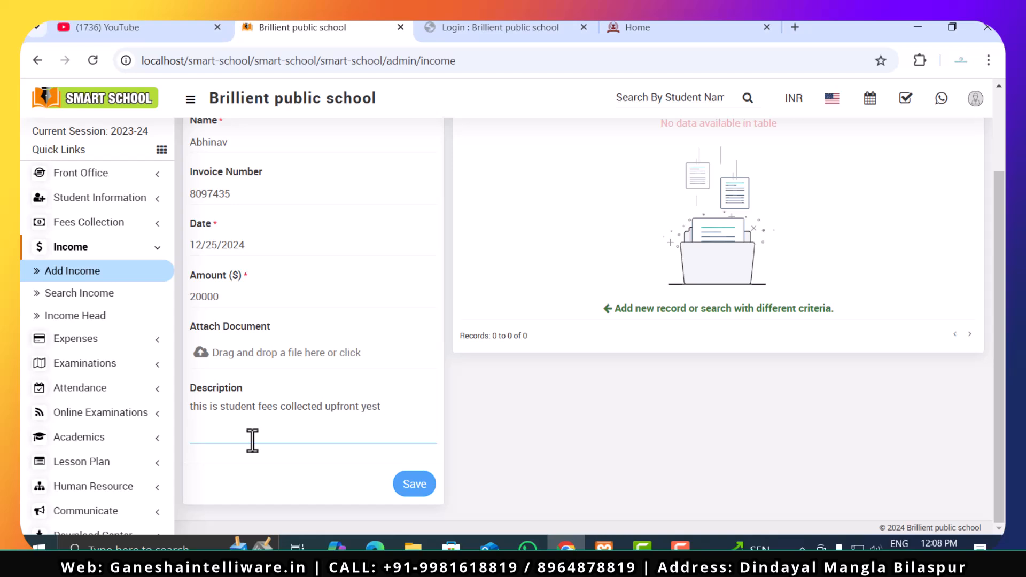
pyautogui.press('BackSpace')
pyautogui.click(409, 484)
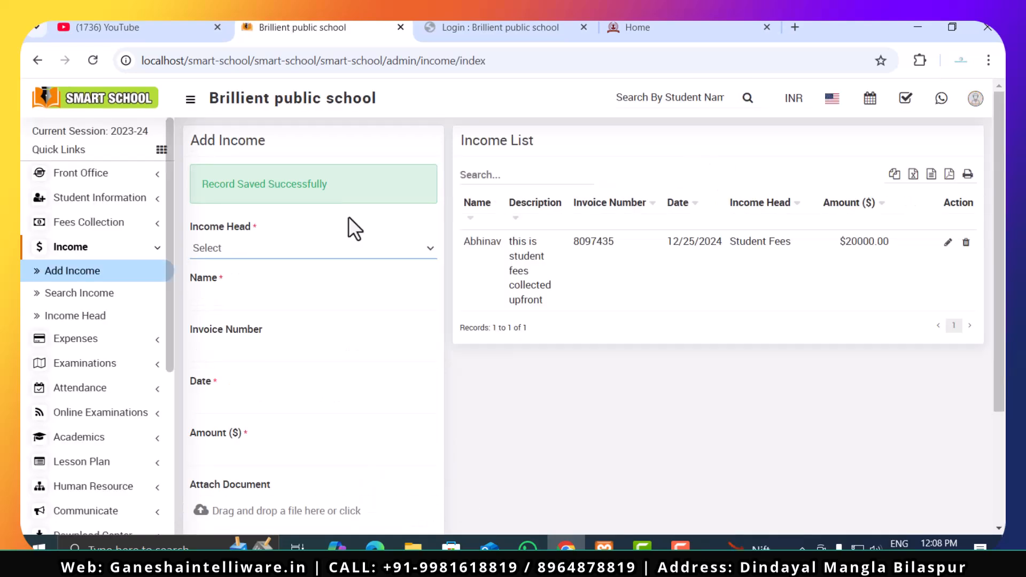
# - Search the income records with the search type This Week and examine the grand total
pyautogui.click(54, 289)
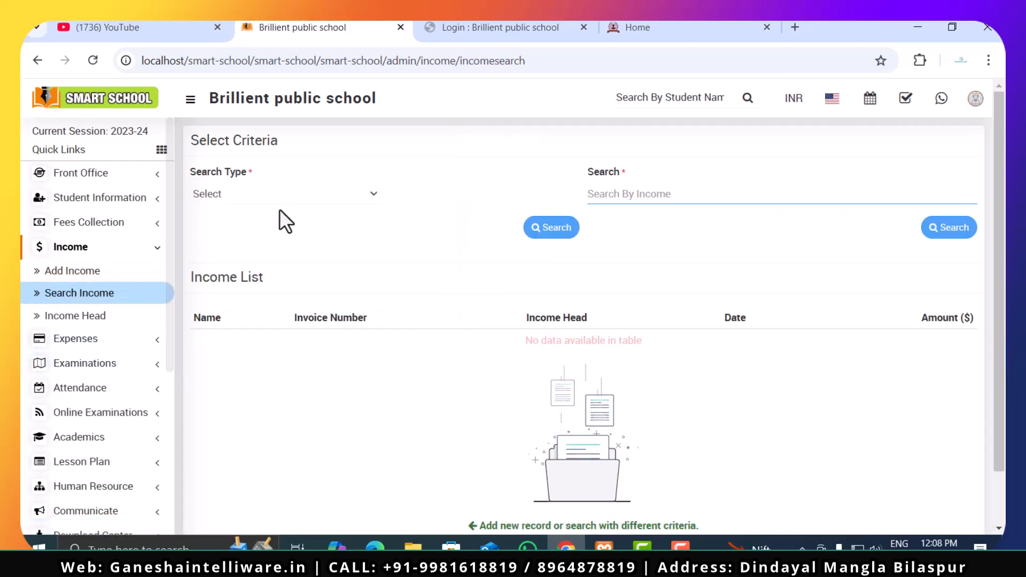
pyautogui.click(285, 200)
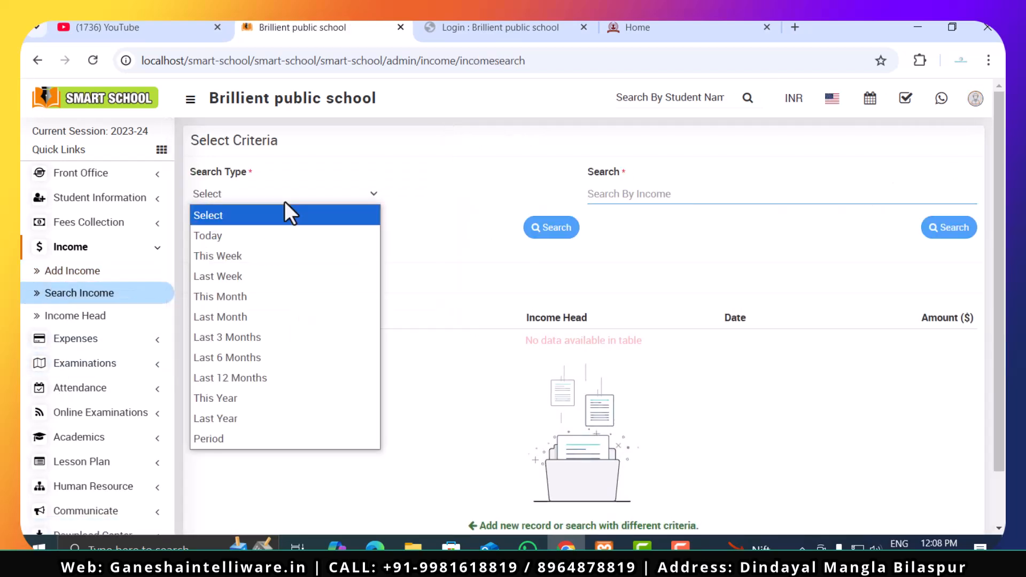
pyautogui.click(273, 244)
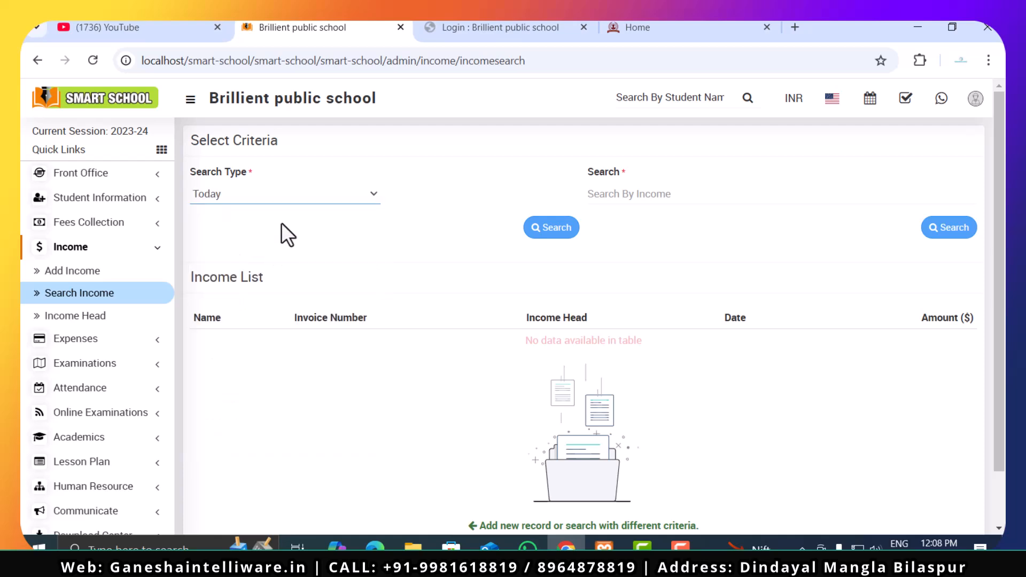
pyautogui.click(288, 201)
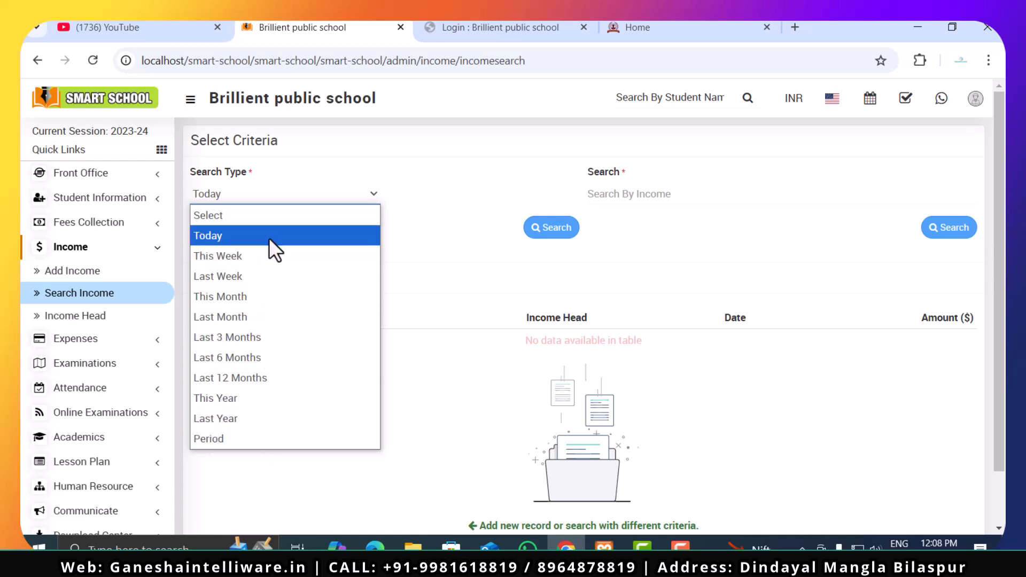
pyautogui.click(271, 261)
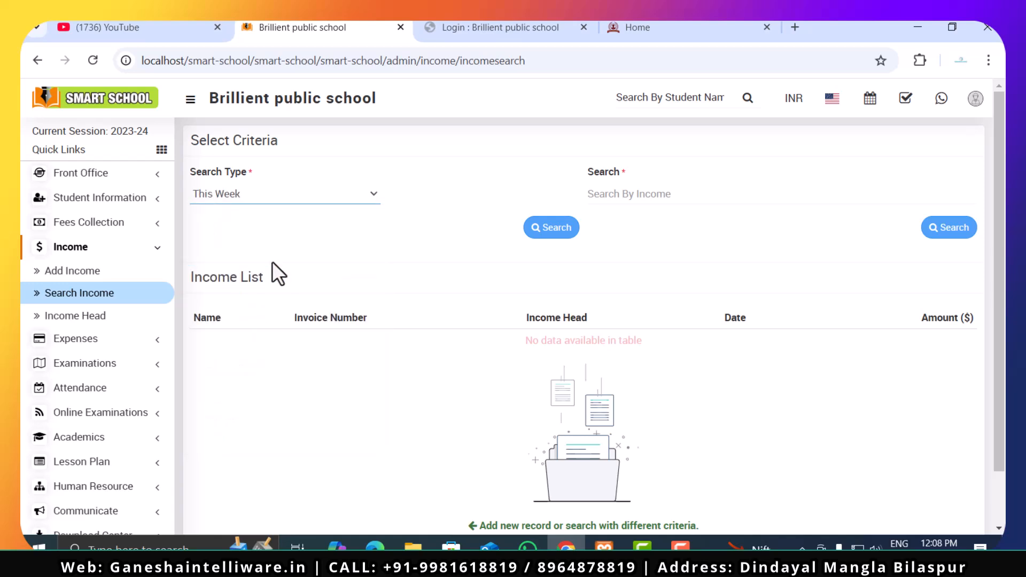
pyautogui.click(551, 228)
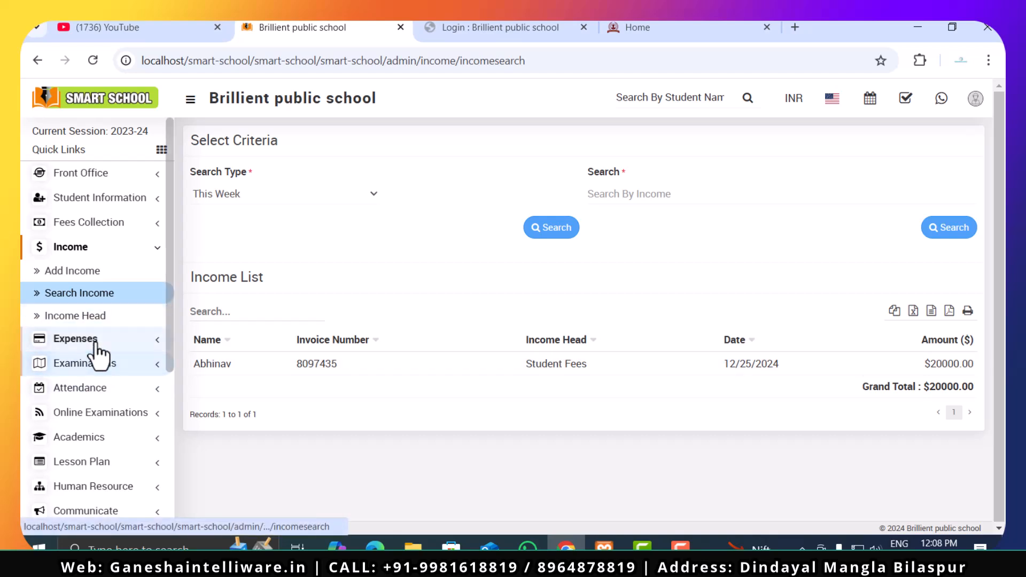
pyautogui.moveTo(923, 386); pyautogui.dragTo(962, 386)
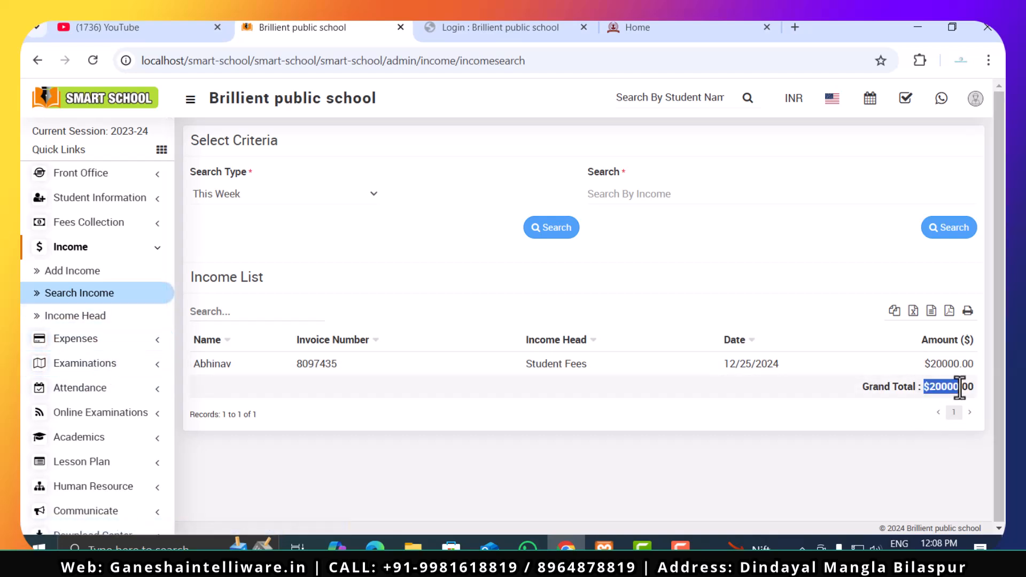
pyautogui.click(921, 398)
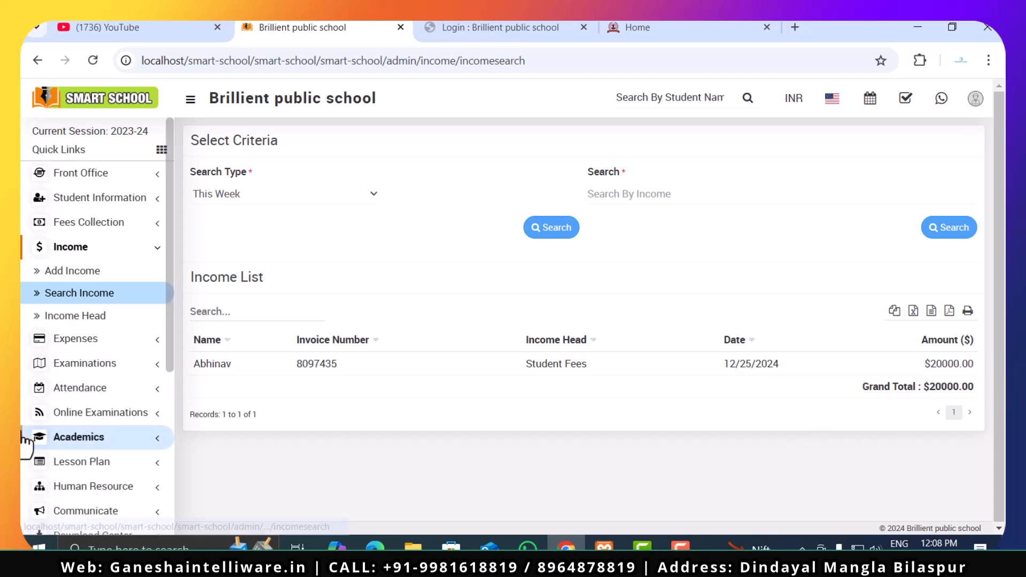
# - Add an expense head named "Electricity Bills" in the Expenses module
pyautogui.click(115, 347)
pyautogui.click(99, 303)
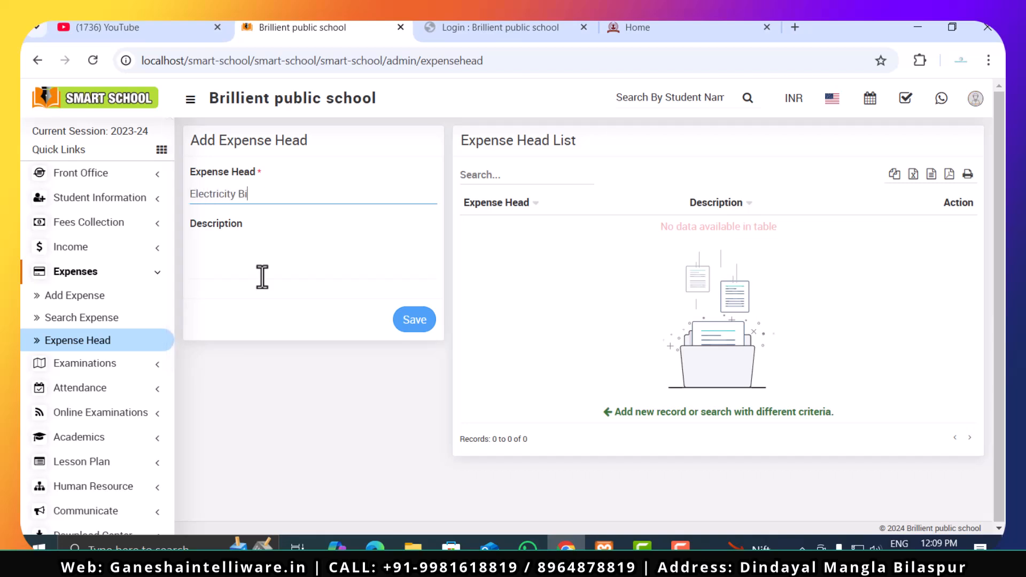
pyautogui.click(405, 323)
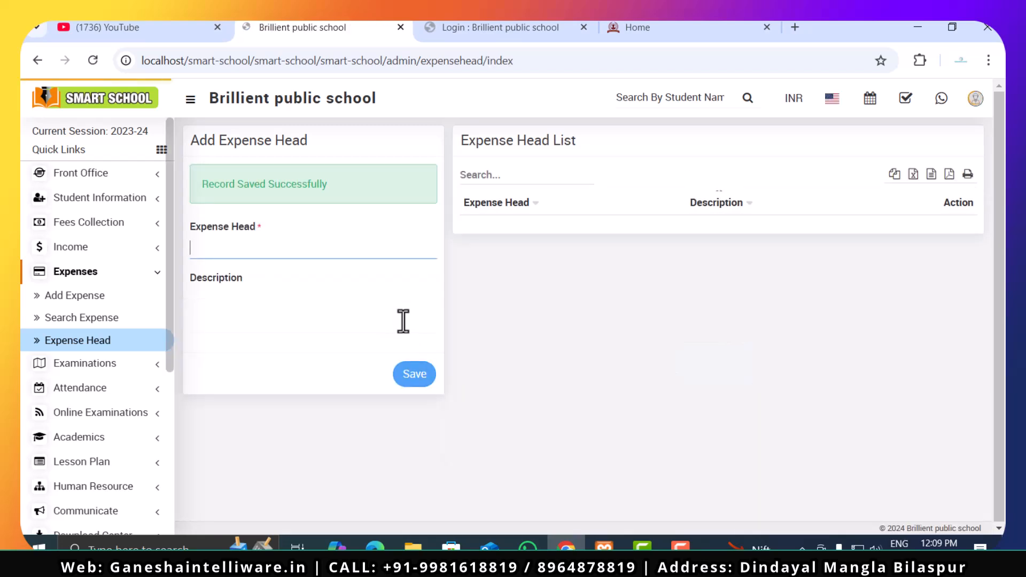
# - Add two more expense heads named "Cleaning" and "Pest control", without descriptions
pyautogui.write('Cleanin')
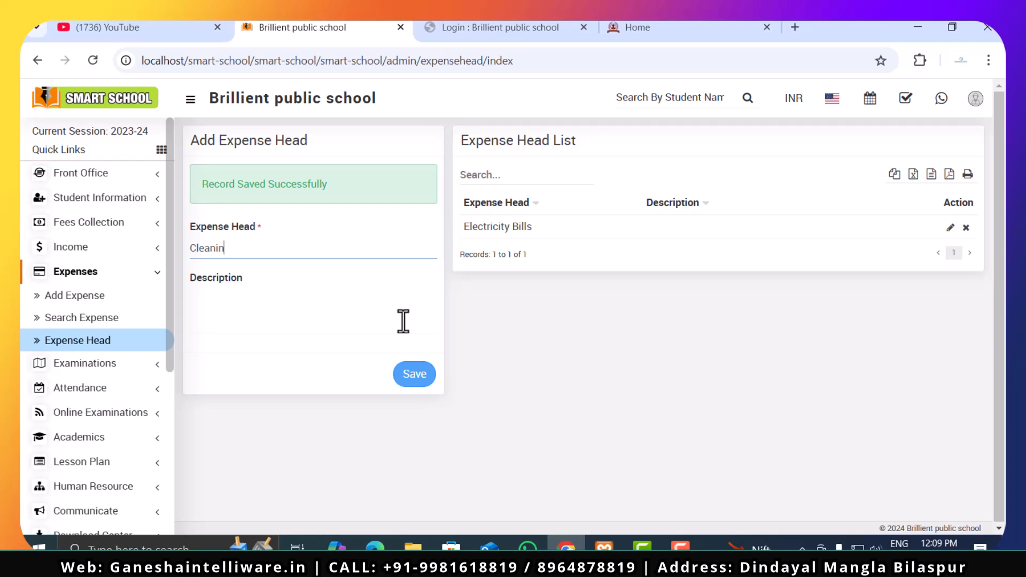
pyautogui.write('g')
pyautogui.click(412, 385)
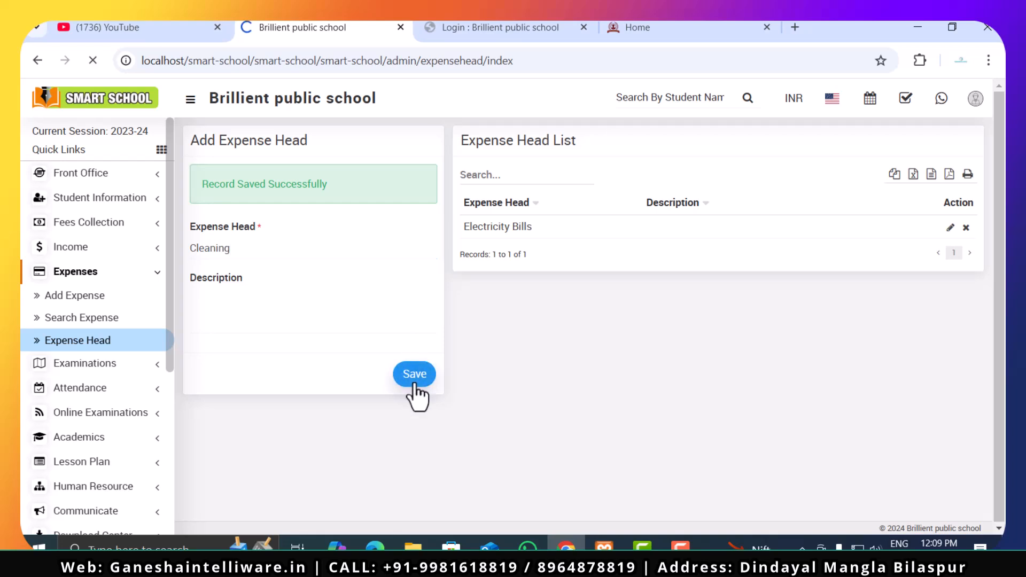
pyautogui.write('Pest control')
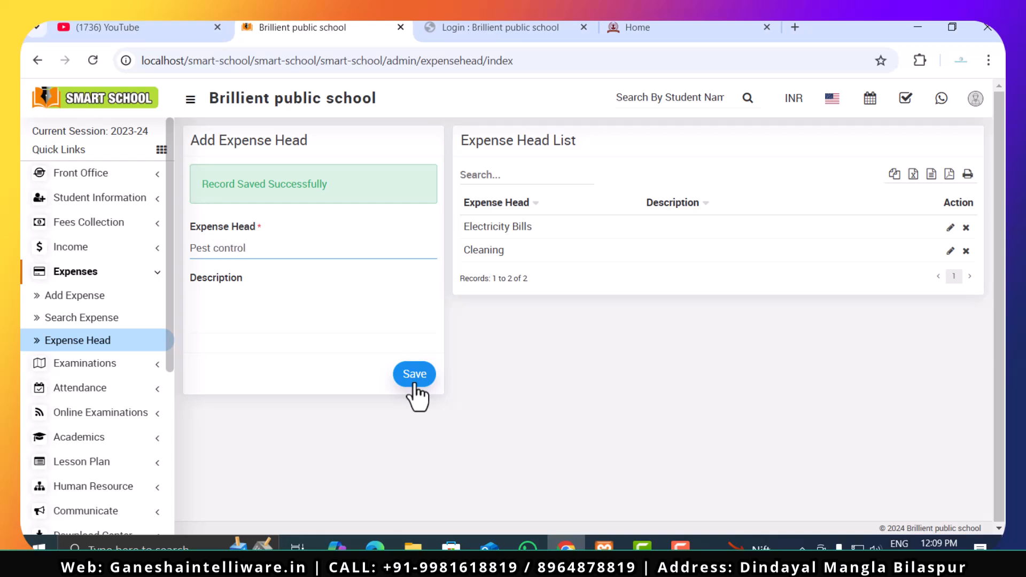
pyautogui.click(412, 385)
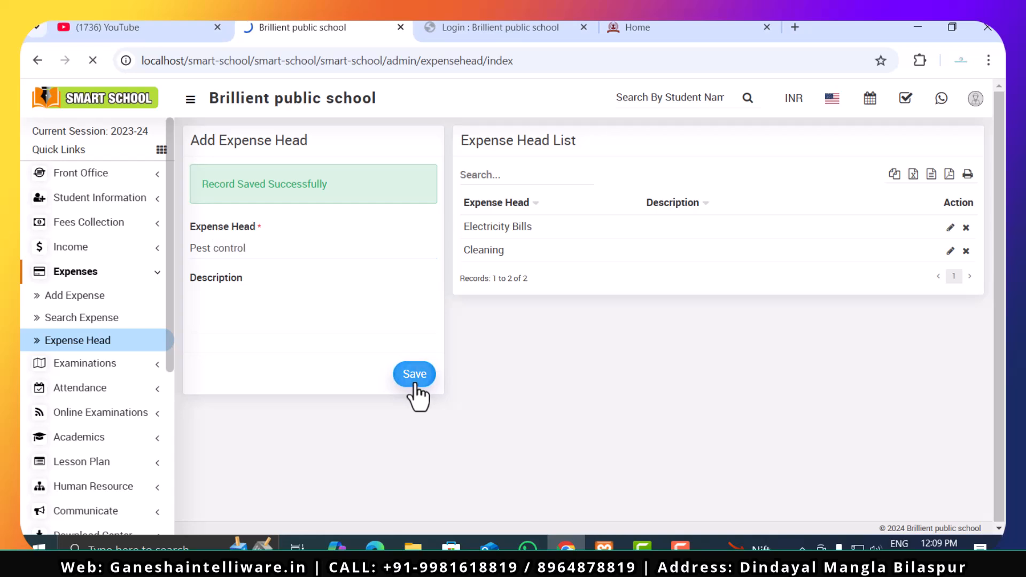
# - Add an expense head named "Faculty salary", without a description
pyautogui.write('D')
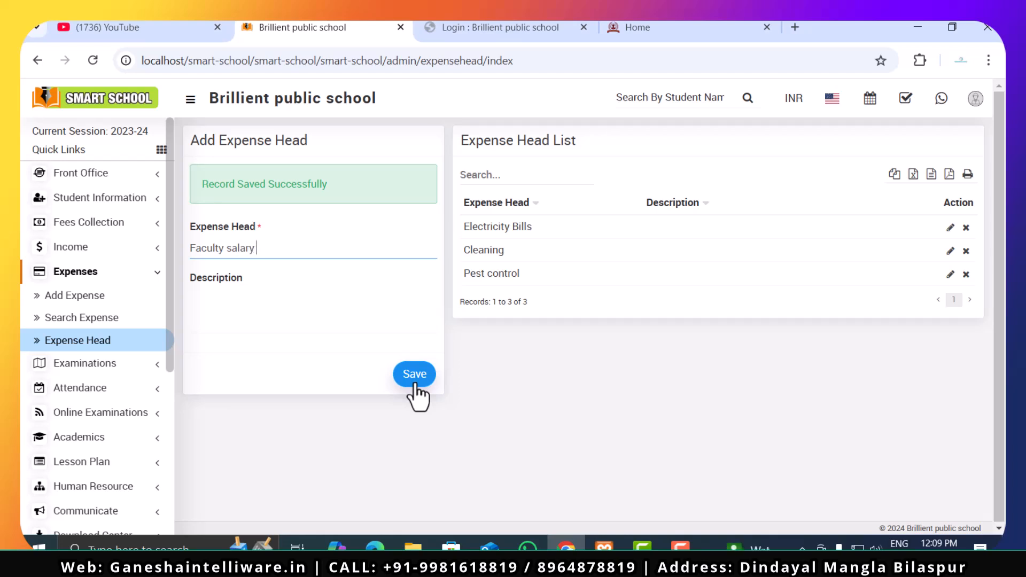
pyautogui.click(416, 390)
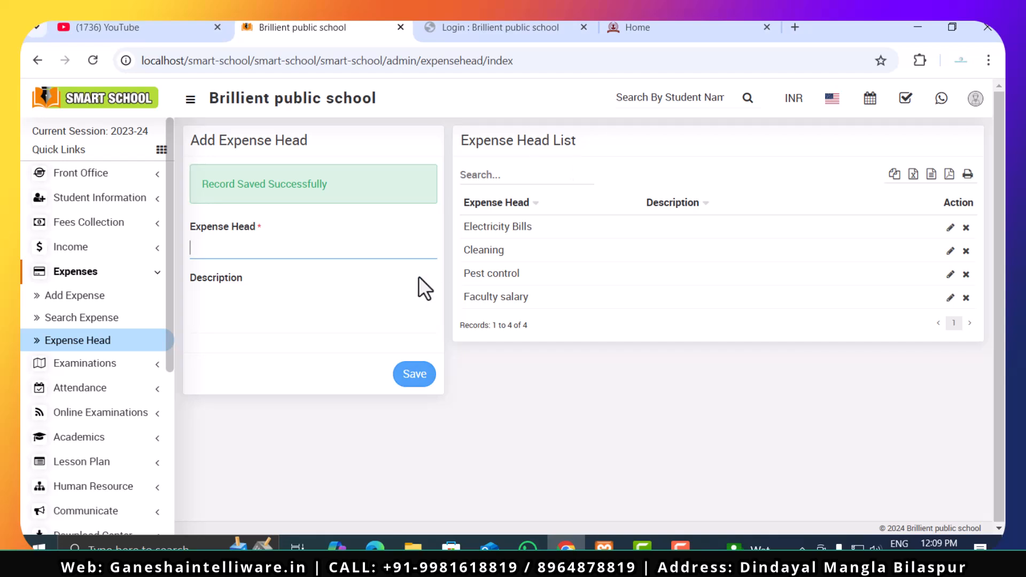
# - Start a new expense record under the Faculty salary head, entering the faculty member's full name and an invoice number
pyautogui.click(96, 297)
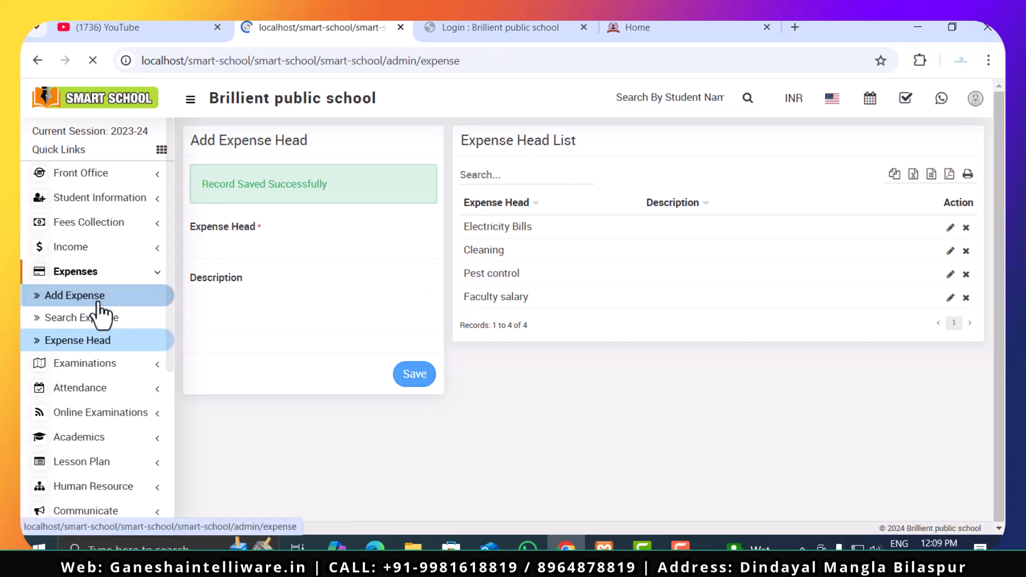
pyautogui.click(342, 200)
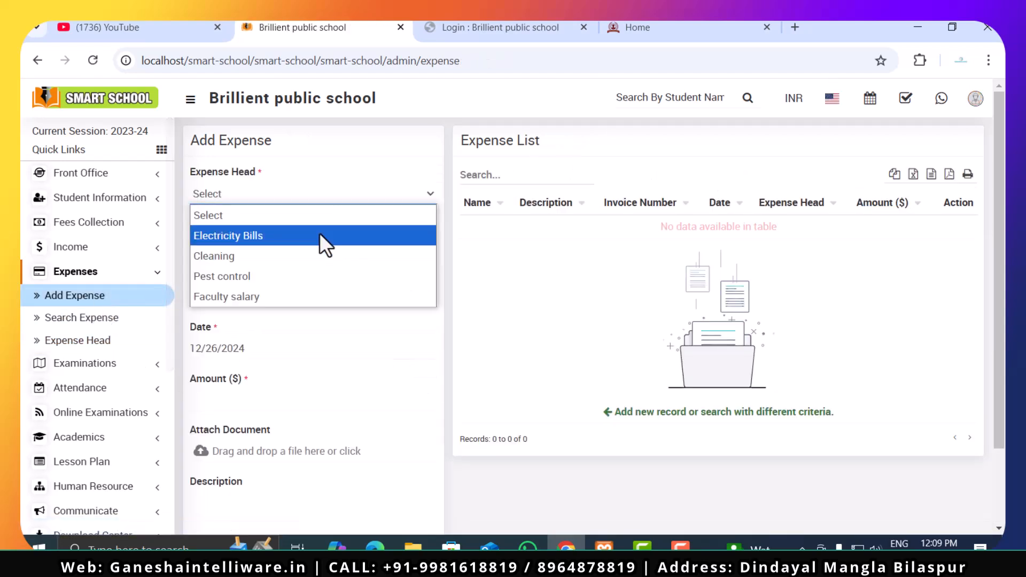
pyautogui.click(302, 296)
pyautogui.click(293, 250)
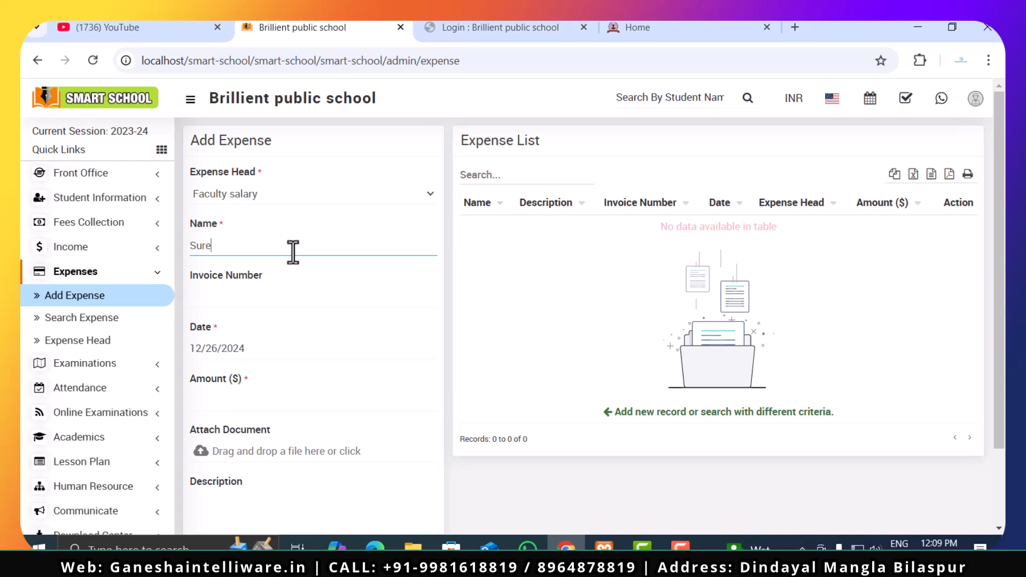
pyautogui.write('Suresh Raina')
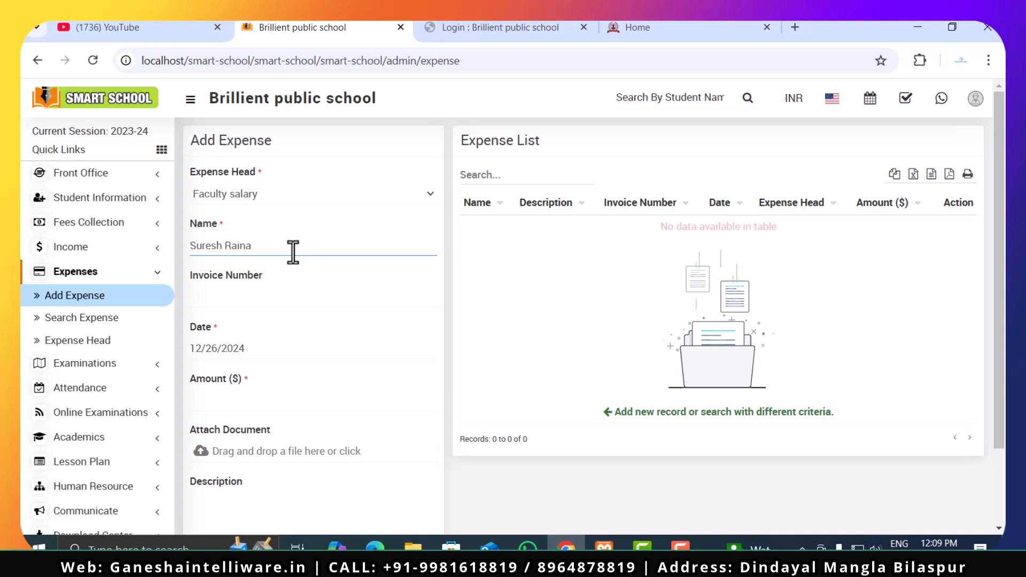
pyautogui.scroll(-2, 293, 251)
pyautogui.click(299, 220)
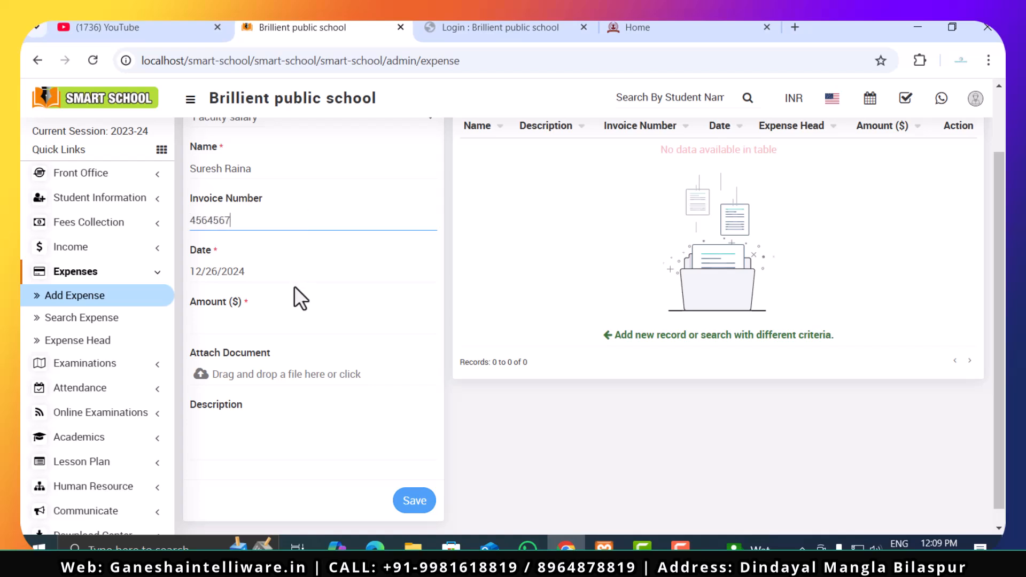
# - Set the expense amount to 50000, describe it as "Salary paid to facualty", and save the record
pyautogui.click(276, 318)
pyautogui.scroll(2, 311, 353)
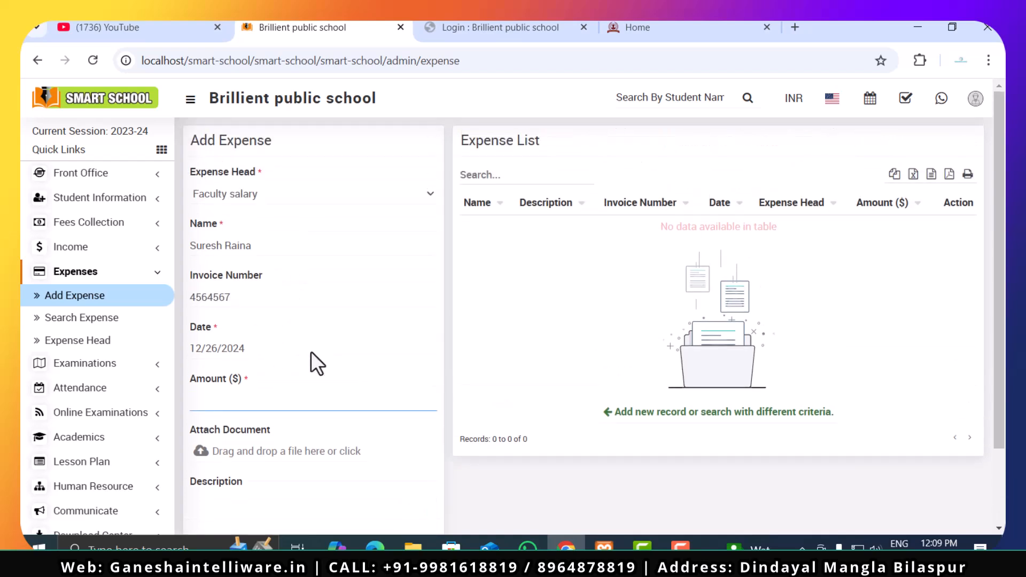
pyautogui.write('50000')
pyautogui.scroll(-2, 329, 284)
pyautogui.click(289, 408)
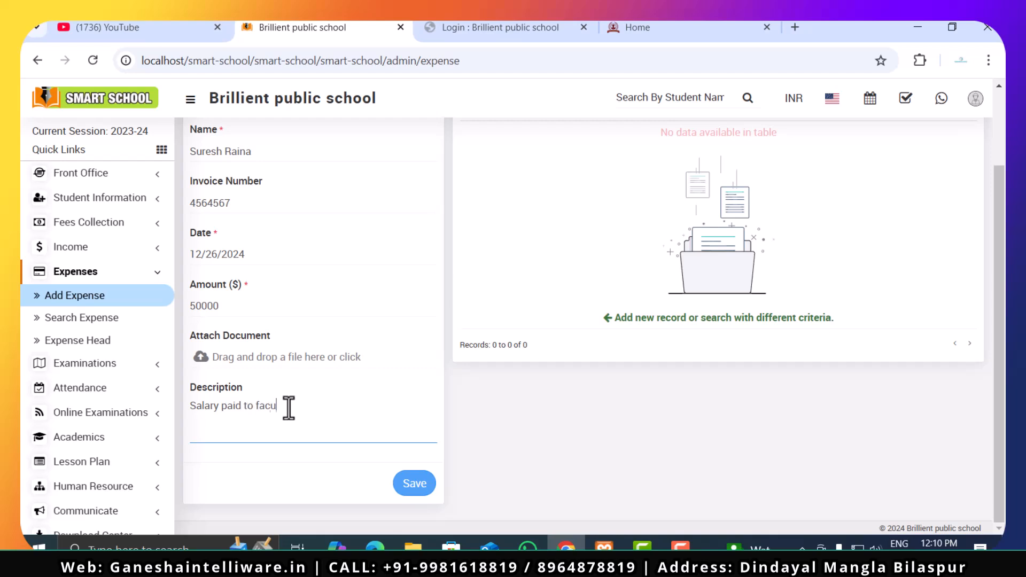
pyautogui.click(413, 498)
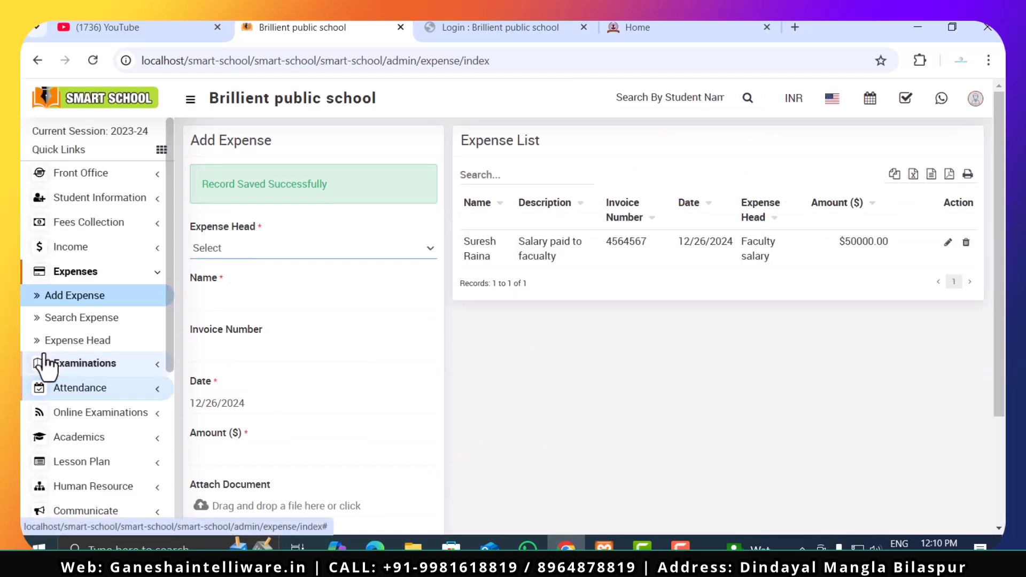
# - Search the expense records with the search type Today
pyautogui.click(61, 321)
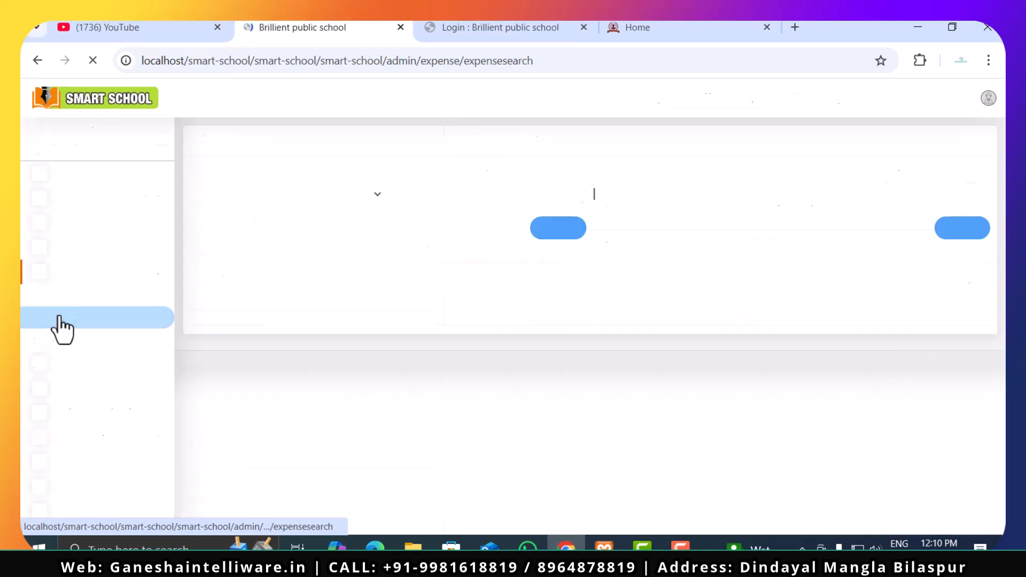
pyautogui.click(263, 200)
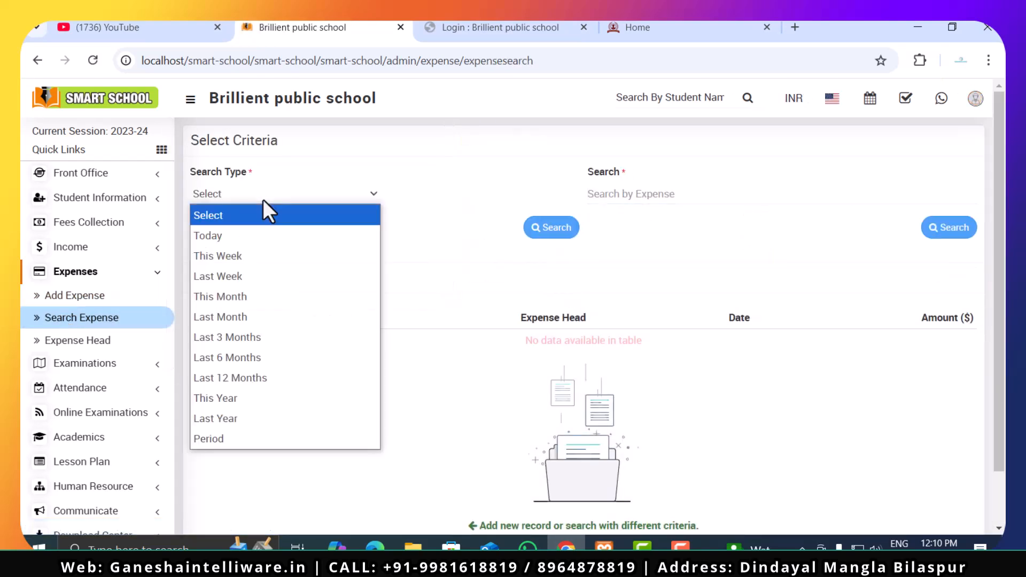
pyautogui.click(268, 237)
pyautogui.click(553, 235)
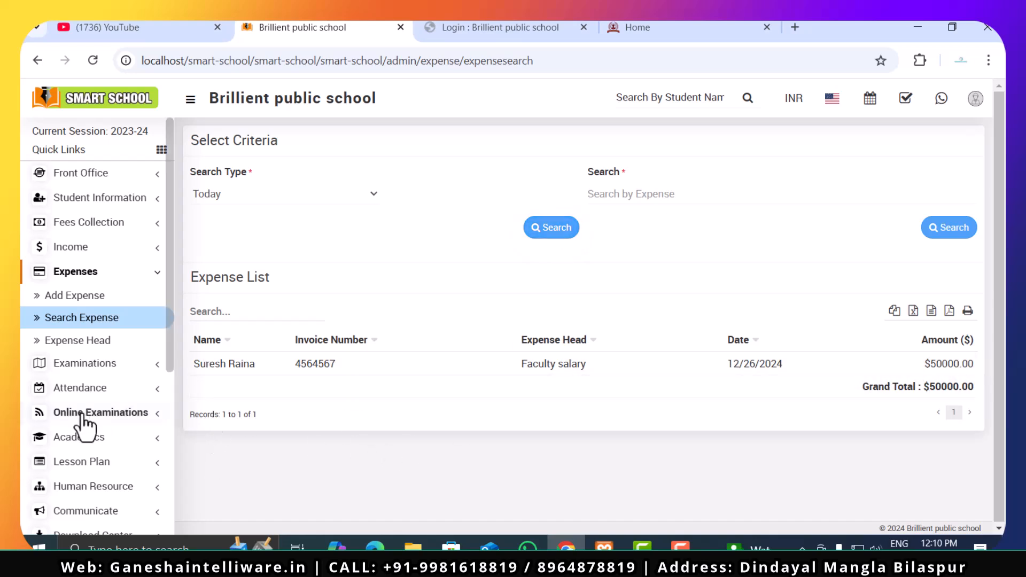
# - Review the Exam Group, Exam Schedule and Exam Result pages of the Examinations module
pyautogui.click(113, 366)
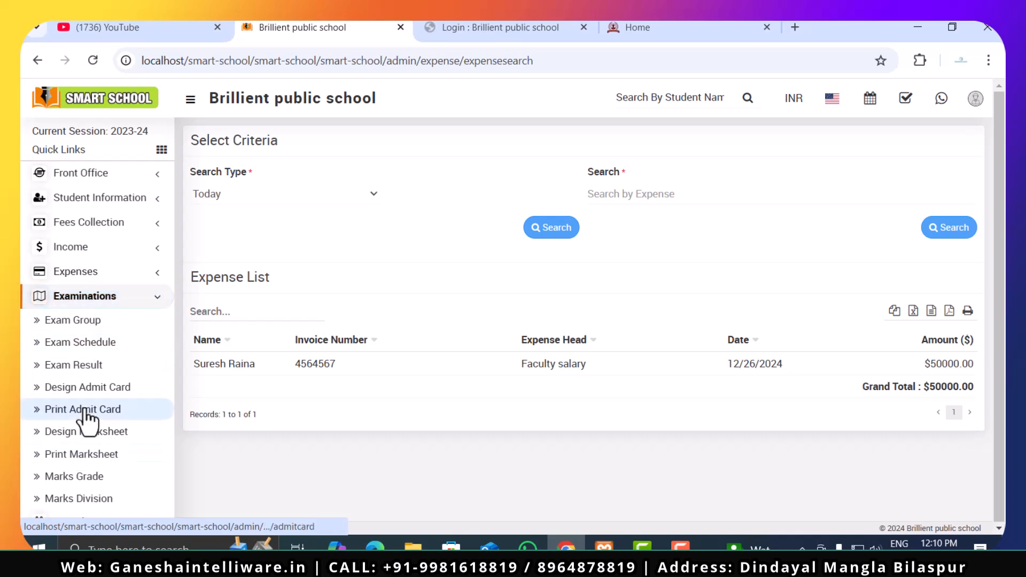
pyautogui.scroll(-3, 83, 419)
pyautogui.scroll(2, 85, 417)
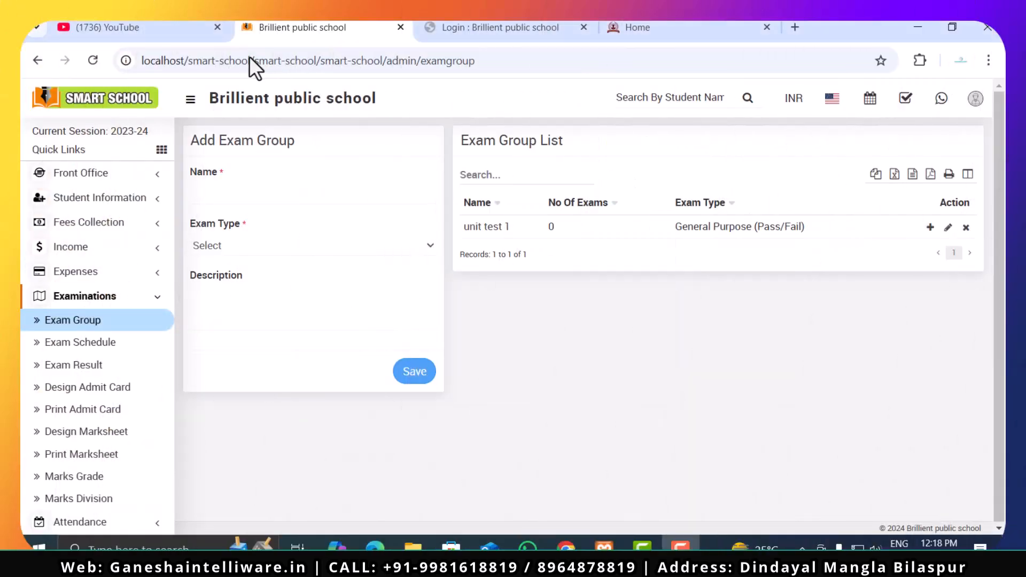
pyautogui.click(241, 194)
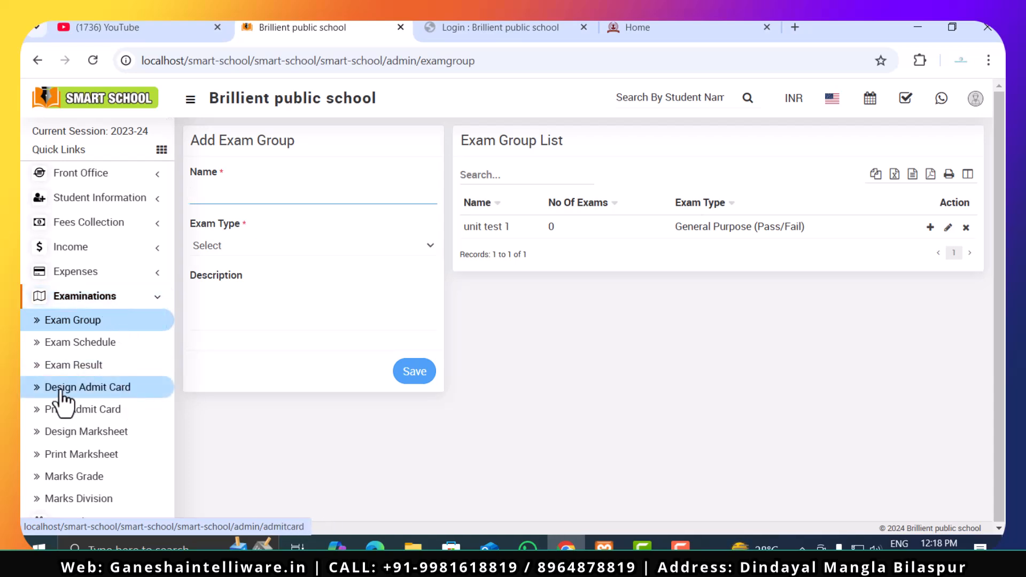
pyautogui.click(89, 347)
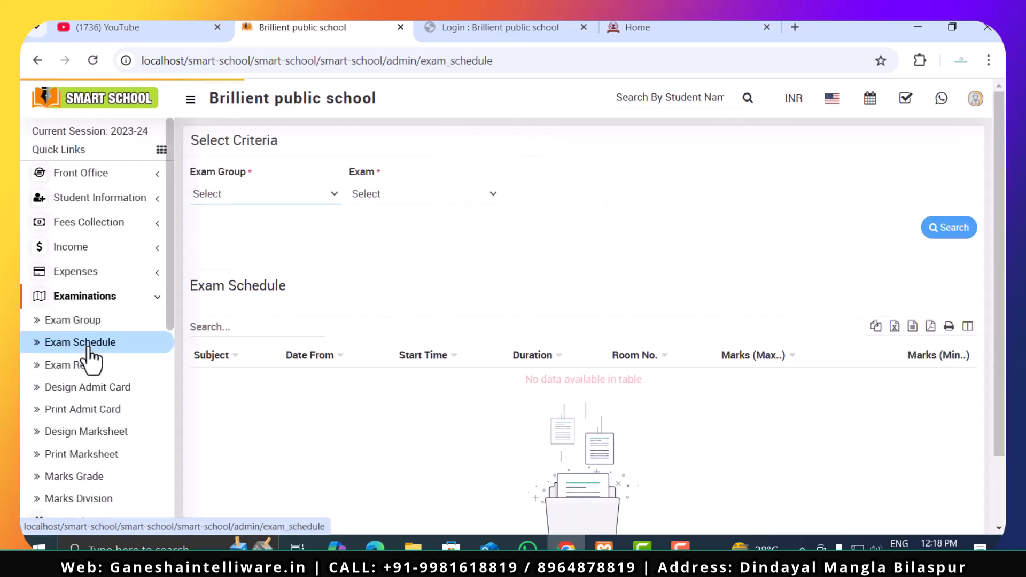
pyautogui.click(105, 373)
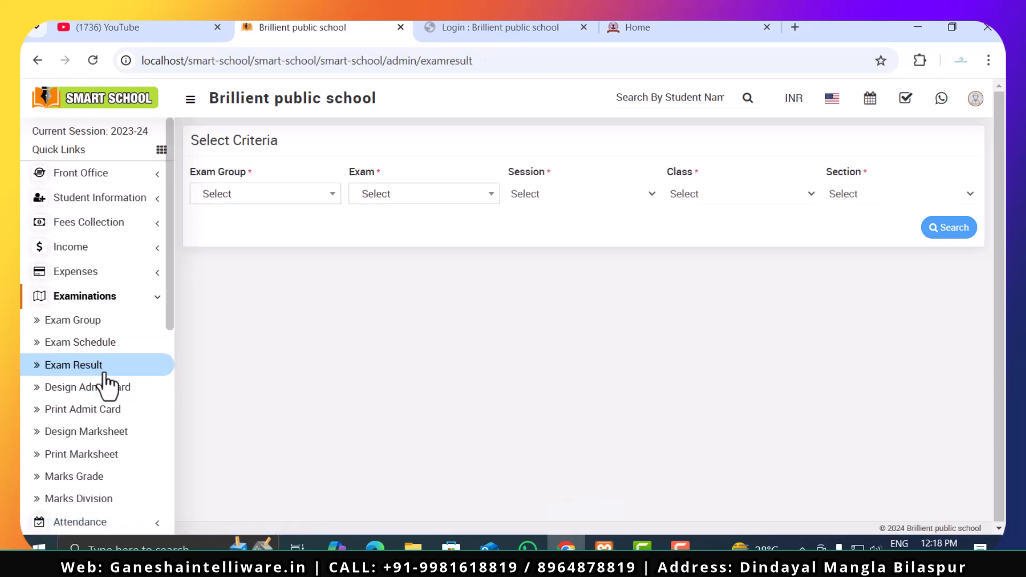
# - Preview the Sample Admit Card template on the Design Admit Card page and close the preview
pyautogui.click(111, 390)
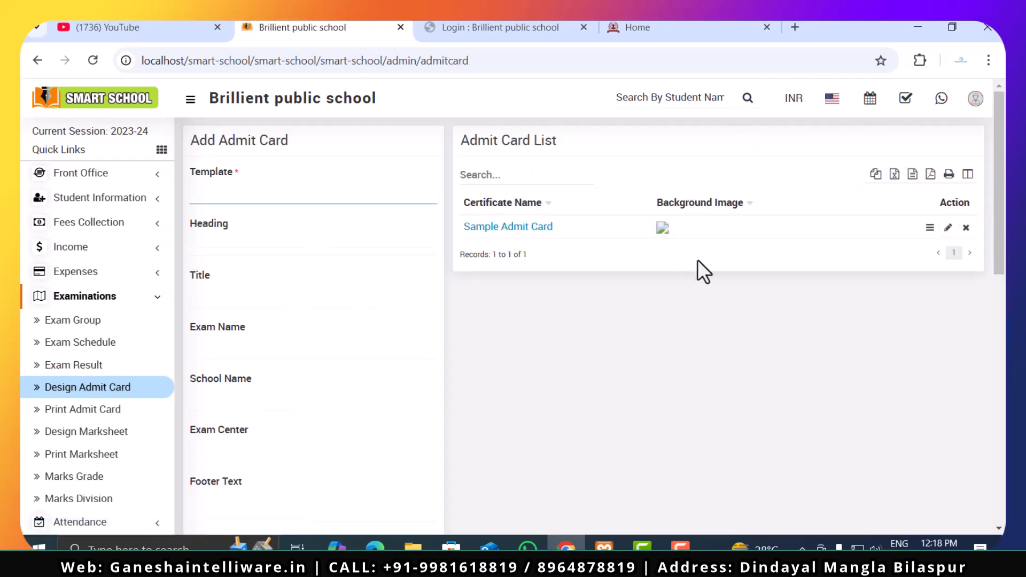
pyautogui.click(930, 228)
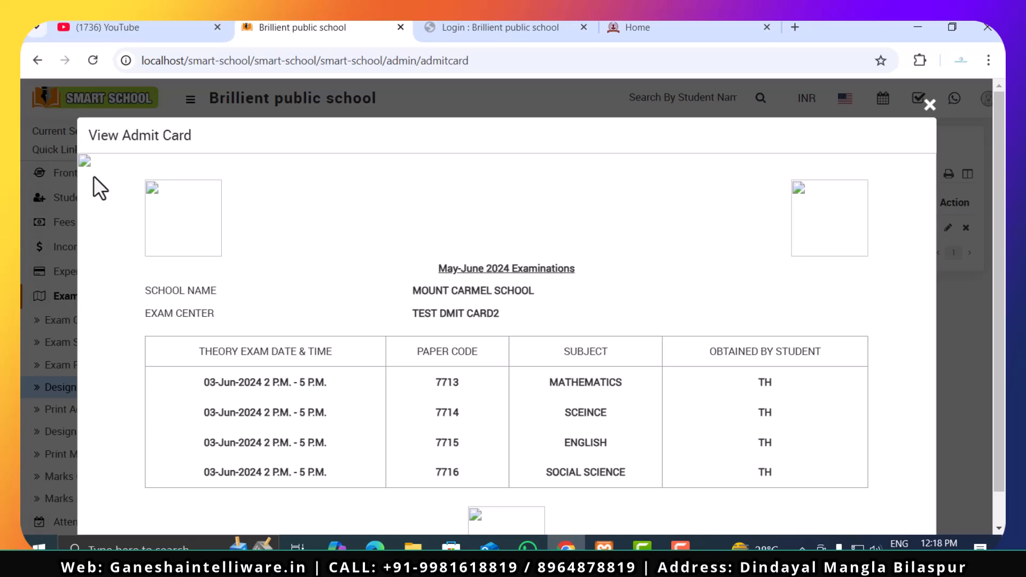
pyautogui.scroll(-1, 789, 257)
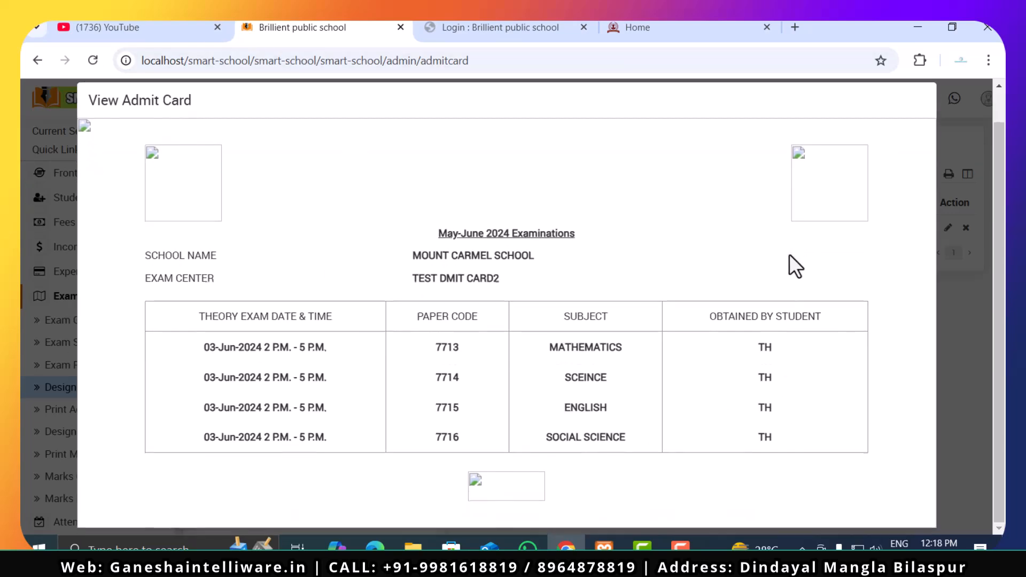
pyautogui.scroll(1, 688, 458)
pyautogui.click(929, 106)
# - Try a Print Admit Card search with only the exam group set, to unit test 1
pyautogui.click(88, 416)
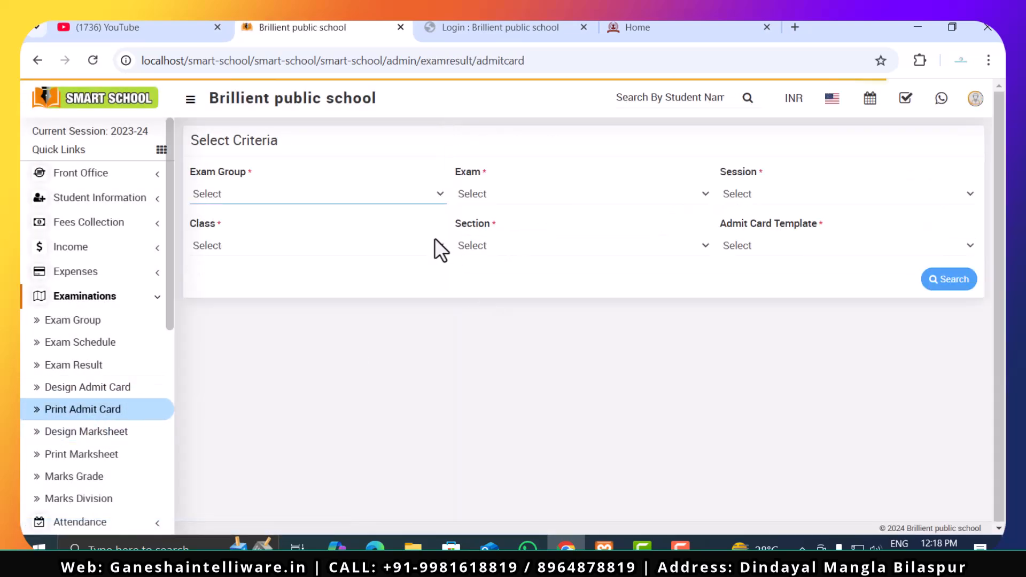
pyautogui.click(361, 193)
pyautogui.click(345, 237)
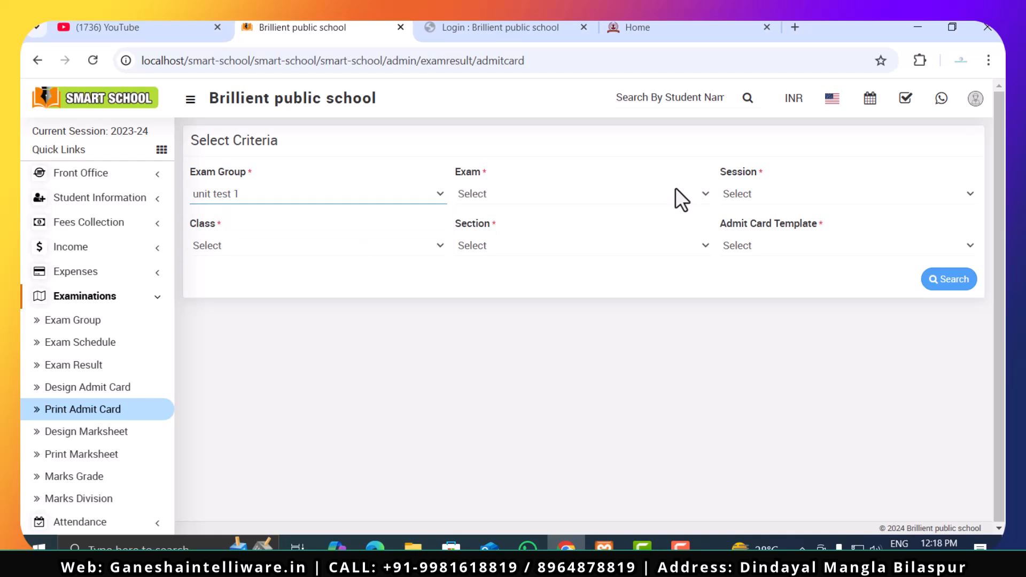
pyautogui.click(675, 192)
pyautogui.click(738, 302)
pyautogui.click(951, 285)
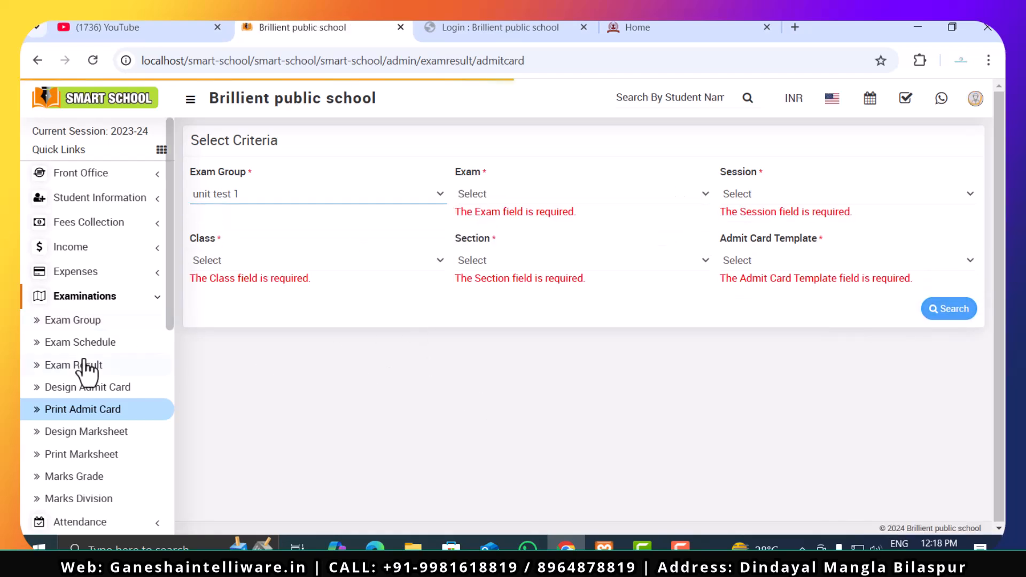
# - Review the admit card template list again and open the Design Marksheet page
pyautogui.click(37, 390)
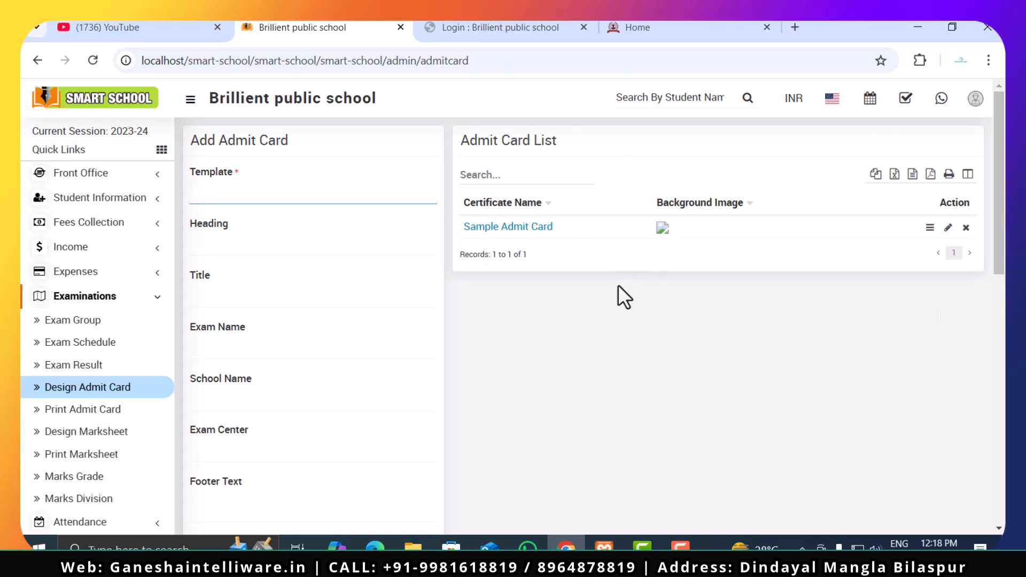
pyautogui.click(106, 412)
pyautogui.click(109, 433)
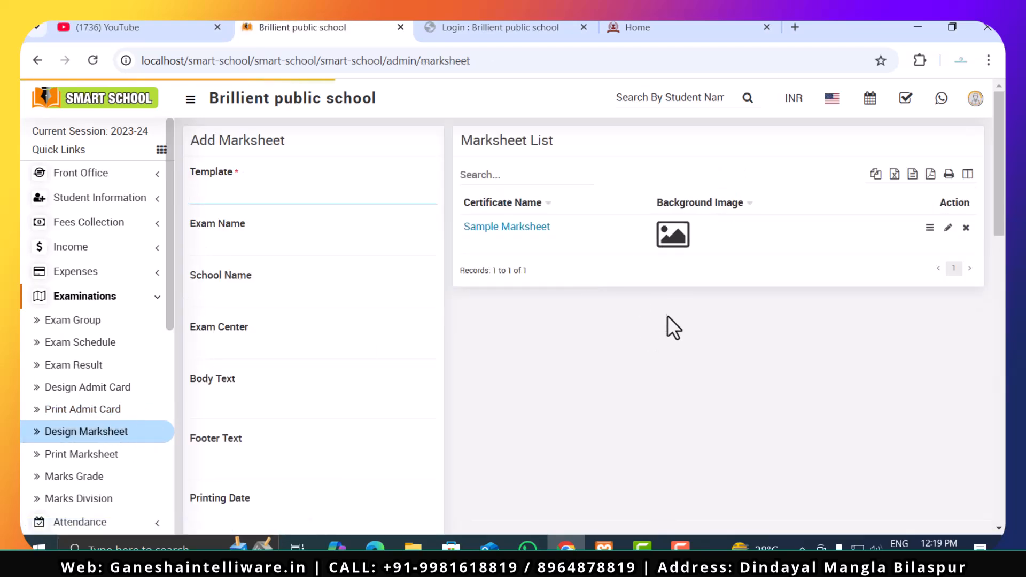
# - Preview the Sample Marksheet template, examine its student details, subject marks, grand total and result, and close the preview
pyautogui.click(931, 230)
pyautogui.scroll(-5, 431, 370)
pyautogui.scroll(-3, 430, 371)
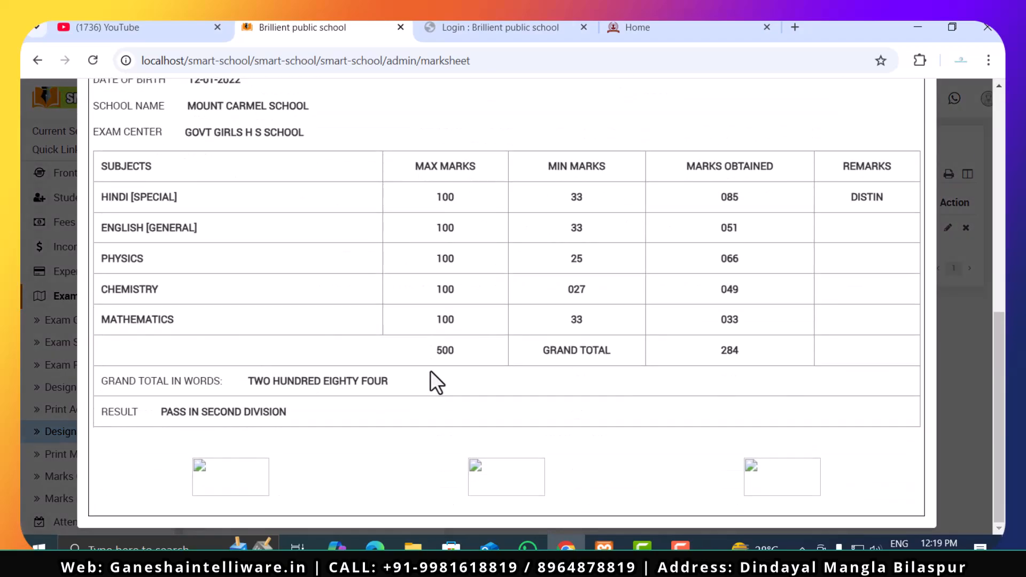
pyautogui.scroll(10, 431, 370)
pyautogui.scroll(-9, 430, 370)
pyautogui.scroll(10, 431, 370)
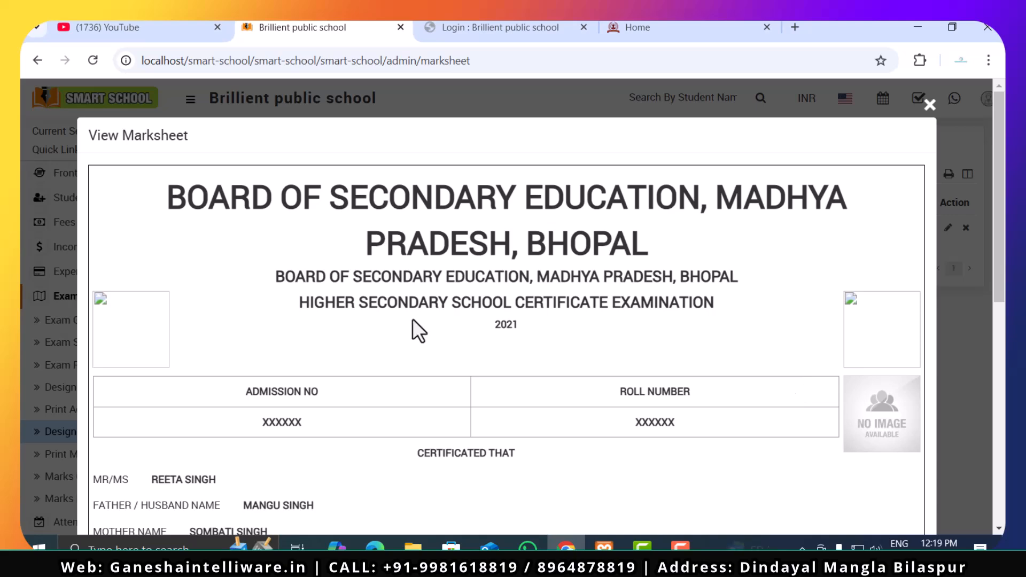
pyautogui.scroll(-8, 210, 351)
pyautogui.scroll(5, 210, 351)
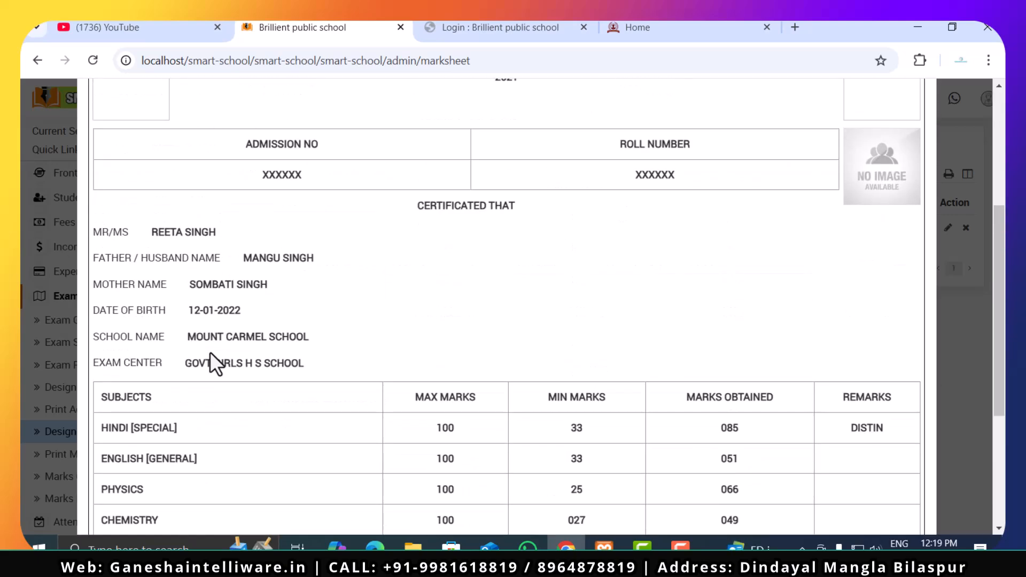
pyautogui.moveTo(148, 230); pyautogui.dragTo(367, 263)
pyautogui.click(393, 301)
pyautogui.scroll(-4, 394, 301)
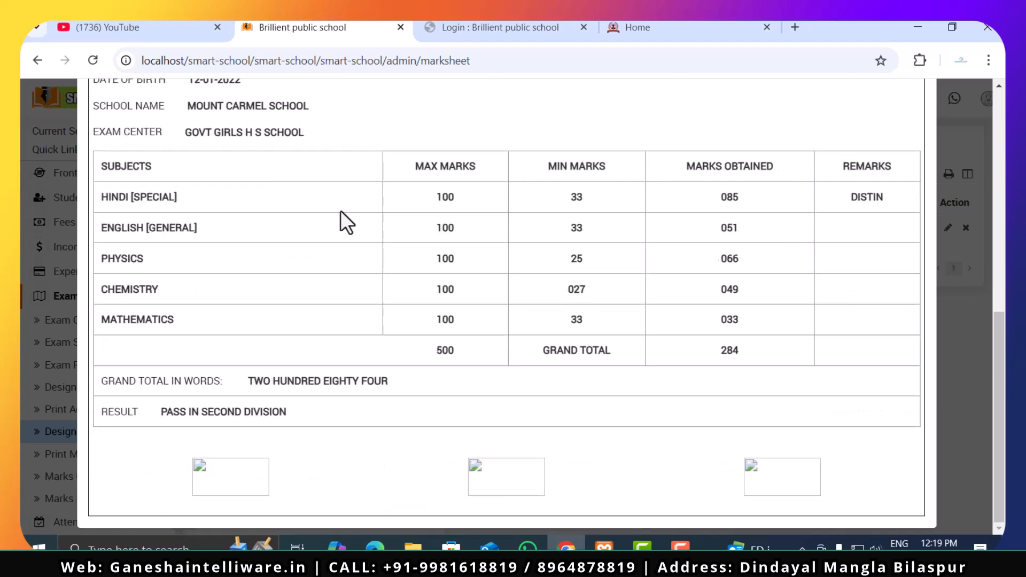
pyautogui.scroll(8, 565, 214)
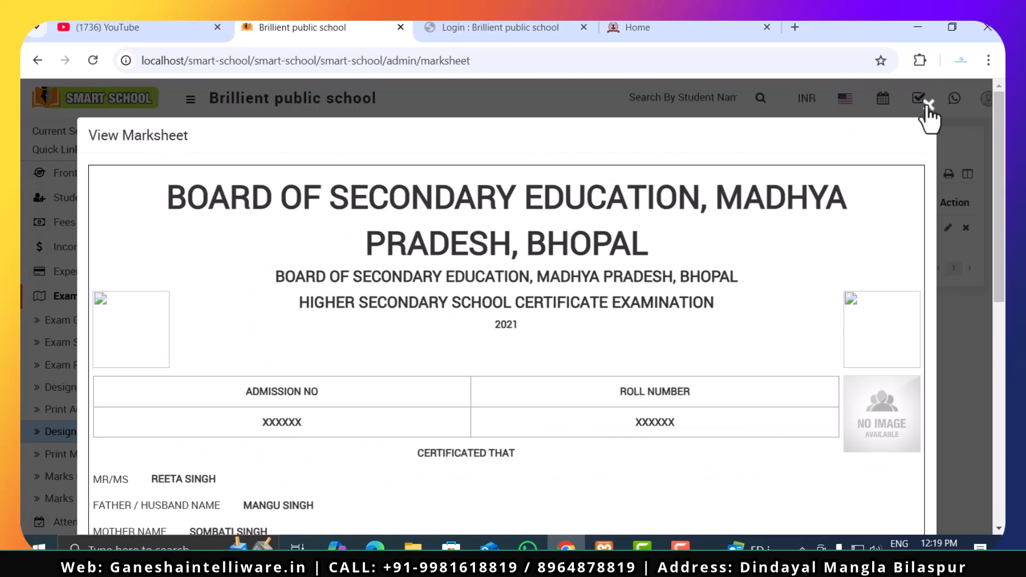
pyautogui.click(928, 106)
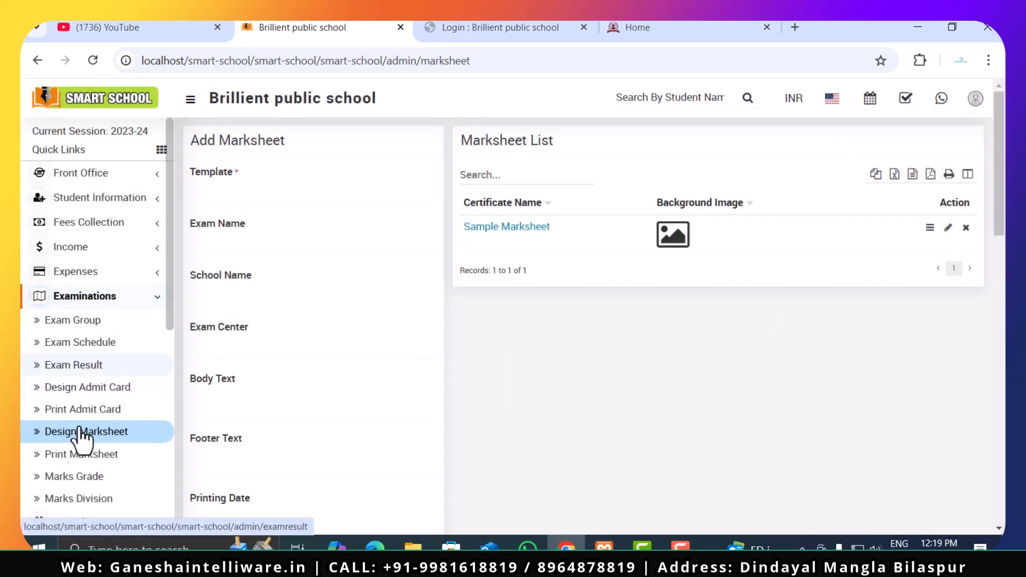
# - Review the Print Marksheet search criteria and open the Marks Grade page
pyautogui.scroll(-2, 72, 478)
pyautogui.click(96, 374)
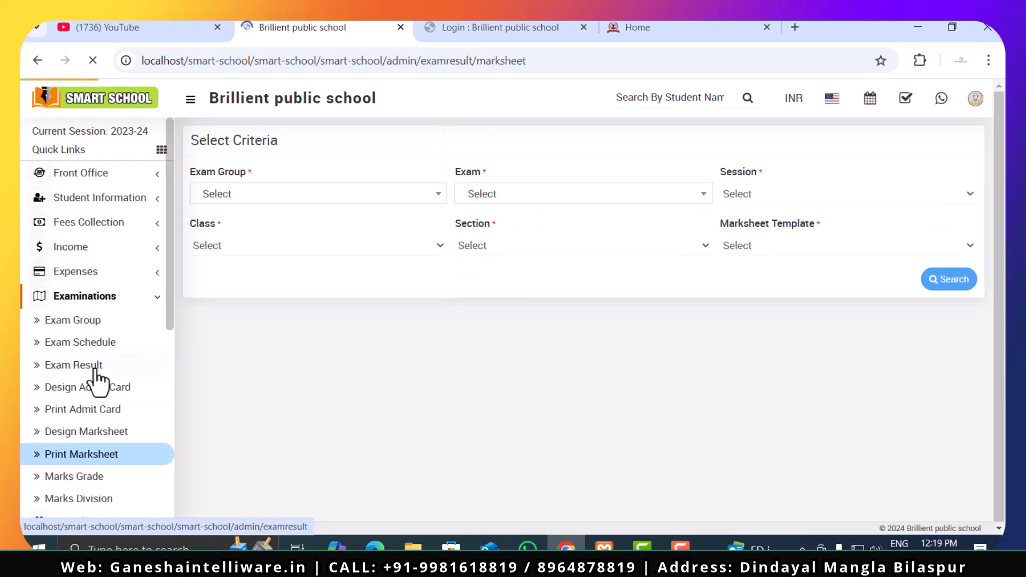
pyautogui.scroll(-6, 119, 447)
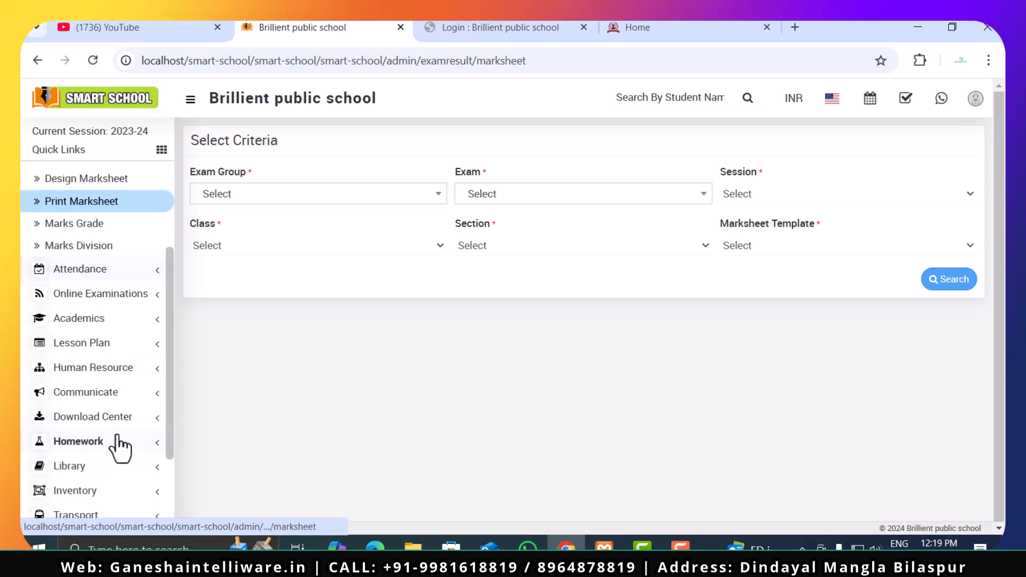
pyautogui.click(105, 225)
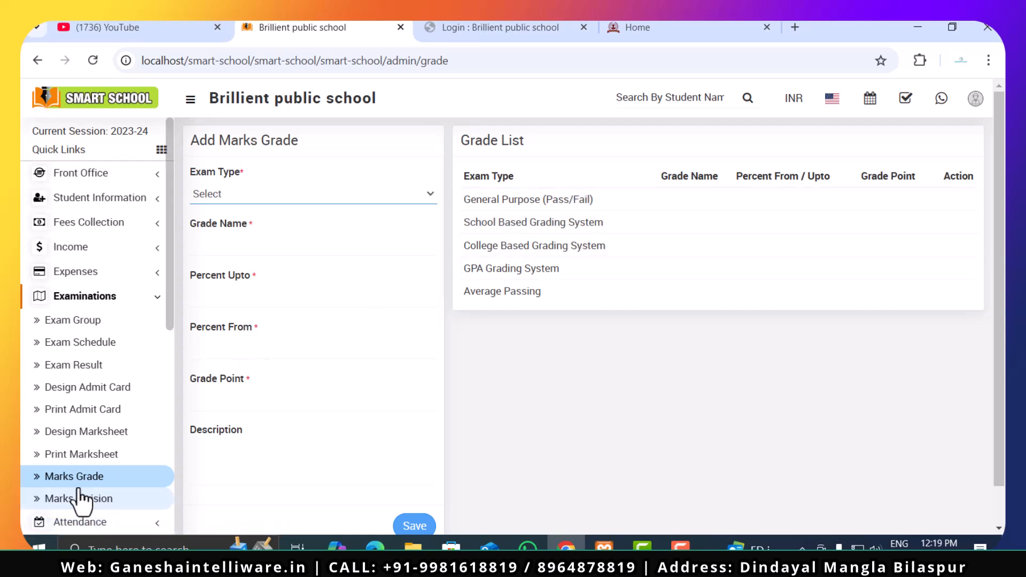
# - Open the Marks Division page, review its form and list, and open the Student Attendance page
pyautogui.scroll(-3, 83, 495)
pyautogui.click(113, 332)
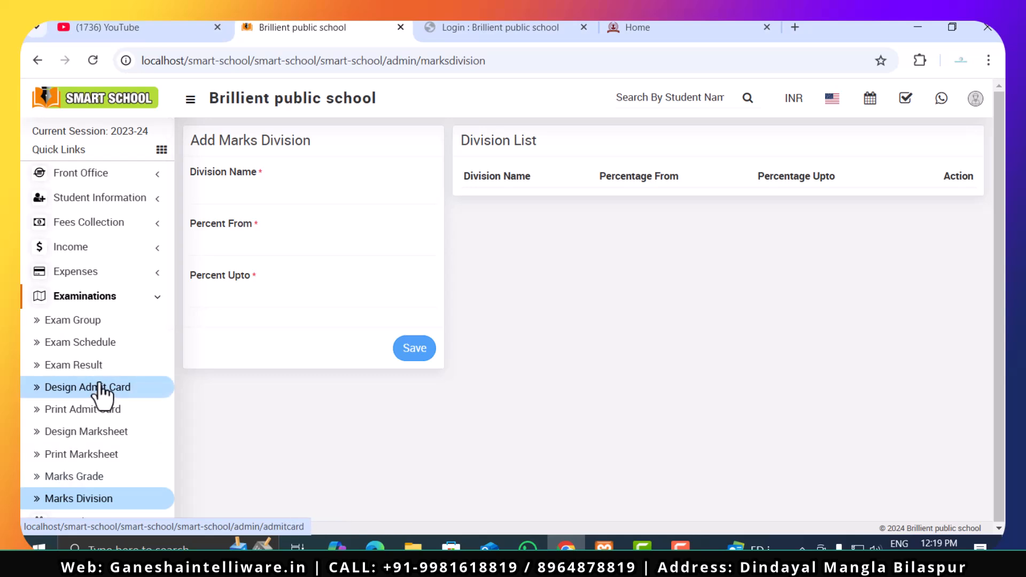
pyautogui.scroll(-5, 79, 390)
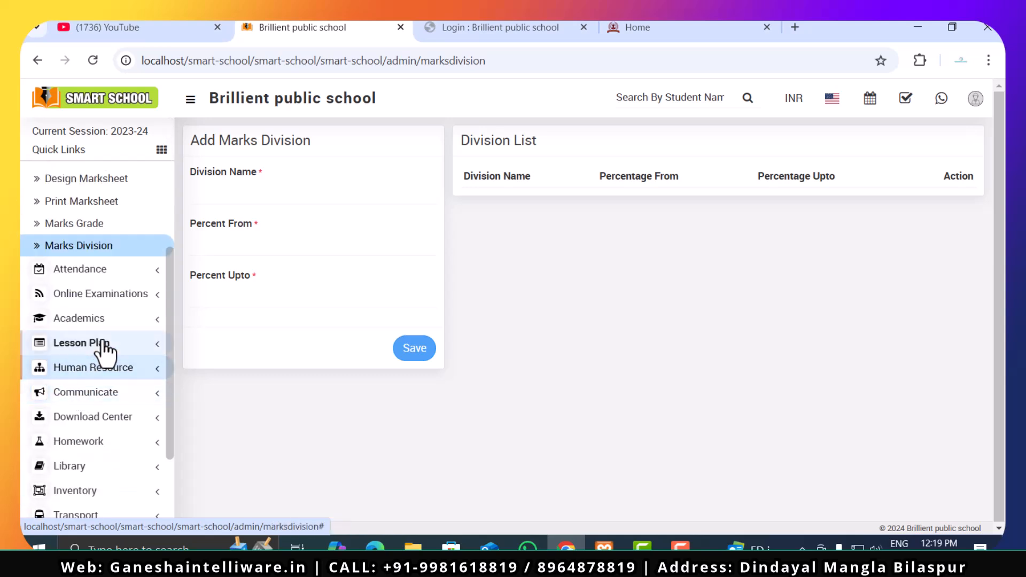
pyautogui.click(65, 272)
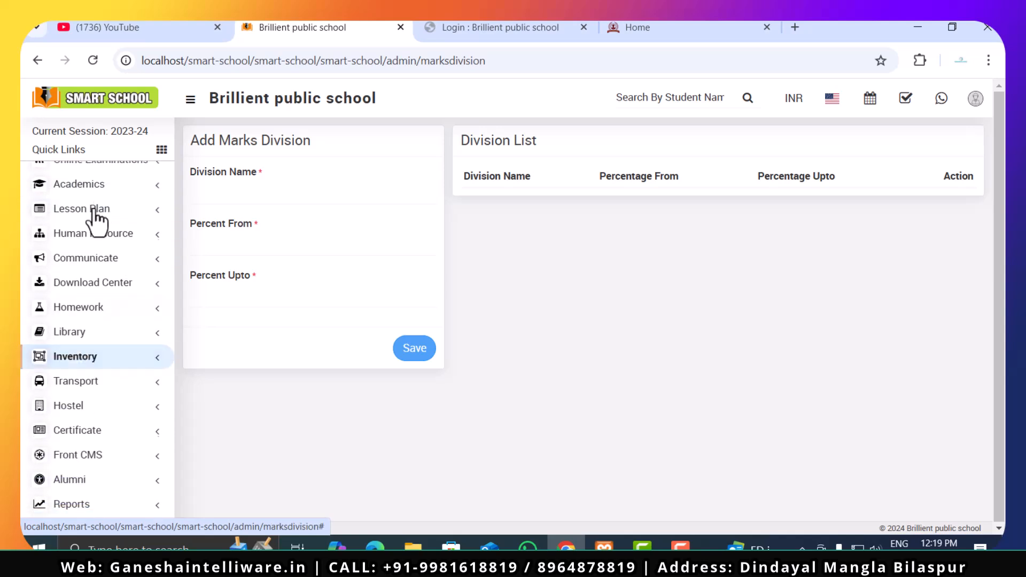
pyautogui.scroll(1, 80, 381)
pyautogui.scroll(-3, 82, 384)
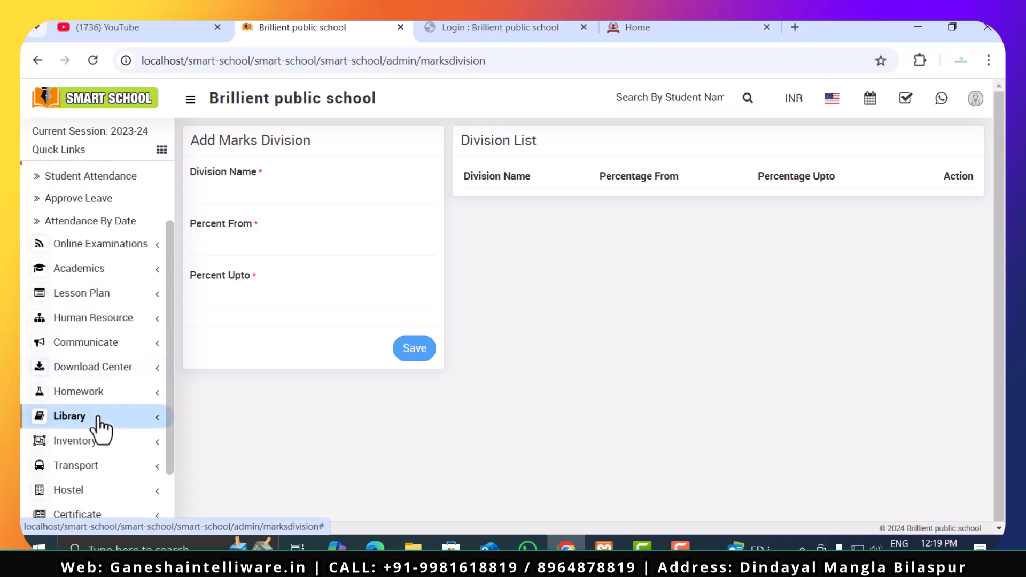
pyautogui.scroll(2, 102, 428)
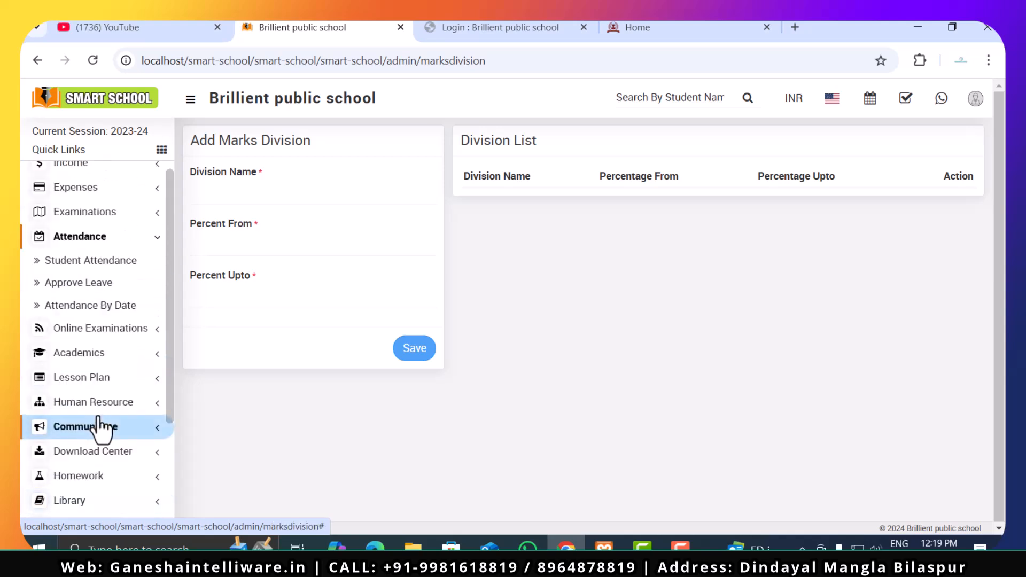
pyautogui.click(75, 267)
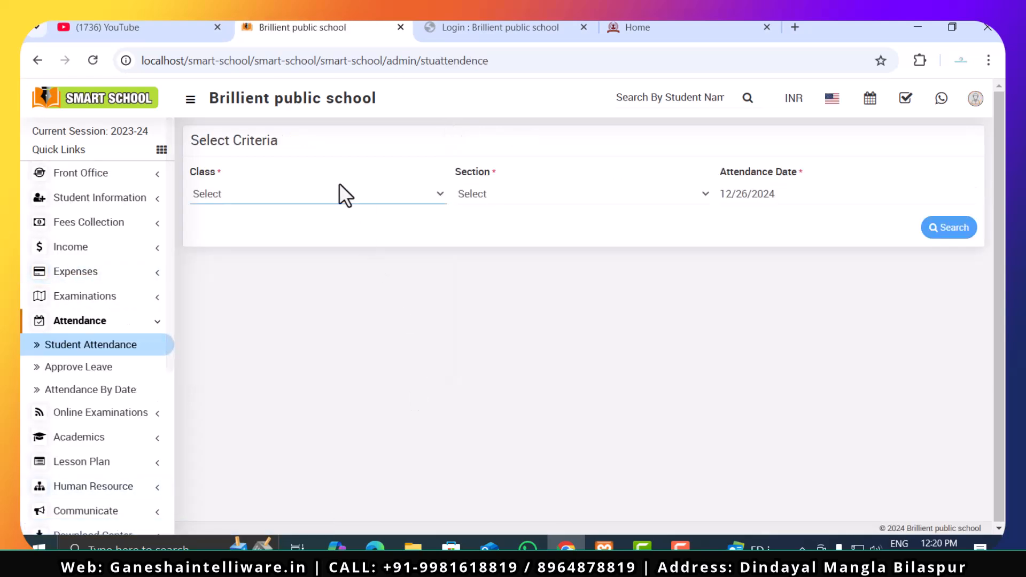
# - Check the class and section choices for Student Attendance and try a search with both left unselected
pyautogui.click(340, 201)
pyautogui.click(521, 195)
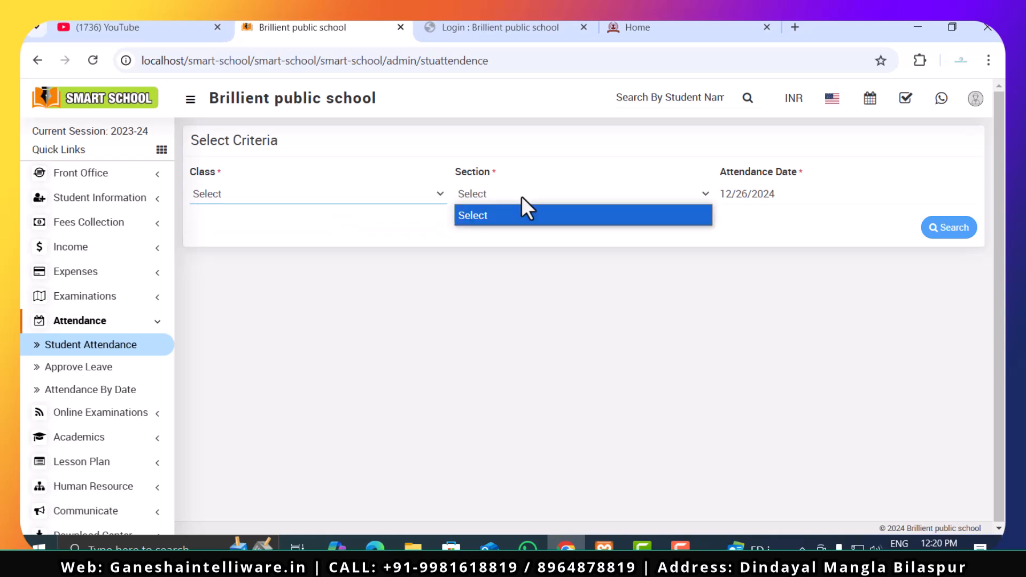
pyautogui.click(952, 230)
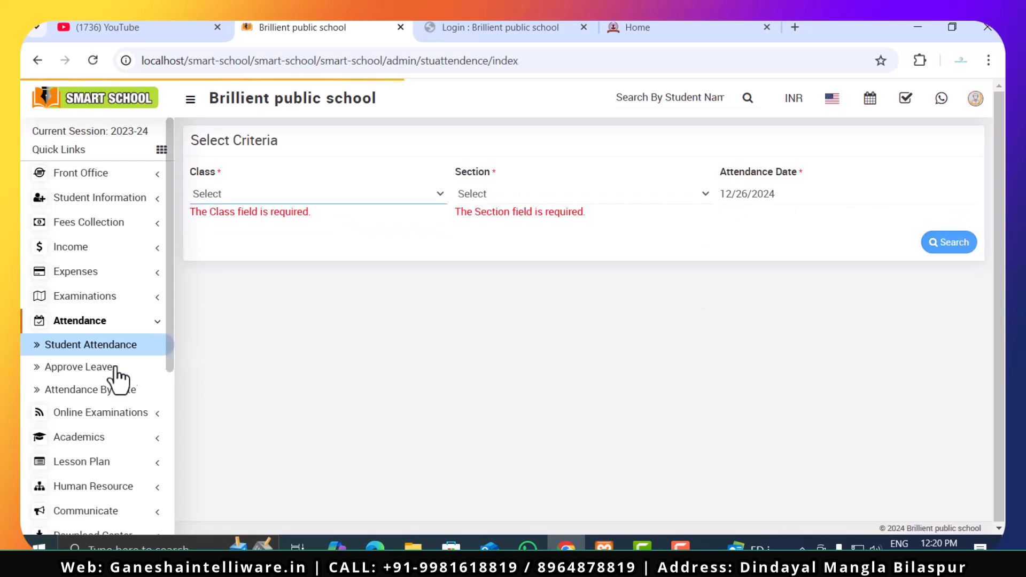
# - Open the Approve Leave page and review its search criteria and leave list
pyautogui.click(98, 373)
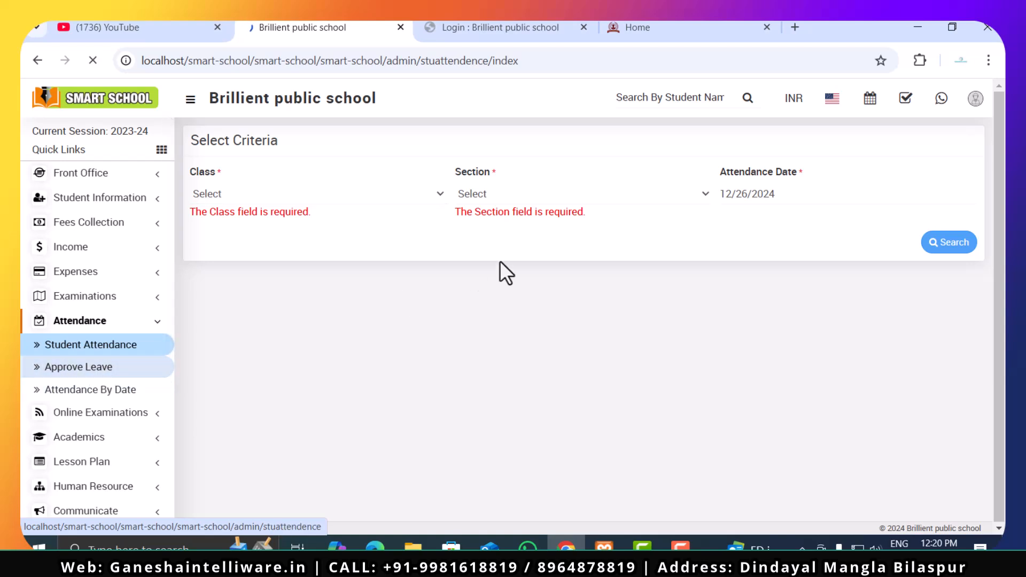
pyautogui.click(236, 194)
pyautogui.click(409, 355)
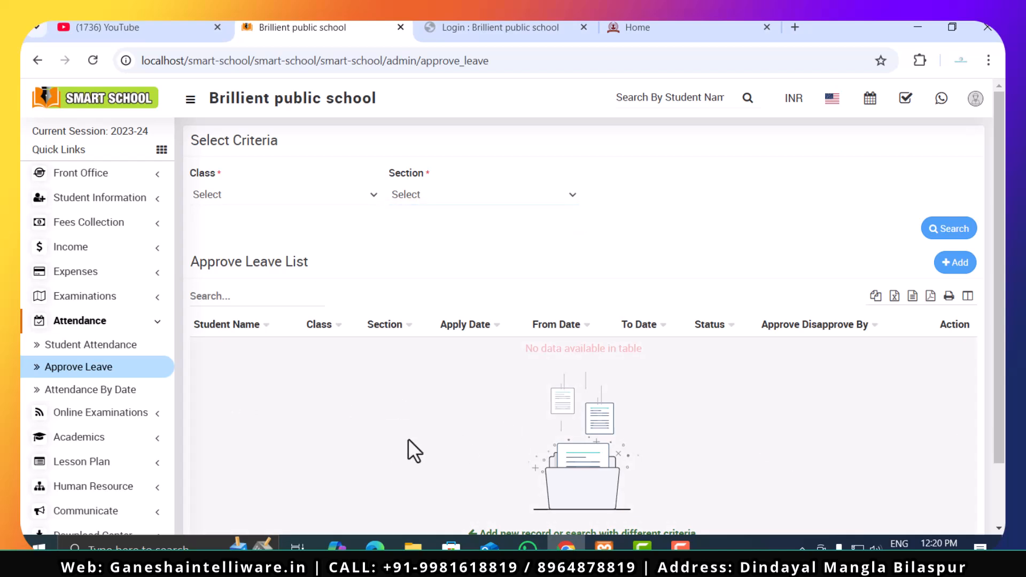
# - Open the Attendance By Date page and look over its class, section and attendance date criteria
pyautogui.click(60, 397)
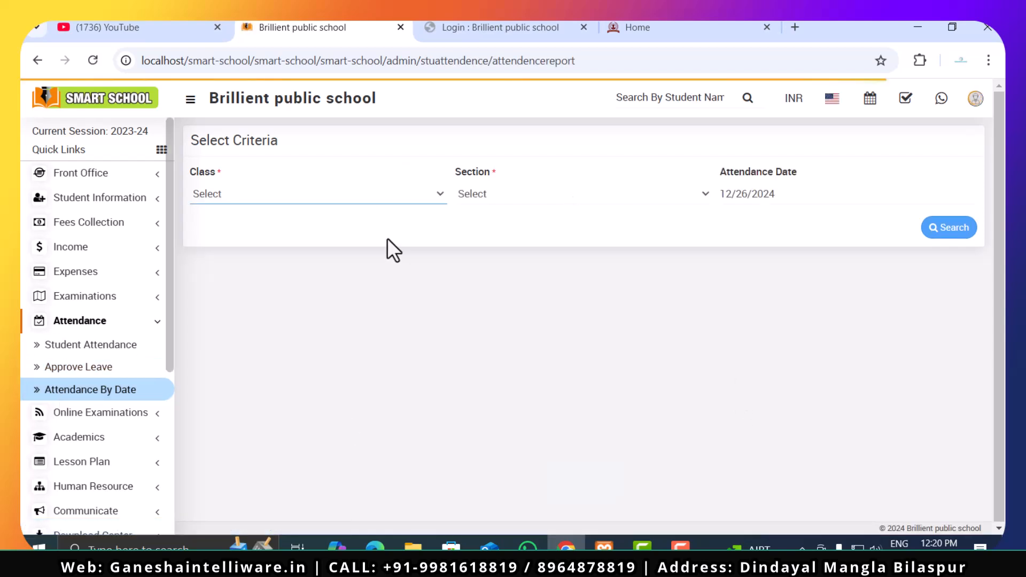
pyautogui.click(382, 193)
pyautogui.click(528, 212)
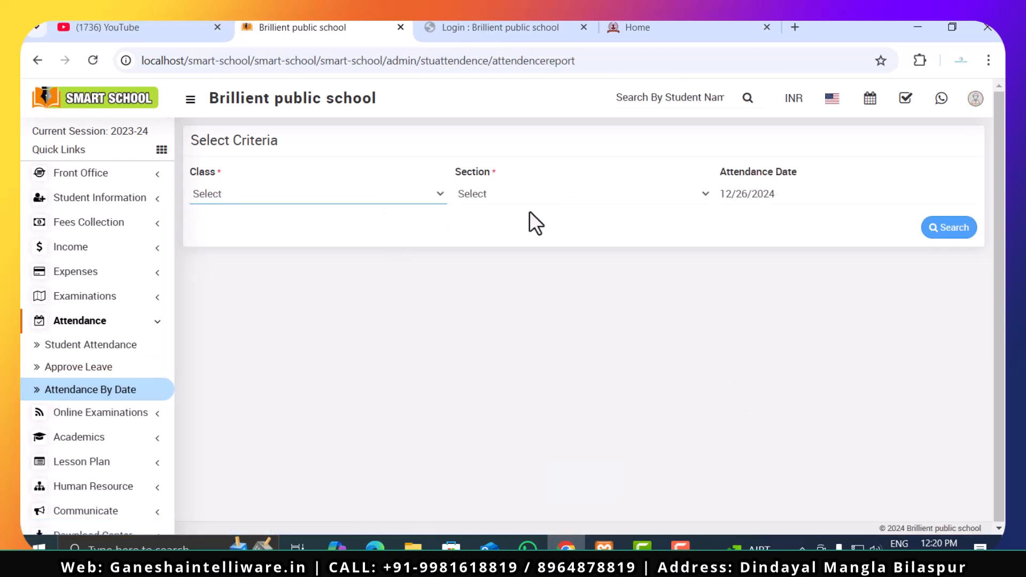
pyautogui.click(554, 197)
pyautogui.click(566, 214)
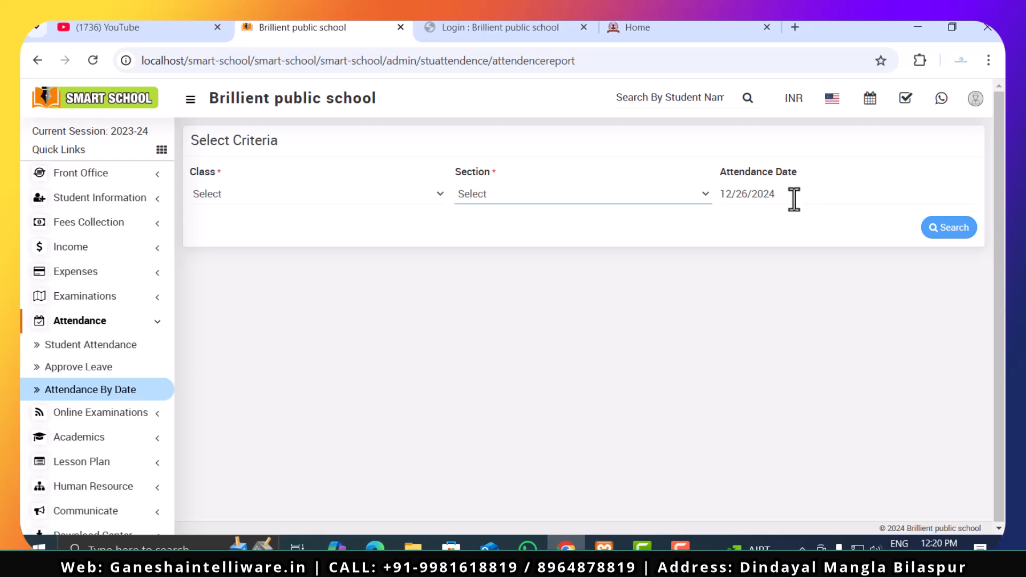
pyautogui.click(794, 199)
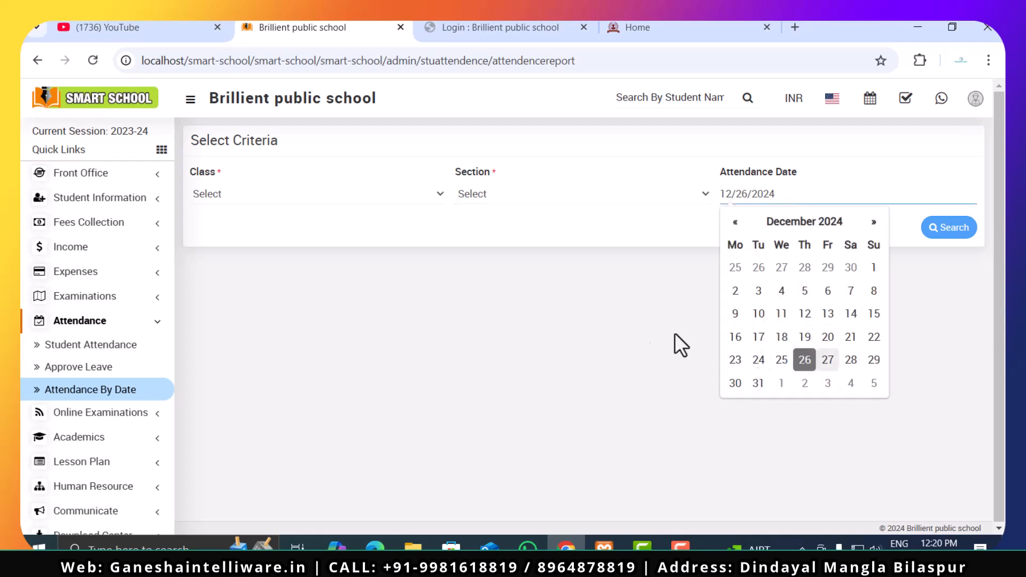
pyautogui.click(637, 326)
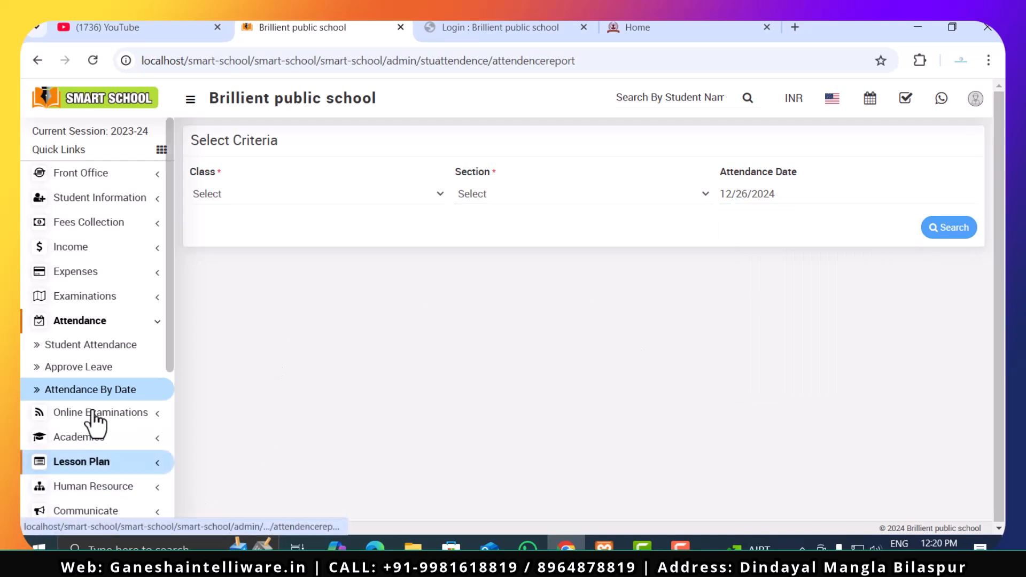
# - Review the upcoming and closed lists of Online Exam, and open the Question Bank page
pyautogui.click(101, 412)
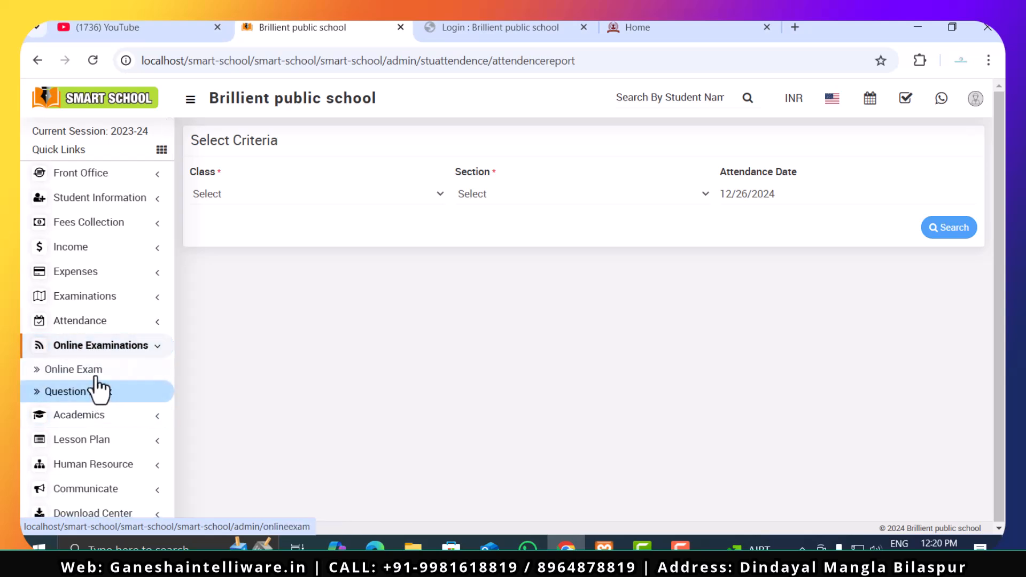
pyautogui.click(75, 369)
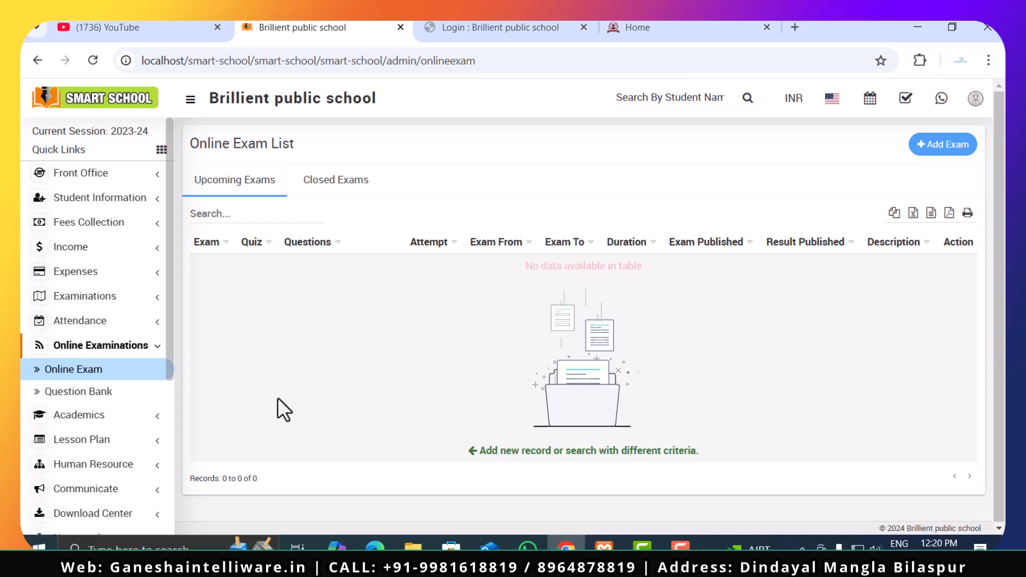
pyautogui.click(323, 179)
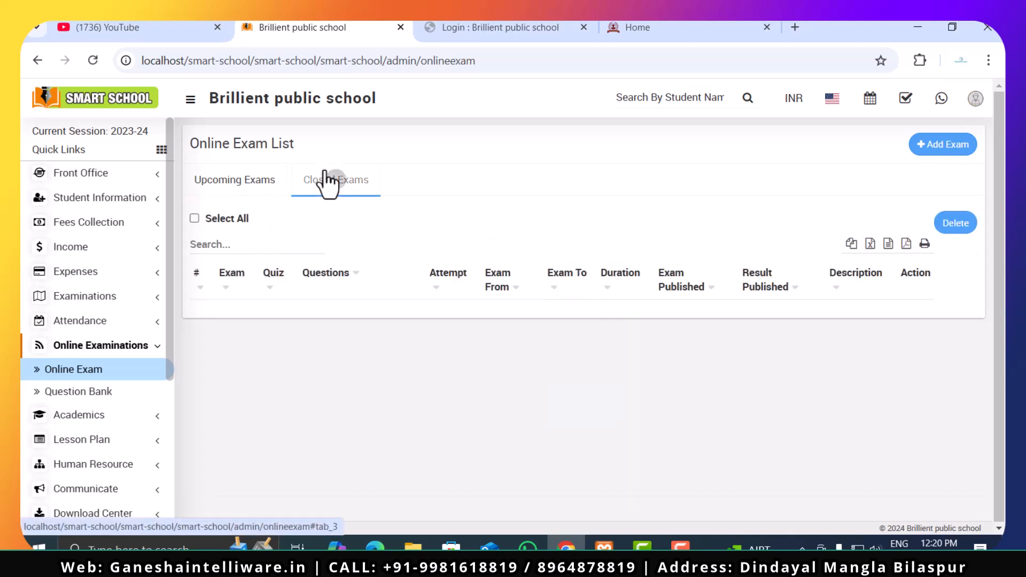
pyautogui.click(121, 396)
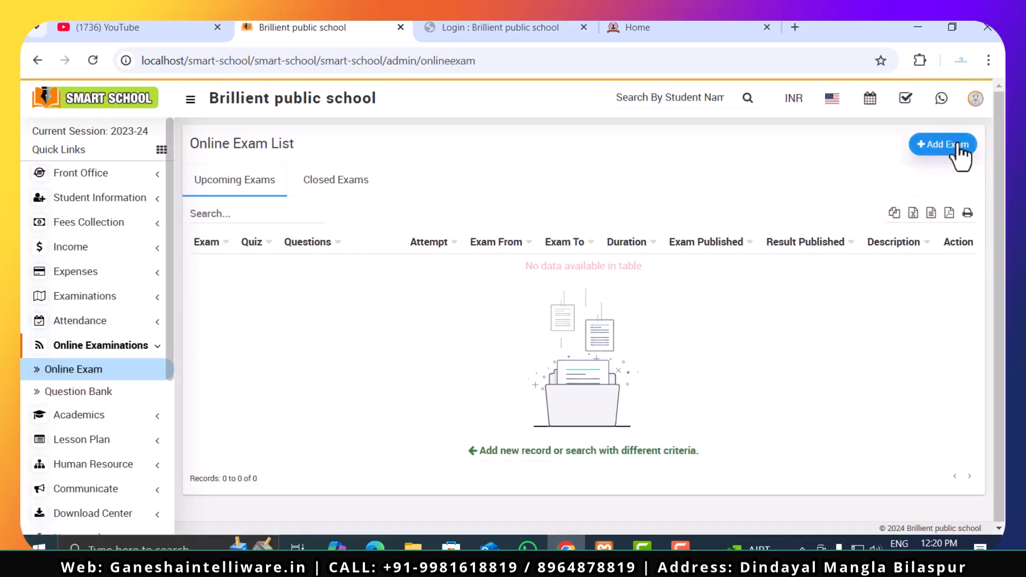
# - In a new online exam form, fill the exam start, exam end and auto result publish dates with 12/26/2024 12:20 pm
pyautogui.click(957, 146)
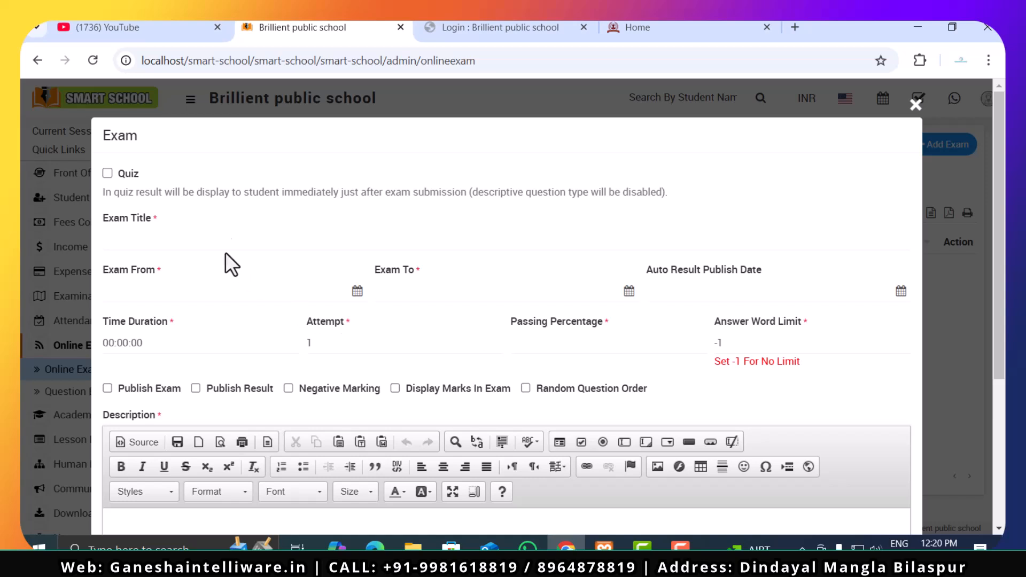
pyautogui.click(211, 292)
pyautogui.click(459, 291)
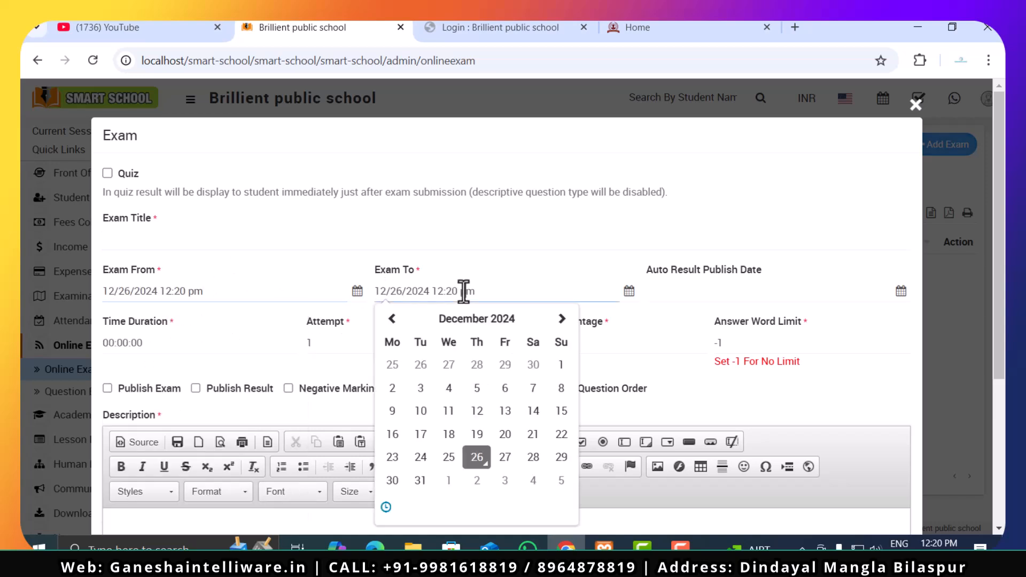
pyautogui.click(745, 292)
pyautogui.click(808, 238)
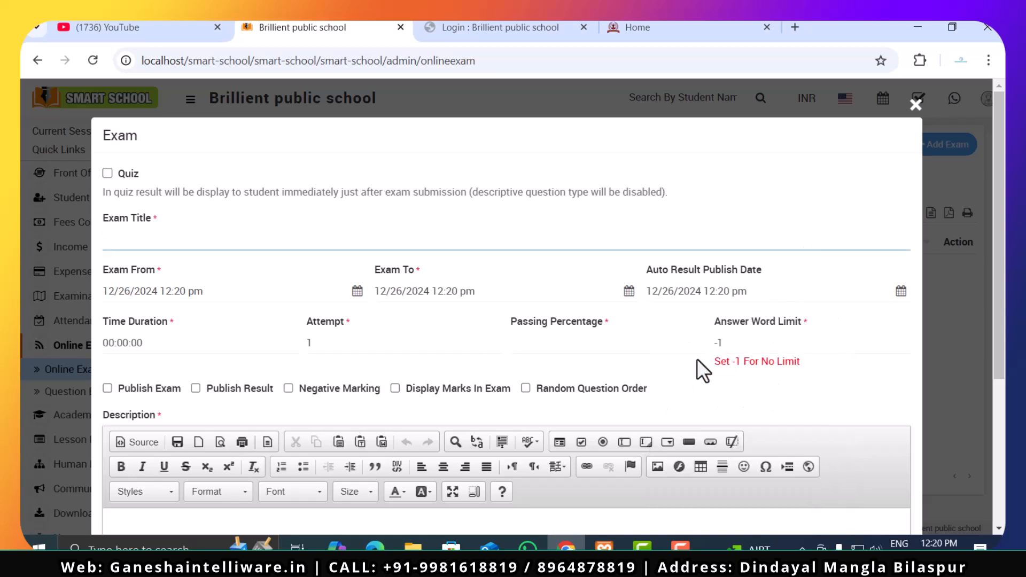
# - Examine the remaining online exam settings, including duration, attempts, passing percentage, publish options and the description editor
pyautogui.scroll(-2, 697, 358)
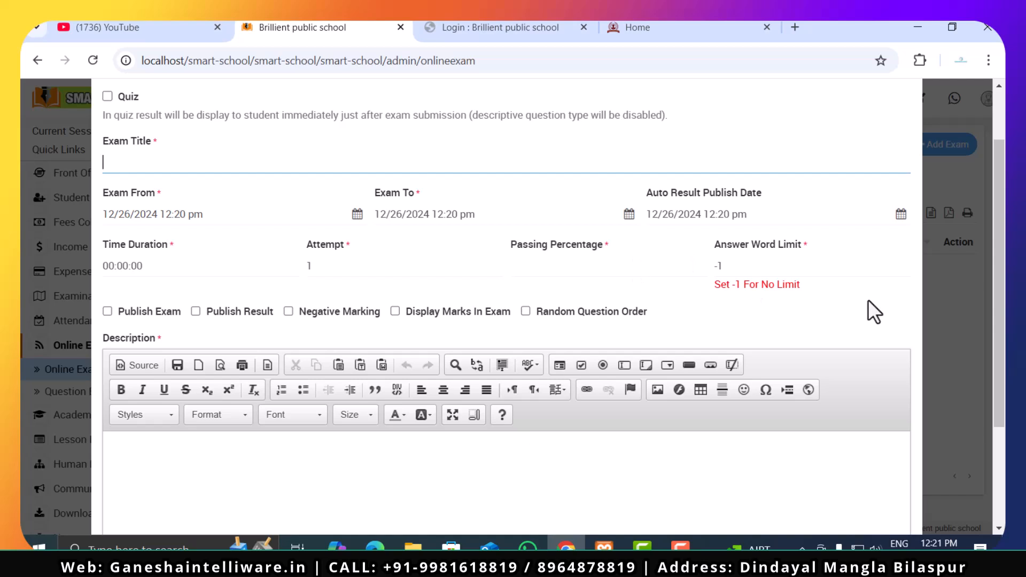
pyautogui.scroll(-3, 861, 308)
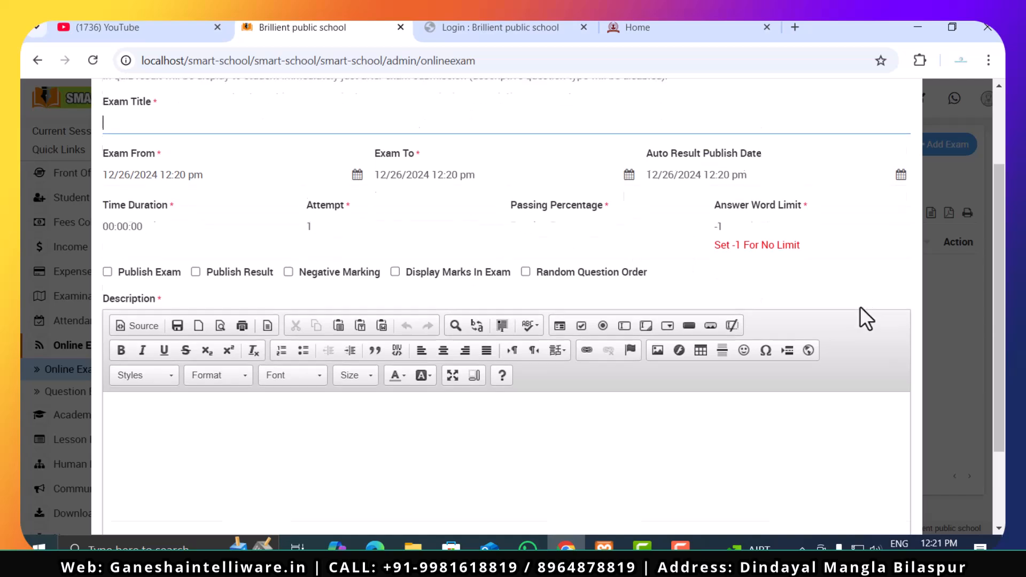
pyautogui.click(324, 314)
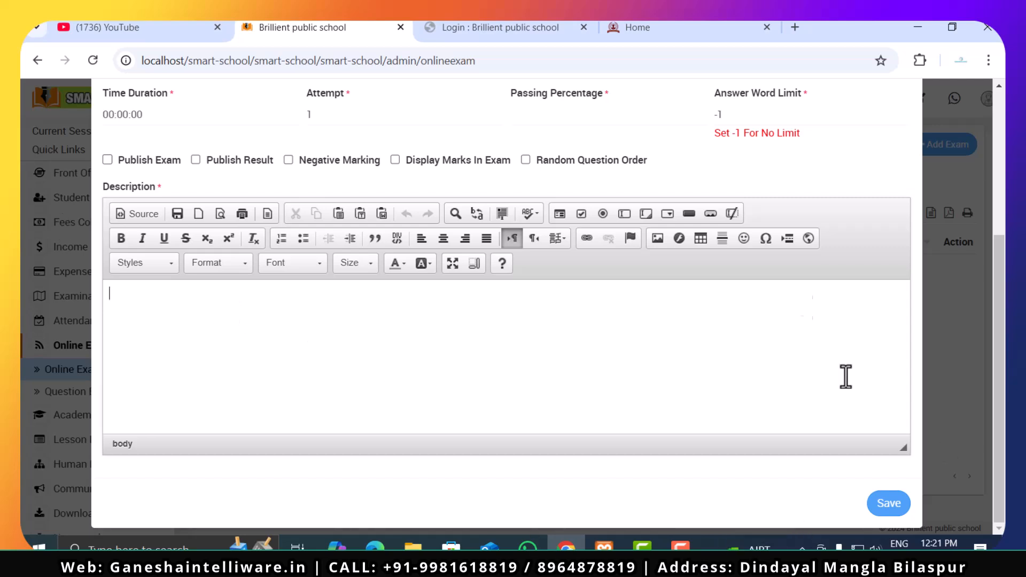
pyautogui.scroll(4, 875, 415)
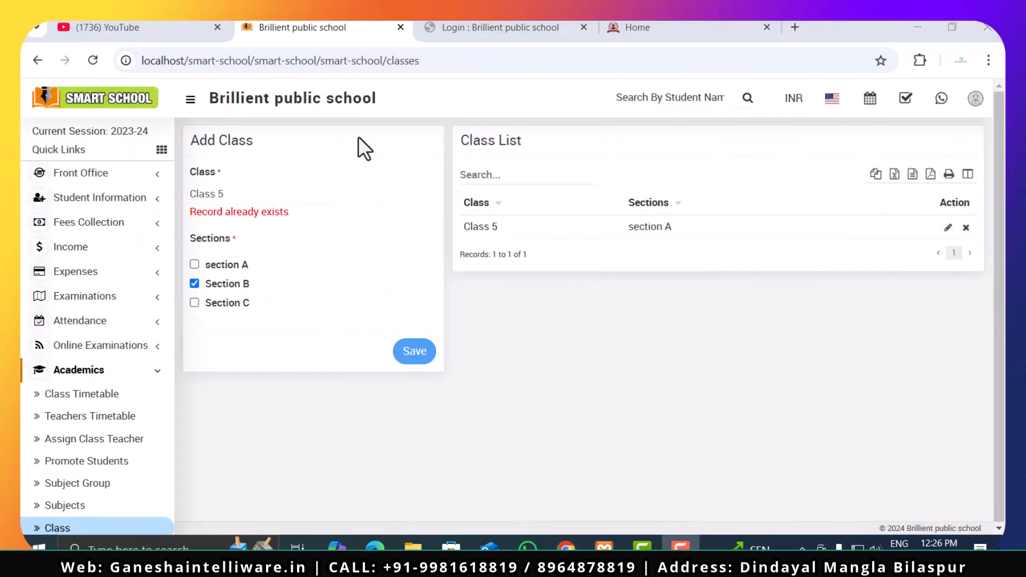
# - Clear Section B in the Add Class form, open the Class Timetable page and look through the Academics pages
pyautogui.click(195, 285)
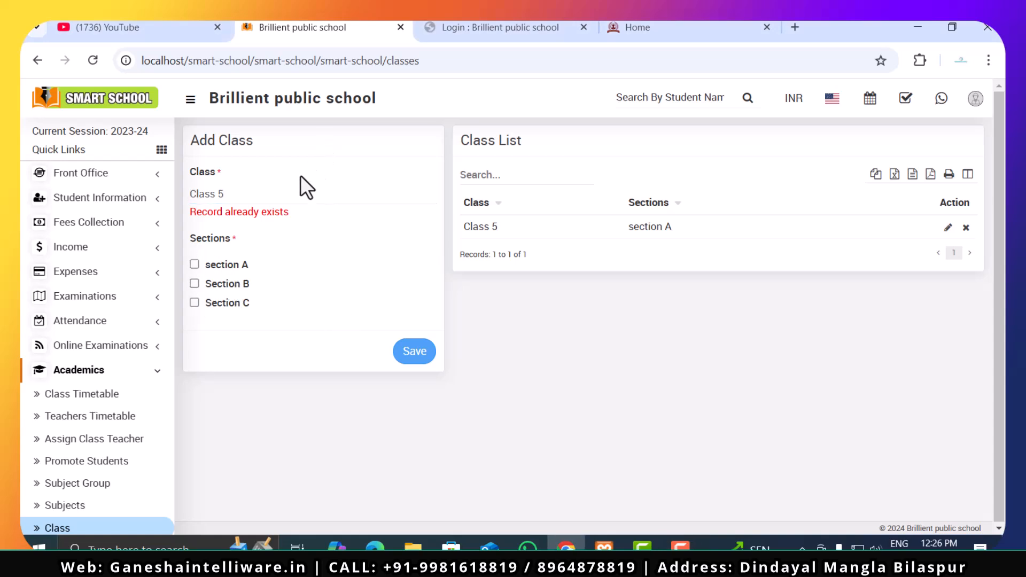
pyautogui.click(83, 395)
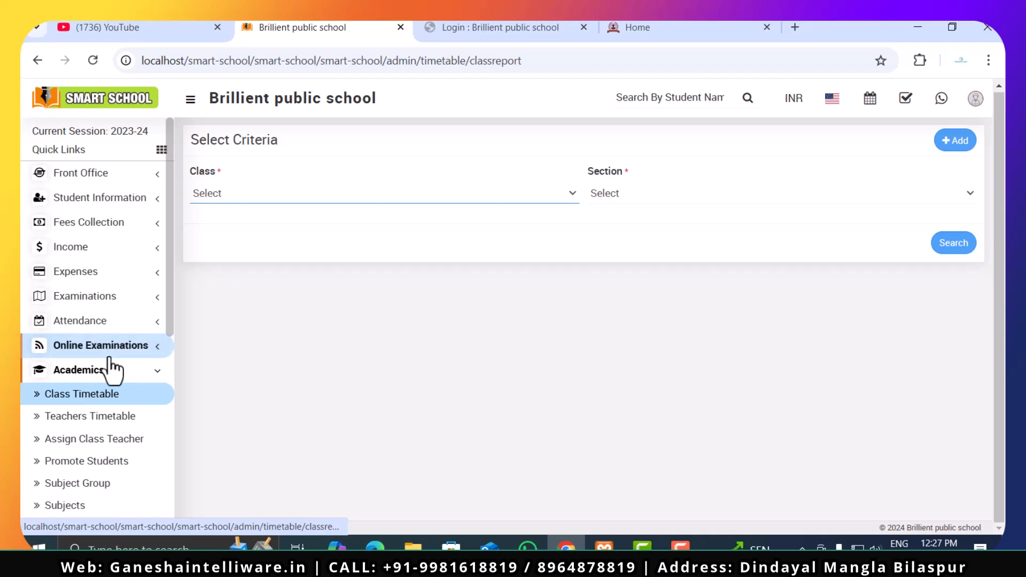
pyautogui.click(108, 353)
pyautogui.click(109, 355)
pyautogui.click(105, 393)
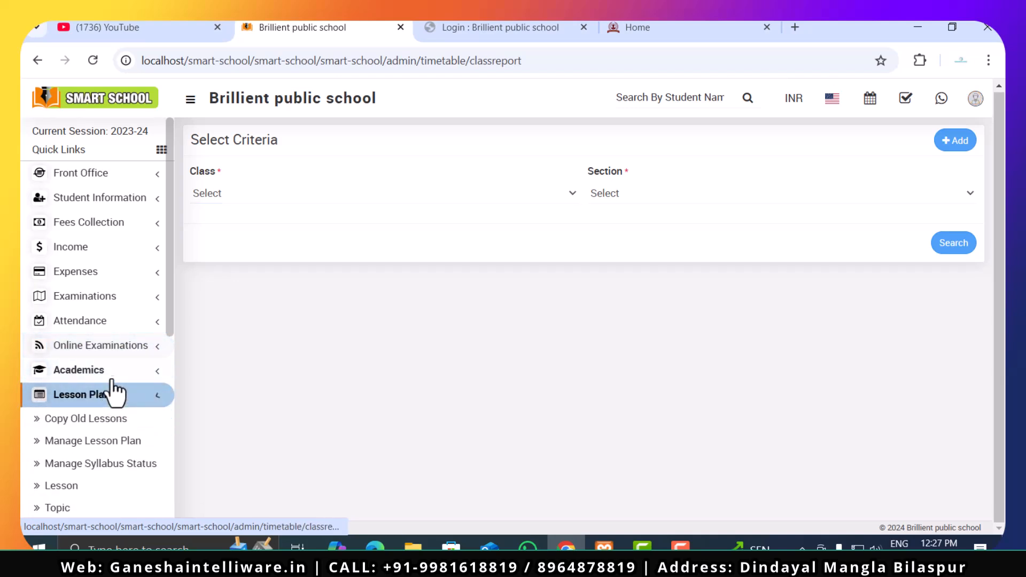
pyautogui.click(111, 377)
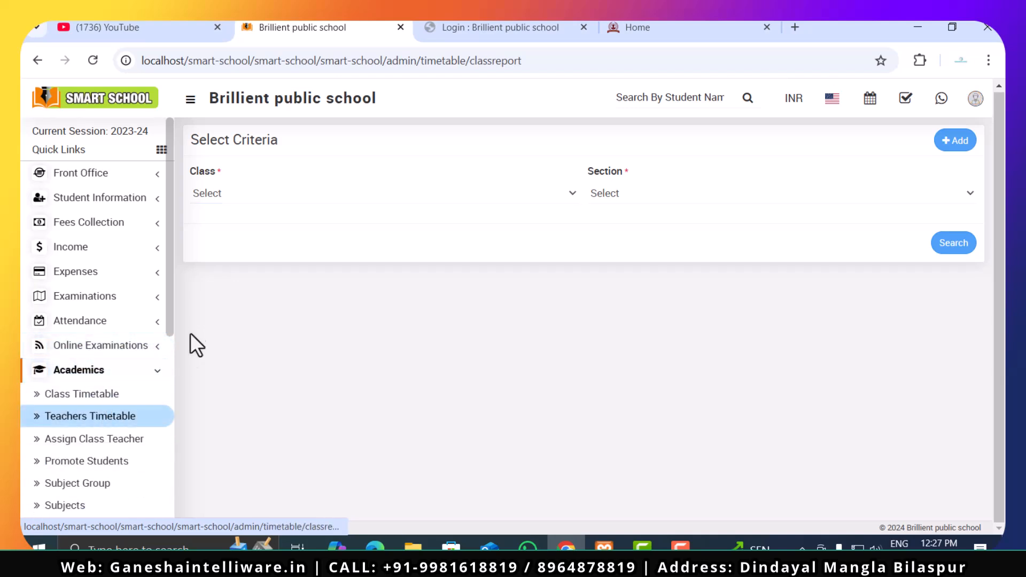
pyautogui.moveTo(167, 288); pyautogui.dragTo(167, 365)
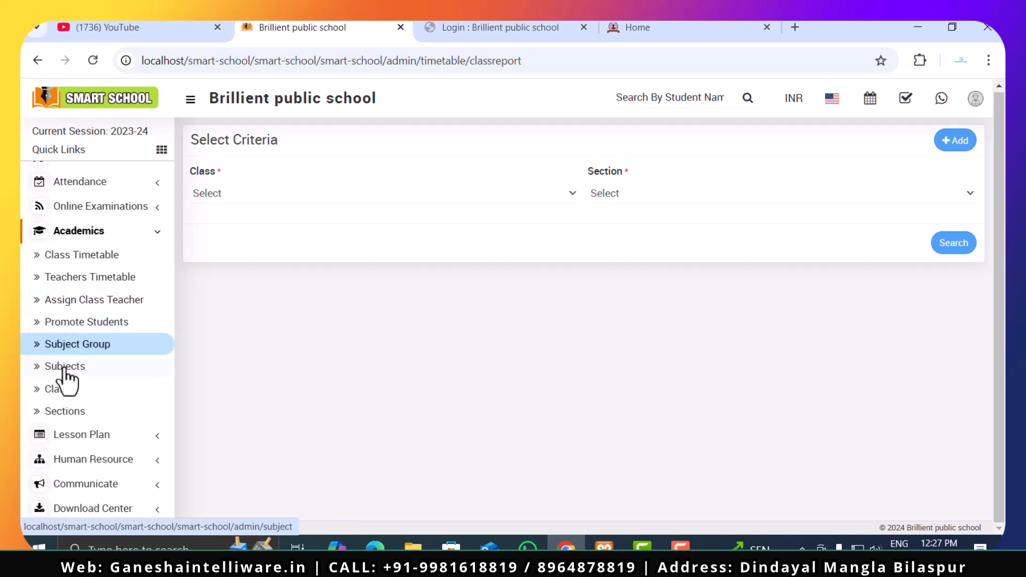
# - Review the section list on the Sections page and open the Class page
pyautogui.click(64, 422)
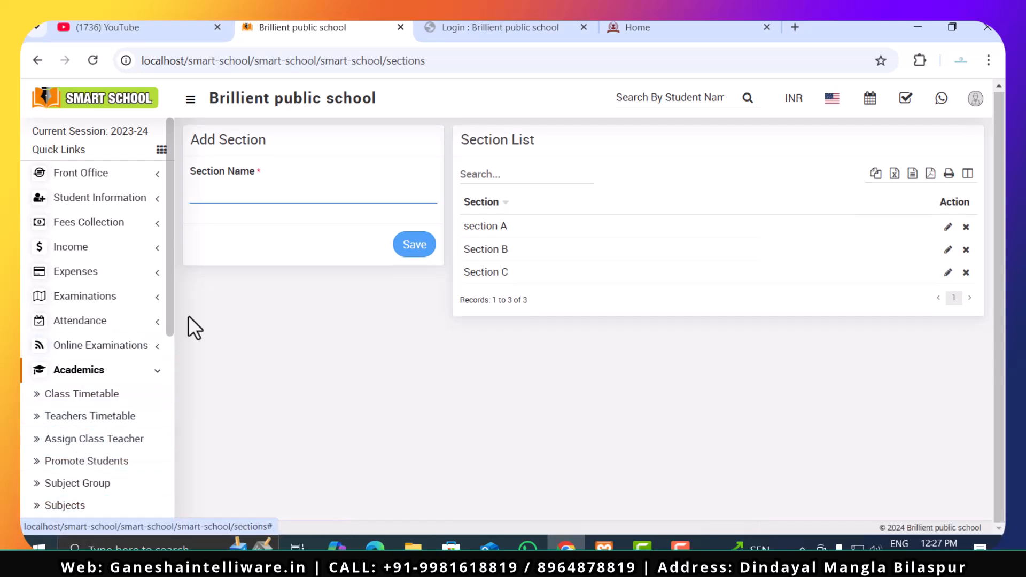
pyautogui.scroll(-5, 81, 423)
pyautogui.click(78, 279)
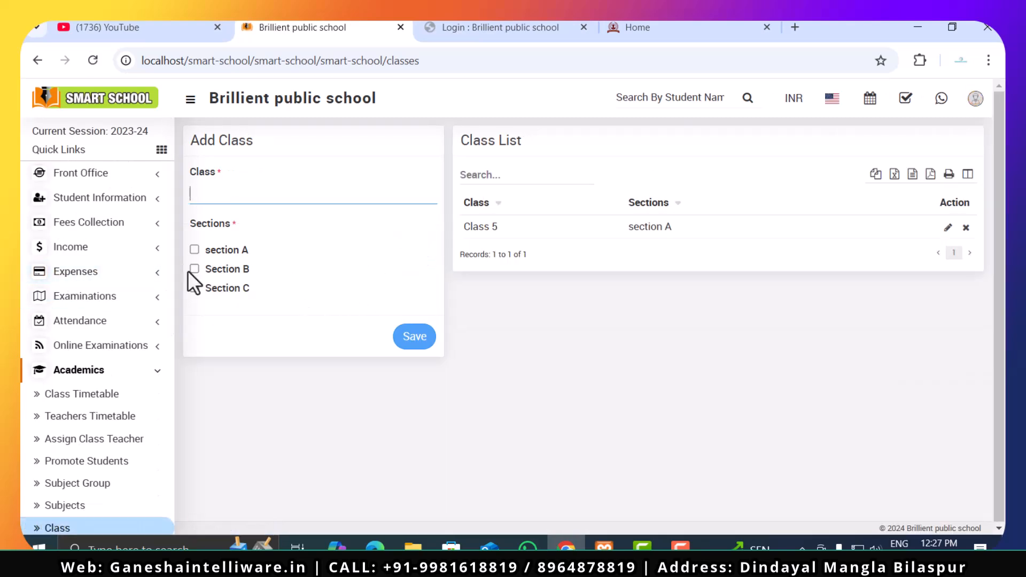
# - Add a class named class 6th with section A and save it
pyautogui.write('classs')
pyautogui.press('BackSpace')
pyautogui.write('6th')
pyautogui.click(422, 338)
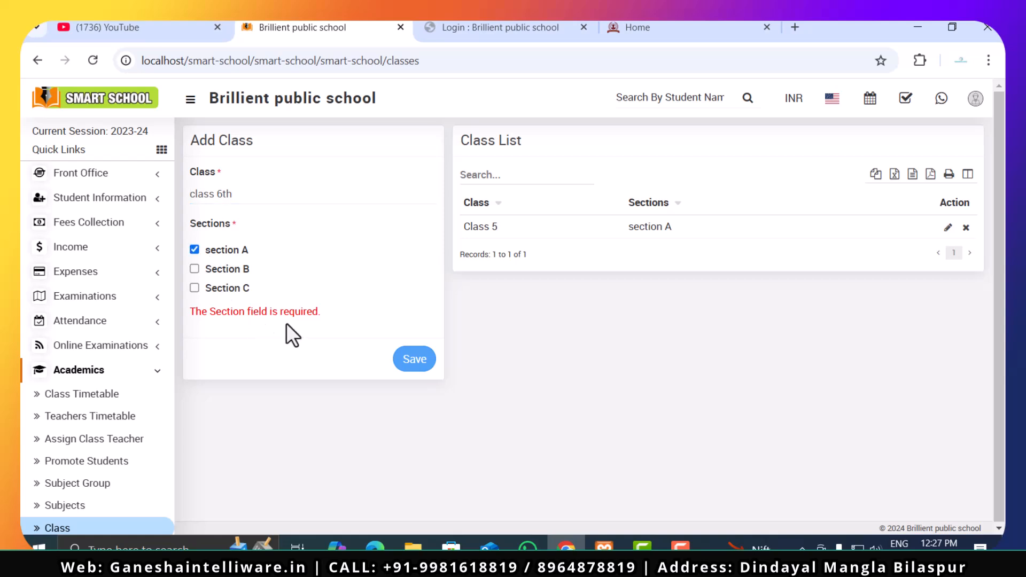
pyautogui.click(422, 360)
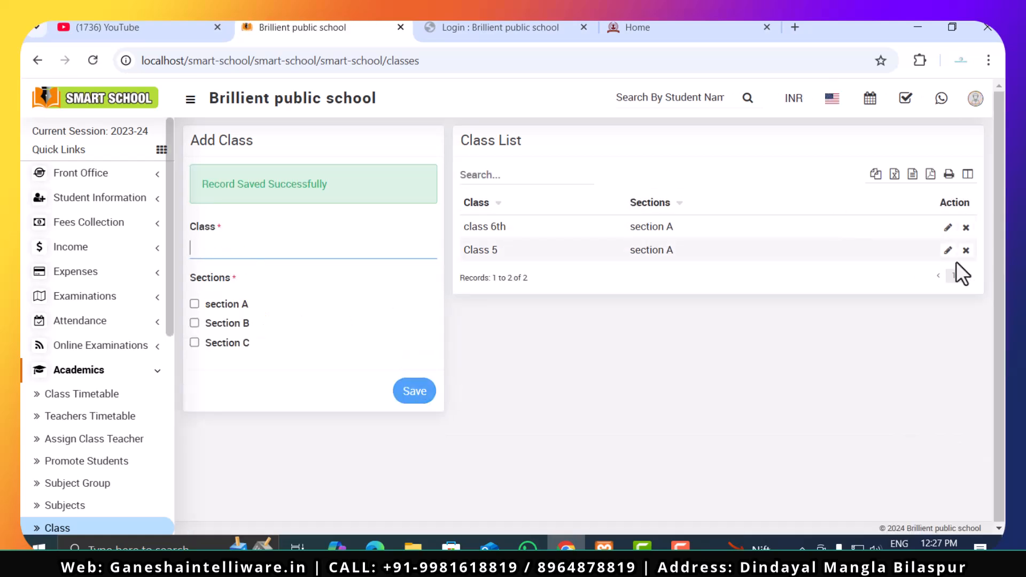
# - Delete the class 6th record, then add class 6 with section A, Section B and Section C and save it
pyautogui.click(966, 229)
pyautogui.click(583, 177)
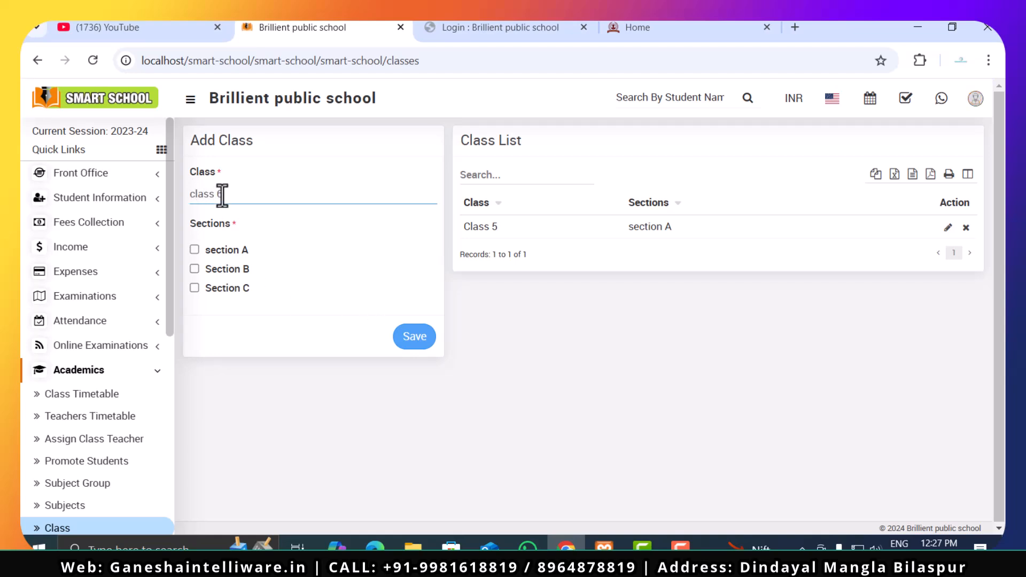
pyautogui.click(195, 249)
pyautogui.click(196, 269)
pyautogui.click(407, 345)
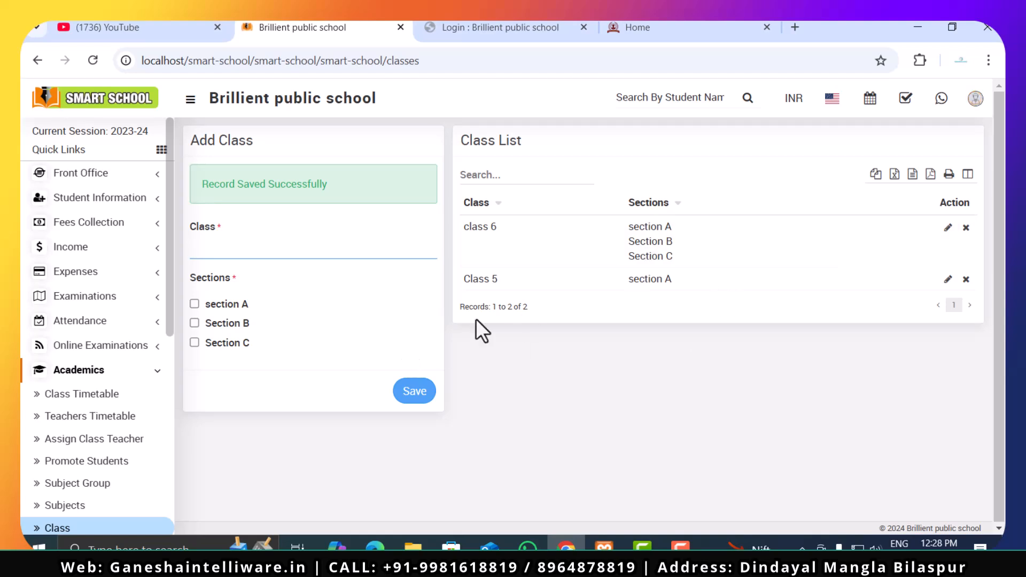
# - Edit Class 5 to include Section B and Section C as well, and save the record
pyautogui.click(947, 280)
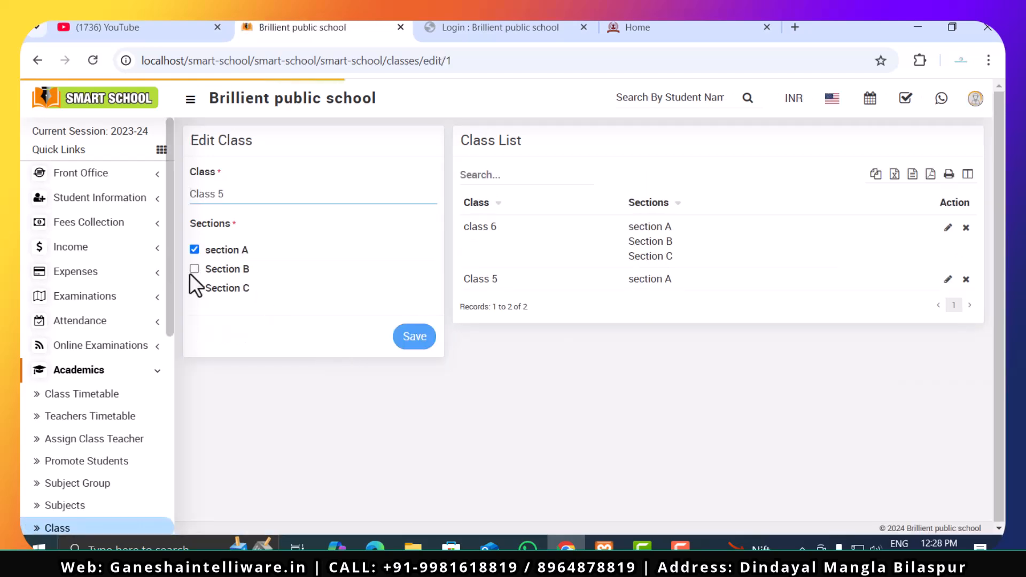
pyautogui.click(194, 269)
pyautogui.click(194, 288)
pyautogui.click(415, 337)
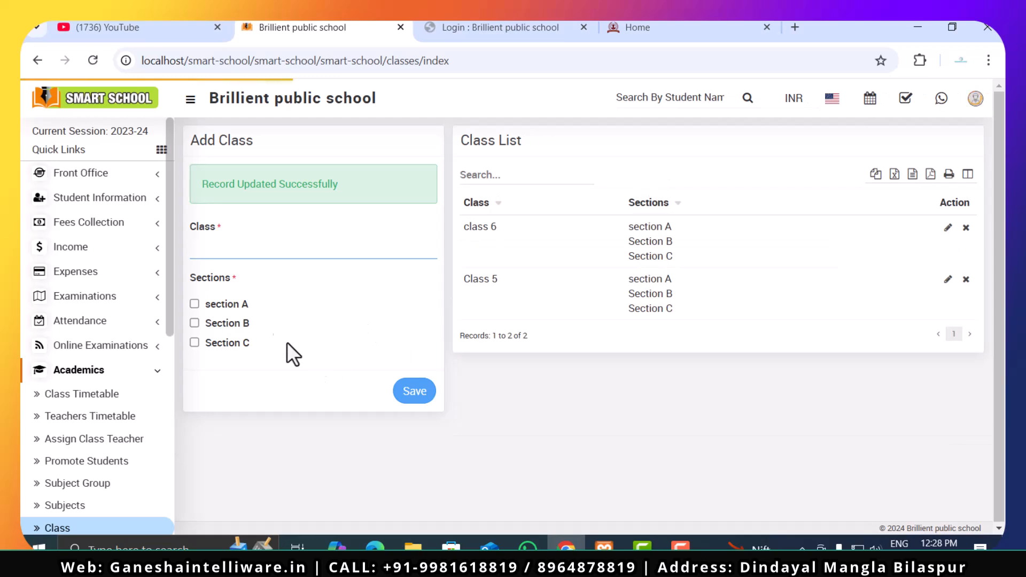
# - Open the Subjects page and save a Theory subject named science with subject code 3465
pyautogui.scroll(-3, 60, 446)
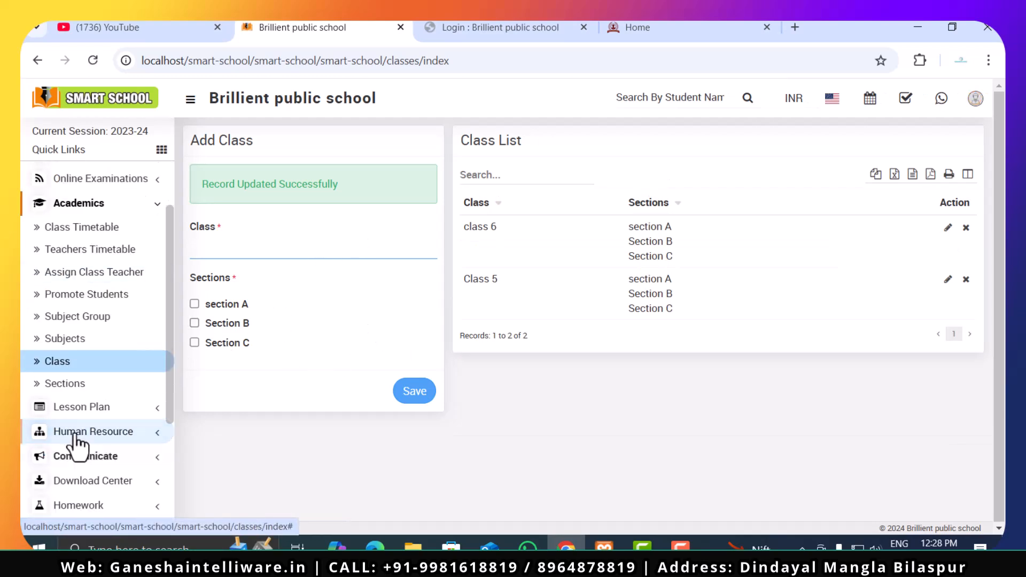
pyautogui.click(86, 341)
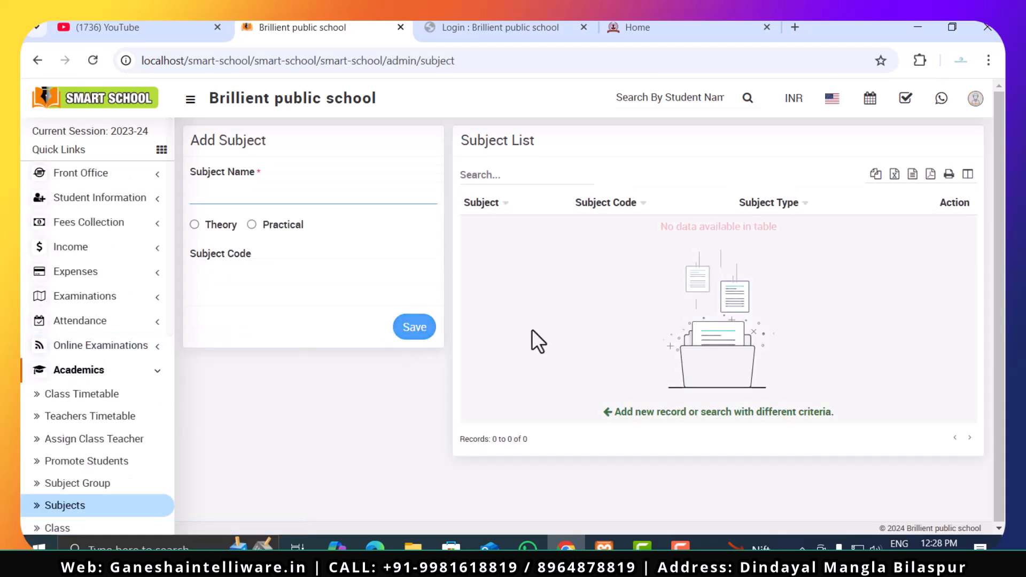
pyautogui.write('science')
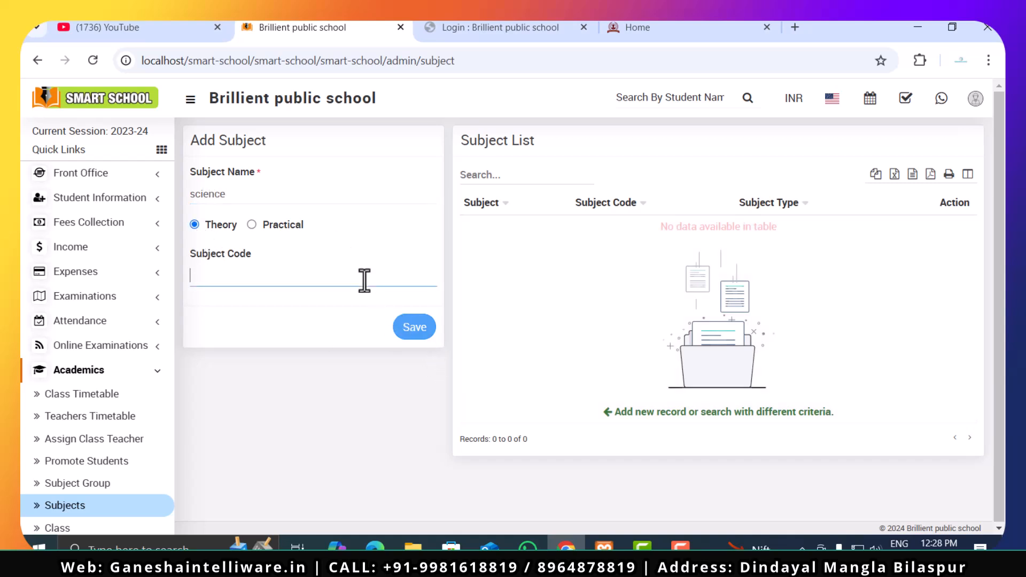
pyautogui.write('3465')
pyautogui.click(416, 329)
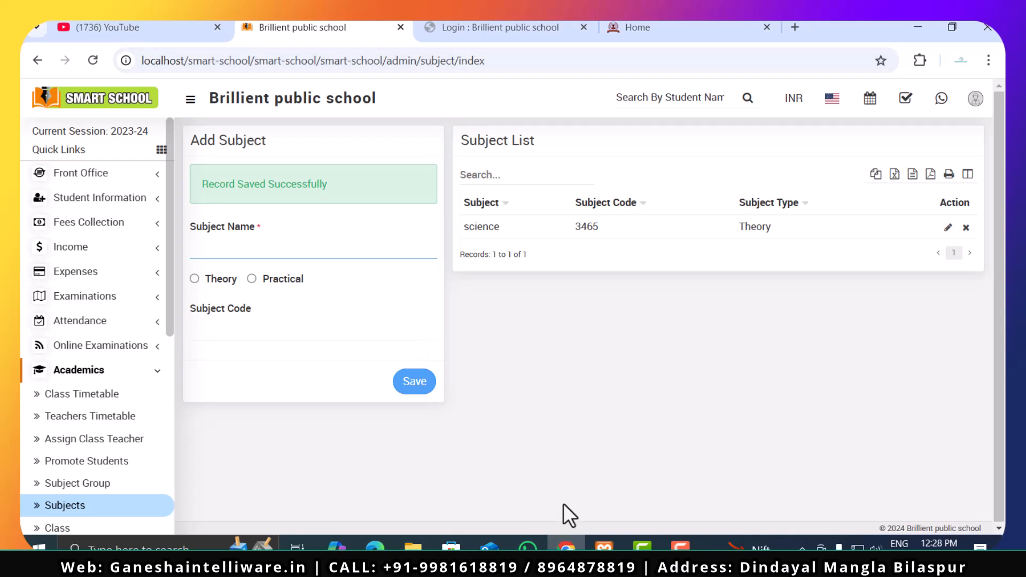
pyautogui.click(680, 549)
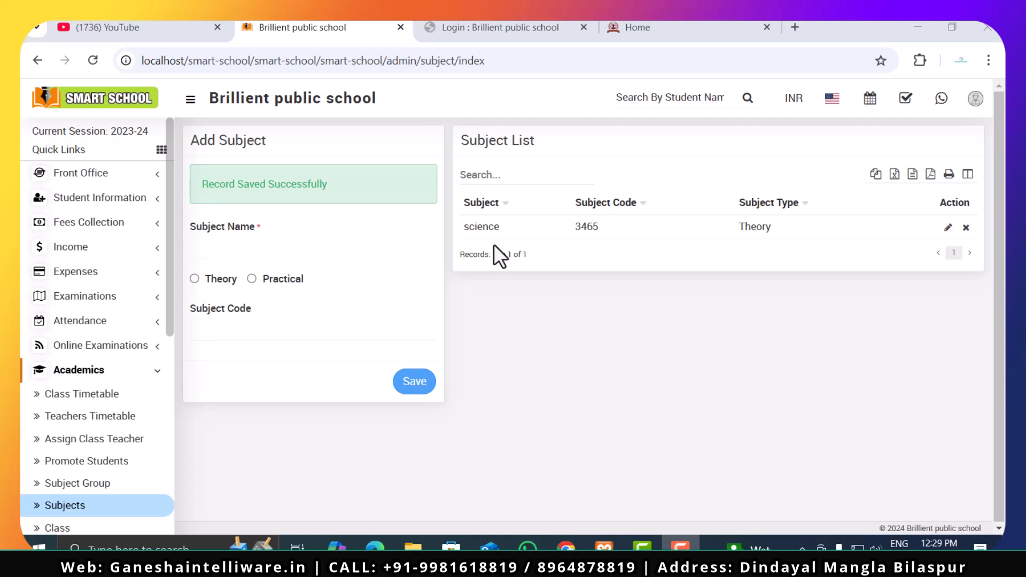
# - Add a second Theory subject named social science with subject code 4547 and save it
pyautogui.click(326, 247)
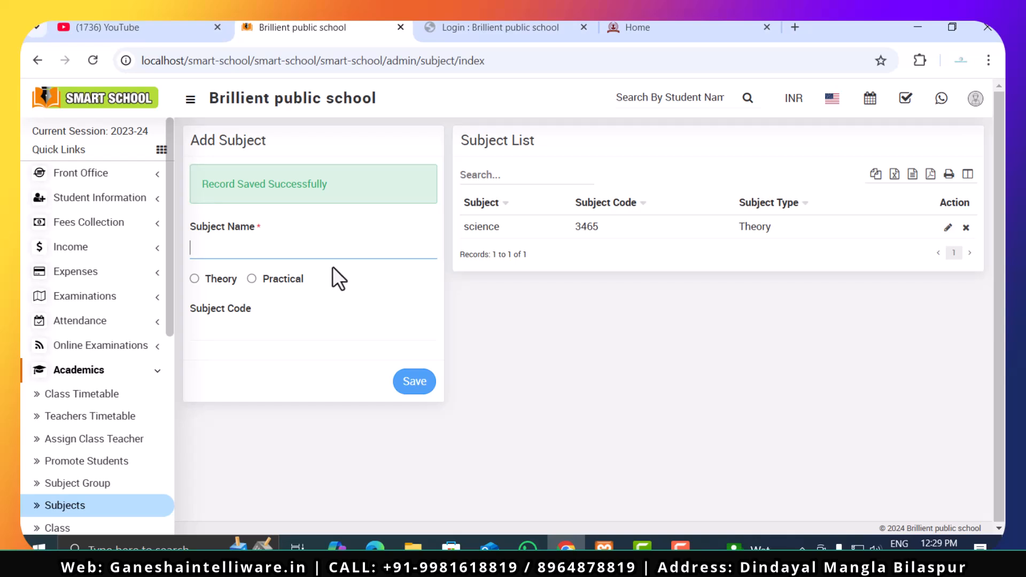
pyautogui.write('social science')
pyautogui.click(194, 279)
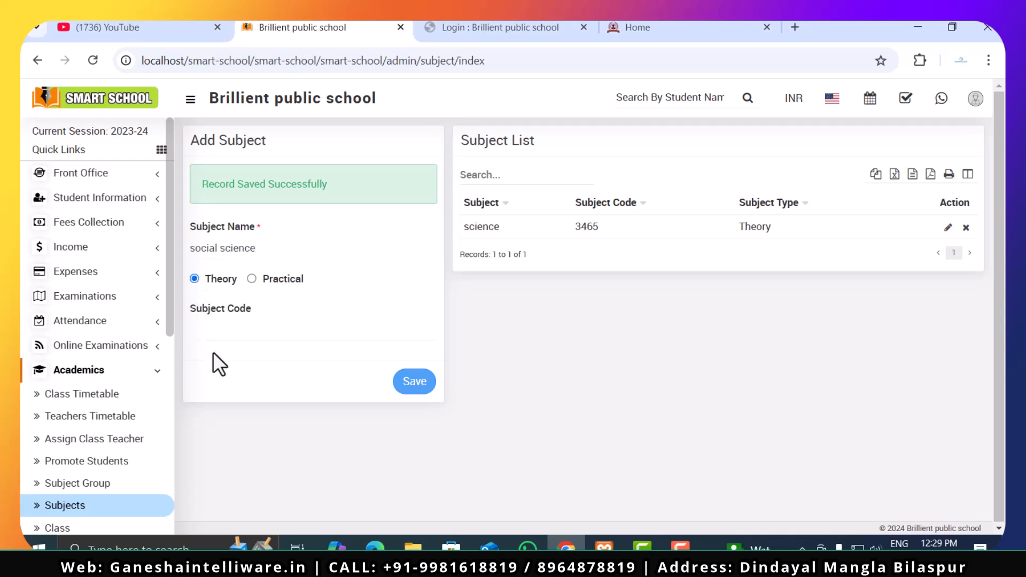
pyautogui.click(236, 328)
pyautogui.write('4547745')
pyautogui.press('BackSpace')
pyautogui.press('BackSpace')
pyautogui.press('BackSpace')
pyautogui.click(406, 390)
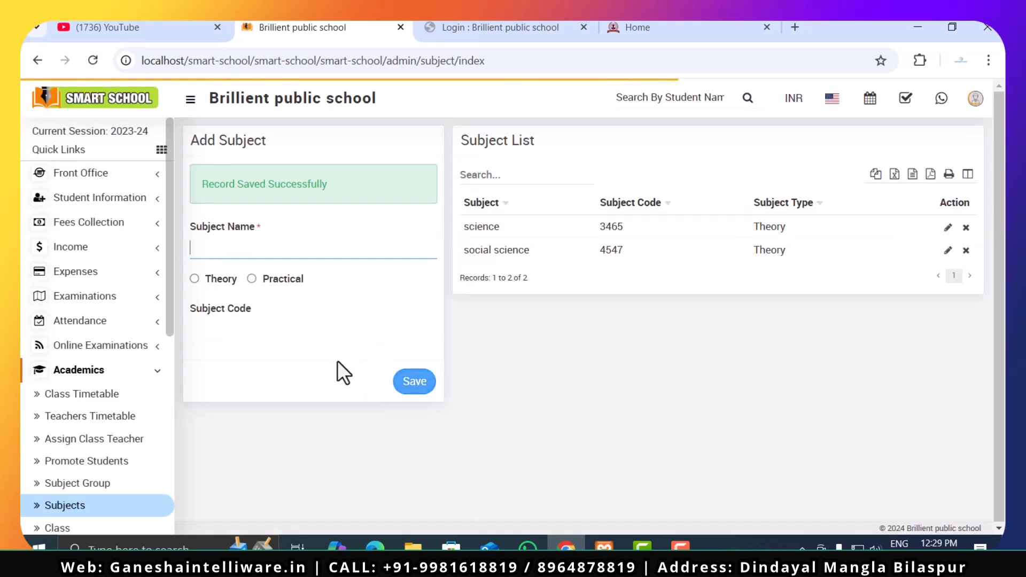
# - Open the Subject Group page and choose Class 5 in the Add Subject Group form to view its section options
pyautogui.scroll(-2, 99, 459)
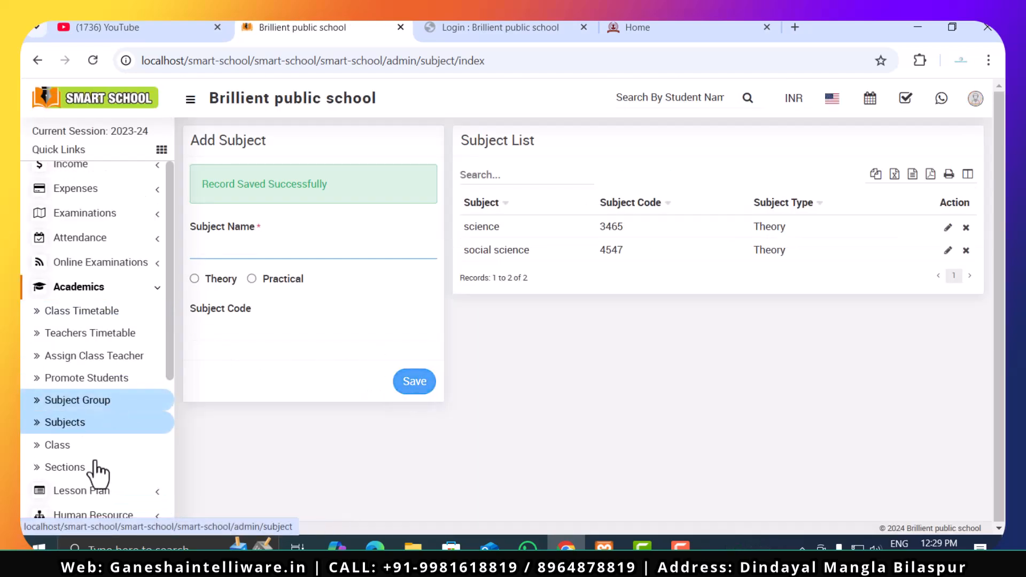
pyautogui.click(86, 410)
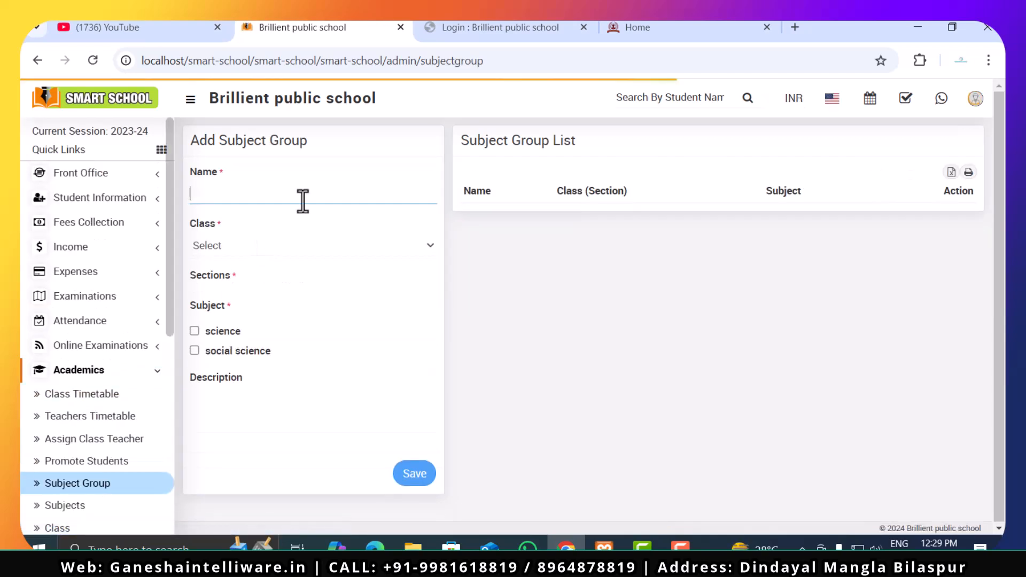
pyautogui.click(279, 254)
pyautogui.click(280, 257)
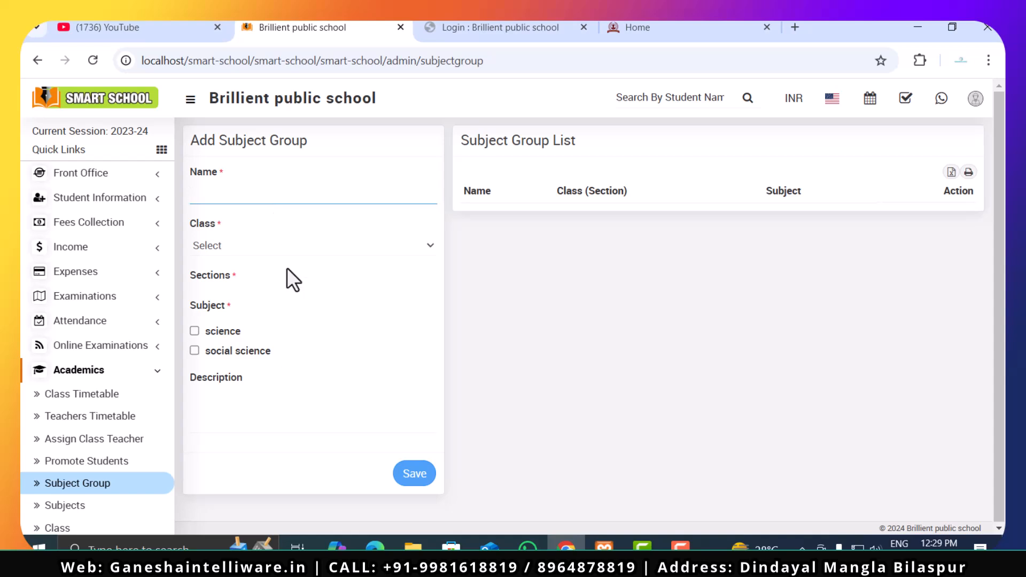
pyautogui.click(297, 251)
pyautogui.click(288, 290)
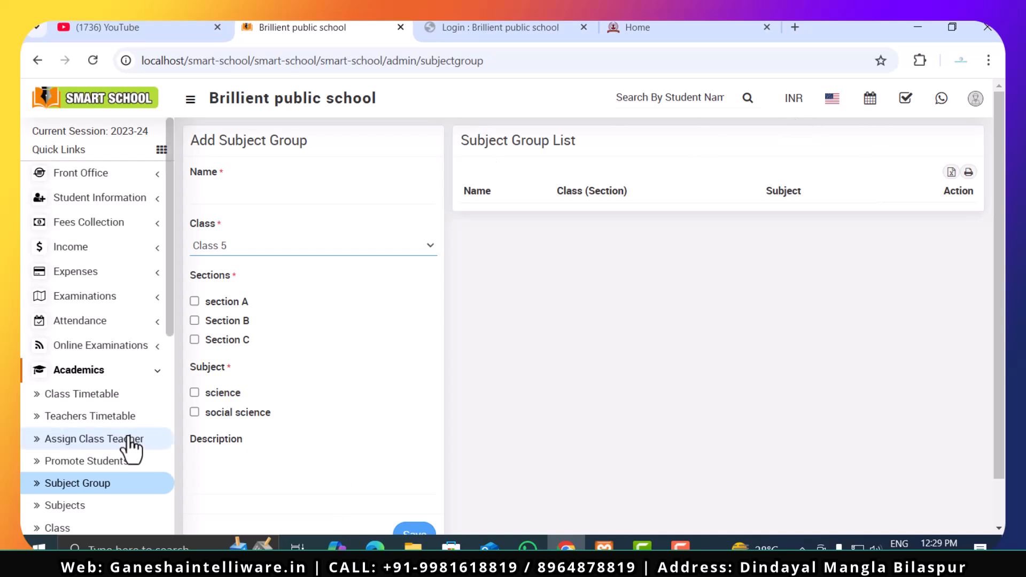
# - Open the Promote Students page and set the current class to Class 5 and the section to section A
pyautogui.click(104, 464)
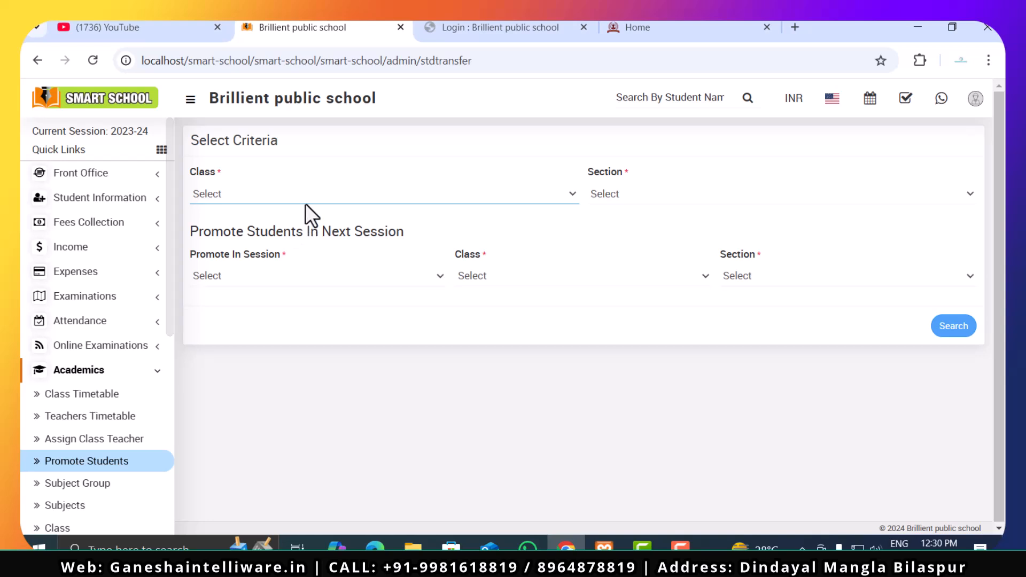
pyautogui.click(305, 203)
pyautogui.click(303, 236)
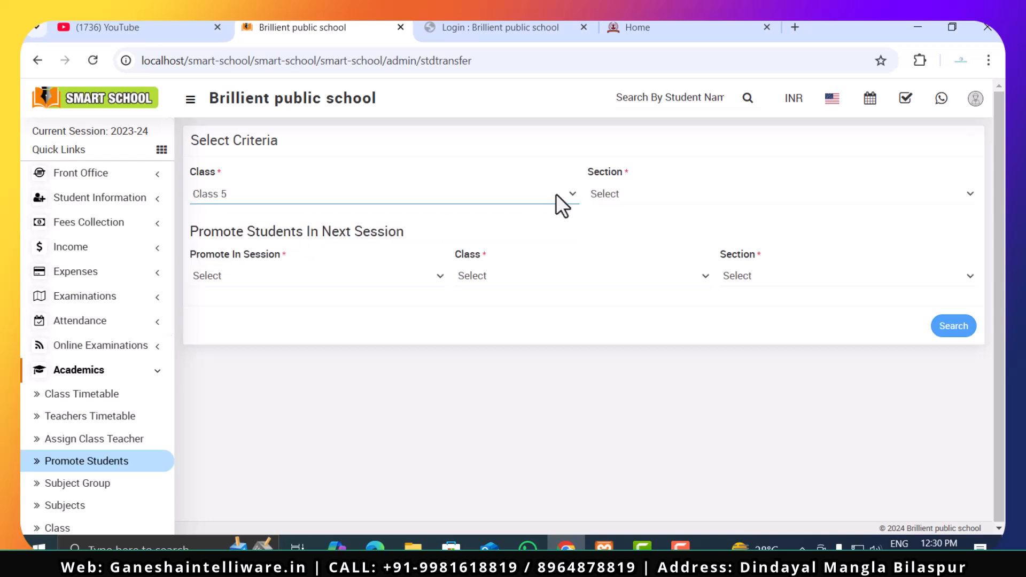
pyautogui.click(627, 200)
pyautogui.click(624, 235)
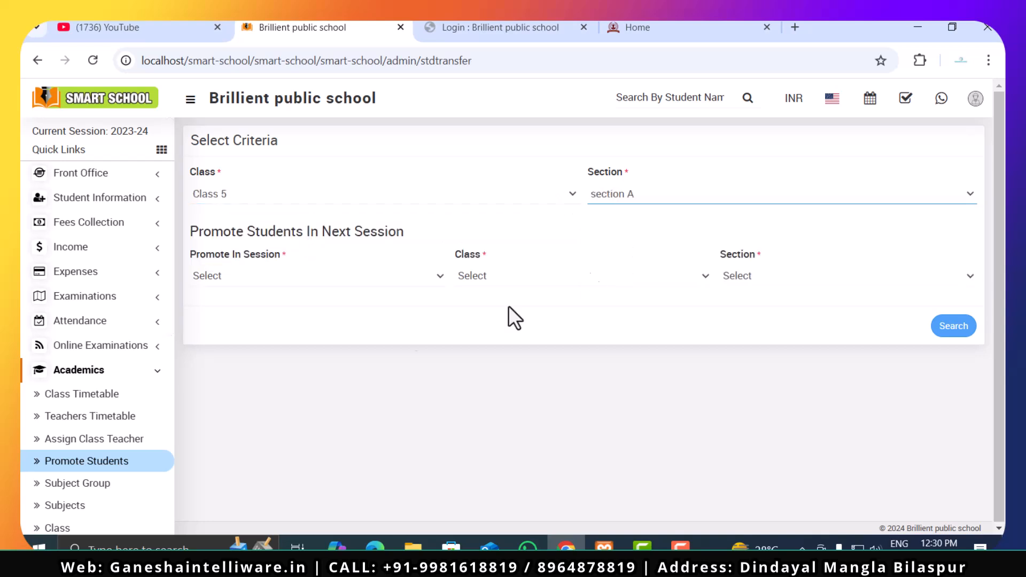
# - Set the promotion target to session 2023-24, class 6 and section A
pyautogui.click(233, 277)
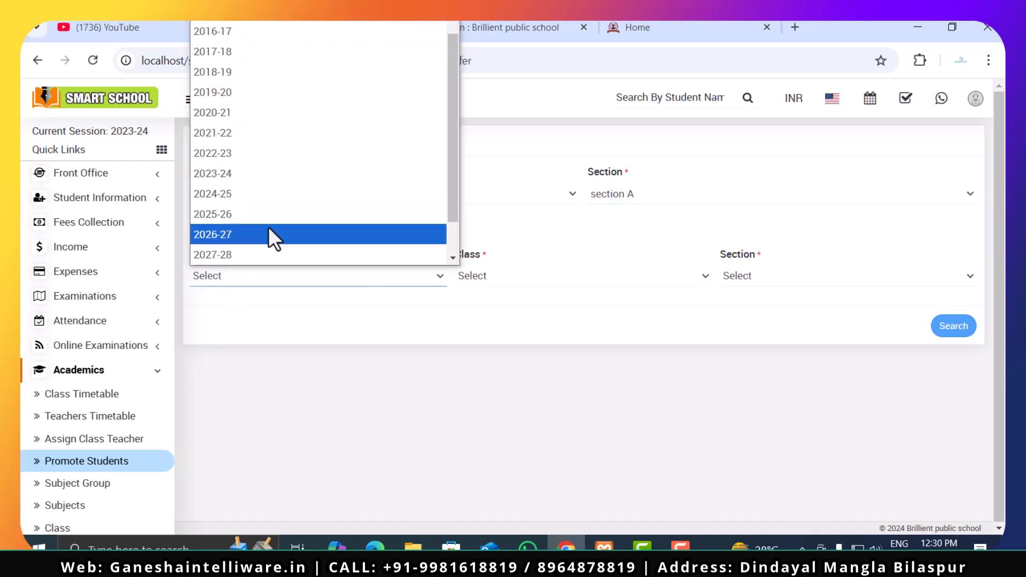
pyautogui.click(285, 177)
pyautogui.click(540, 279)
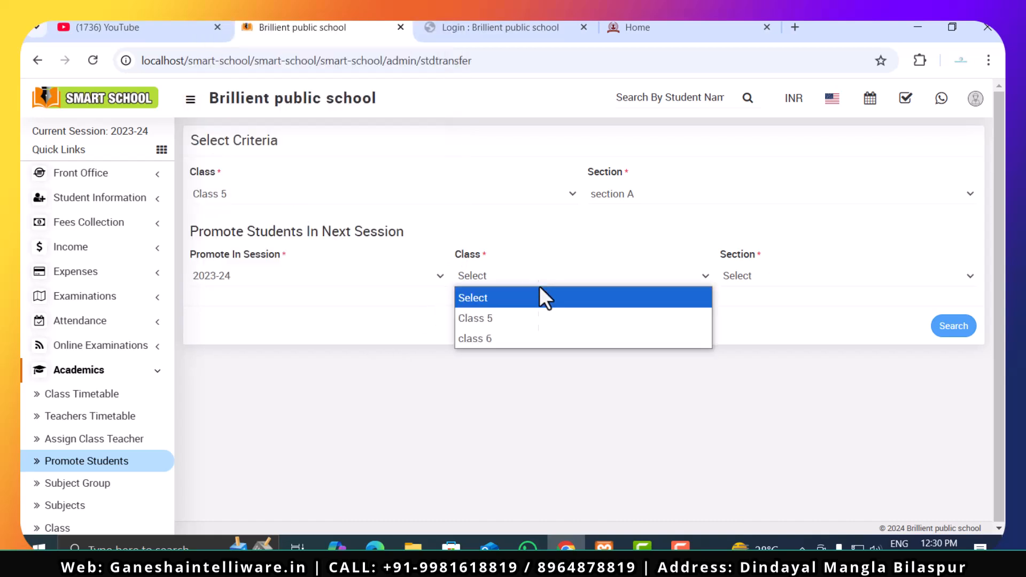
pyautogui.click(538, 345)
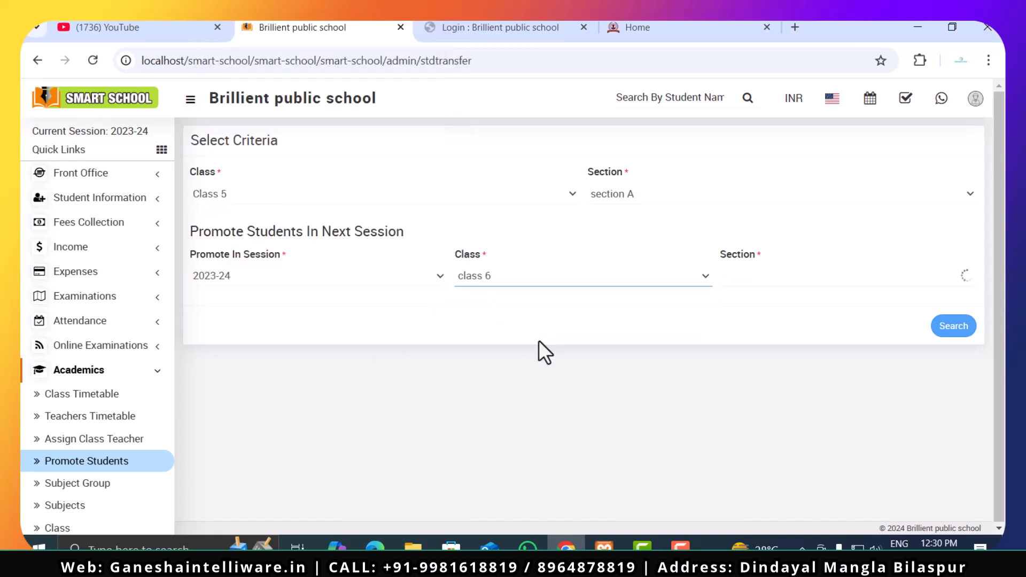
pyautogui.click(787, 277)
pyautogui.click(784, 322)
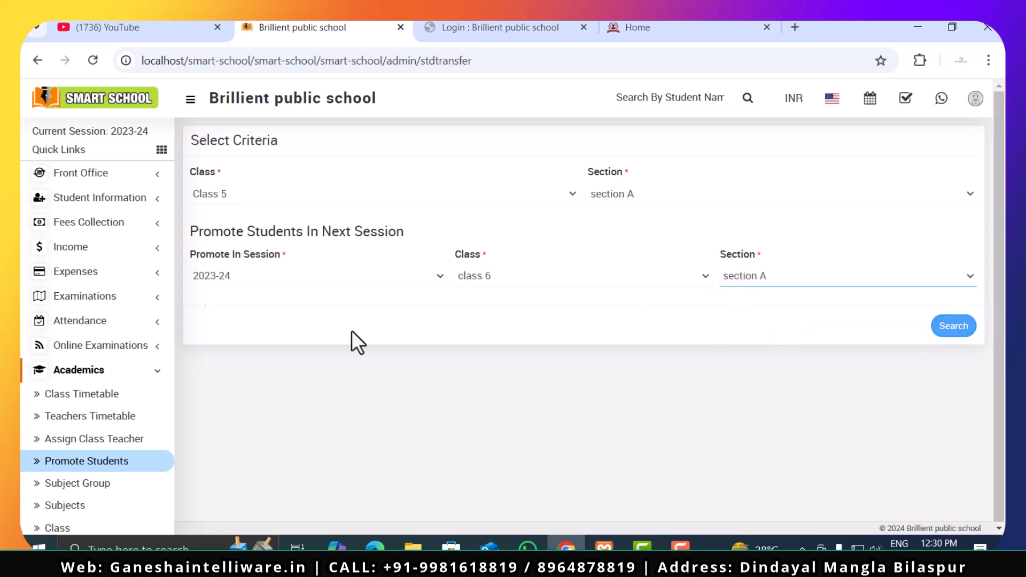
# - Open the Assign Class Teacher page, choose Class 5 and section A, and check the Class Teacher field
pyautogui.scroll(-3, 104, 491)
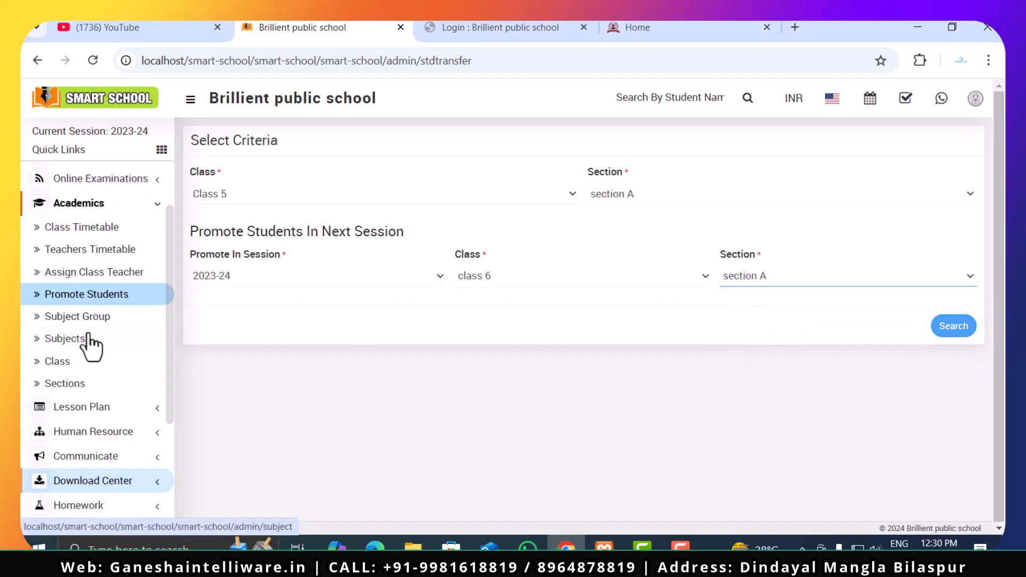
pyautogui.click(101, 275)
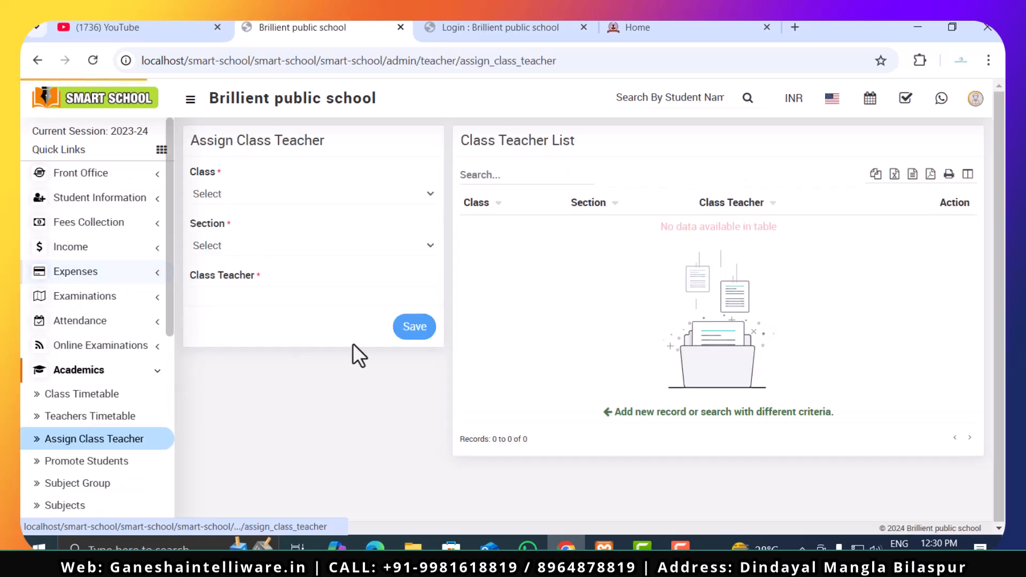
pyautogui.click(294, 196)
pyautogui.click(294, 235)
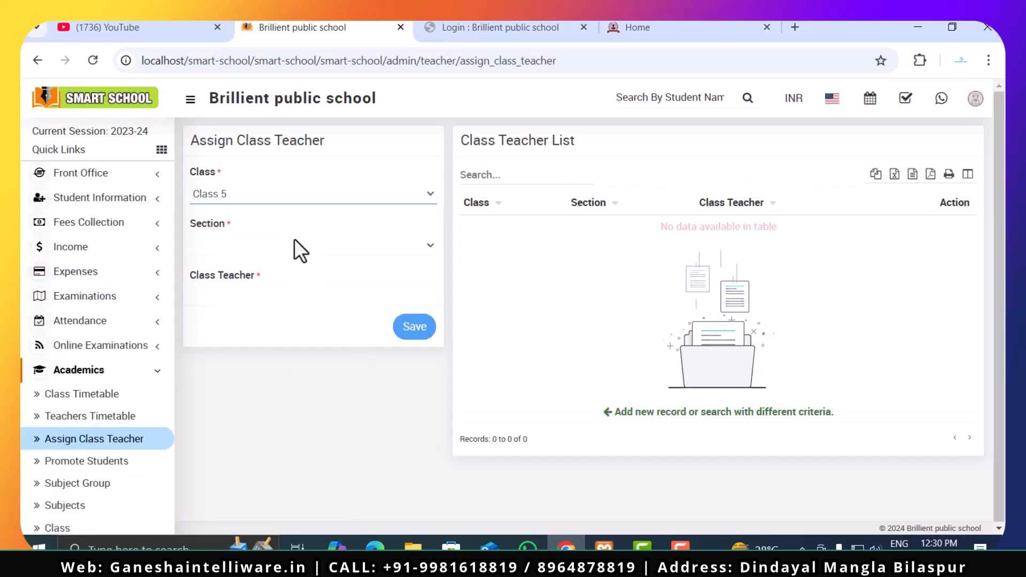
pyautogui.click(295, 245)
pyautogui.click(295, 288)
pyautogui.click(293, 303)
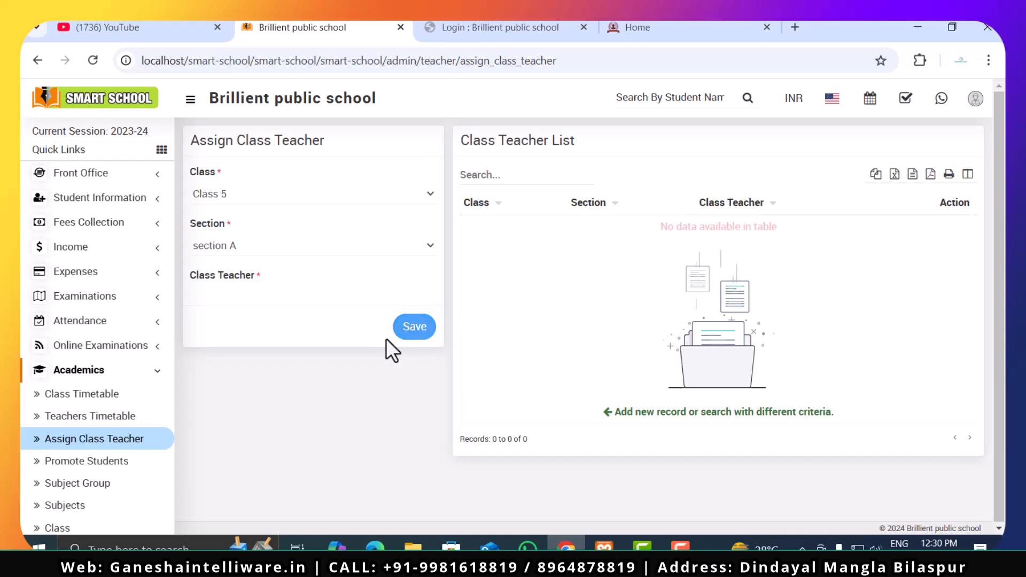
# - Review the teacher selection on the Teachers Timetable page and open the Class Timetable page
pyautogui.click(70, 421)
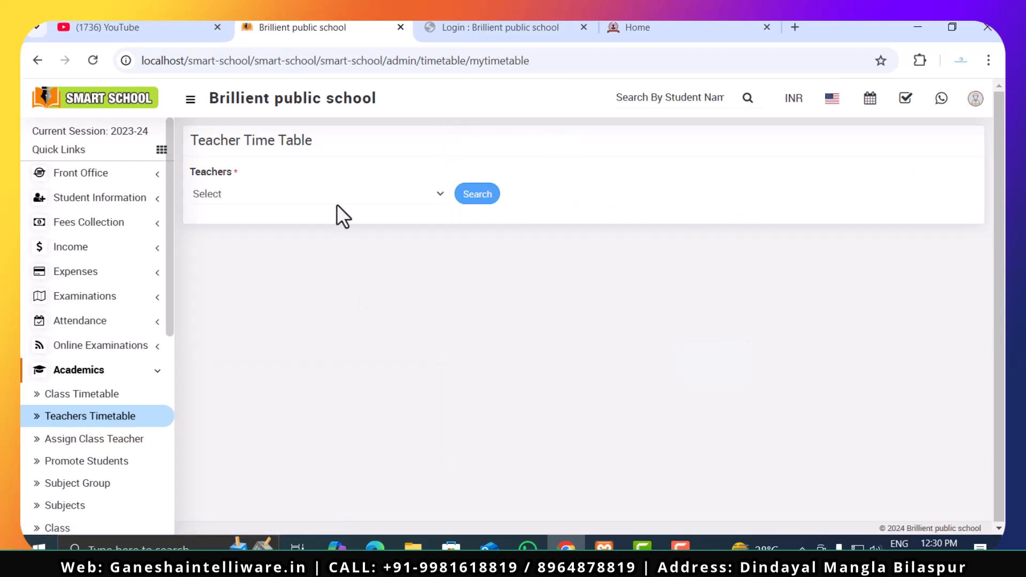
pyautogui.click(337, 201)
pyautogui.click(538, 225)
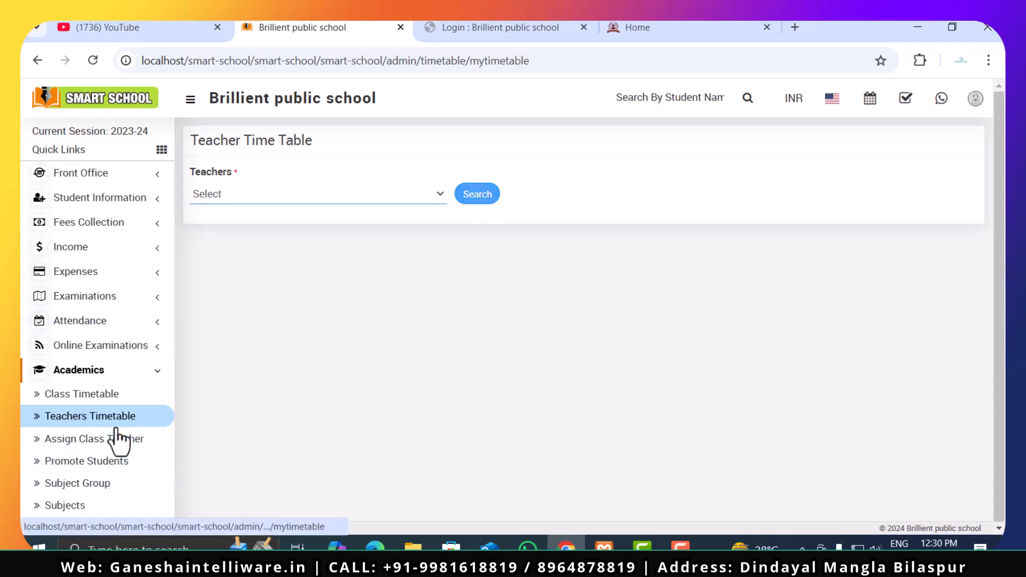
pyautogui.click(103, 396)
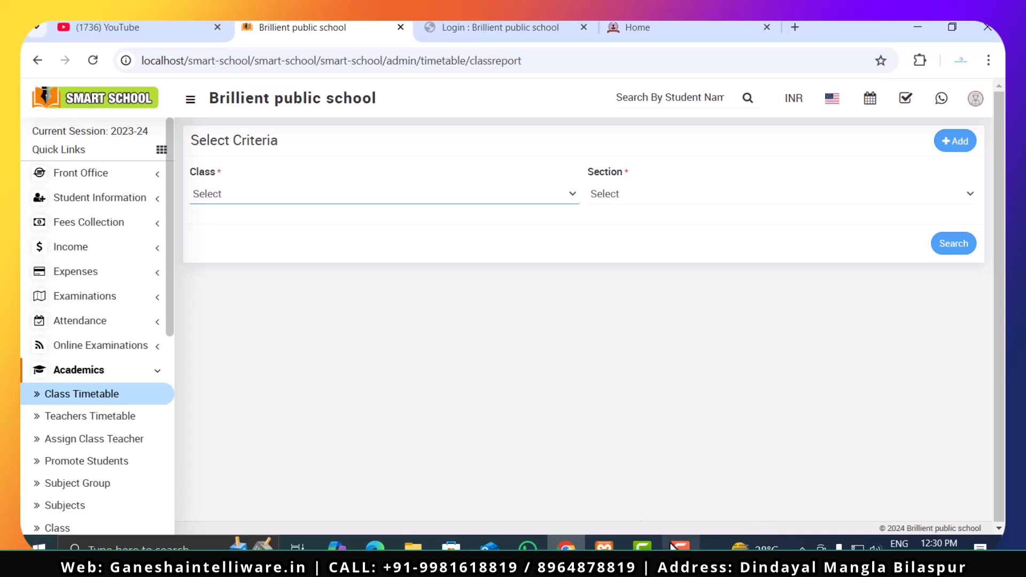
# - Open the Copy Old Lessons page of the Lesson Plan module and look through its session, class and section options
pyautogui.scroll(-3, 143, 414)
pyautogui.click(128, 206)
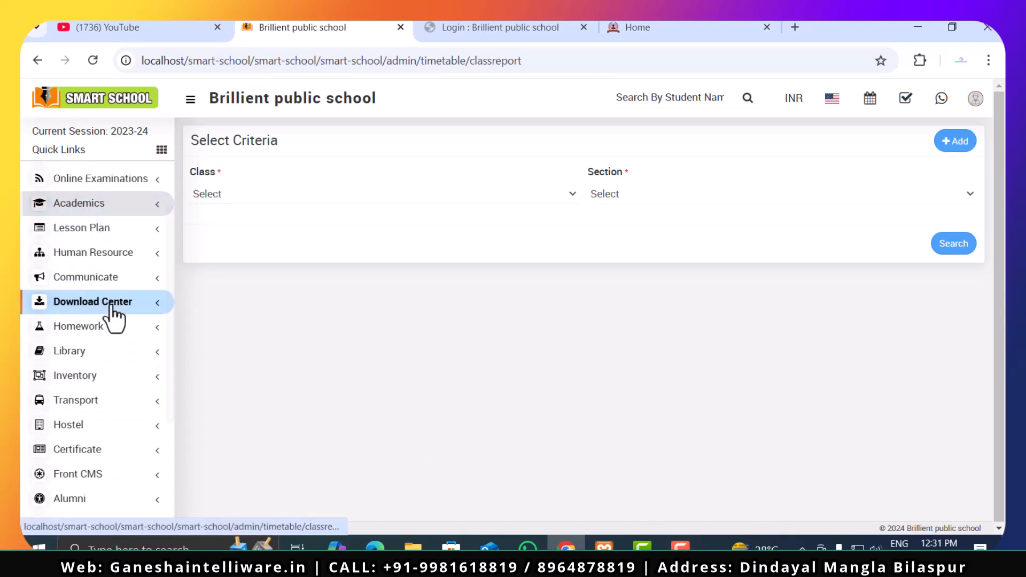
pyautogui.click(116, 237)
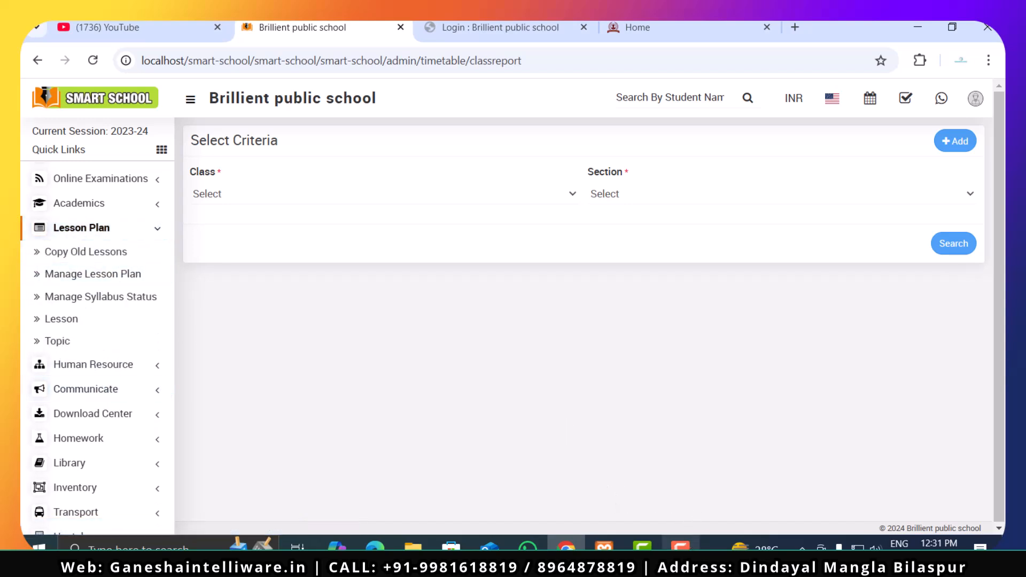
pyautogui.moveTo(680, 546)
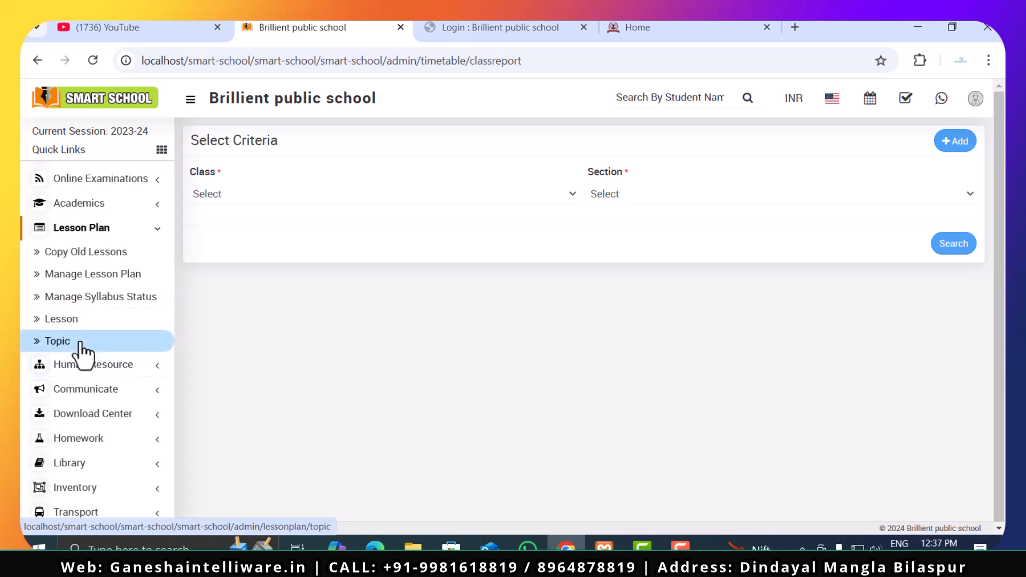
pyautogui.click(90, 255)
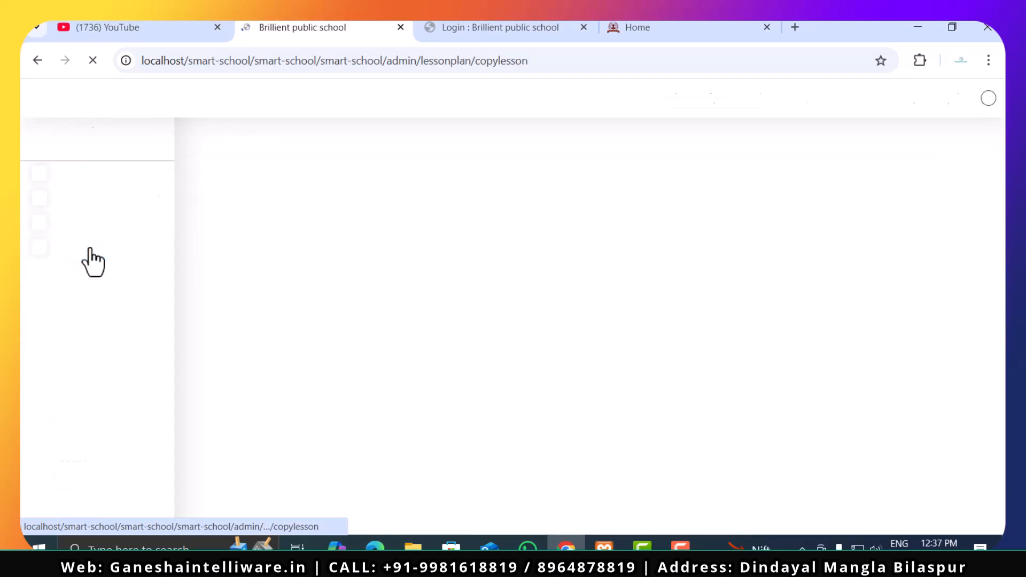
pyautogui.click(269, 197)
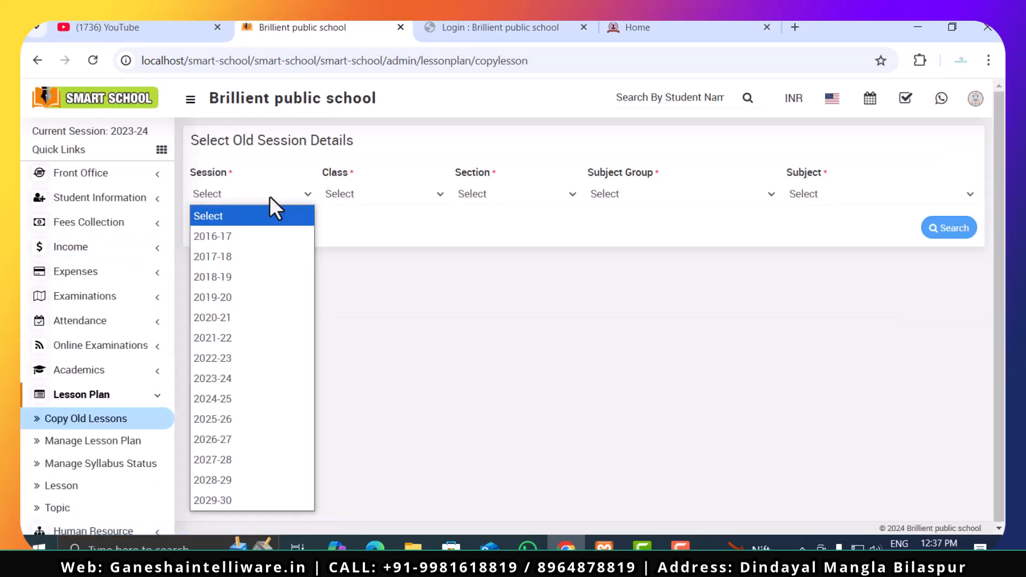
pyautogui.click(270, 196)
pyautogui.click(379, 194)
pyautogui.click(378, 192)
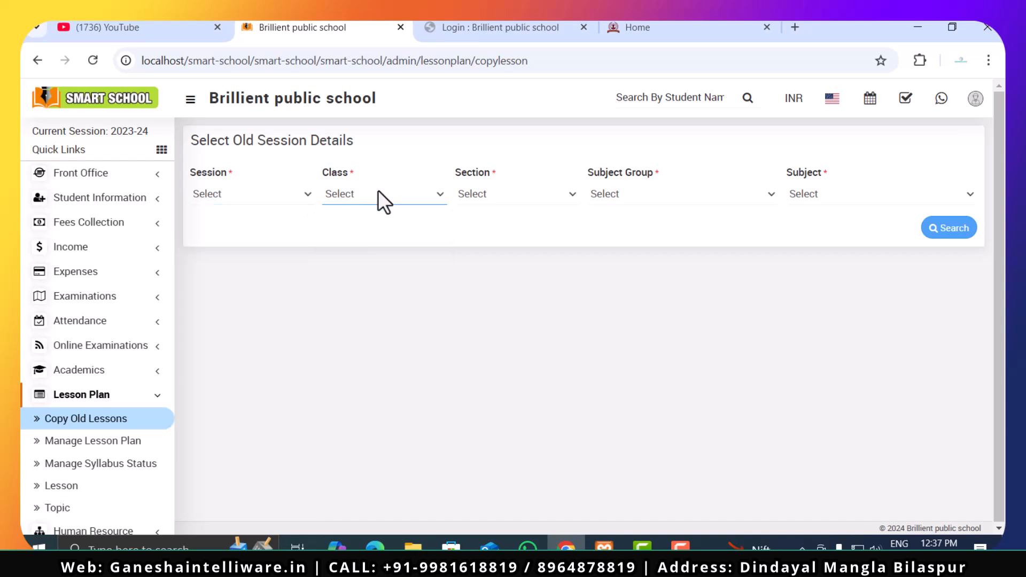
pyautogui.click(525, 203)
pyautogui.click(521, 207)
# - Set the old session details to session 2024-25, Class 5 and section A
pyautogui.click(406, 196)
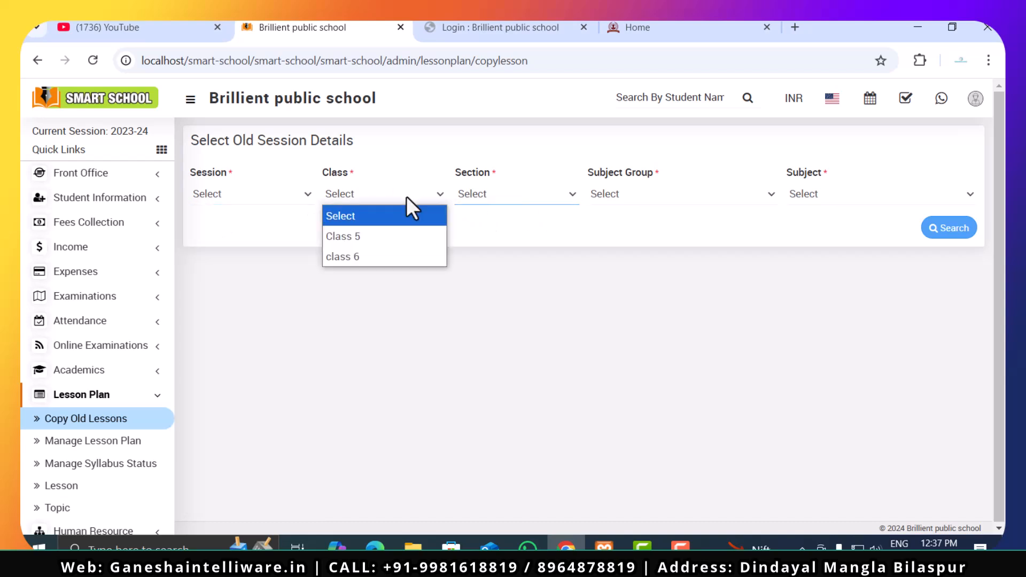
pyautogui.click(409, 248)
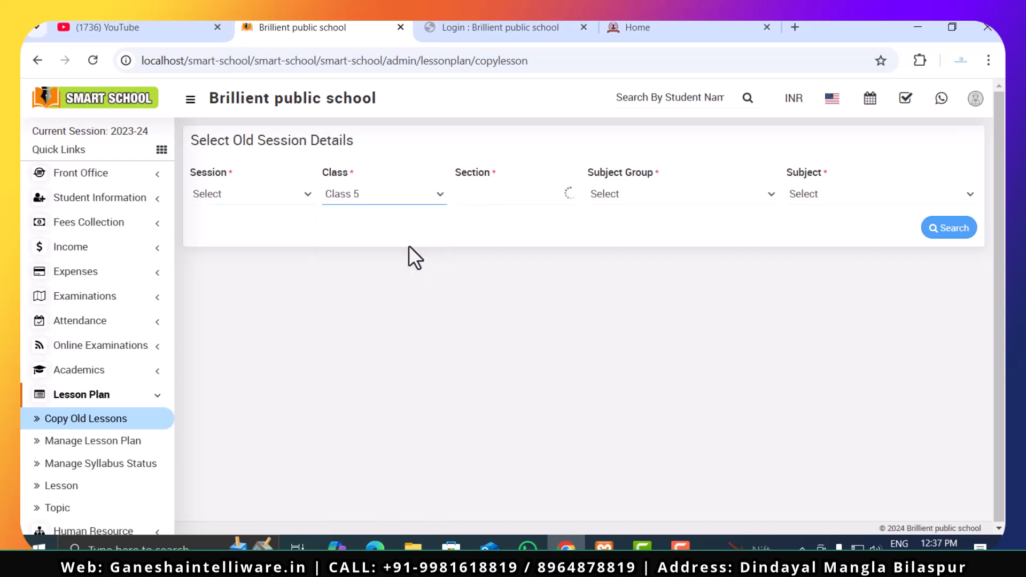
pyautogui.click(273, 202)
pyautogui.click(259, 398)
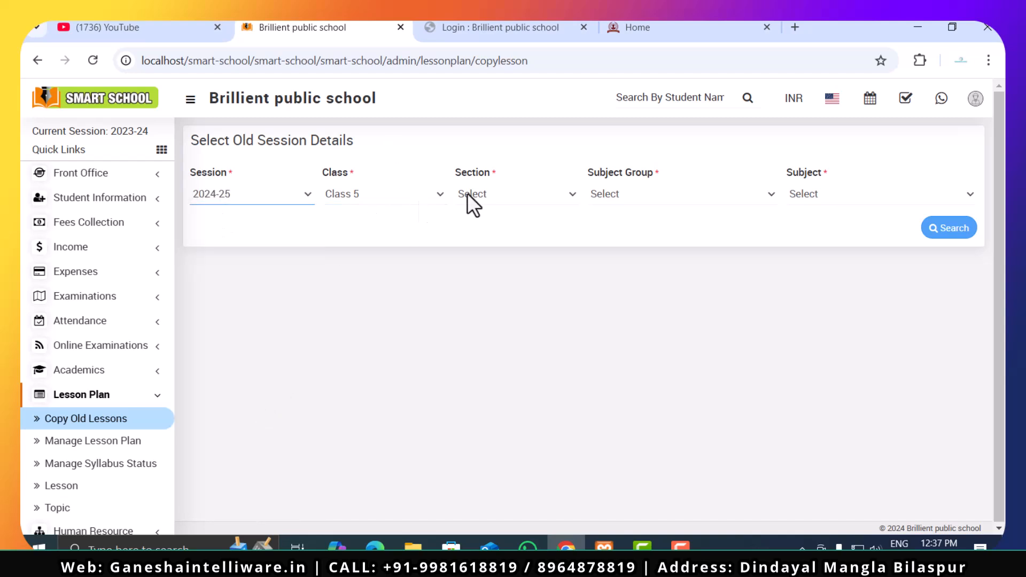
pyautogui.click(274, 197)
pyautogui.click(245, 399)
pyautogui.click(544, 193)
pyautogui.click(529, 234)
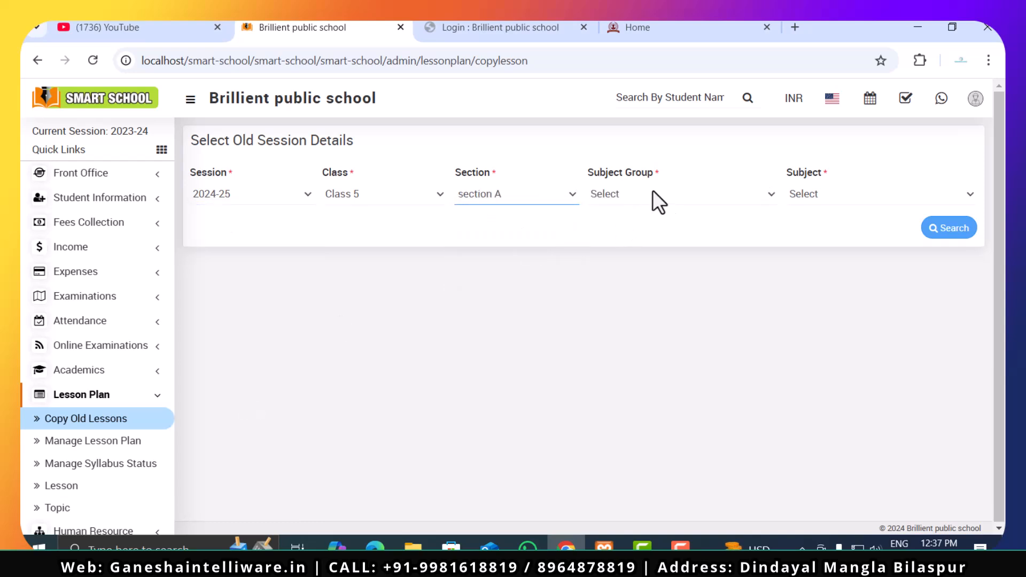
# - Check the available subject groups and subjects for copying old lessons
pyautogui.click(652, 192)
pyautogui.click(652, 226)
pyautogui.click(822, 198)
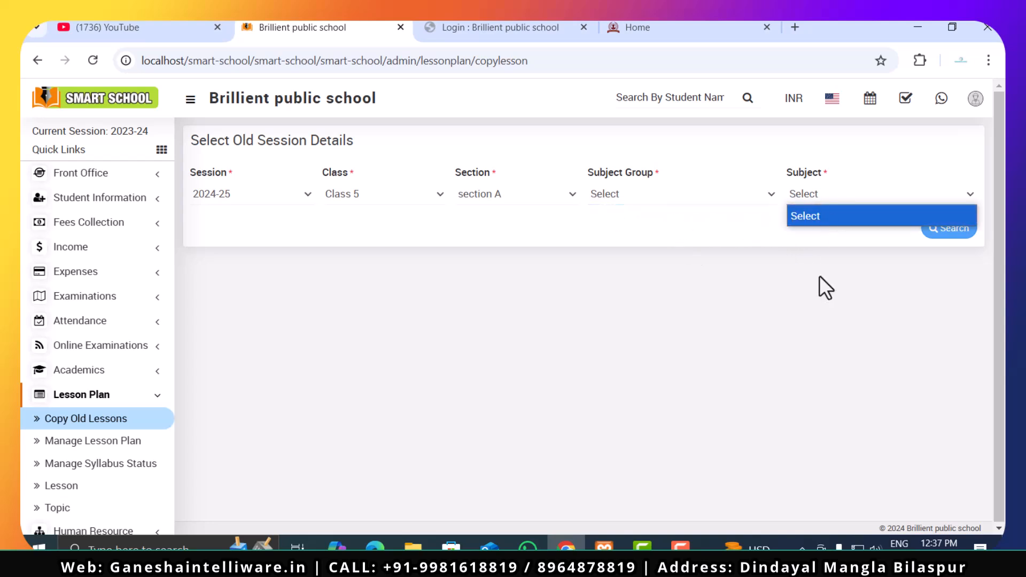
pyautogui.click(816, 231)
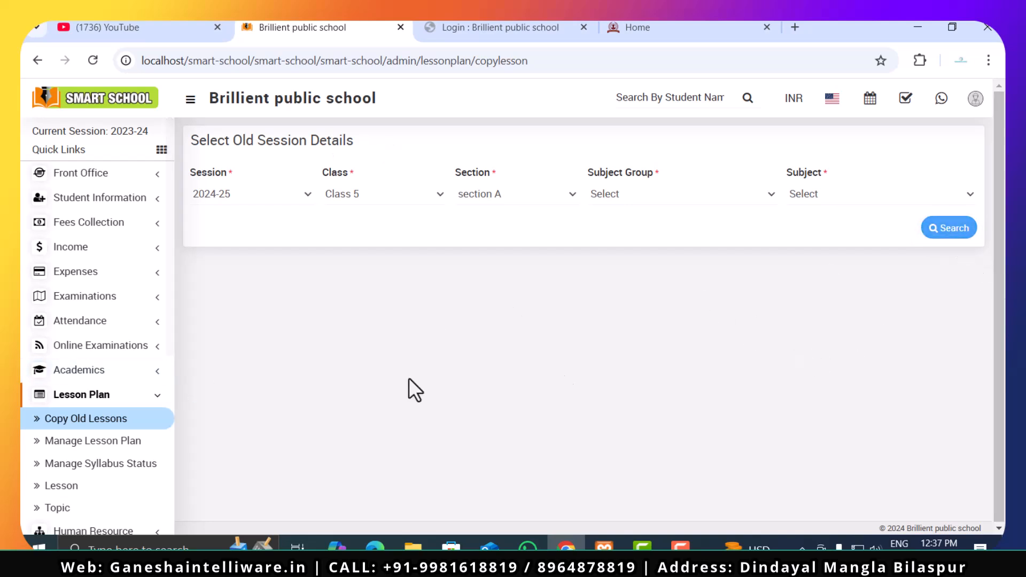
# - Open the Manage Lesson Plan page and check the available teachers
pyautogui.click(71, 463)
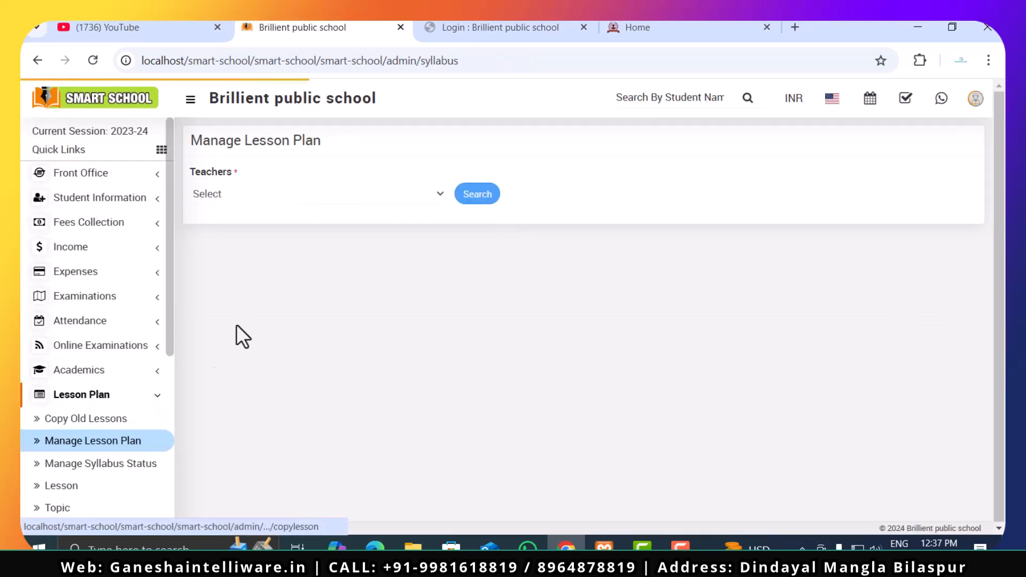
pyautogui.click(275, 201)
pyautogui.click(280, 215)
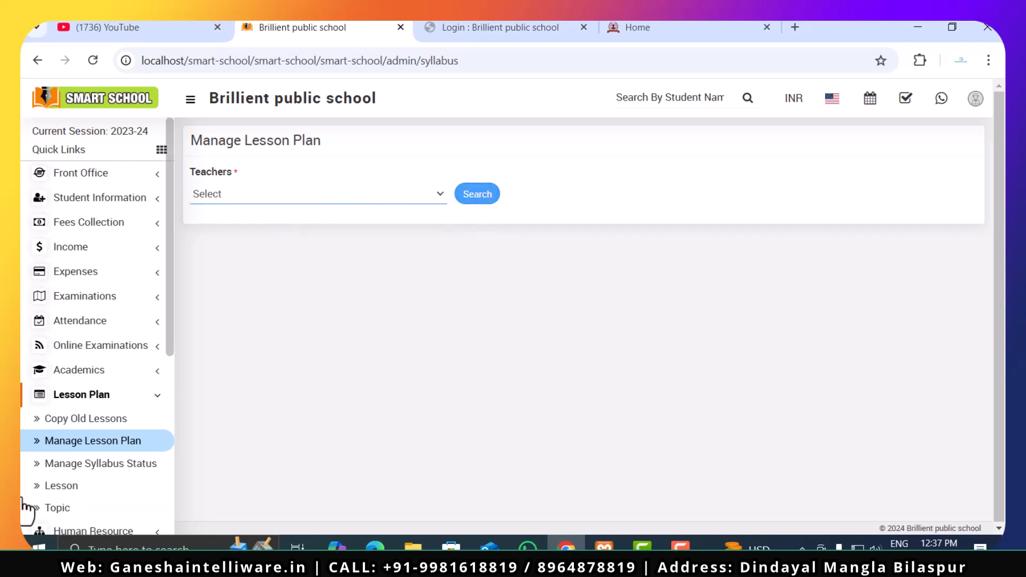
# - Open the Manage Syllabus Status page and set the criteria to Class 5 and section A
pyautogui.click(101, 469)
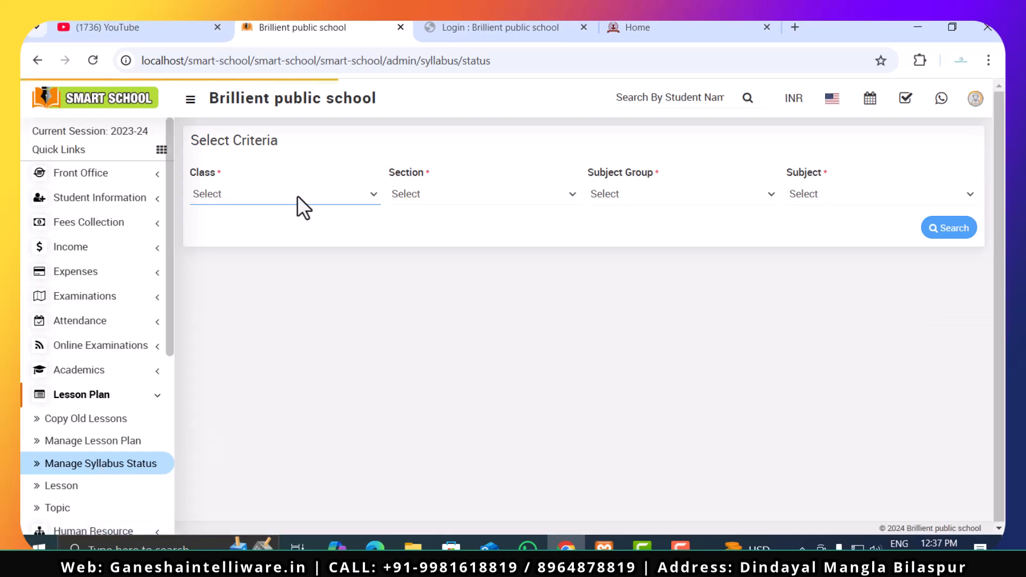
pyautogui.click(297, 195)
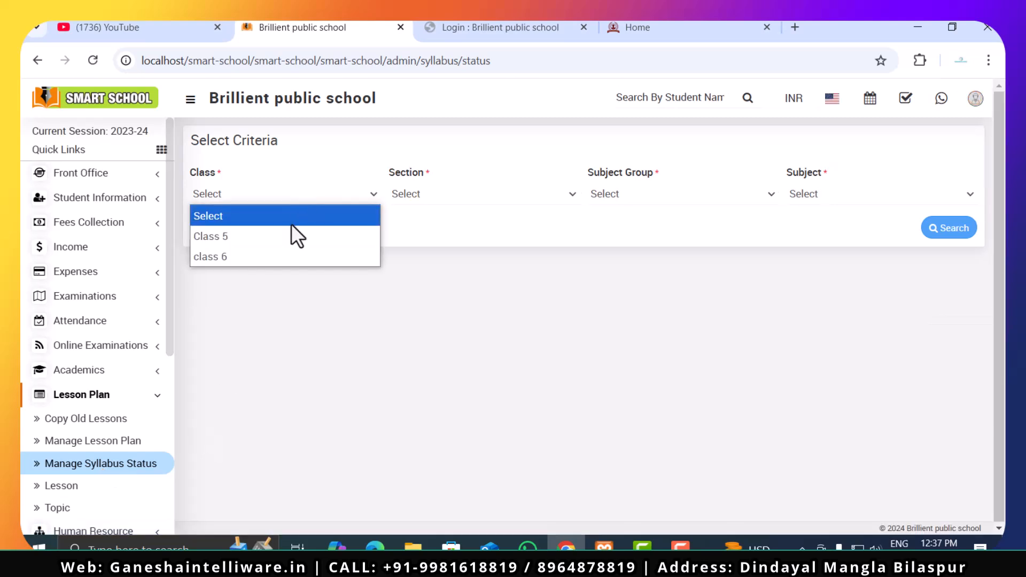
pyautogui.click(293, 236)
pyautogui.click(456, 194)
pyautogui.click(465, 236)
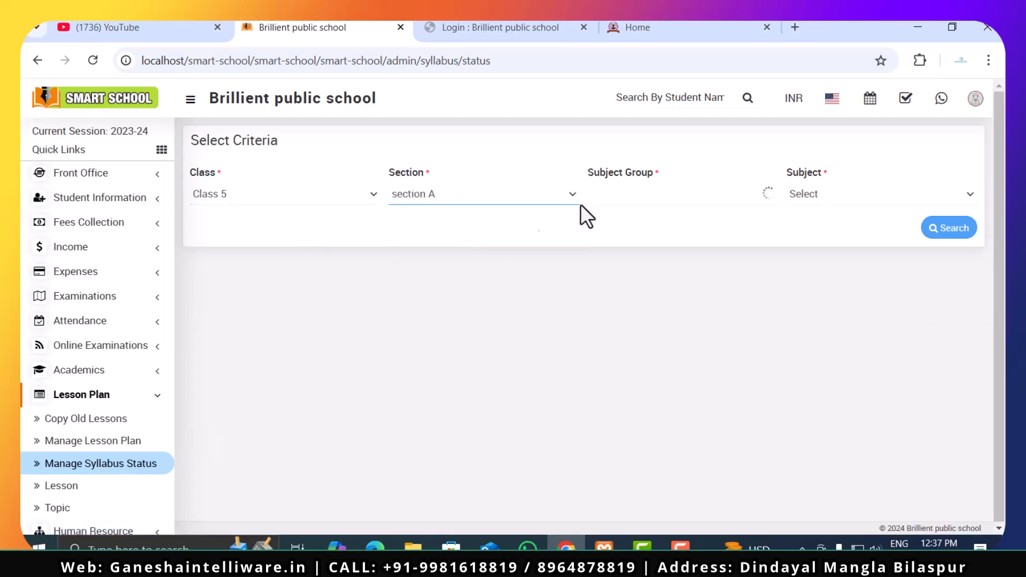
# - Check the subject group and subject options in the syllabus status criteria
pyautogui.click(638, 195)
pyautogui.click(660, 219)
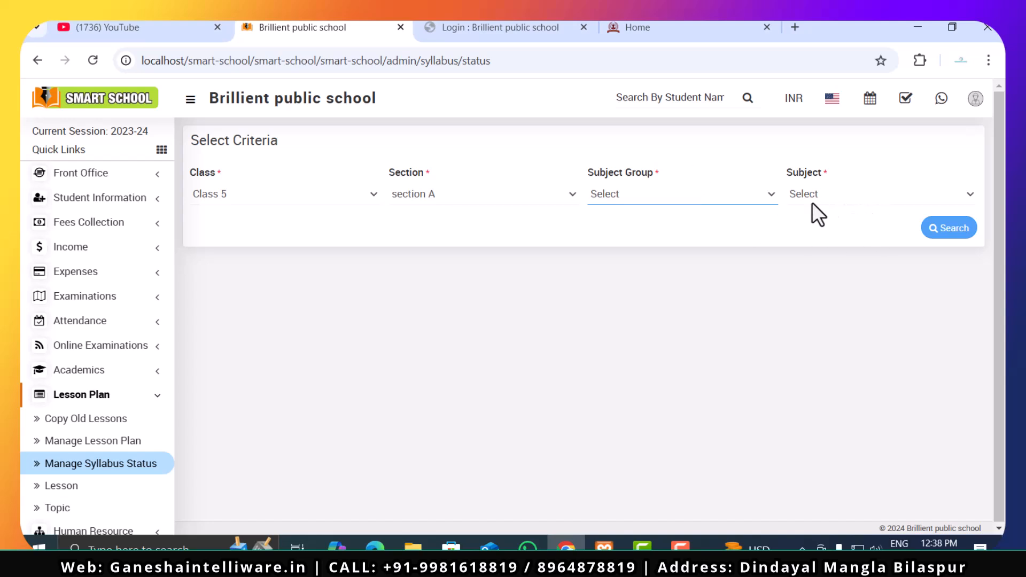
pyautogui.click(861, 196)
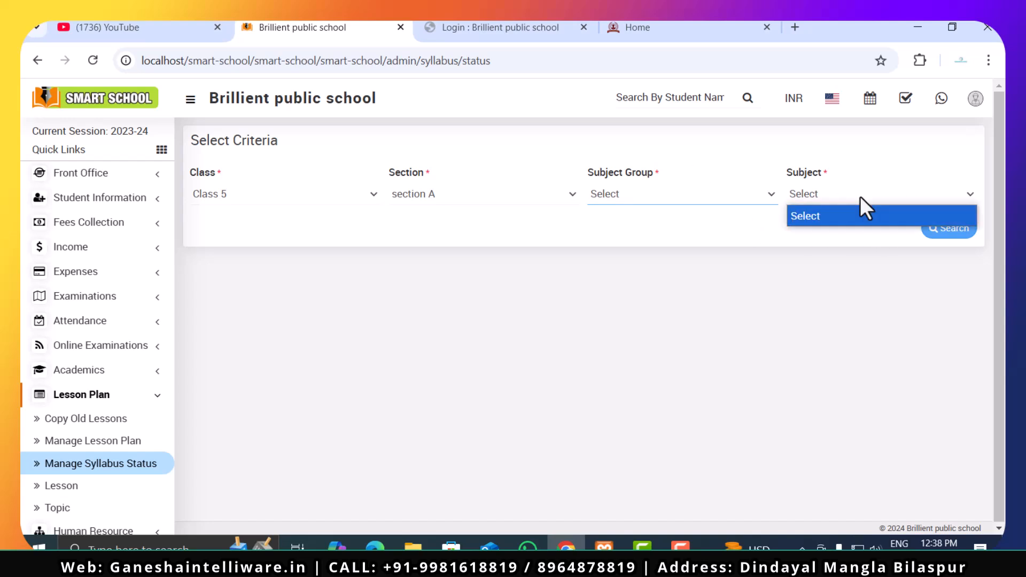
pyautogui.click(861, 252)
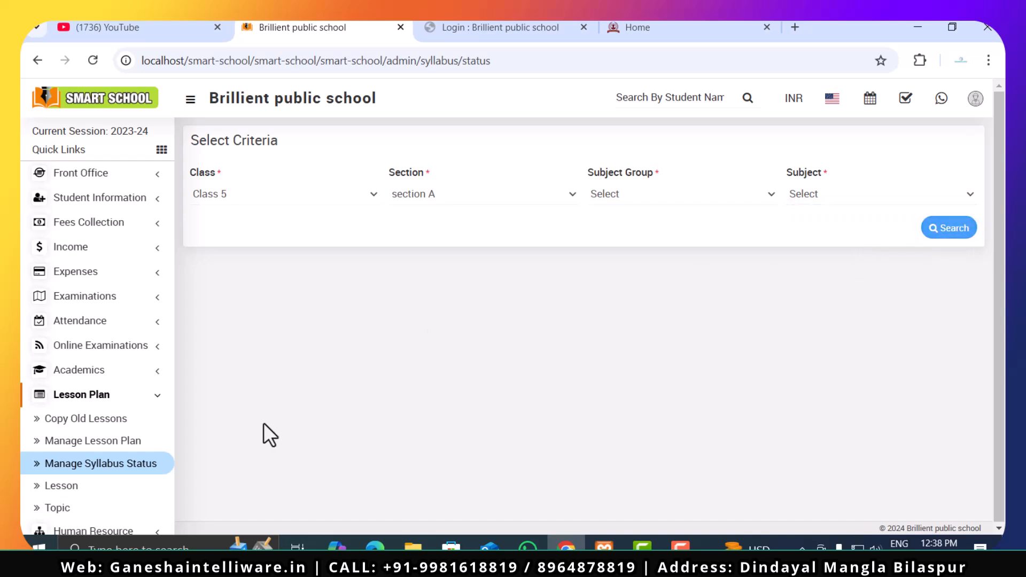
# - Open the Lesson page and set the new lesson's class to Class 5 and its section to section A
pyautogui.scroll(-3, 110, 468)
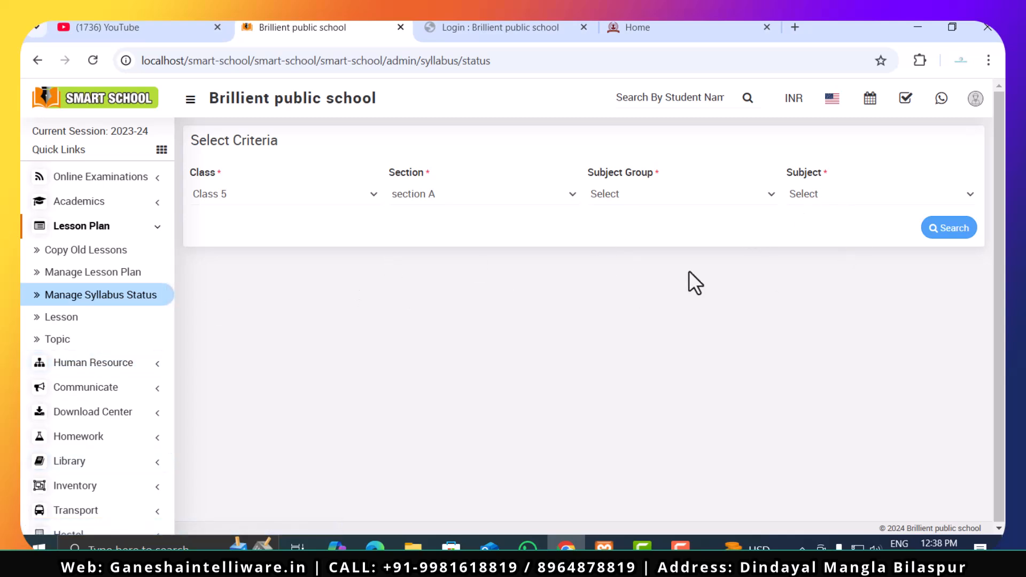
pyautogui.click(94, 321)
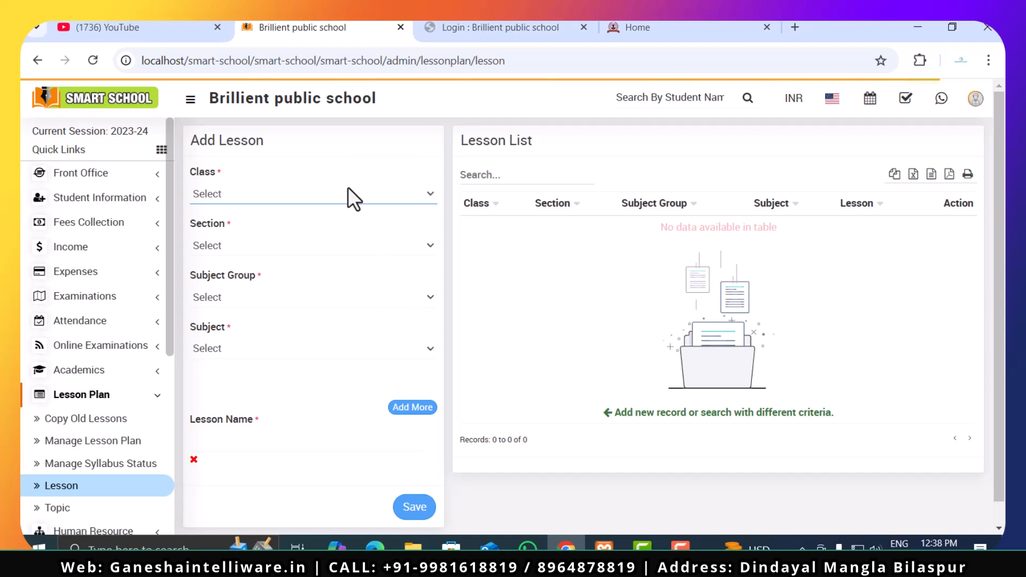
pyautogui.click(346, 192)
pyautogui.click(316, 236)
pyautogui.click(315, 245)
pyautogui.click(307, 285)
# - Review the Subject Group, Subject and Lesson Name fields of the Add Lesson form
pyautogui.click(303, 297)
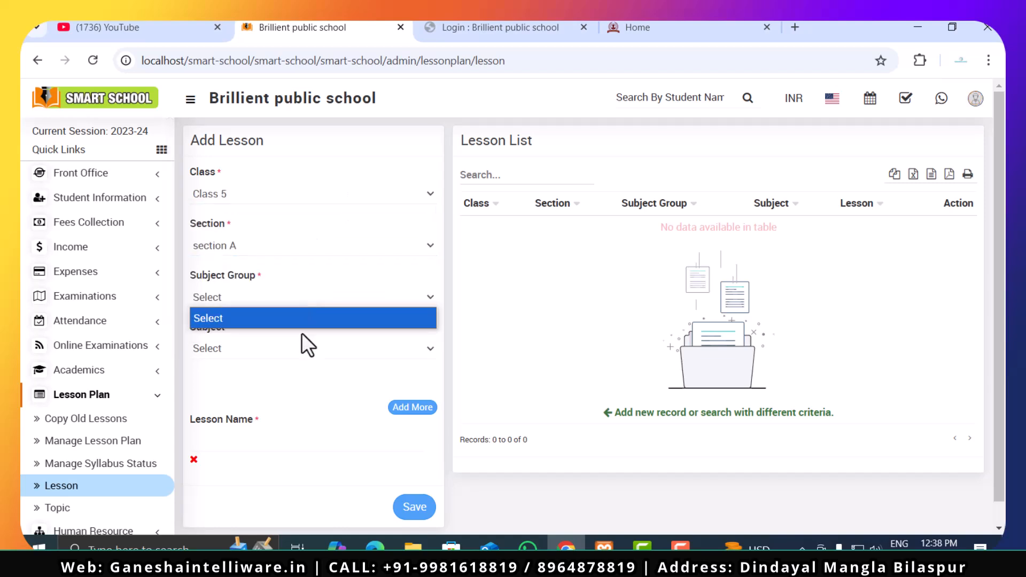
pyautogui.click(303, 324)
pyautogui.click(301, 346)
pyautogui.click(297, 367)
pyautogui.scroll(-1, 267, 446)
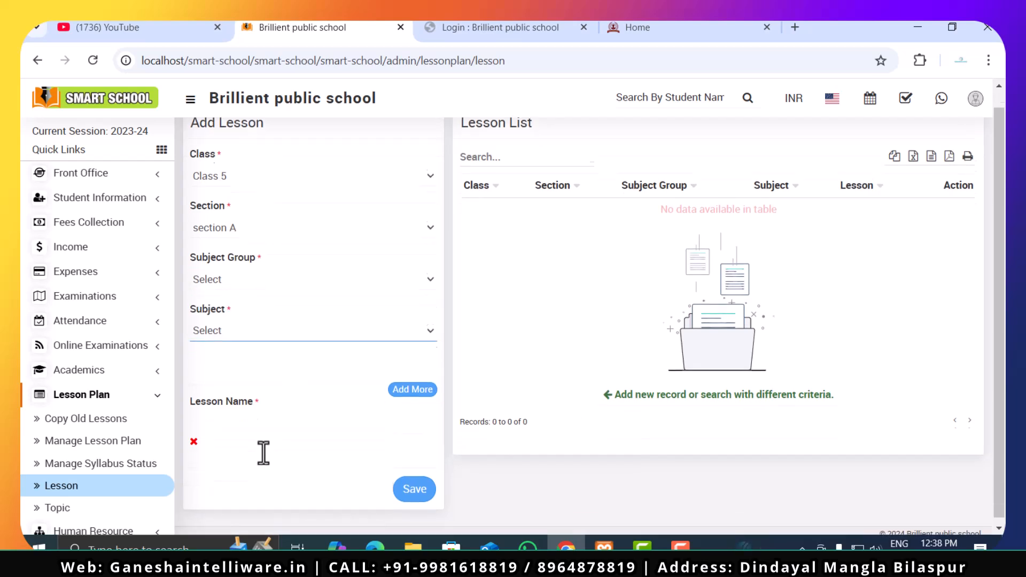
pyautogui.click(279, 420)
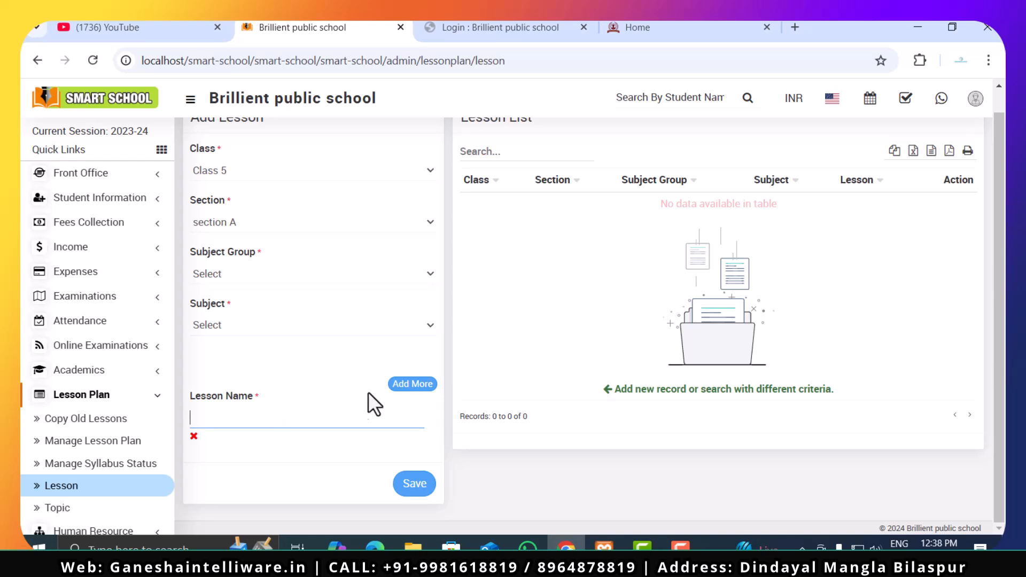
# - Open the Topic page of the Lesson Plan module and review the Add Topic form
pyautogui.scroll(-3, 137, 458)
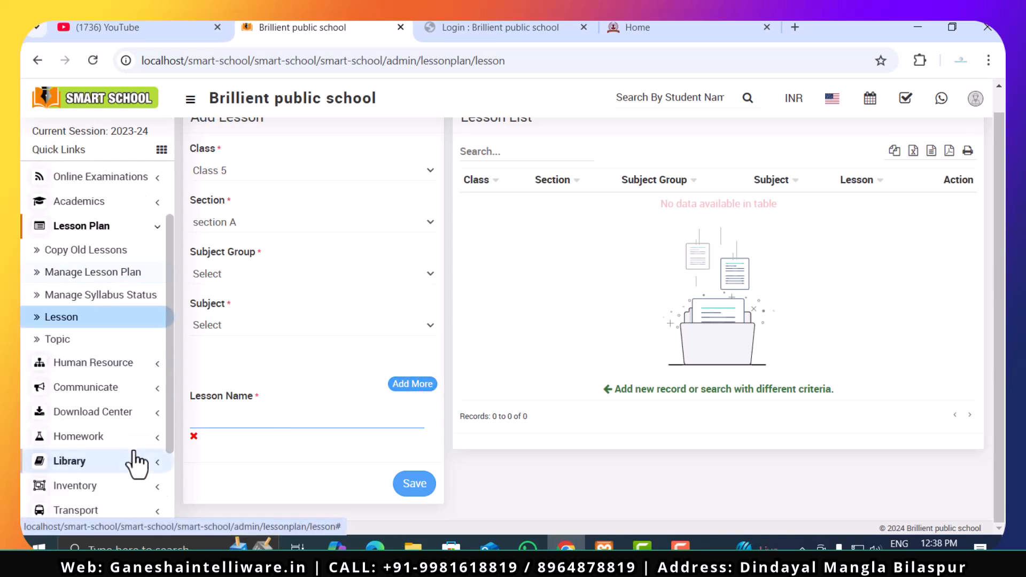
pyautogui.click(107, 340)
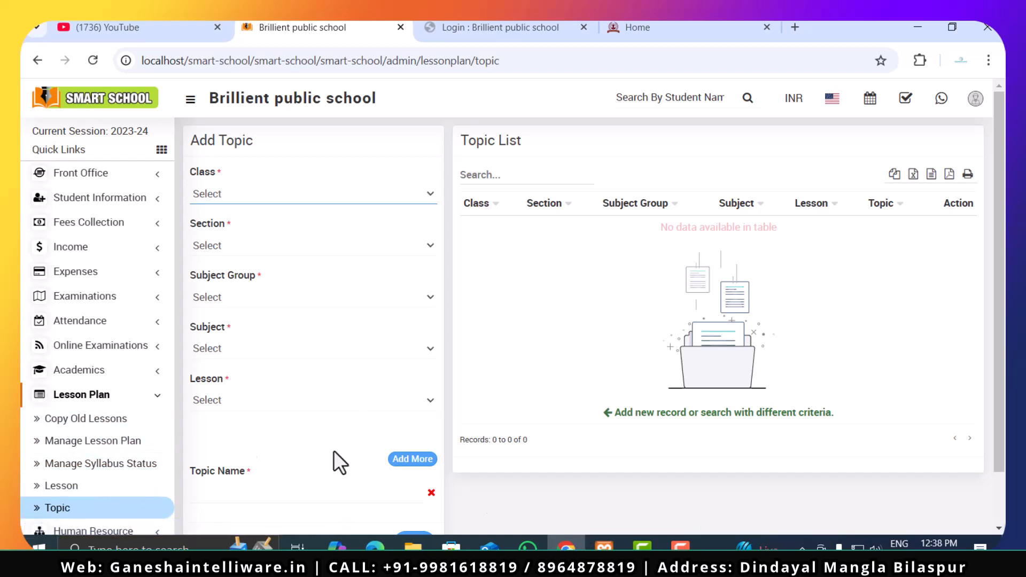
pyautogui.click(129, 399)
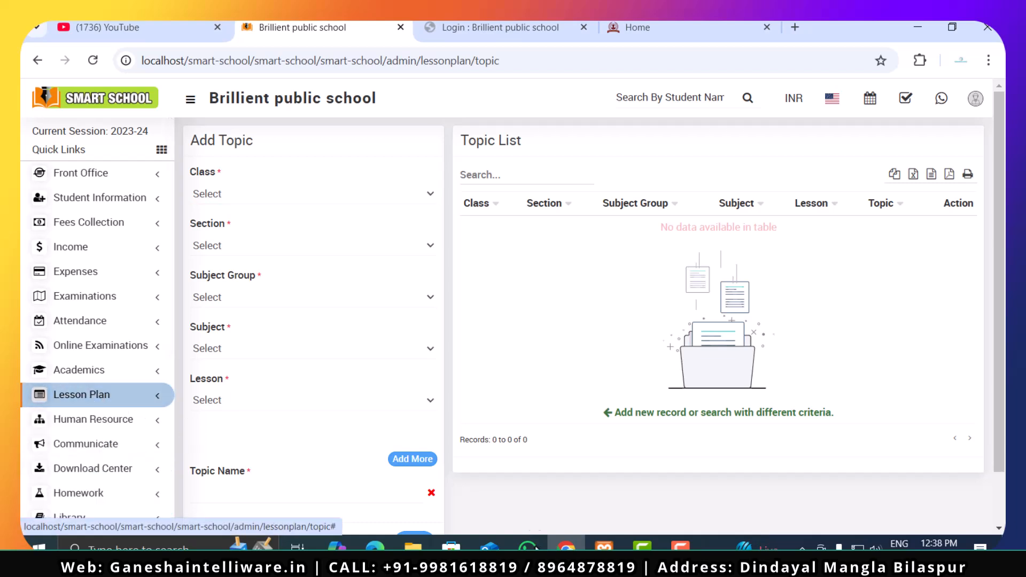
# - Open the Staff Directory in the Human Resource module and search for staff with the Teacher role
pyautogui.click(138, 423)
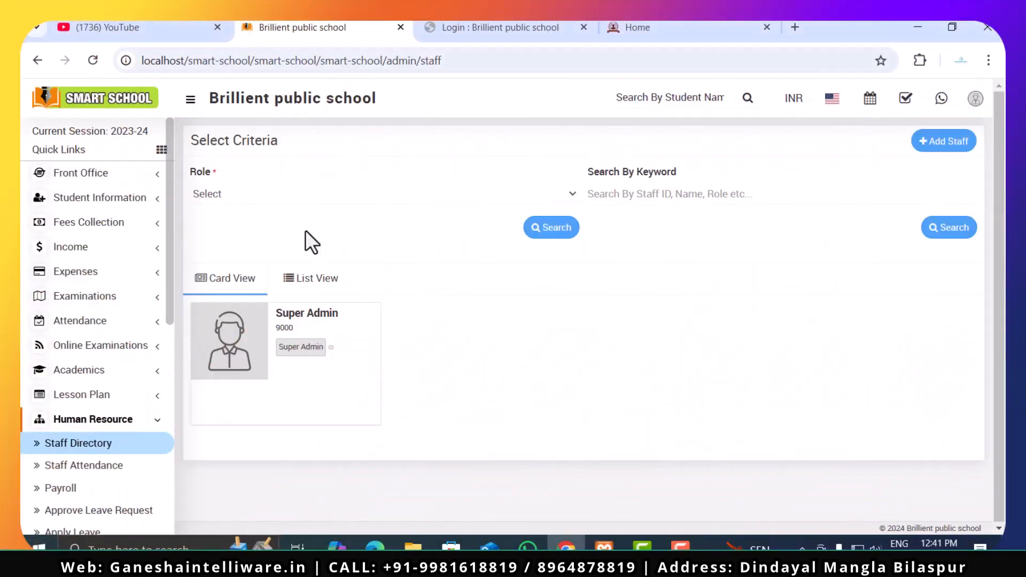
pyautogui.scroll(-2, 53, 481)
pyautogui.click(86, 360)
pyautogui.click(303, 197)
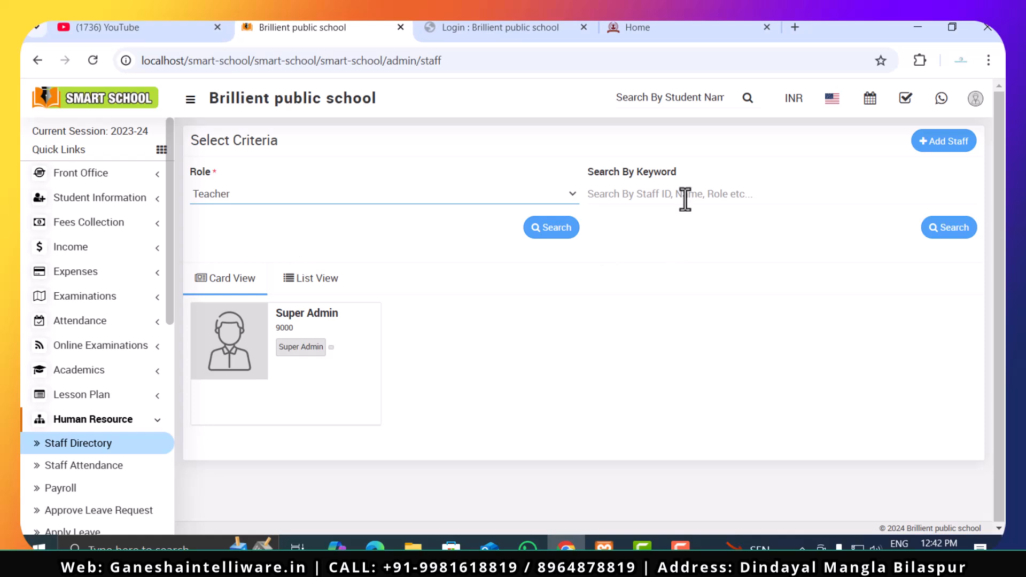
pyautogui.click(549, 234)
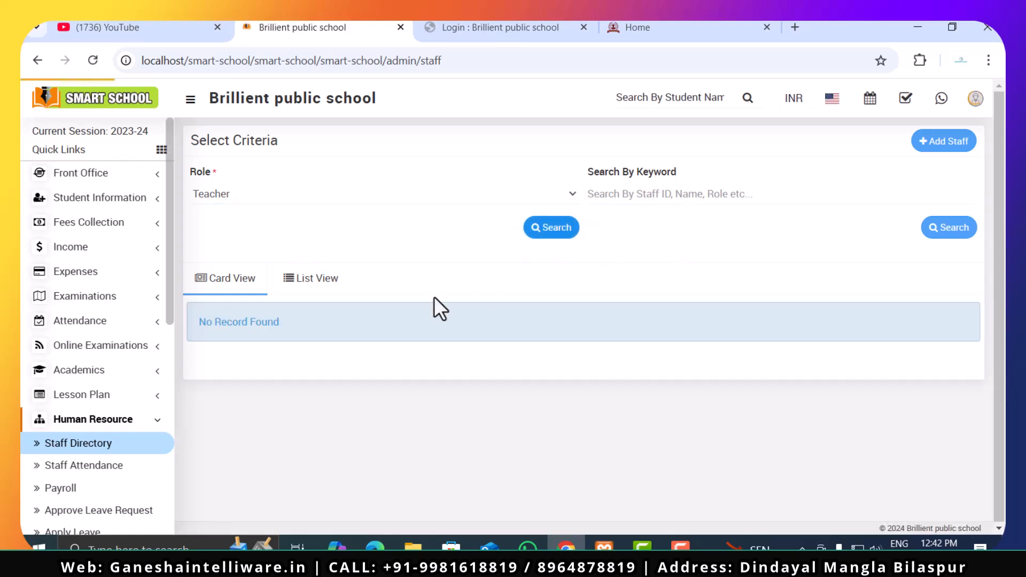
# - Compare the card and list views of the staff search results, ending in the list view
pyautogui.click(305, 283)
pyautogui.click(227, 286)
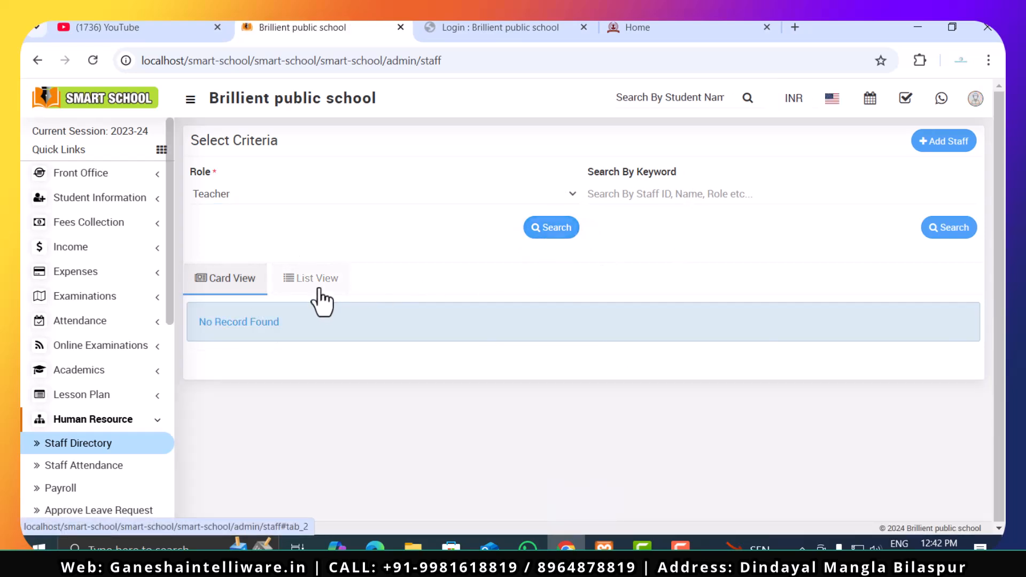
pyautogui.click(320, 285)
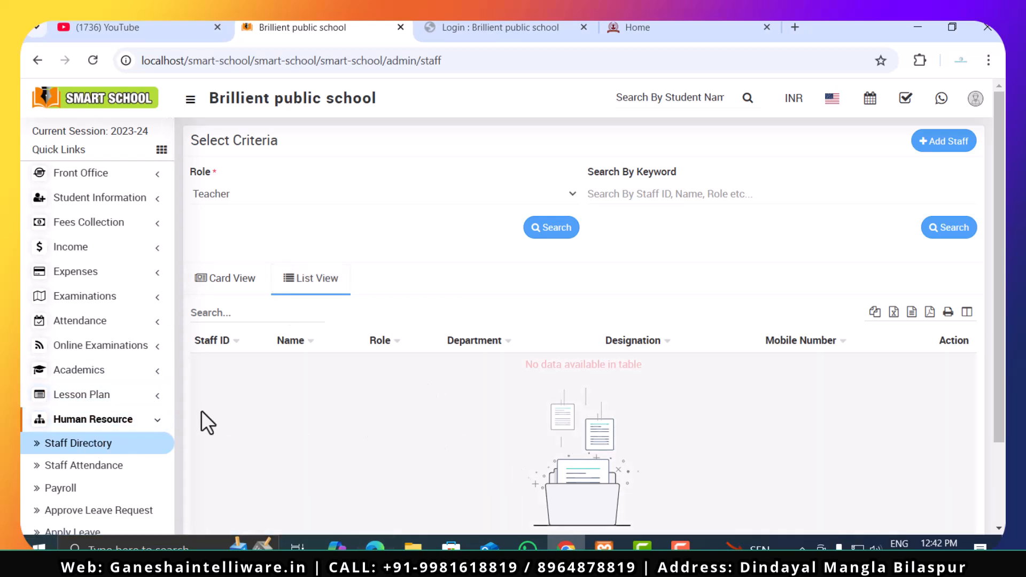
# - Open the Staff Attendance page and search the attendance for the Teacher role on 12/26/2024
pyautogui.scroll(-3, 106, 458)
pyautogui.click(109, 300)
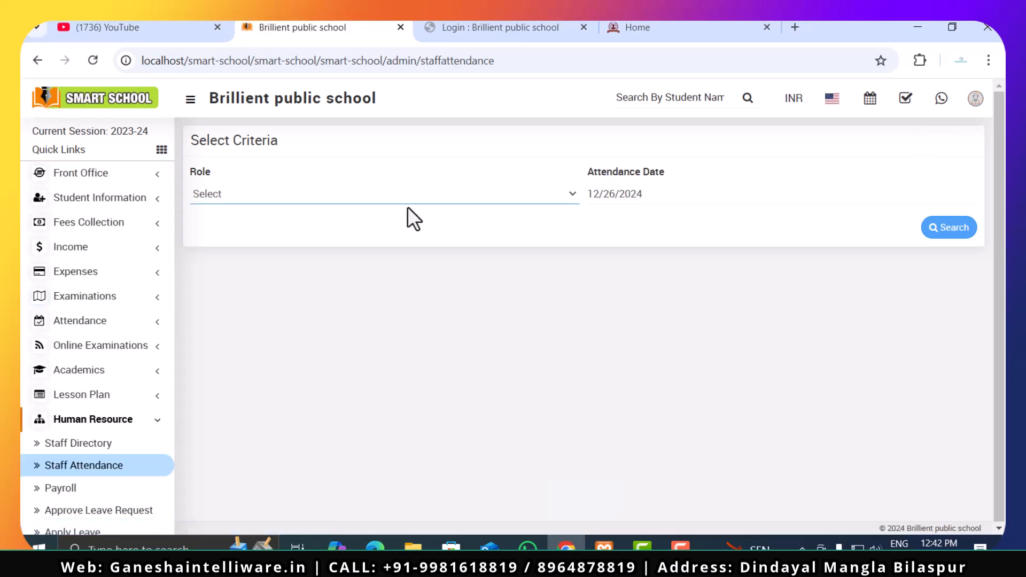
pyautogui.scroll(-2, 108, 499)
pyautogui.click(319, 196)
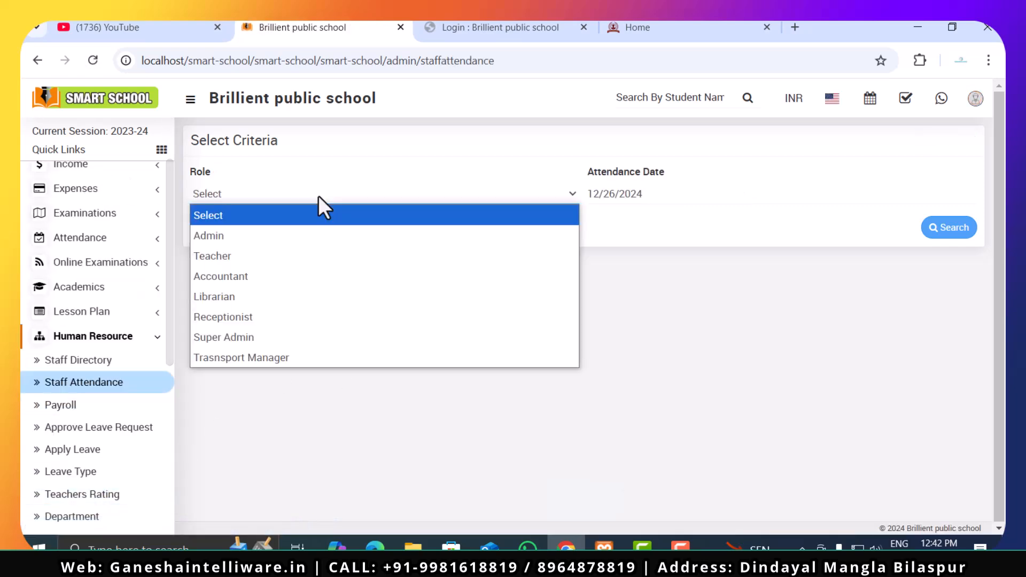
pyautogui.click(303, 255)
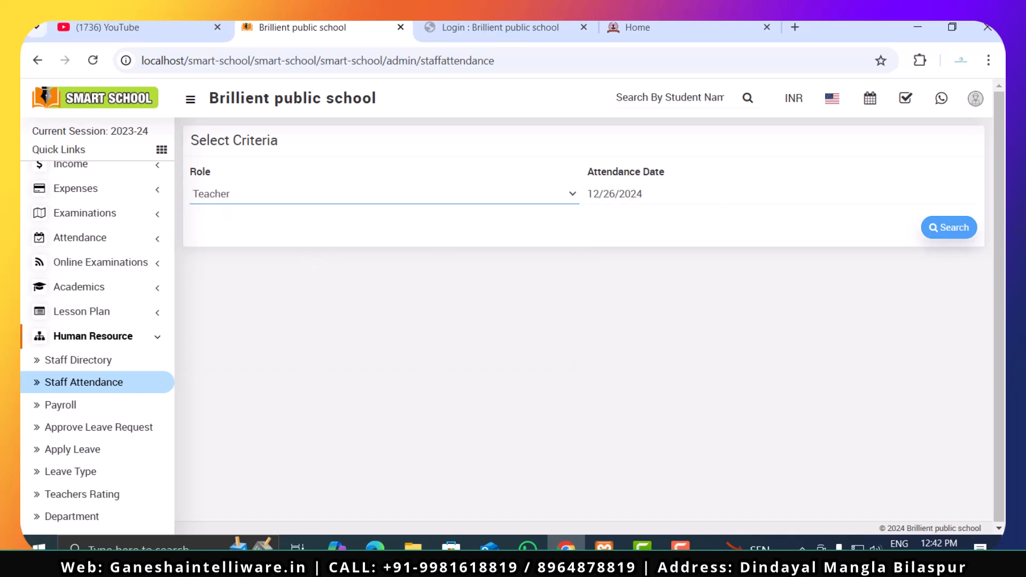
pyautogui.click(951, 231)
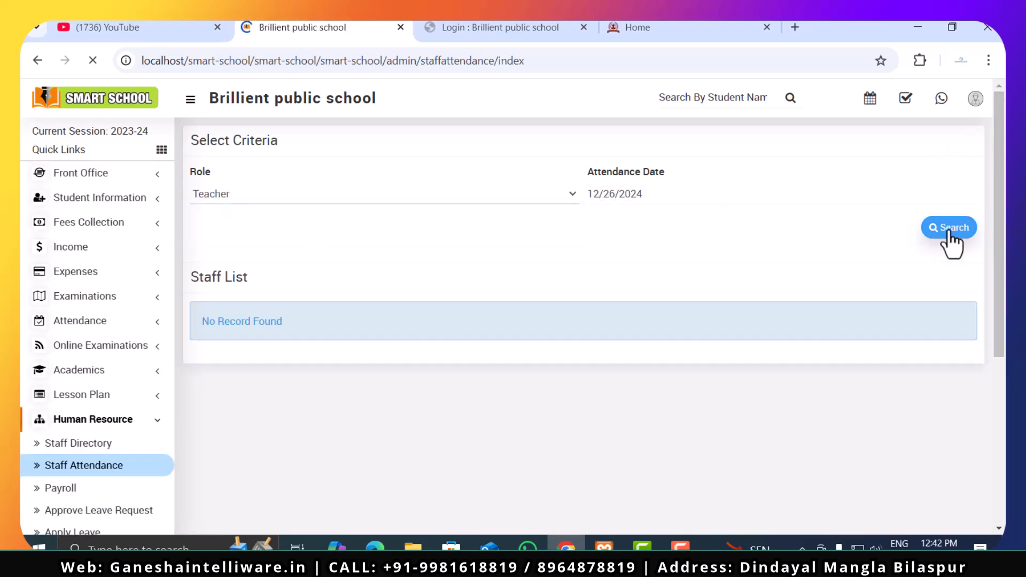
# - Open the Payroll page and search the payroll for the Teacher role in November 2024
pyautogui.scroll(-3, 140, 411)
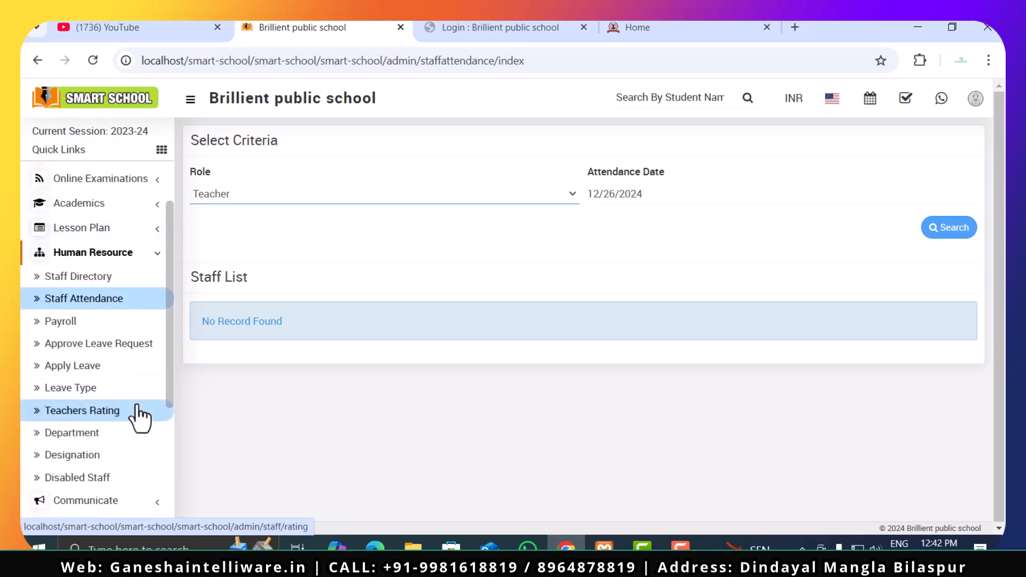
pyautogui.click(84, 325)
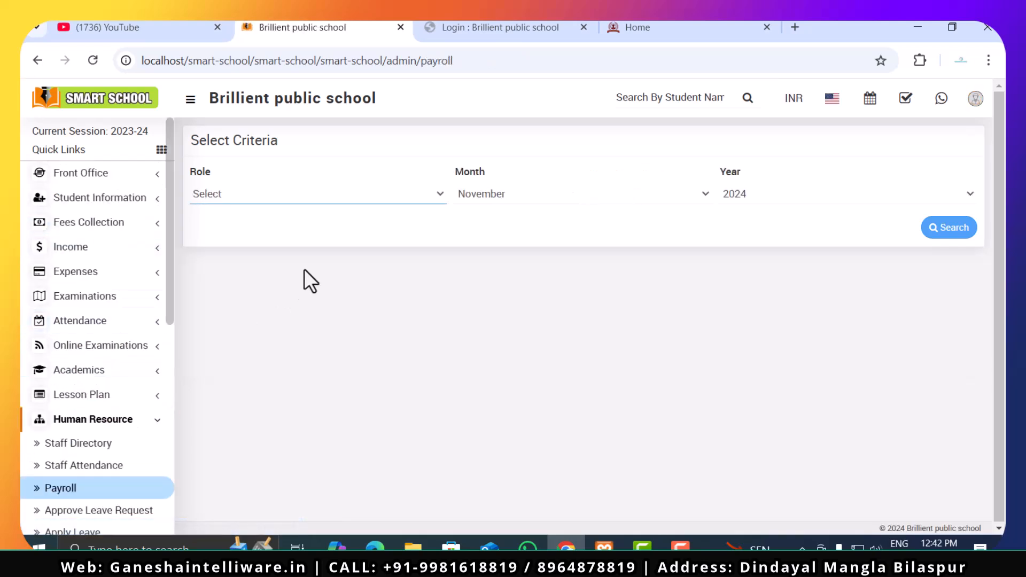
pyautogui.click(324, 197)
pyautogui.click(313, 254)
pyautogui.click(591, 188)
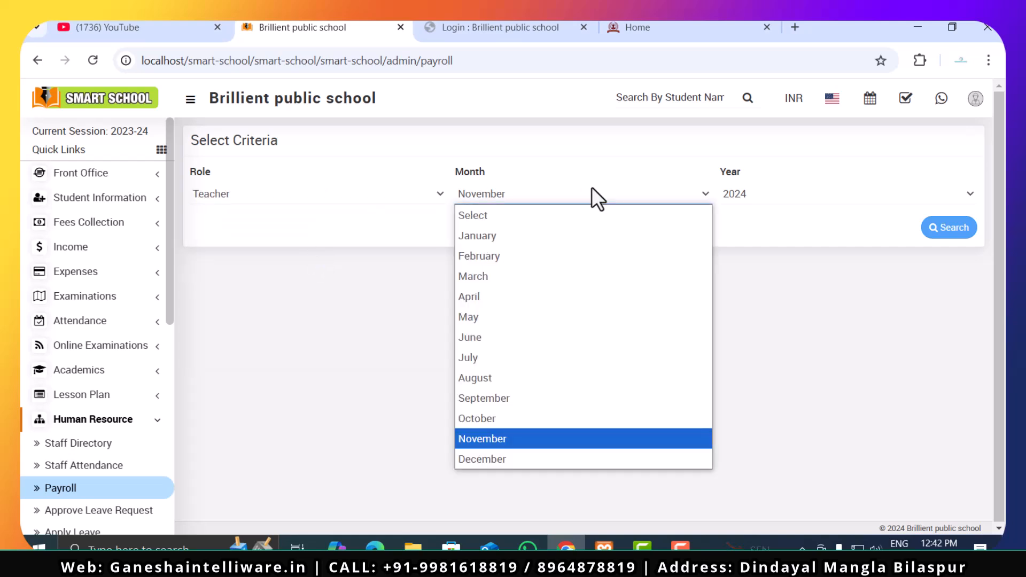
pyautogui.click(562, 438)
pyautogui.click(938, 238)
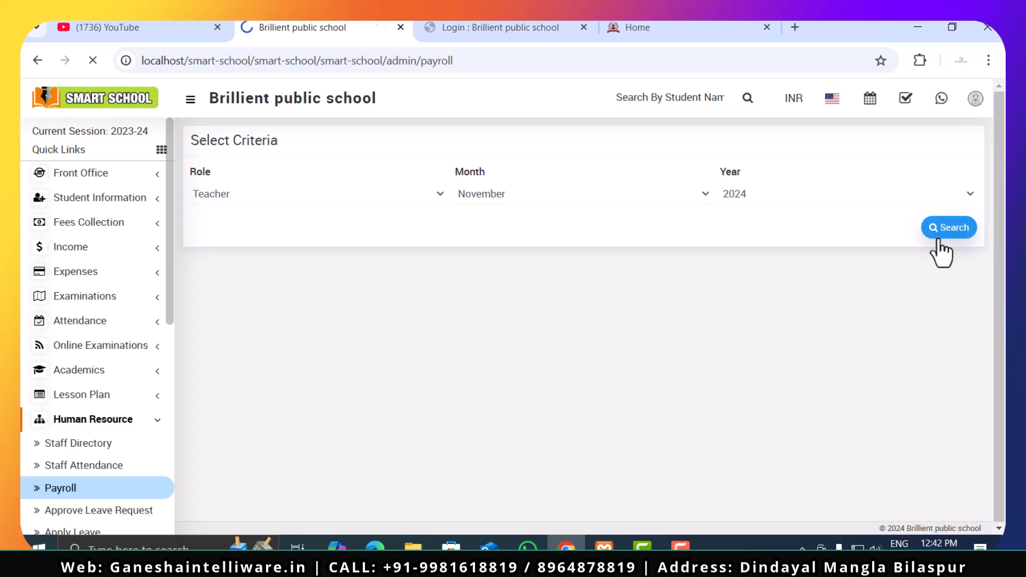
# - Review the Approve Leave Request page and the Apply Leave page of the Human Resource module
pyautogui.scroll(-3, 43, 468)
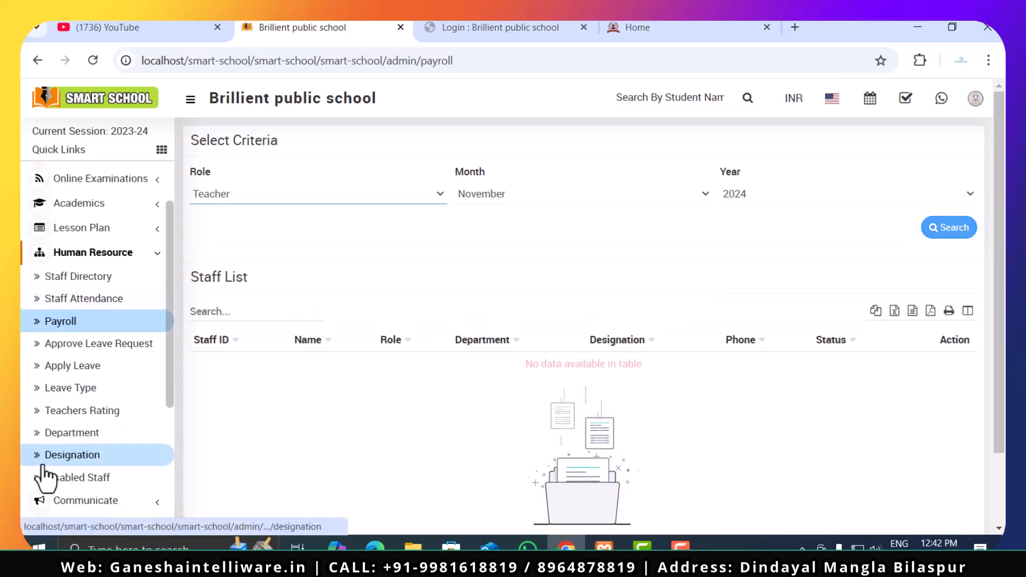
pyautogui.click(71, 347)
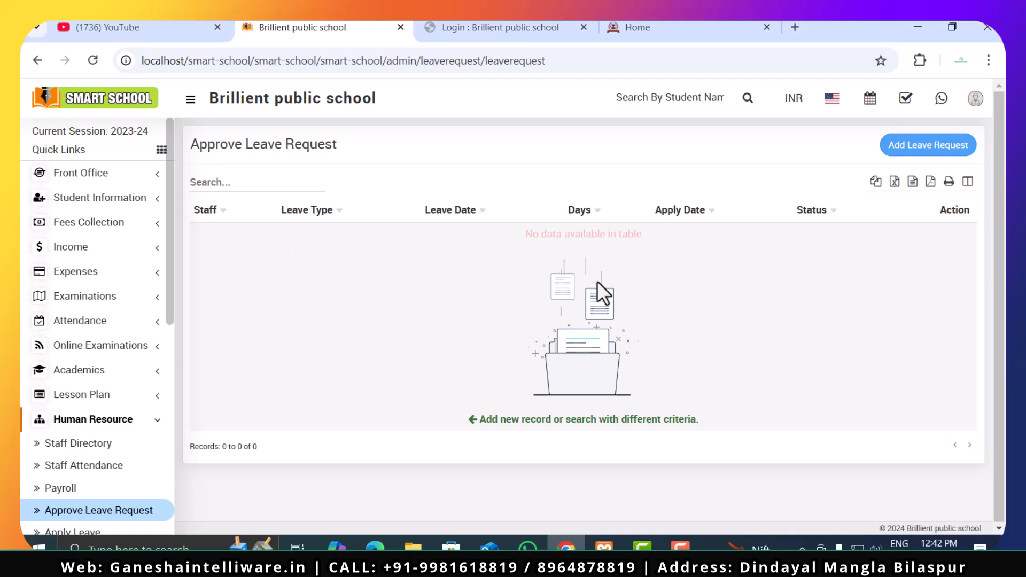
pyautogui.scroll(-4, 96, 443)
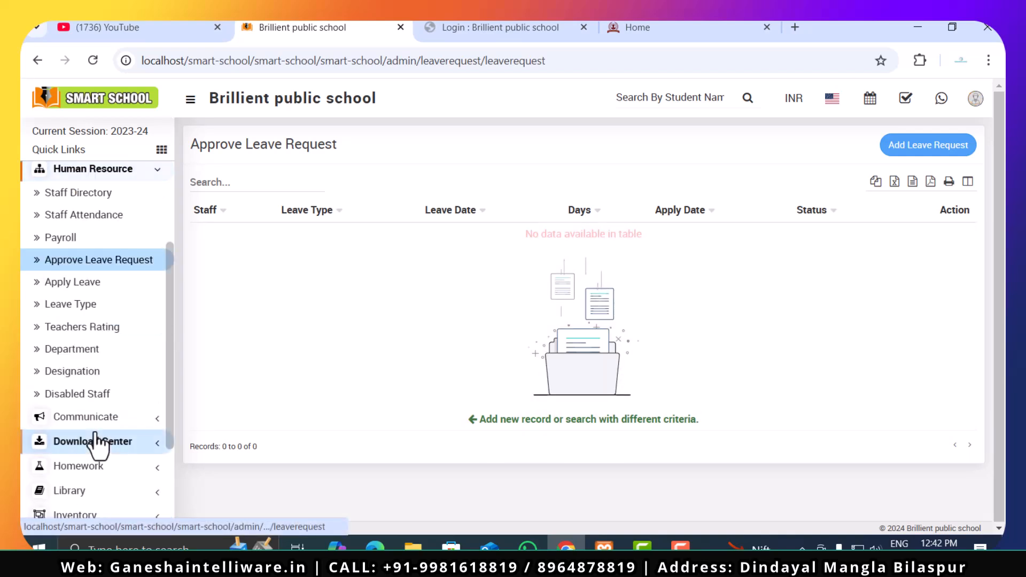
pyautogui.click(80, 284)
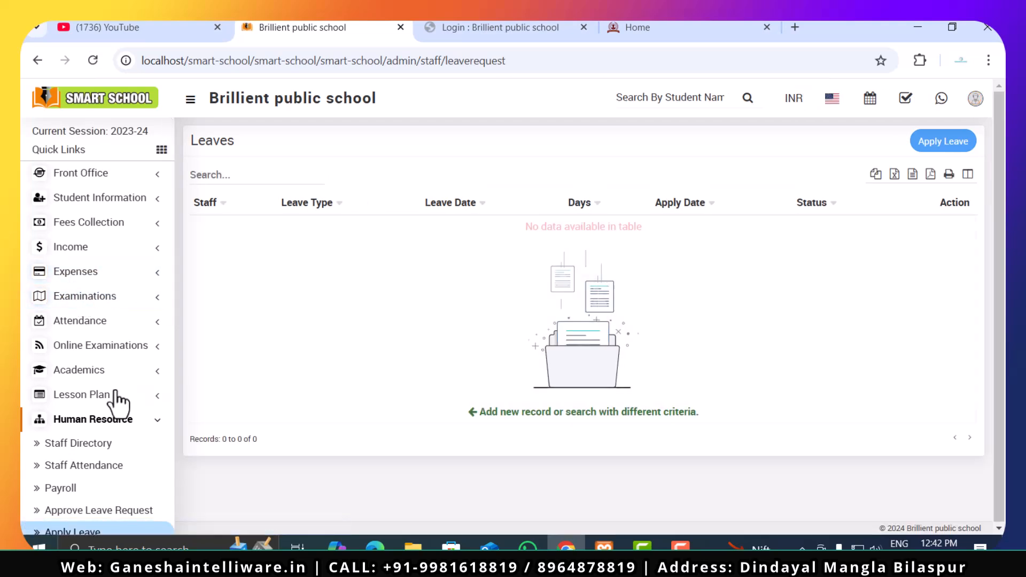
# - Add a leave type named "Work related" on the Leave Type page and save it
pyautogui.scroll(-5, 129, 401)
pyautogui.click(100, 304)
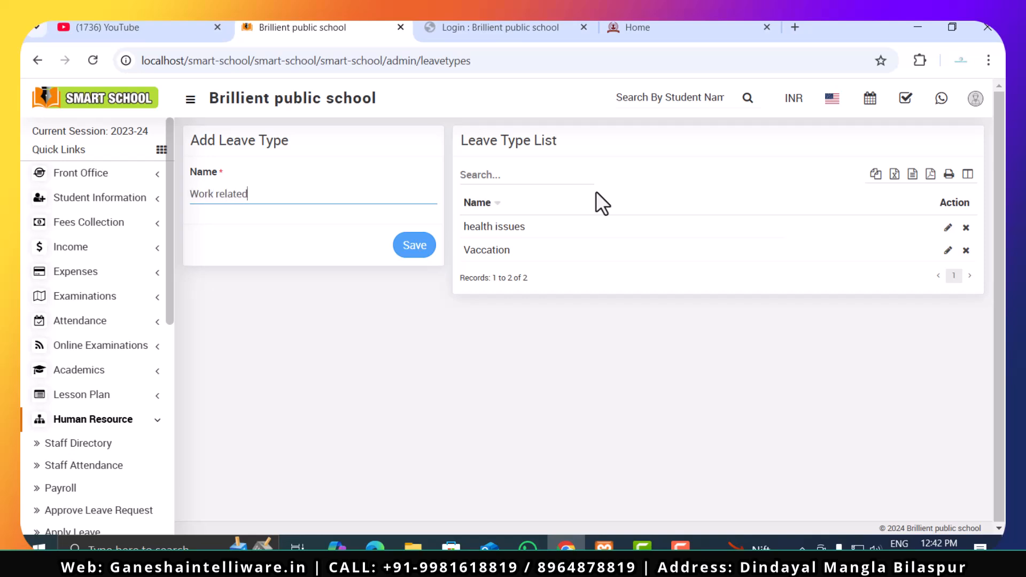
pyautogui.click(415, 252)
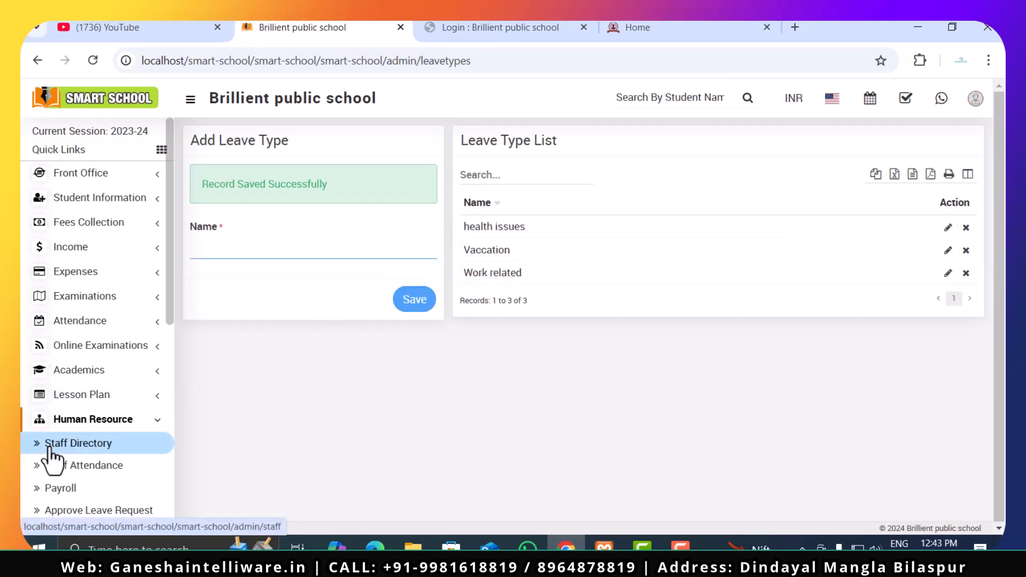
# - Open the Teachers Rating page of the Human Resource module and review the rating list
pyautogui.scroll(-3, 51, 451)
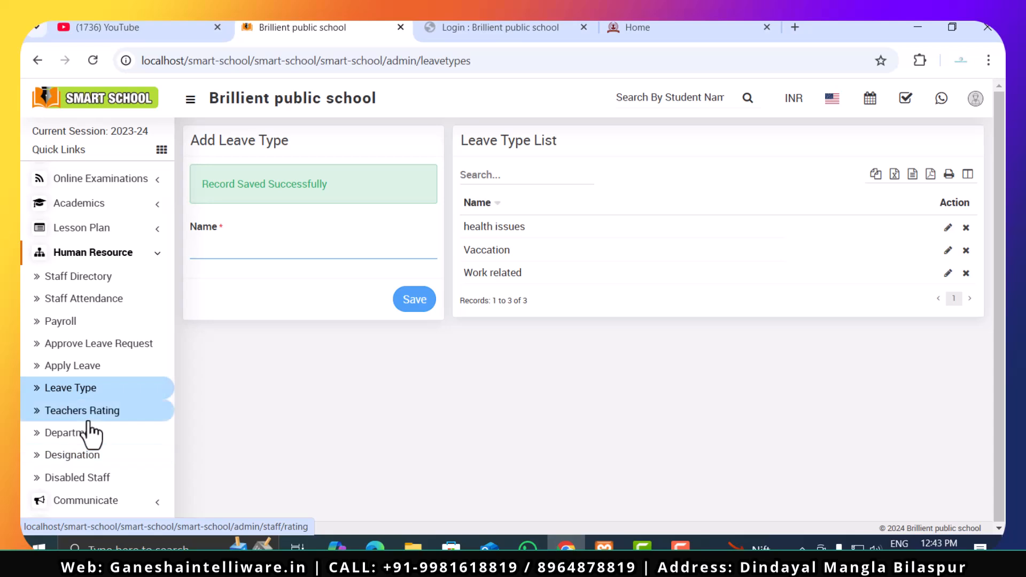
pyautogui.scroll(-5, 88, 432)
pyautogui.scroll(3, 87, 431)
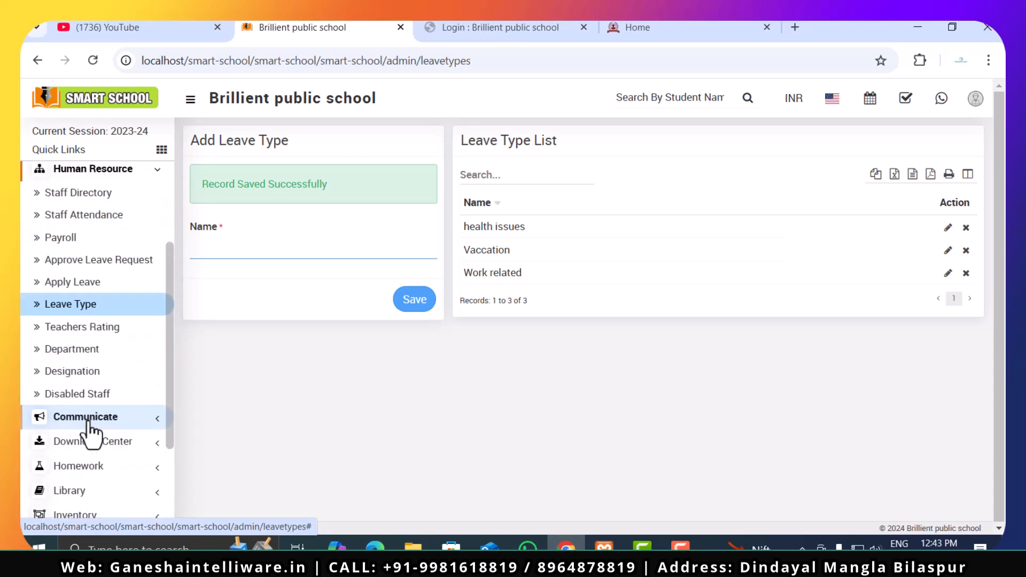
pyautogui.click(91, 332)
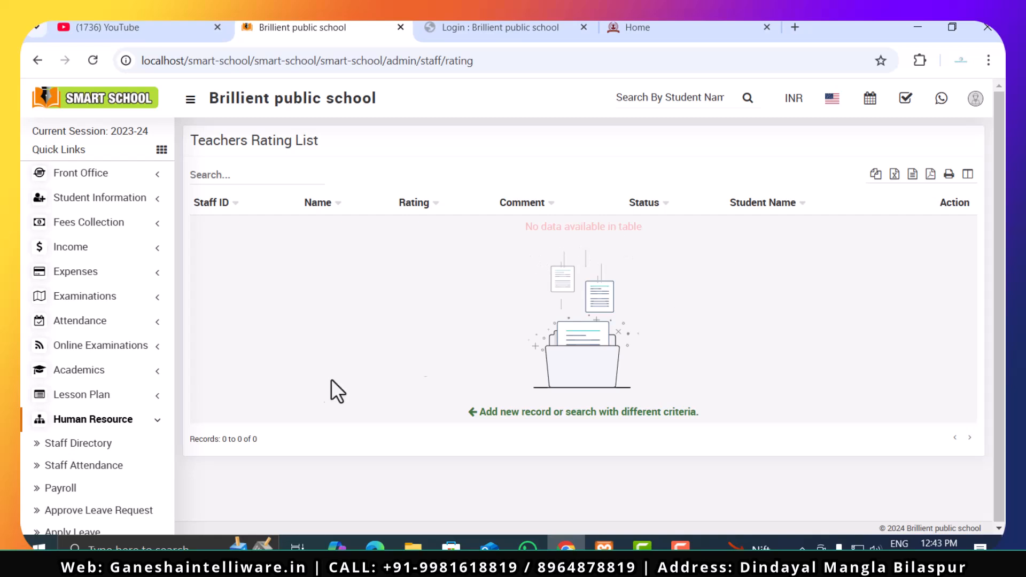
# - Add a department named "Arts" on the Department page and save it
pyautogui.scroll(-4, 69, 453)
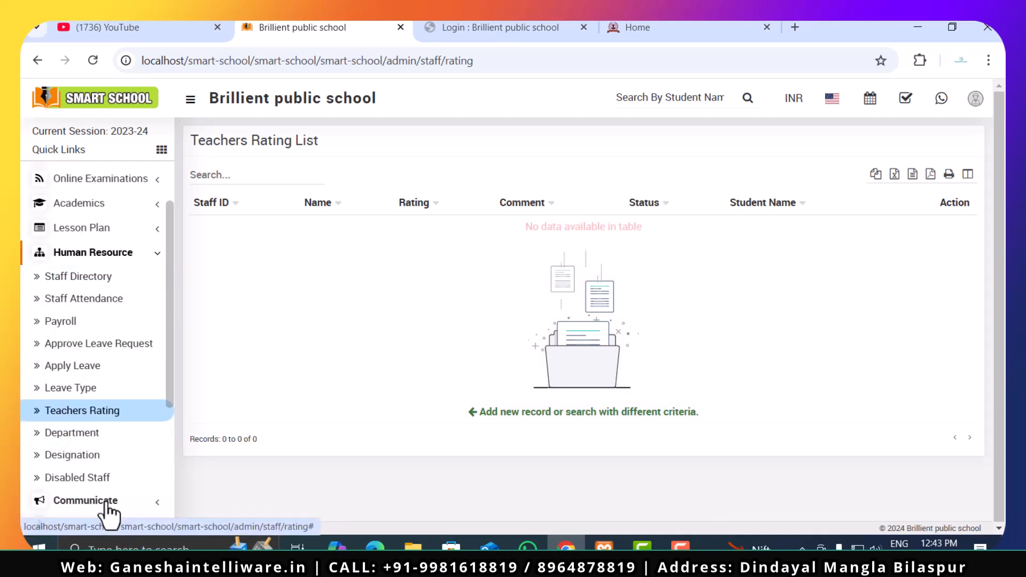
pyautogui.click(100, 433)
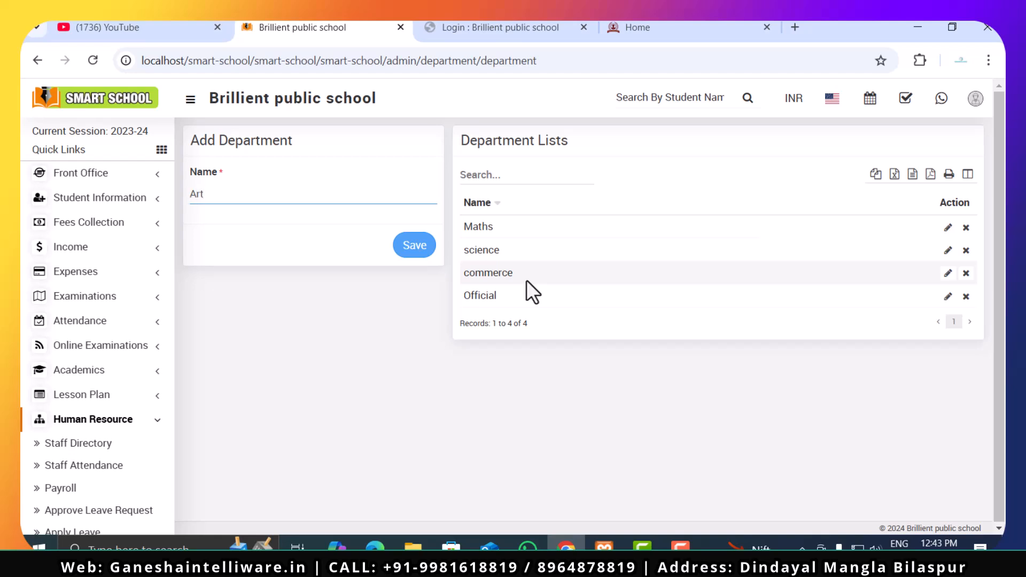
pyautogui.click(405, 249)
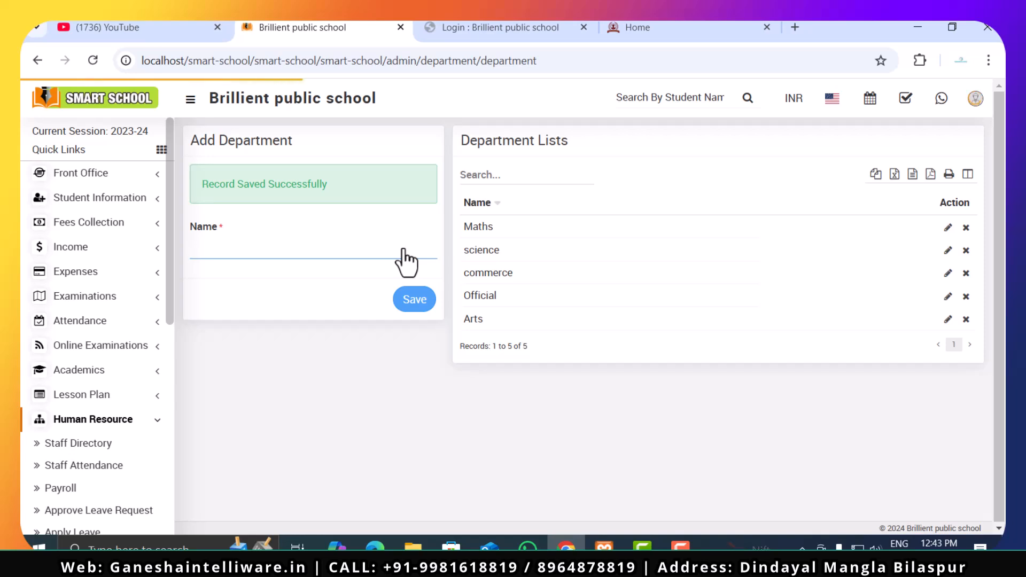
# - Add a designation named "principal" on the Designation page and save it
pyautogui.scroll(-5, 68, 442)
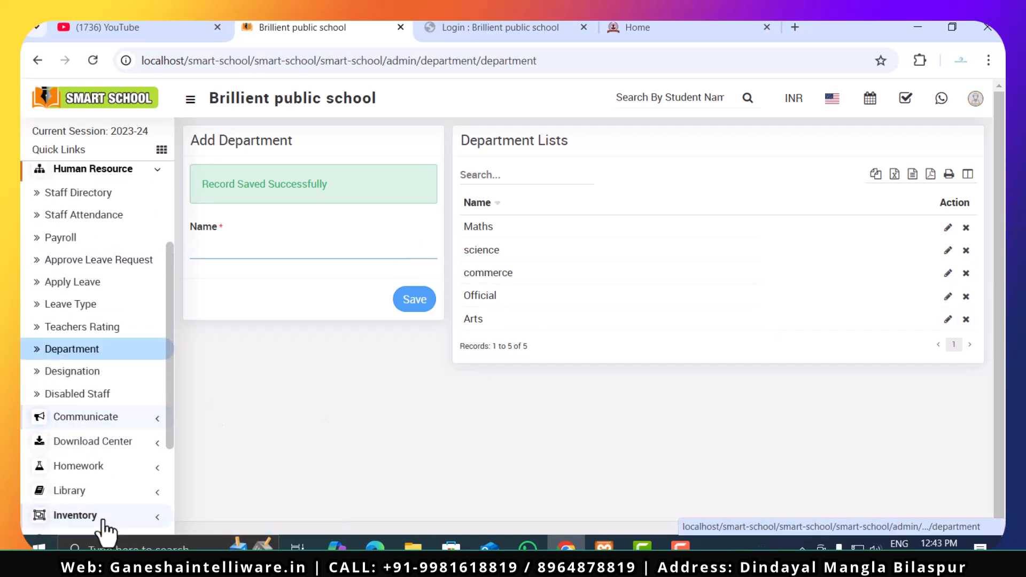
pyautogui.click(95, 372)
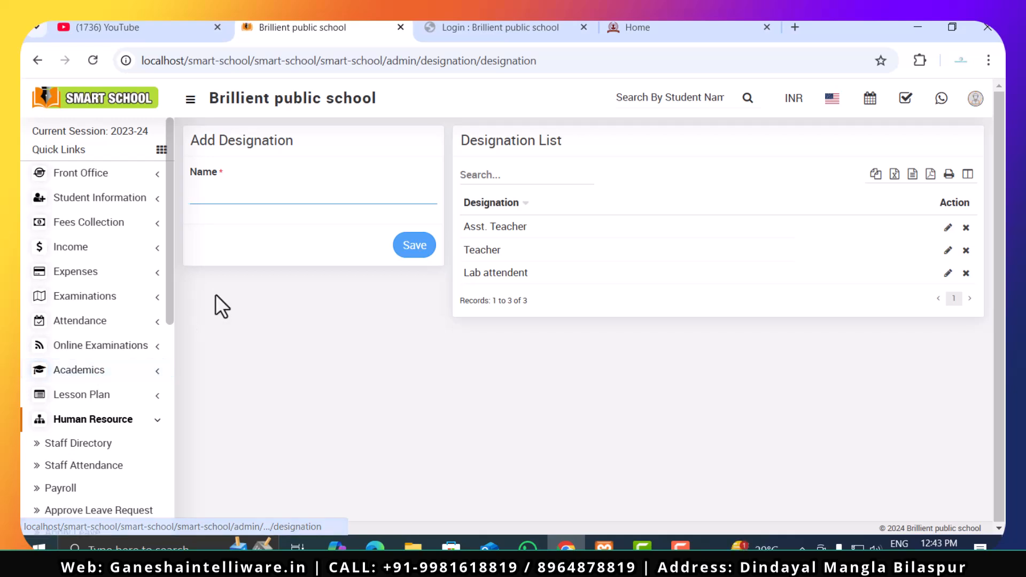
pyautogui.write('principal')
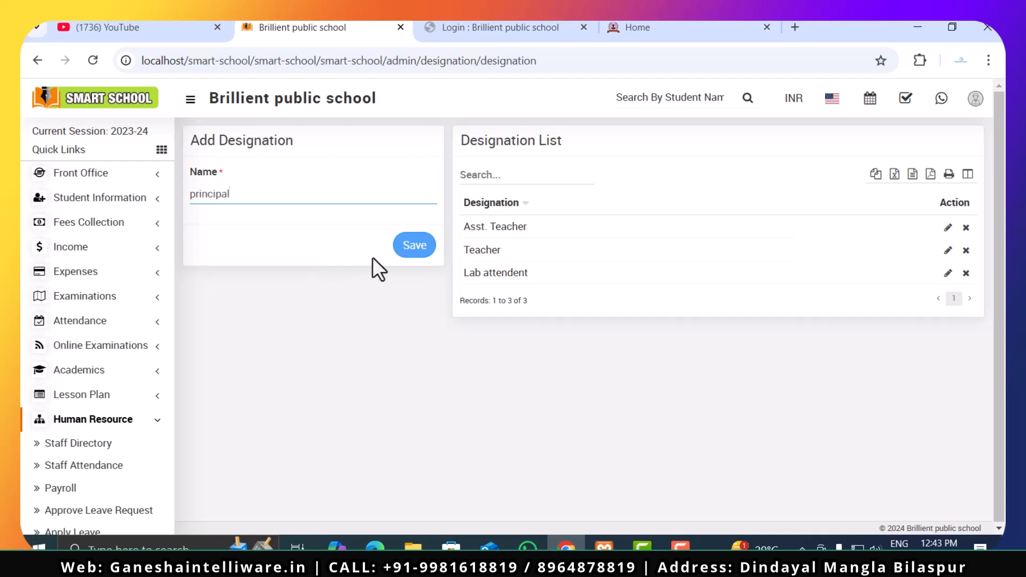
pyautogui.click(410, 247)
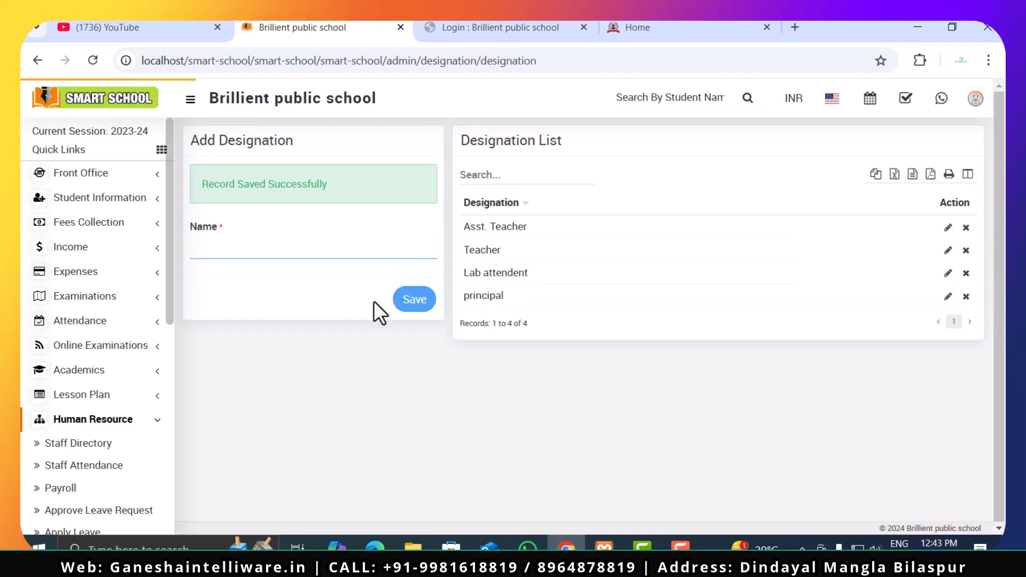
# - Open the Disabled Staff page of the Human Resource module and review its search criteria
pyautogui.scroll(-5, 102, 355)
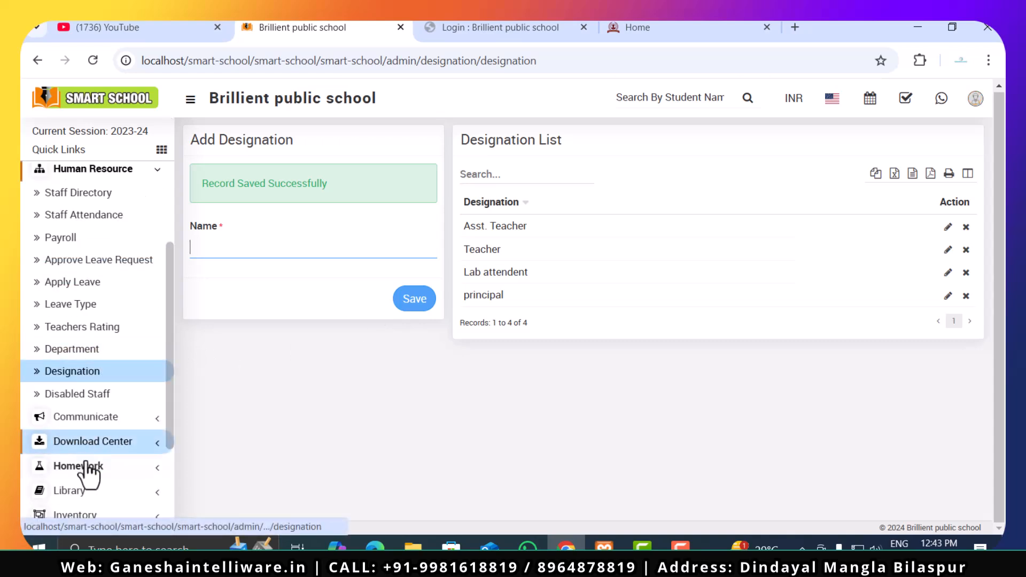
pyautogui.click(43, 400)
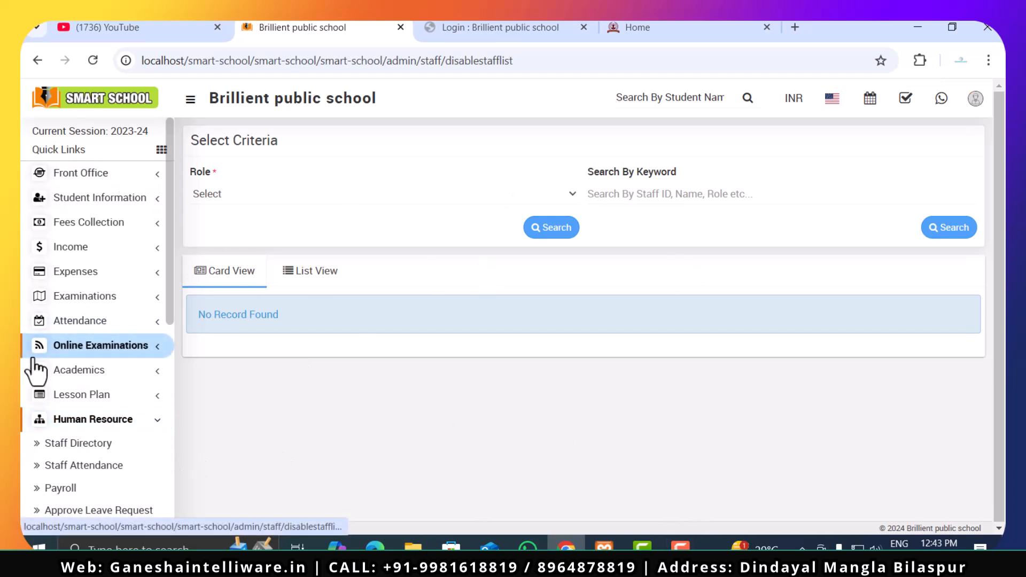
# - Open the Notice Board in the Communicate module and start composing a new message
pyautogui.scroll(-3, 136, 400)
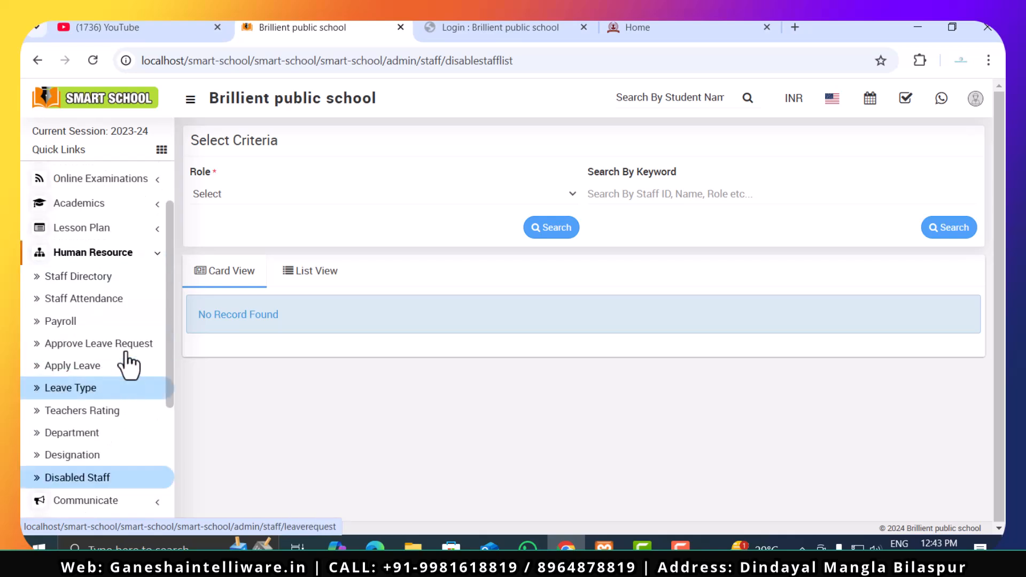
pyautogui.click(131, 263)
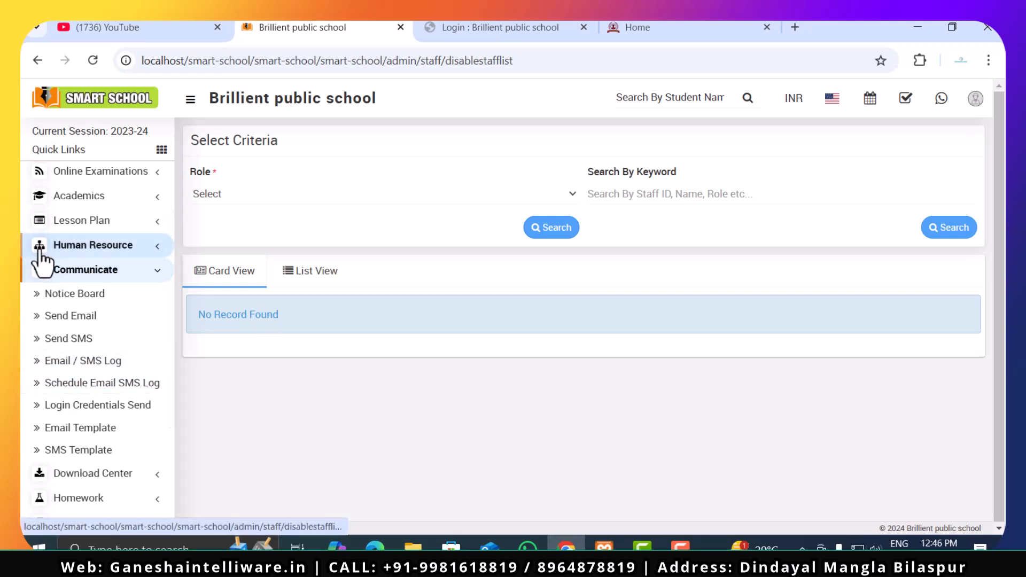
pyautogui.click(63, 295)
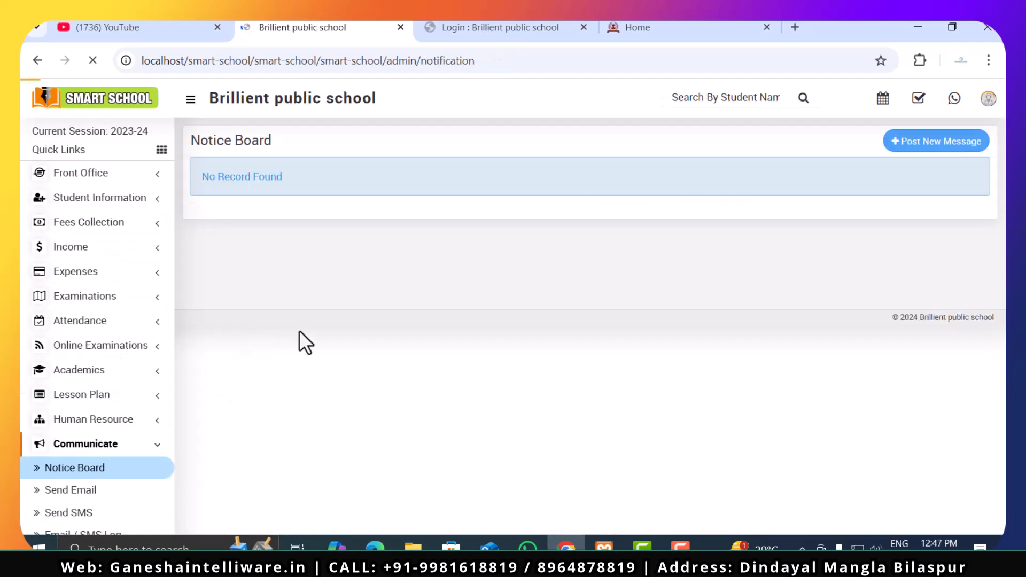
pyautogui.click(913, 143)
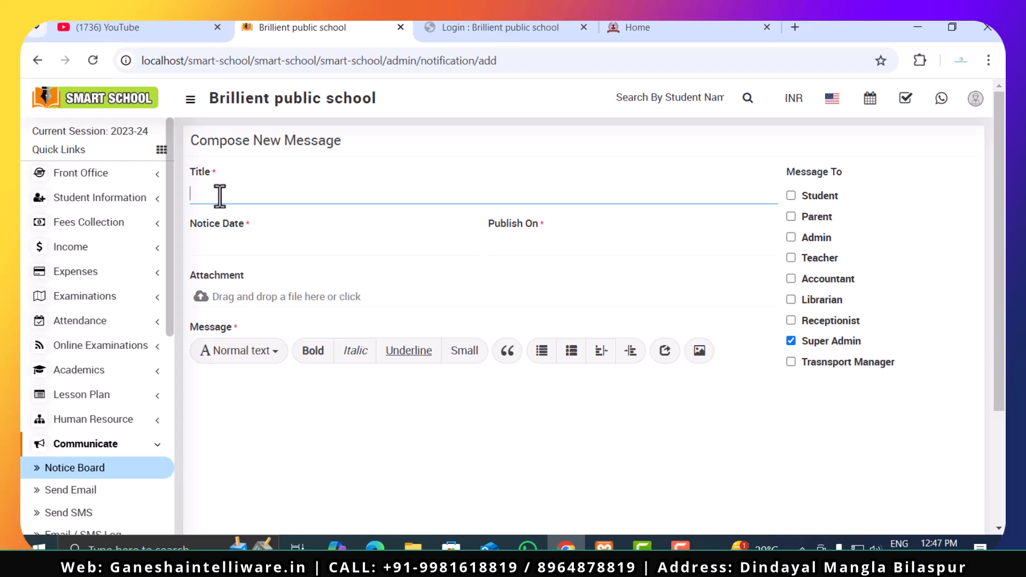
# - Enter "tommarow is the unit test" as the title of the new notice
pyautogui.write('to')
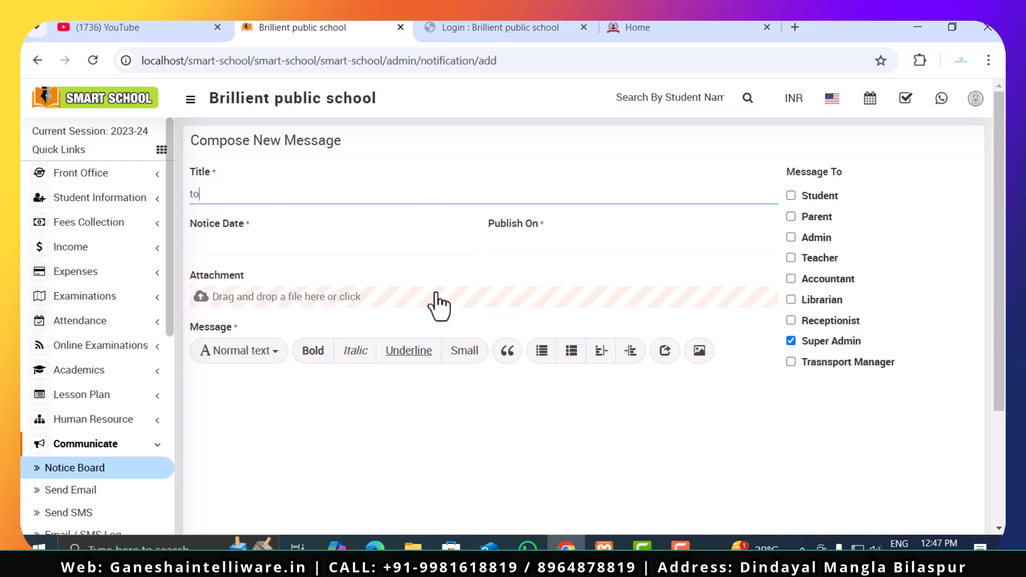
pyautogui.write('ma')
pyautogui.press('BackSpace')
pyautogui.write('marow is the unit test')
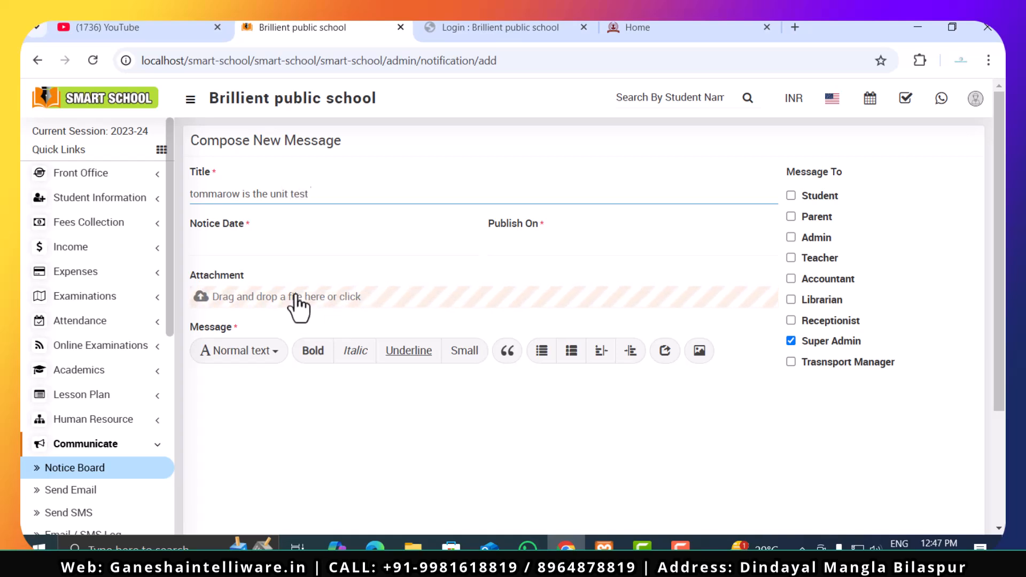
# - Set the Notice Date of the new message to 12/27/2024
pyautogui.click(298, 242)
pyautogui.click(297, 365)
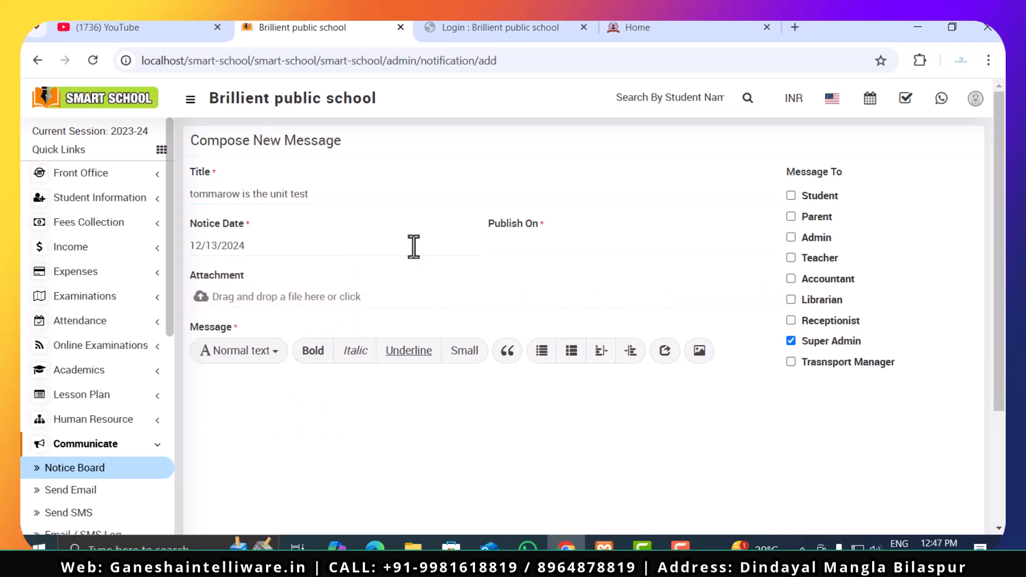
pyautogui.click(321, 245)
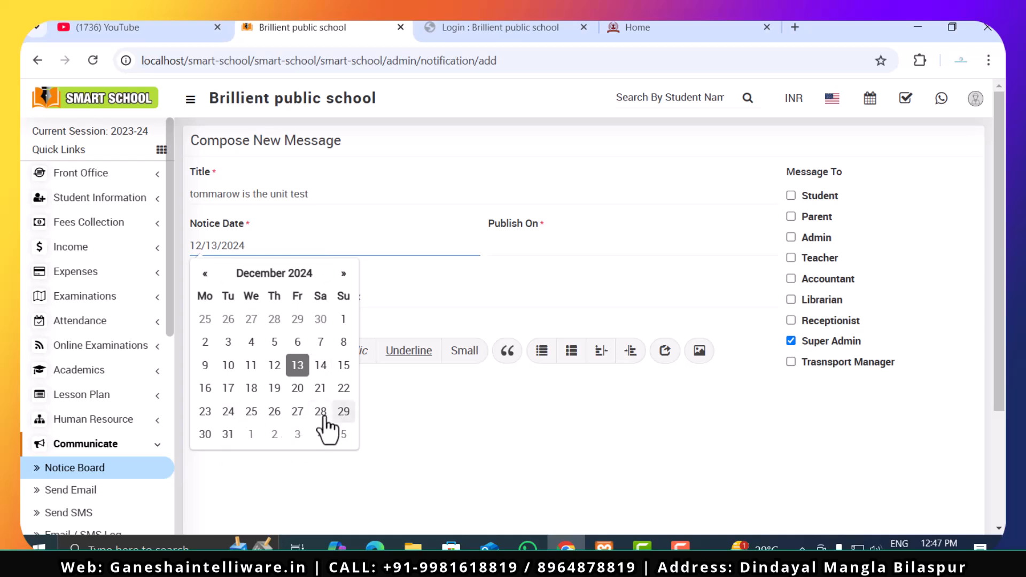
pyautogui.click(275, 413)
pyautogui.click(266, 244)
pyautogui.click(298, 413)
# - Set the Publish On date of the new message to 12/27/2024
pyautogui.click(558, 243)
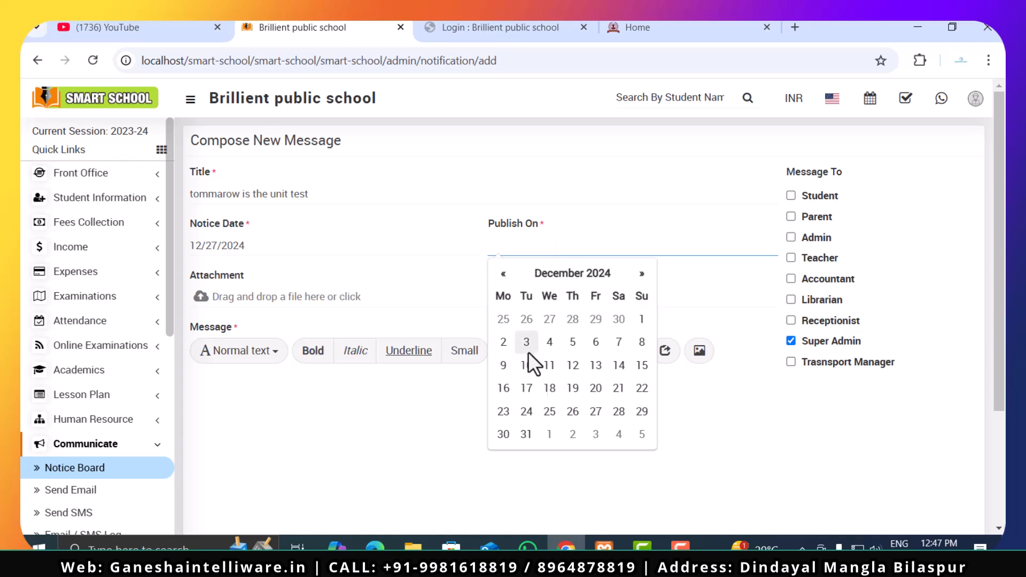
pyautogui.click(576, 413)
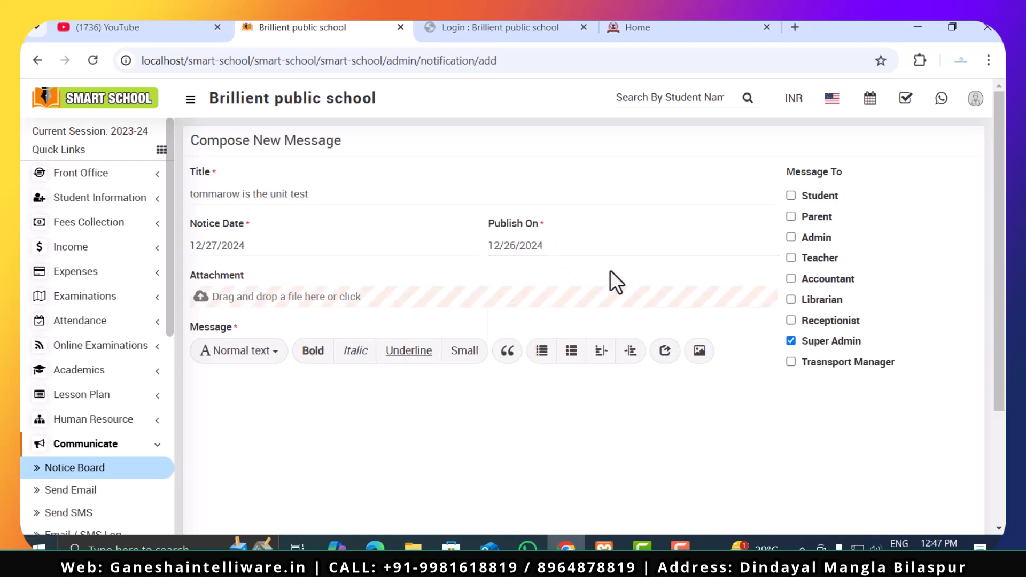
pyautogui.click(572, 244)
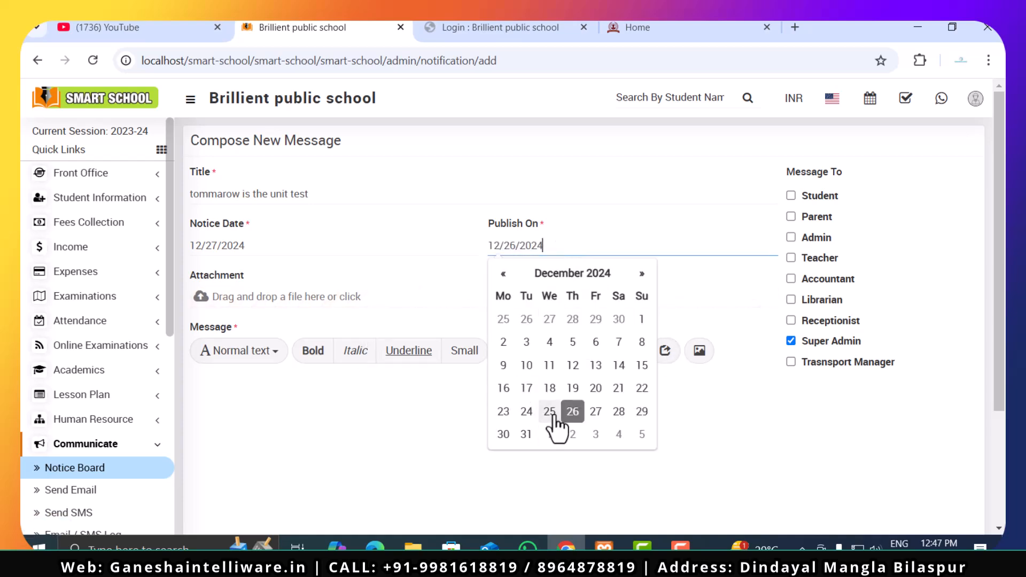
pyautogui.click(597, 413)
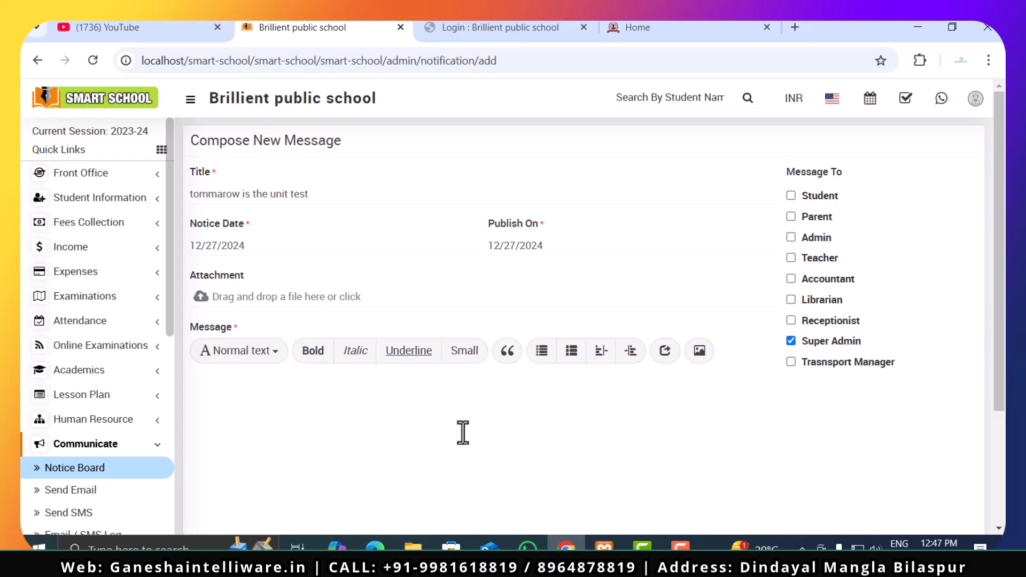
# - Place the text cursor in the empty Message body of the new notice
pyautogui.scroll(-3, 463, 433)
pyautogui.click(443, 316)
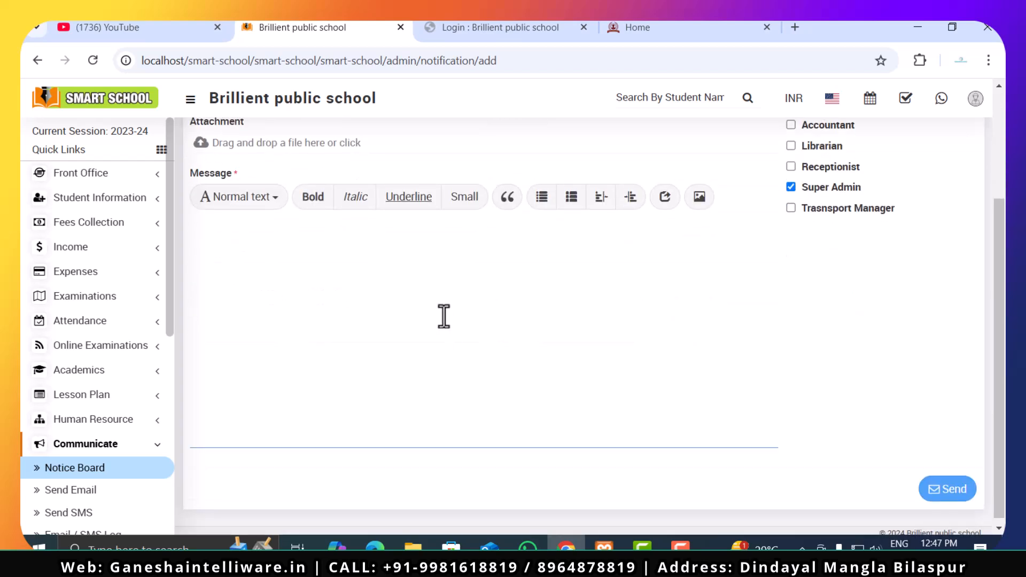
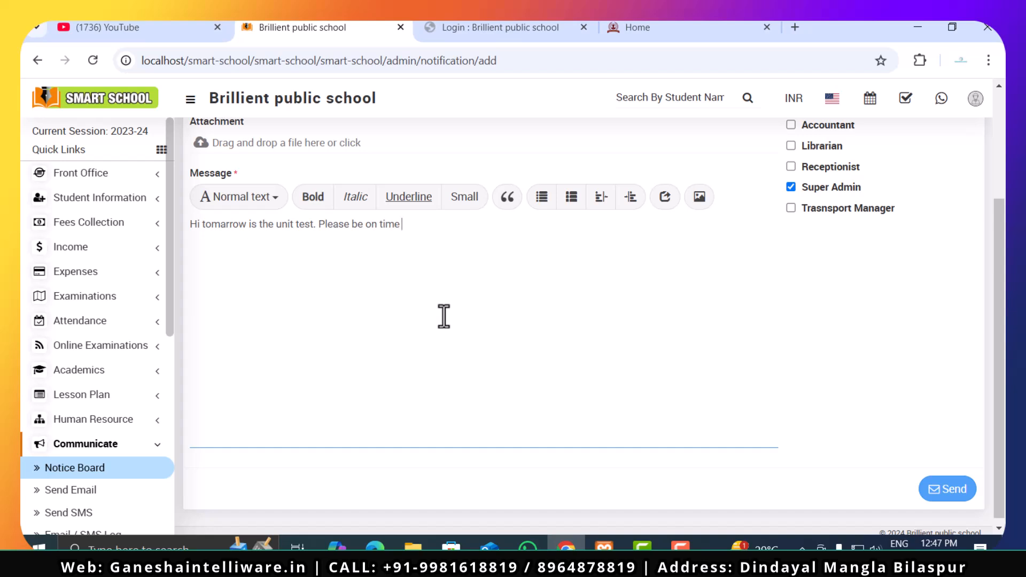
# - Address the notice to Student, Parent, Admin, Teacher, Accountant, Librarian and Receptionist as well, and send it
pyautogui.scroll(3, 509, 298)
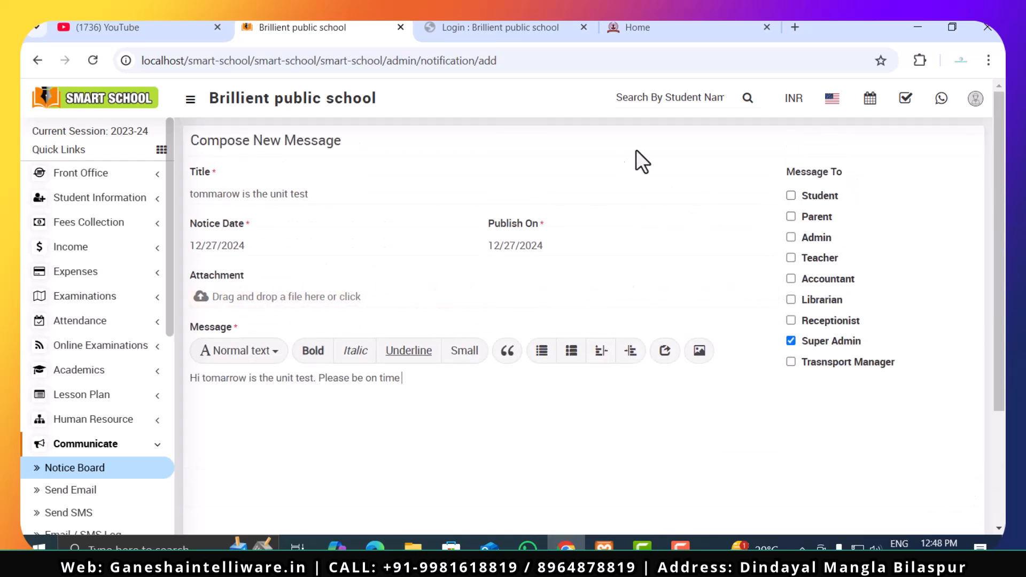
pyautogui.click(791, 217)
pyautogui.click(791, 237)
pyautogui.click(787, 280)
pyautogui.click(791, 321)
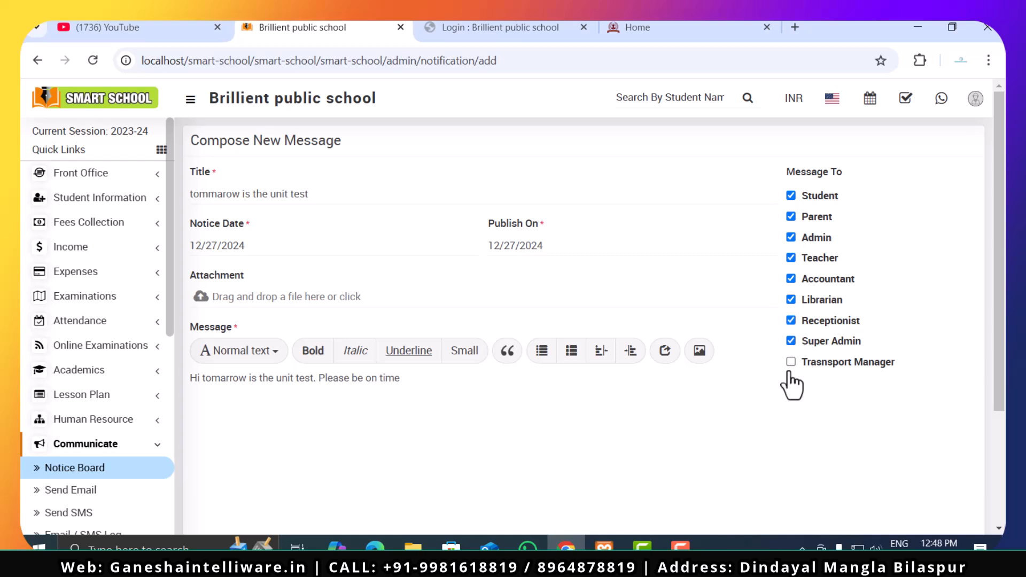
pyautogui.scroll(-3, 799, 400)
pyautogui.click(938, 483)
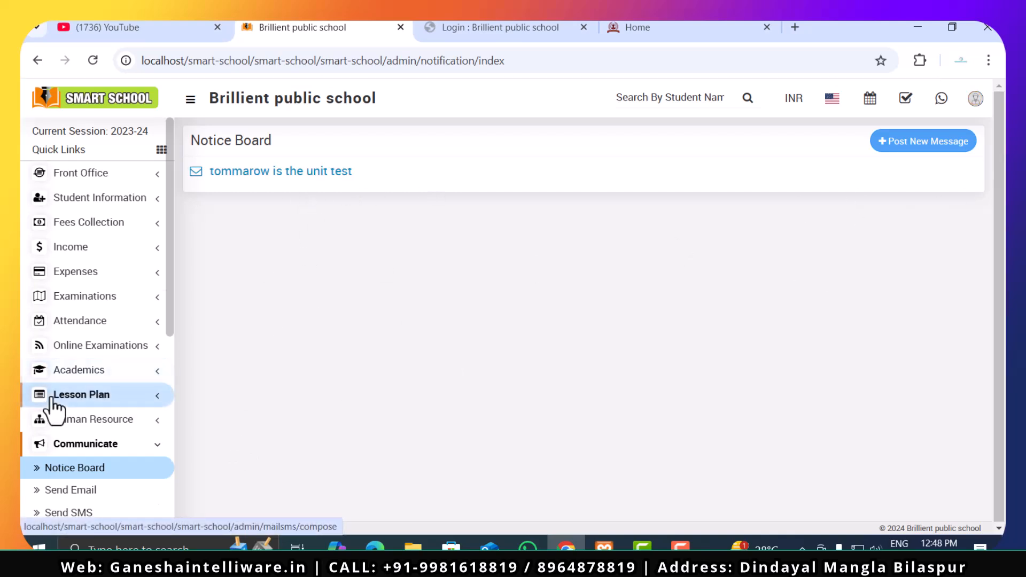
# - Open the Send Email page of the Communicate module
pyautogui.scroll(-5, 50, 408)
pyautogui.click(79, 247)
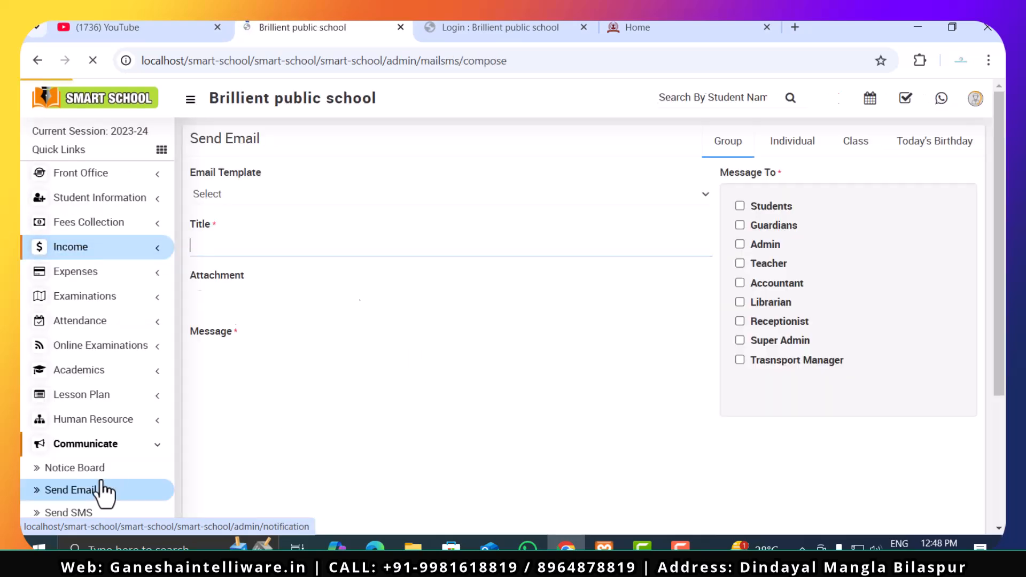
pyautogui.scroll(-3, 101, 486)
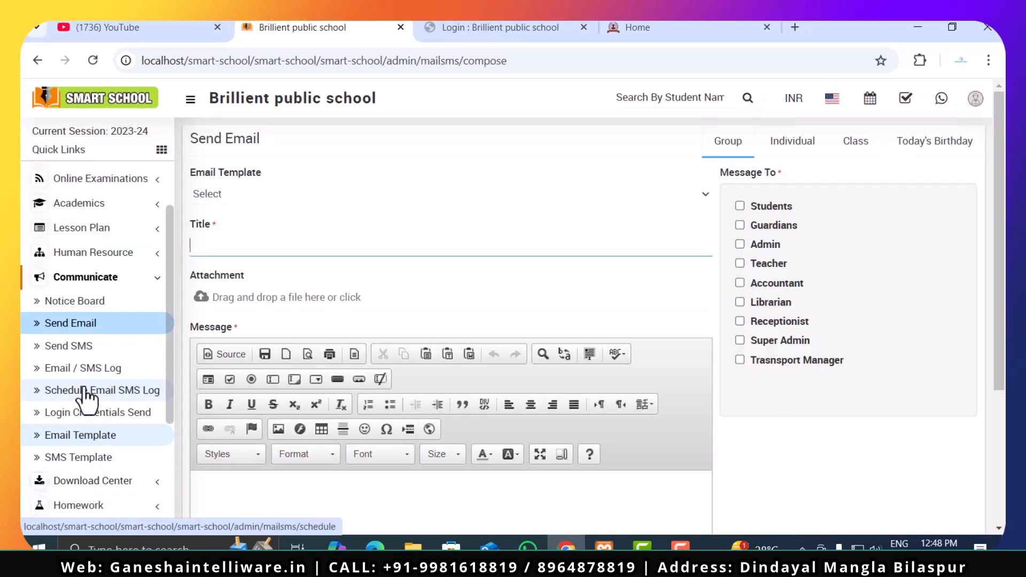
pyautogui.scroll(3, 54, 377)
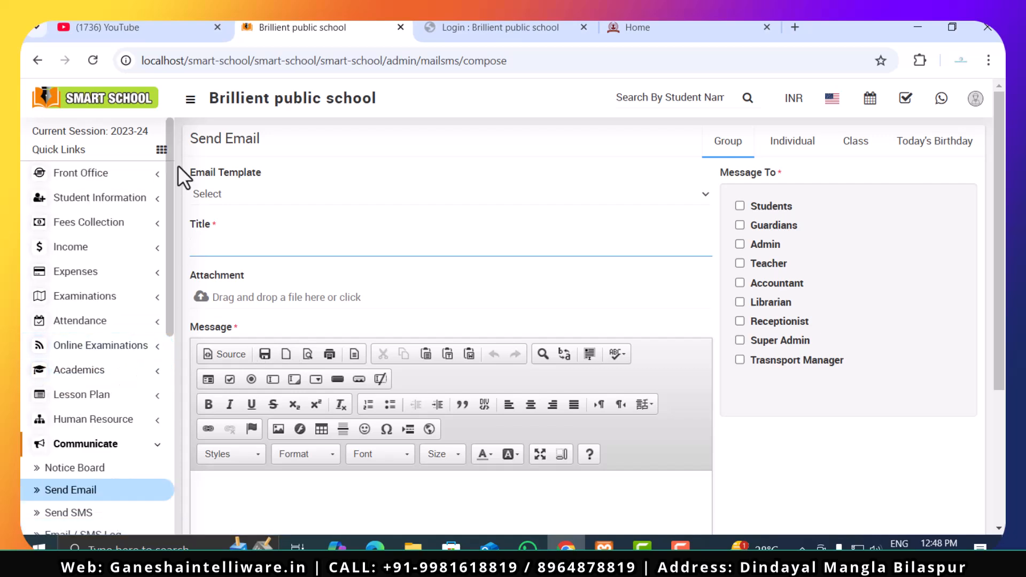
# - Enter "Hi This is the report of <<student name>>" as the title of the email, leaving the email template unselected
pyautogui.click(249, 197)
pyautogui.click(252, 215)
pyautogui.click(261, 194)
pyautogui.click(265, 216)
pyautogui.click(287, 247)
pyautogui.write('Hi')
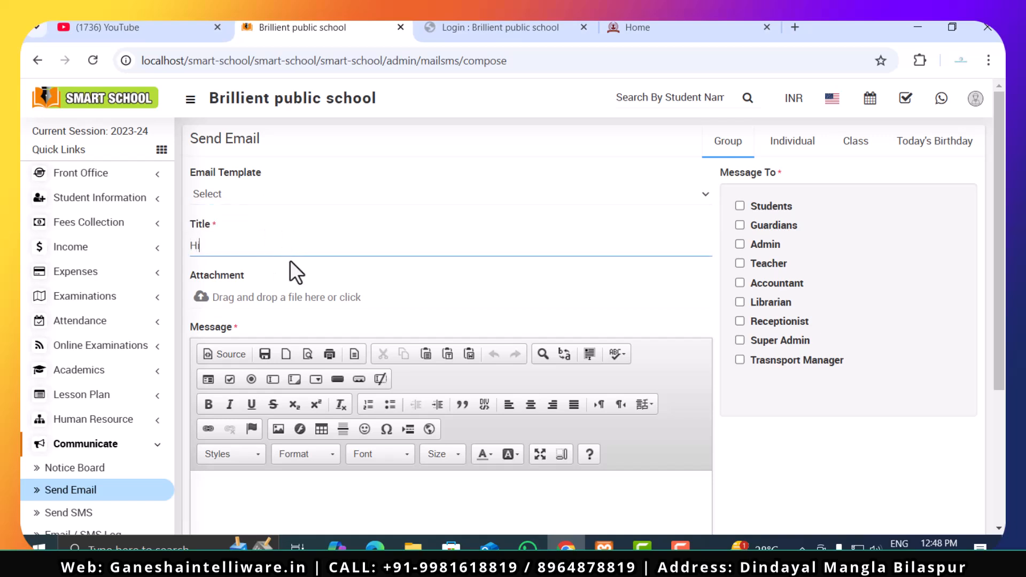
pyautogui.write(' This is the report of <<st')
pyautogui.write('udent nam')
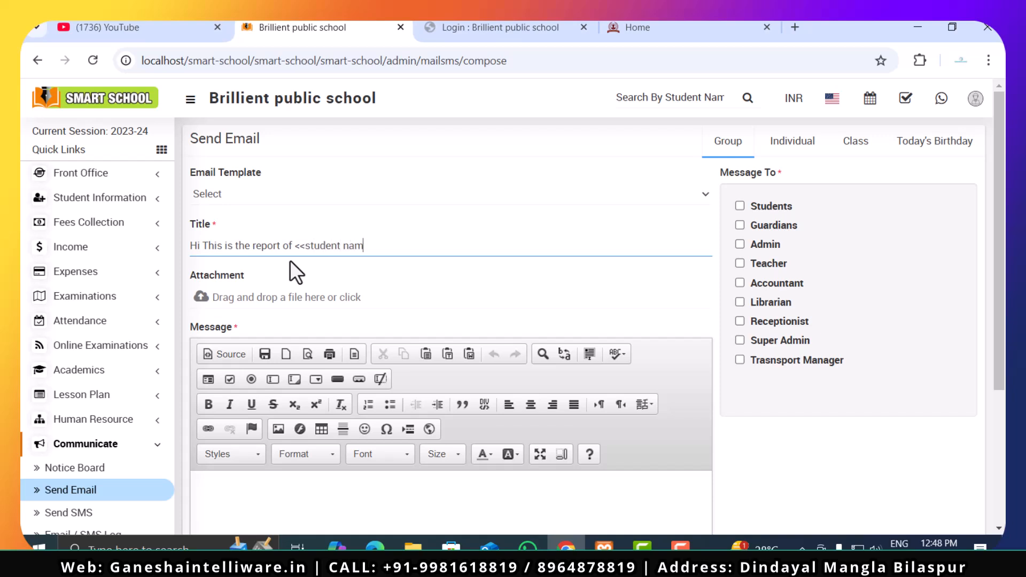
pyautogui.write('e>>')
# - Place the text cursor in the email's message body and choose Guardians as the recipient group
pyautogui.scroll(-2, 290, 260)
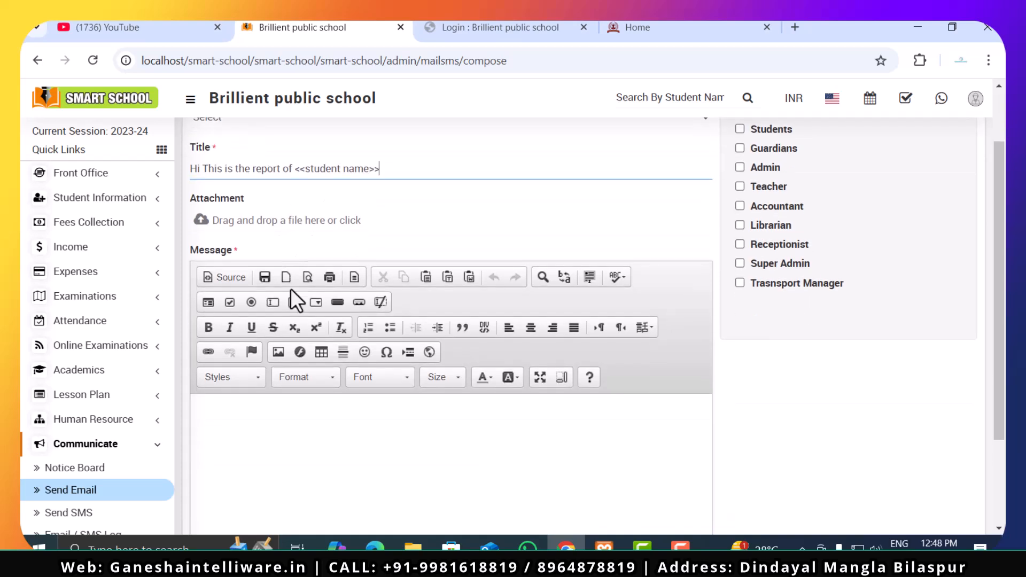
pyautogui.scroll(2, 299, 321)
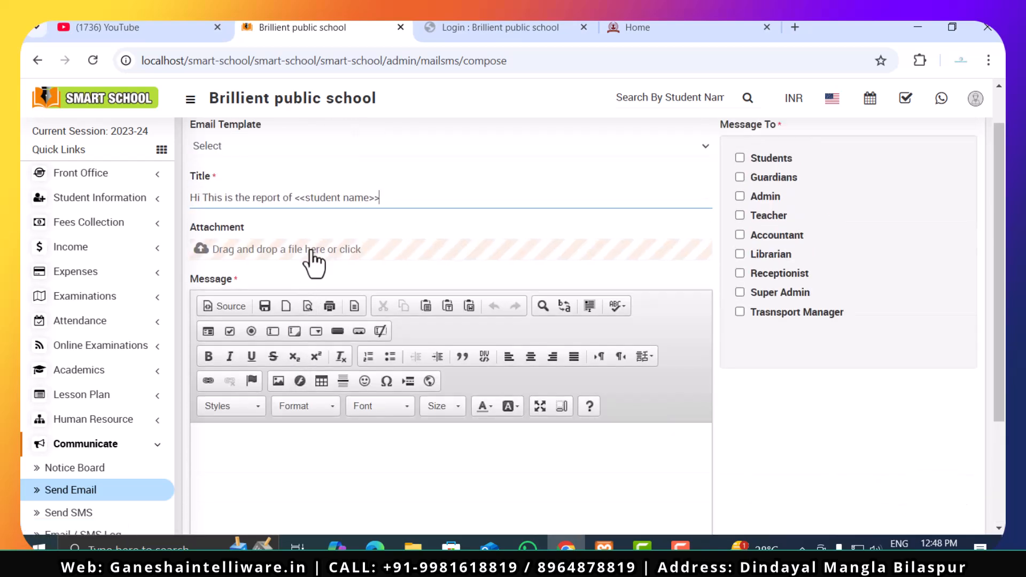
pyautogui.scroll(-3, 344, 389)
pyautogui.click(360, 332)
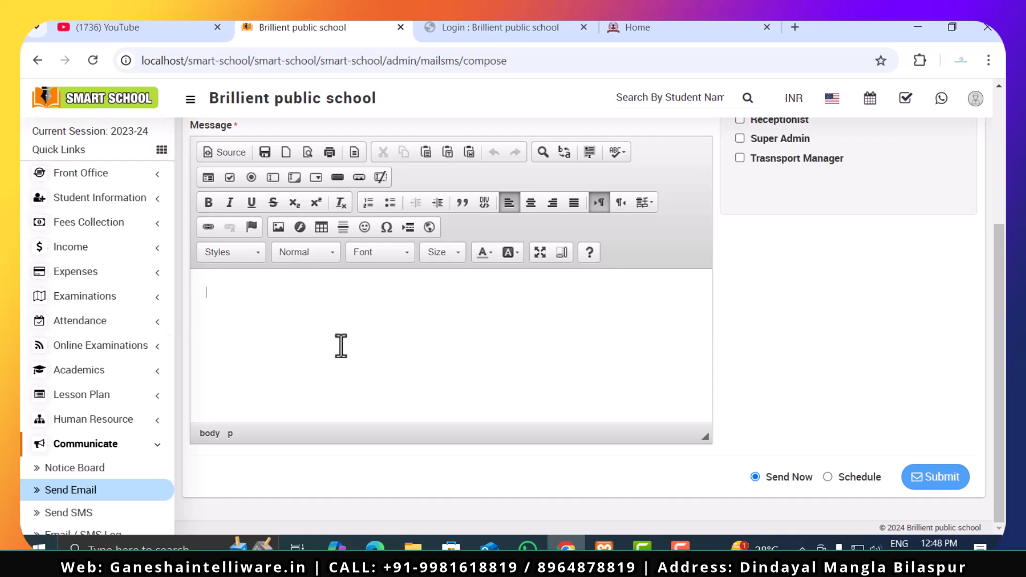
pyautogui.scroll(3, 548, 398)
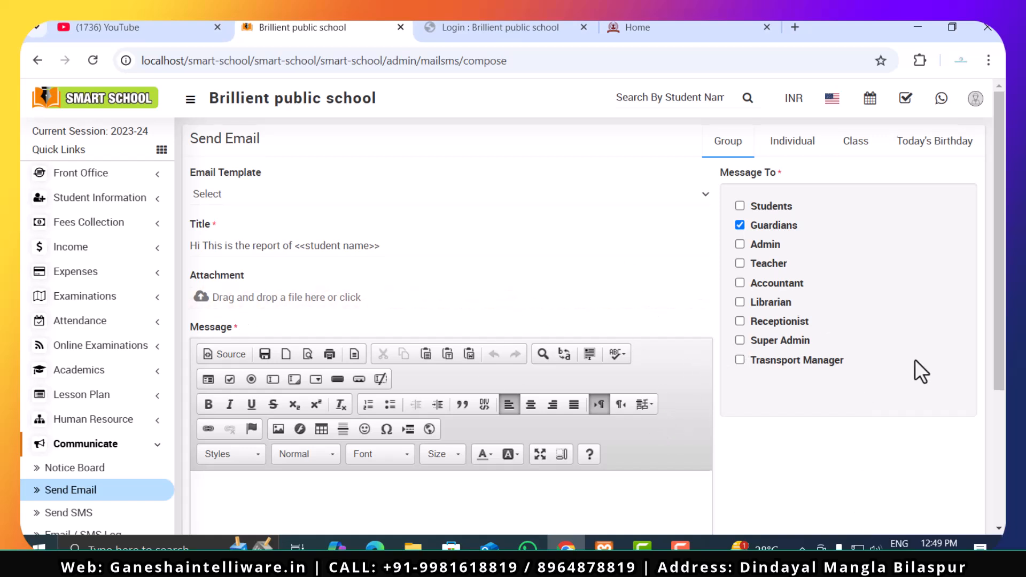
# - Try the Schedule delivery option for the email and switch back to Send Now
pyautogui.scroll(-3, 915, 359)
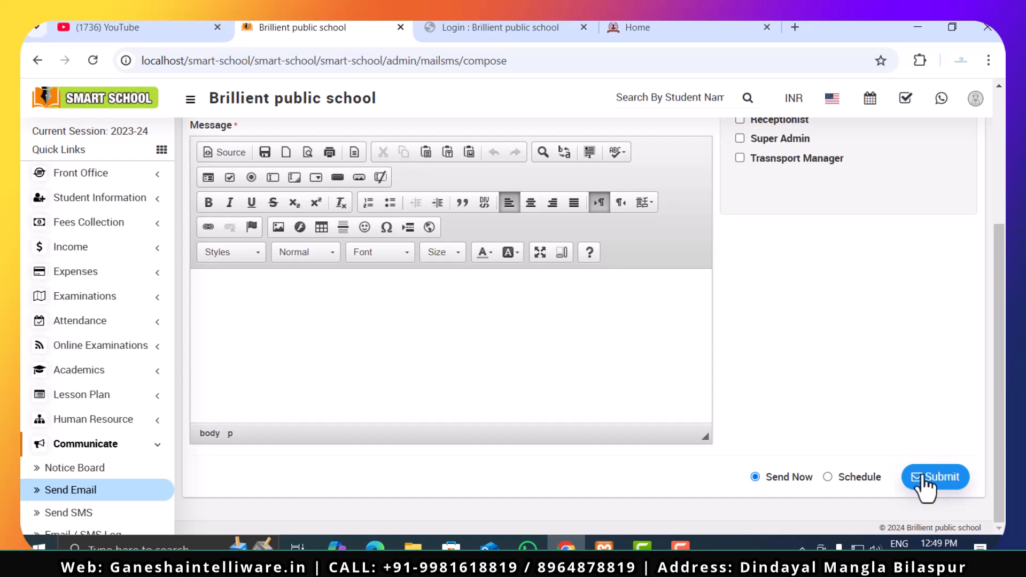
pyautogui.click(837, 479)
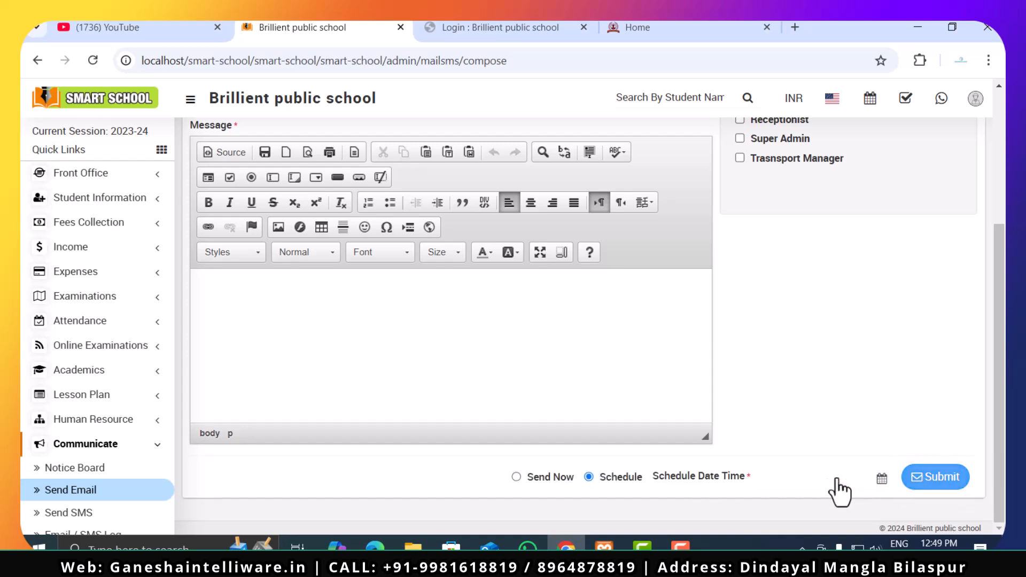
pyautogui.click(544, 478)
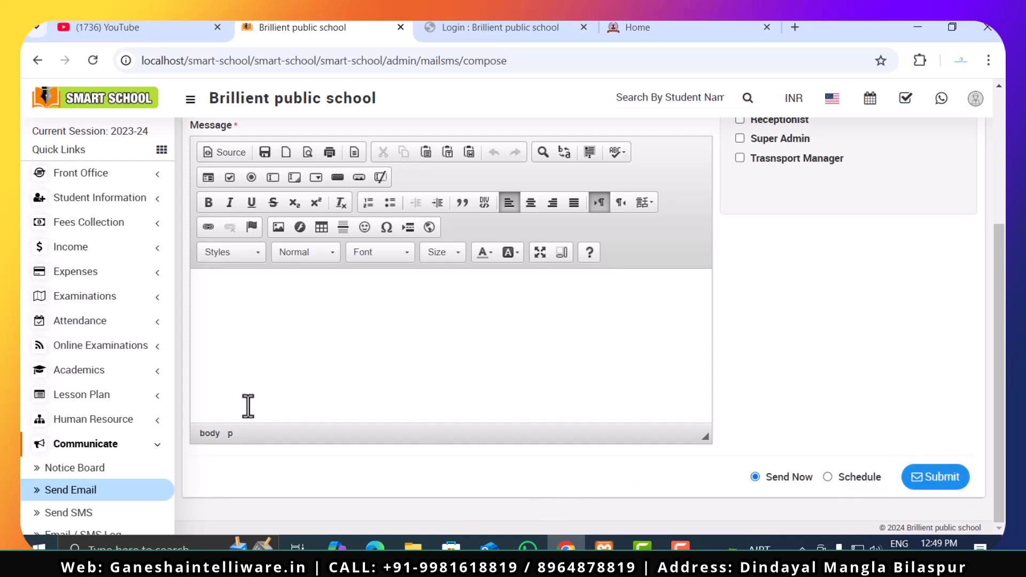
# - Open the Send SMS page to look over its form and recipient groups
pyautogui.scroll(-5, 107, 420)
pyautogui.click(88, 264)
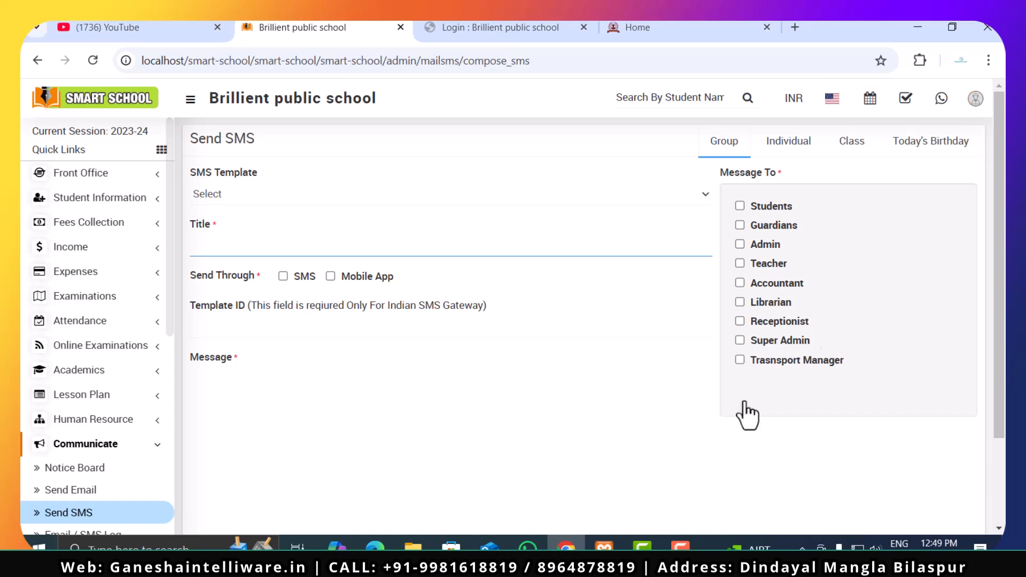
# - View the Email / SMS Log and the Schedule Email SMS Log
pyautogui.scroll(-3, 103, 419)
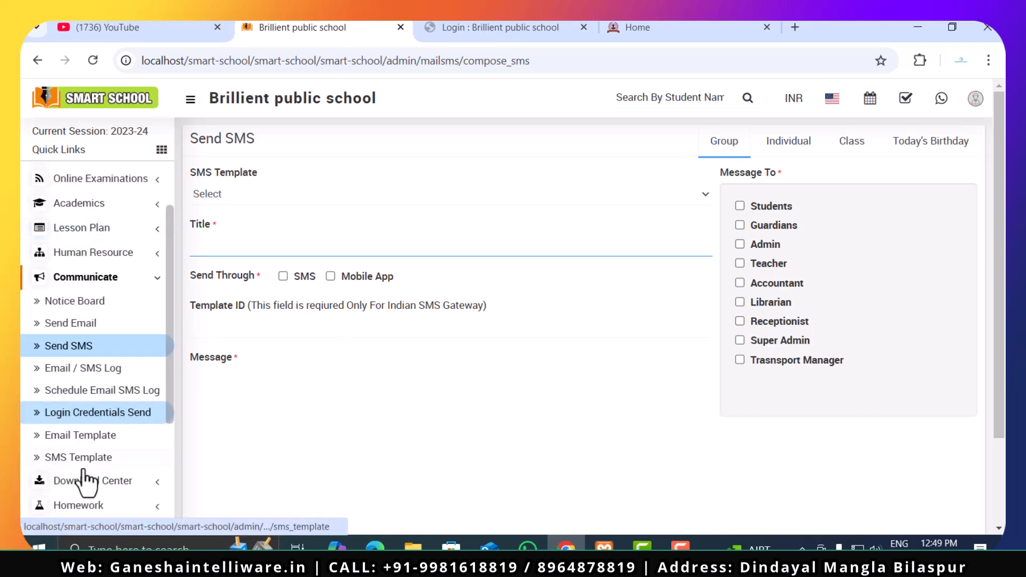
pyautogui.click(109, 368)
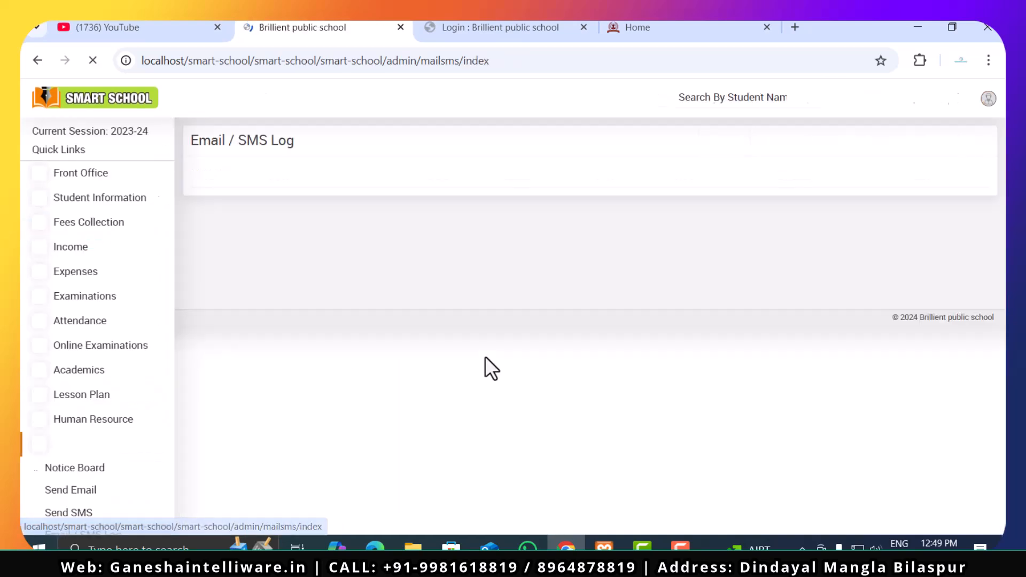
pyautogui.scroll(-3, 110, 458)
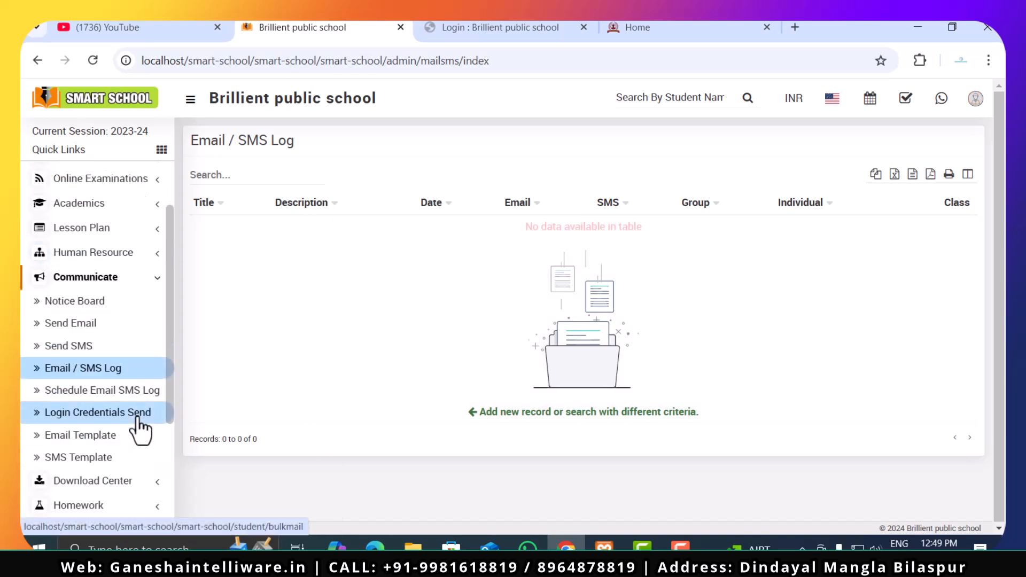
pyautogui.click(123, 393)
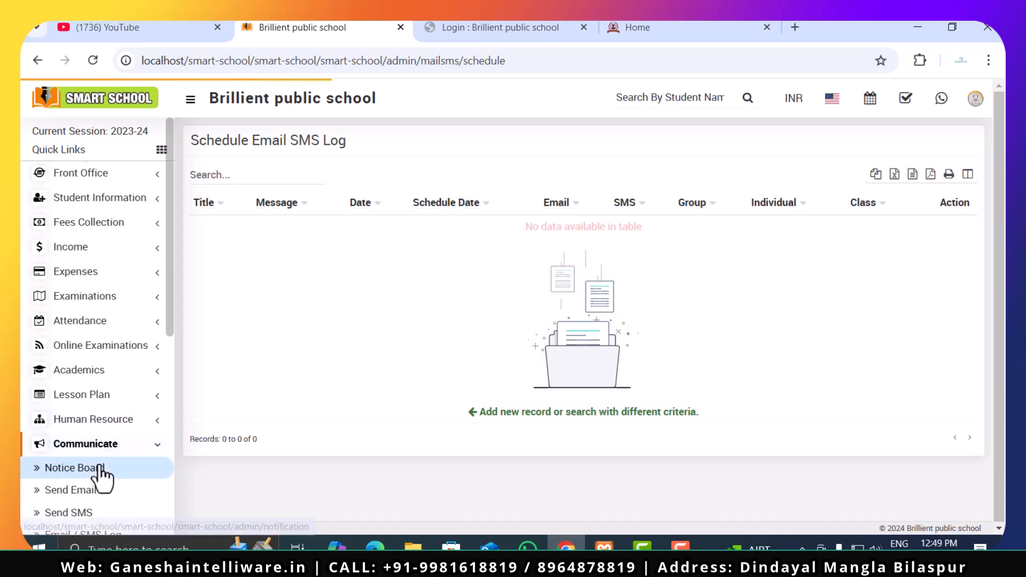
# - On the Login Credentials Send page, search for the students of Class 5, section A
pyautogui.scroll(-6, 102, 477)
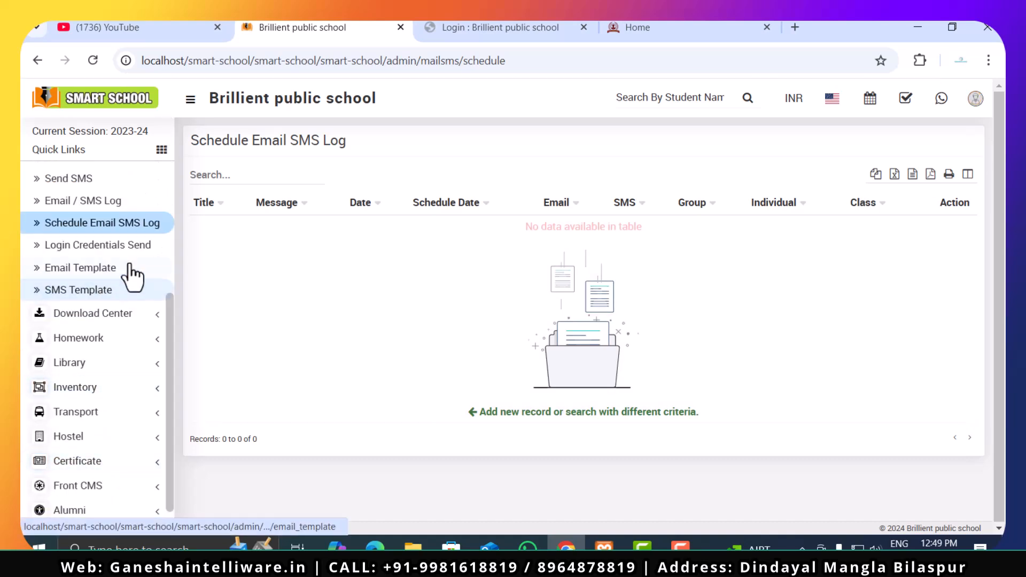
pyautogui.click(123, 243)
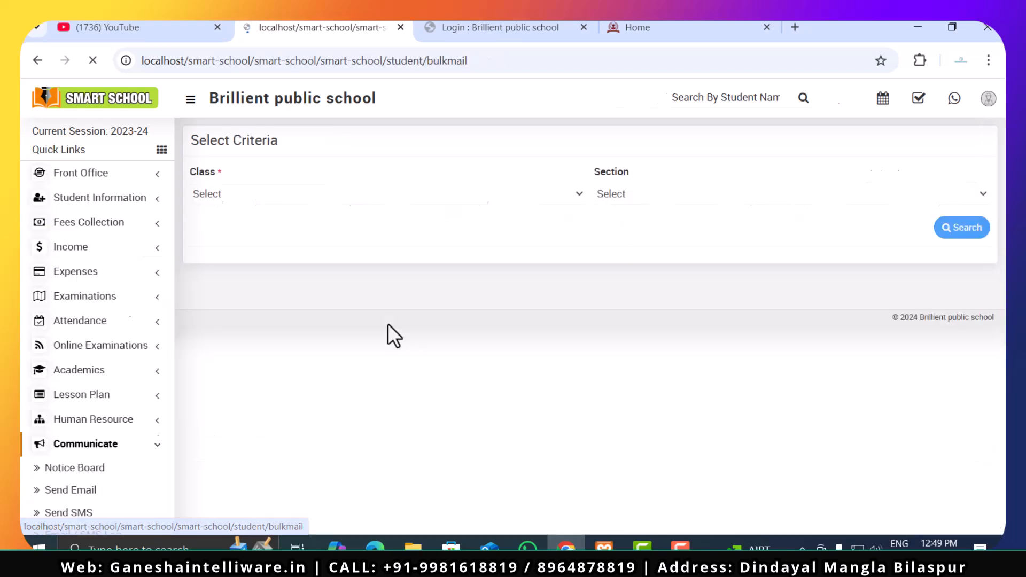
pyautogui.click(382, 201)
pyautogui.click(380, 218)
pyautogui.click(662, 198)
pyautogui.click(653, 241)
pyautogui.click(951, 236)
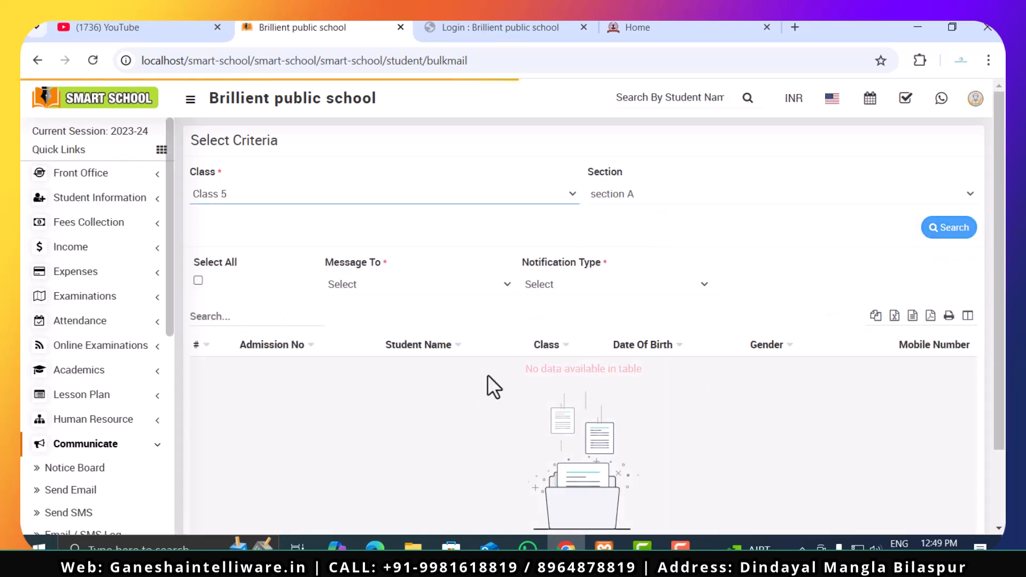
# - View the Email Template list and the SMS Template list of the Communicate module
pyautogui.scroll(-3, 138, 422)
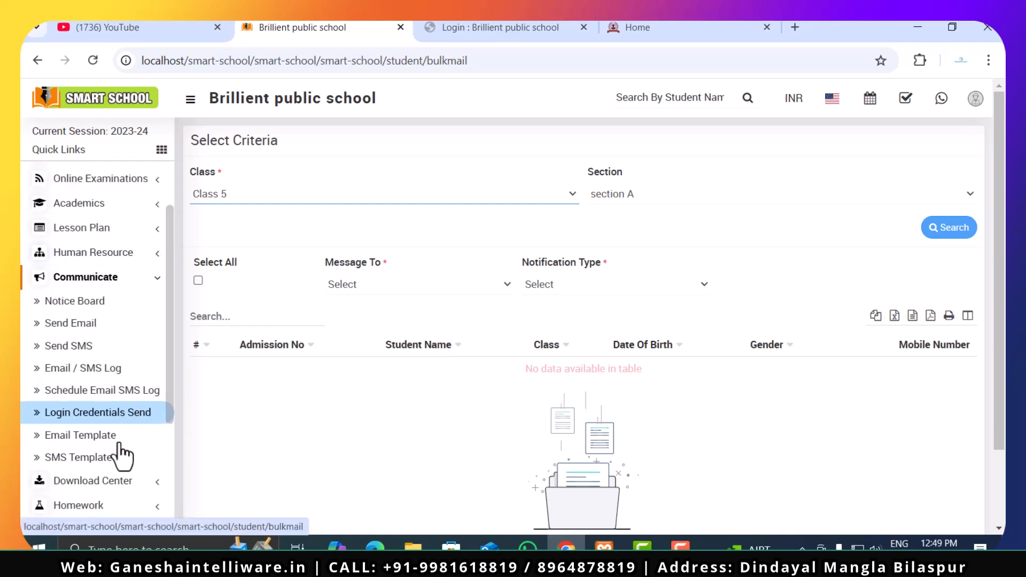
pyautogui.scroll(-2, 138, 428)
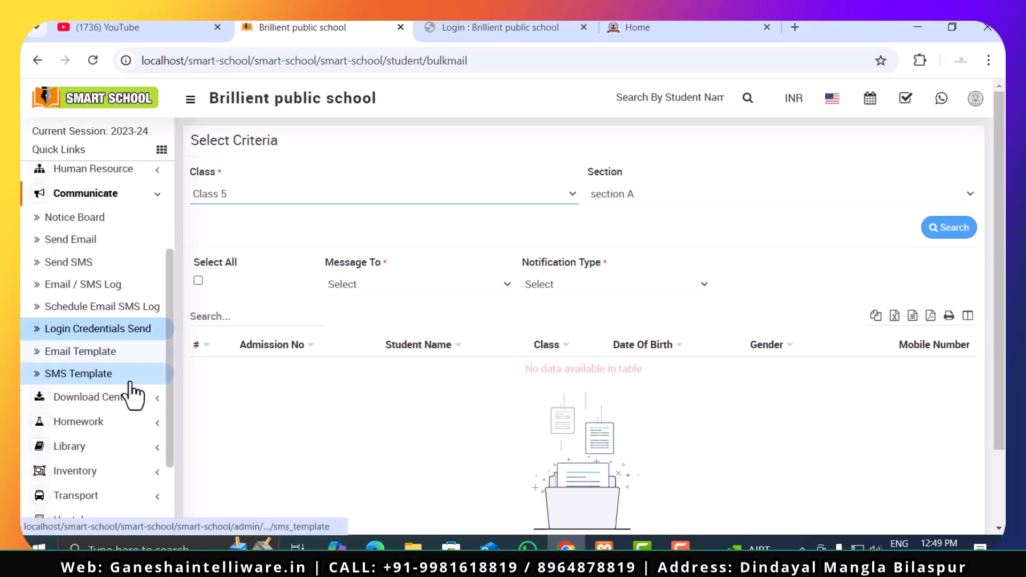
pyautogui.click(131, 353)
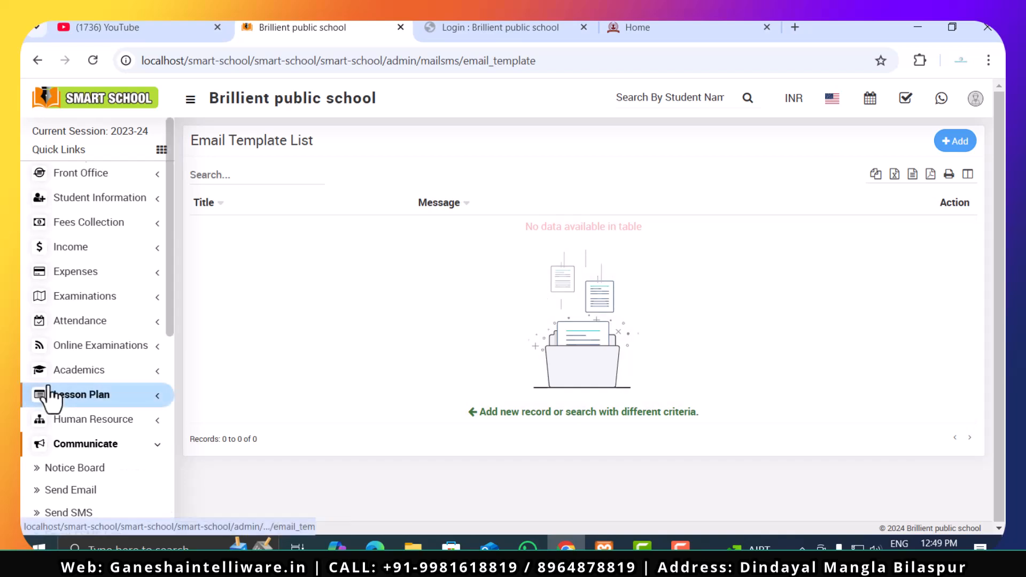
pyautogui.scroll(-3, 32, 394)
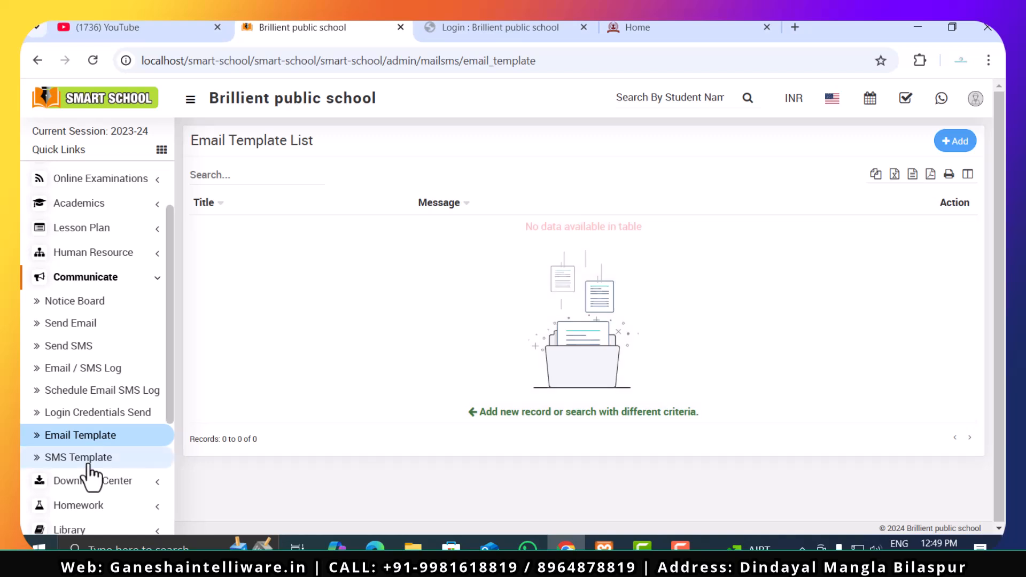
pyautogui.click(69, 457)
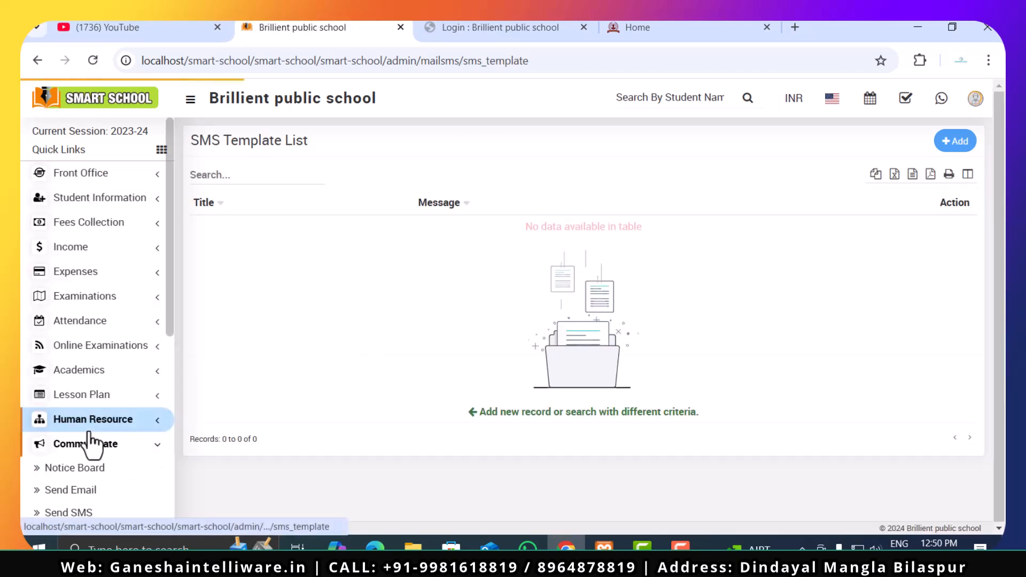
# - Open the Content Type page of the Download Center and look over its Name and Description fields
pyautogui.scroll(-7, 85, 441)
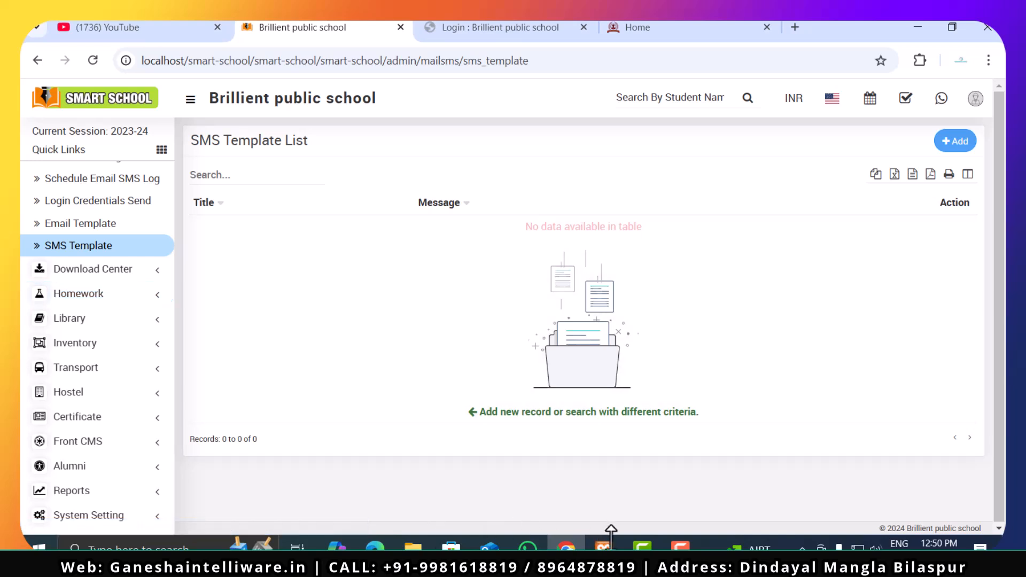
pyautogui.moveTo(680, 545)
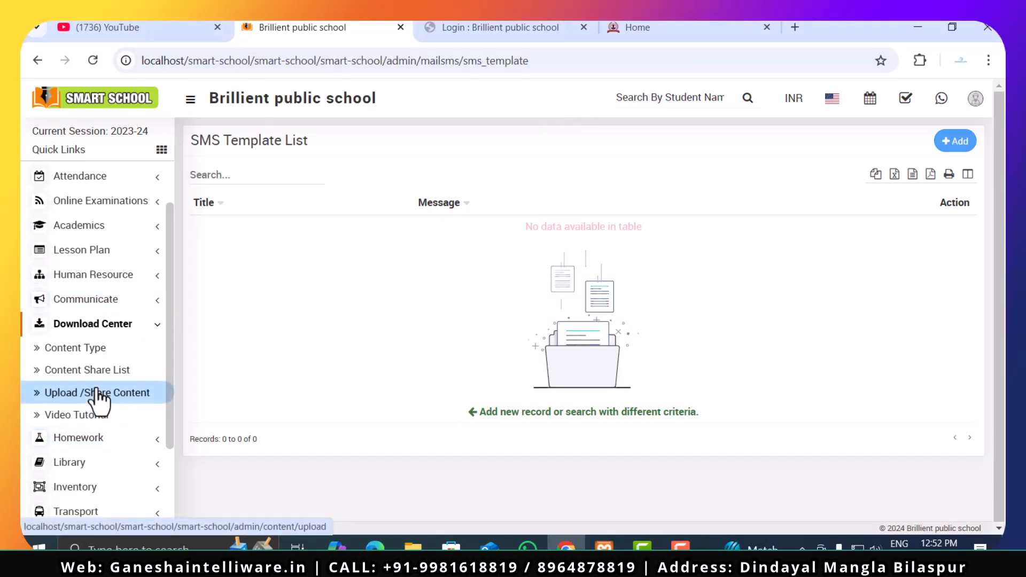
pyautogui.click(106, 352)
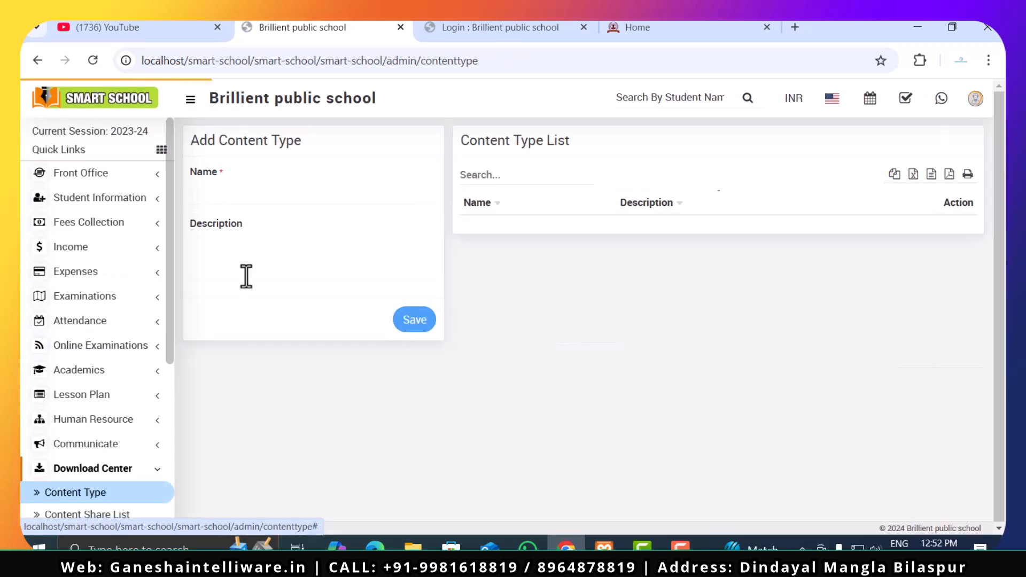
pyautogui.click(262, 196)
pyautogui.click(271, 246)
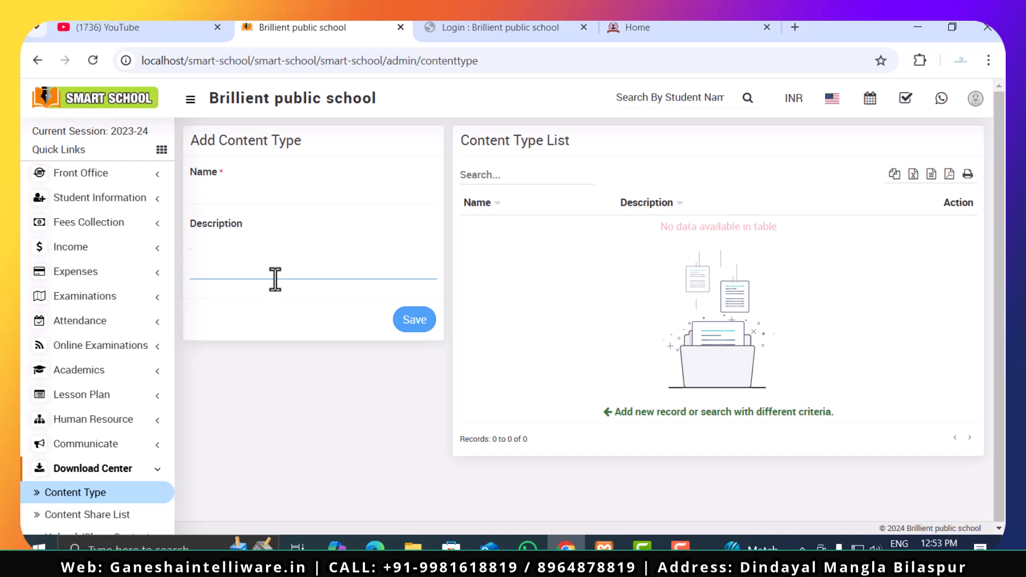
pyautogui.click(237, 201)
pyautogui.click(248, 255)
# - View the Content Share List of the Download Center
pyautogui.scroll(-2, 78, 484)
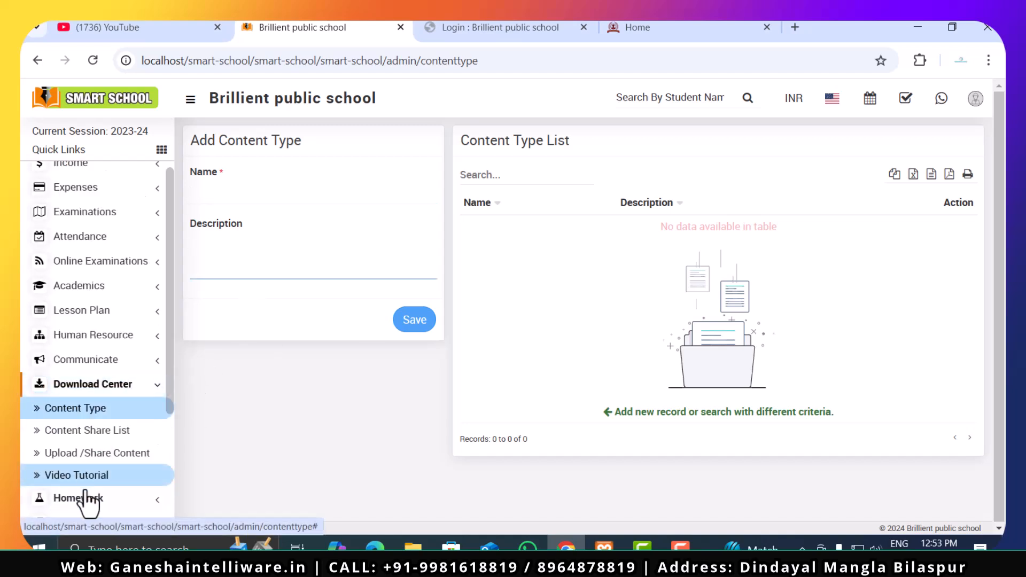
pyautogui.click(99, 430)
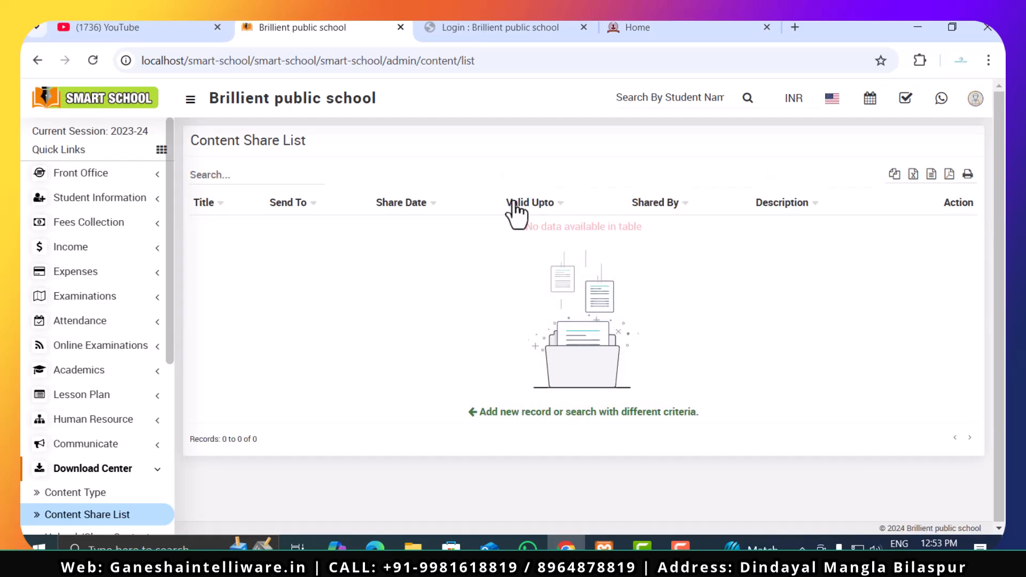
pyautogui.scroll(-5, 46, 422)
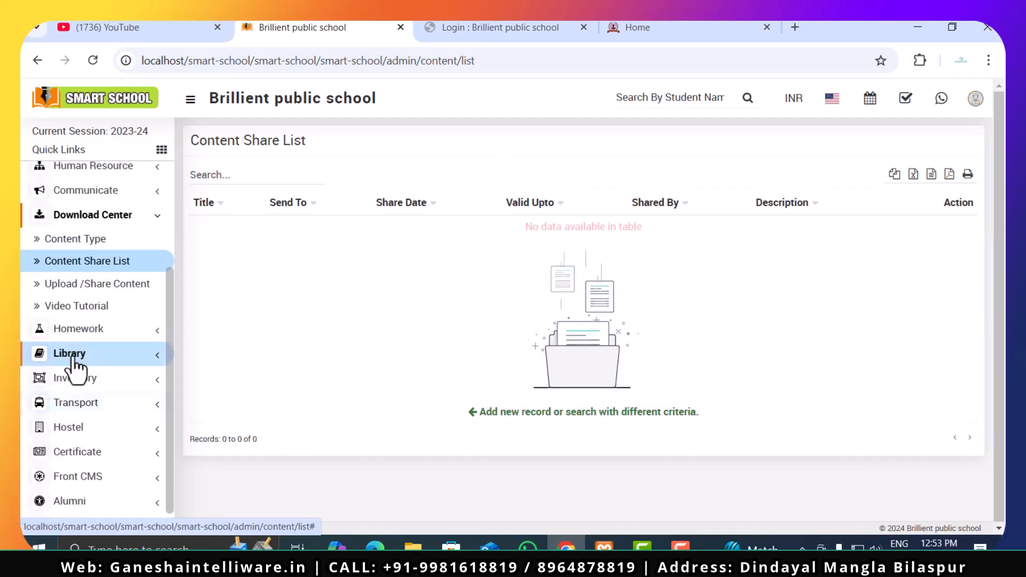
# - Open the Upload/Share Content page, look over the content type, file and YouTube link fields of the upload form, and close it
pyautogui.click(80, 283)
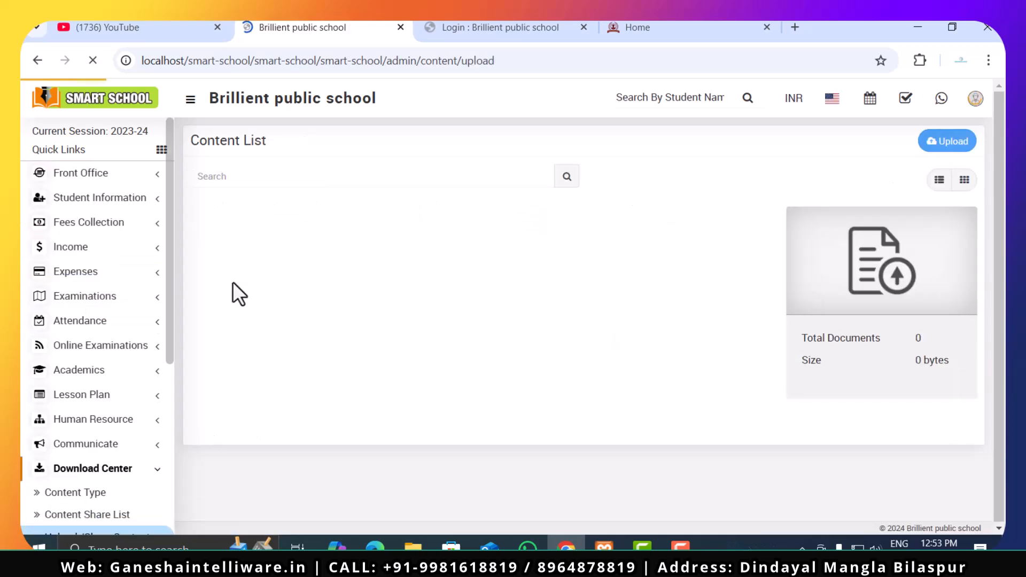
pyautogui.click(885, 255)
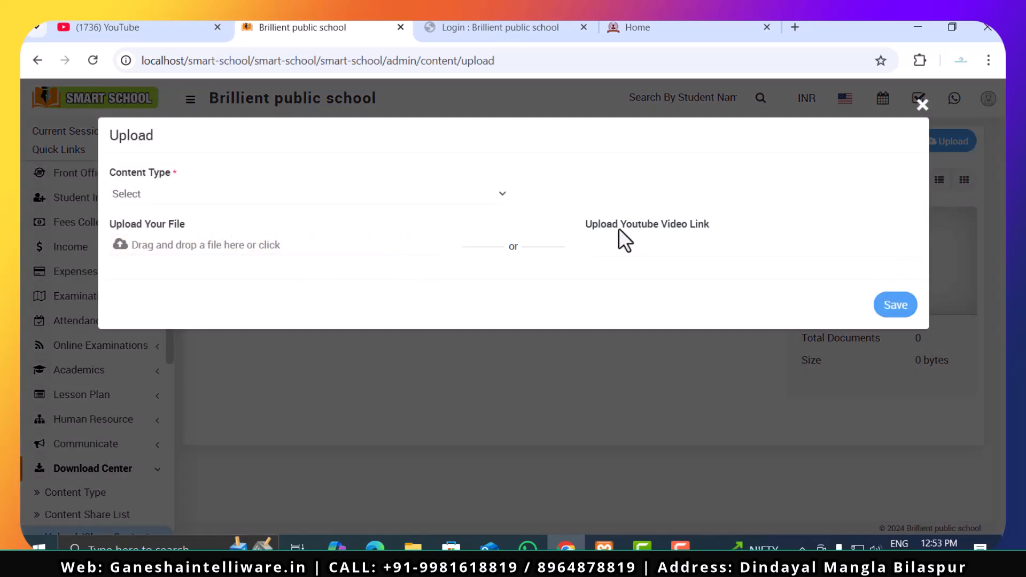
pyautogui.click(697, 248)
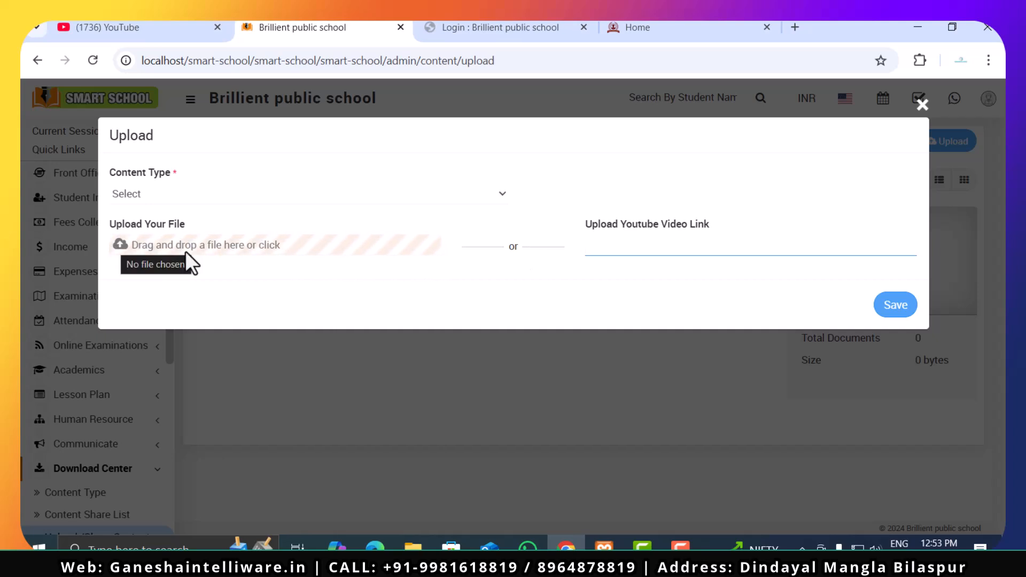
pyautogui.click(166, 201)
pyautogui.click(166, 201)
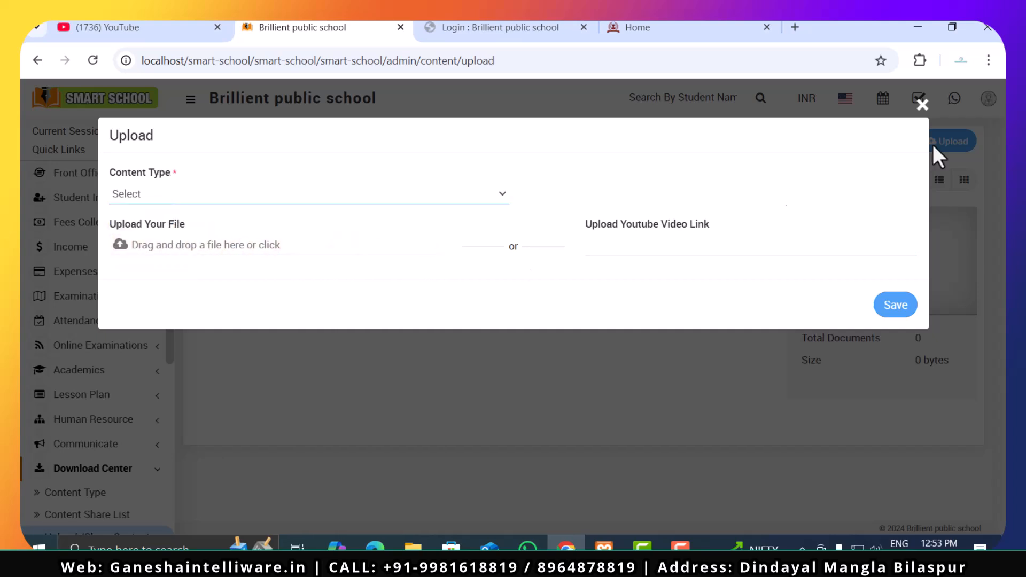
pyautogui.click(927, 127)
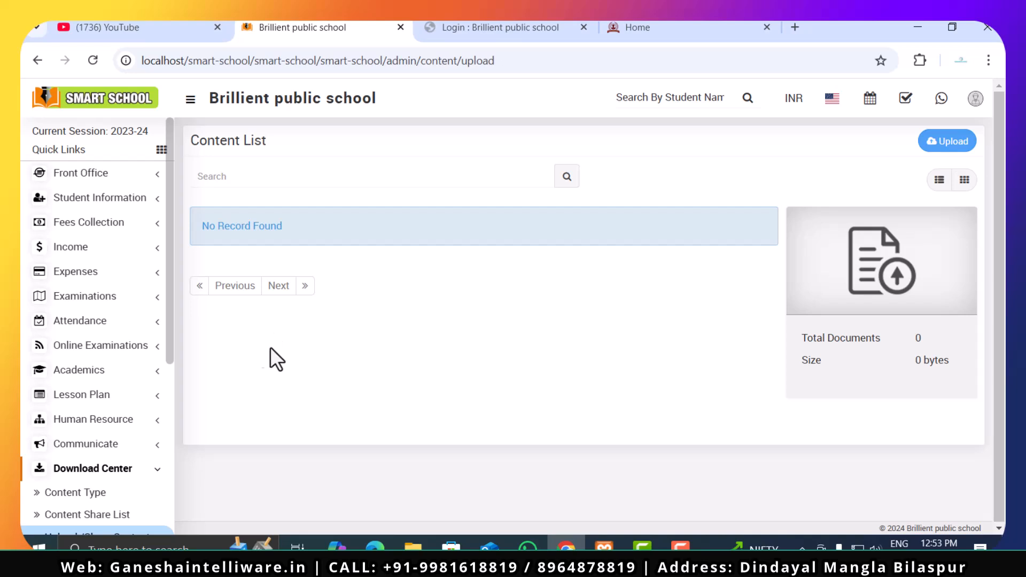
# - Open the Video Tutorial list of the Download Center and set its criteria to Class 5, section A
pyautogui.scroll(-2, 111, 478)
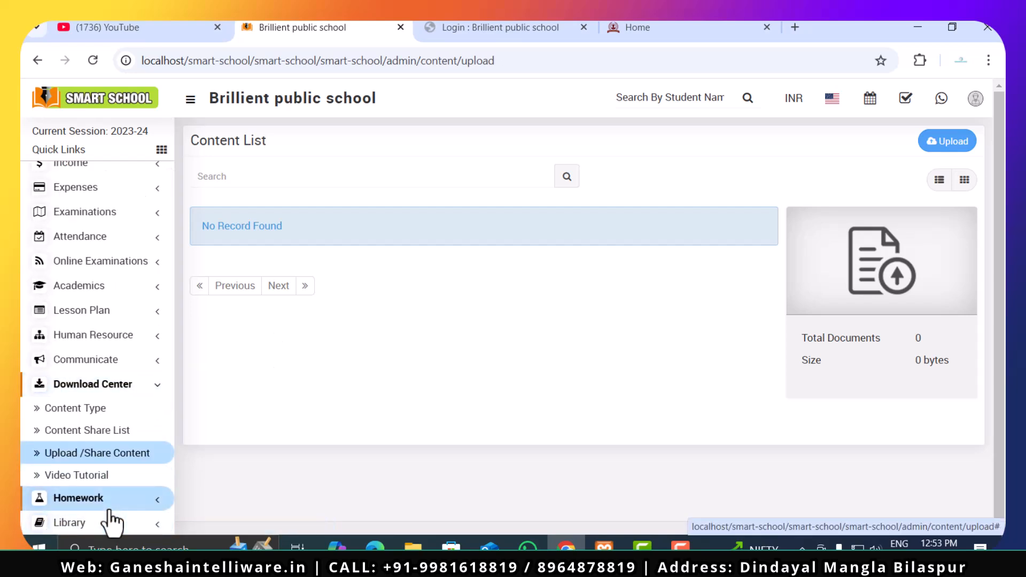
pyautogui.click(115, 478)
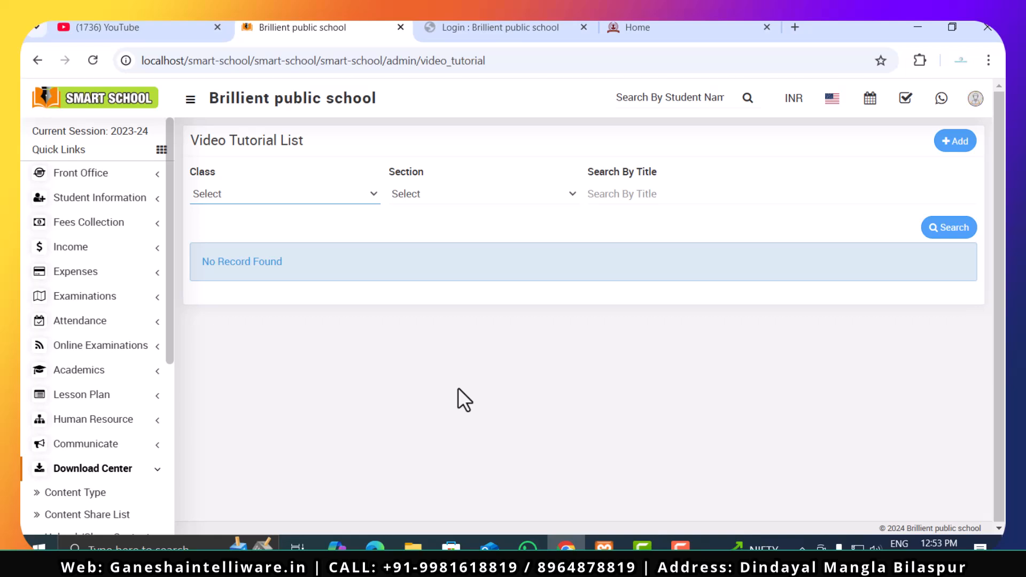
pyautogui.click(325, 198)
pyautogui.click(312, 235)
pyautogui.click(431, 195)
pyautogui.click(465, 236)
pyautogui.click(613, 200)
pyautogui.click(615, 225)
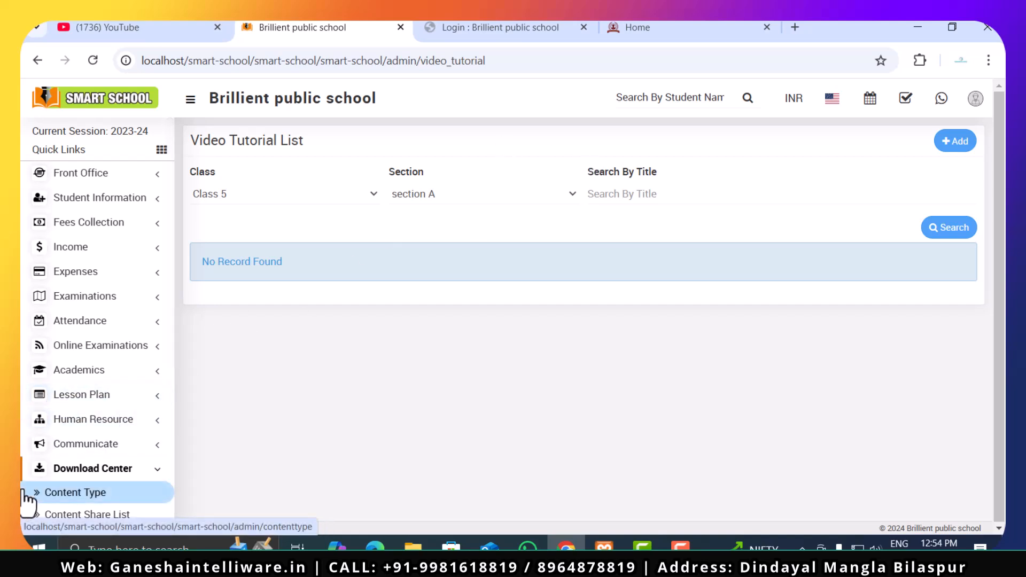
# - View the Daily Assignment page of the Homework module
pyautogui.scroll(-3, 47, 464)
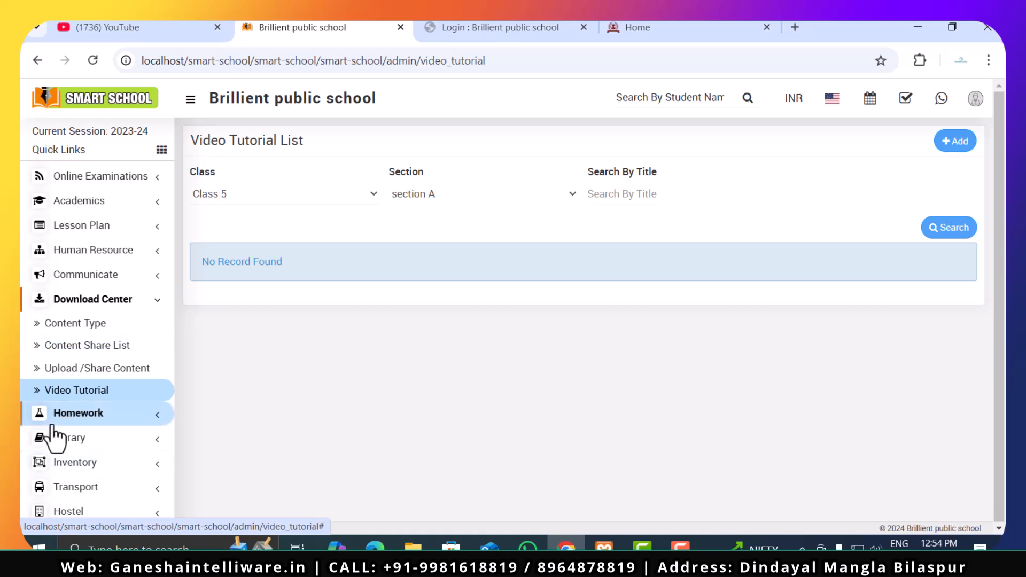
pyautogui.click(140, 300)
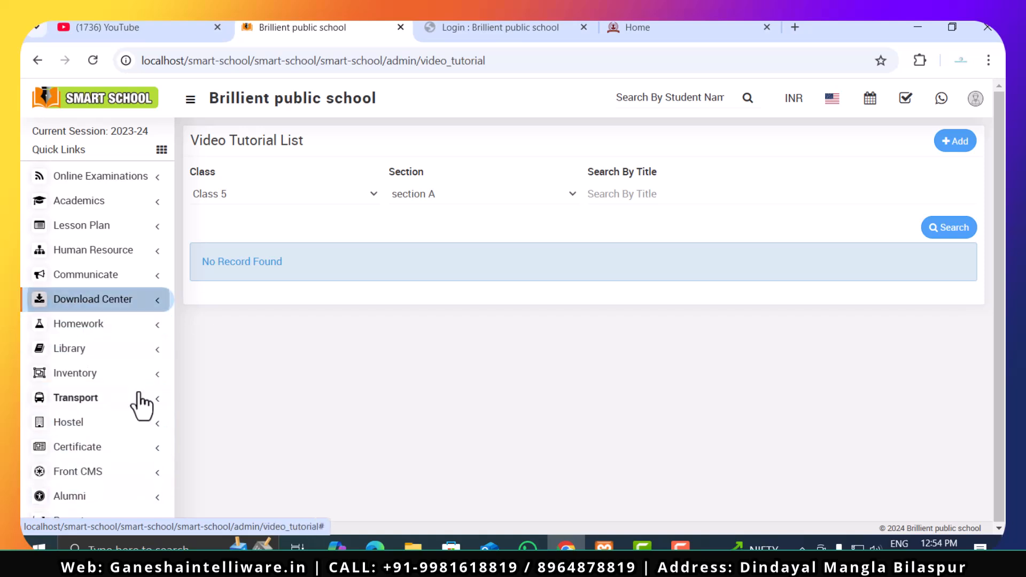
pyautogui.click(132, 327)
pyautogui.scroll(-1, 119, 417)
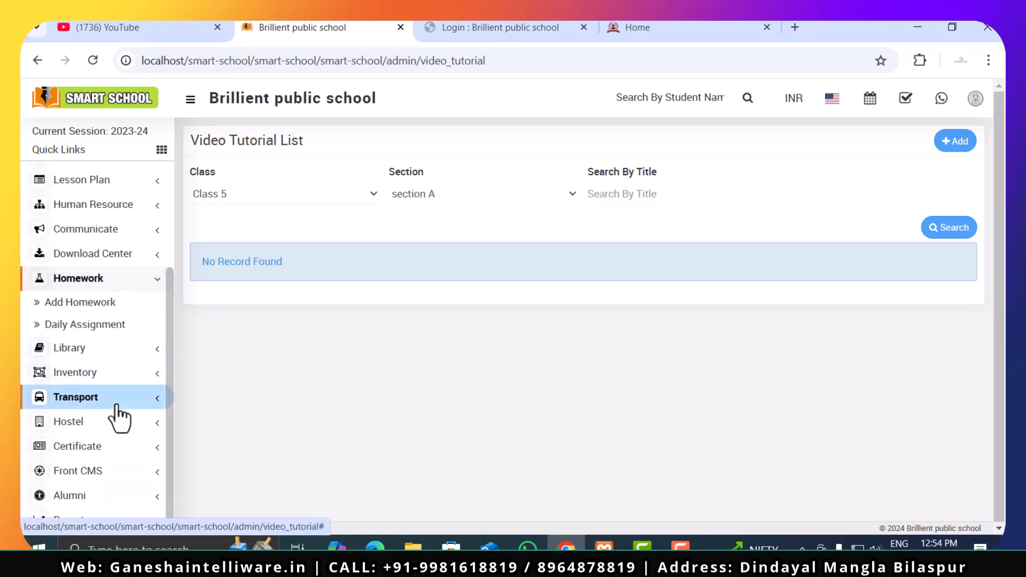
pyautogui.click(93, 333)
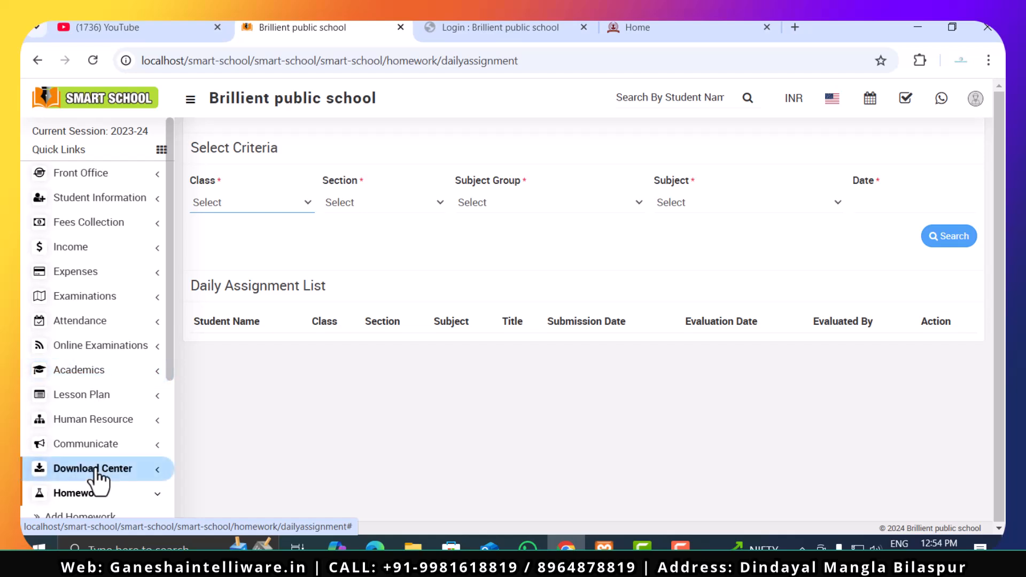
# - Start a new homework entry on the Add Homework page for Class 5, section A
pyautogui.scroll(-4, 157, 353)
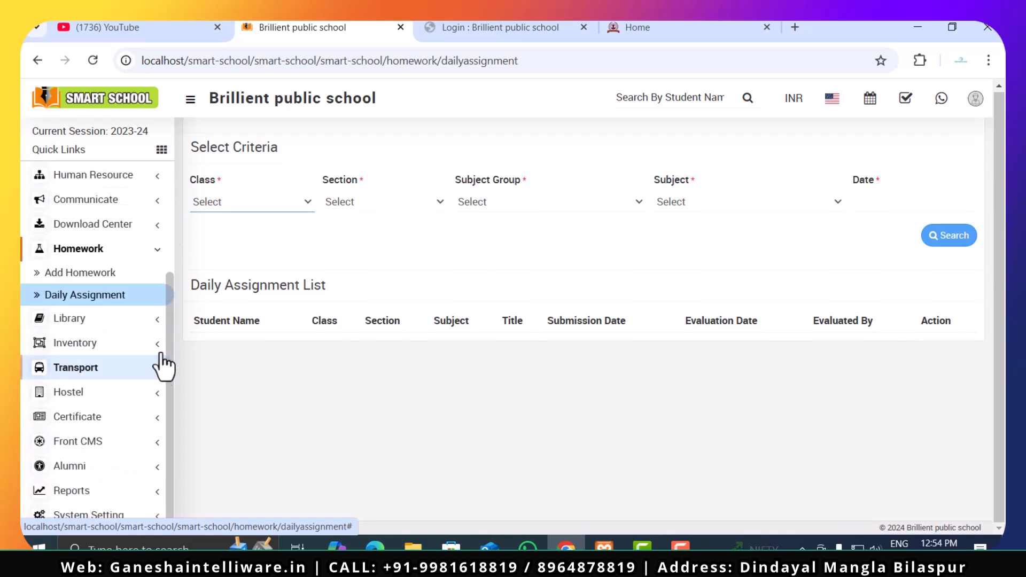
pyautogui.click(111, 272)
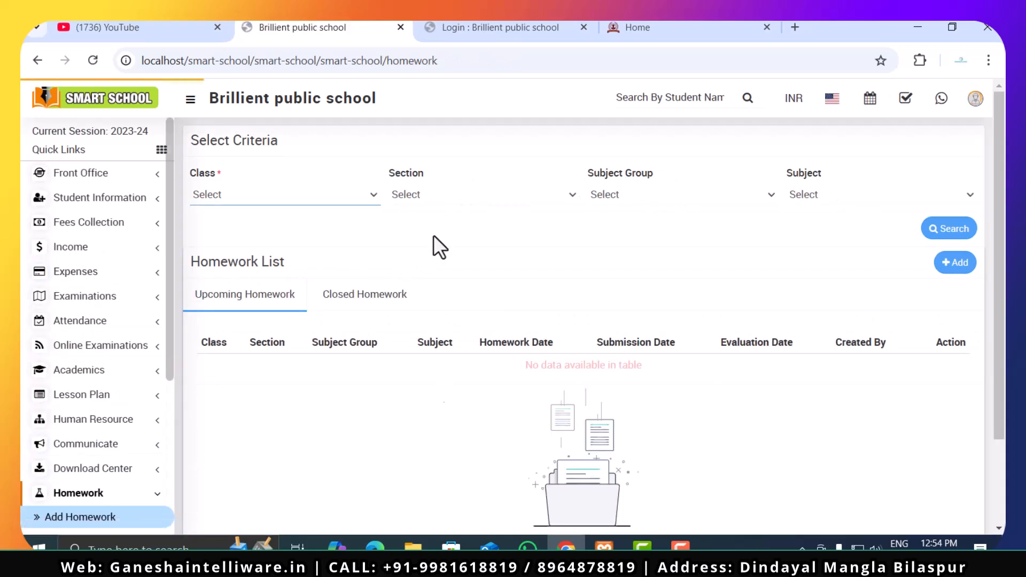
pyautogui.click(951, 272)
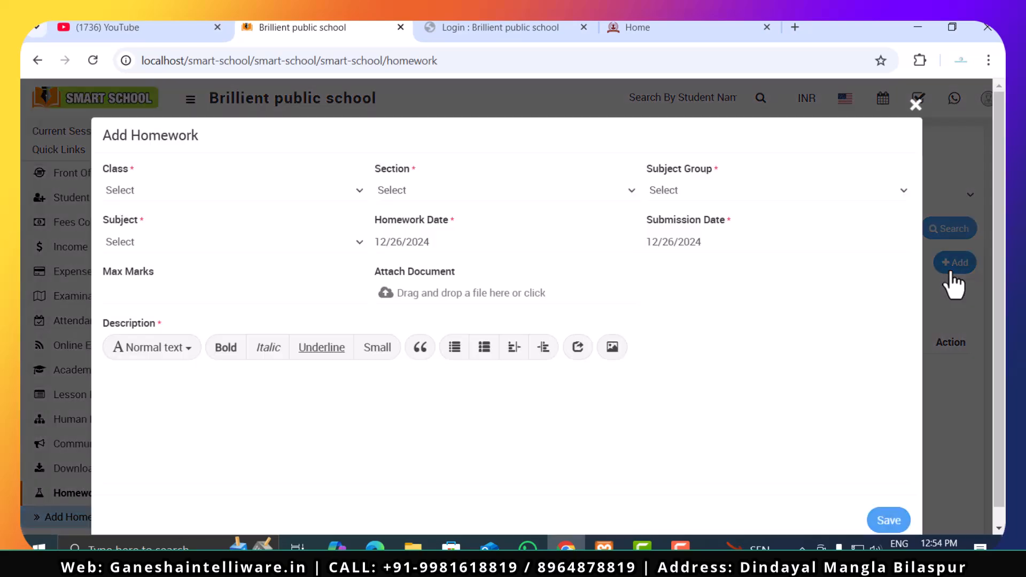
pyautogui.click(185, 190)
pyautogui.click(185, 232)
pyautogui.click(389, 190)
pyautogui.click(398, 231)
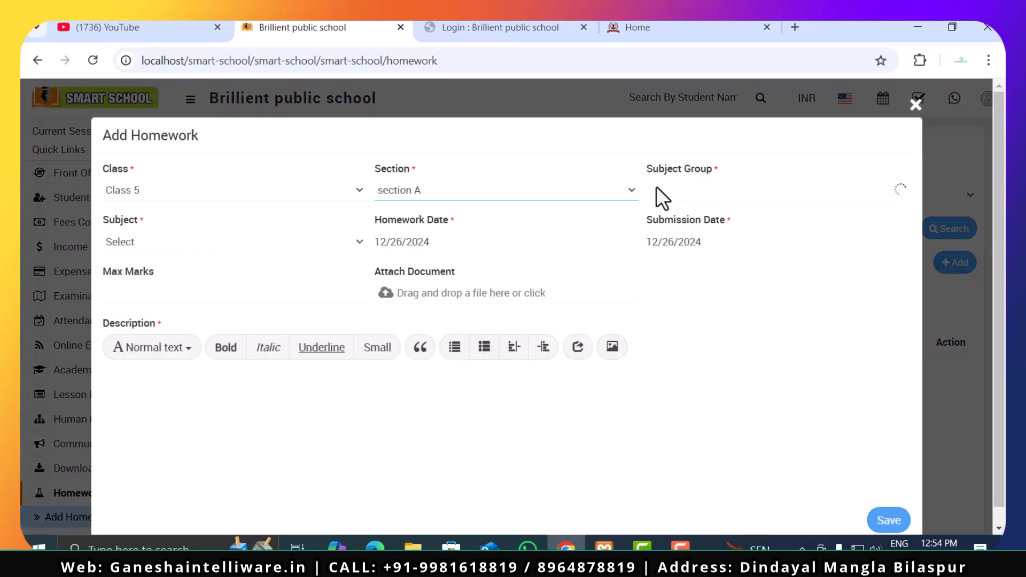
# - Check the Subject Group and Subject choices and the remaining fields of the homework form, and close it without saving
pyautogui.click(692, 187)
pyautogui.click(146, 236)
pyautogui.click(146, 236)
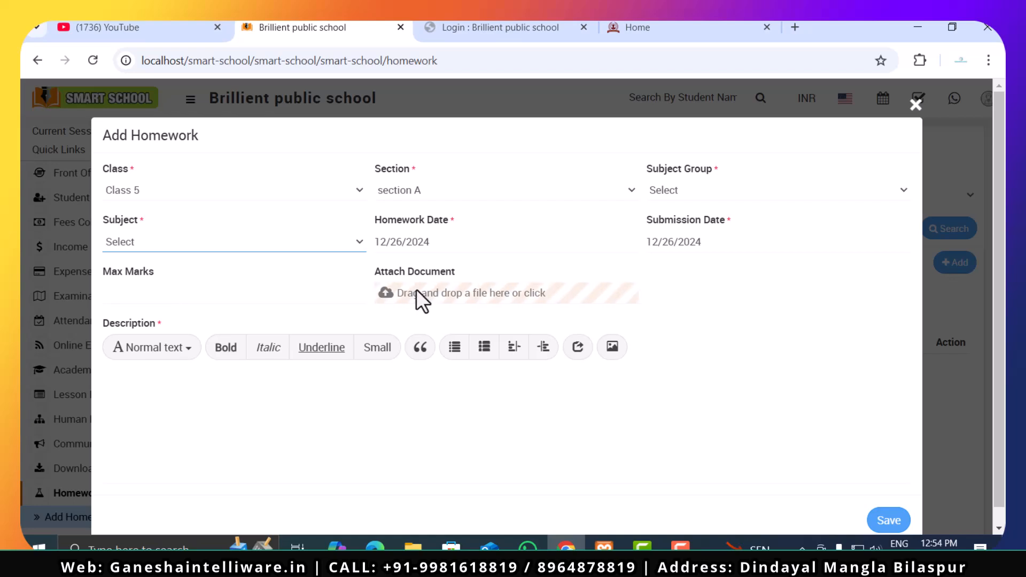
pyautogui.scroll(-1, 382, 421)
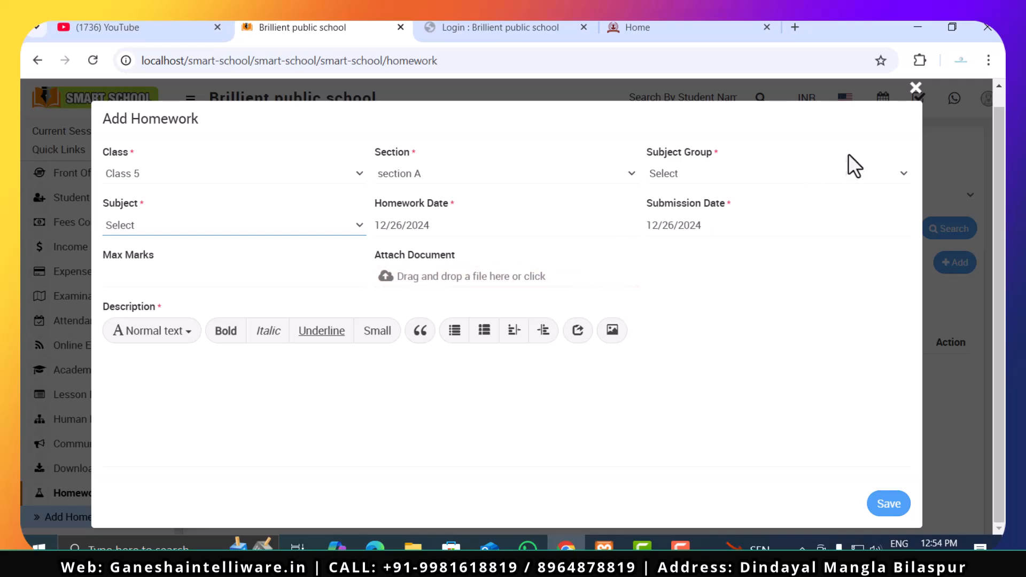
pyautogui.click(916, 88)
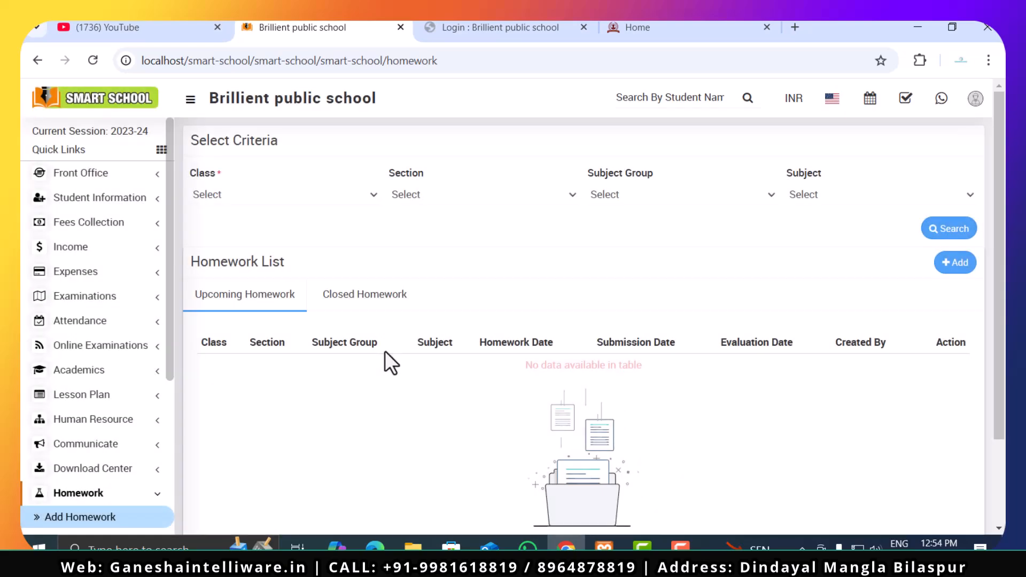
# - View the Book List and the Issue - Return members page of the Library module
pyautogui.scroll(-2, 64, 430)
pyautogui.scroll(-3, 65, 430)
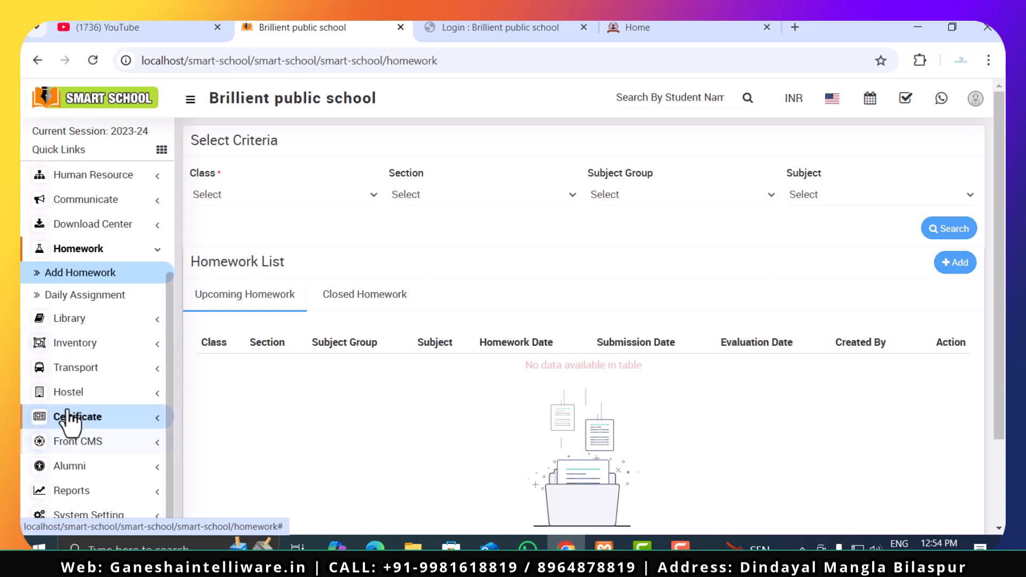
pyautogui.click(100, 321)
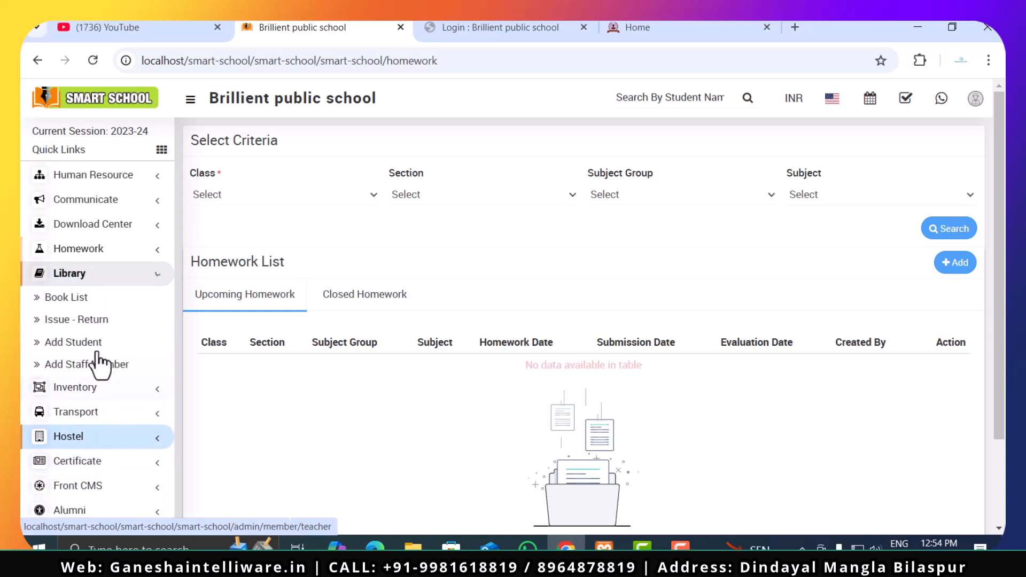
pyautogui.click(95, 299)
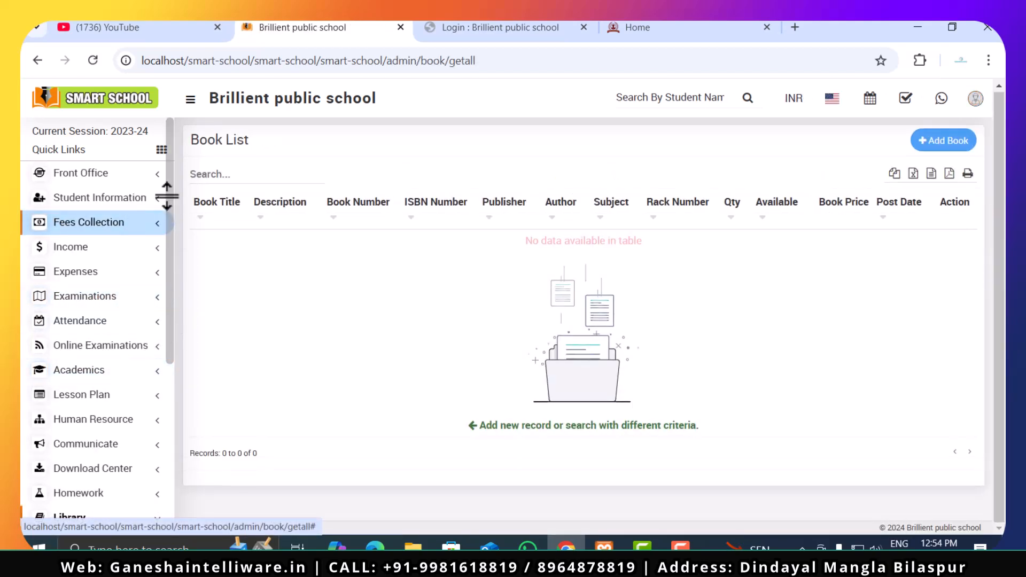
pyautogui.moveTo(170, 217); pyautogui.dragTo(167, 379)
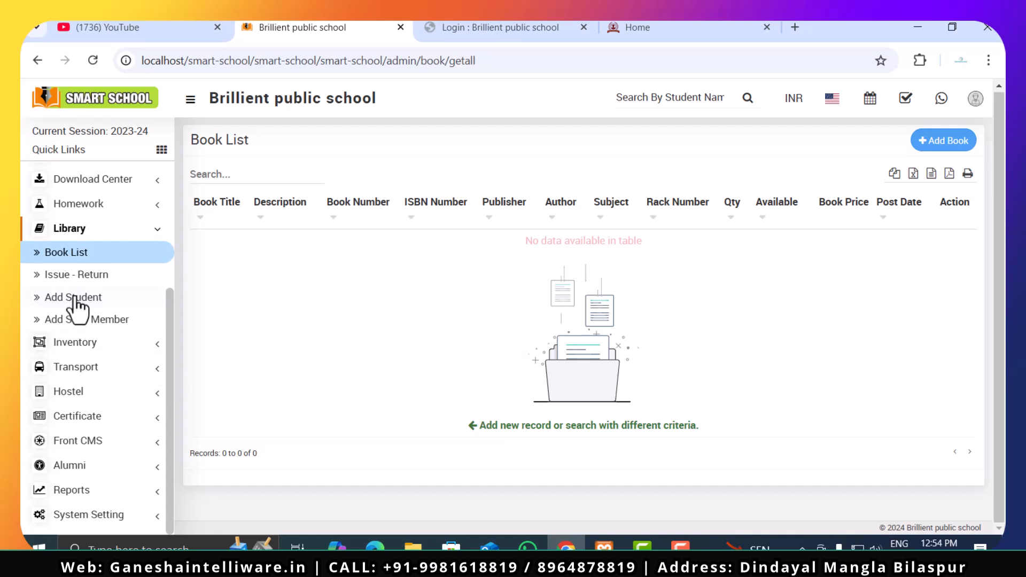
pyautogui.click(57, 275)
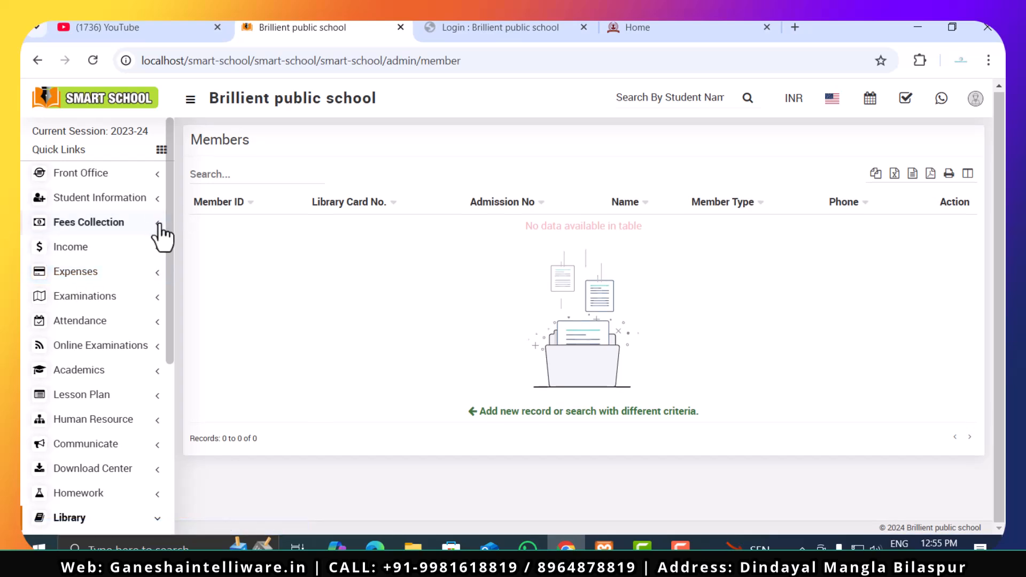
# - Open the Library's Add Student page and check the Class and Section criteria
pyautogui.moveTo(168, 245); pyautogui.dragTo(168, 427)
pyautogui.click(69, 301)
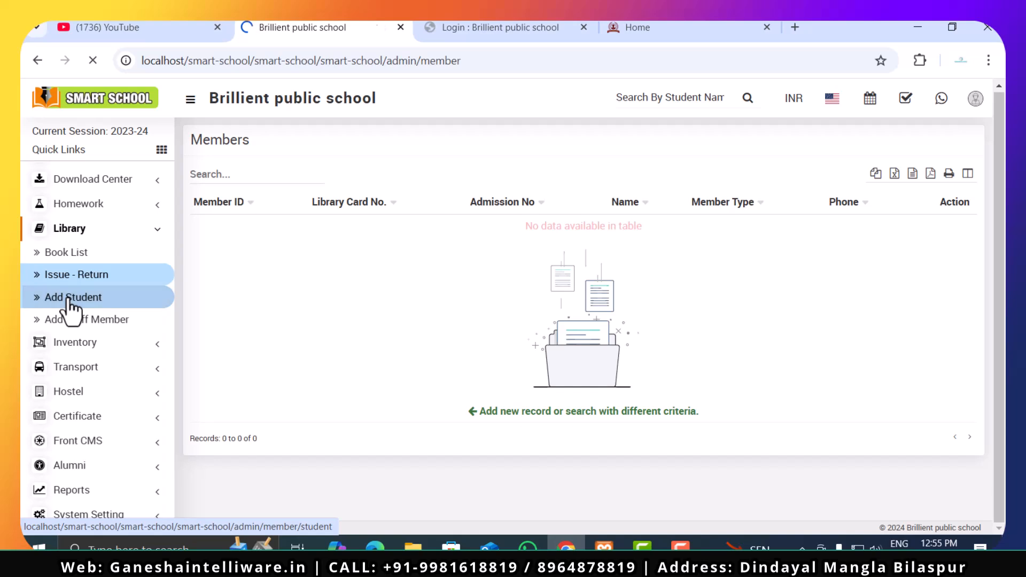
pyautogui.click(307, 204)
pyautogui.click(636, 201)
pyautogui.click(646, 194)
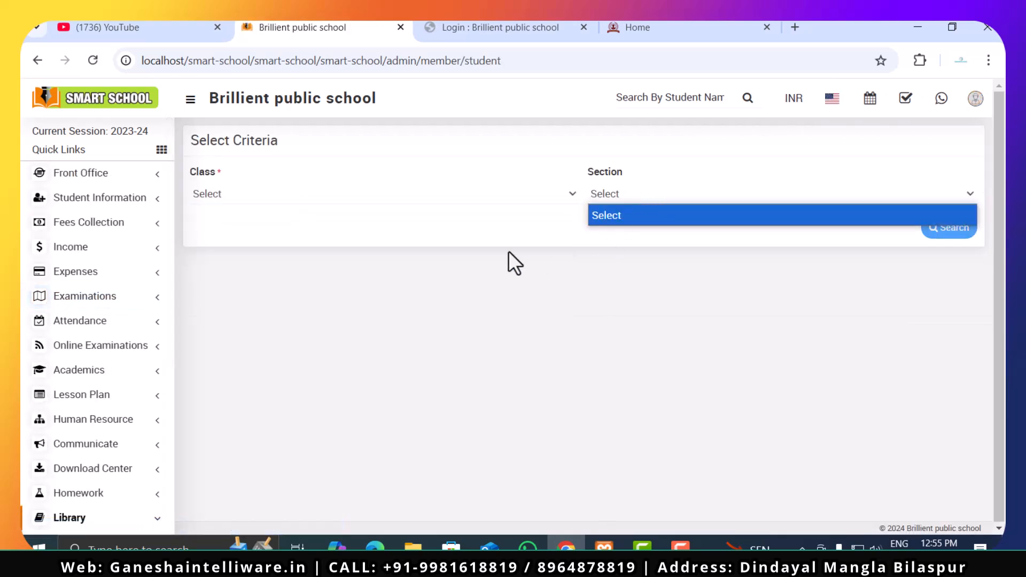
pyautogui.click(462, 290)
# - Add the Super Admin staff member as a library member, entering a library card number
pyautogui.scroll(-5, 155, 433)
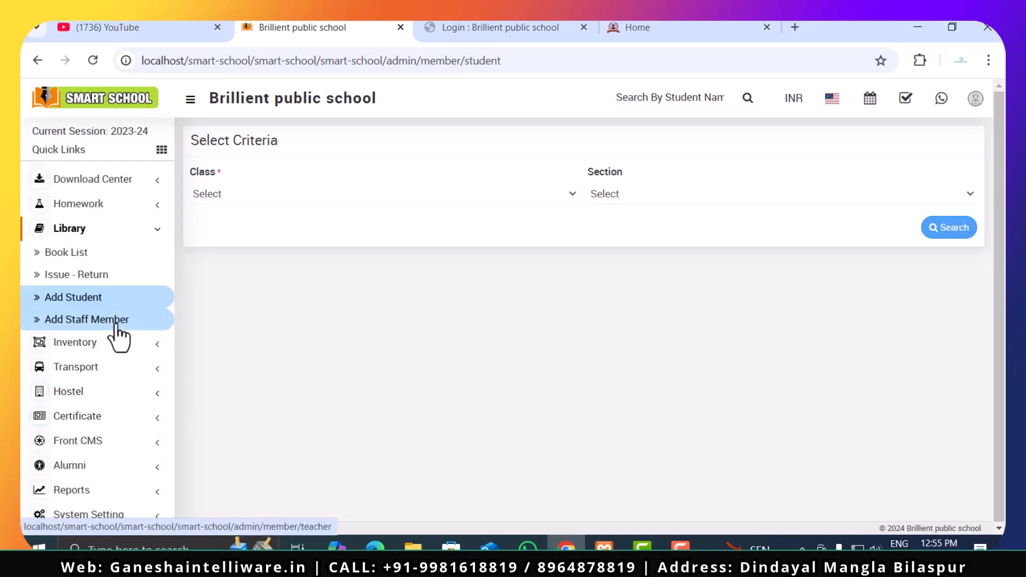
pyautogui.click(116, 325)
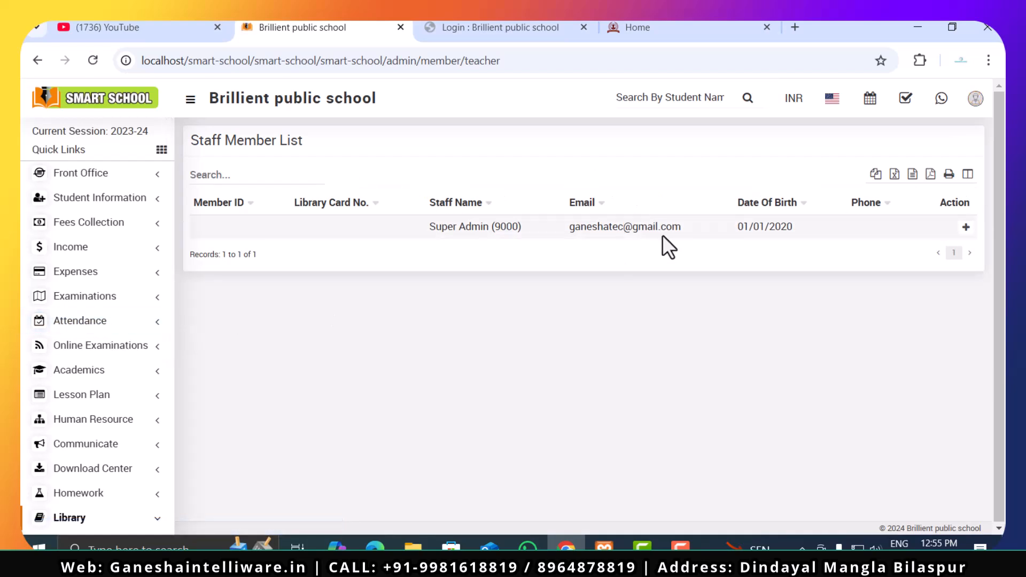
pyautogui.click(966, 228)
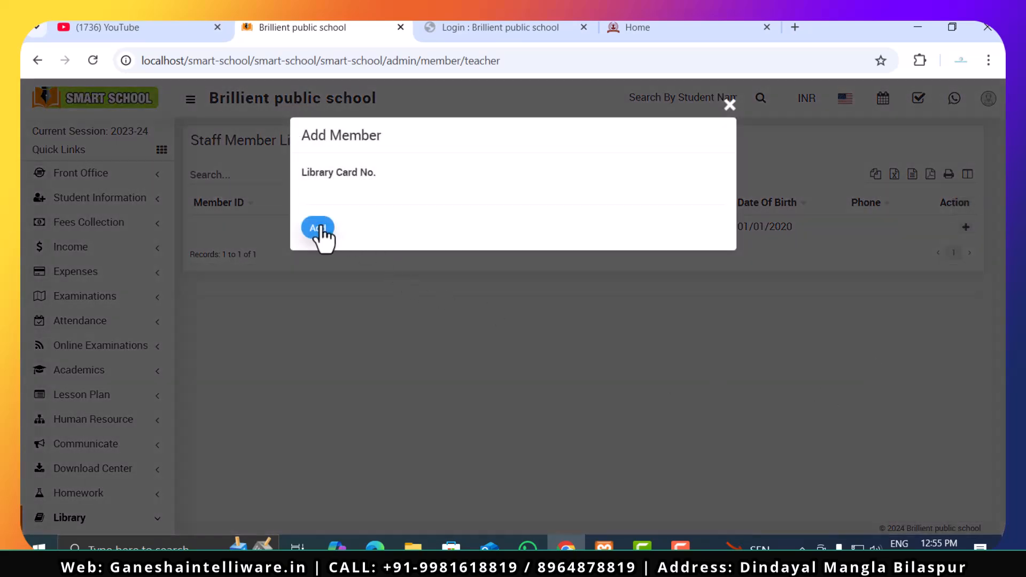
pyautogui.click(329, 193)
pyautogui.write('954690')
pyautogui.click(321, 236)
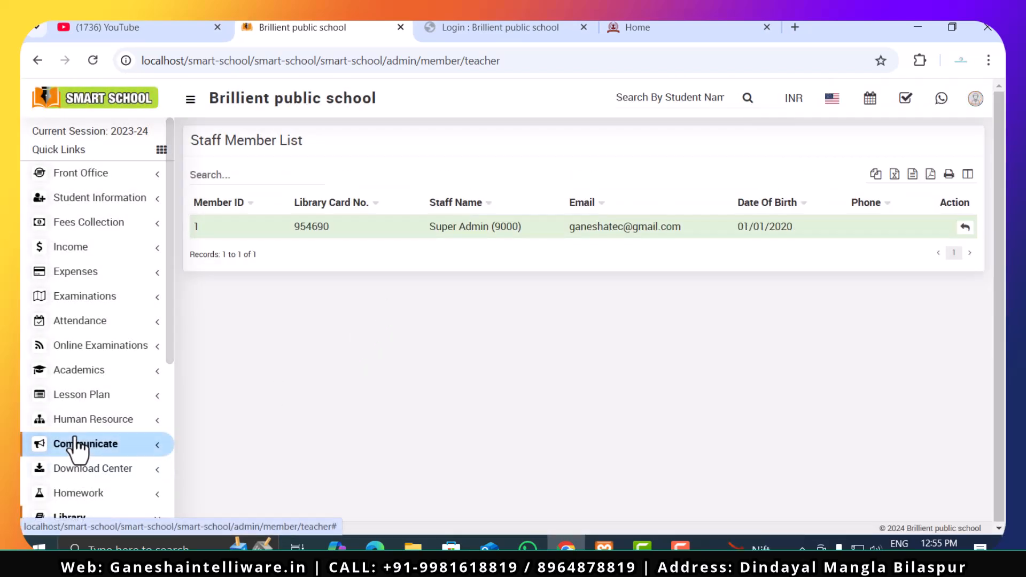
# - Start a new book record from the library's Book List with the title "Simple science"
pyautogui.scroll(-2, 76, 449)
pyautogui.scroll(-4, 74, 438)
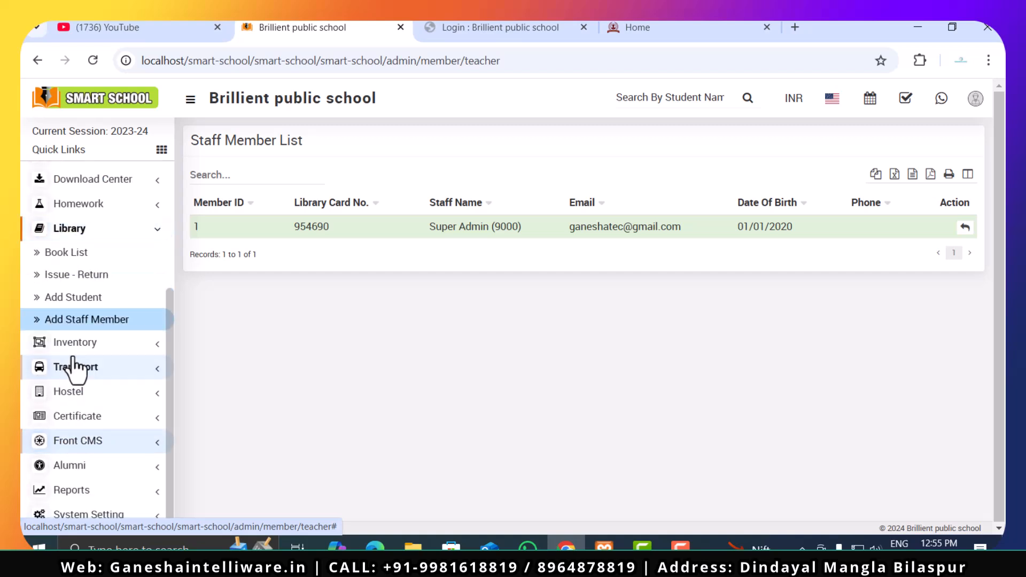
pyautogui.click(75, 259)
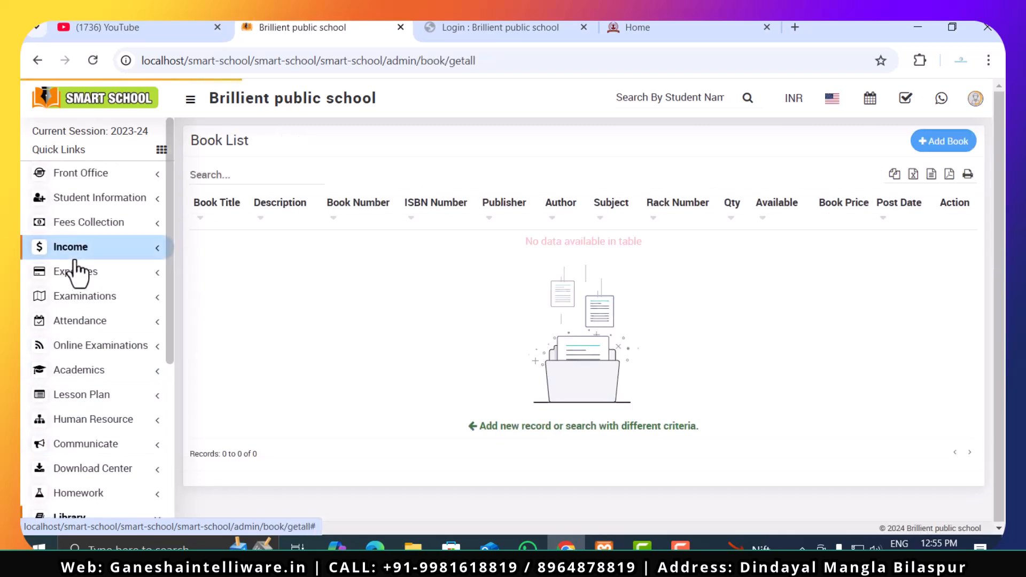
pyautogui.click(946, 142)
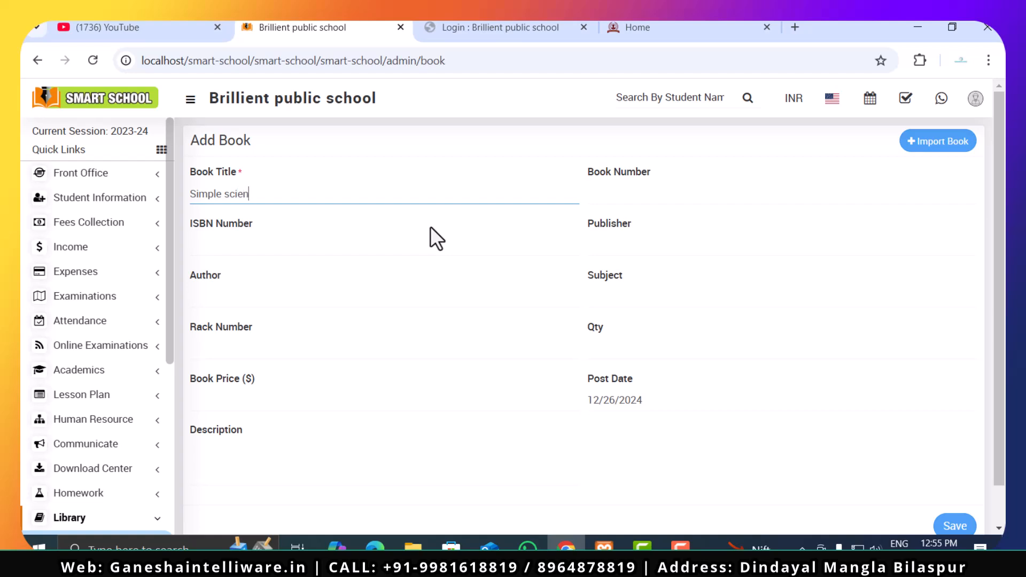
# - Set the new book's ISBN number to 567567657 and move on to the Author field
pyautogui.click(390, 251)
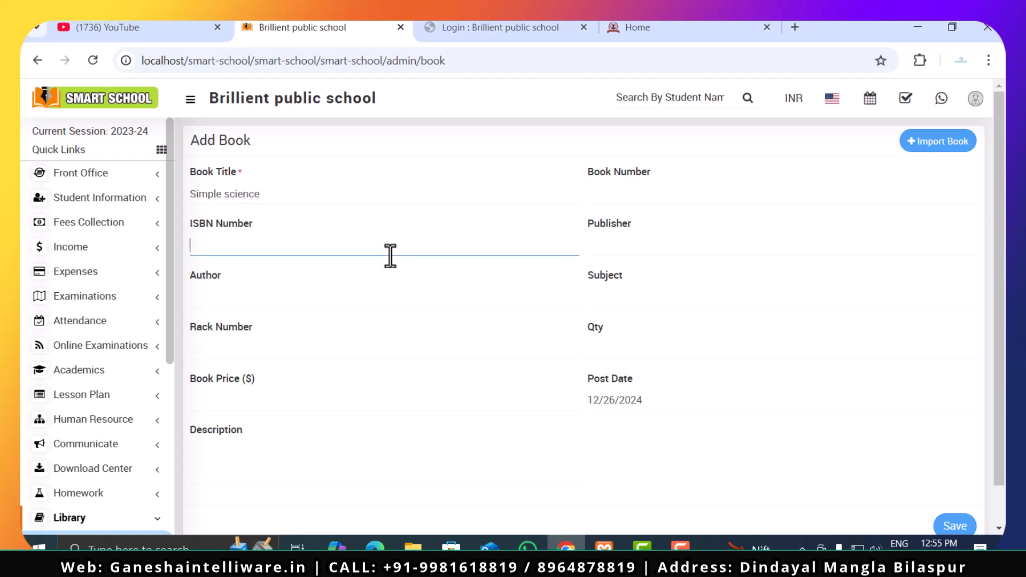
pyautogui.press('F7')
pyautogui.click(663, 186)
pyautogui.click(303, 250)
pyautogui.click(304, 308)
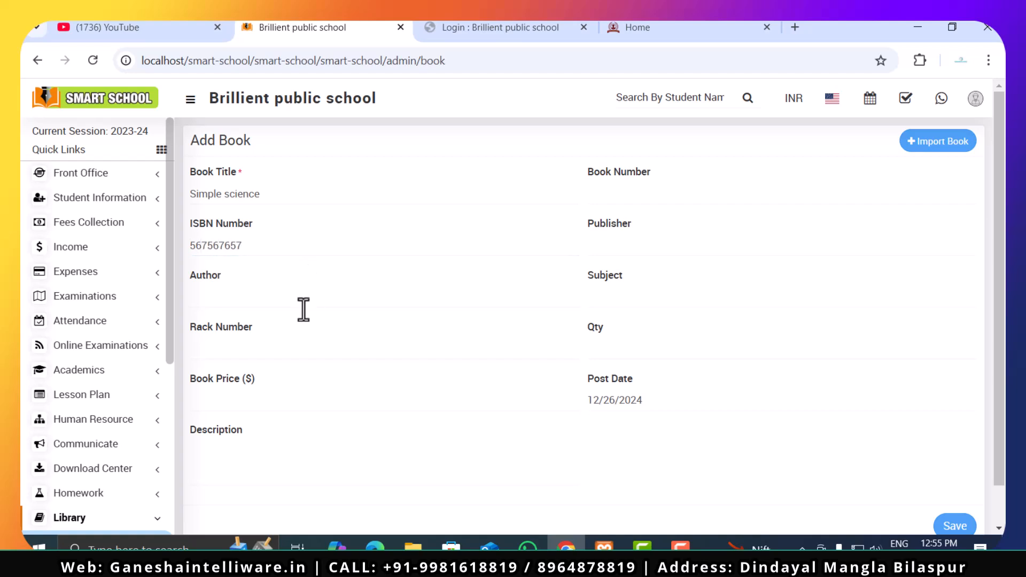
# - Set the new book's rack number to 56, its price to 6050 and its description to "hi"
pyautogui.click(305, 357)
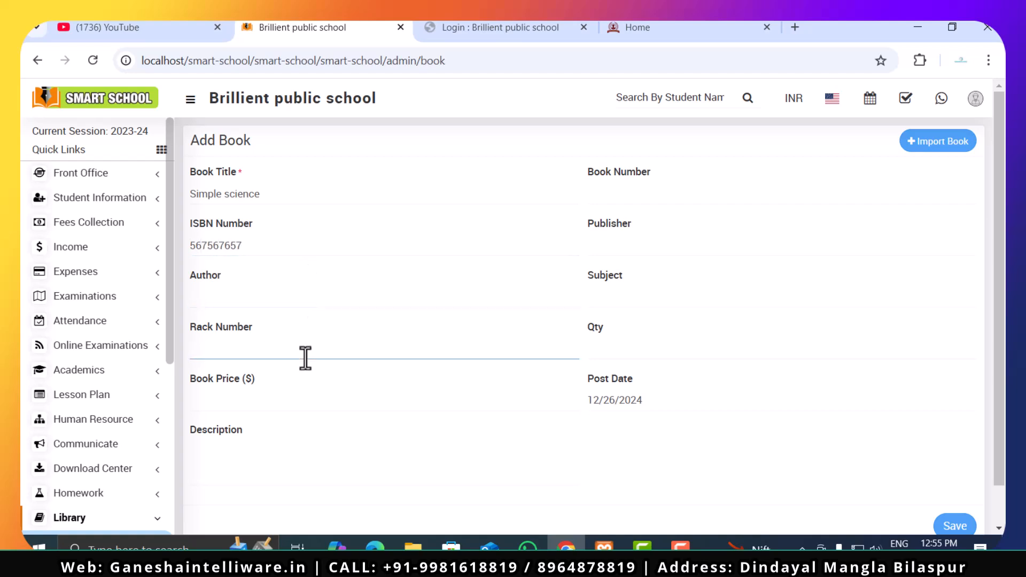
pyautogui.click(303, 399)
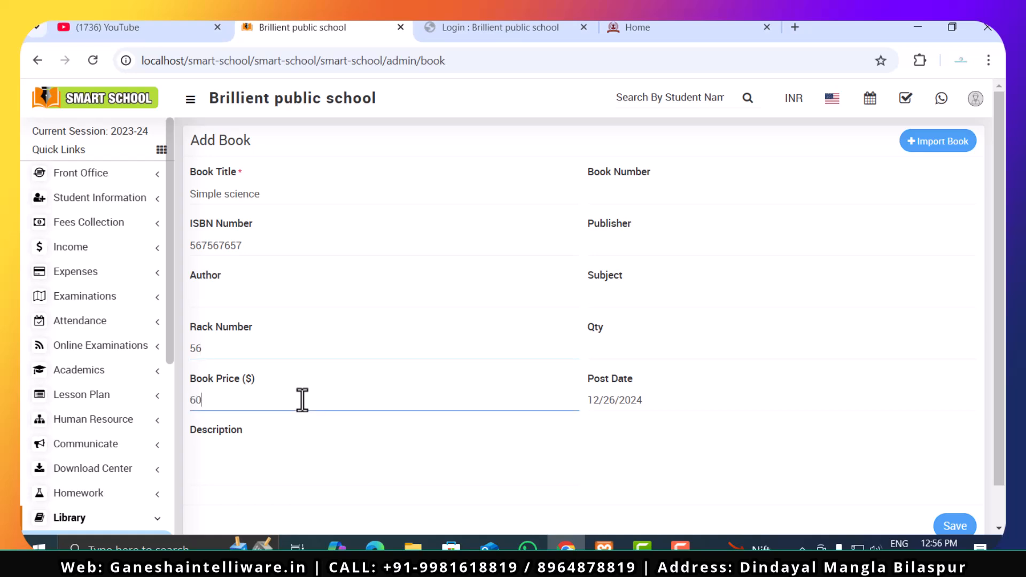
pyautogui.click(306, 455)
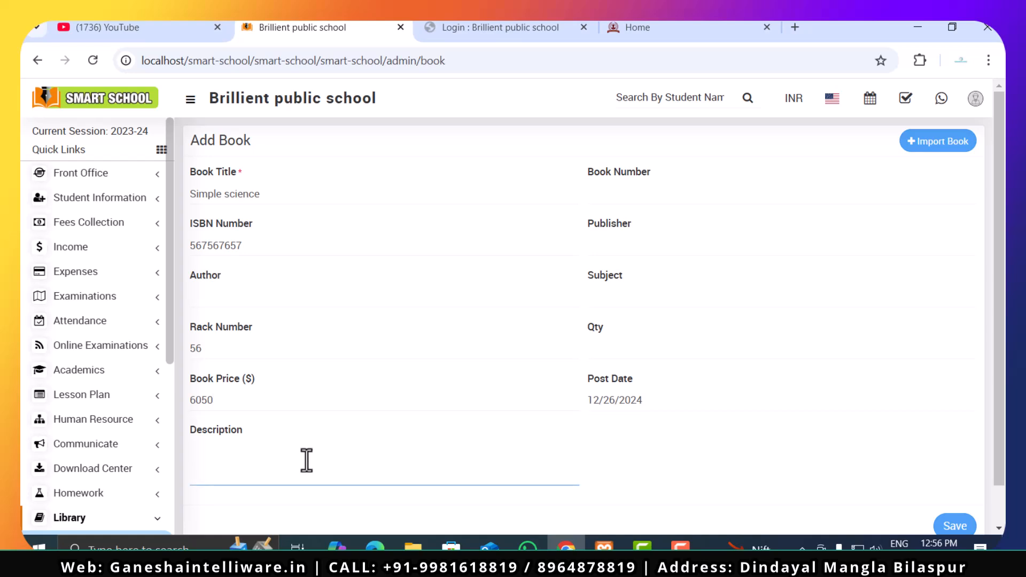
# - Enter book number 4556546, publisher 546546, subject "science" and quantity 10, and save the book record
pyautogui.click(658, 190)
pyautogui.write('4556546')
pyautogui.click(655, 244)
pyautogui.write('546546')
pyautogui.click(656, 300)
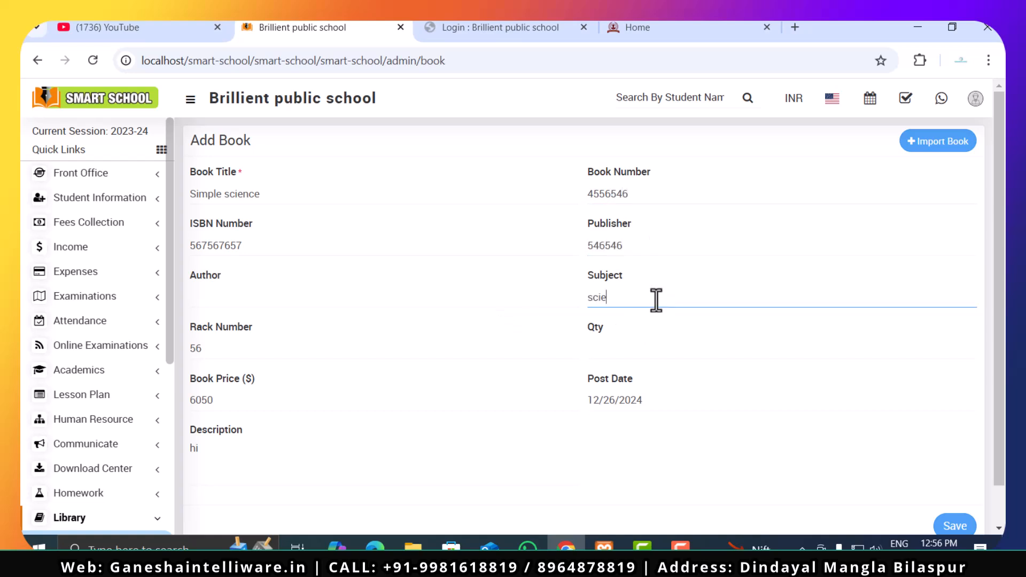
pyautogui.click(684, 351)
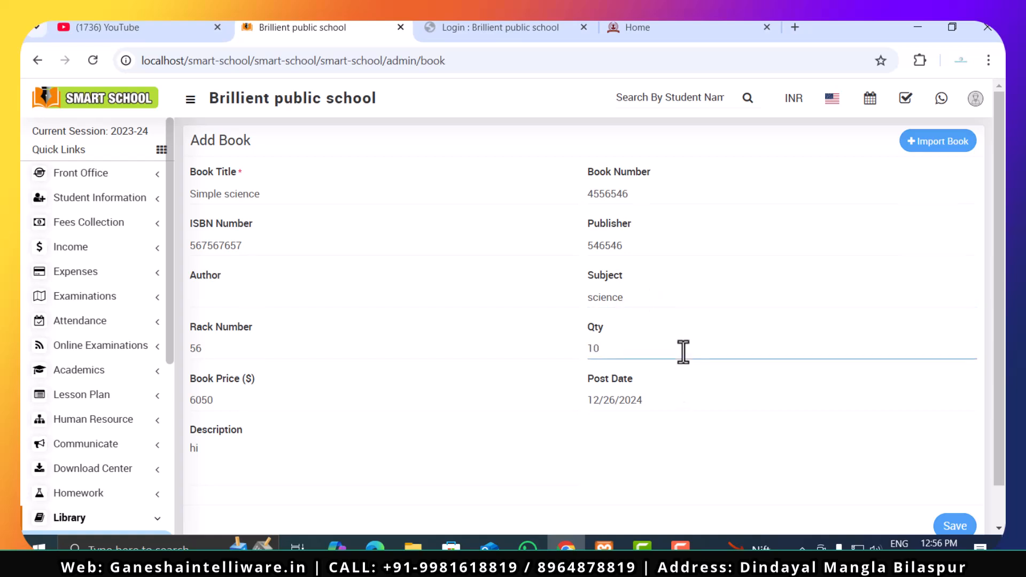
pyautogui.scroll(-1, 856, 427)
pyautogui.click(942, 488)
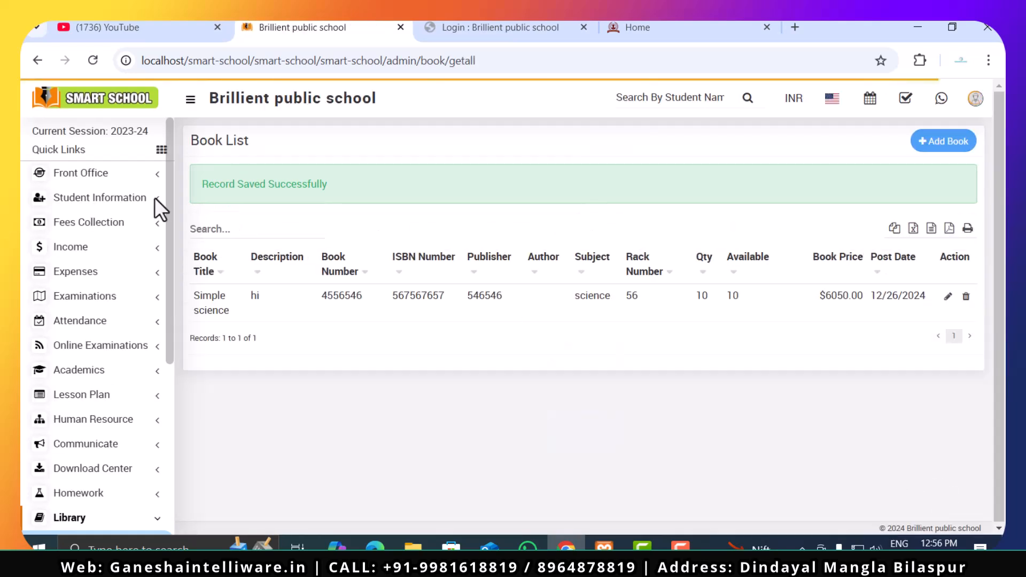
# - Open the Super Admin member's book issue page from the library's Issue - Return list and select the book "Simple science"
pyautogui.scroll(-5, 34, 361)
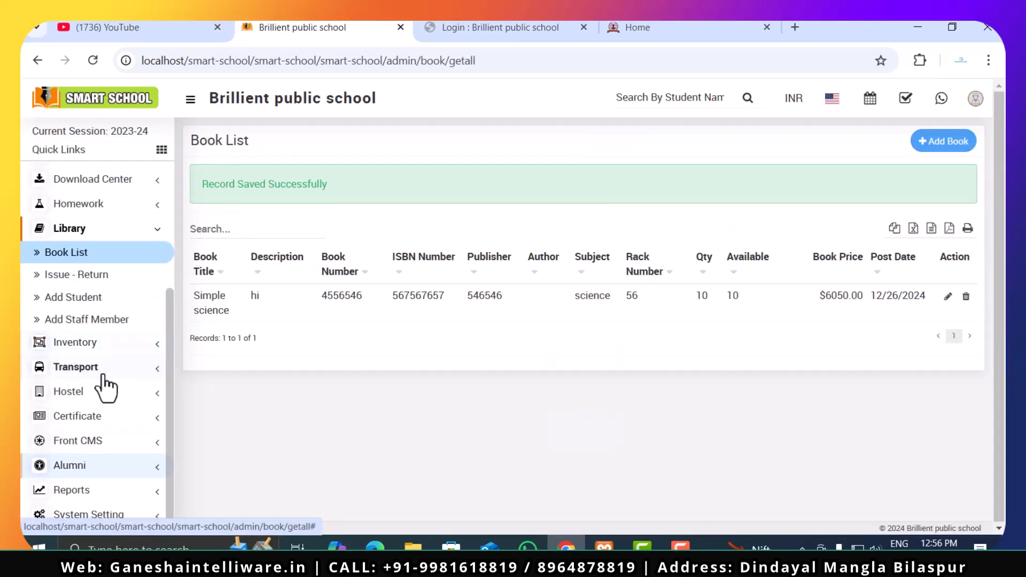
pyautogui.click(95, 279)
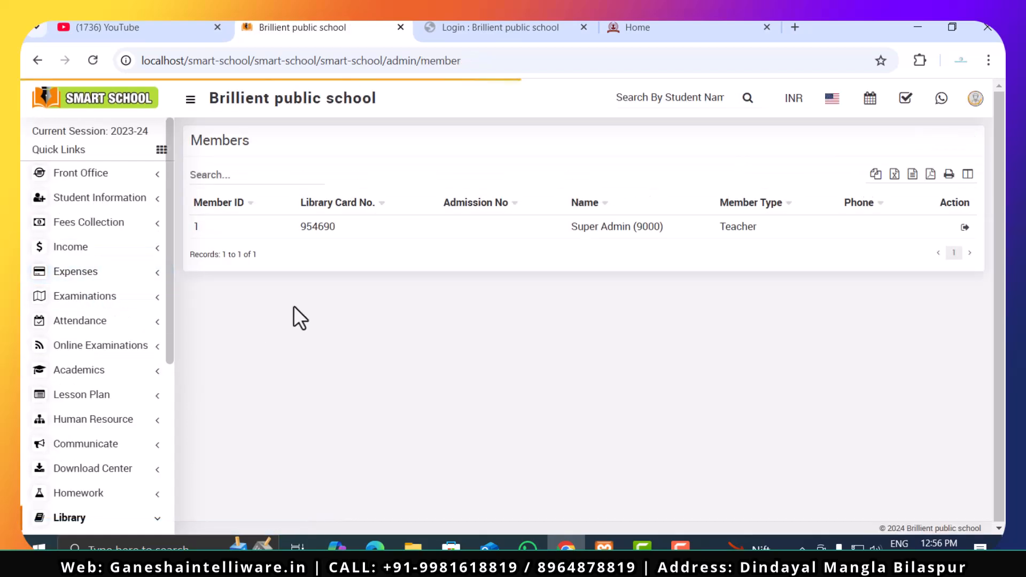
pyautogui.click(965, 228)
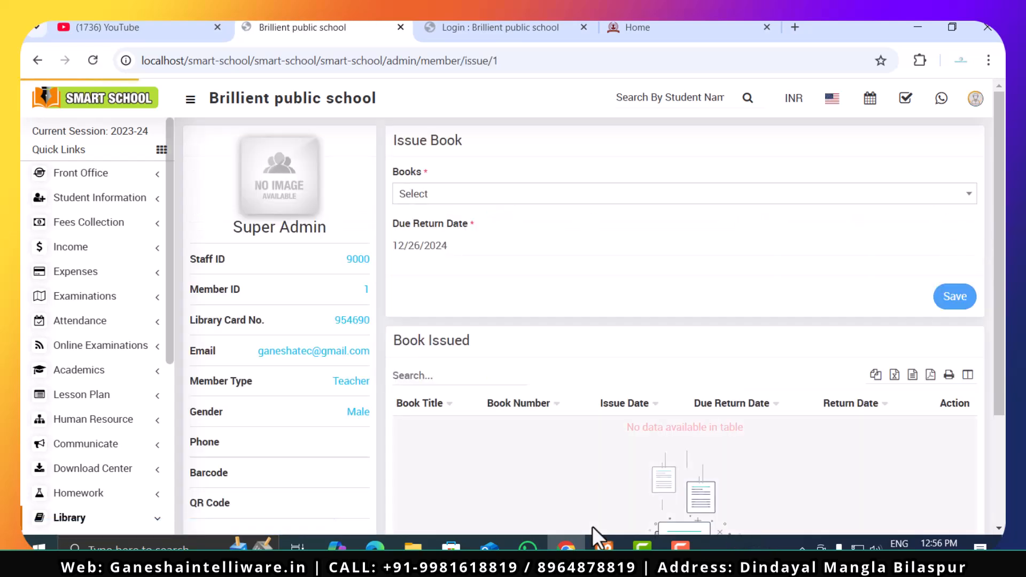
pyautogui.click(443, 193)
pyautogui.click(443, 270)
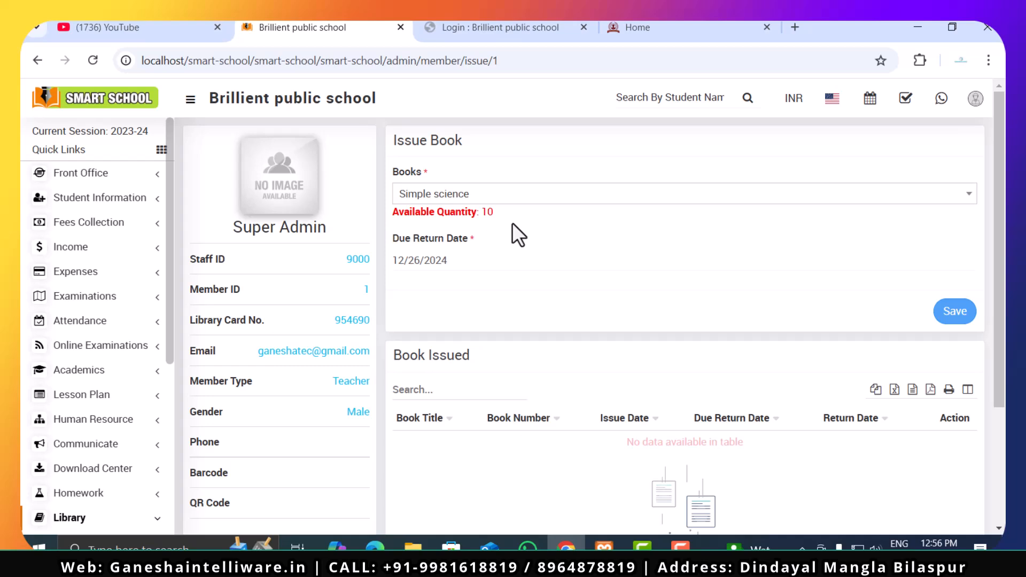
pyautogui.scroll(-1, 512, 222)
pyautogui.scroll(1, 512, 222)
pyautogui.moveTo(385, 213); pyautogui.dragTo(502, 217)
pyautogui.click(504, 217)
pyautogui.scroll(-3, 762, 331)
pyautogui.scroll(3, 642, 321)
# - Set the due return date to 01/26/2025, save the book issue and check its entry under Book Issued
pyautogui.click(466, 262)
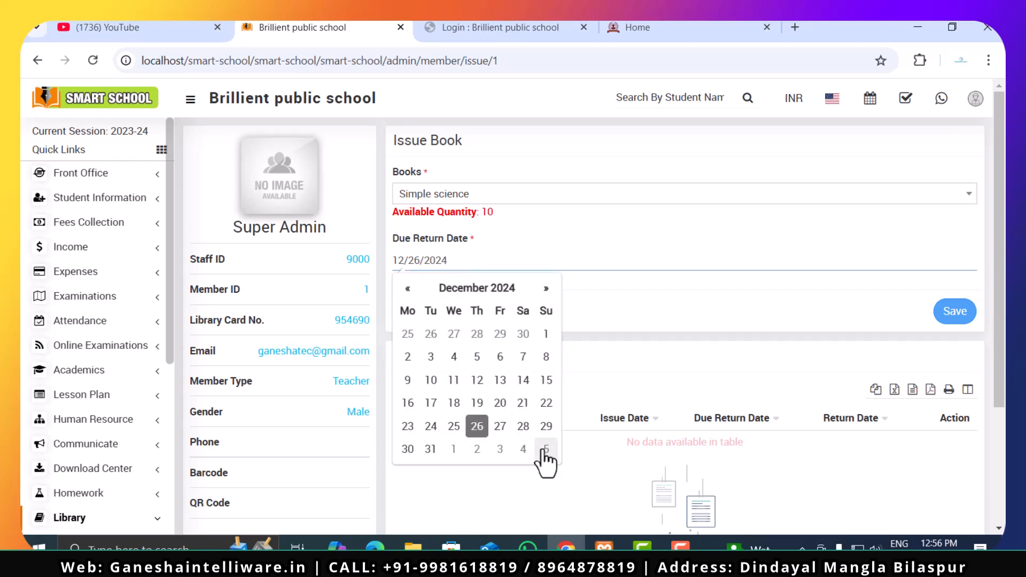
pyautogui.click(434, 450)
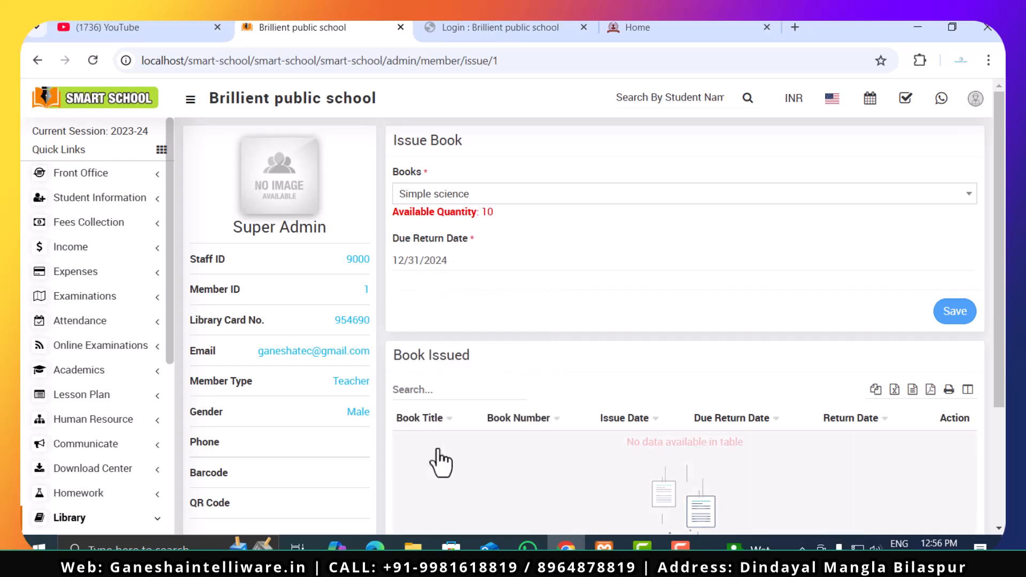
pyautogui.click(480, 270)
pyautogui.click(545, 289)
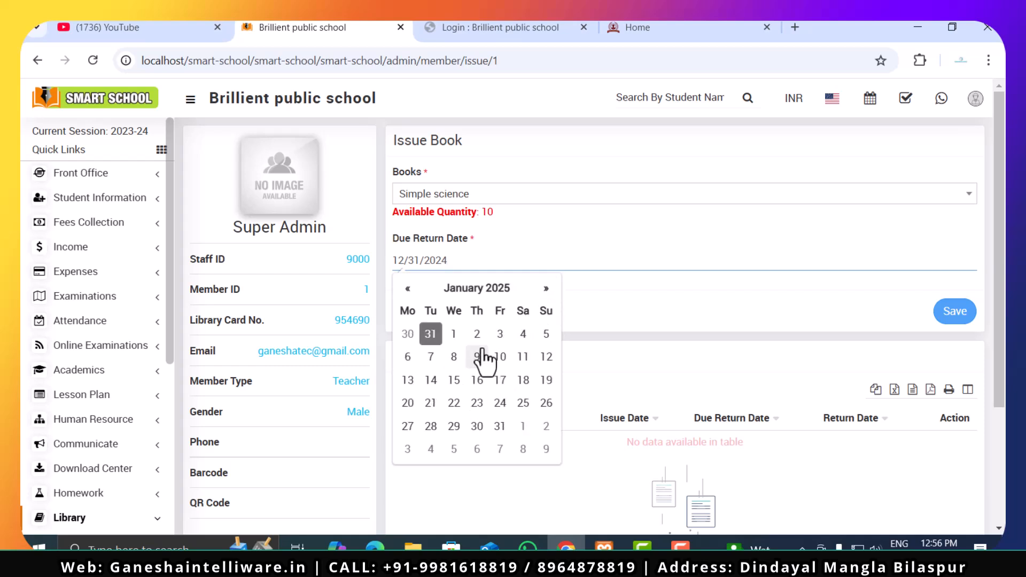
pyautogui.click(545, 403)
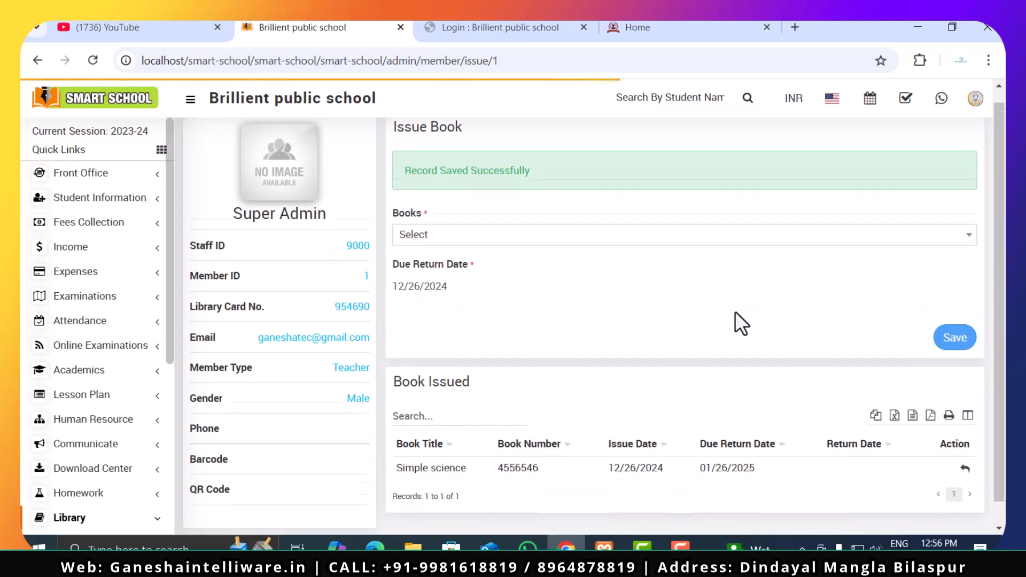
pyautogui.scroll(-1, 735, 313)
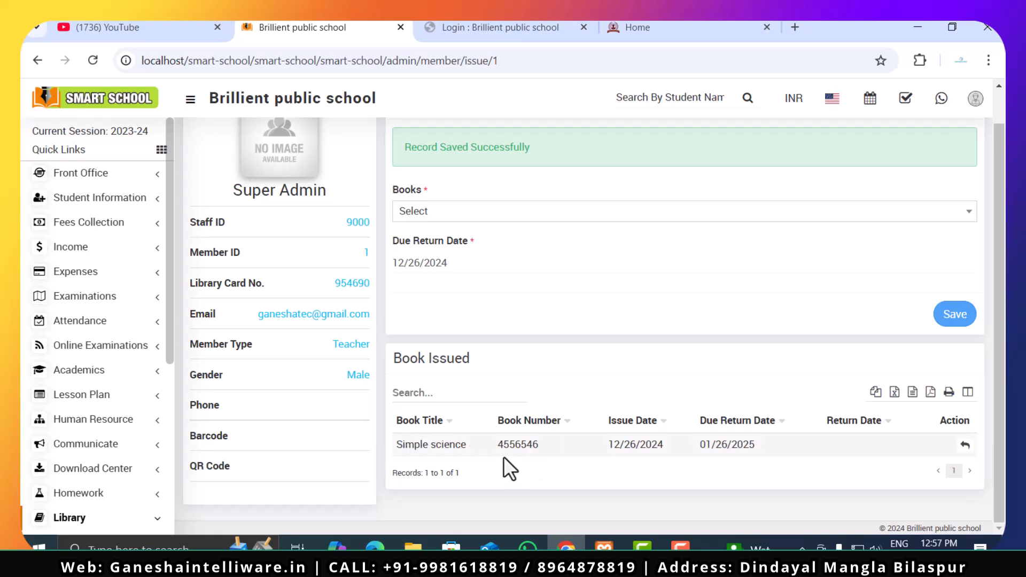
pyautogui.scroll(1, 550, 353)
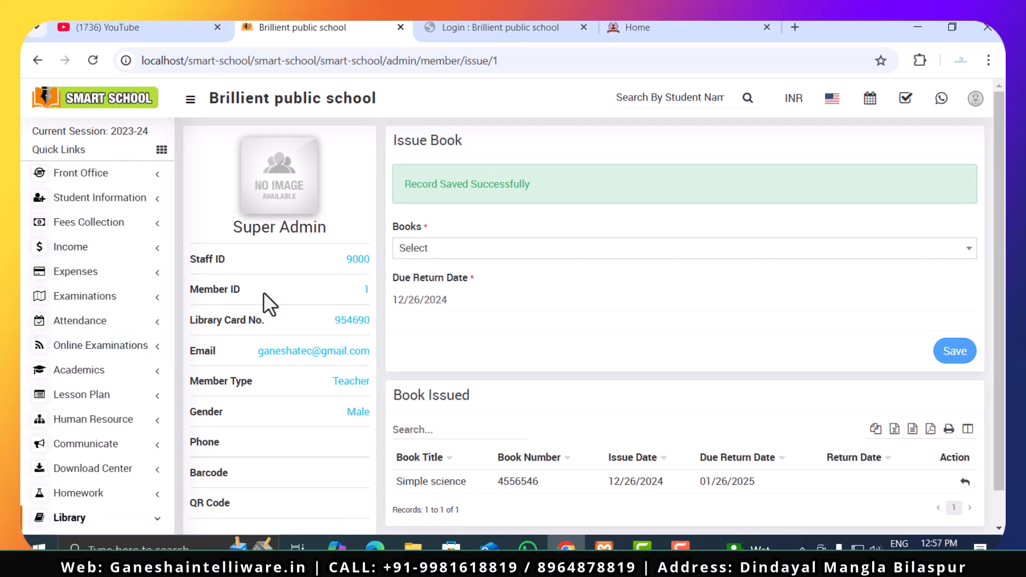
# - Check the issued book's availability in the Book List and view the library's Staff Member List
pyautogui.scroll(-5, 96, 420)
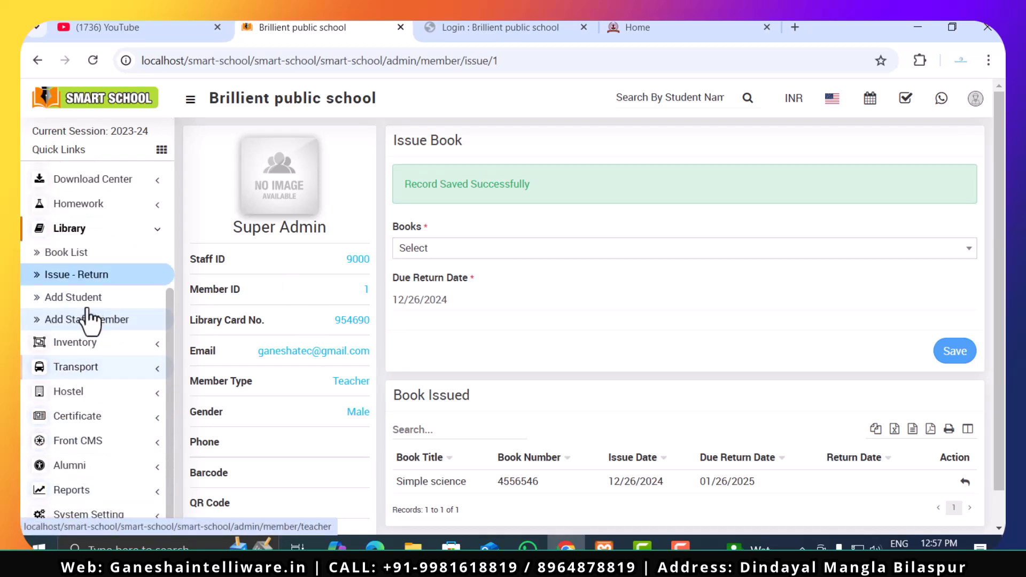
pyautogui.click(84, 254)
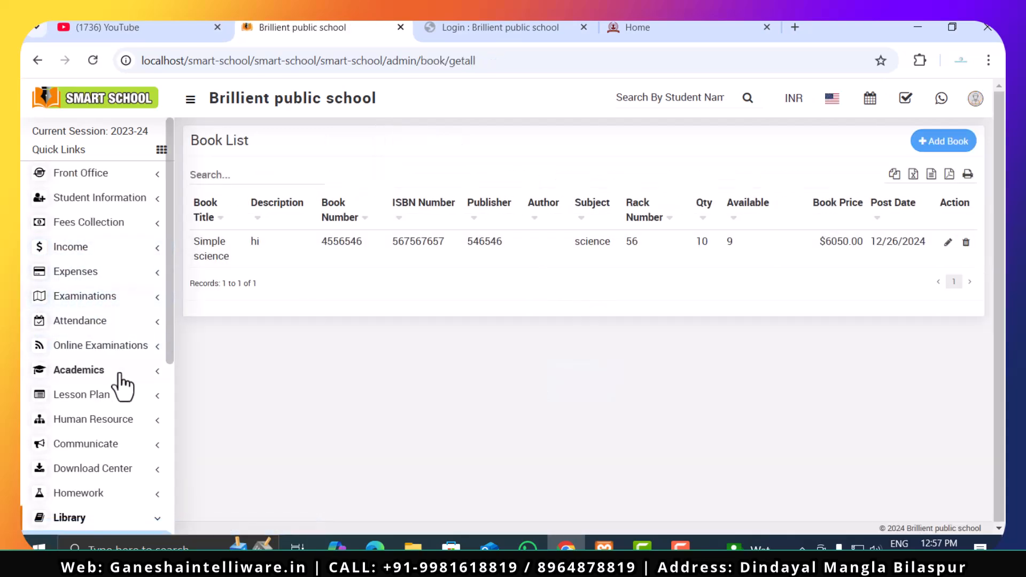
pyautogui.scroll(-5, 107, 406)
pyautogui.click(92, 320)
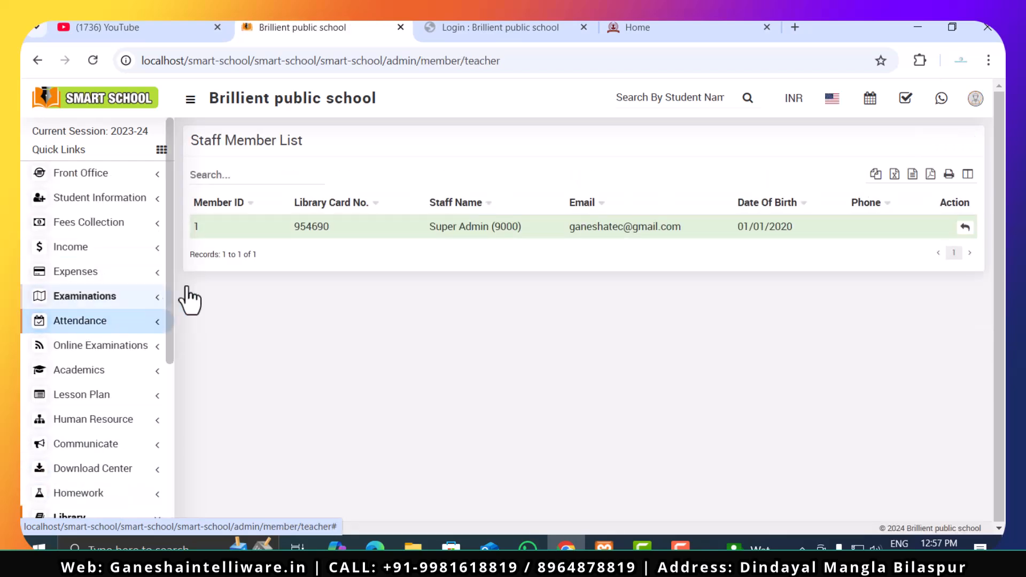
# - Return to the Super Admin member's book issue page and examine the available book choices and issued books
pyautogui.scroll(-5, 159, 446)
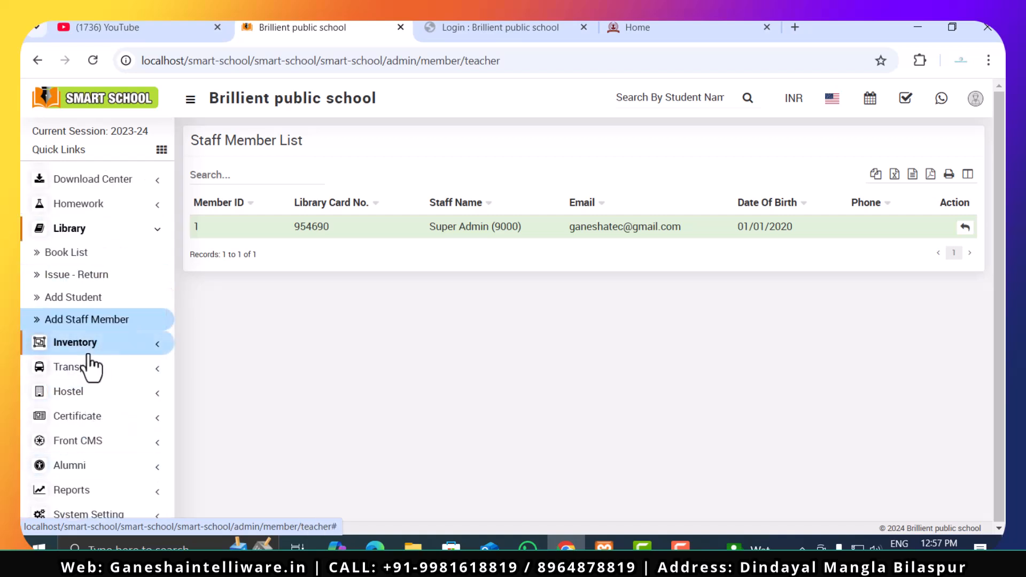
pyautogui.click(98, 279)
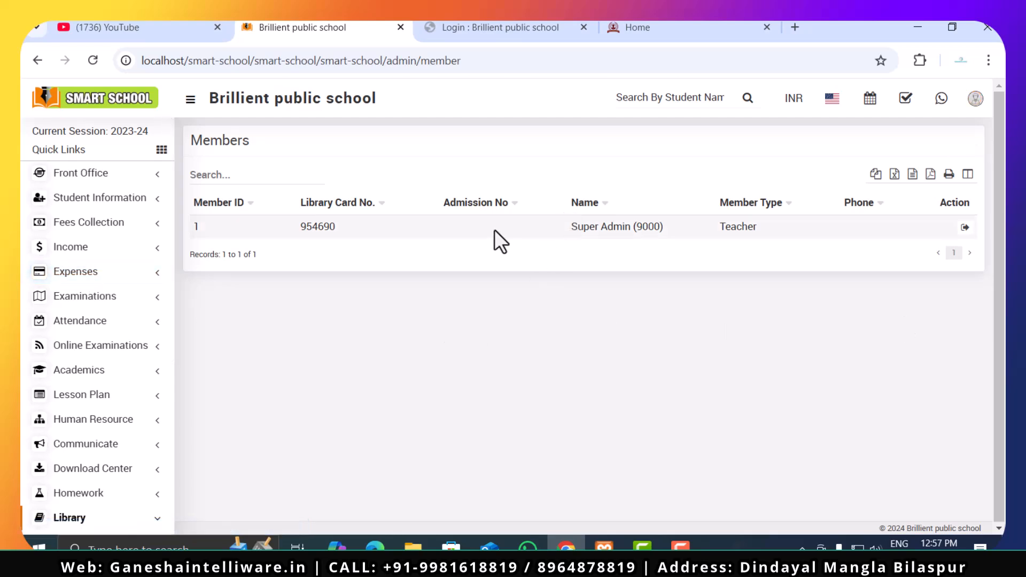
pyautogui.scroll(-2, 24, 434)
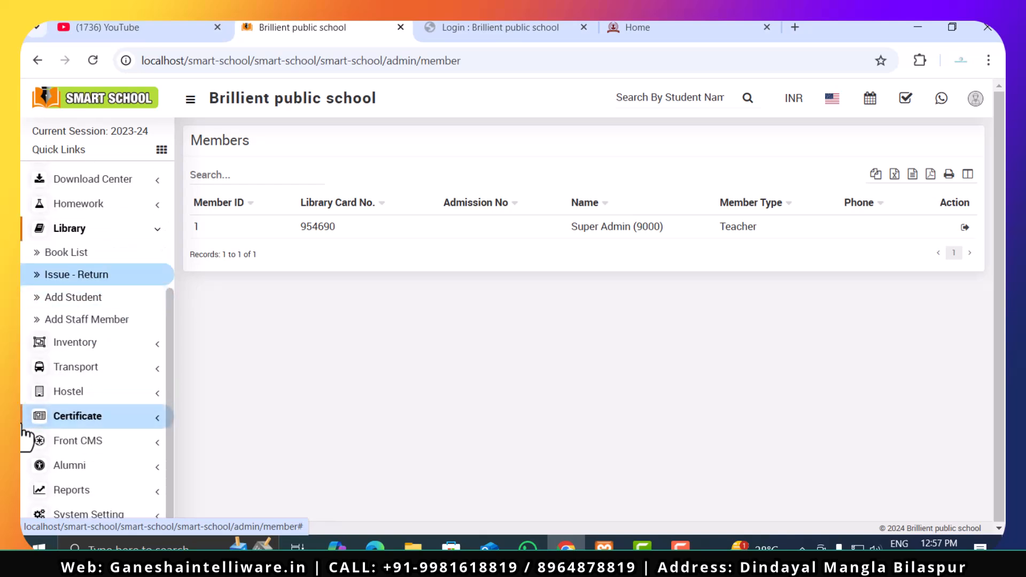
pyautogui.click(965, 227)
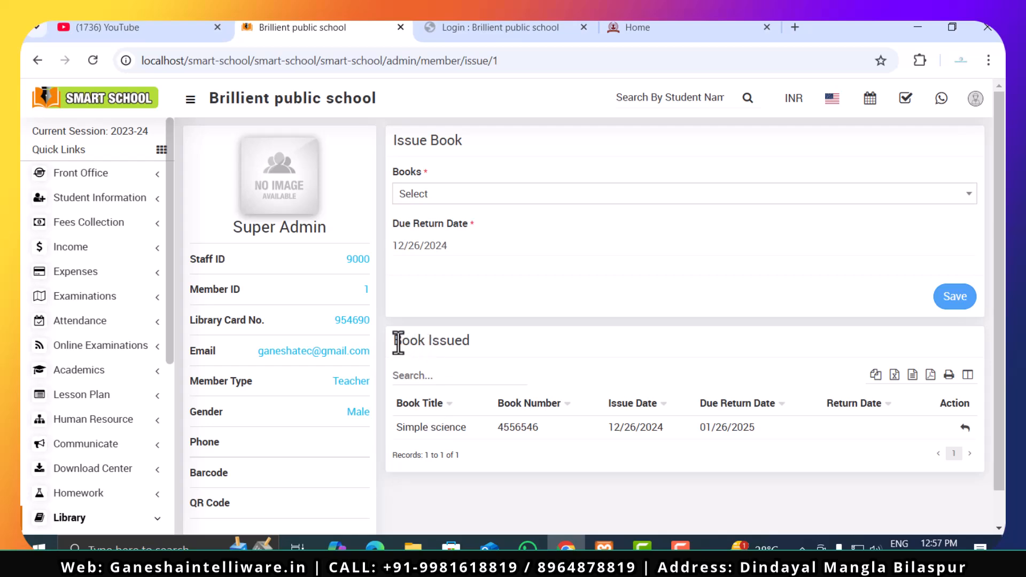
pyautogui.click(492, 304)
pyautogui.click(524, 210)
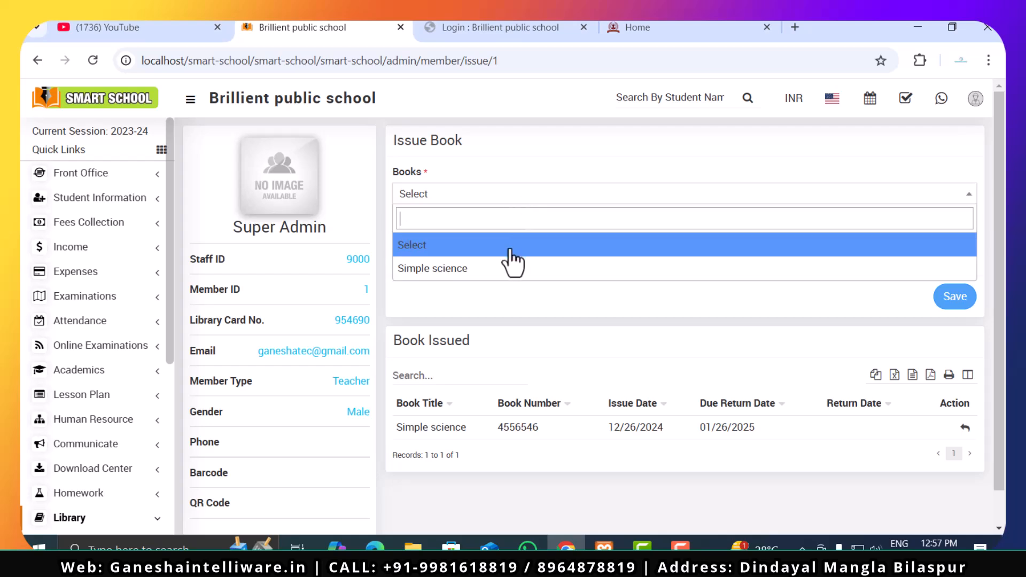
pyautogui.click(499, 315)
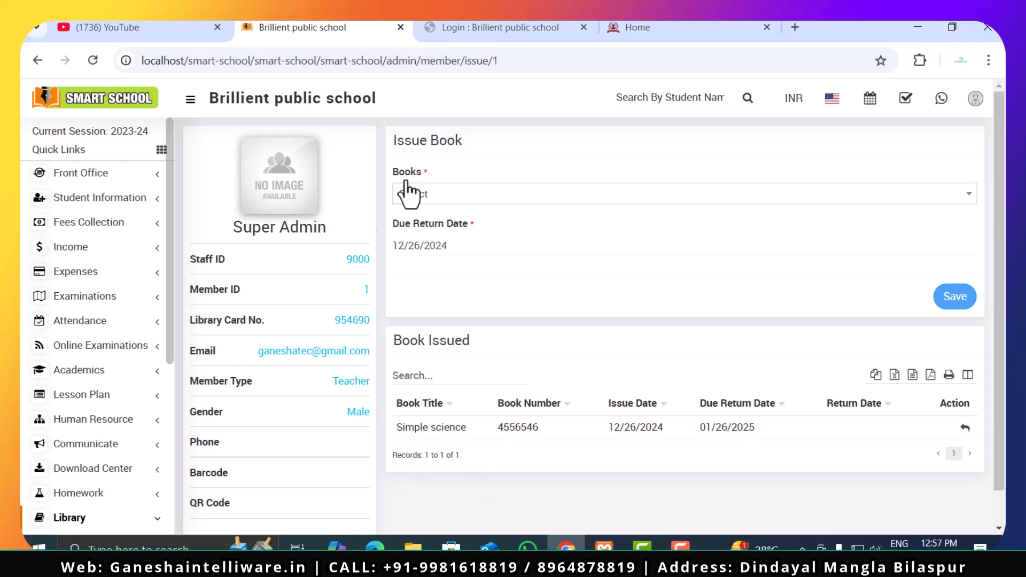
pyautogui.click(431, 201)
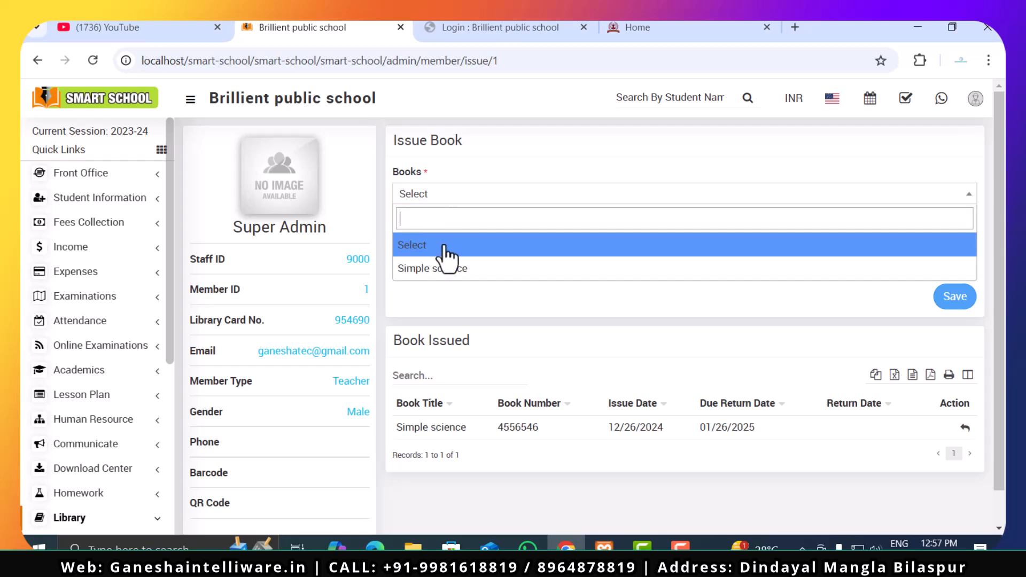
pyautogui.click(432, 309)
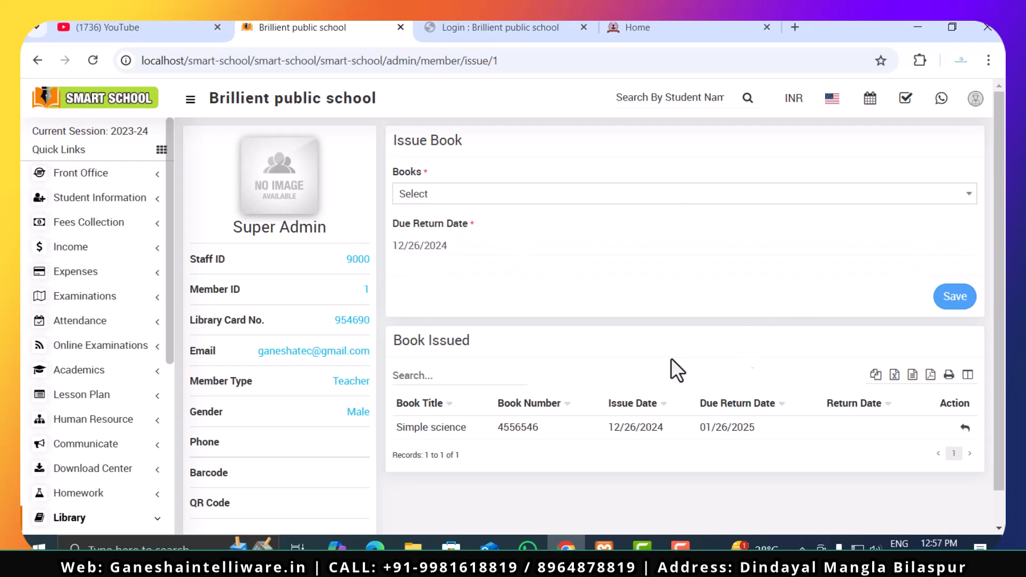
pyautogui.scroll(-1, 326, 392)
pyautogui.scroll(1, 326, 392)
# - Open the Transport module's Fees Master page and review the due date and fine type settings for each month
pyautogui.scroll(-5, 80, 408)
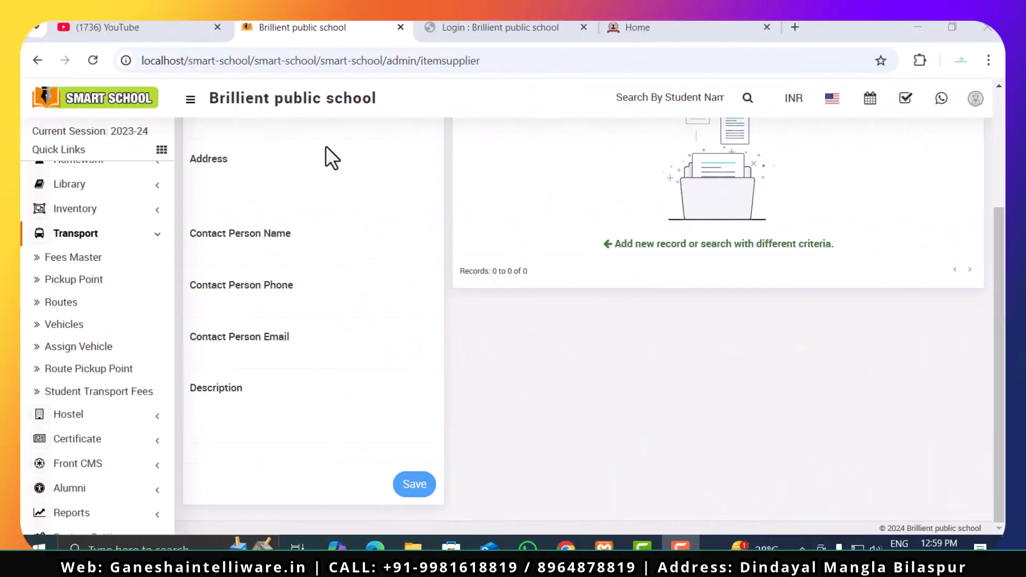
pyautogui.click(66, 257)
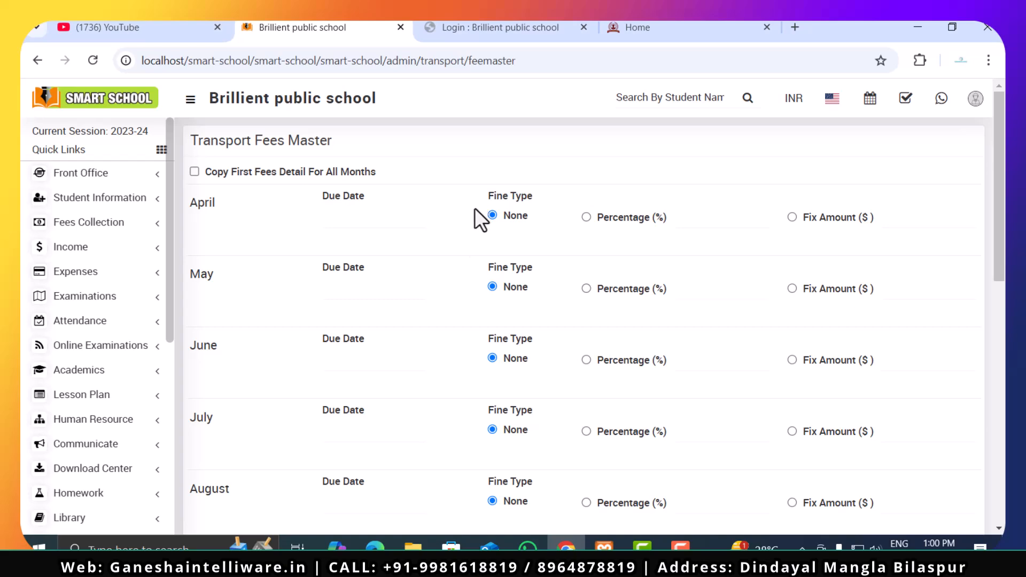
pyautogui.scroll(-10, 451, 252)
pyautogui.scroll(10, 451, 252)
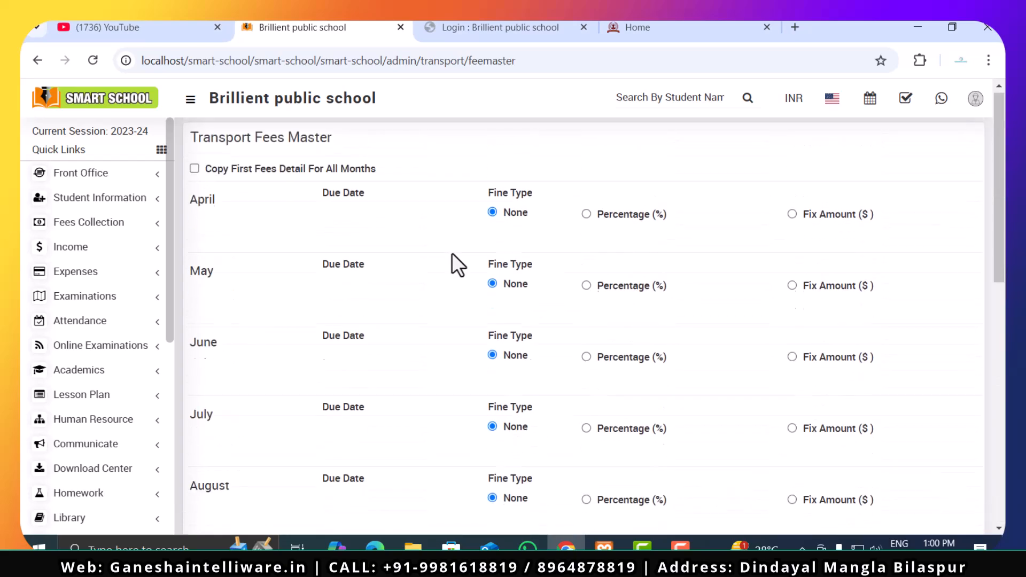
pyautogui.scroll(-4, 451, 253)
# - Open the Transport module's Pickup Point list and examine the pickup point, latitude and longitude fields of its Add form
pyautogui.scroll(-5, 74, 350)
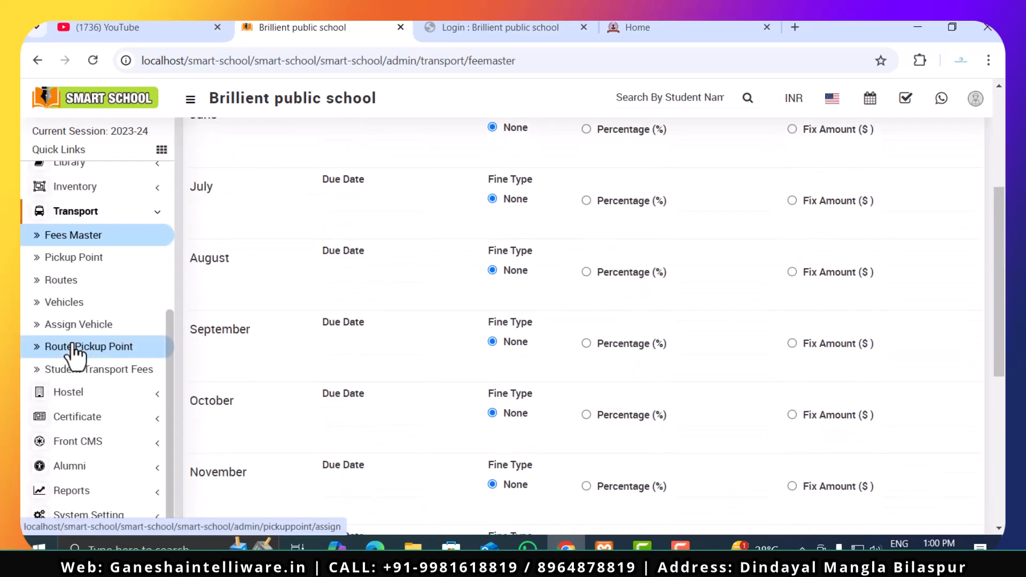
pyautogui.click(80, 258)
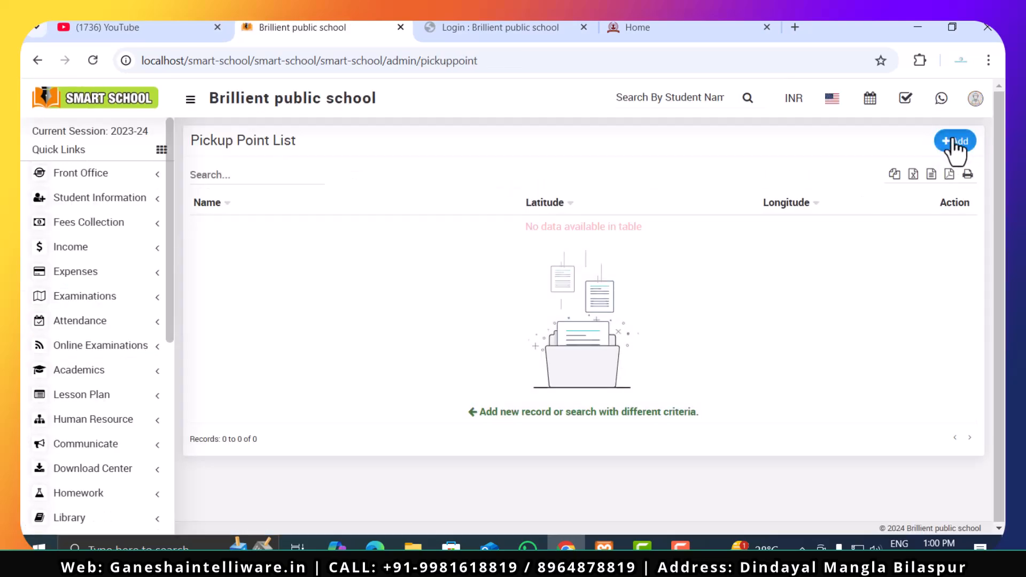
pyautogui.click(955, 141)
pyautogui.click(348, 267)
pyautogui.click(346, 308)
pyautogui.click(383, 260)
pyautogui.click(427, 315)
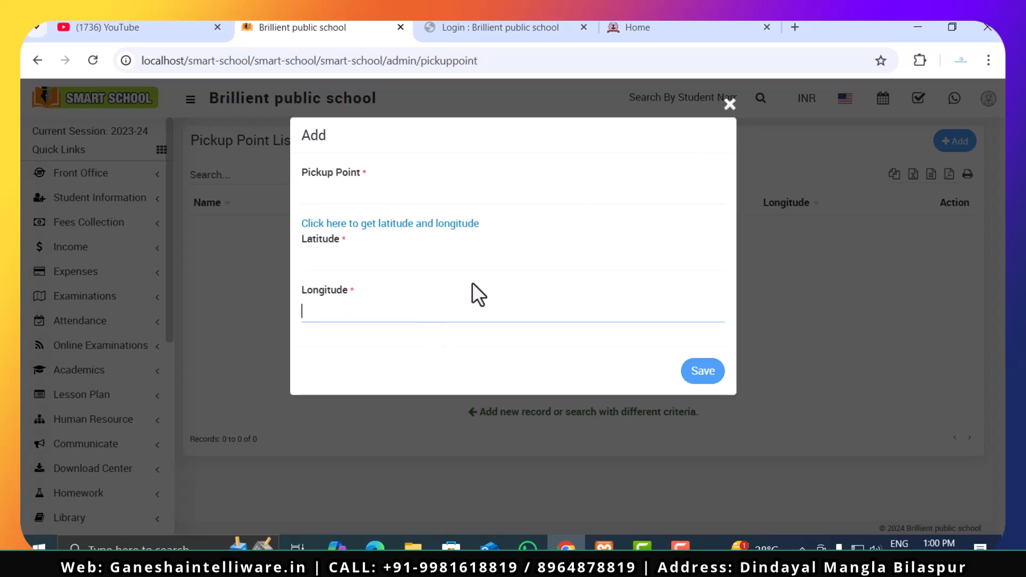
pyautogui.click(728, 107)
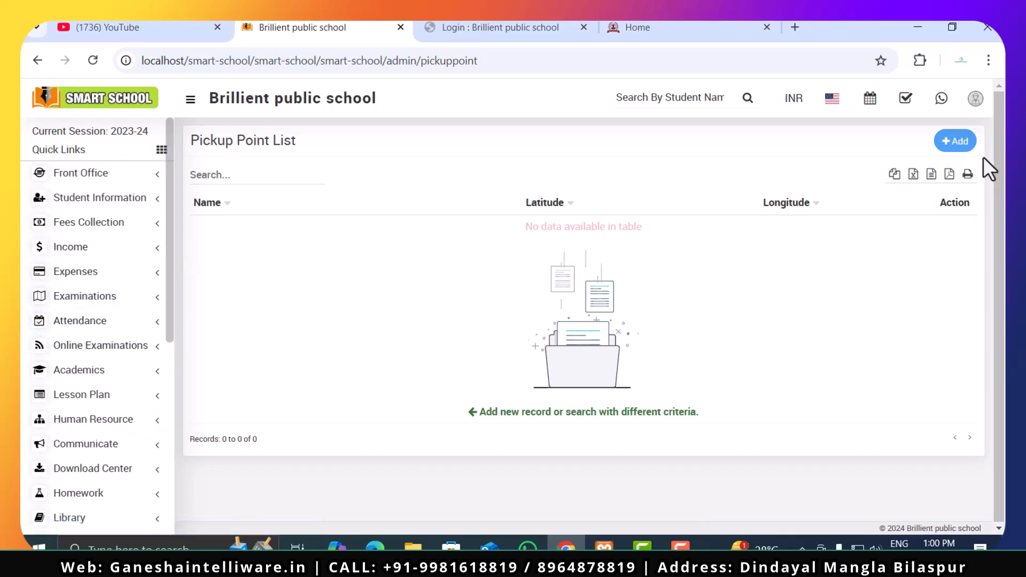
pyautogui.click(949, 148)
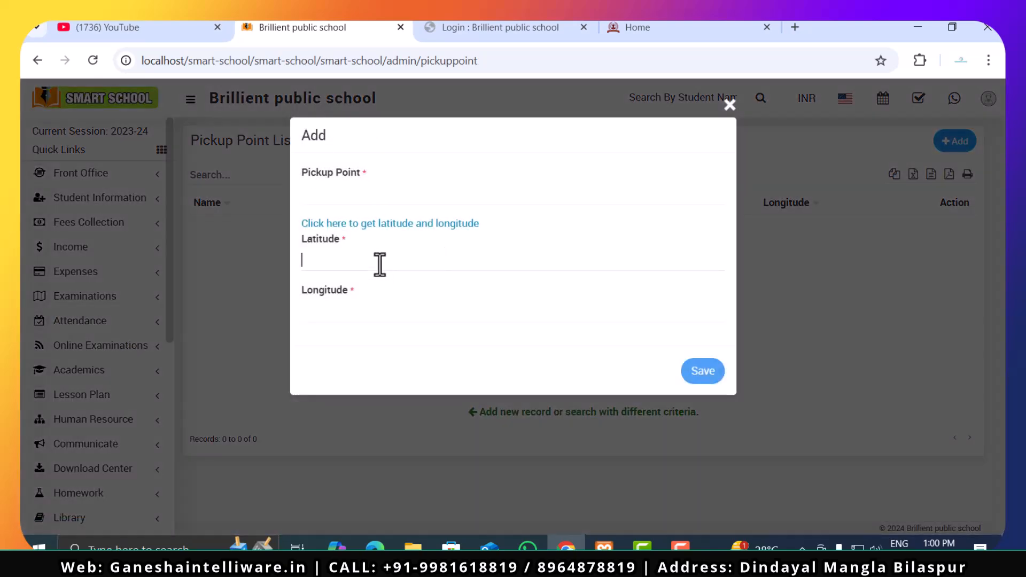
# - Close the pickup point Add form and view the Transport module's Routes and Vehicles pages
pyautogui.click(728, 106)
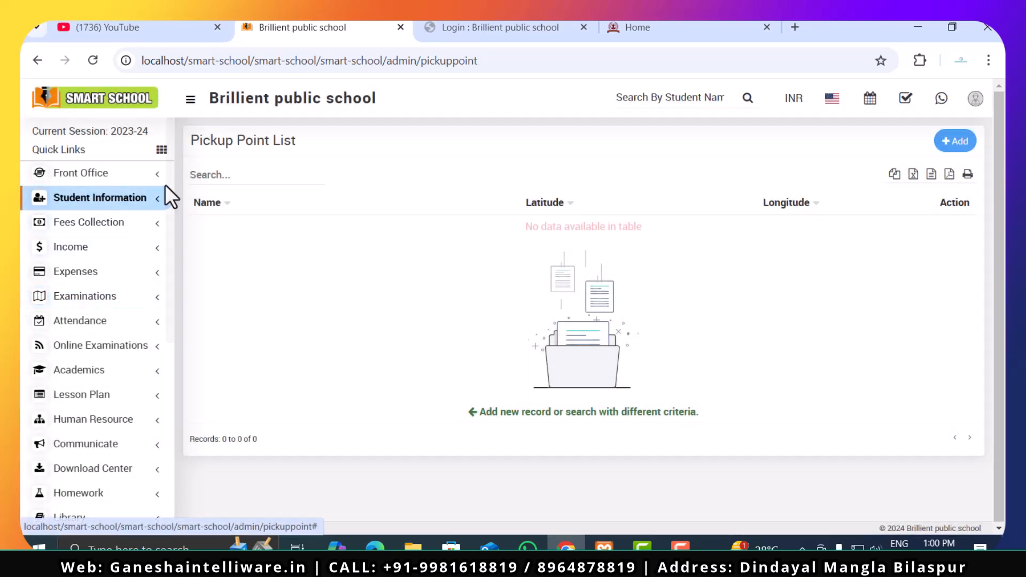
pyautogui.moveTo(170, 184); pyautogui.dragTo(168, 367)
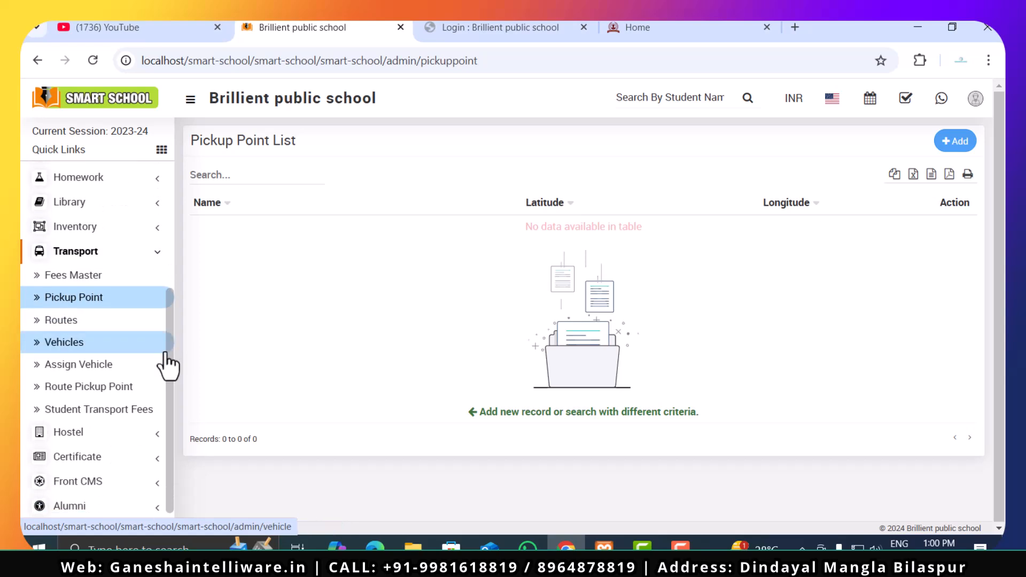
pyautogui.click(127, 321)
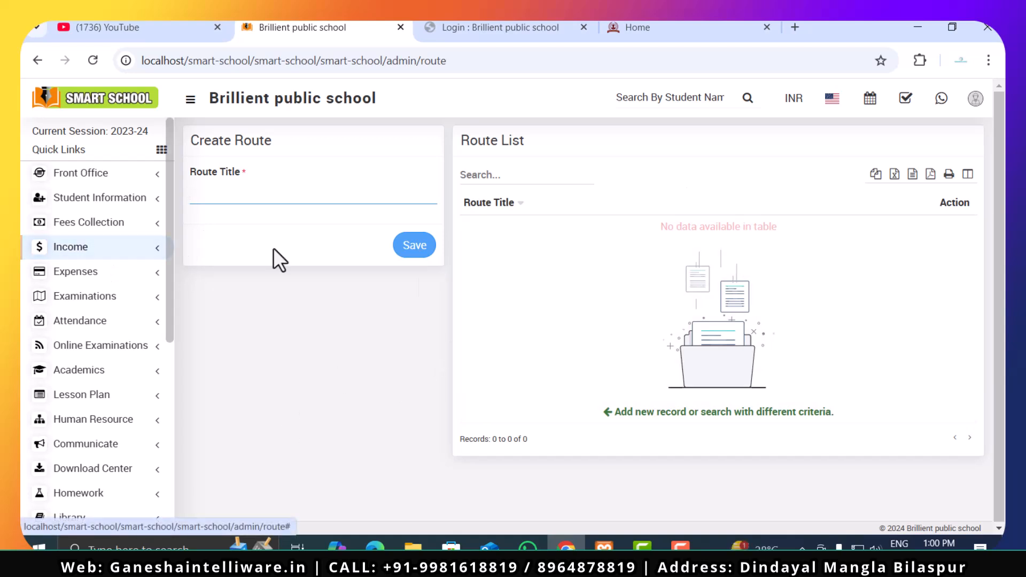
pyautogui.scroll(-6, 114, 396)
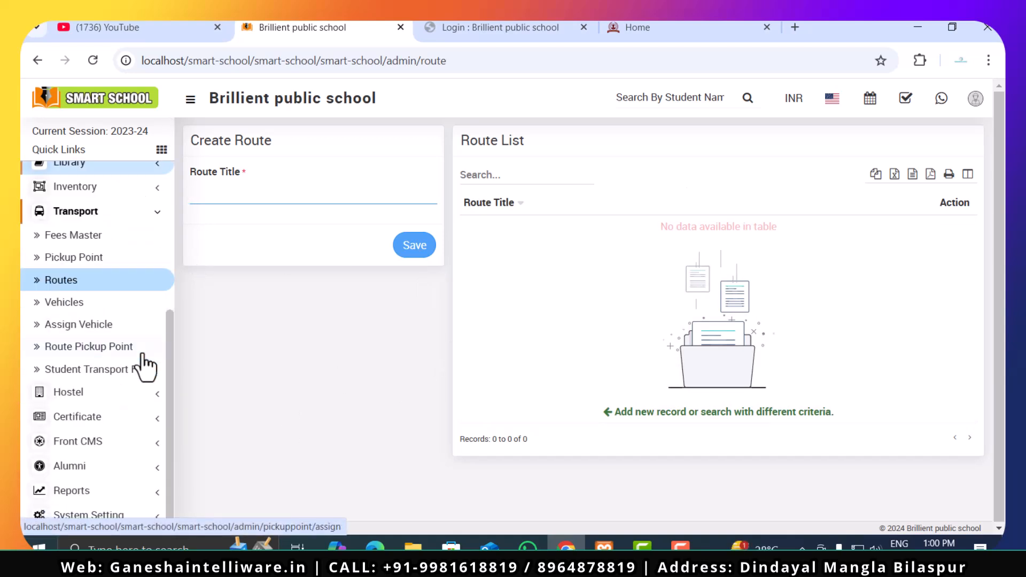
pyautogui.click(63, 303)
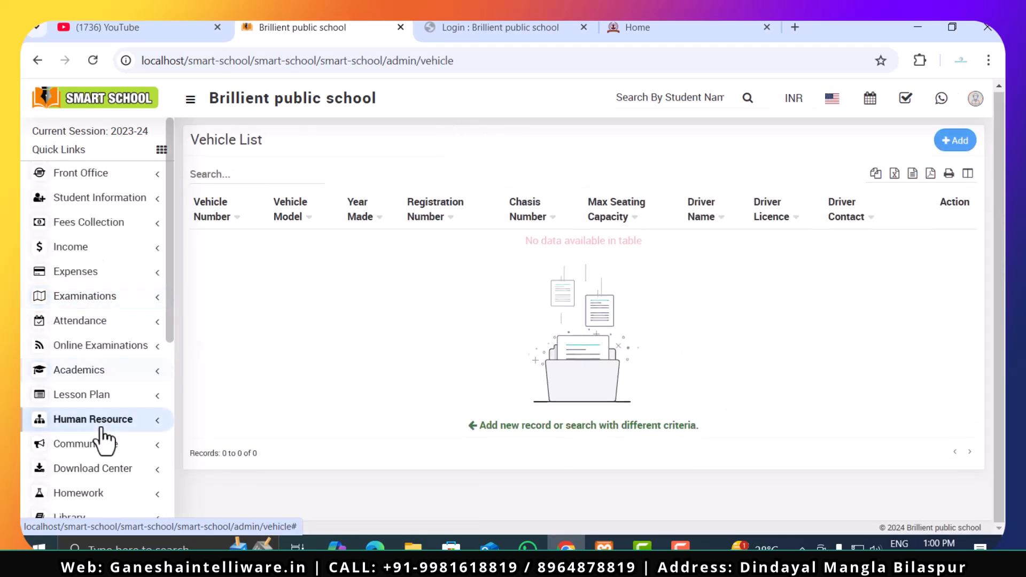
# - Open the Student Transport Fees page and search the fees for Class 5, section A
pyautogui.scroll(-6, 153, 332)
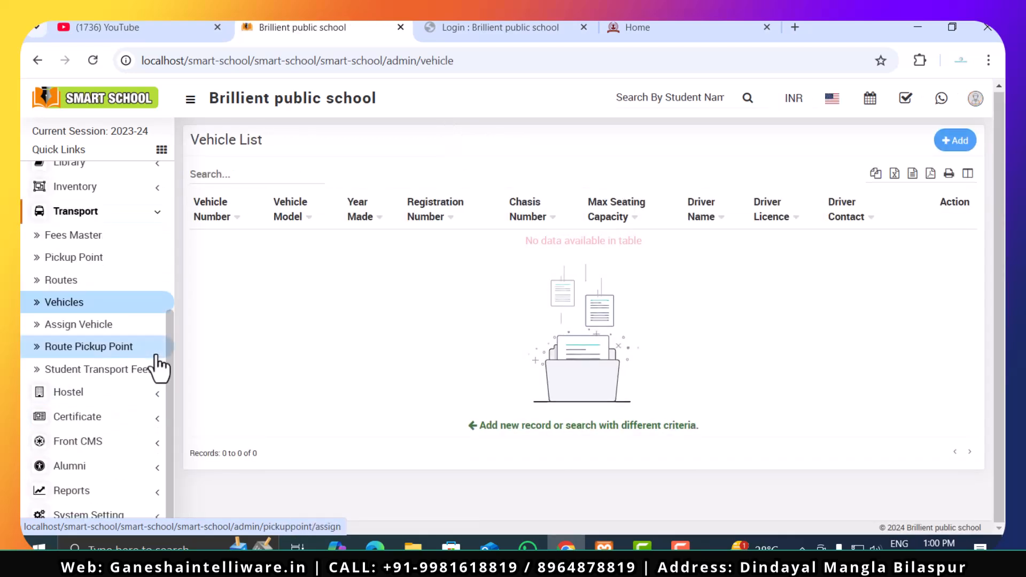
pyautogui.click(111, 374)
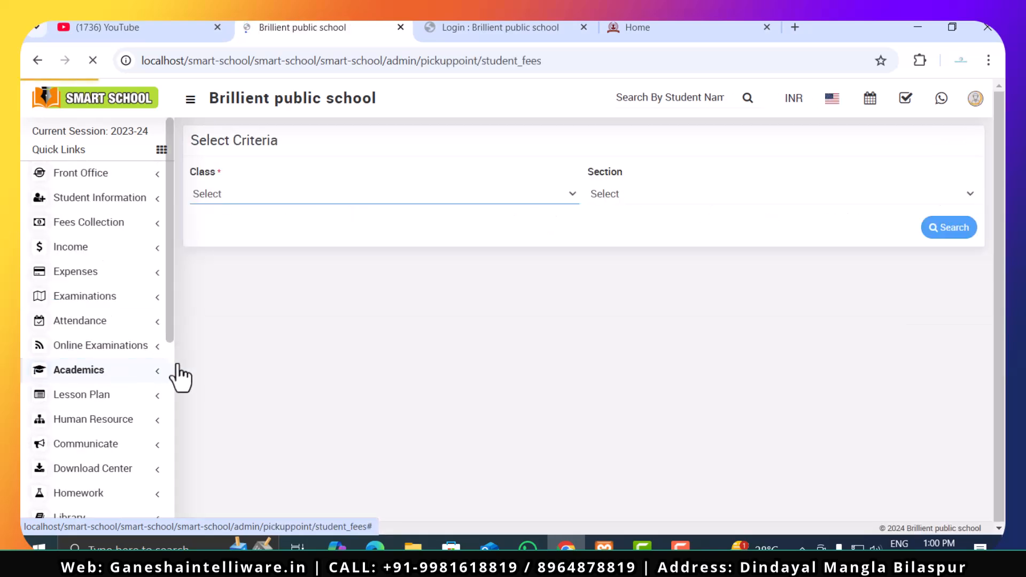
pyautogui.click(419, 198)
pyautogui.click(414, 235)
pyautogui.click(627, 203)
pyautogui.click(633, 235)
pyautogui.click(945, 230)
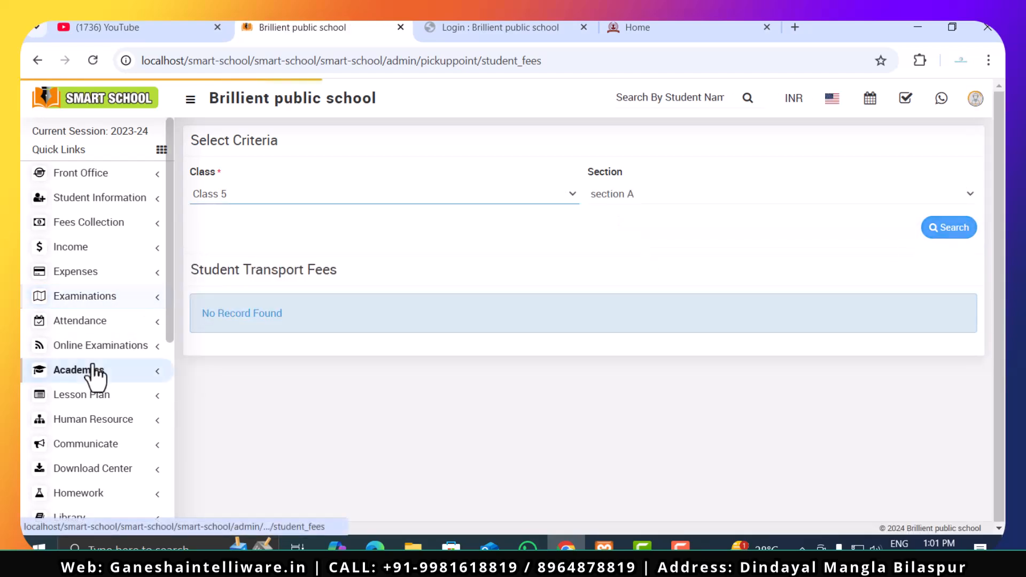
# - Open the Hostel module's Hostel page and examine the type choices and other fields of the Add Hostel form
pyautogui.scroll(-6, 95, 392)
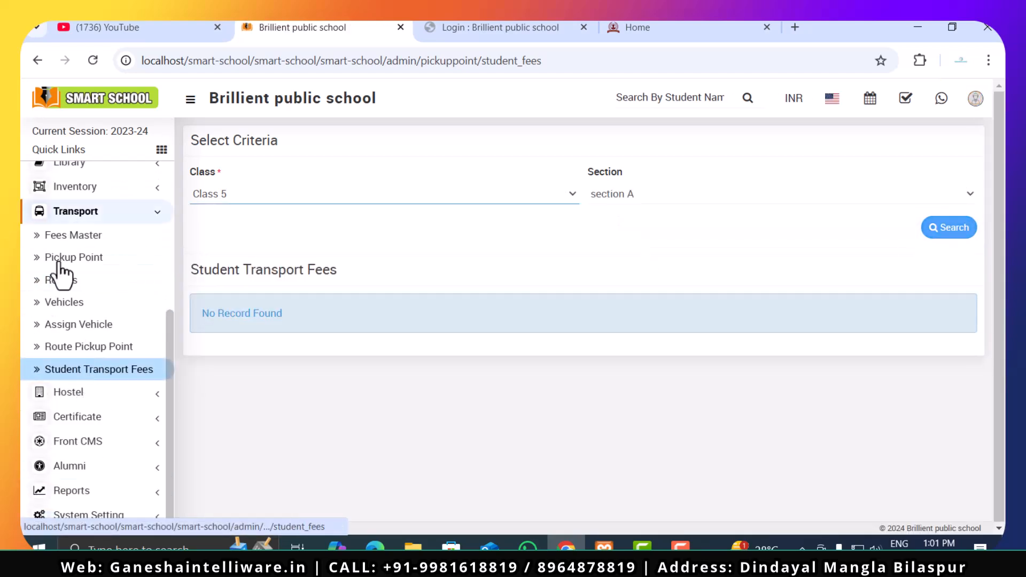
pyautogui.click(103, 217)
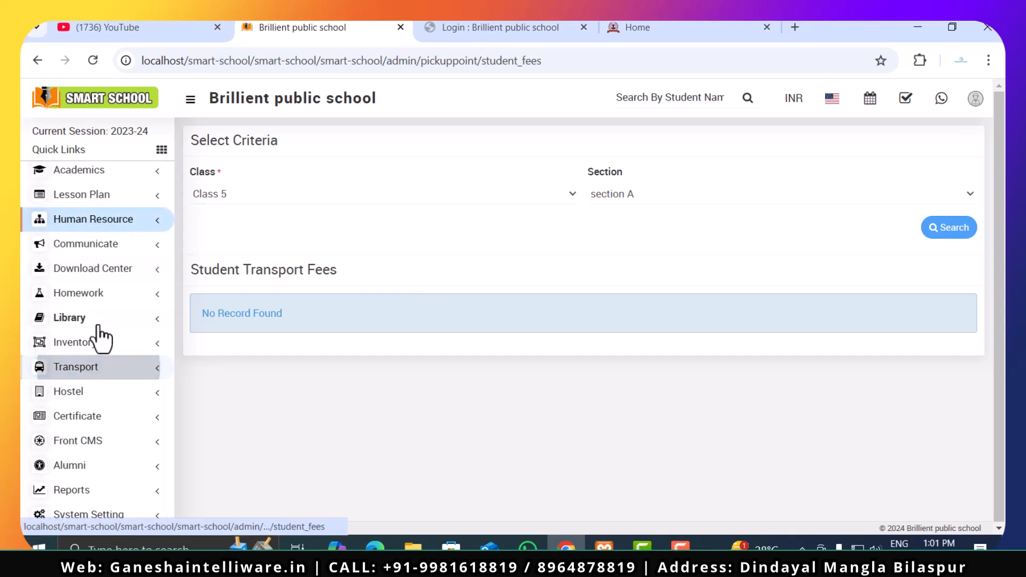
pyautogui.click(134, 393)
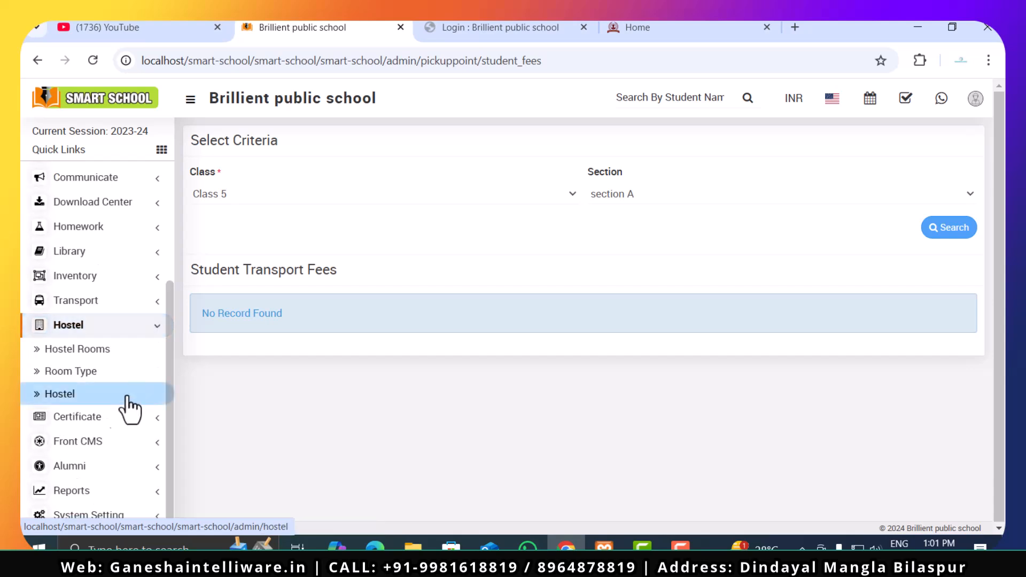
pyautogui.click(62, 401)
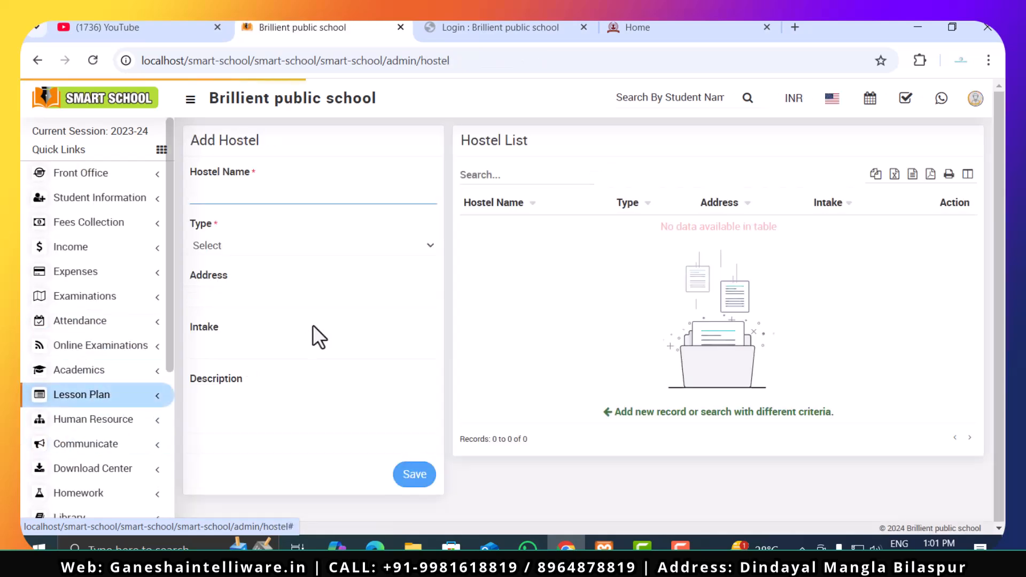
pyautogui.click(247, 247)
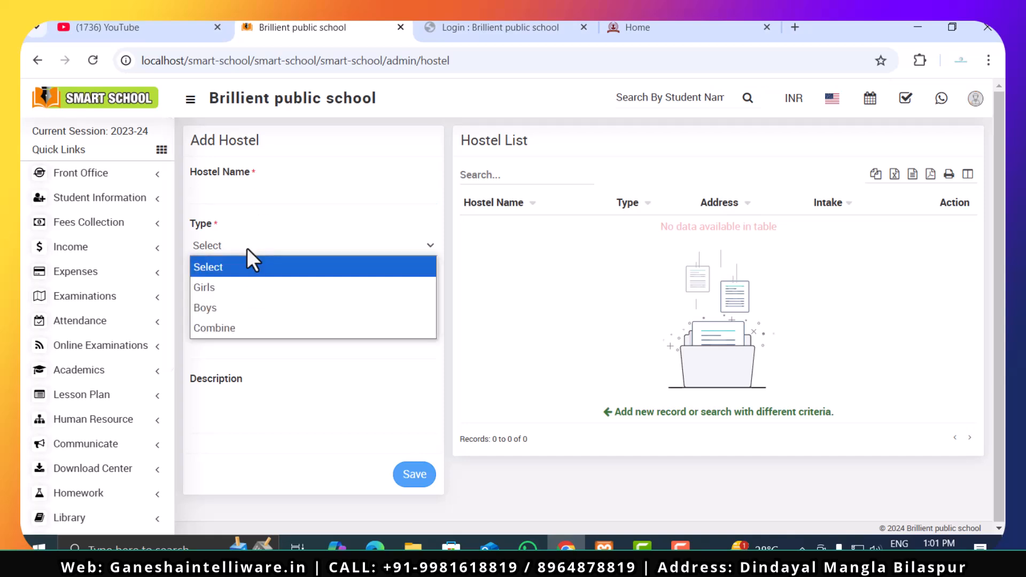
pyautogui.click(261, 238)
pyautogui.click(233, 306)
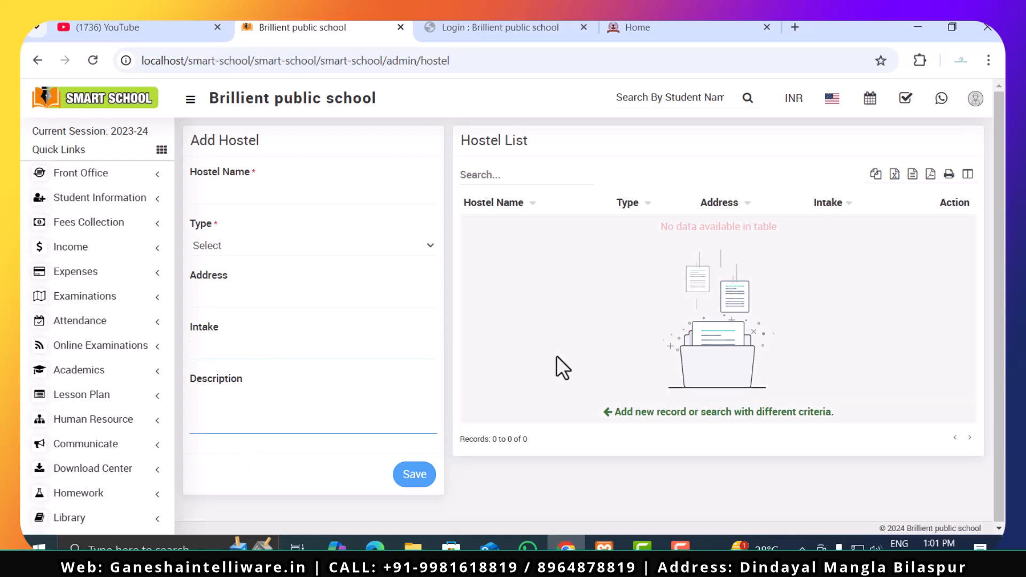
# - View the Hostel module's Room Type and Hostel Rooms pages with their add forms
pyautogui.scroll(-5, 97, 416)
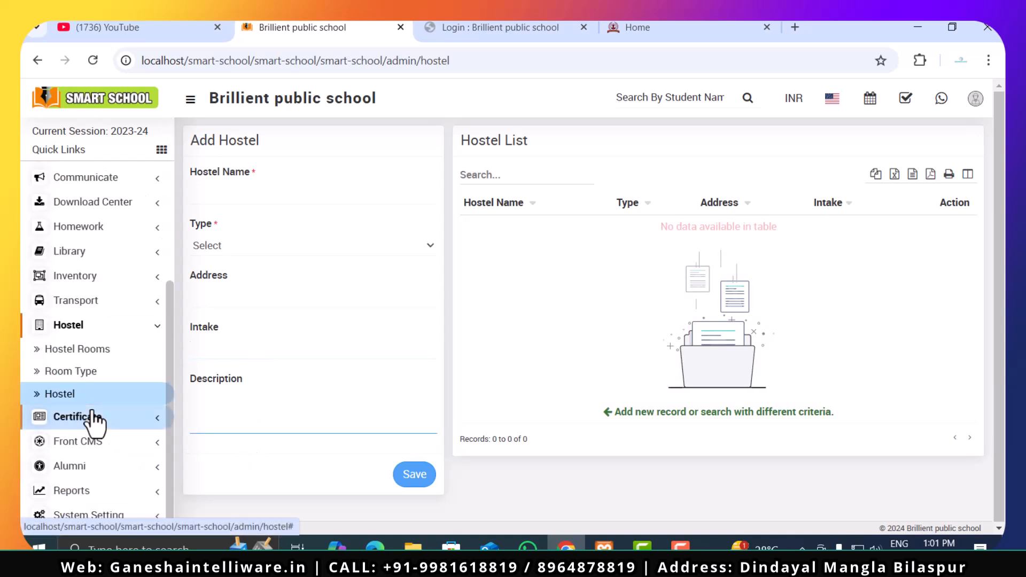
pyautogui.click(90, 372)
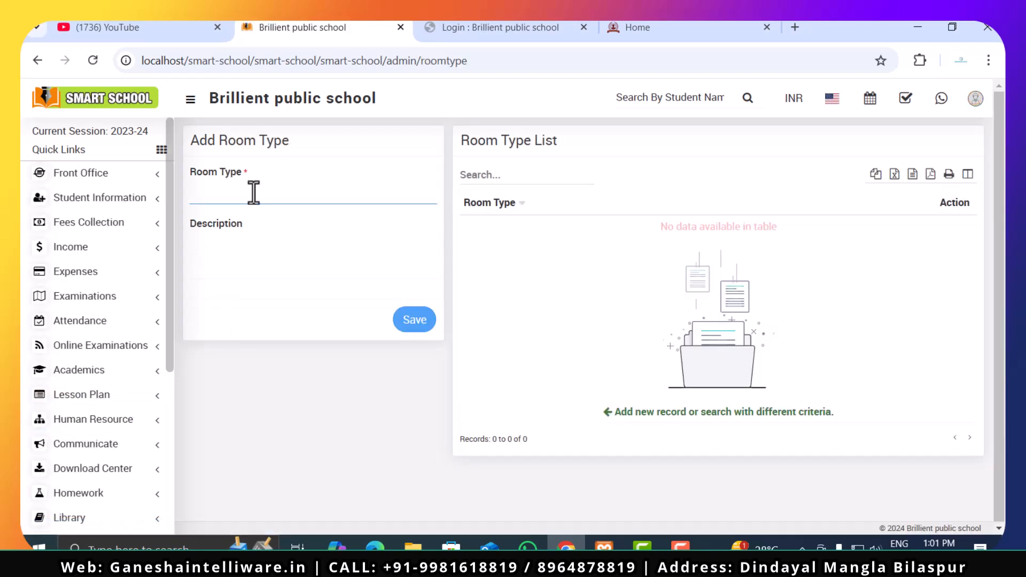
pyautogui.scroll(-5, 69, 446)
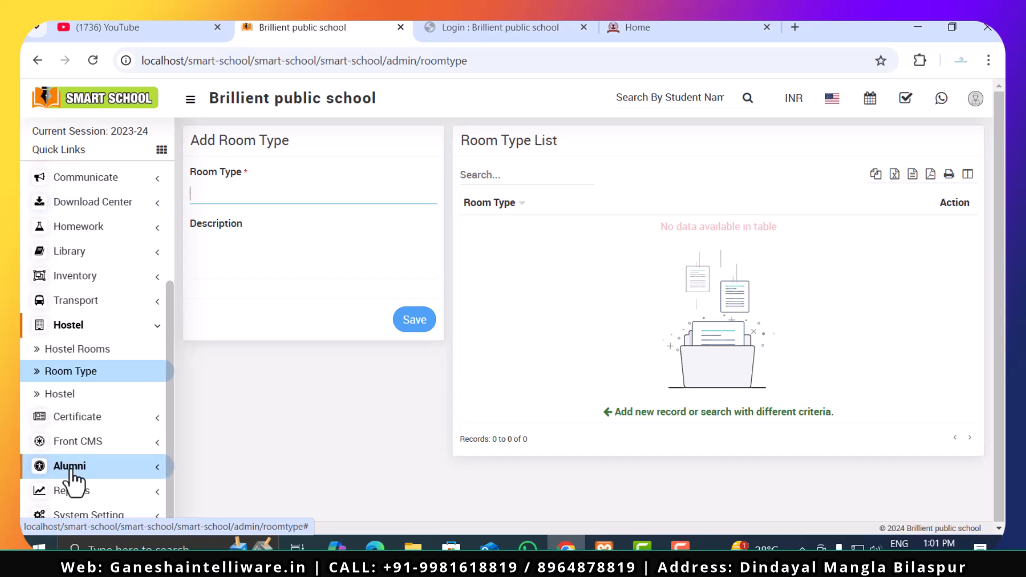
pyautogui.click(80, 353)
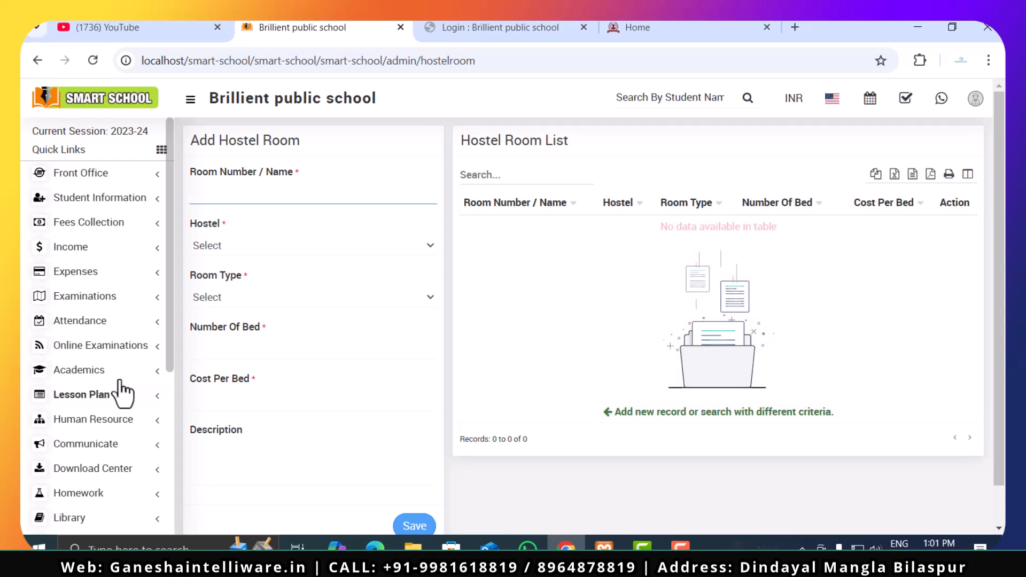
# - Open the Certificate module's Student Certificate page and review the header, body, footer, design and photo fields of its add form
pyautogui.scroll(-5, 137, 465)
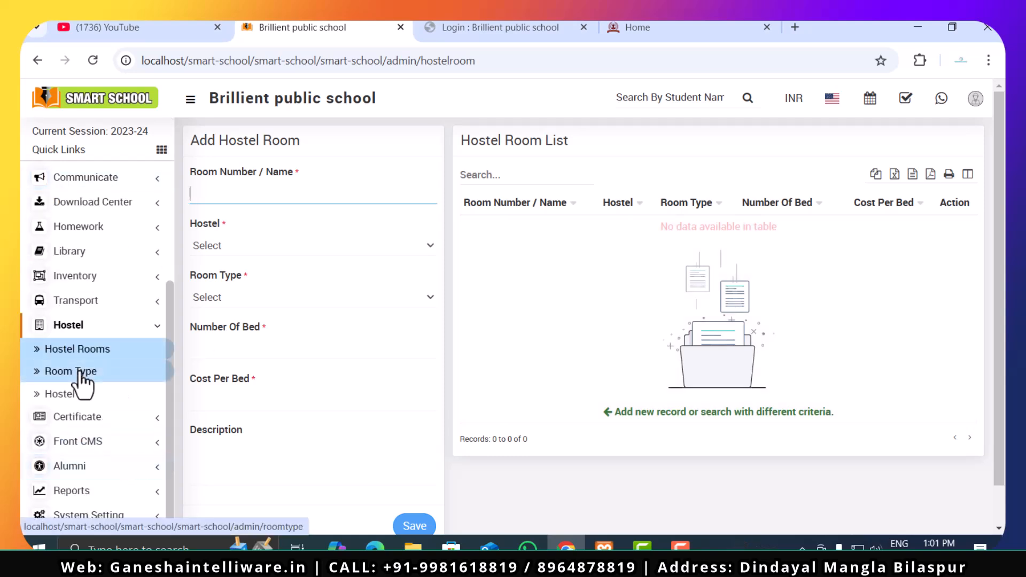
pyautogui.click(86, 327)
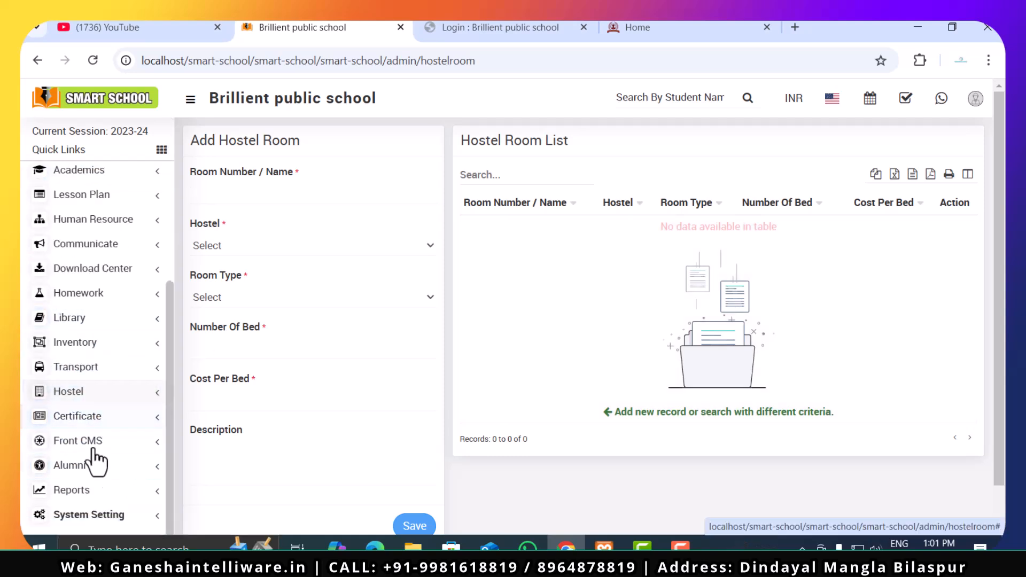
pyautogui.click(102, 420)
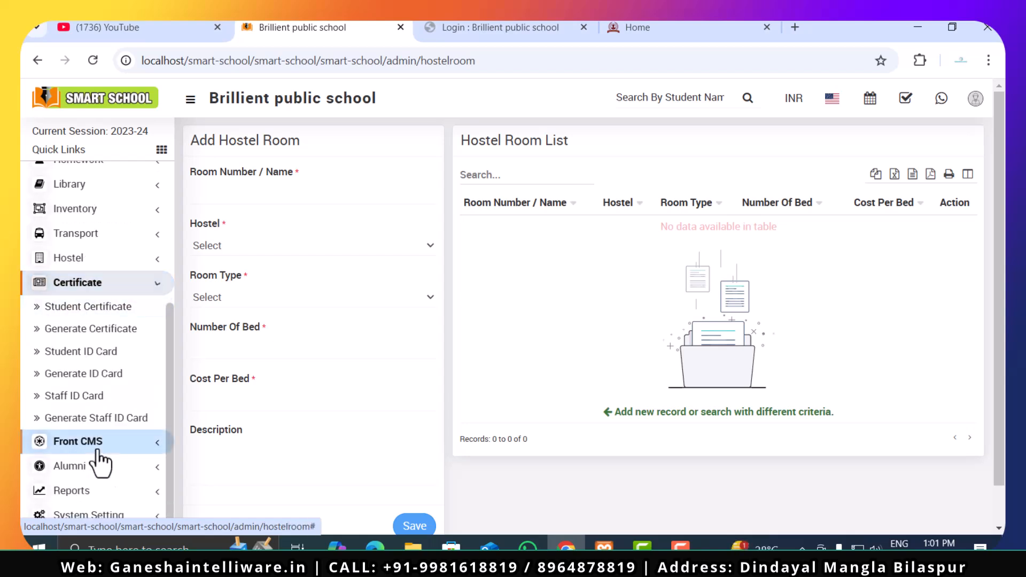
pyautogui.click(92, 309)
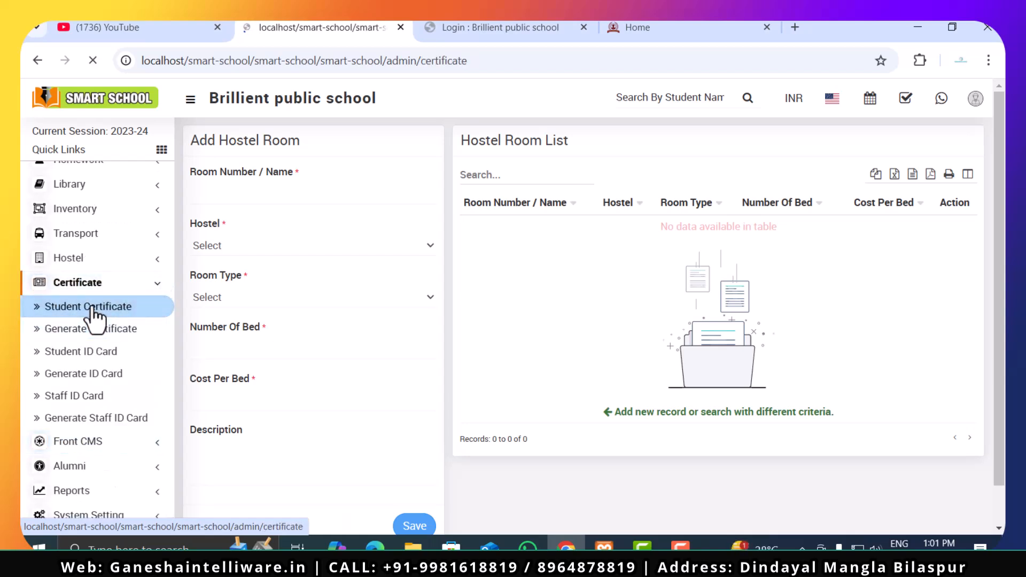
pyautogui.click(283, 198)
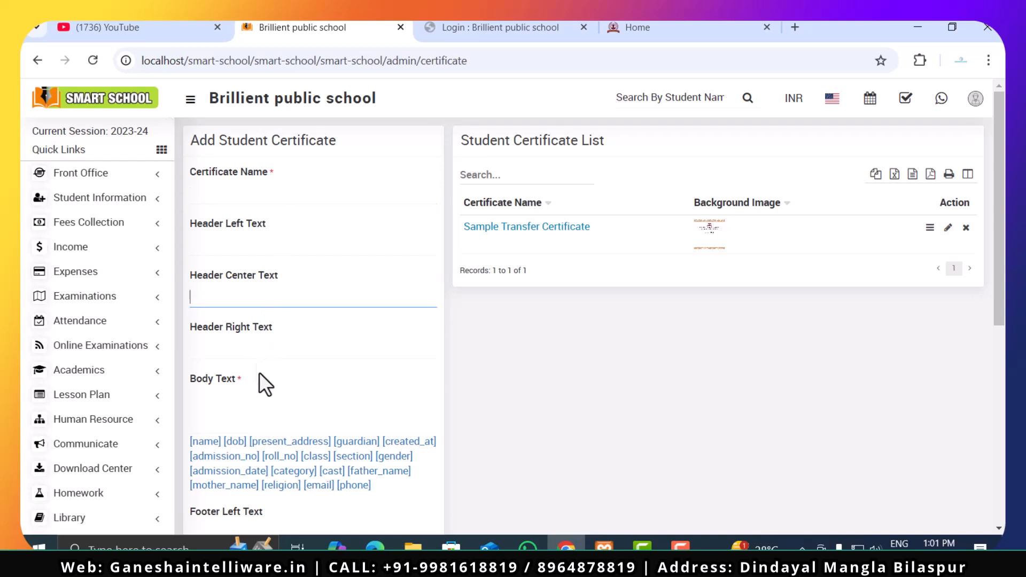
pyautogui.scroll(-3, 257, 405)
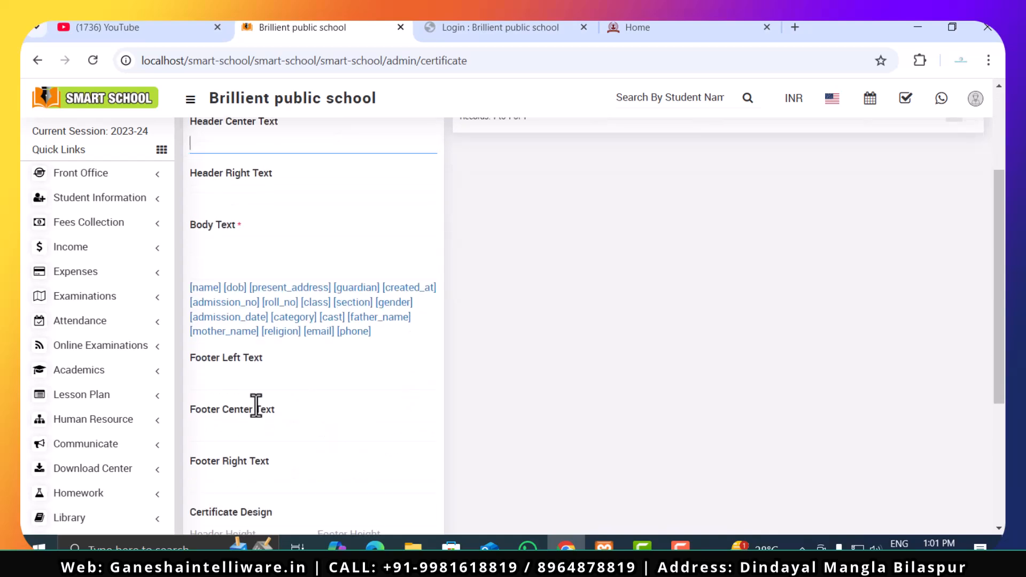
pyautogui.scroll(-4, 275, 423)
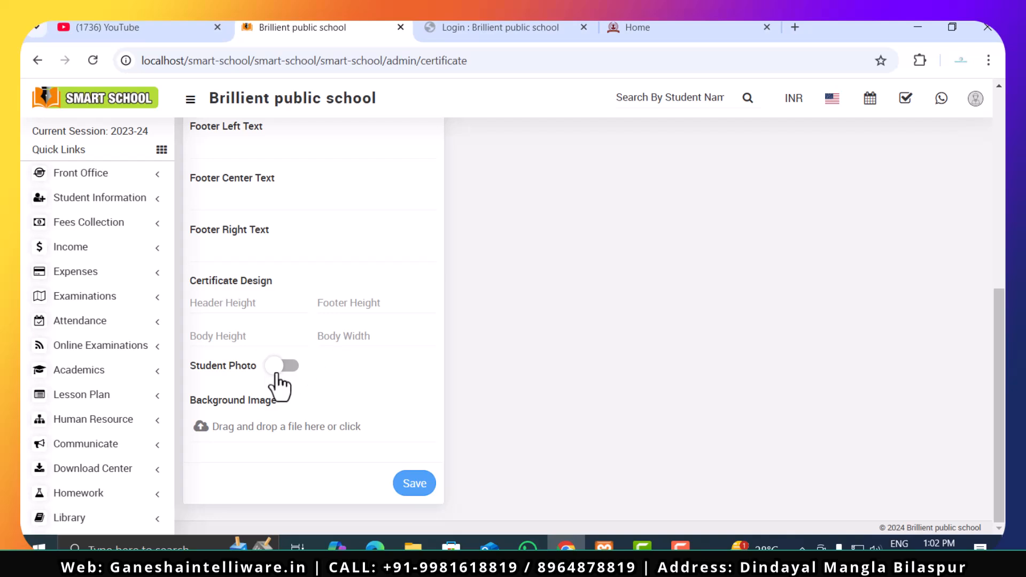
pyautogui.scroll(8, 347, 373)
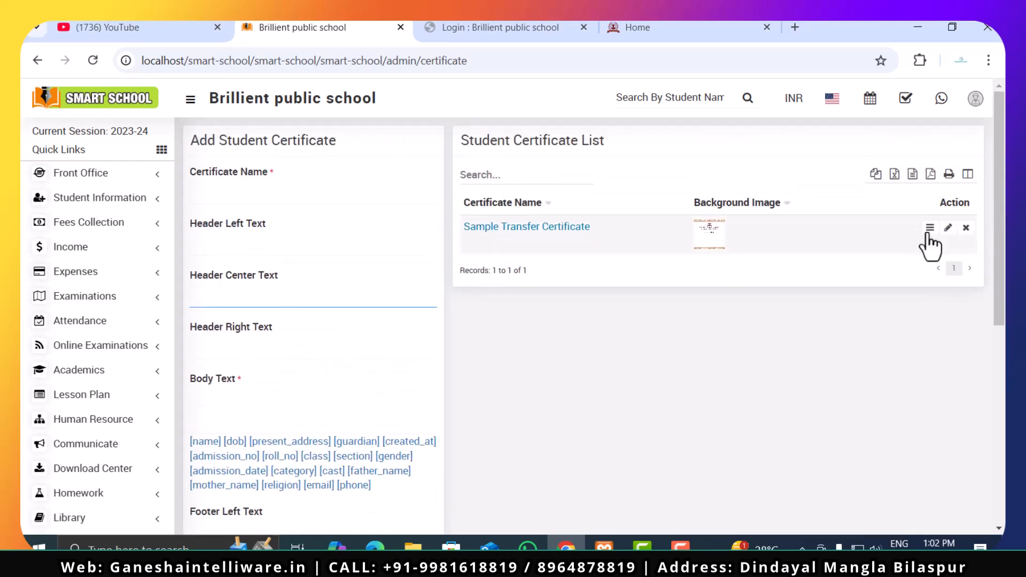
# - Preview the Sample Transfer Certificate, look through its full layout and close the preview
pyautogui.click(930, 228)
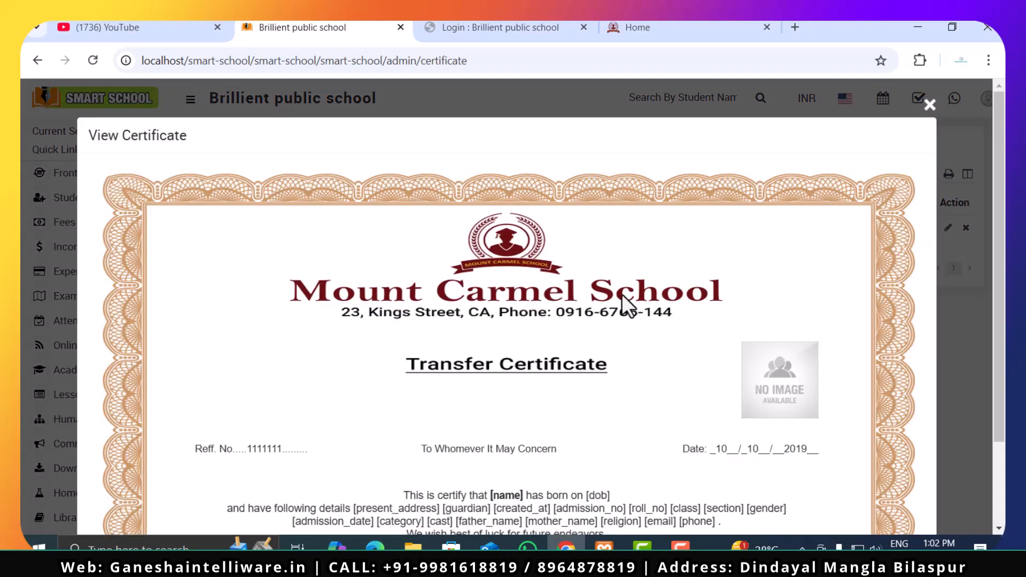
pyautogui.scroll(-2, 623, 305)
pyautogui.scroll(2, 346, 263)
pyautogui.click(930, 109)
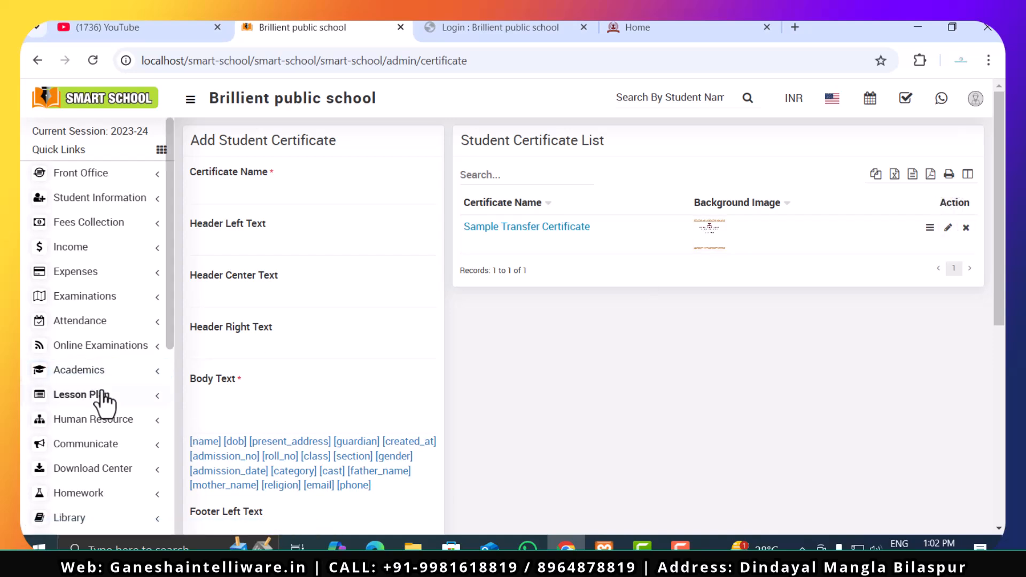
# - Open the Generate Certificate page and examine the class, section and certificate choices
pyautogui.scroll(-5, 103, 406)
pyautogui.click(21, 331)
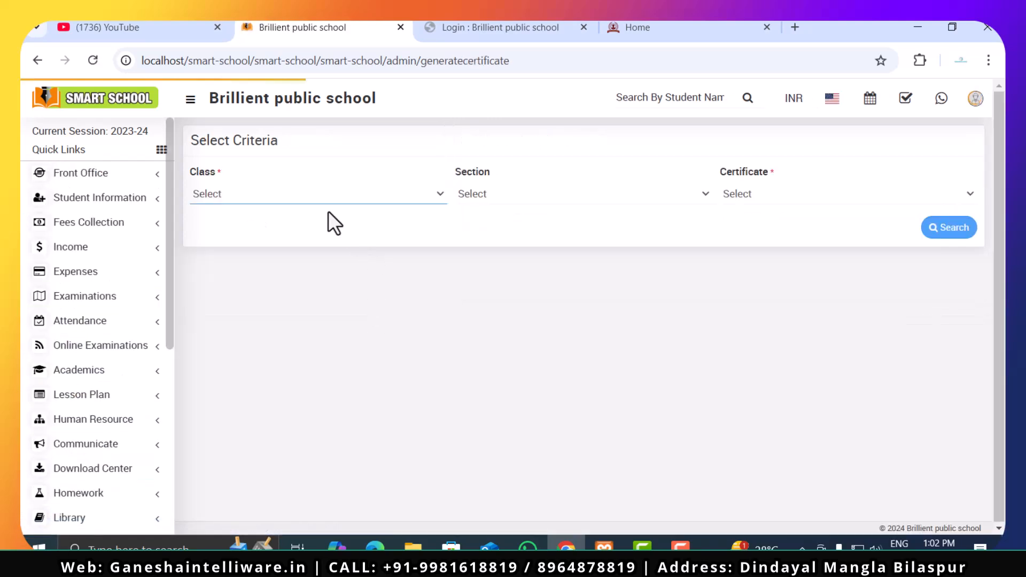
pyautogui.click(329, 199)
pyautogui.click(328, 198)
pyautogui.click(547, 196)
pyautogui.click(737, 194)
# - Search Class 5, section A students for the Sample Transfer Certificate and try to generate the certificate
pyautogui.click(319, 196)
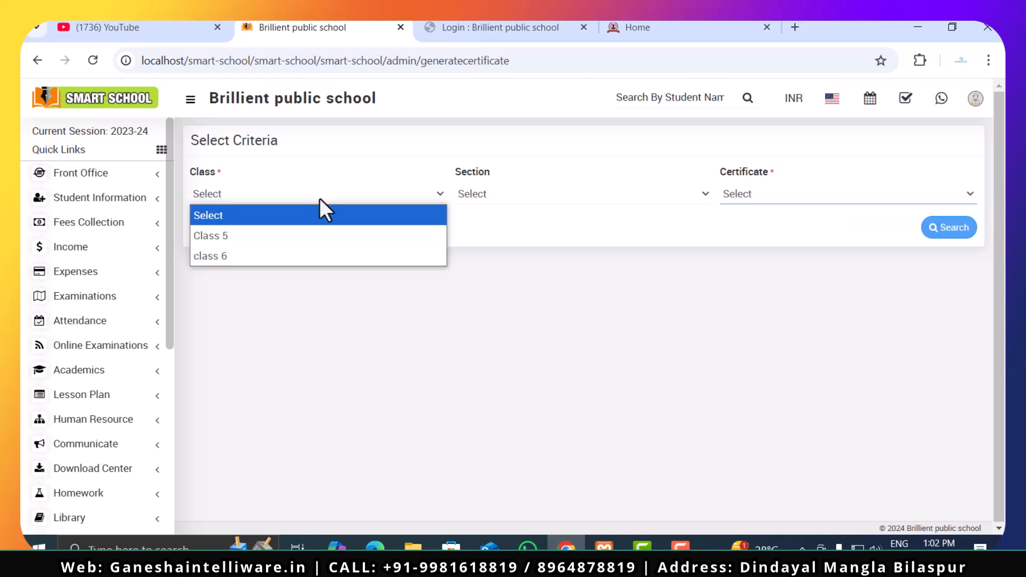
pyautogui.click(303, 235)
pyautogui.click(535, 196)
pyautogui.click(658, 235)
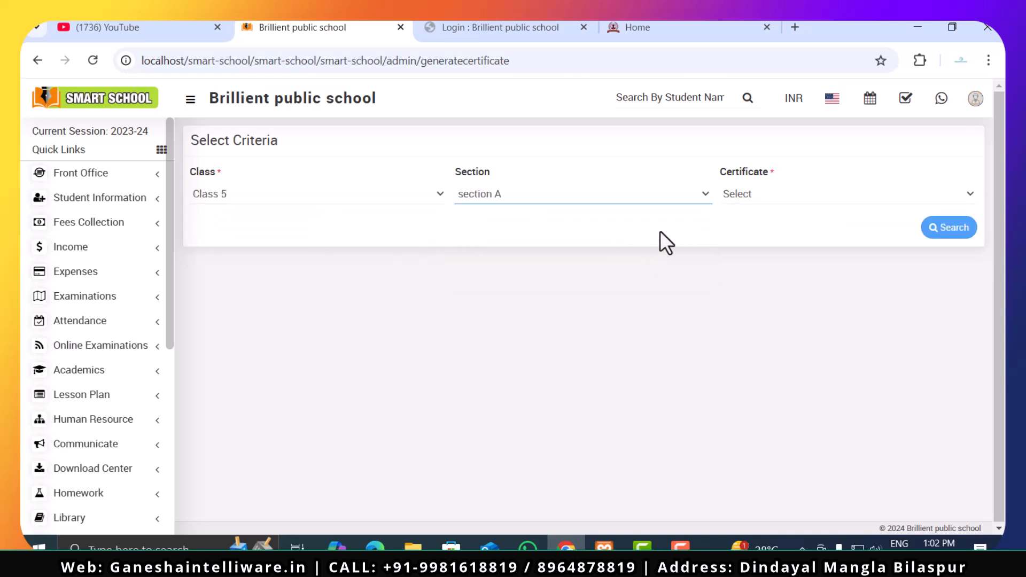
pyautogui.click(750, 195)
pyautogui.click(759, 216)
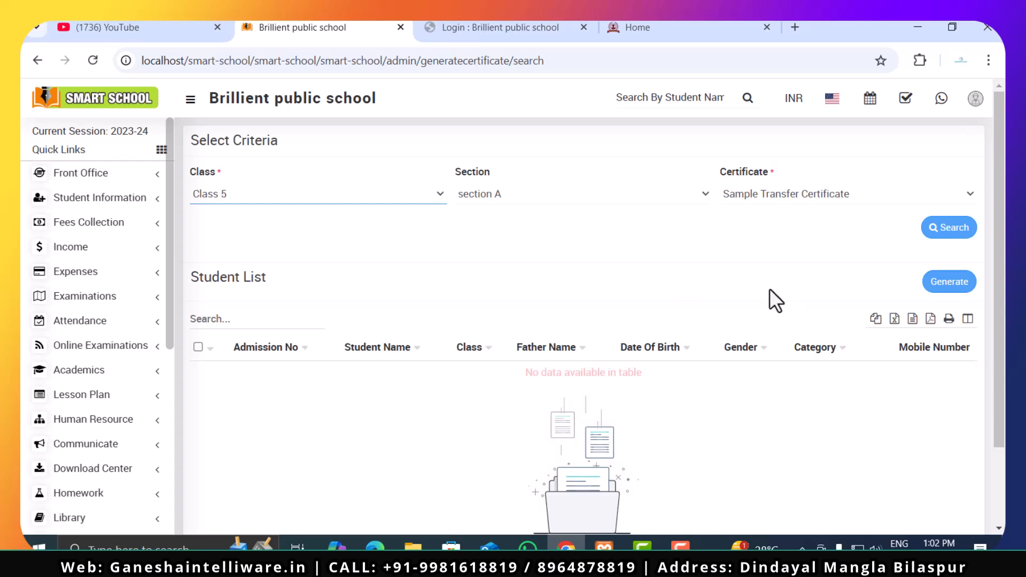
pyautogui.click(960, 282)
pyautogui.click(645, 159)
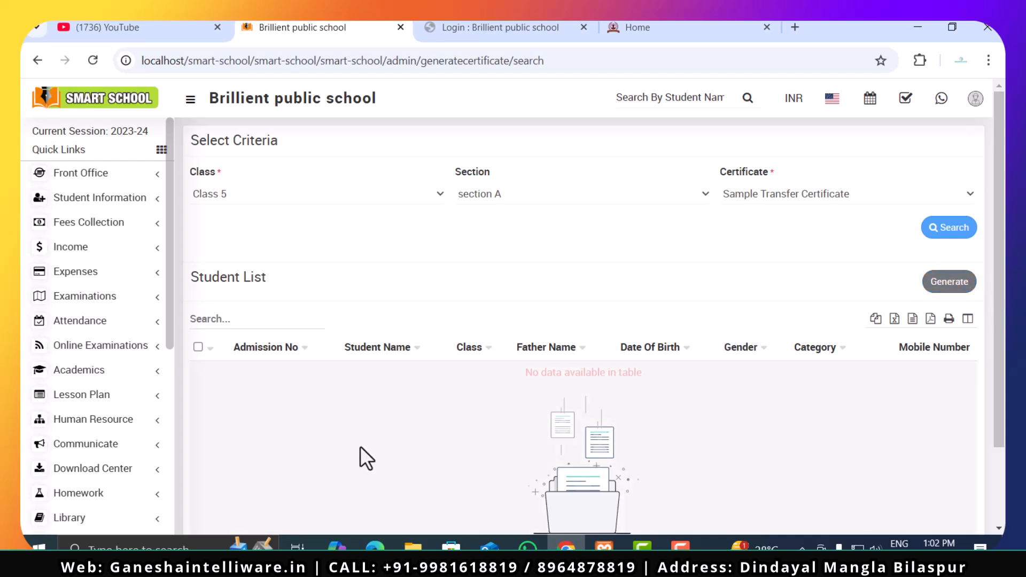
# - Open the Certificate module's Student ID Card page and view its add form and ID card list
pyautogui.scroll(-6, 146, 465)
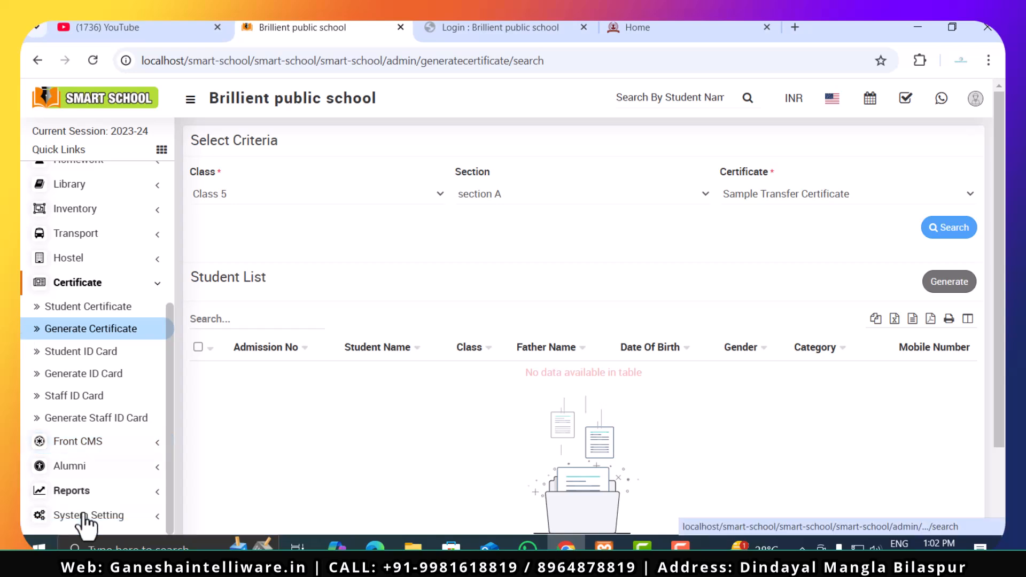
pyautogui.click(92, 357)
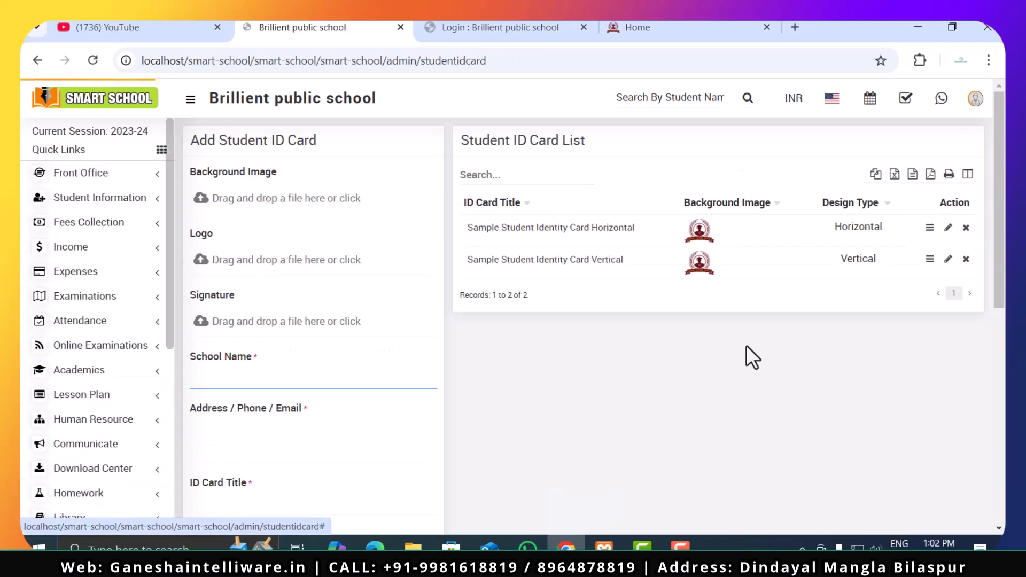
# - Preview the Sample Student Identity Card Horizontal, close it and examine the display switches in the Add Student ID Card form
pyautogui.click(929, 232)
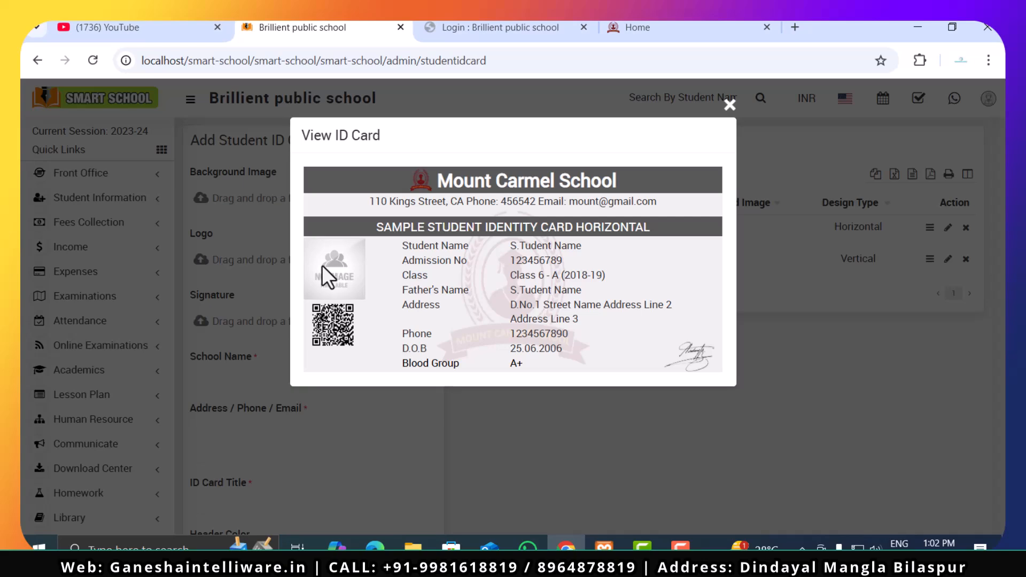
pyautogui.click(729, 105)
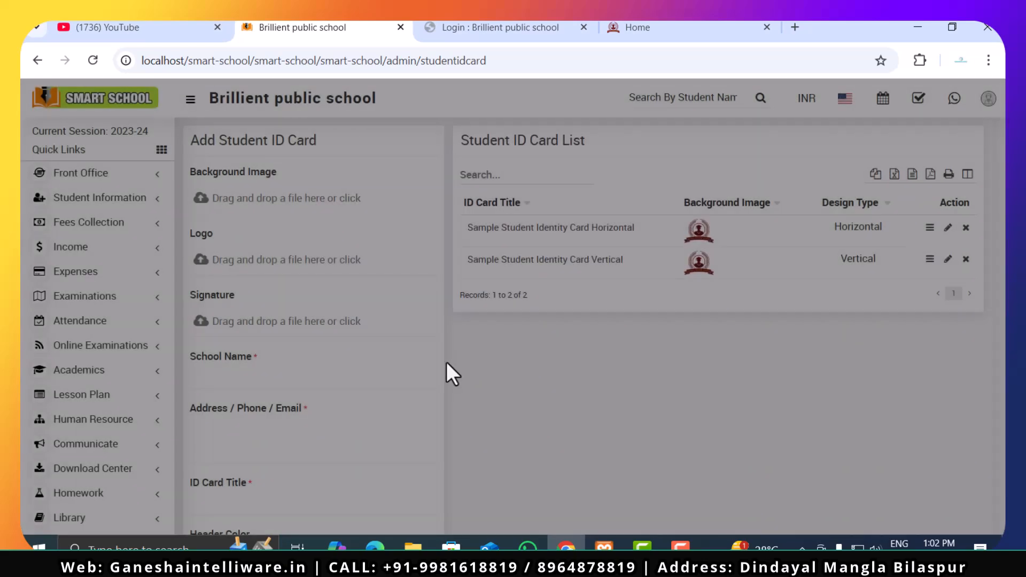
pyautogui.scroll(-1, 366, 357)
pyautogui.scroll(-6, 366, 357)
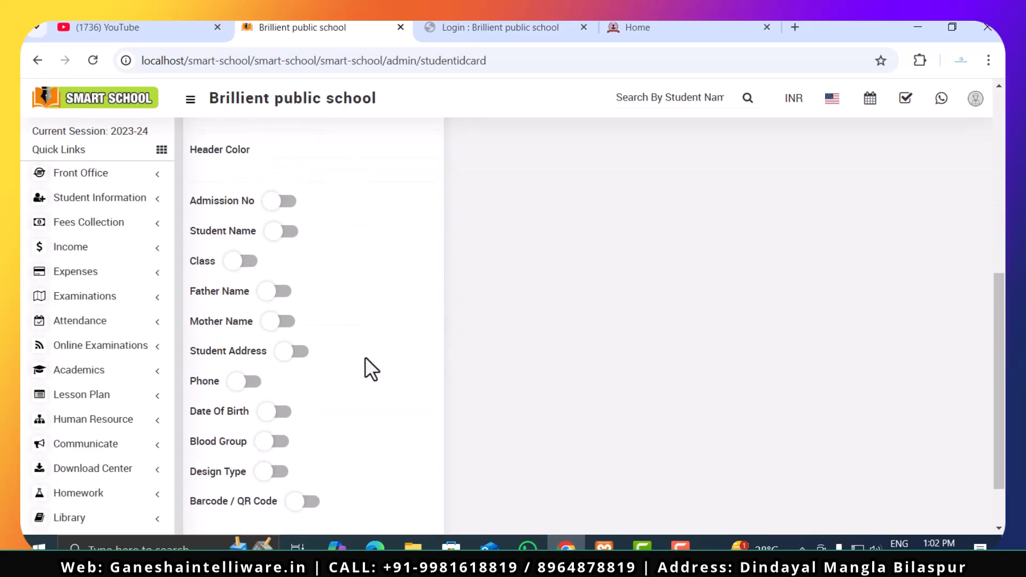
pyautogui.scroll(-2, 365, 358)
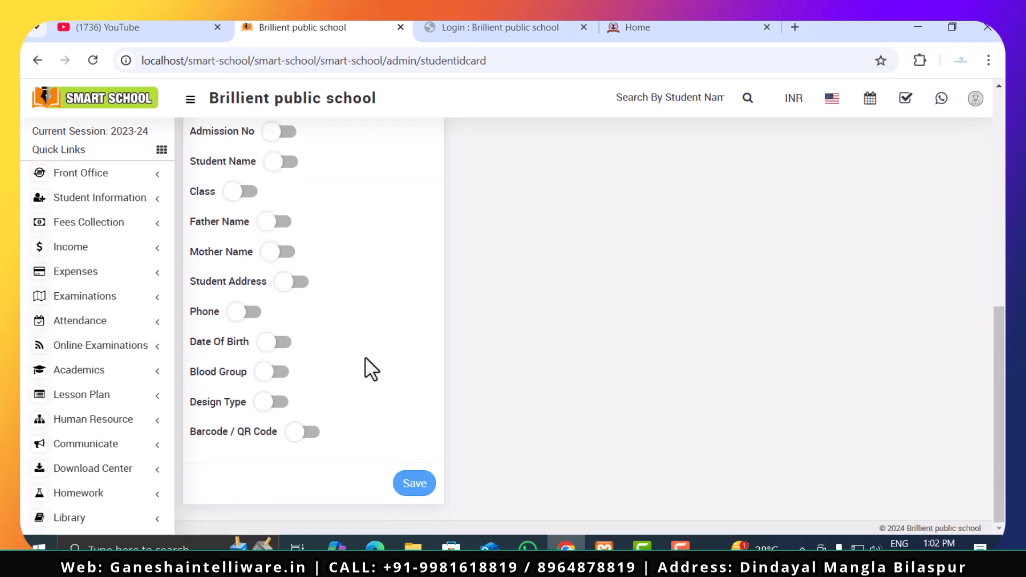
pyautogui.scroll(3, 251, 281)
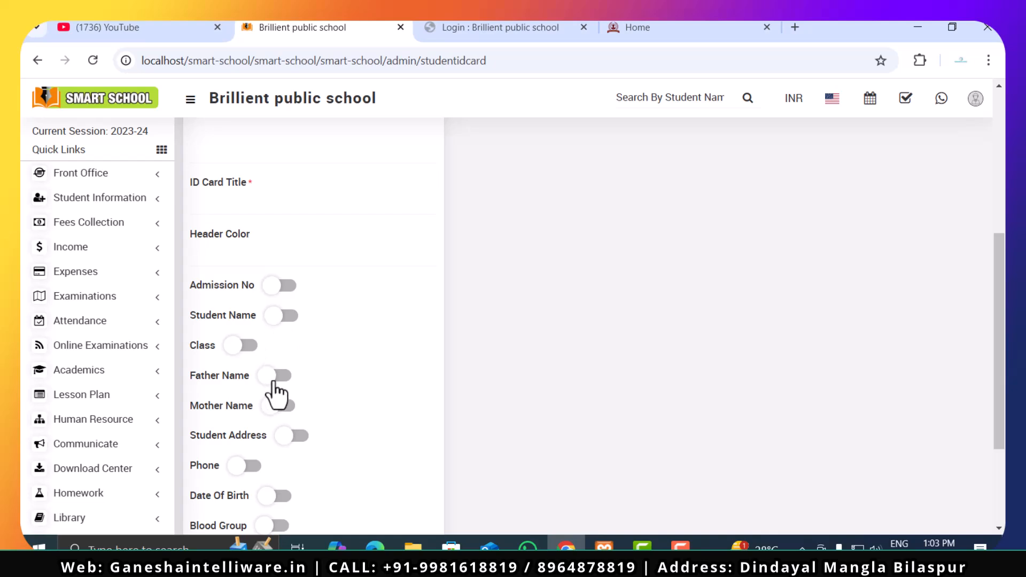
pyautogui.scroll(6, 276, 393)
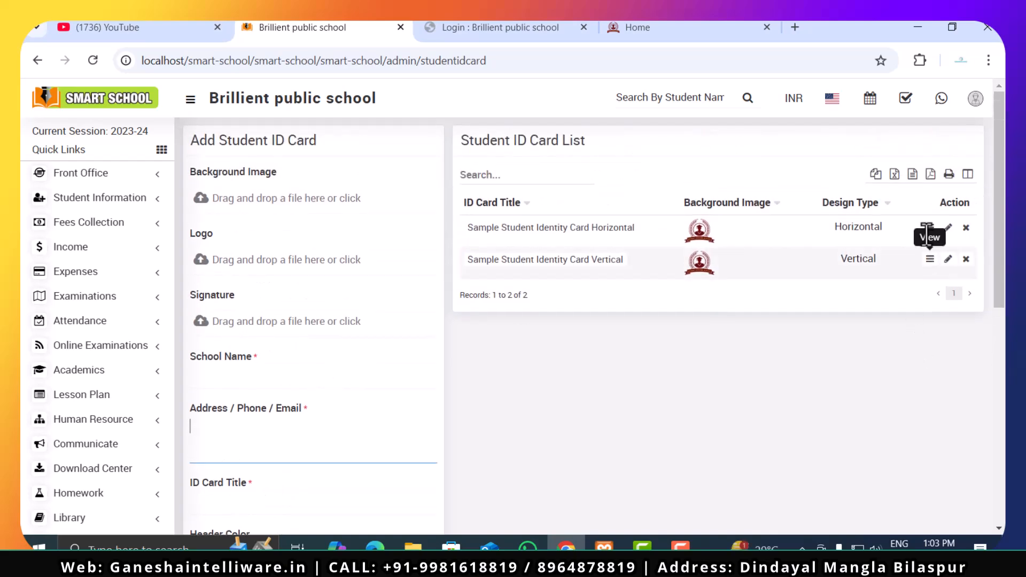
# - Preview the horizontal sample student ID card again and compare its layout with the add form's fields
pyautogui.click(928, 227)
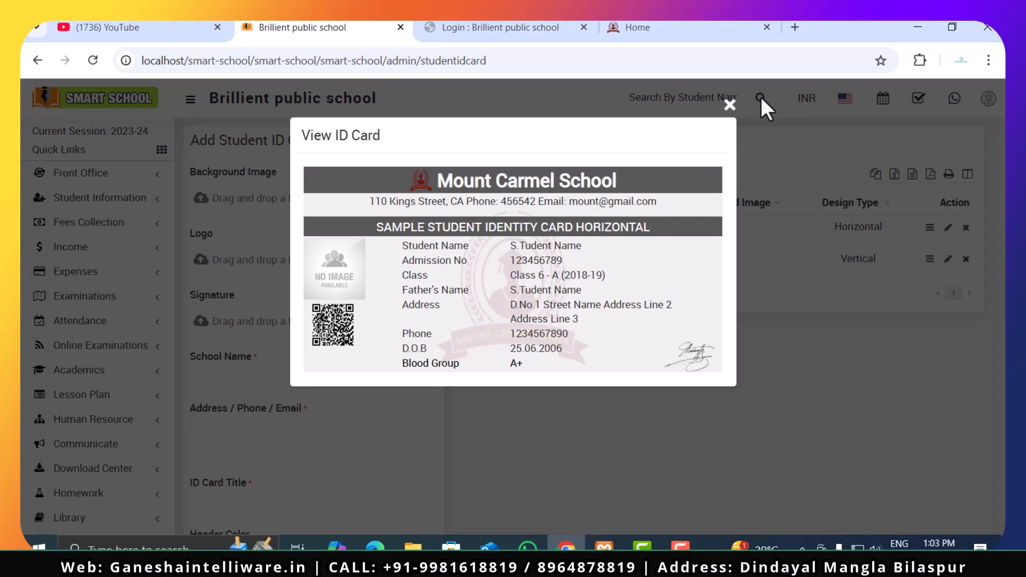
pyautogui.click(730, 104)
pyautogui.scroll(-7, 523, 359)
pyautogui.scroll(2, 524, 359)
pyautogui.scroll(-3, 524, 360)
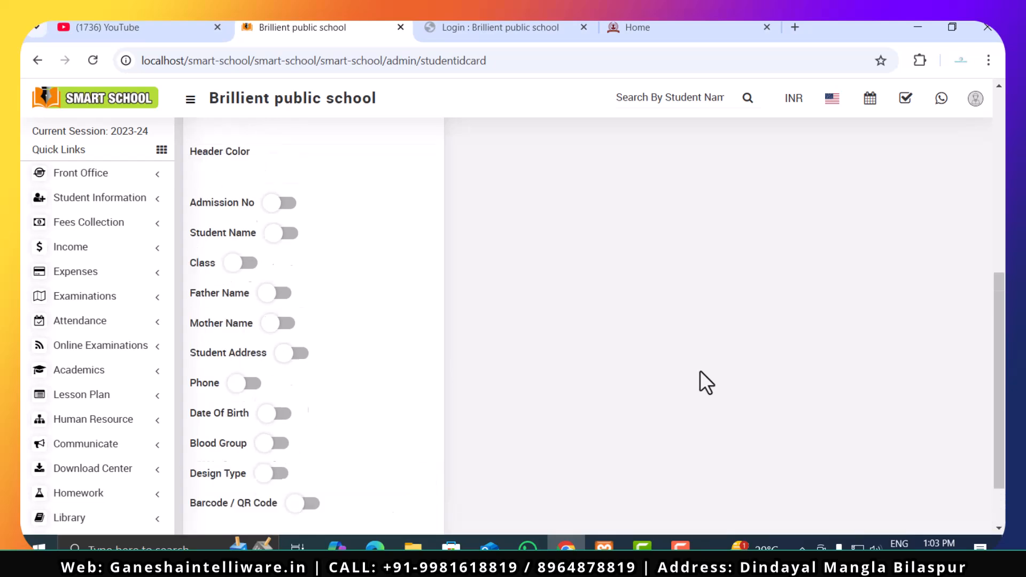
pyautogui.scroll(9, 700, 371)
pyautogui.scroll(-4, 700, 371)
pyautogui.scroll(4, 700, 373)
pyautogui.scroll(-5, 700, 373)
pyautogui.scroll(4, 700, 372)
pyautogui.scroll(-3, 700, 372)
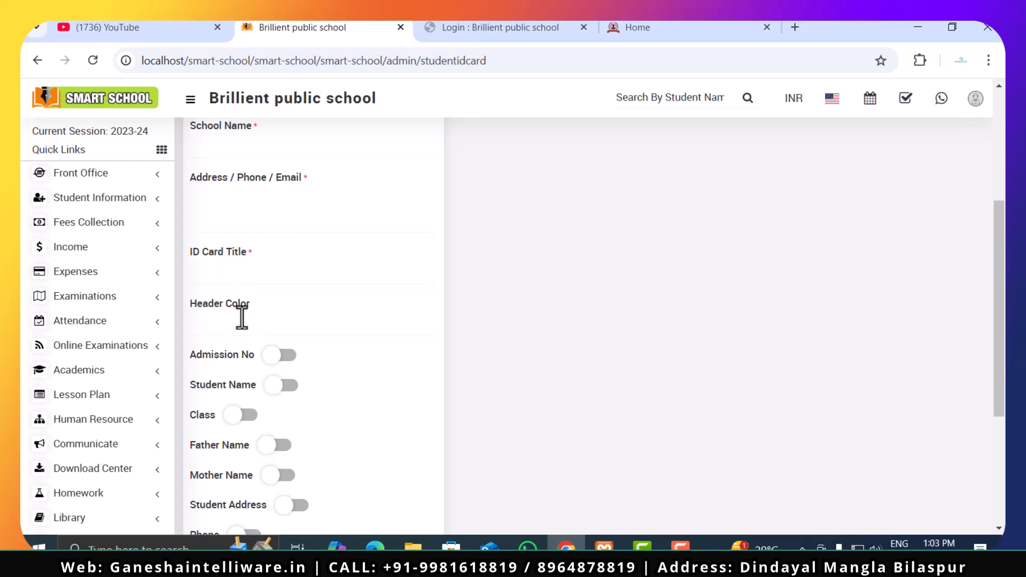
# - Set the new student ID card's header color to #2539e0 and recheck the horizontal sample's preview
pyautogui.click(242, 319)
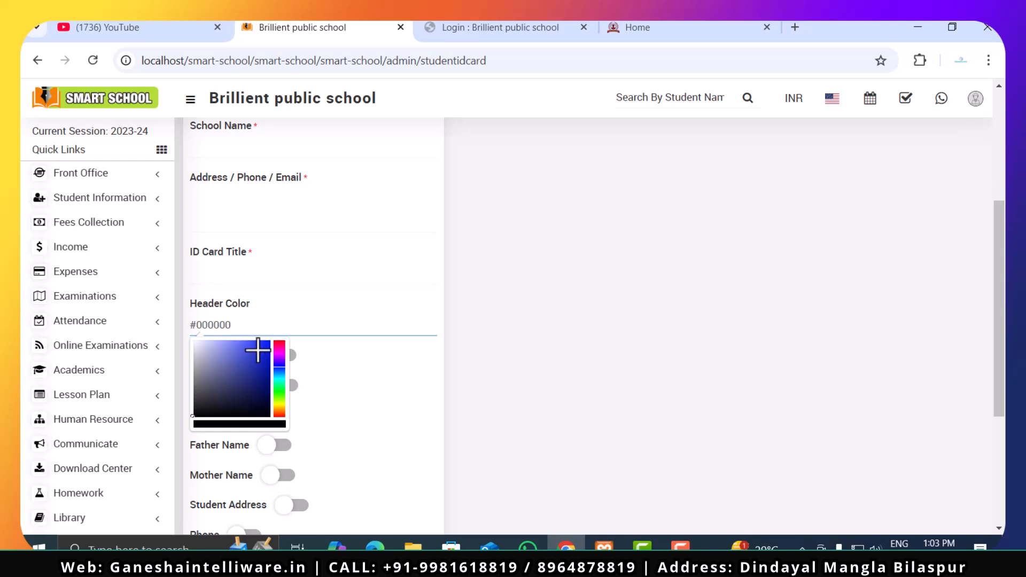
pyautogui.click(376, 406)
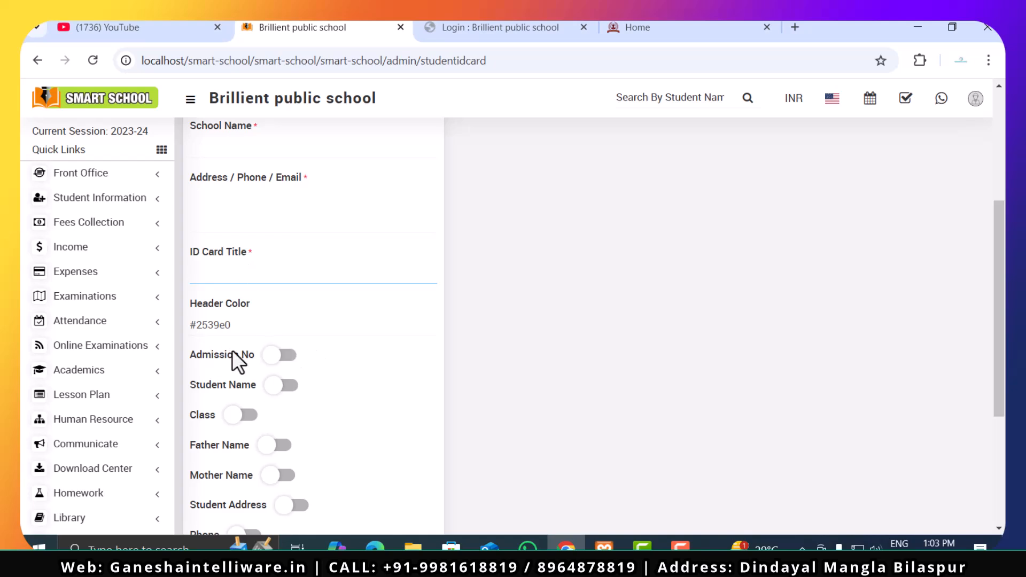
pyautogui.scroll(5, 231, 334)
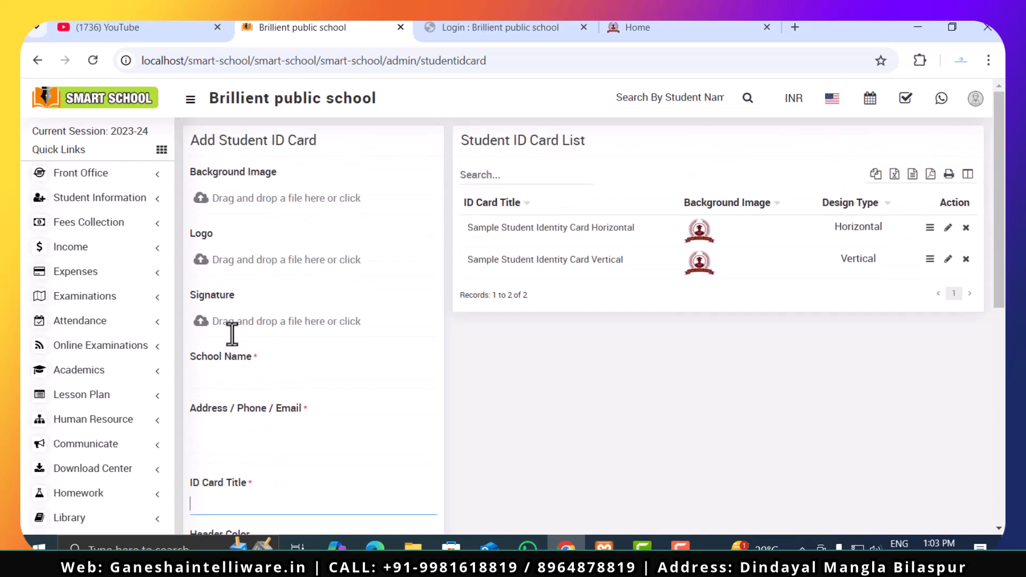
pyautogui.click(930, 227)
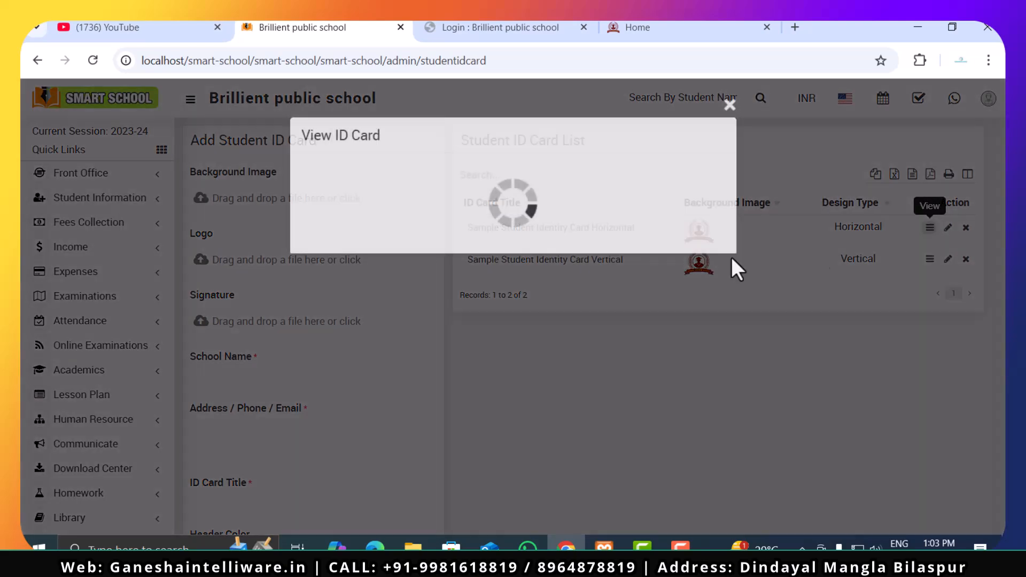
pyautogui.click(729, 104)
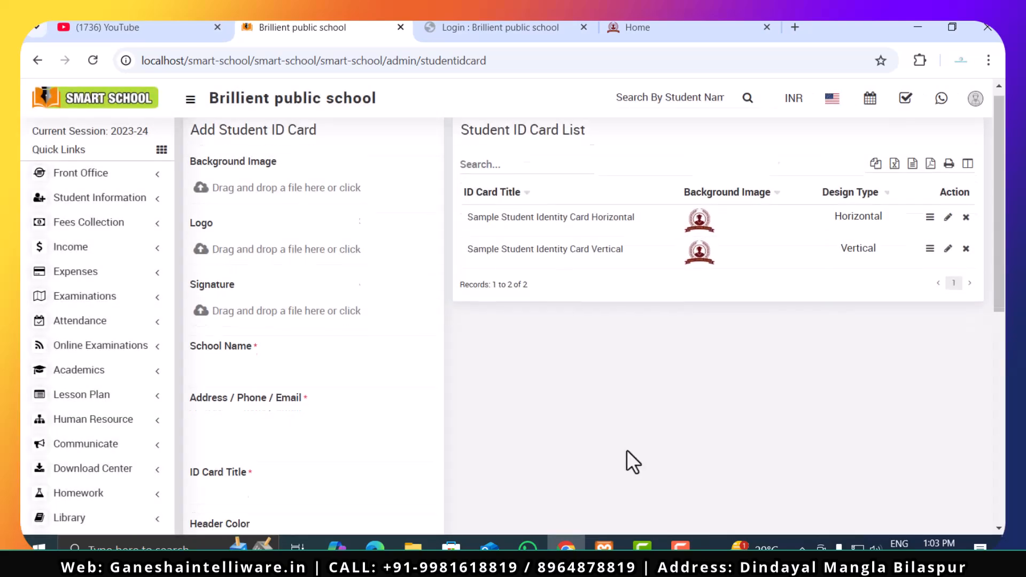
# - Try to save the student ID card with the school name, address and title left blank, and review the form
pyautogui.scroll(-10, 626, 450)
pyautogui.click(425, 485)
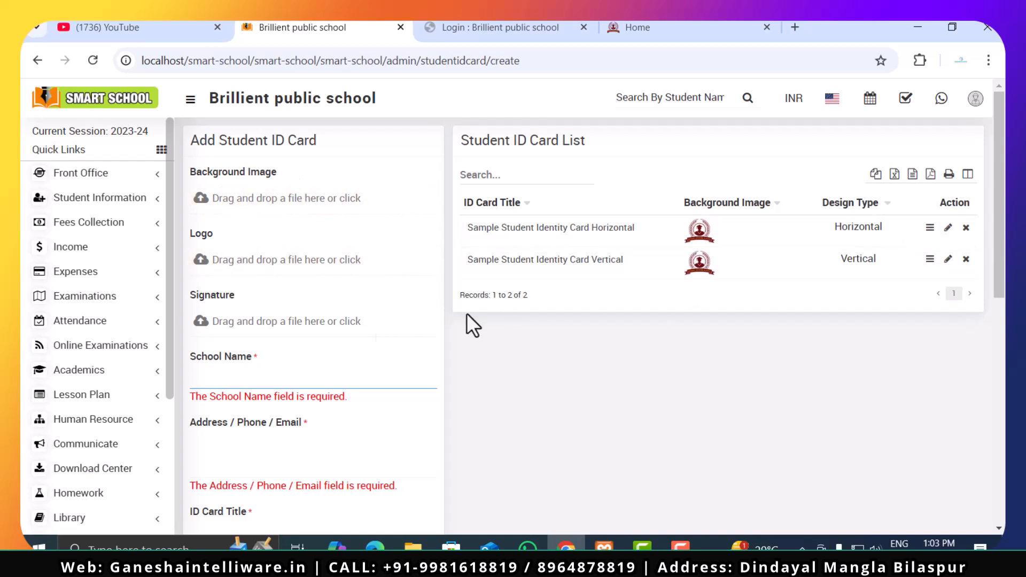
pyautogui.scroll(-9, 276, 380)
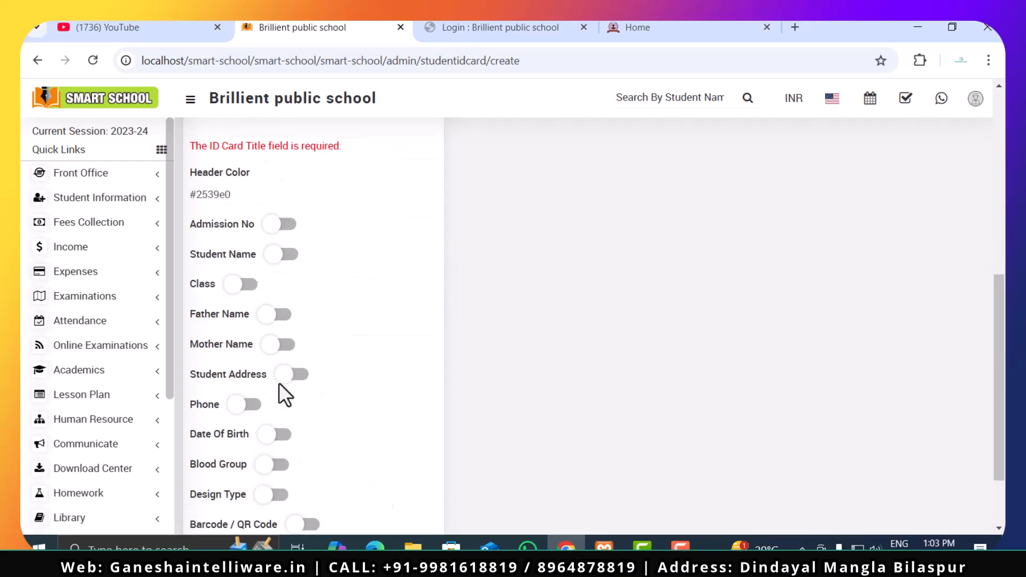
pyautogui.scroll(-5, 107, 433)
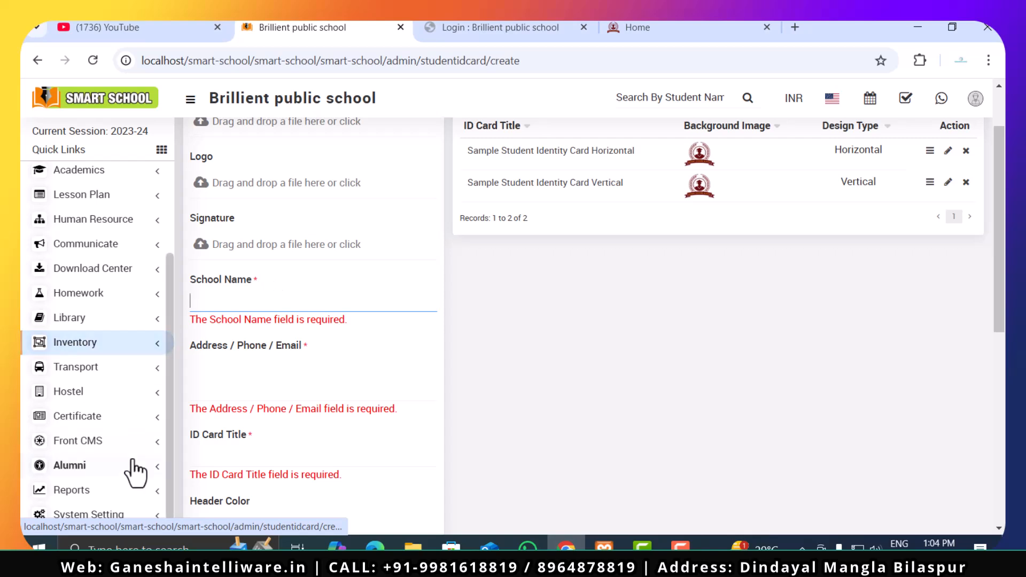
# - Look over the Certificate module's pages and expand the Front CMS module
pyautogui.scroll(4, 114, 371)
pyautogui.scroll(-5, 115, 374)
pyautogui.click(117, 419)
pyautogui.scroll(-2, 119, 428)
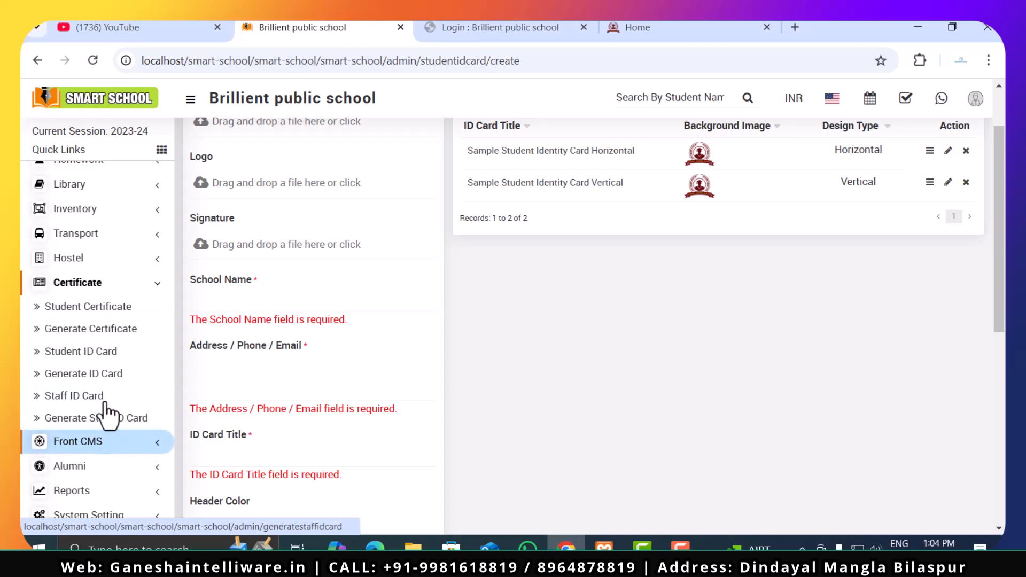
pyautogui.click(109, 443)
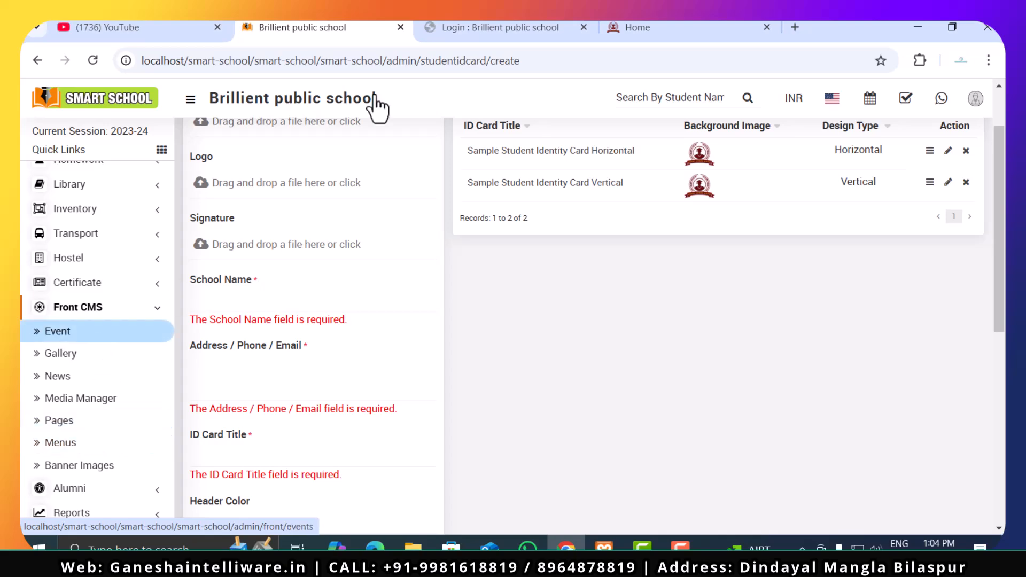
# - Switch to the school's public website, look through its home page and return to the admin panel
pyautogui.click(641, 25)
pyautogui.scroll(-2, 270, 350)
pyautogui.scroll(2, 270, 350)
pyautogui.click(320, 27)
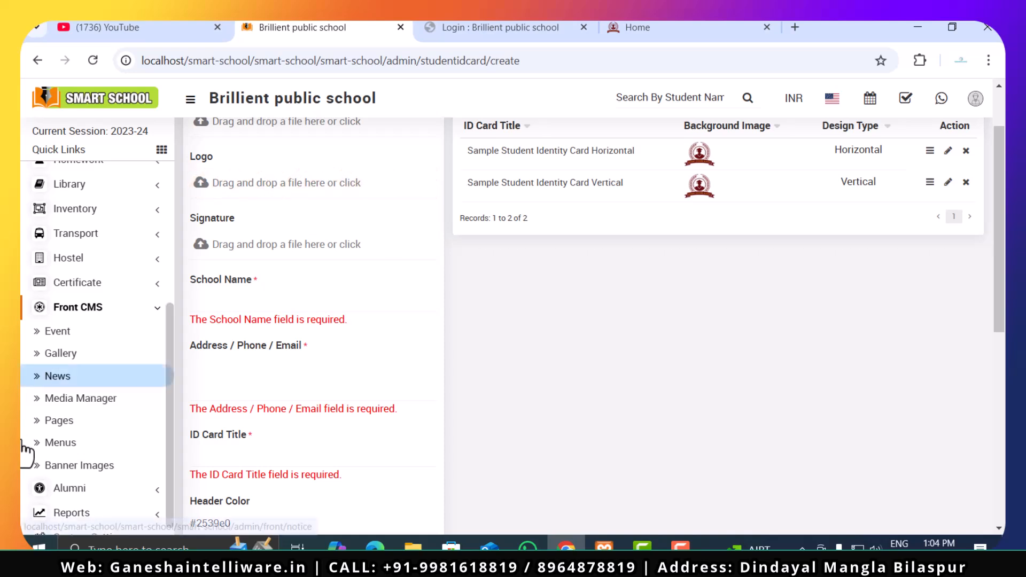
# - Open the Front CMS Home page for editing, enable its sidebar and save the page
pyautogui.click(82, 426)
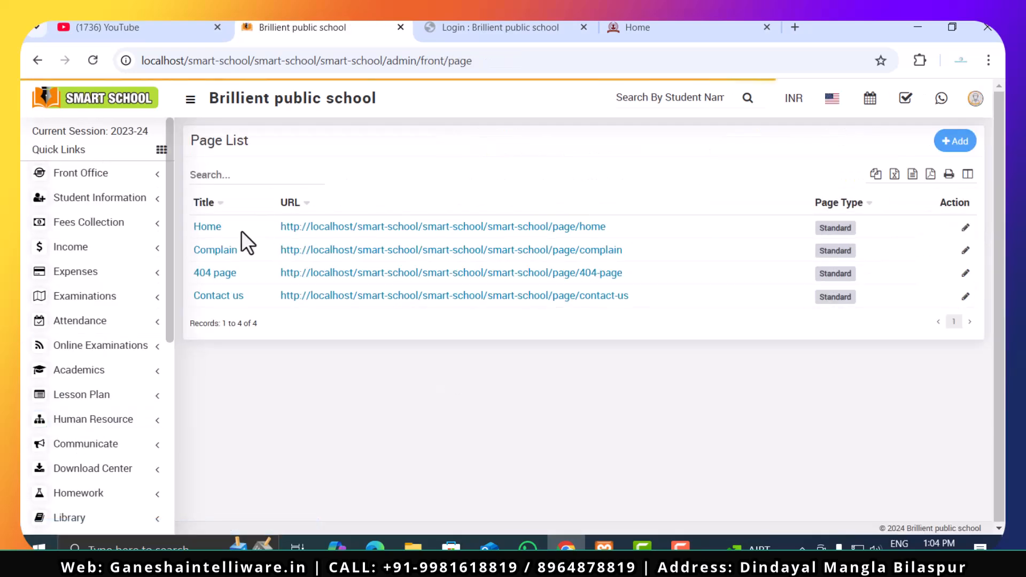
pyautogui.click(965, 228)
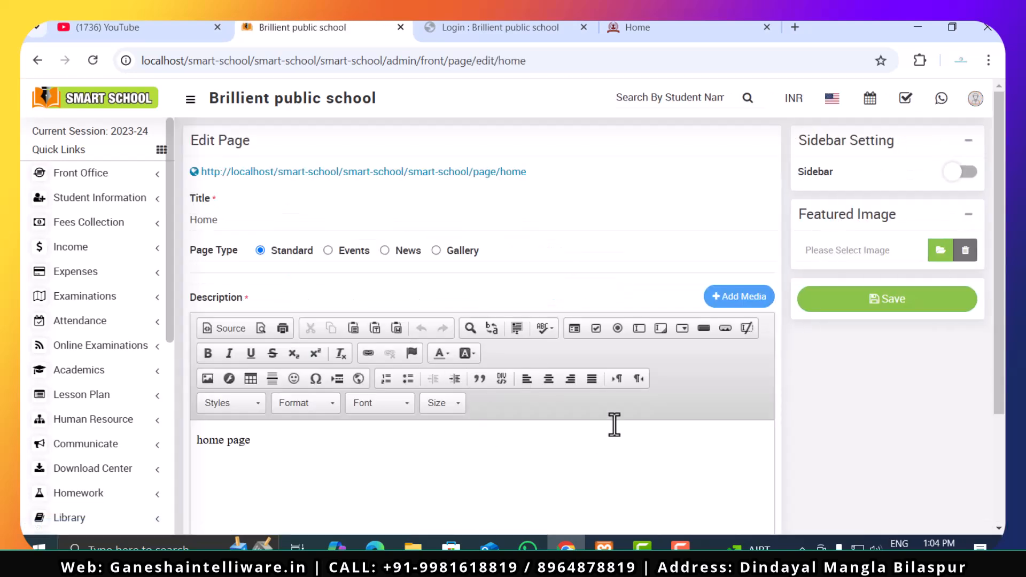
pyautogui.scroll(-2, 588, 425)
pyautogui.scroll(2, 318, 403)
pyautogui.click(957, 174)
pyautogui.click(903, 309)
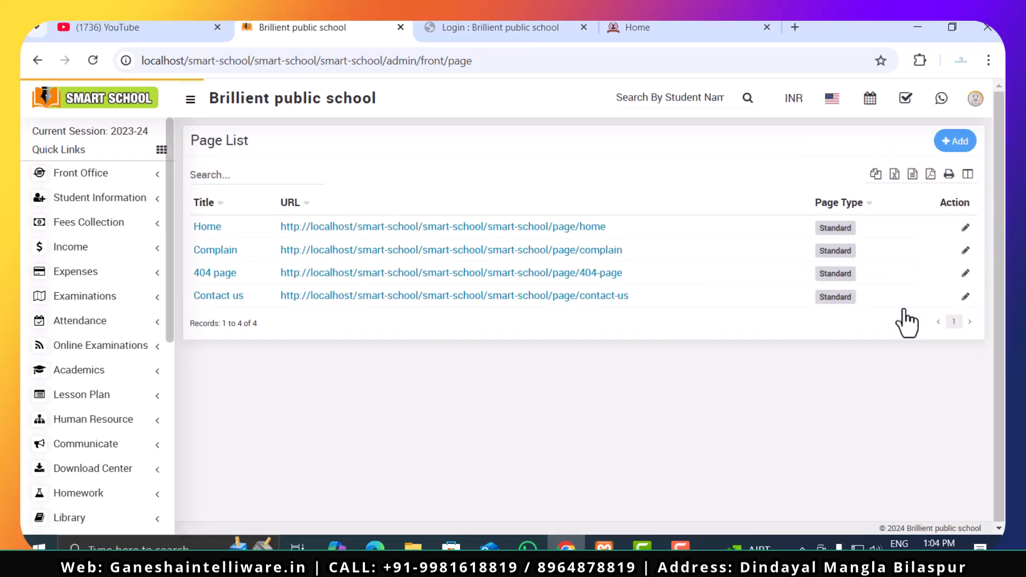
# - Reload the public website's home page to check the saved change, and return to the admin panel
pyautogui.click(644, 27)
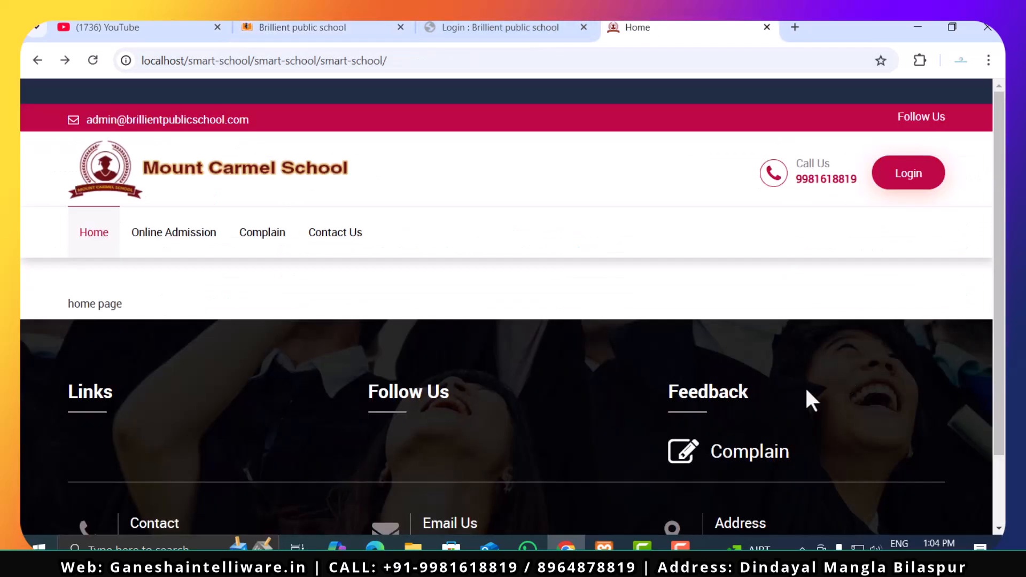
pyautogui.click(94, 60)
pyautogui.scroll(-2, 274, 348)
pyautogui.scroll(2, 274, 348)
pyautogui.click(338, 25)
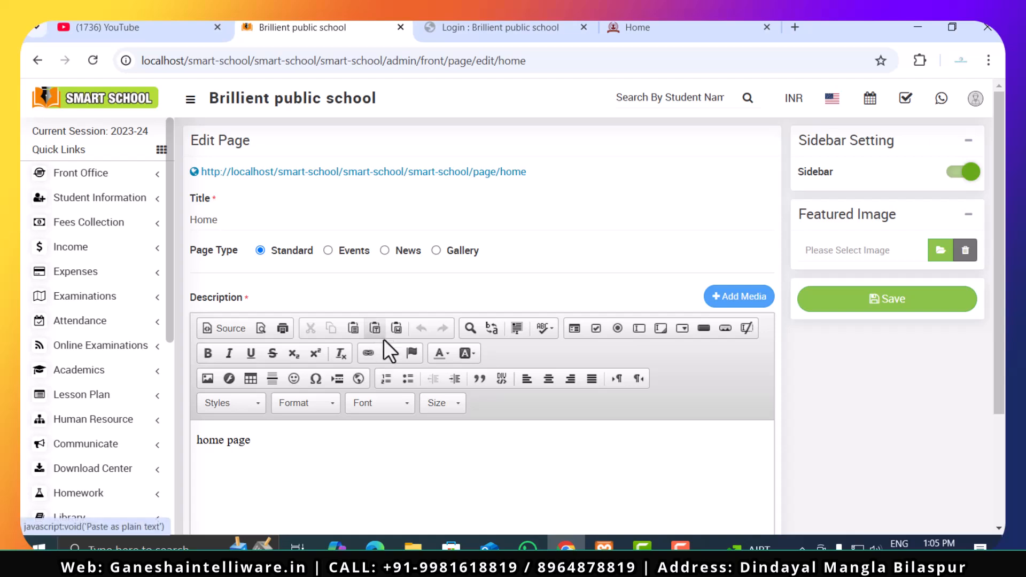
# - Expand the SEO details of the Home page and examine the meta title, keyword and description fields
pyautogui.scroll(-3, 385, 370)
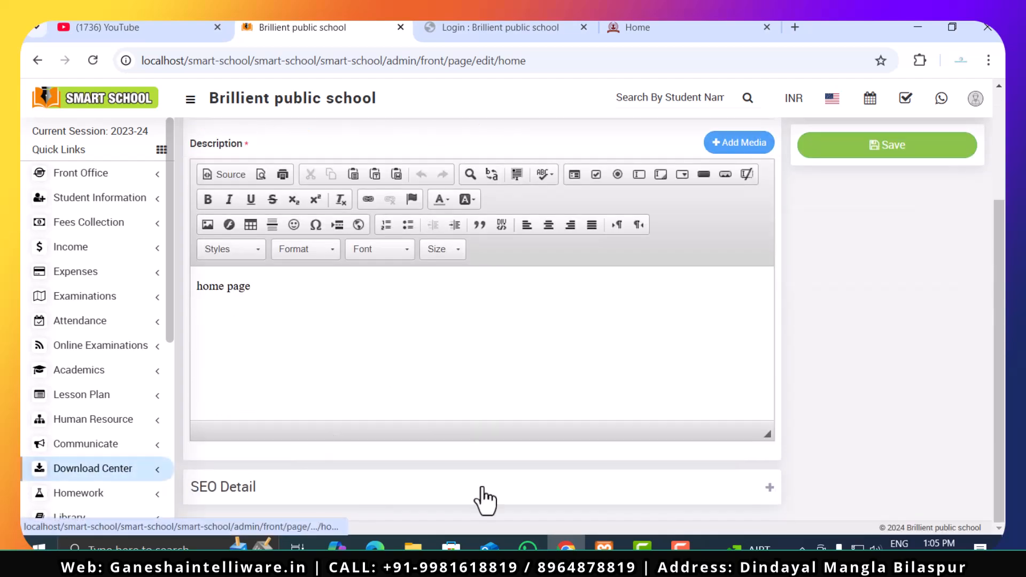
pyautogui.click(768, 490)
pyautogui.scroll(-3, 822, 435)
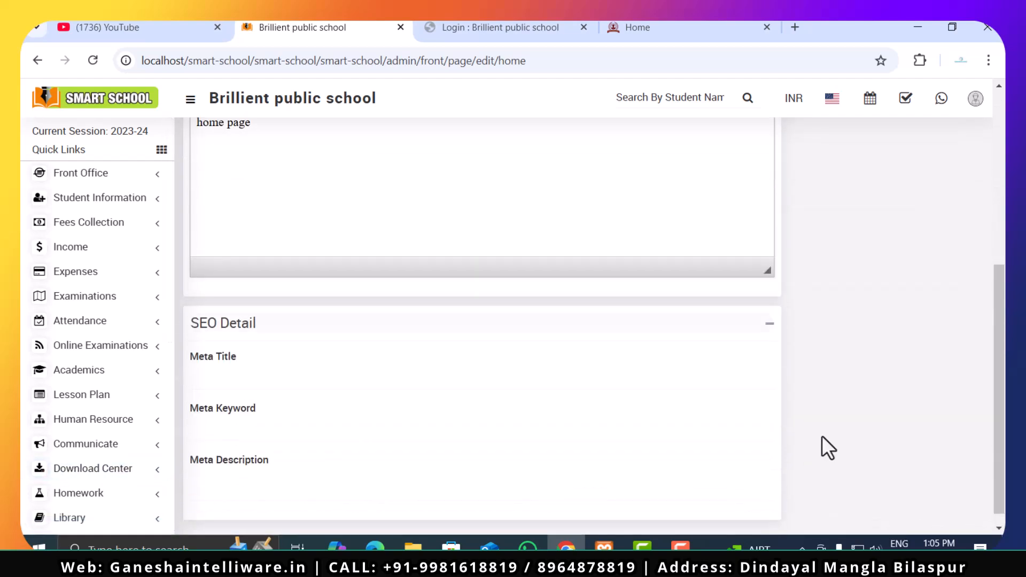
pyautogui.click(302, 411)
pyautogui.click(295, 472)
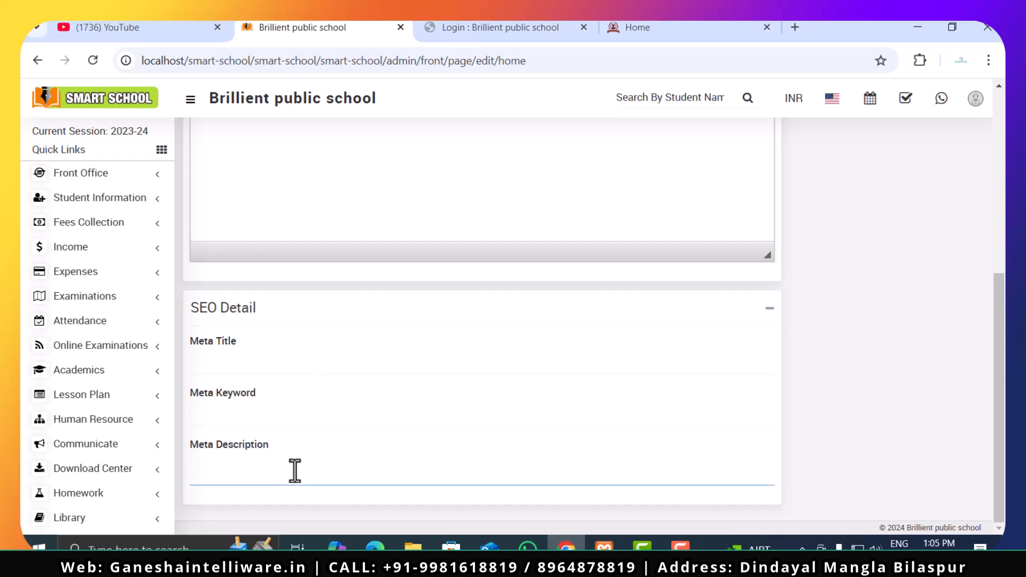
# - Open the Front CMS Menus page and view its add form and menu list
pyautogui.scroll(-3, 109, 458)
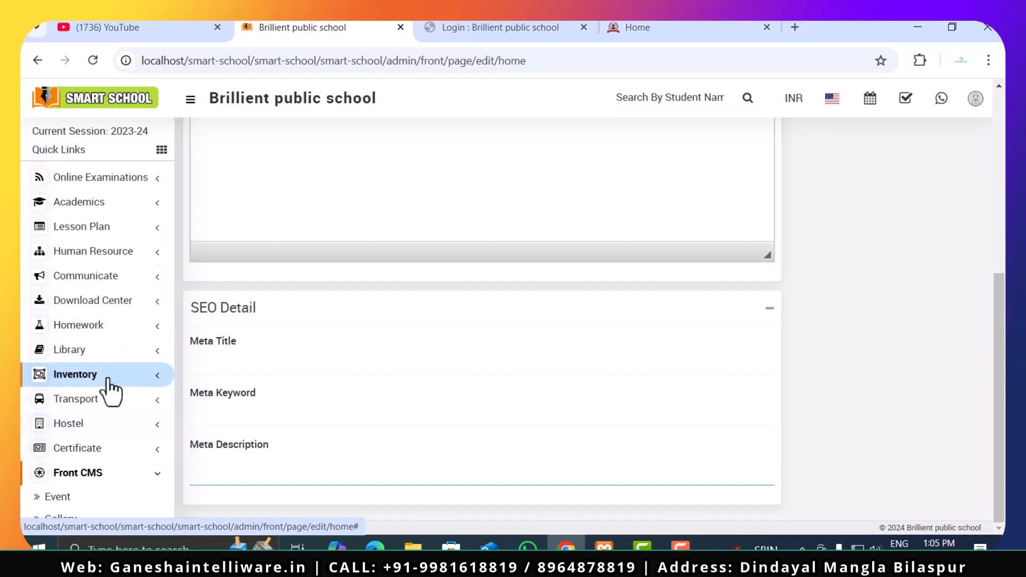
pyautogui.scroll(-3, 111, 389)
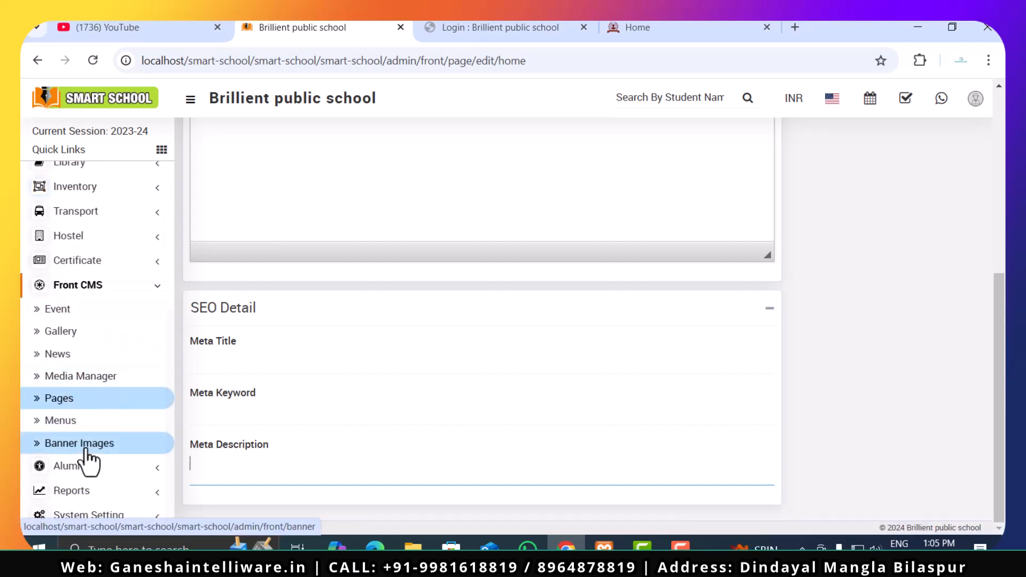
pyautogui.click(88, 422)
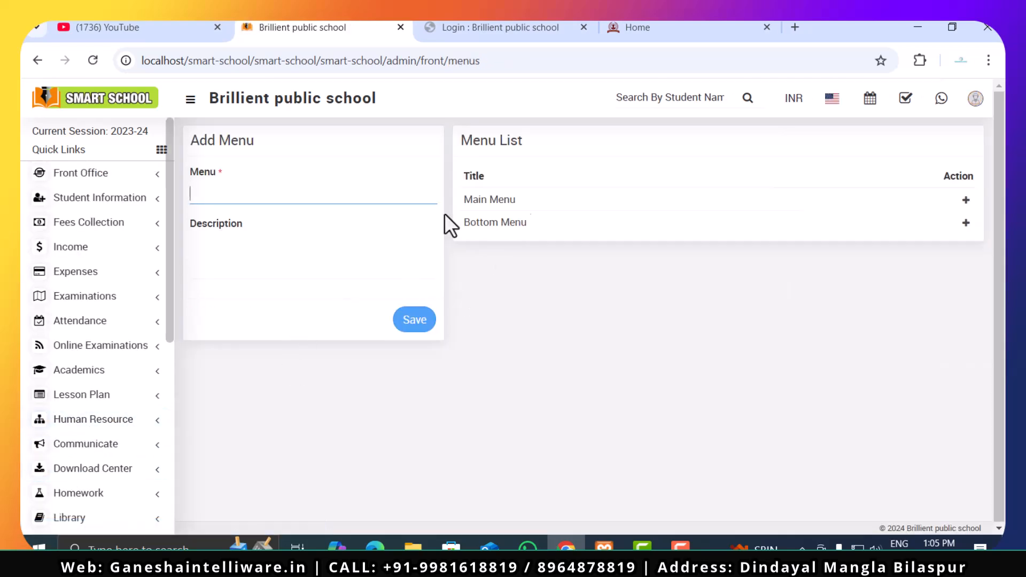
pyautogui.scroll(-3, 34, 449)
pyautogui.scroll(-3, 33, 449)
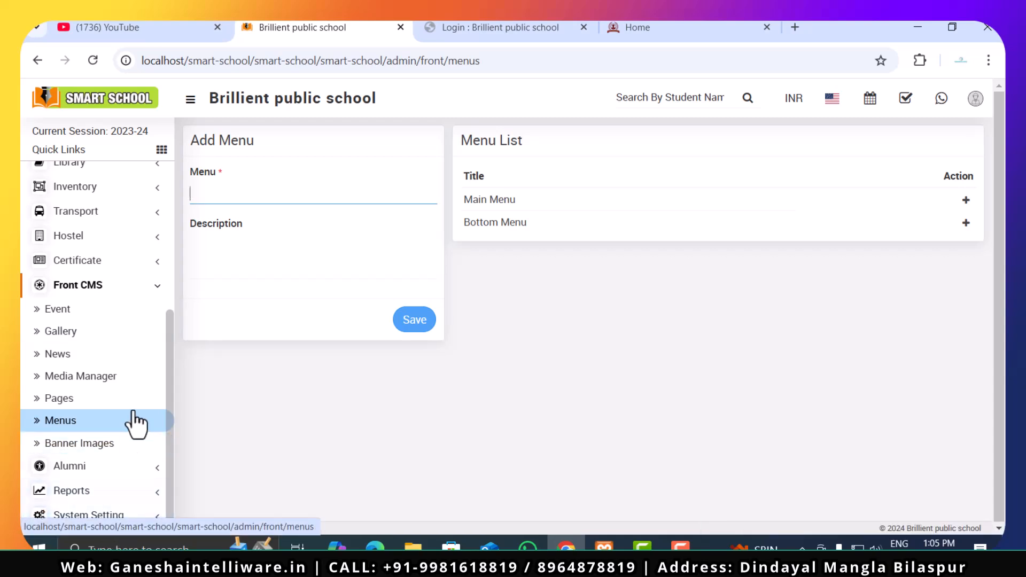
# - Look over the Alumni and Reports modules' pages and open the Student Information Report page
pyautogui.click(115, 466)
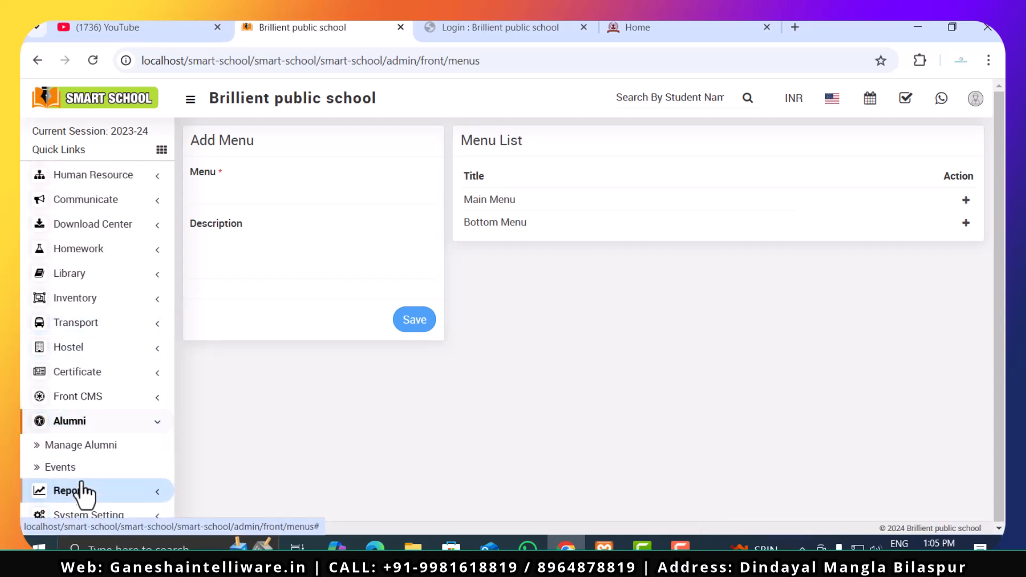
pyautogui.click(113, 493)
pyautogui.scroll(-6, 114, 502)
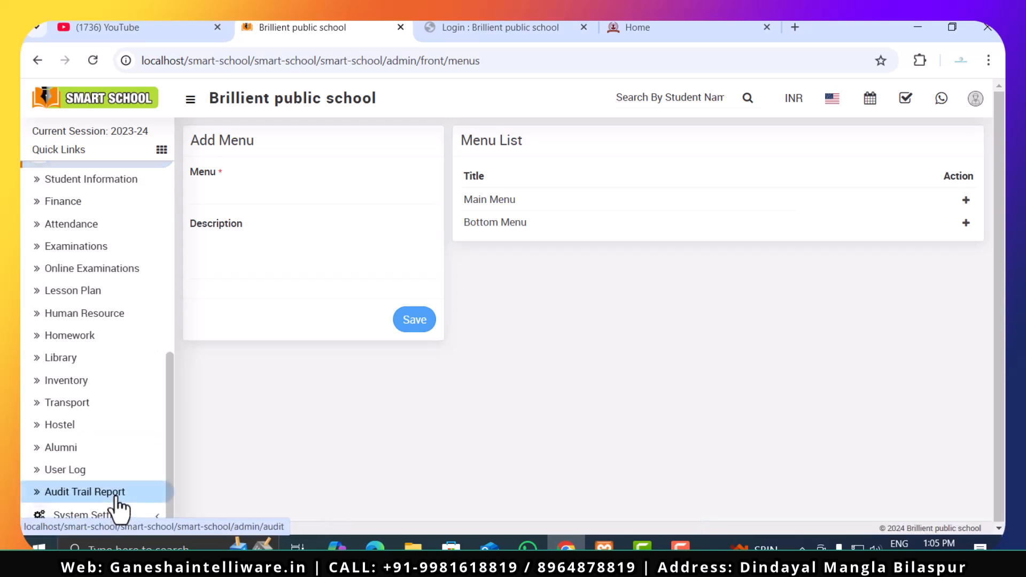
pyautogui.click(113, 179)
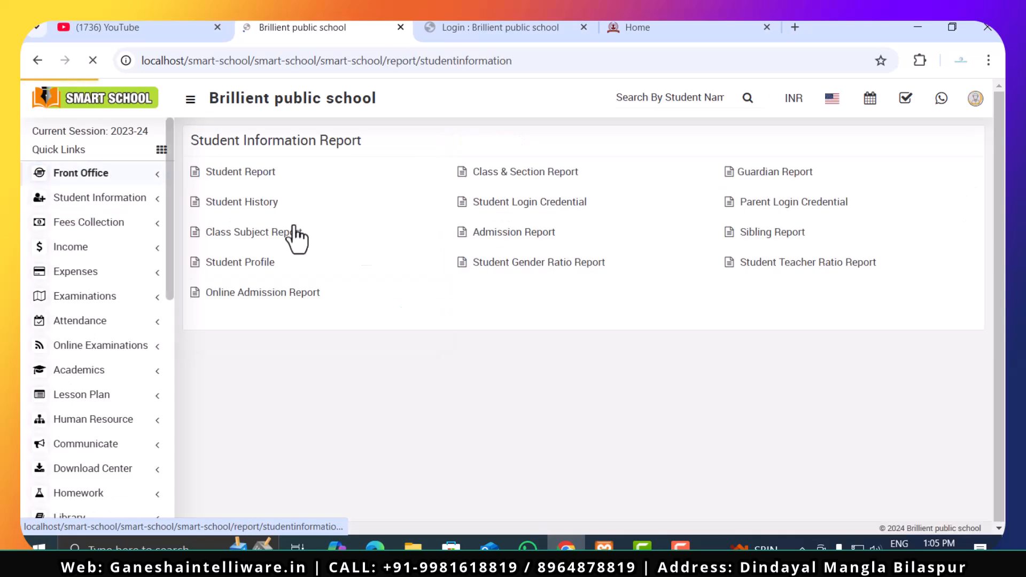
# - Open the Student Report and examine its class, section, category, gender and RTE criteria, its results table and the sidebar's report categories
pyautogui.click(254, 178)
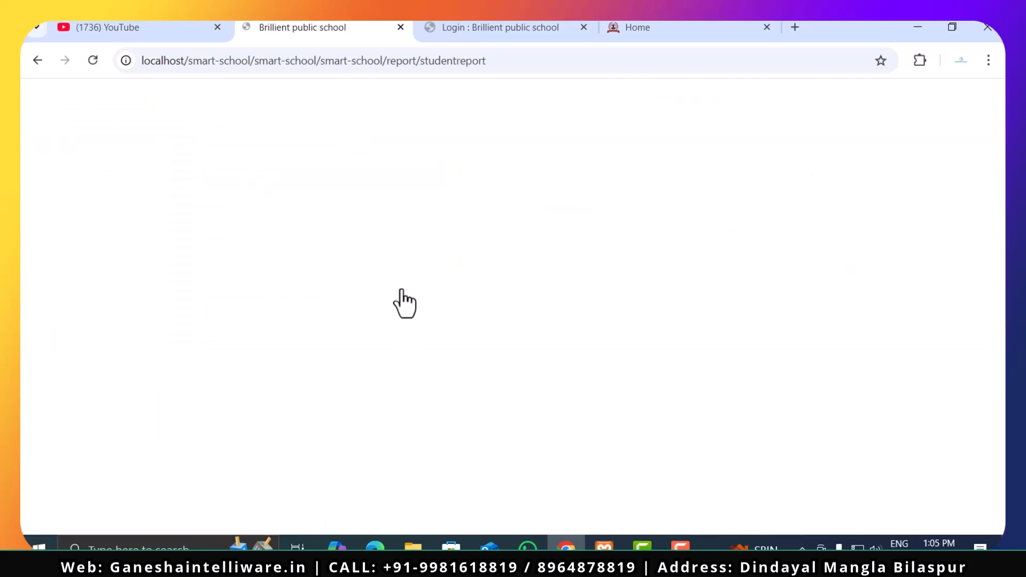
pyautogui.scroll(-5, 402, 306)
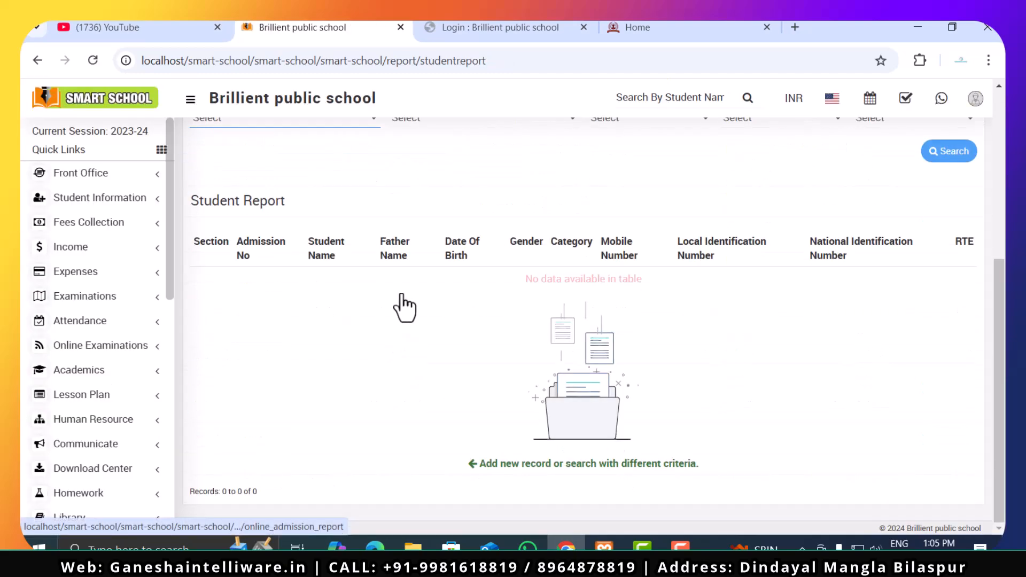
pyautogui.scroll(3, 823, 331)
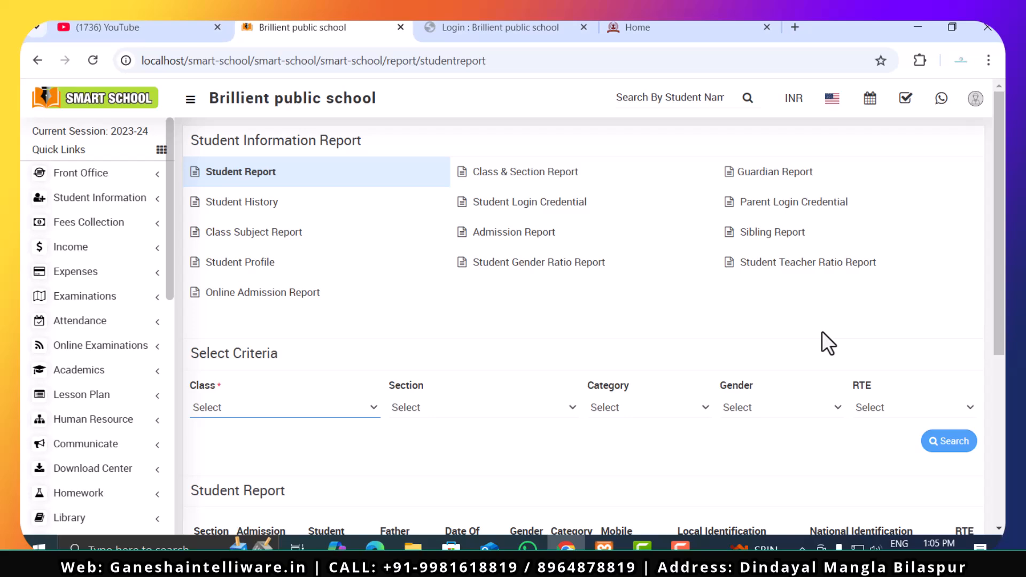
pyautogui.scroll(-5, 826, 342)
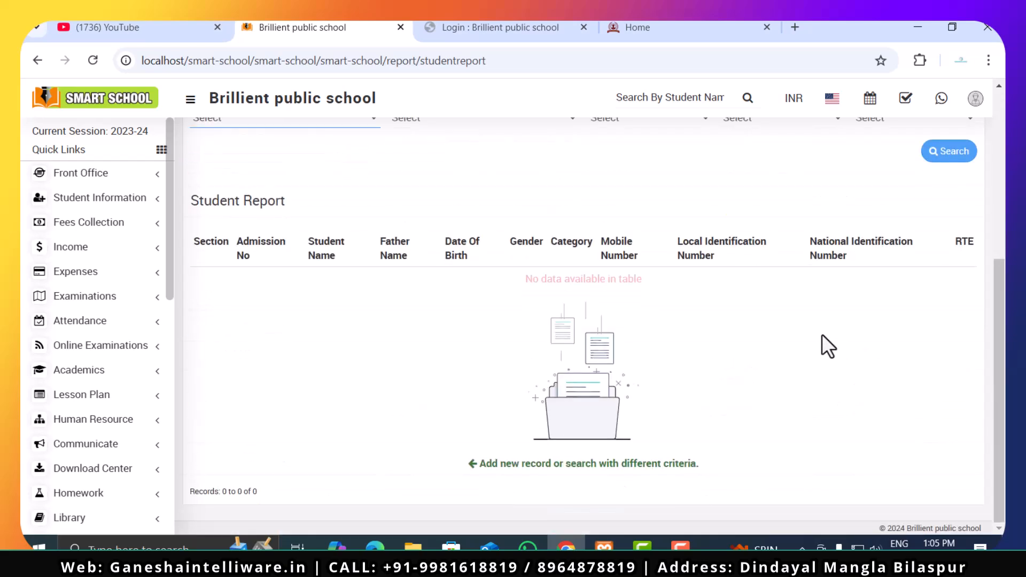
pyautogui.scroll(-10, 101, 442)
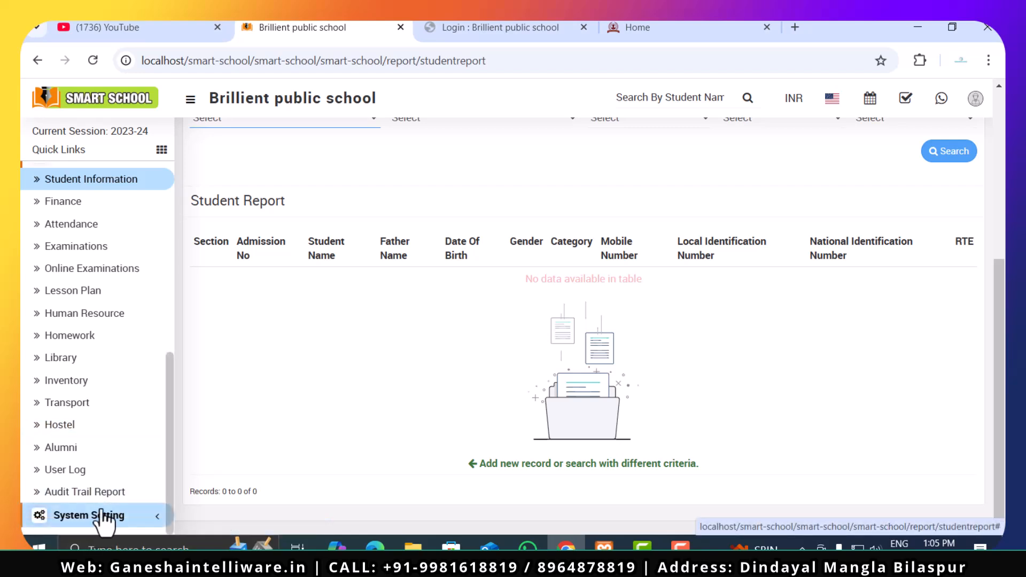
pyautogui.click(680, 545)
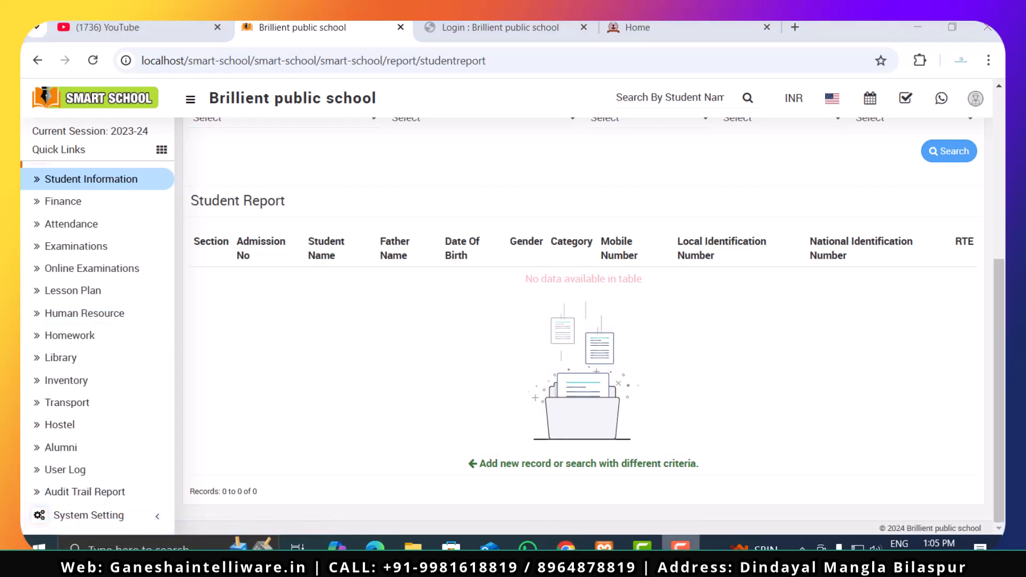
pyautogui.click(566, 545)
pyautogui.scroll(6, 428, 275)
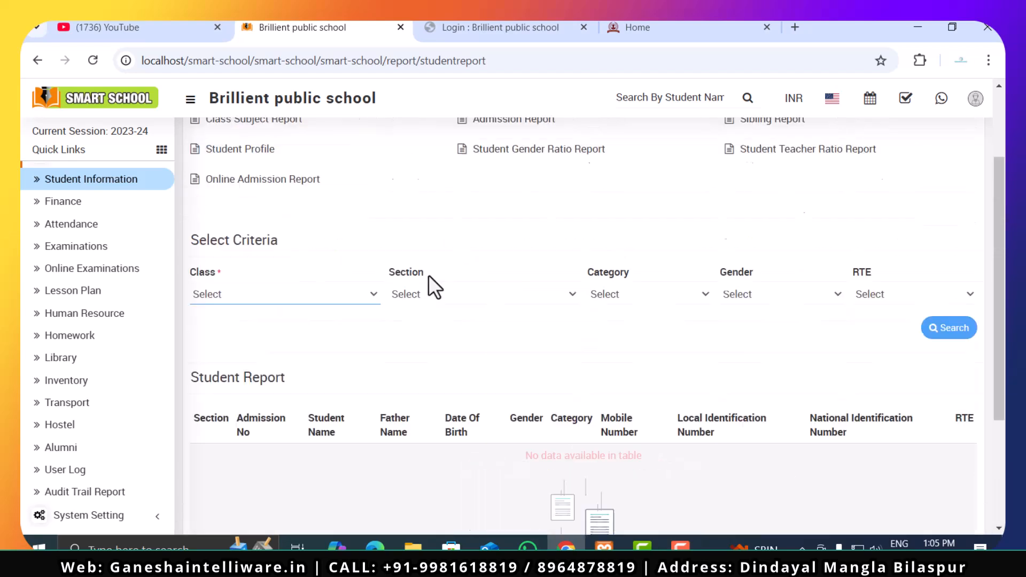
pyautogui.scroll(5, 24, 262)
pyautogui.scroll(3, 25, 262)
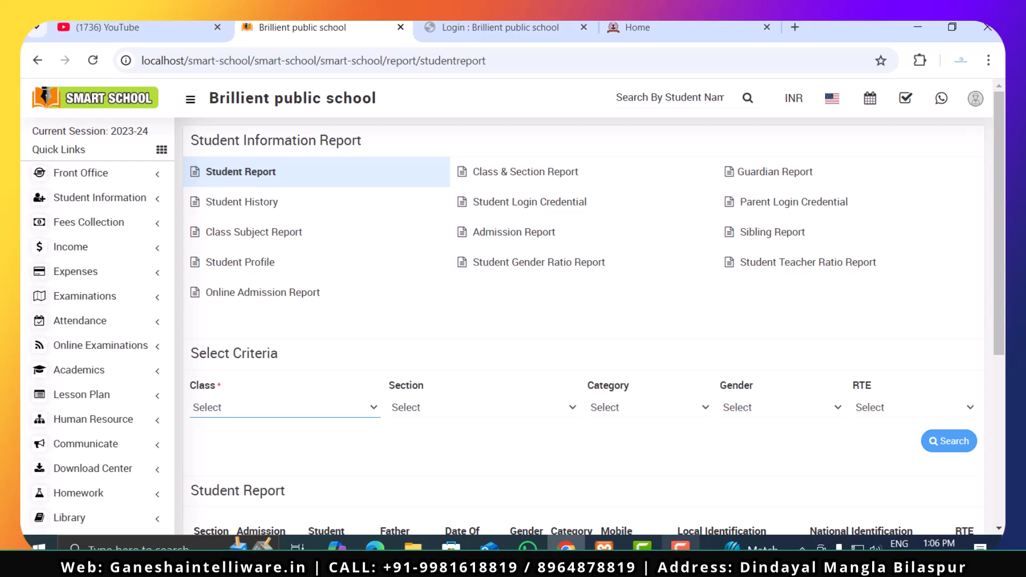
pyautogui.moveTo(681, 546)
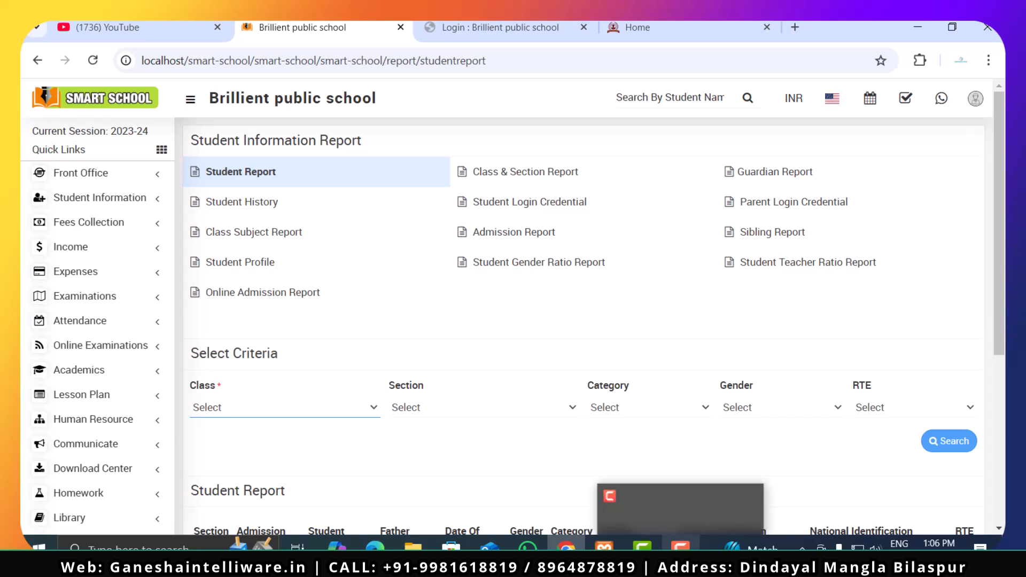